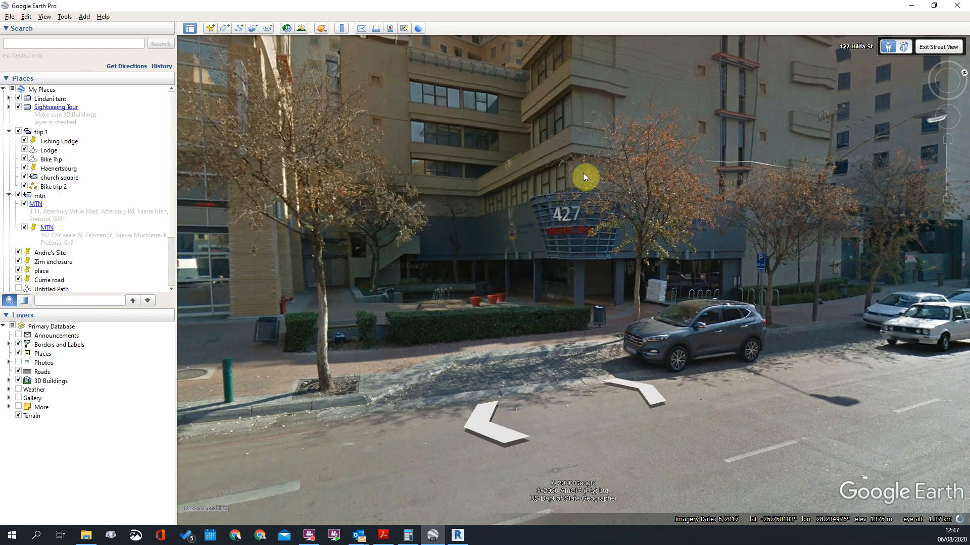
left_click_drag(587, 171, 526, 78)
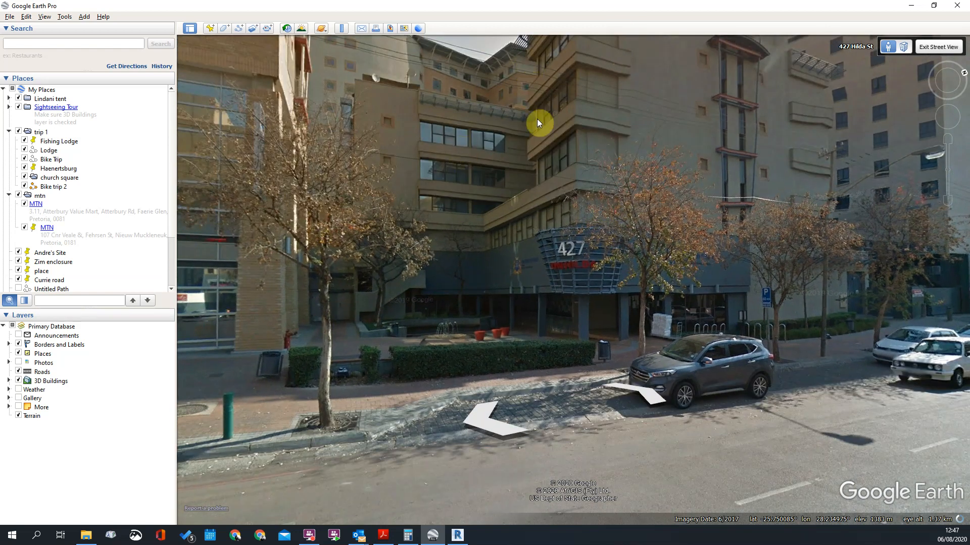
left_click_drag(475, 151, 471, 174)
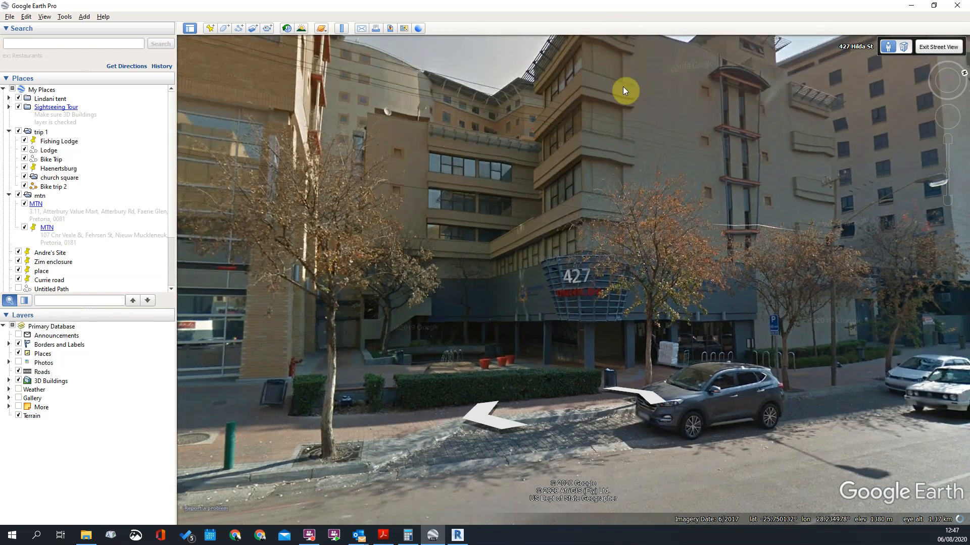
left_click_drag(625, 88, 621, 133)
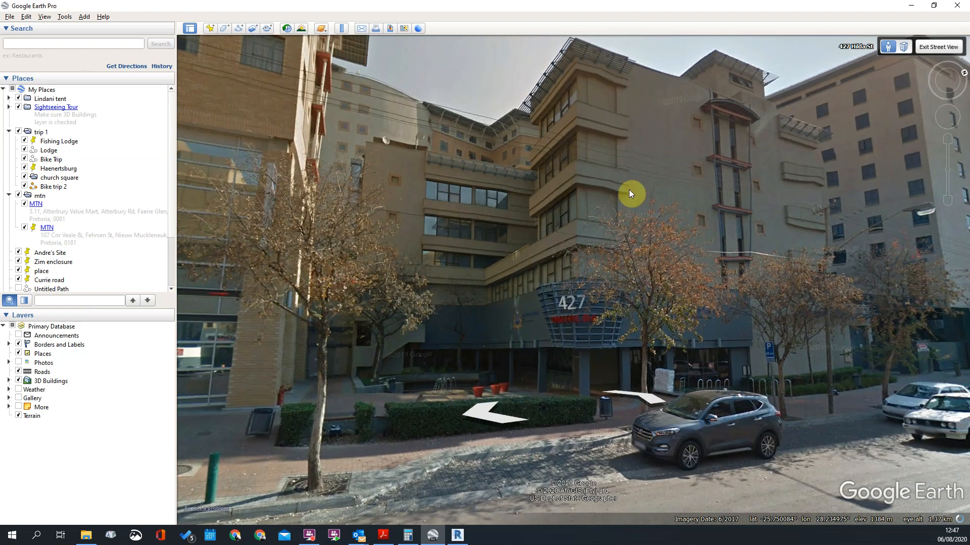
left_click_drag(544, 162, 584, 154)
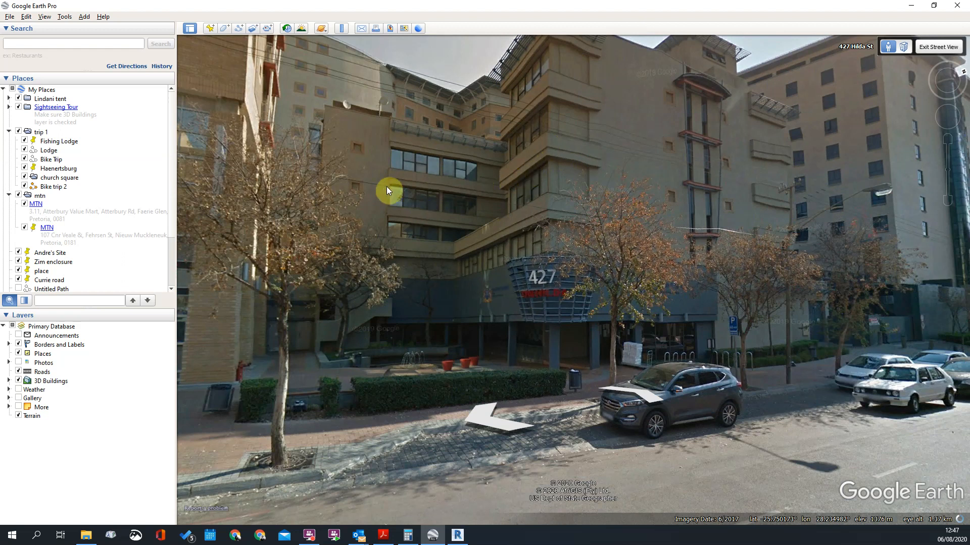
left_click(535, 166)
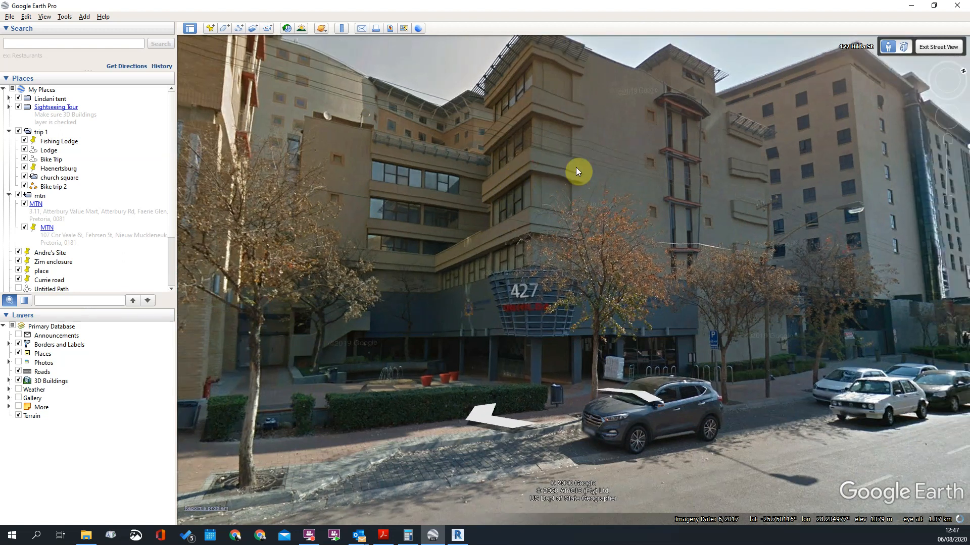
left_click(566, 179)
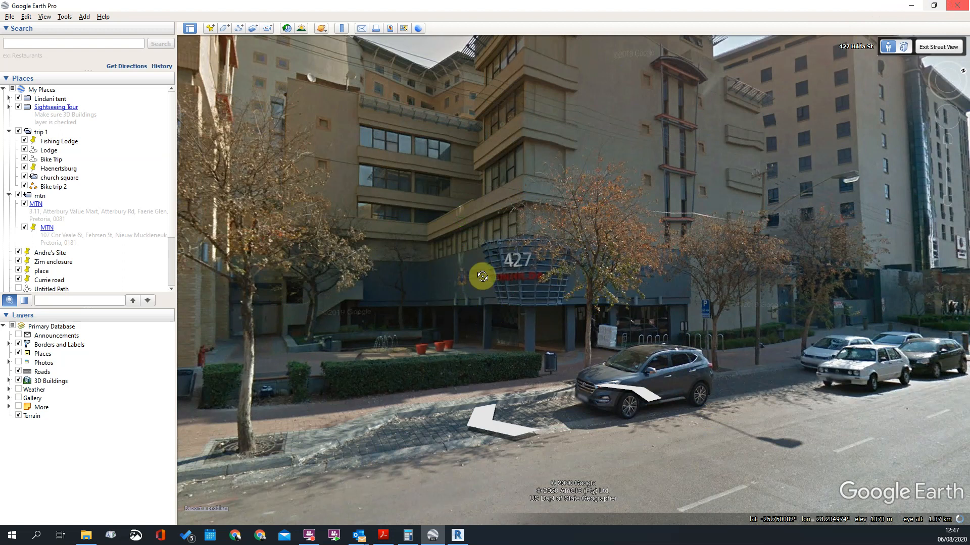
Step: Switch to Revit and examine the courtyard walls, windows and floor slabs of the building in the 3D view
key("alt+Tab")
scroll(574, 251, "down", 3)
mouse_move(581, 257)
middle_mouse_down("shift")
mouse_move(498, 231)
mouse_move(590, 249)
middle_mouse_up("shift")
scroll(526, 237, "up", 3)
middle_click_drag(543, 221, 552, 242, "shift")
scroll(552, 242, "down", 3)
mouse_move(751, 271)
middle_mouse_down("shift")
mouse_move(723, 284)
mouse_move(738, 278)
middle_mouse_up("shift")
scroll(407, 230, "up", 2)
scroll(534, 231, "down", 3)
scroll(514, 232, "up", 3)
mouse_move(409, 251)
middle_mouse_down("shift")
mouse_move(469, 256)
mouse_move(455, 244)
mouse_move(418, 274)
mouse_move(411, 264)
middle_mouse_up("shift")
scroll(404, 261, "up", 2)
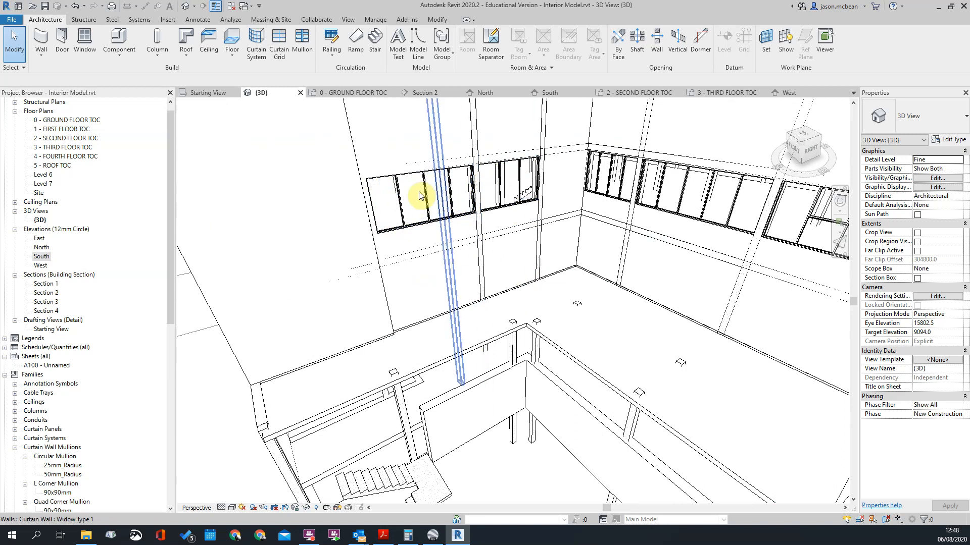
scroll(433, 260, "down", 3)
middle_click_drag(433, 259, 468, 304, "shift")
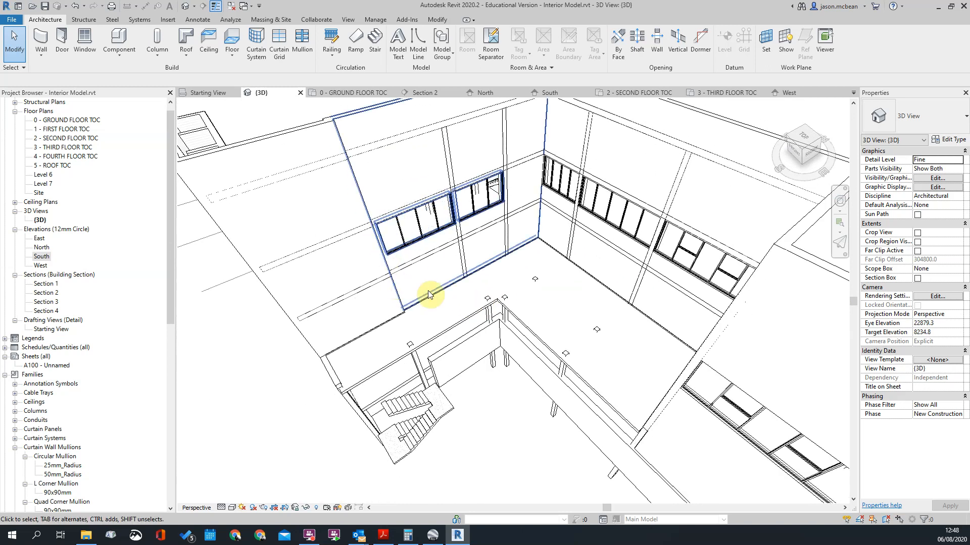
scroll(548, 219, "down", 3)
middle_click_drag(545, 284, 638, 254, "shift")
scroll(426, 216, "up", 4)
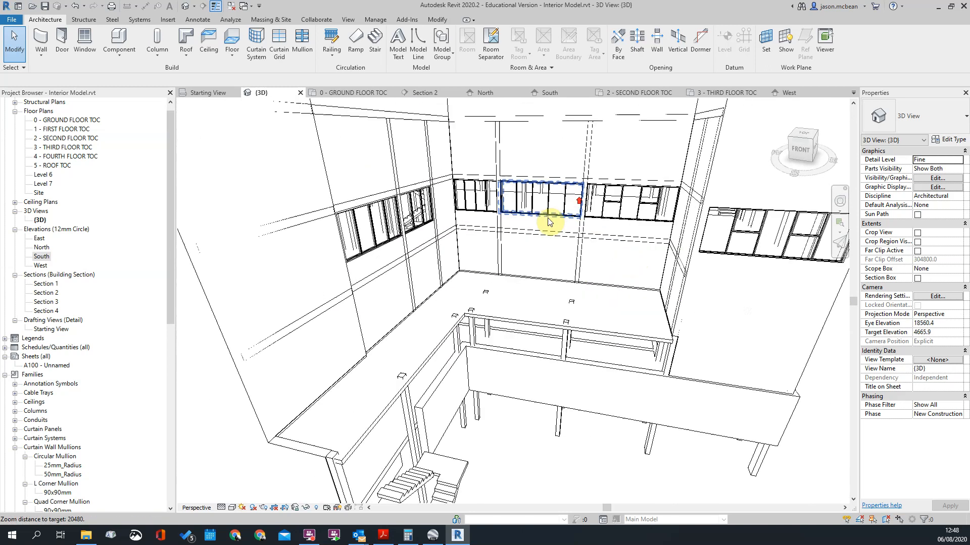
scroll(554, 237, "up", 2)
scroll(554, 237, "down", 2)
scroll(623, 335, "down", 2)
middle_click_drag(628, 339, 345, 256, "shift")
scroll(356, 250, "up", 3)
scroll(423, 295, "down", 3)
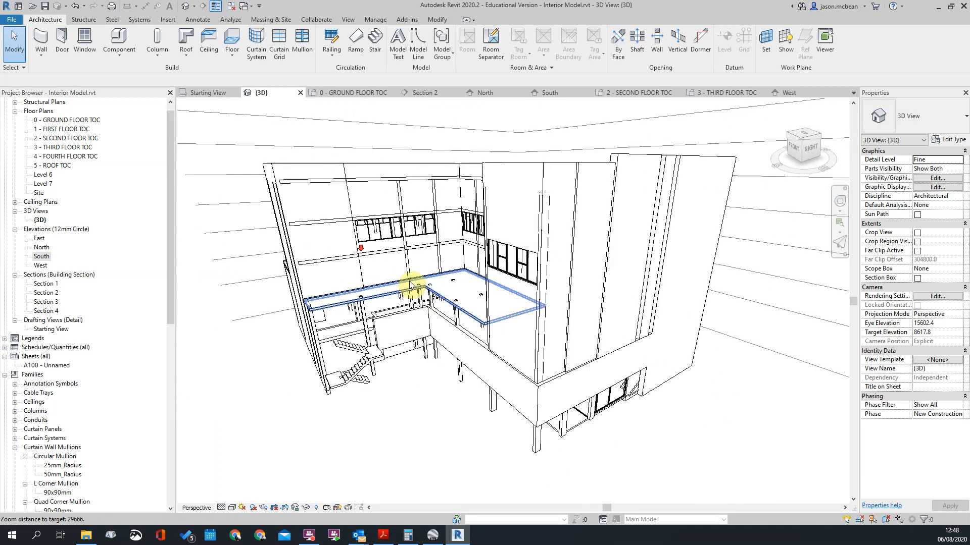
scroll(425, 270, "down", 1)
Step: Create an in-place model in the Walls category and name it Wall 1
left_click(124, 60)
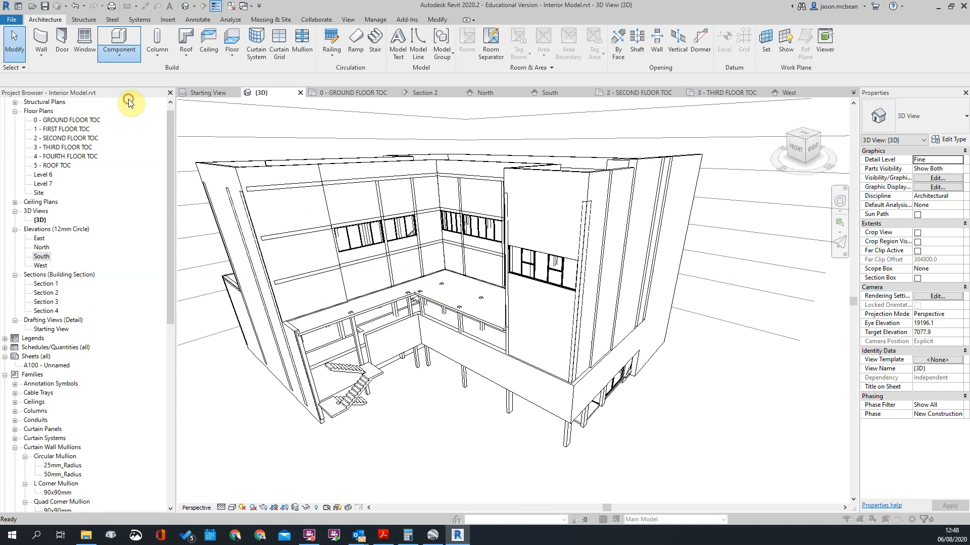
left_click(130, 96)
left_click(440, 233)
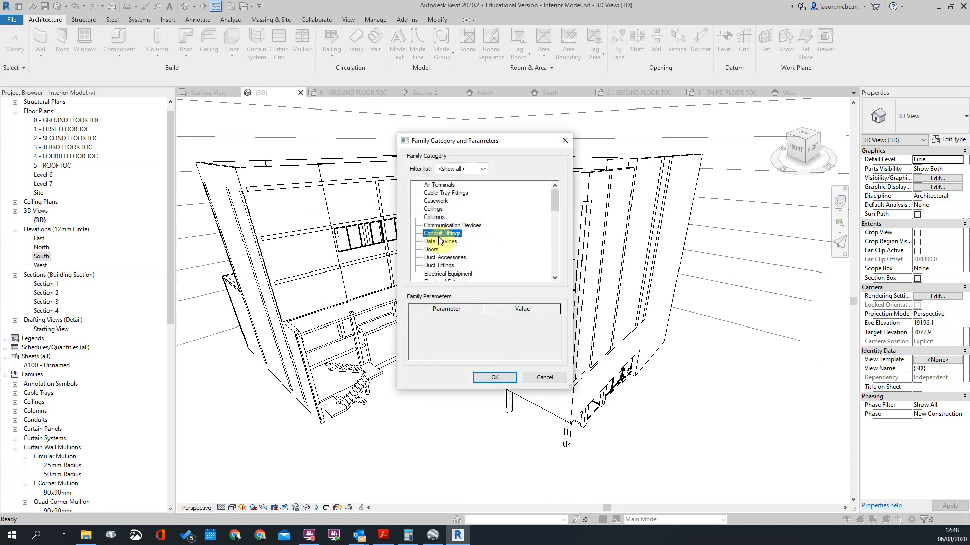
scroll(439, 240, "down", 15)
left_click(430, 265)
left_click(491, 384)
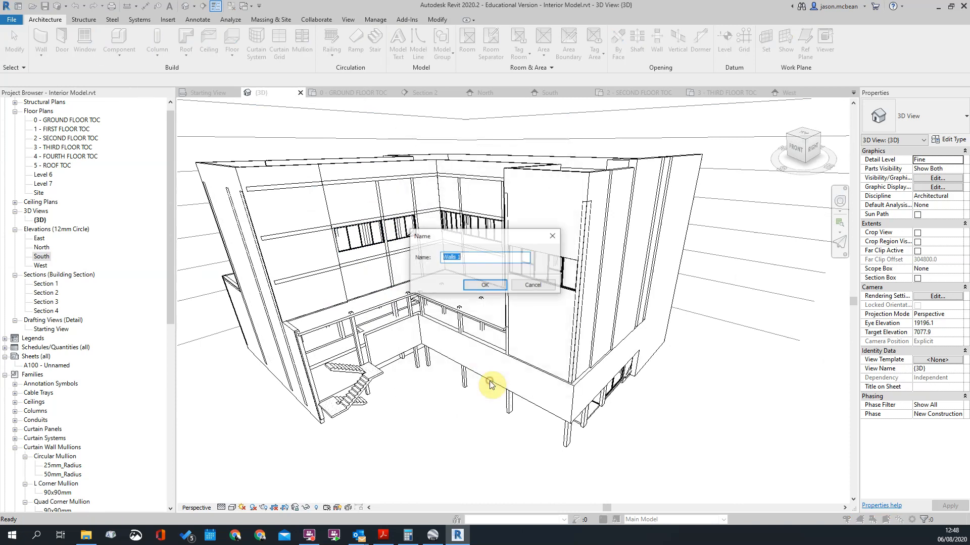
type("Wall 1")
left_click(486, 287)
Step: Set the work plane of the in-place model to Level : 3 - THIRD FLOOR TOC
scroll(560, 262, "down", 2)
middle_click_drag(636, 281, 712, 273, "shift")
scroll(412, 269, "up", 4)
scroll(577, 271, "down", 2)
middle_click_drag(577, 271, 478, 262, "shift")
scroll(437, 291, "up", 3)
middle_click_drag(438, 291, 520, 197, "shift")
left_click(600, 46)
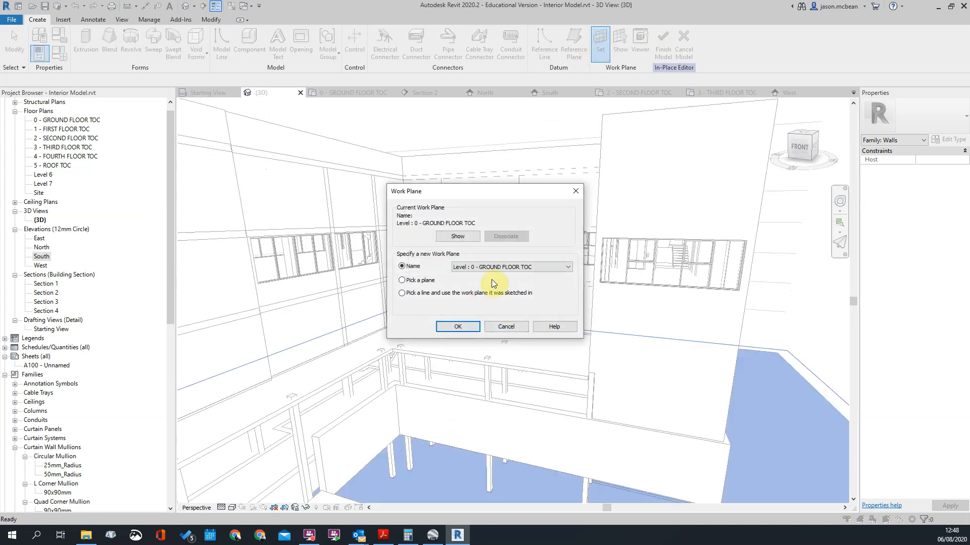
left_click(510, 266)
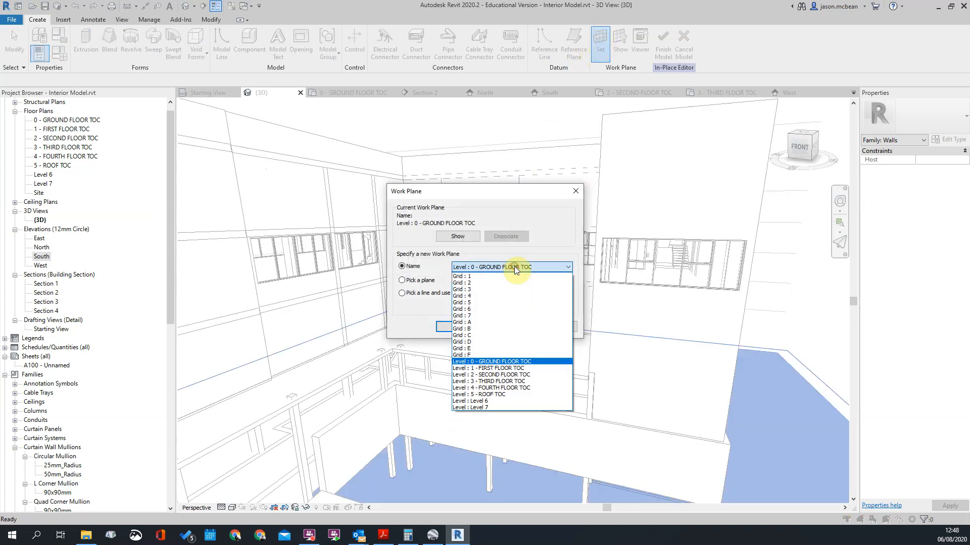
left_click(492, 376)
left_click(467, 267)
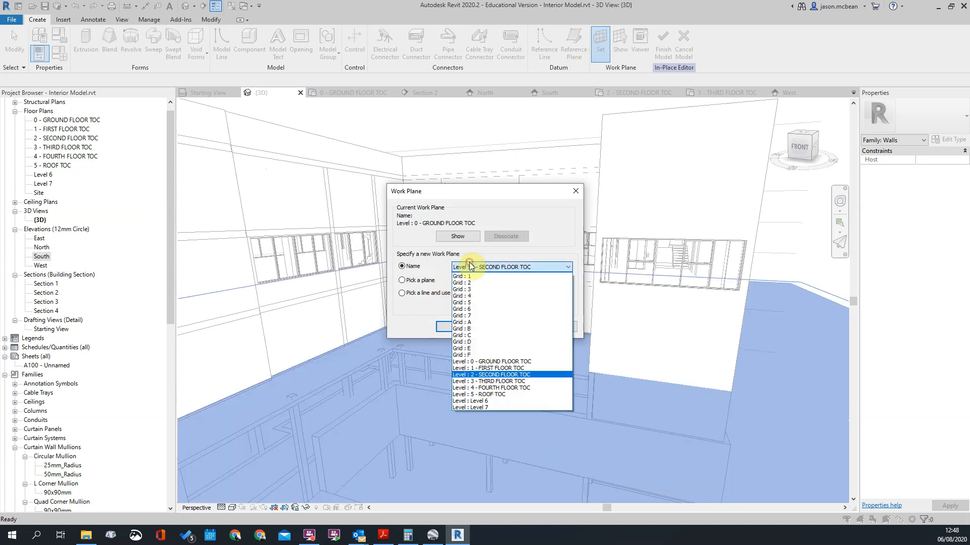
left_click(480, 382)
left_click(497, 268)
left_click(496, 266)
left_click(461, 325)
Step: Show the third-floor work plane in the 3D view and inspect where it cuts through the building
scroll(480, 316, "down", 3)
left_click(626, 46)
middle_click_drag(567, 335, 642, 285, "shift")
scroll(643, 284, "up", 2)
mouse_move(418, 294)
middle_mouse_down("shift")
mouse_move(523, 284)
mouse_move(429, 307)
middle_mouse_up("shift")
scroll(681, 363, "up", 1)
scroll(641, 387, "up", 1)
scroll(458, 261, "down", 3)
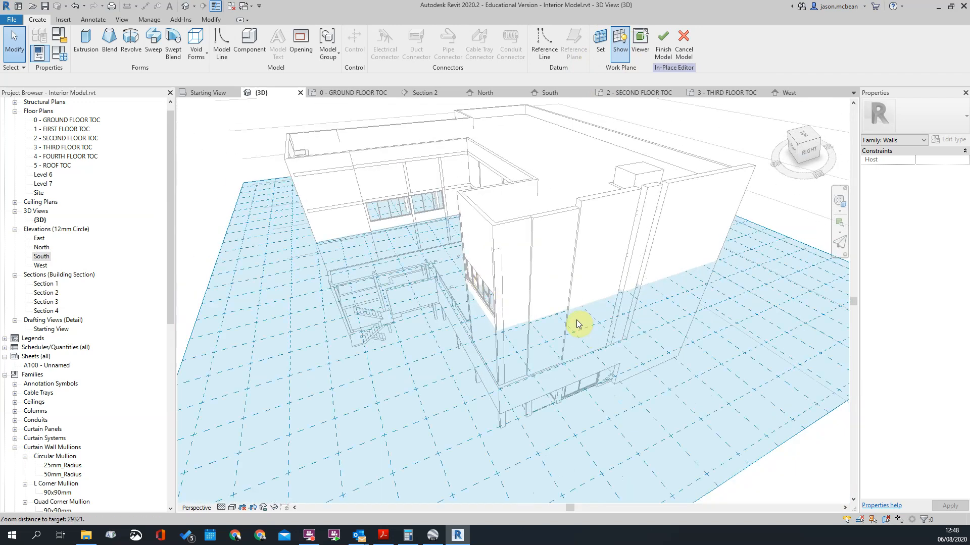
middle_click_drag(635, 327, 601, 275, "shift")
Step: Switch to Google Earth to compare the facade's projecting bands with the model, and return to Revit
left_click(432, 535)
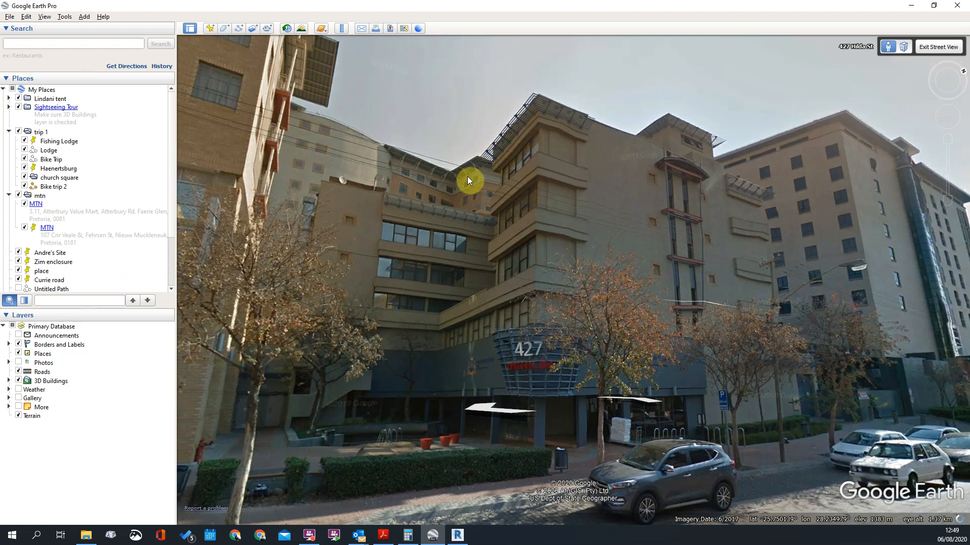
left_click(926, 7)
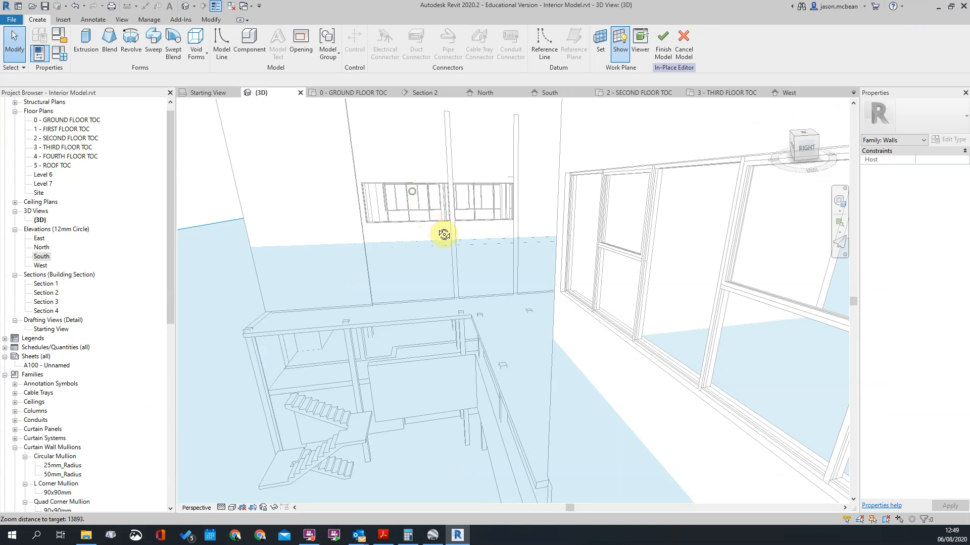
Step: Start a solid sweep and sketch a short path segment outward from the courtyard wall beside the end of the window band
middle_click_drag(442, 232, 463, 270, "shift")
scroll(498, 271, "up", 2)
middle_click_drag(451, 226, 434, 212, "shift")
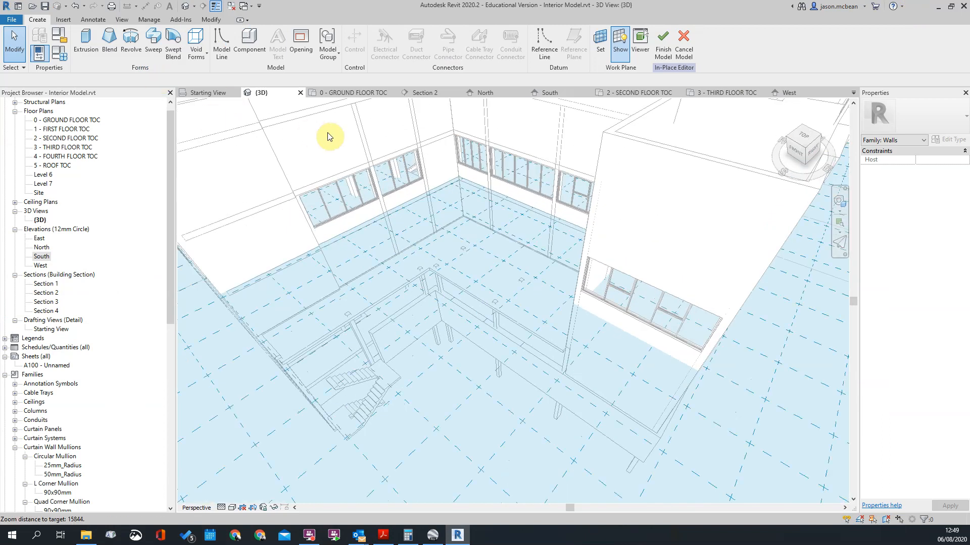
left_click(163, 52)
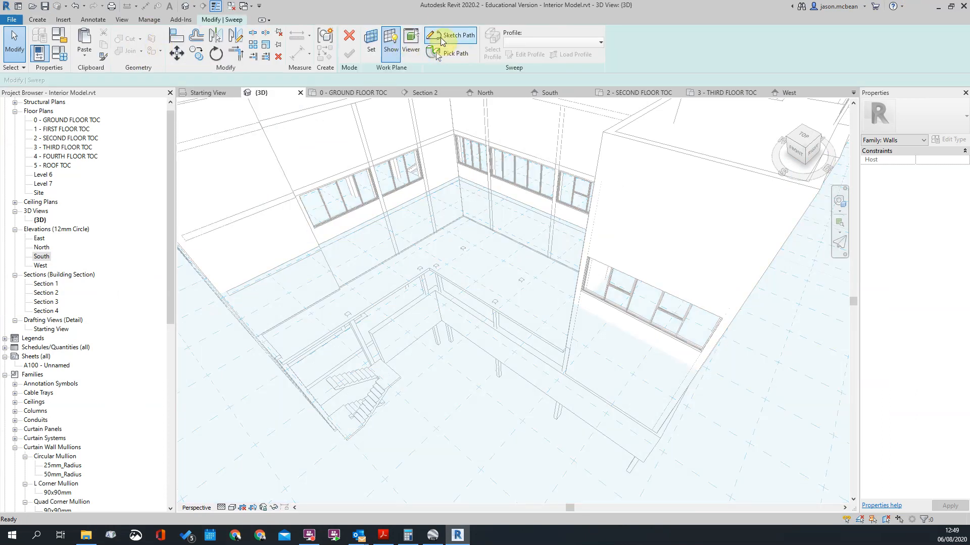
left_click(444, 34)
scroll(338, 255, "up", 3)
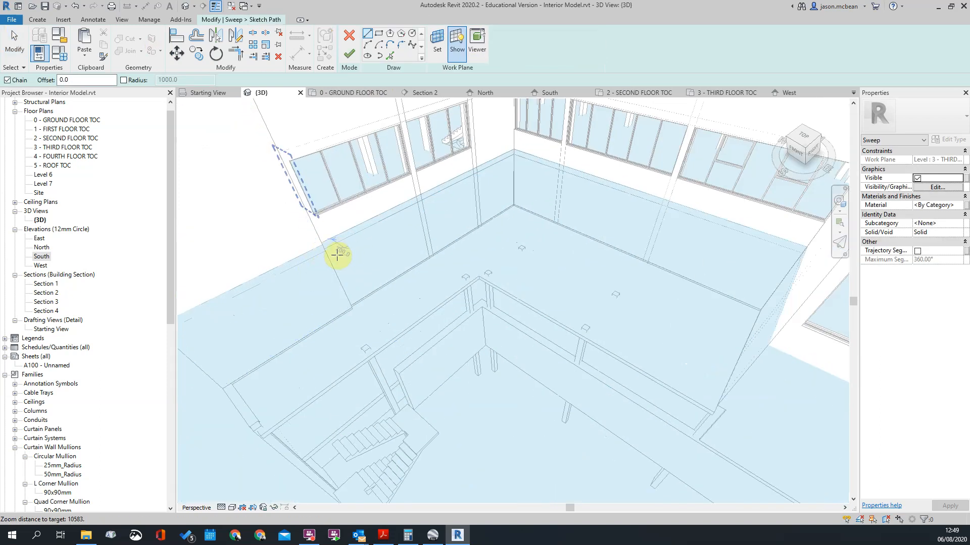
scroll(338, 255, "up", 2)
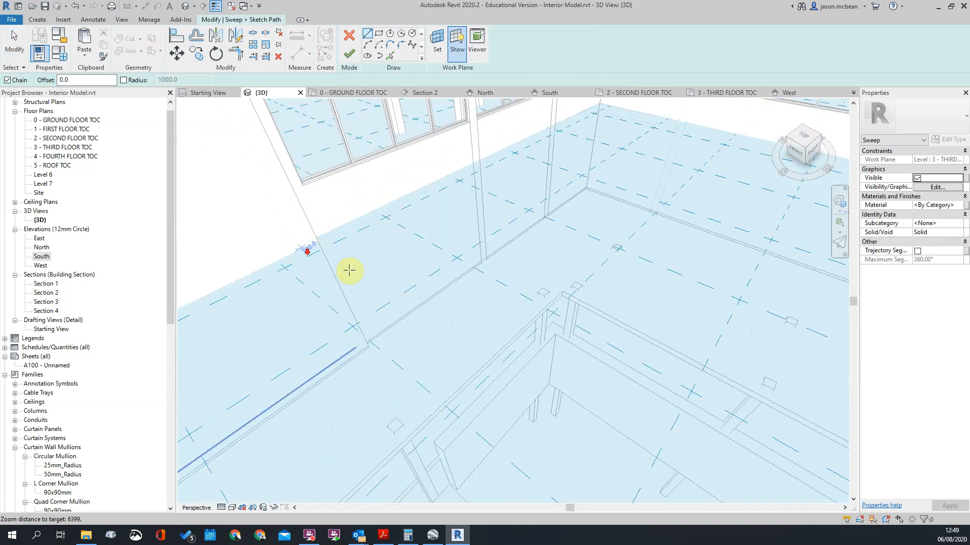
scroll(315, 264, "down", 4)
middle_click_drag(426, 301, 468, 296, "shift")
scroll(310, 303, "up", 1)
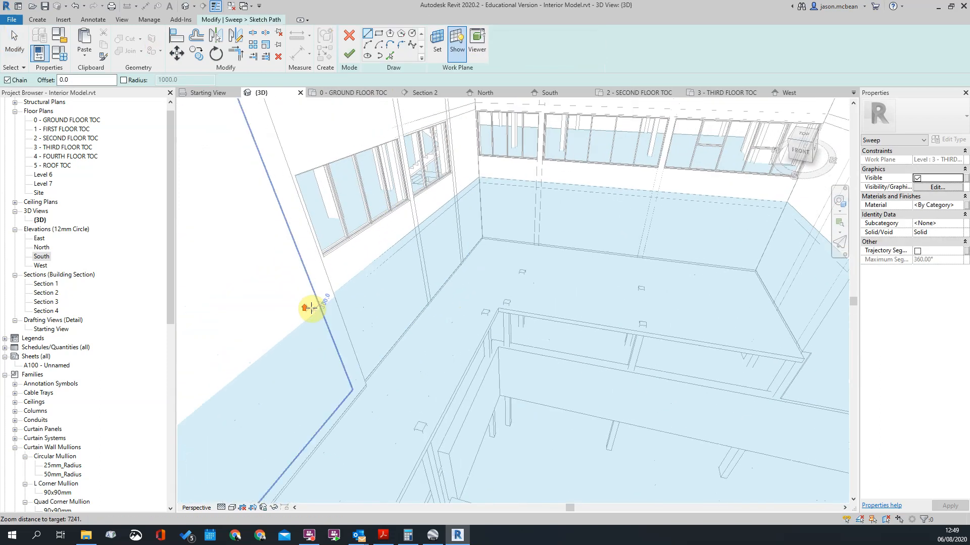
scroll(329, 297, "up", 1)
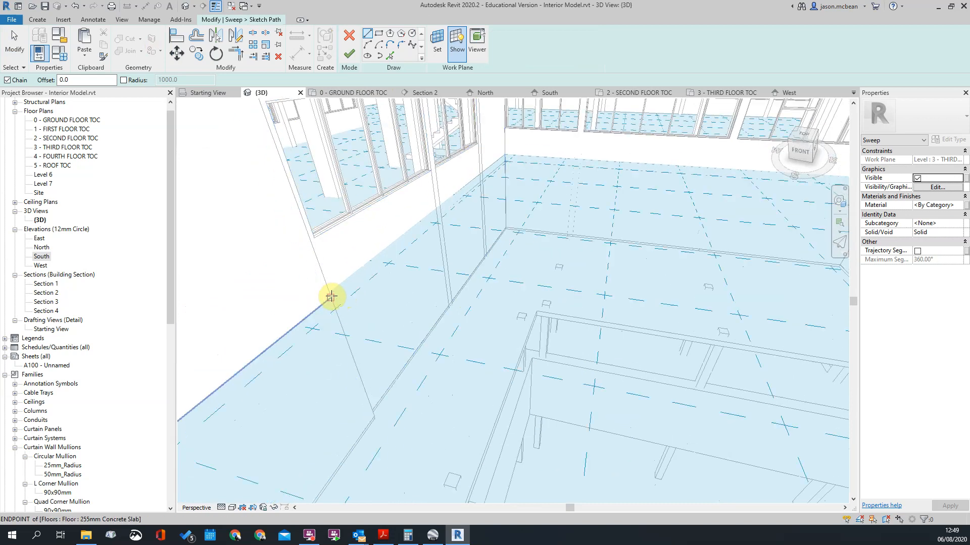
left_click(331, 296)
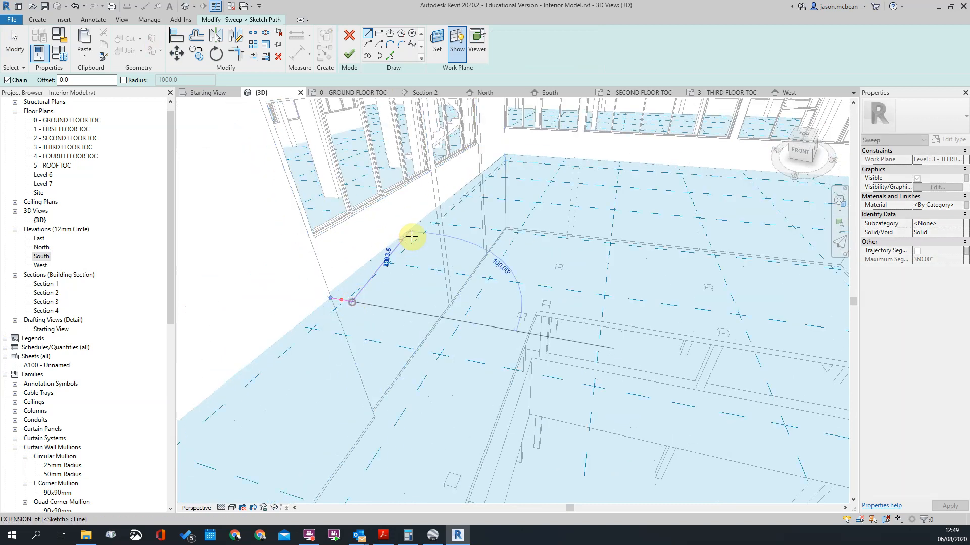
scroll(524, 269, "down", 2)
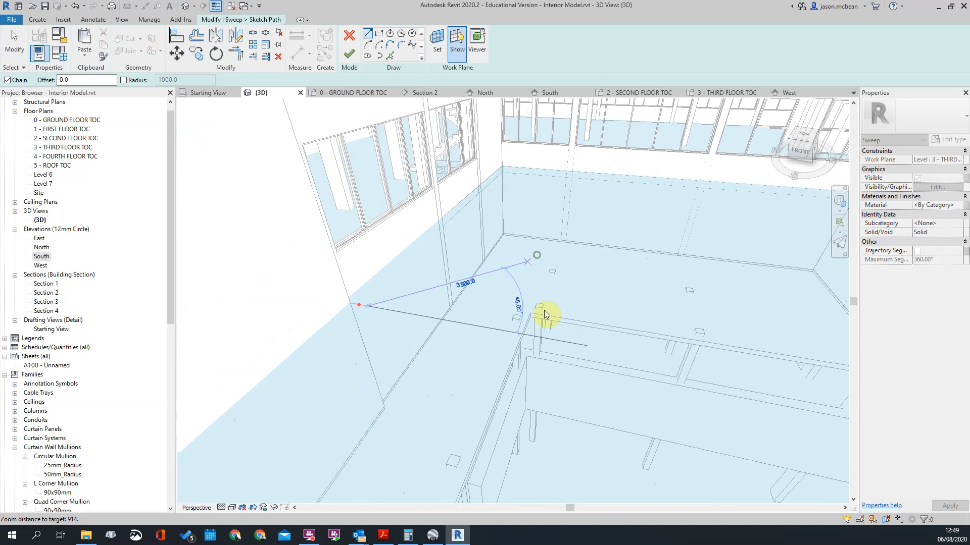
Step: In the 3 - THIRD FLOOR TOC plan, continue the sweep path parallel to the two courtyard walls up to the projecting wing
double_click(63, 147)
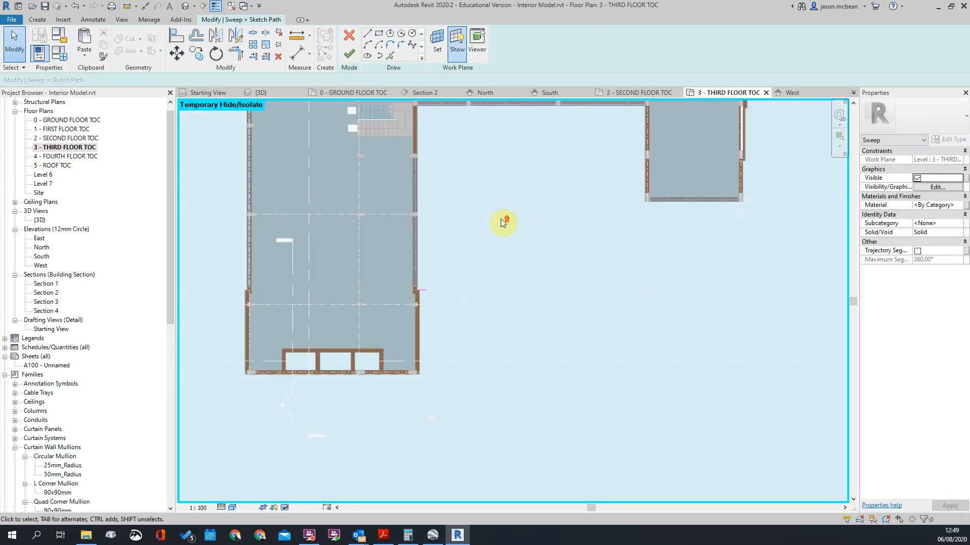
scroll(451, 269, "up", 5)
left_click(367, 34)
left_click(365, 340)
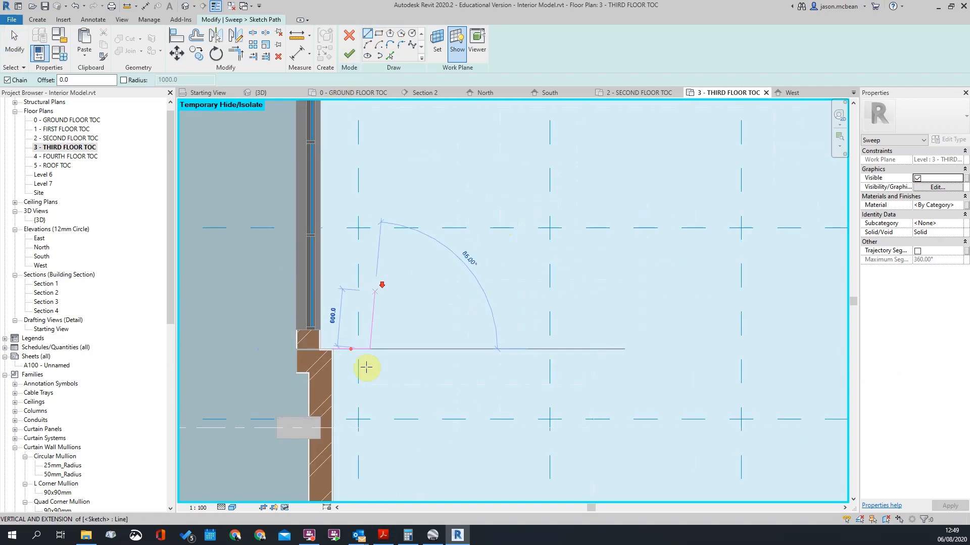
scroll(372, 350, "down", 3)
scroll(372, 385, "down", 5)
scroll(354, 356, "up", 5)
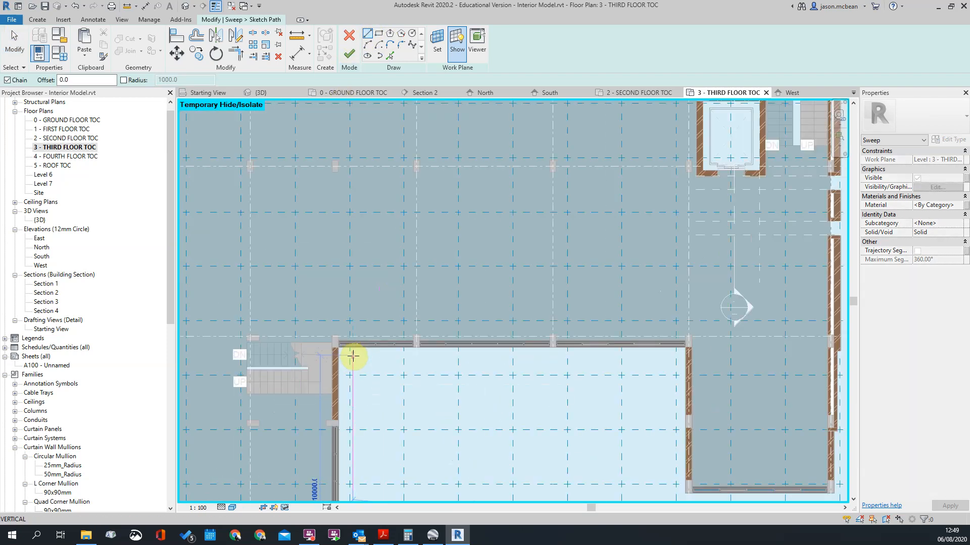
left_click(353, 360)
left_click(677, 361)
Step: Continue the sweep path along the projecting wing's courtyard side and across its end wall, slightly outside the wall faces
scroll(538, 286, "down", 4)
scroll(584, 372, "up", 6)
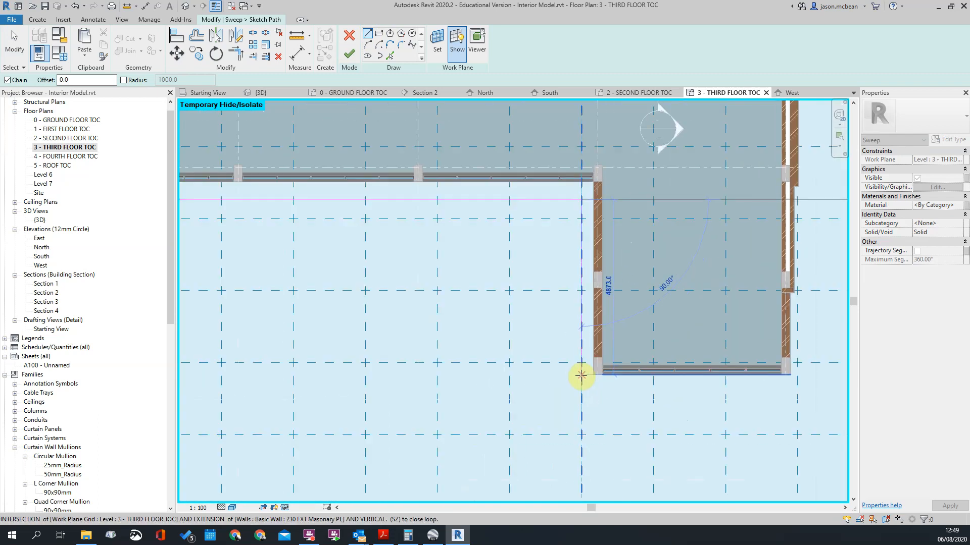
left_click(581, 386)
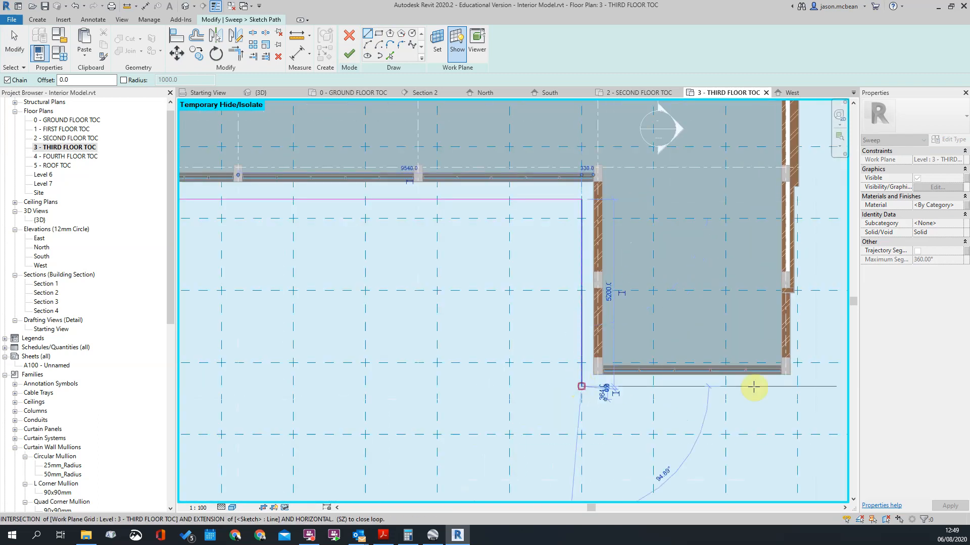
left_click(811, 386)
Step: Run the sweep path along the wing's outer side, end it against the thicker exterior wall, and finish drawing lines
middle_click_drag(801, 212, 718, 358)
scroll(727, 353, "up", 1)
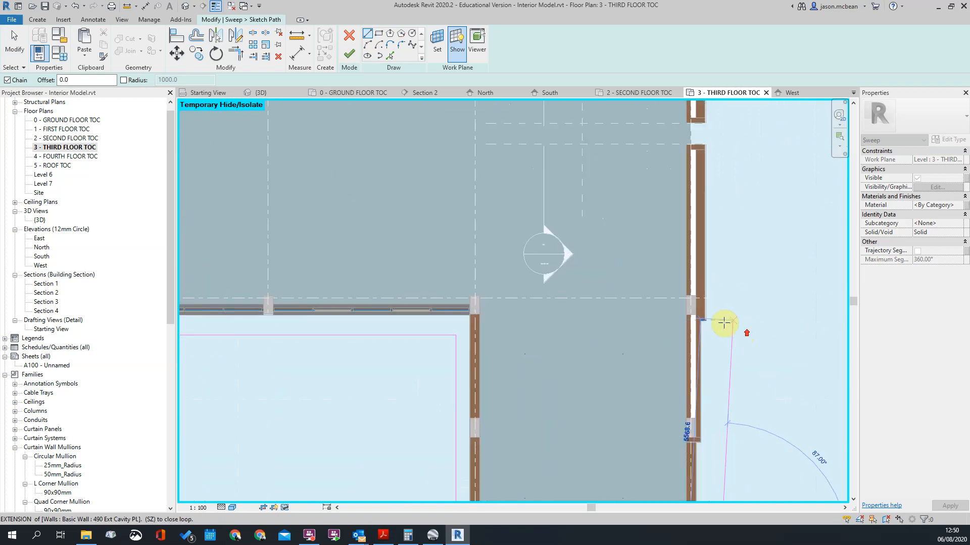
left_click(722, 315)
scroll(704, 315, "up", 2)
left_click(706, 314)
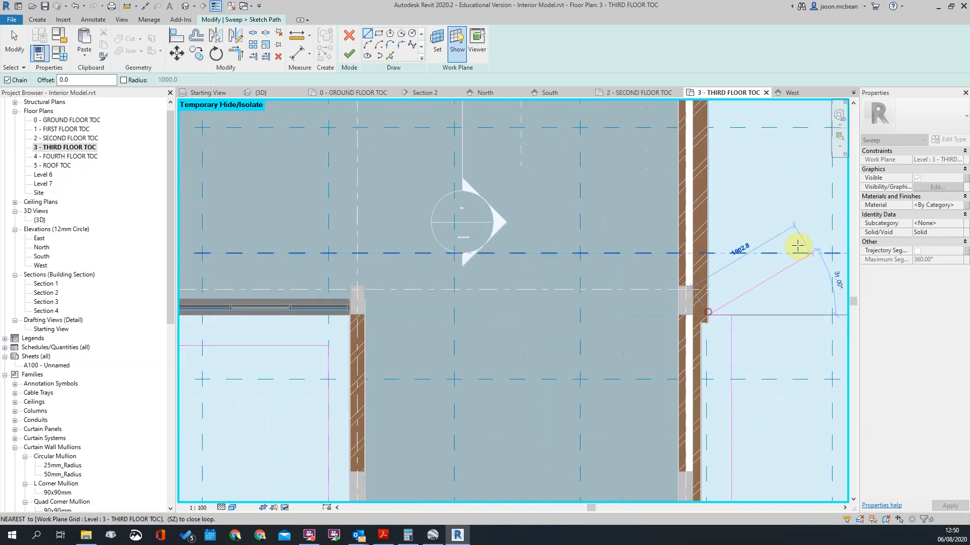
key("Escape")
scroll(800, 247, "down", 5)
scroll(602, 320, "down", 3)
scroll(632, 247, "up", 7)
key("Escape")
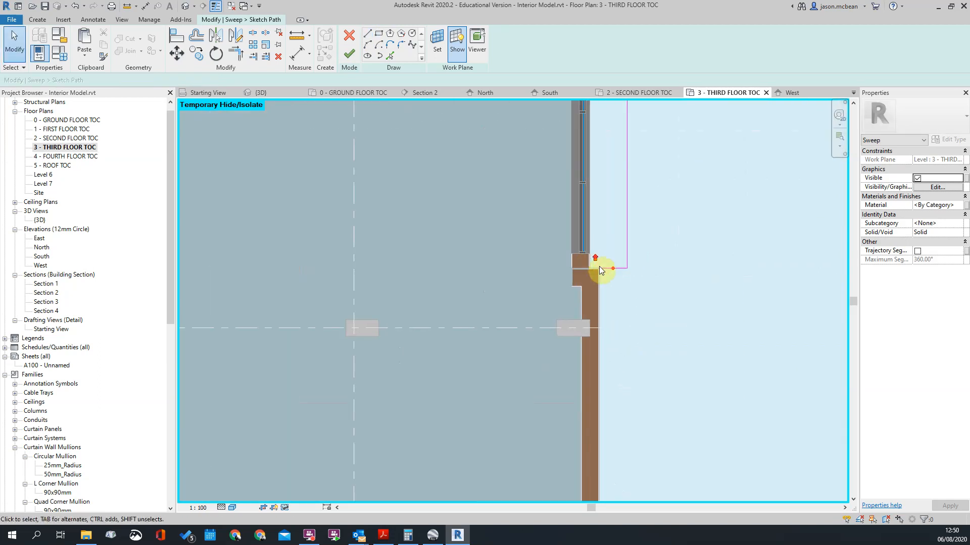
Step: Switch to the 3D view, bring the courtyard-side path into view, and finish the sweep path sketch
scroll(463, 259, "down", 3)
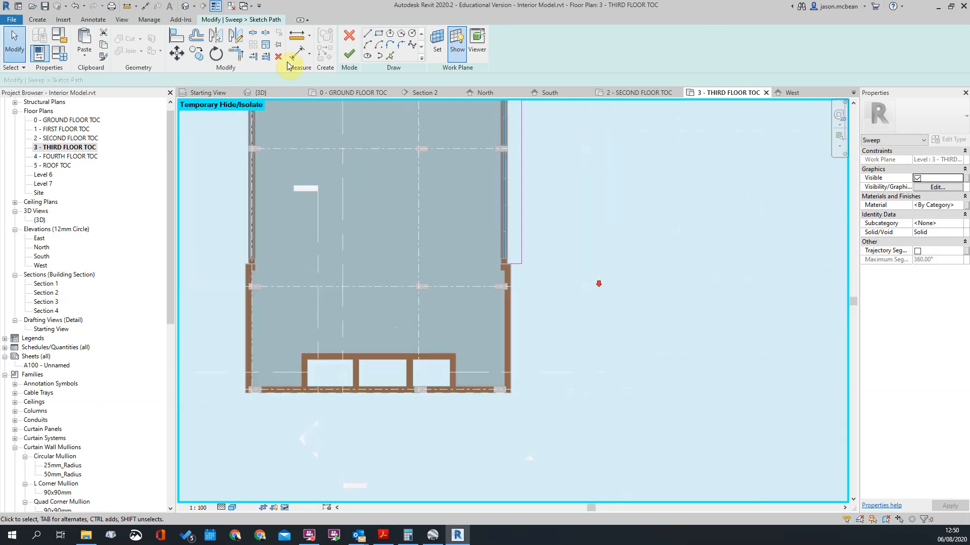
left_click(184, 8)
scroll(363, 298, "up", 2)
left_click(367, 298)
scroll(525, 180, "up", 3)
left_click(525, 180)
scroll(438, 355, "down", 4)
mouse_move(502, 397)
middle_mouse_down()
mouse_move(117, 352)
mouse_move(389, 338)
mouse_move(378, 298)
mouse_move(335, 299)
mouse_move(359, 326)
middle_mouse_up()
left_click(347, 55)
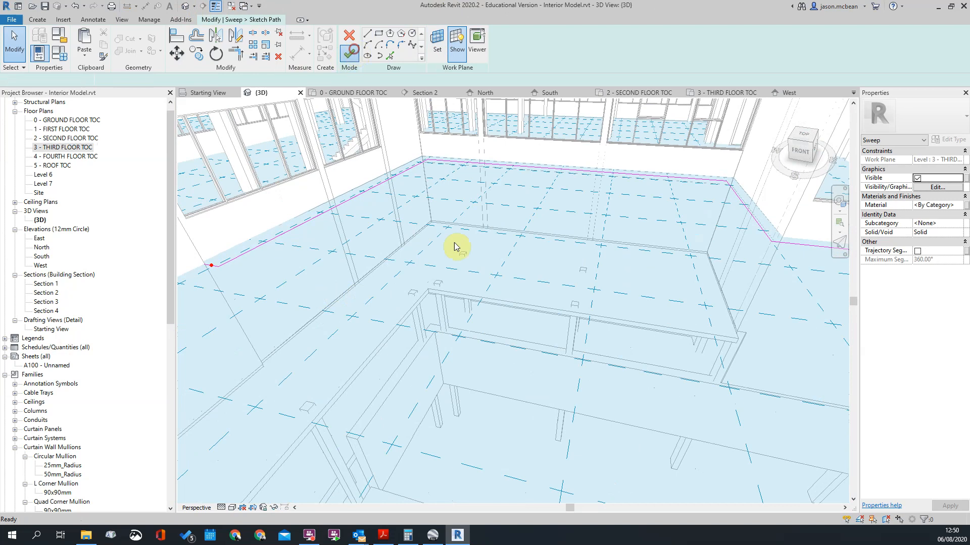
Step: Reopen the sweep path sketch and shift the profile plane from the short end segment toward the long courtyard segment
left_click_drag(252, 259, 357, 210)
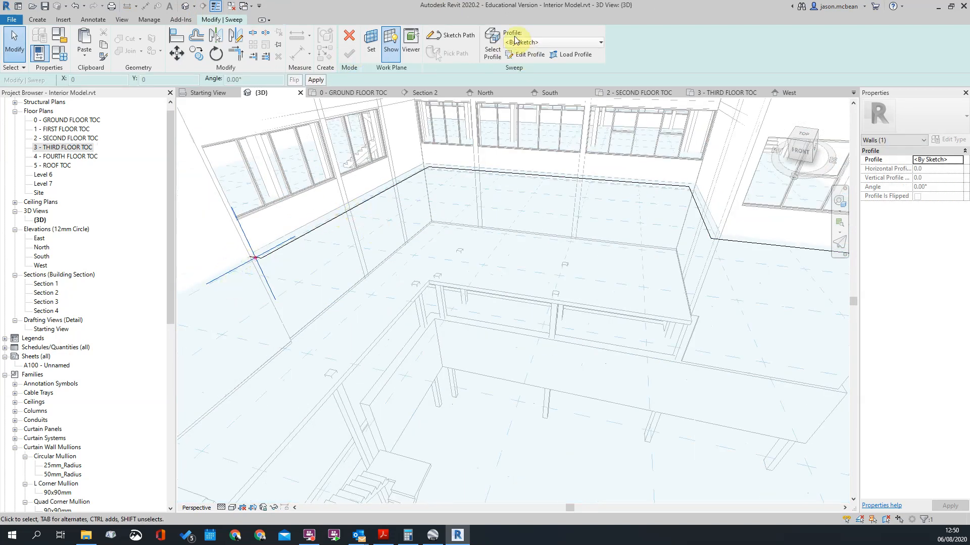
middle_click_drag(417, 169, 505, 154)
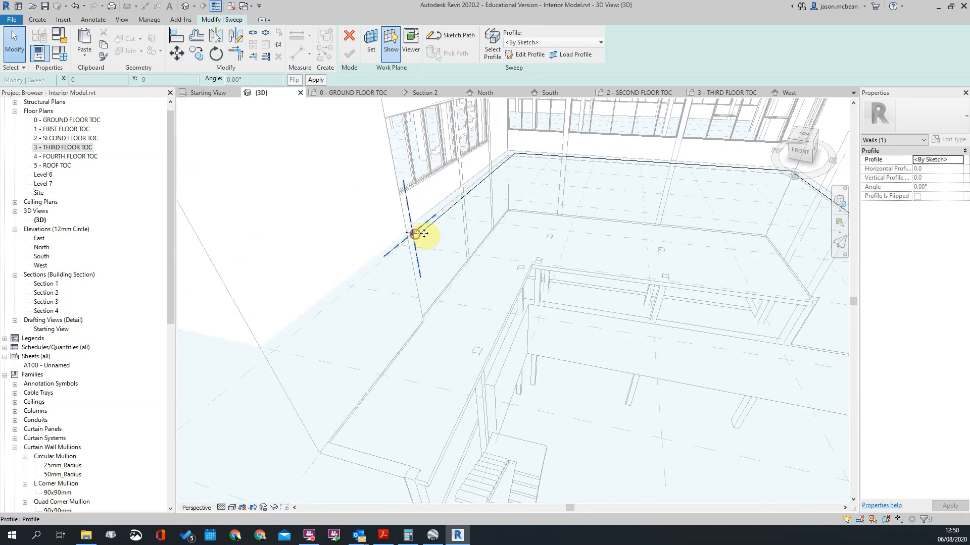
left_click(451, 34)
scroll(415, 241, "up", 3)
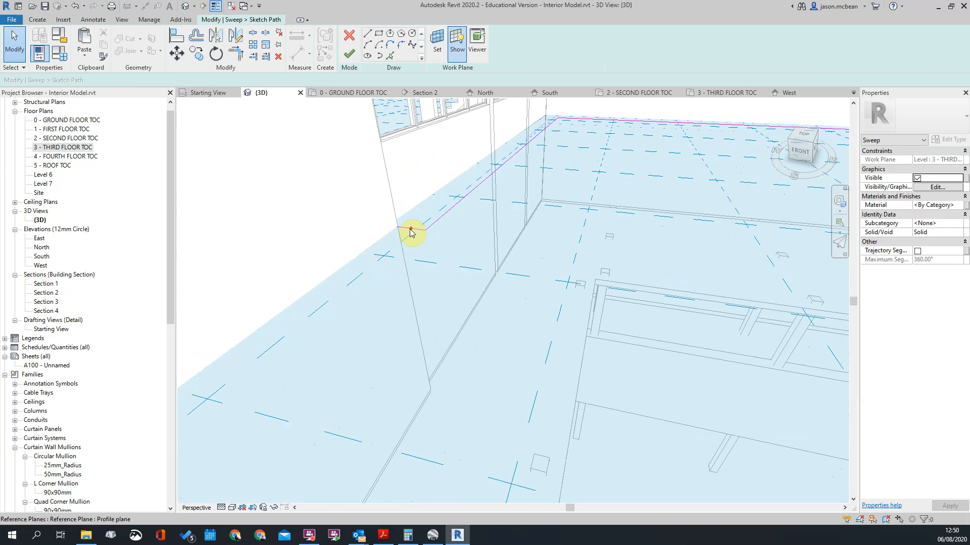
left_click(410, 233)
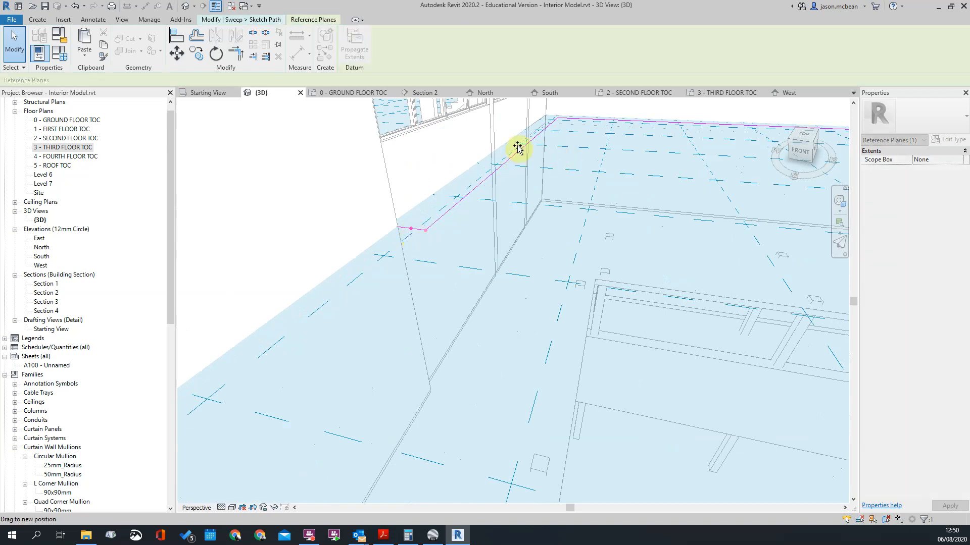
left_click_drag(426, 231, 513, 138)
middle_click_drag(524, 195, 465, 221, "shift")
middle_click_drag(520, 244, 493, 292, "shift")
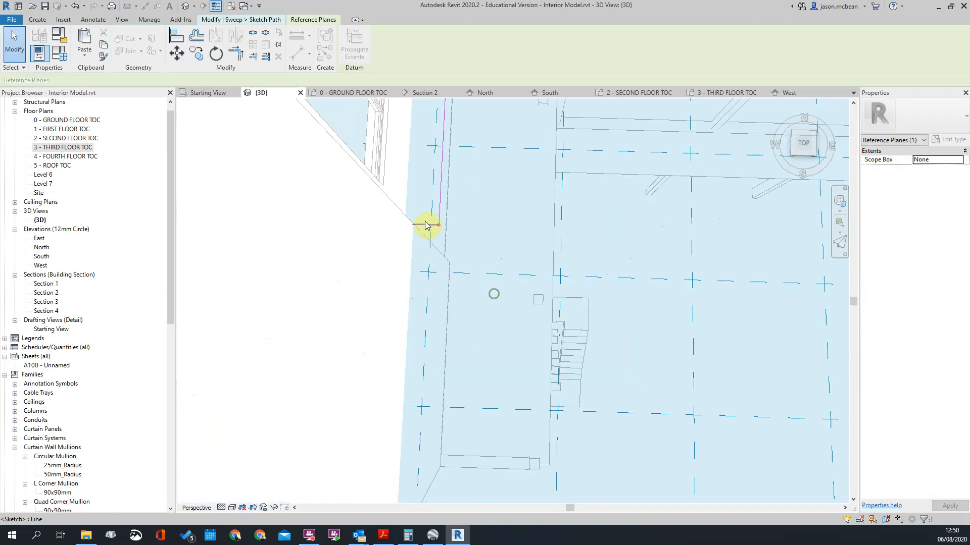
left_click_drag(419, 202, 471, 260)
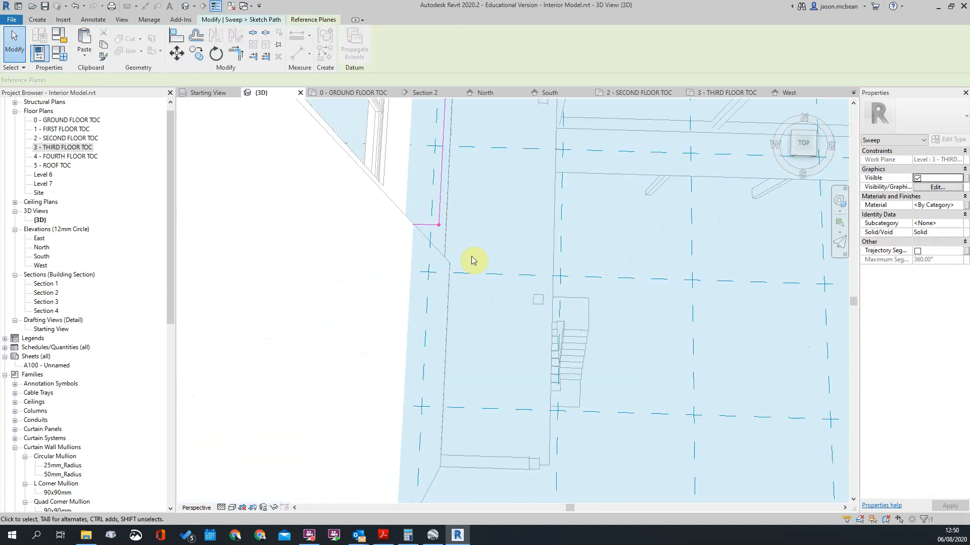
key("Tab")
left_click(439, 227)
mouse_move(558, 294)
middle_mouse_down("shift")
mouse_move(456, 266)
mouse_move(400, 186)
middle_mouse_up("shift")
mouse_move(421, 226)
middle_mouse_down("shift")
mouse_move(513, 286)
mouse_move(530, 352)
middle_mouse_up("shift")
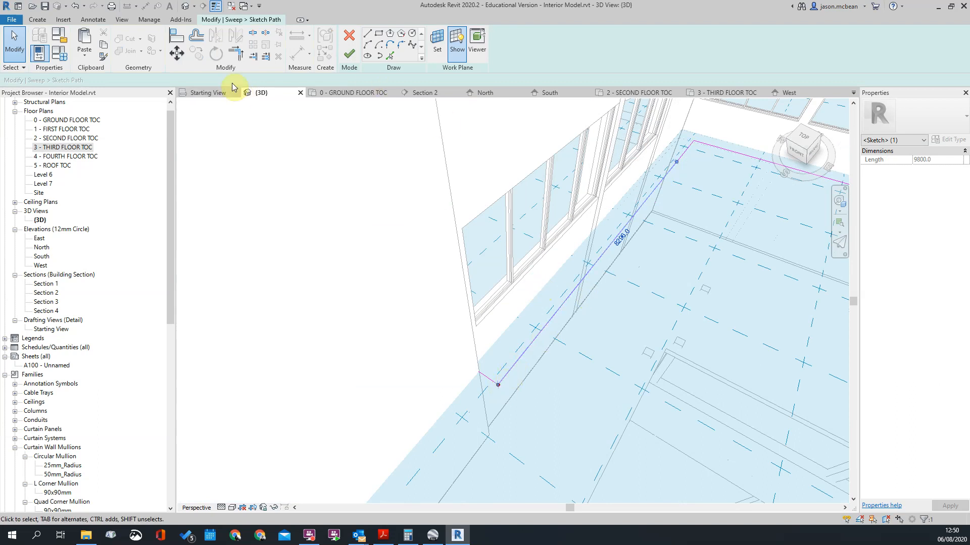
left_click(182, 55)
left_click(498, 389)
key("Escape")
mouse_move(683, 319)
middle_mouse_down("shift")
mouse_move(683, 253)
mouse_move(654, 279)
middle_mouse_up("shift")
key("Escape")
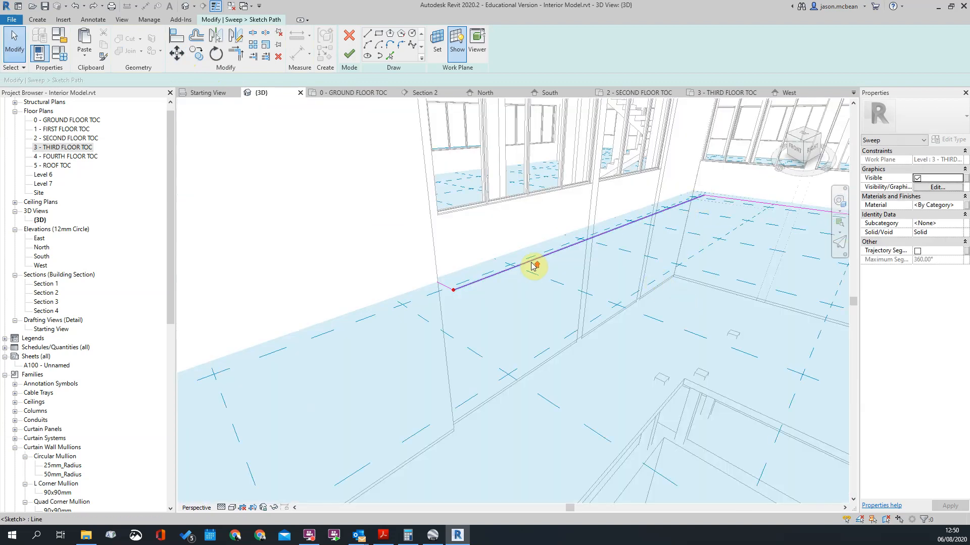
Step: Move the profile plane from the path corner onto the long courtyard segment and finish the path sketch
scroll(534, 266, "up", 2)
left_click(405, 312)
key("Escape")
key("Tab")
key("Tab")
left_click(407, 315)
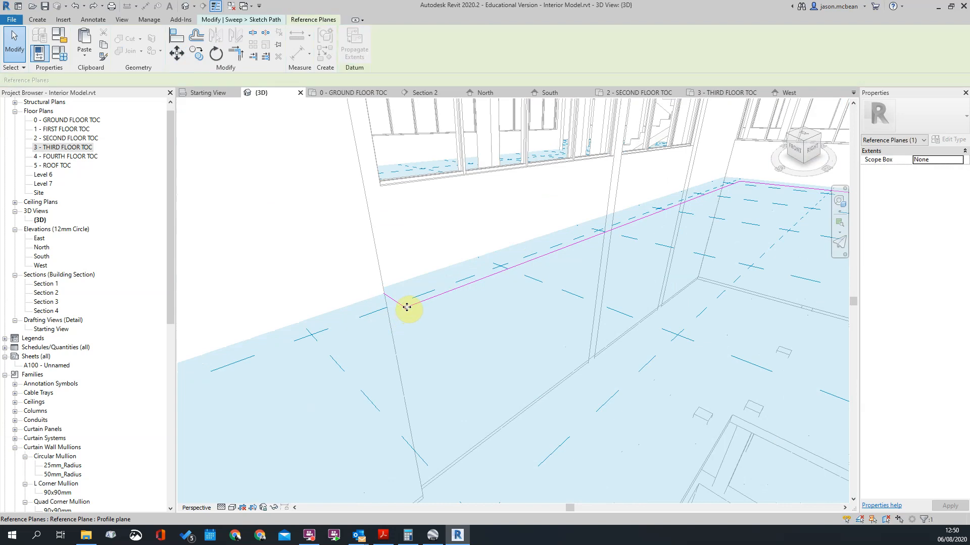
left_click_drag(407, 307, 557, 263)
left_click_drag(667, 212, 665, 212)
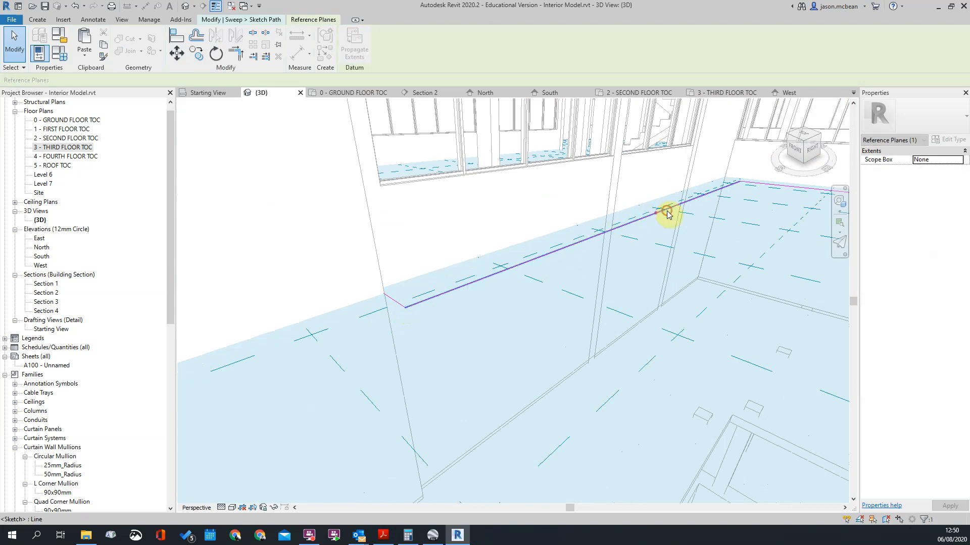
key("Escape")
scroll(656, 215, "up", 3)
left_click(652, 216)
mouse_move(525, 367)
middle_mouse_down("shift")
mouse_move(580, 353)
mouse_move(511, 293)
middle_mouse_up("shift")
key("Escape")
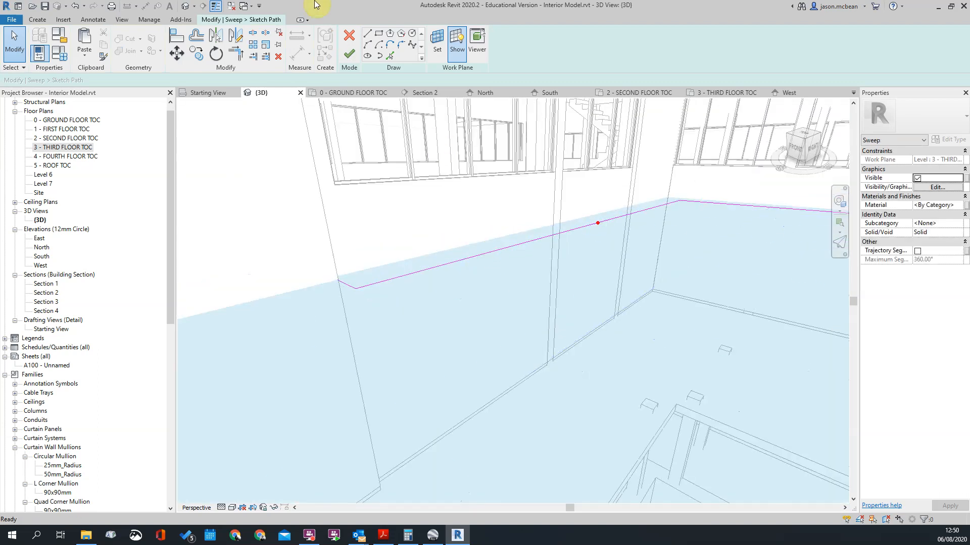
left_click(349, 54)
Step: Open the sweep's profile sketch for editing and change the 3D view from perspective to orthographic
mouse_move(565, 249)
middle_mouse_down("shift")
mouse_move(610, 259)
mouse_move(660, 253)
mouse_move(656, 238)
mouse_move(563, 253)
mouse_move(586, 271)
mouse_move(589, 221)
mouse_move(577, 256)
middle_mouse_up("shift")
scroll(565, 242, "down", 3)
scroll(586, 221, "up", 3)
scroll(558, 173, "up", 2)
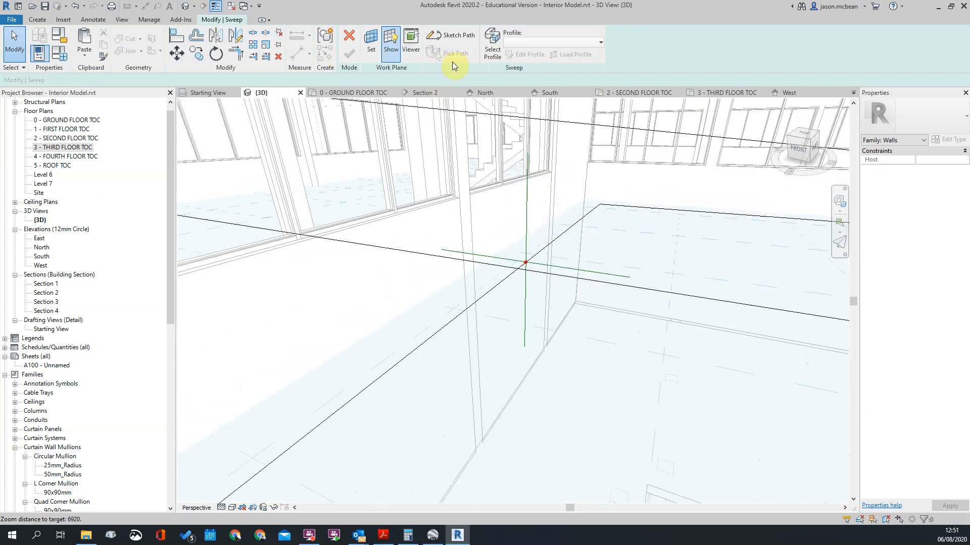
left_click(550, 271)
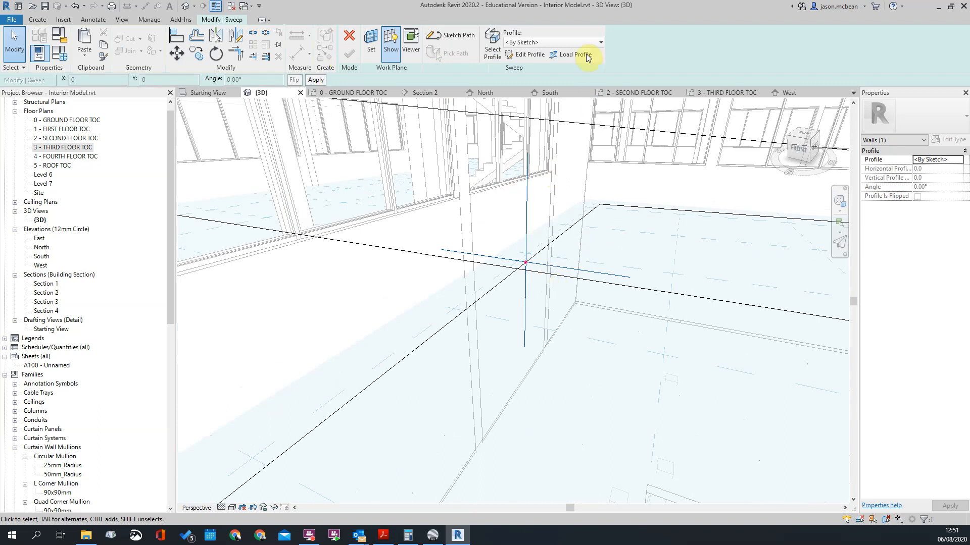
left_click(526, 57)
scroll(526, 255, "up", 5)
scroll(454, 232, "down", 3)
scroll(470, 244, "up", 3)
scroll(556, 216, "up", 1)
scroll(616, 271, "down", 5)
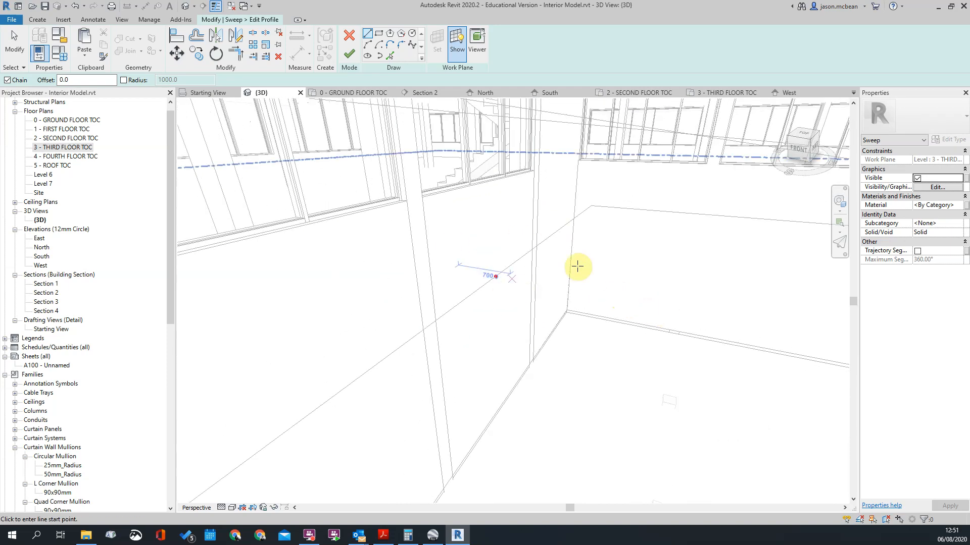
right_click(803, 149)
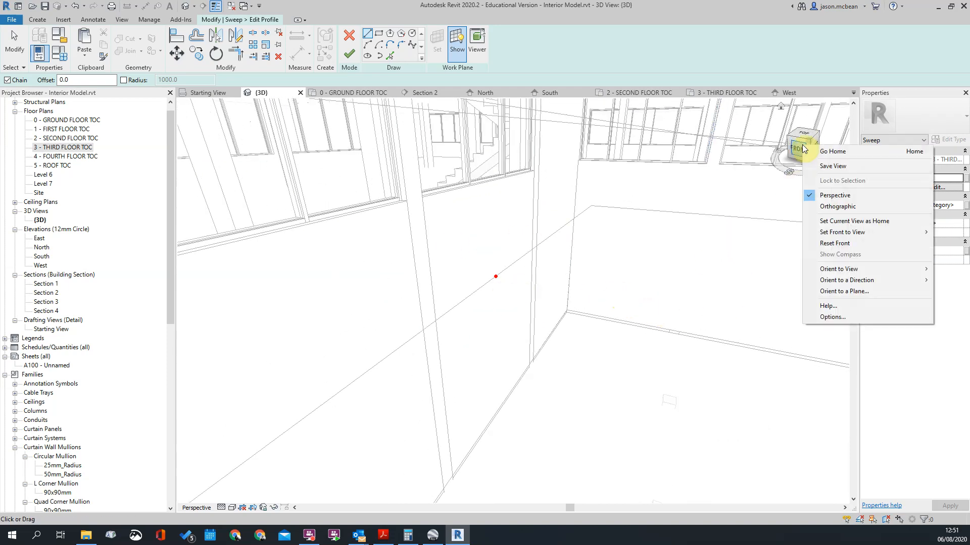
left_click(834, 205)
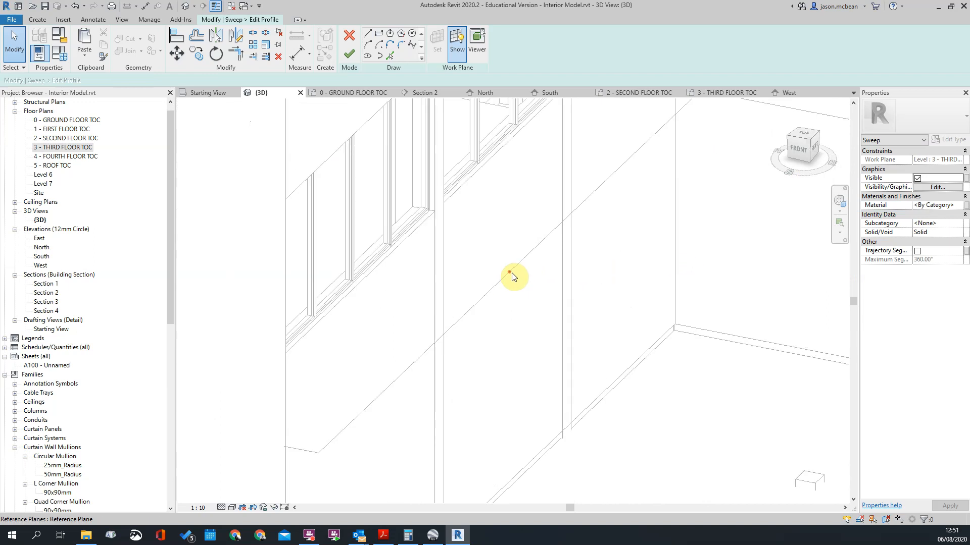
left_click(513, 276)
middle_click_drag(525, 295, 521, 271, "shift")
left_click(479, 226)
left_click_drag(470, 210, 532, 283)
left_click(488, 246)
left_click(456, 43)
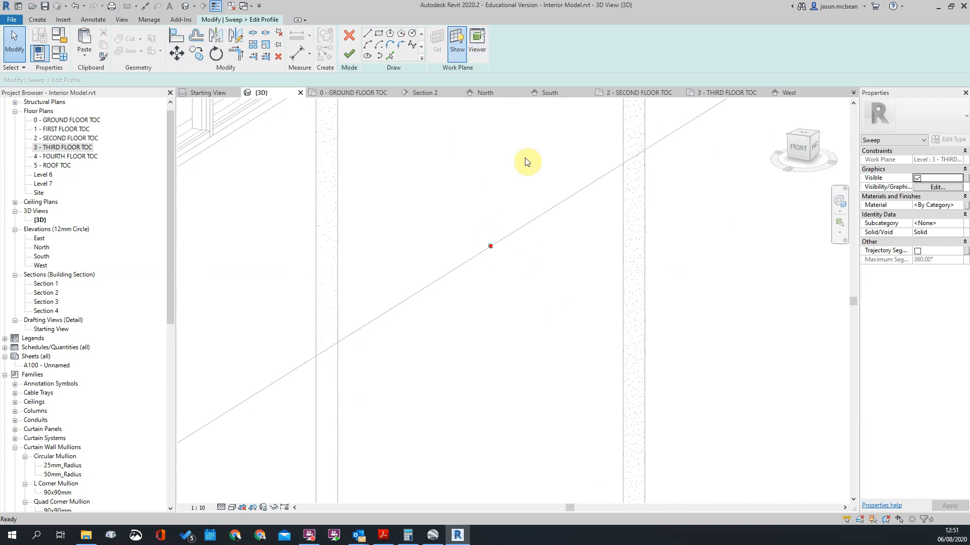
left_click(477, 39)
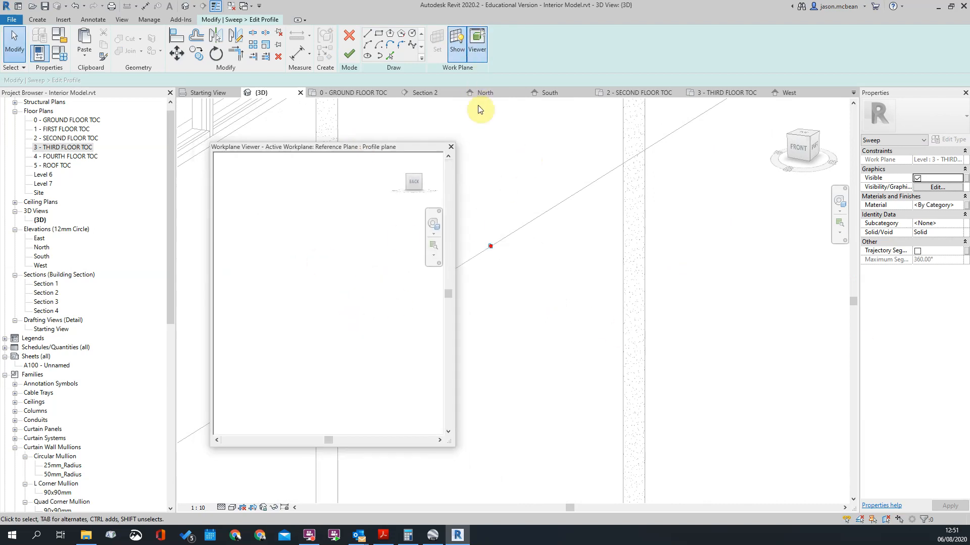
left_click(451, 148)
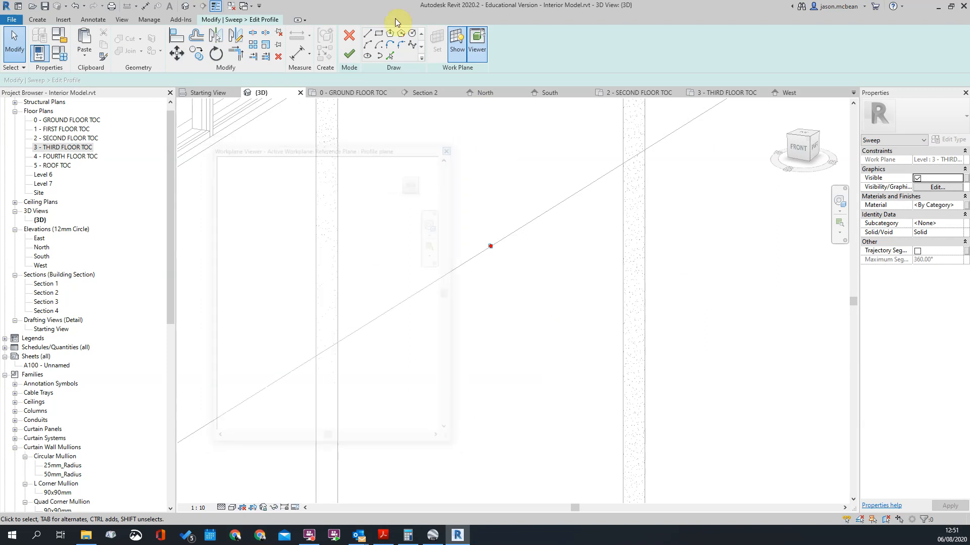
Step: Sketch a narrow upright profile outline from the path point: about 480 mm up, across, about 640 mm down, and across the base
left_click(369, 36)
left_click(490, 245)
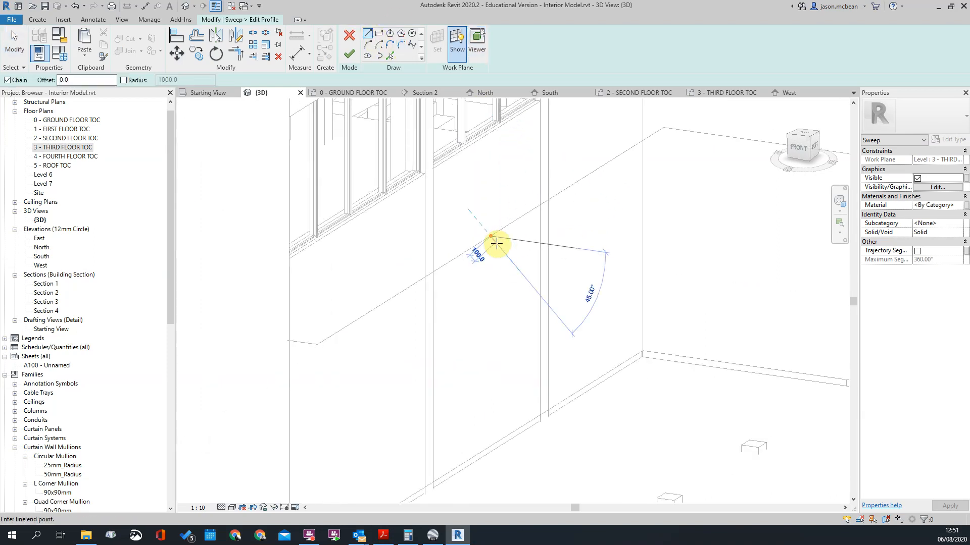
scroll(500, 250, "down", 3)
scroll(478, 207, "up", 6)
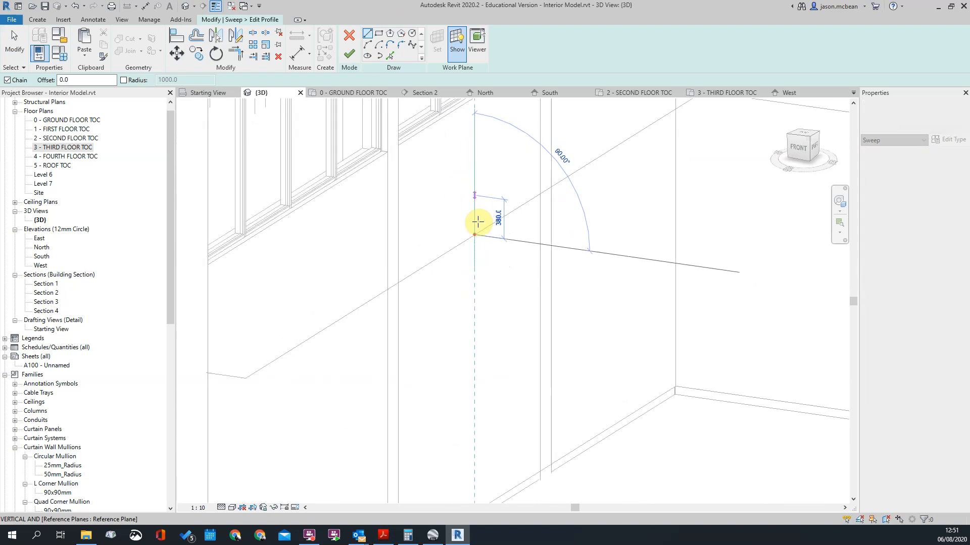
left_click(470, 135)
left_click(455, 131)
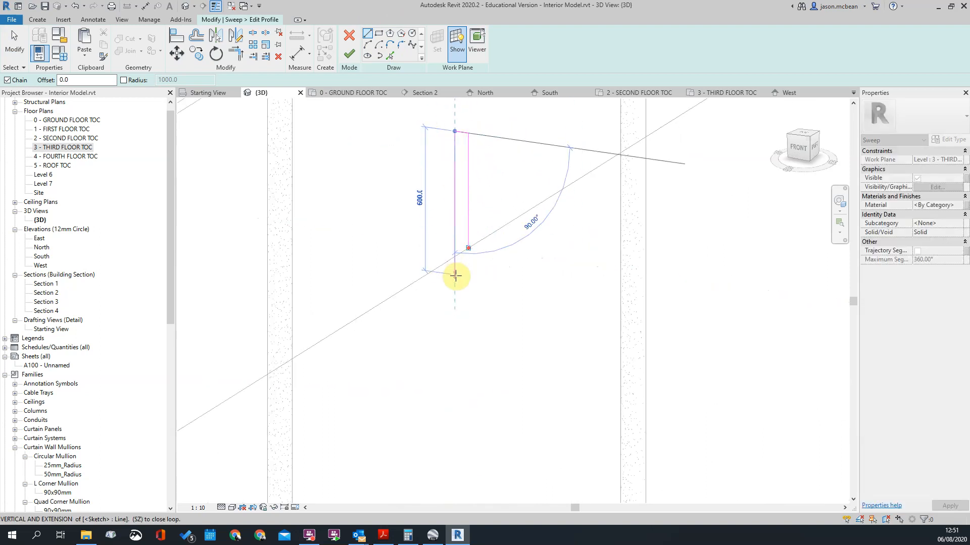
left_click(455, 284)
scroll(460, 284, "up", 2)
left_click(466, 286)
scroll(472, 274, "up", 3)
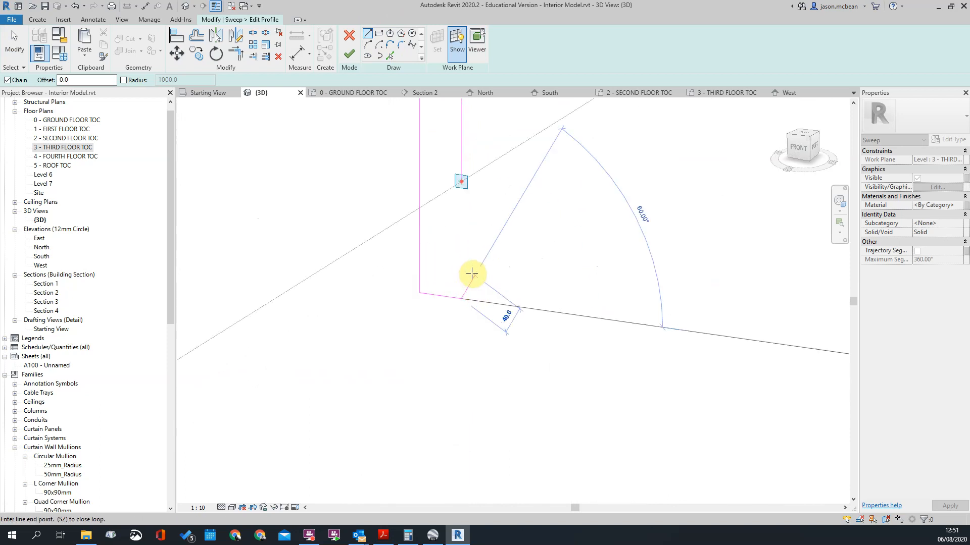
Step: Draw the outer face up from the base with a small rectangular notch recessed below the path point
left_click(461, 260)
left_click(454, 259)
left_click(454, 233)
left_click(463, 232)
key("Escape")
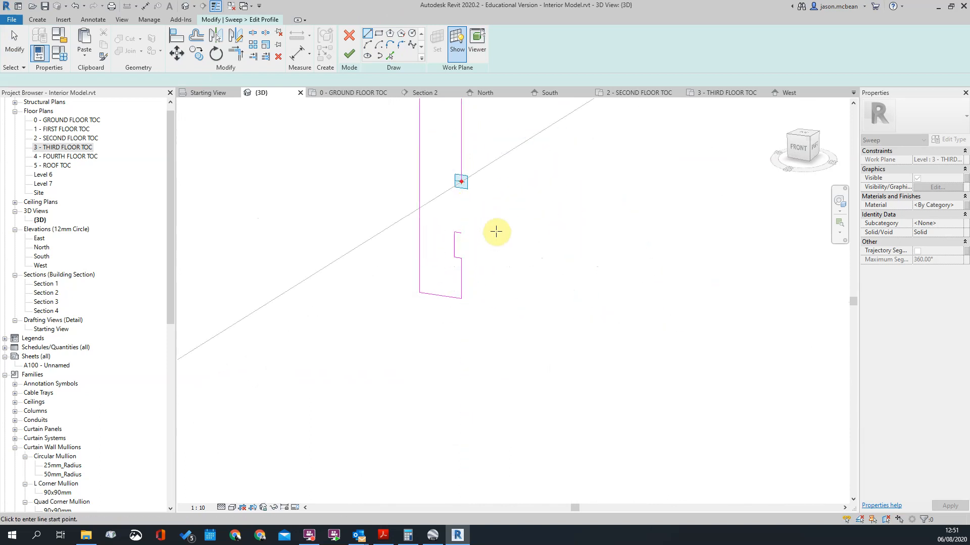
key("Escape")
Step: Join the notch's upper line to the vertical line above it with Trim/Extend to Corner, closing the outline
key("t")
key("r")
left_click(460, 233)
scroll(512, 302, "down", 5)
scroll(503, 184, "up", 4)
key("Escape")
scroll(499, 216, "down", 3)
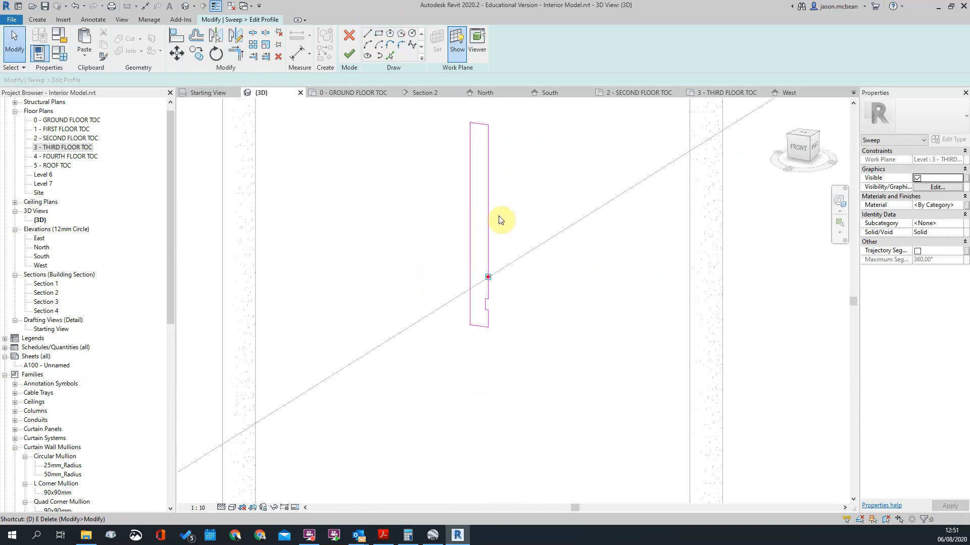
Step: Set the profile's thickness to 220 mm by repositioning its inner vertical line
key("i")
left_click(470, 191)
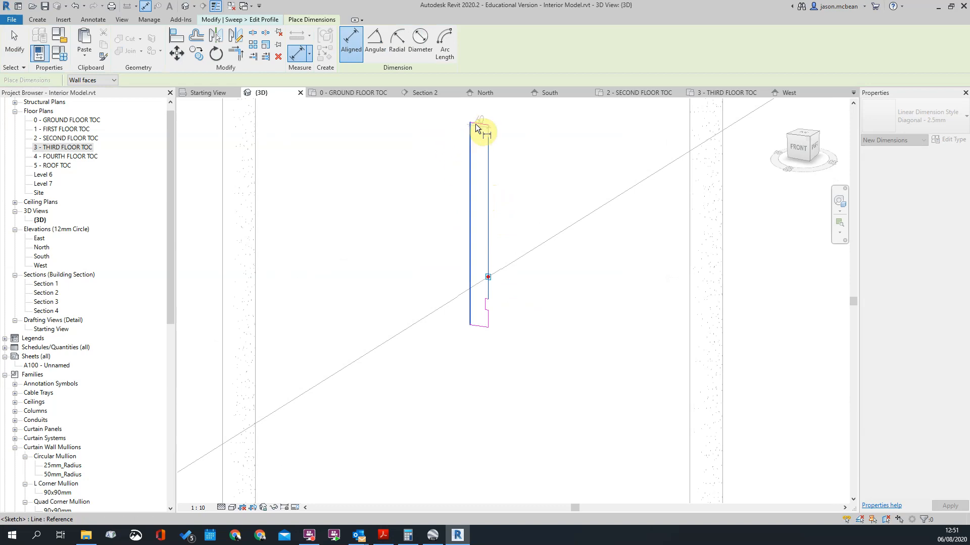
key("Escape")
left_click(470, 162)
left_click(482, 104)
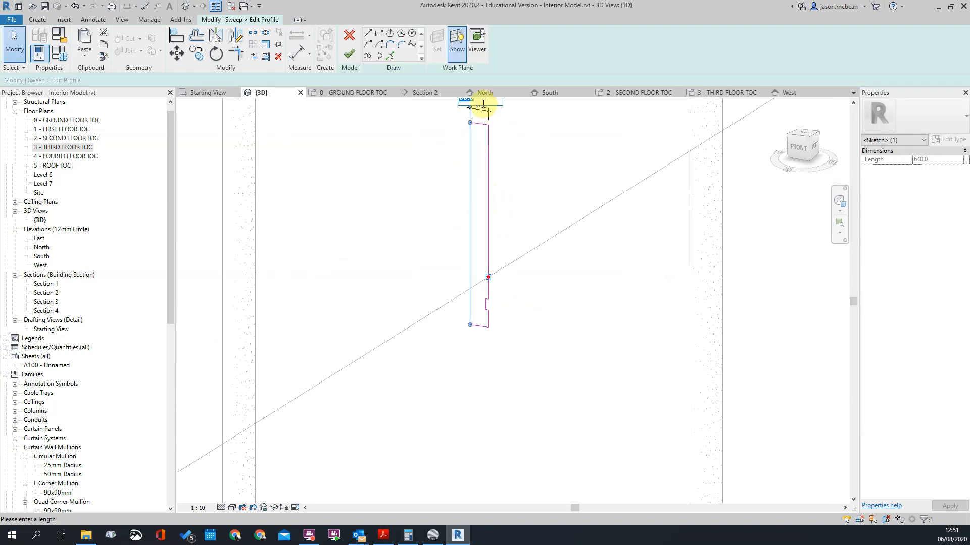
key("Return")
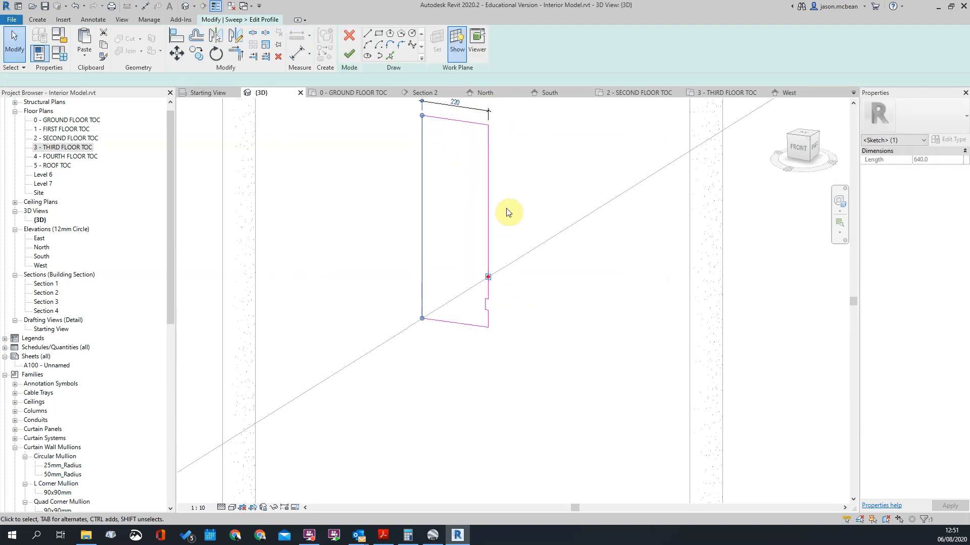
Step: Dimension the profile's height above and below the path level in one aligned dimension chain beside the outer face
left_click(513, 198)
scroll(558, 315, "down", 6)
middle_click_drag(561, 365, 596, 225, "shift")
scroll(580, 301, "up", 5)
scroll(584, 277, "down", 3)
middle_click_drag(584, 277, 558, 307)
key("d")
key("i")
left_click(539, 195)
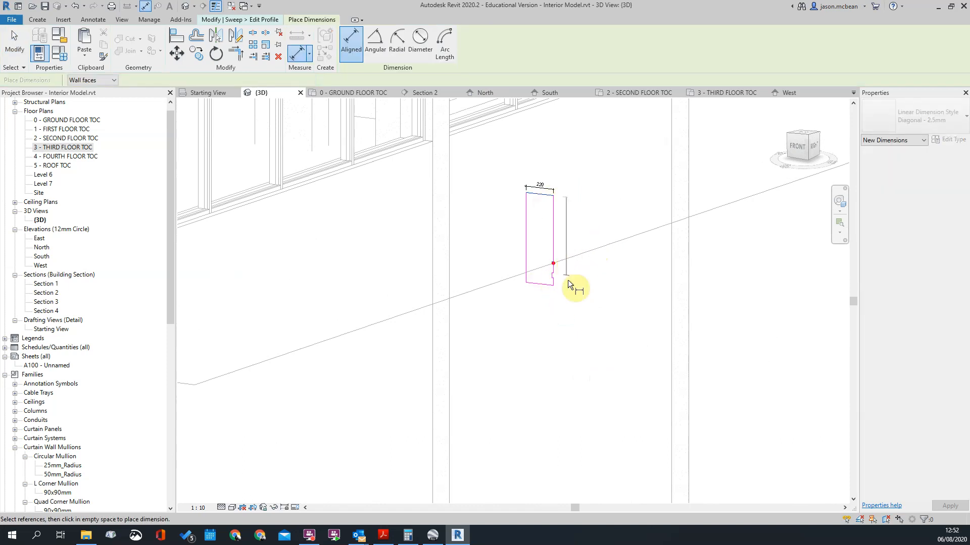
scroll(555, 259, "up", 8)
middle_click_drag(529, 315, 574, 315, "shift")
left_click(573, 308)
left_click(693, 331)
key("Escape")
key("Escape")
Step: Move the three notch lines straight up the profile's outer face so the notch sits just above the path point
scroll(632, 262, "down", 4)
scroll(668, 244, "up", 3)
left_click_drag(549, 258, 576, 295)
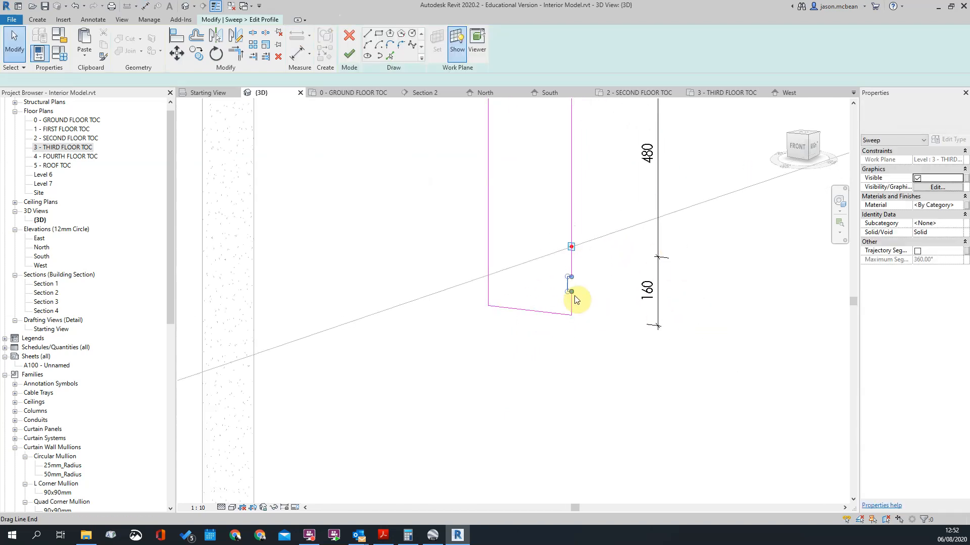
key("m")
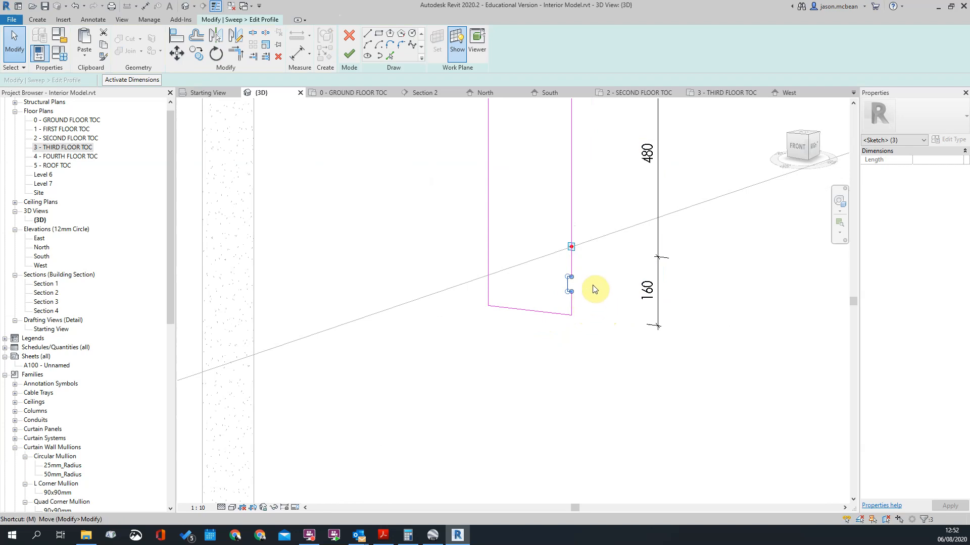
scroll(592, 300, "up", 2)
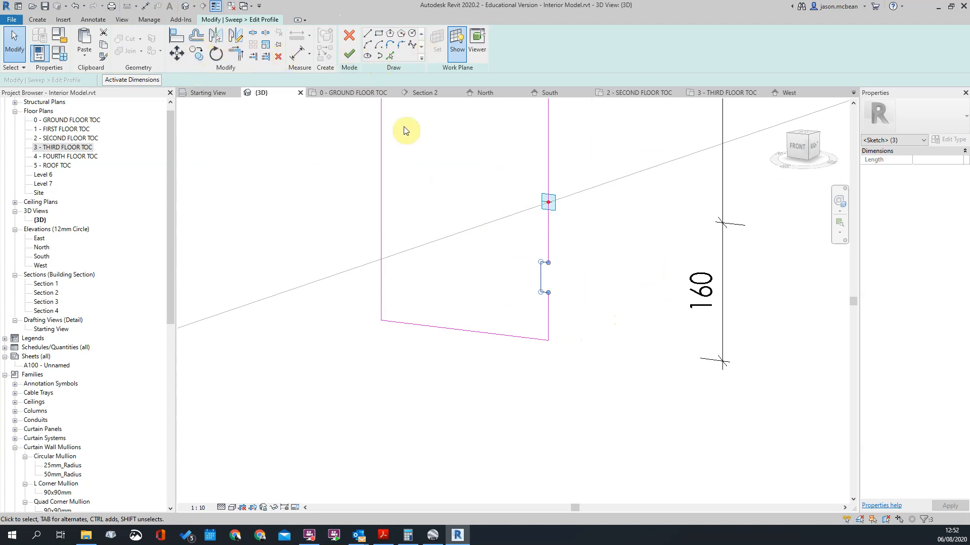
scroll(566, 277, "up", 2)
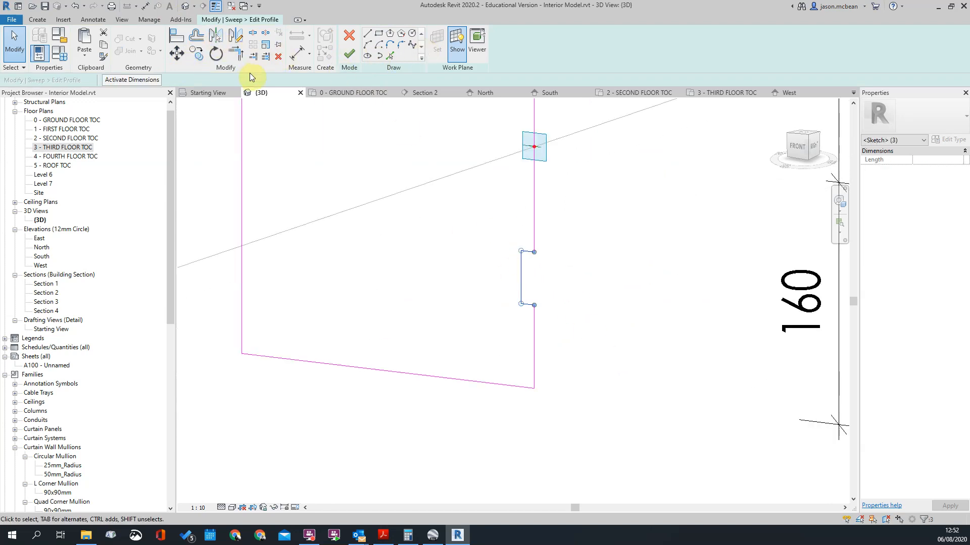
left_click(177, 53)
left_click(534, 305)
left_click(536, 113)
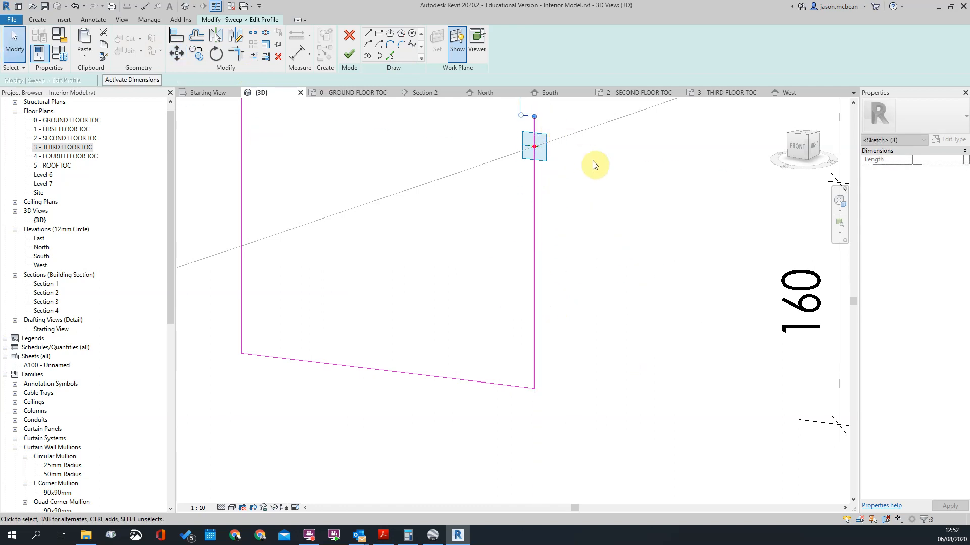
Step: Set the profile's height above the path level to 1500 mm by driving its top line
scroll(526, 270, "down", 4)
scroll(464, 247, "up", 2)
scroll(439, 253, "down", 4)
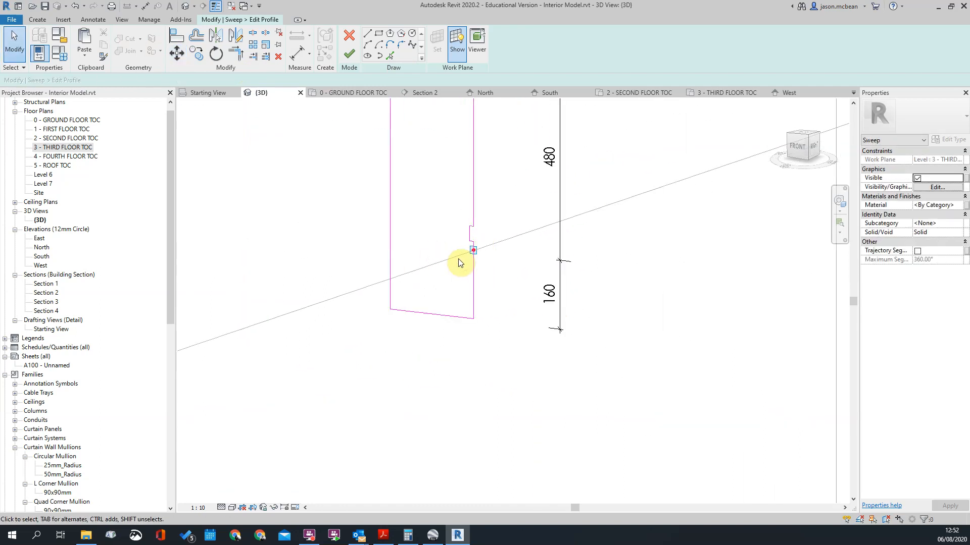
middle_click_drag(442, 275, 469, 268)
scroll(509, 137, "up", 2)
middle_click_drag(509, 137, 492, 228)
left_click(426, 211)
left_click(531, 309)
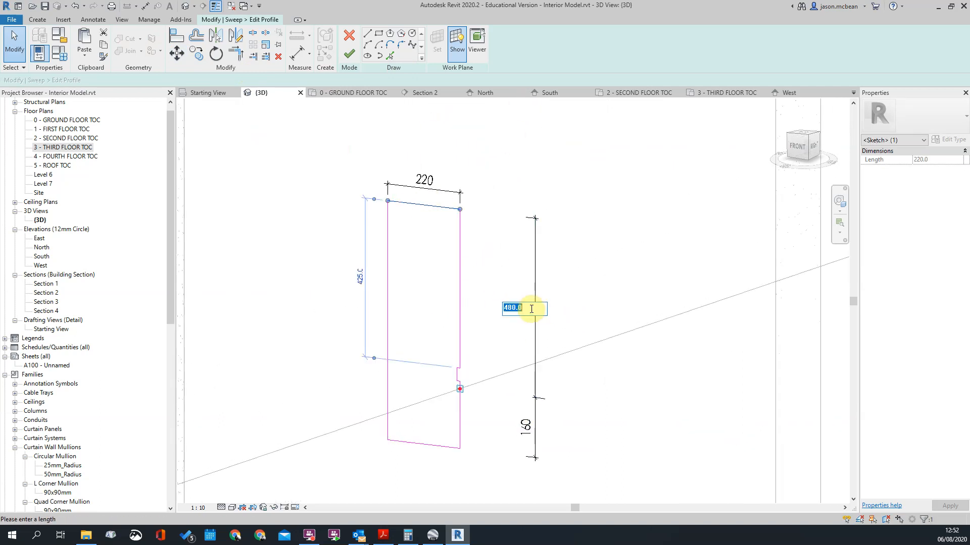
type("1500")
key("Return")
left_click(521, 327)
Step: Align the profile's top line with the bottom edge of the window strip
scroll(531, 325, "down", 4)
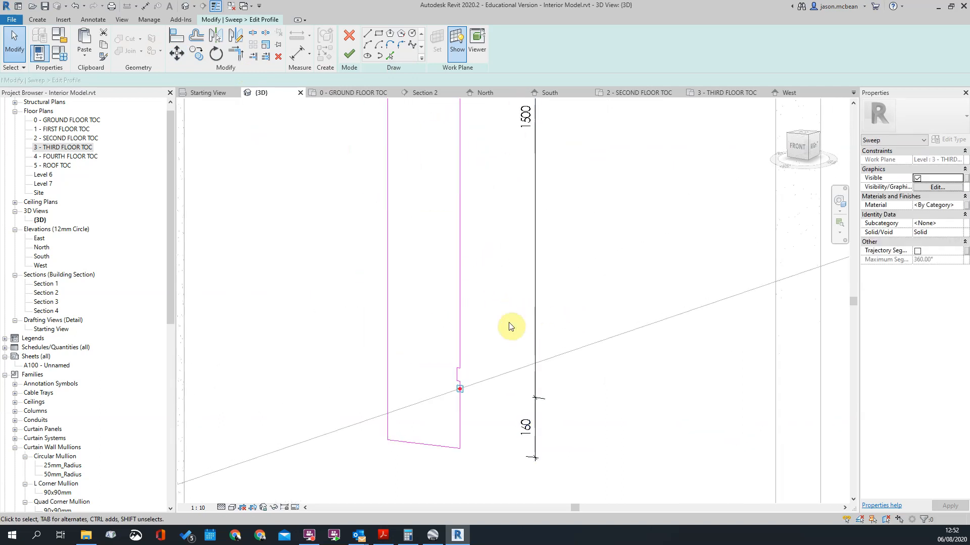
scroll(529, 305, "up", 4)
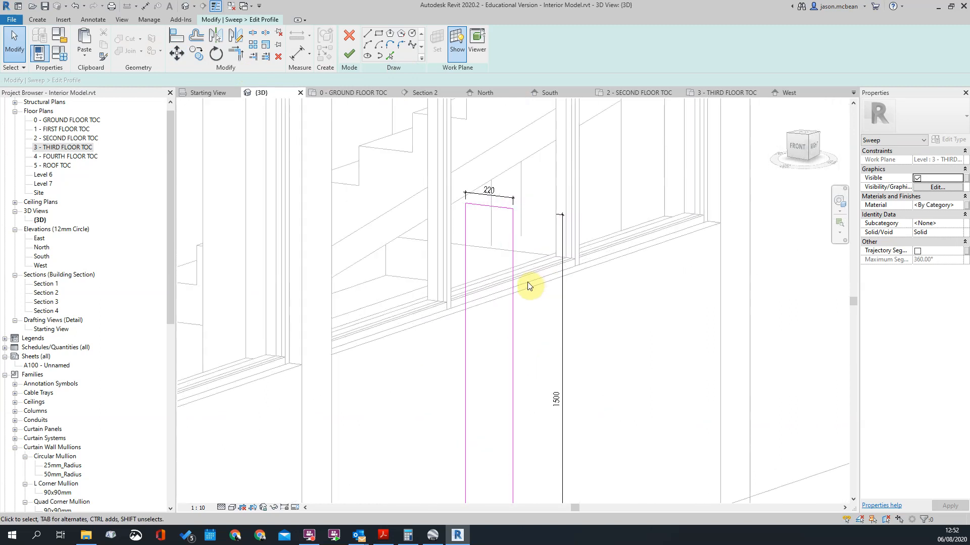
key("a")
key("l")
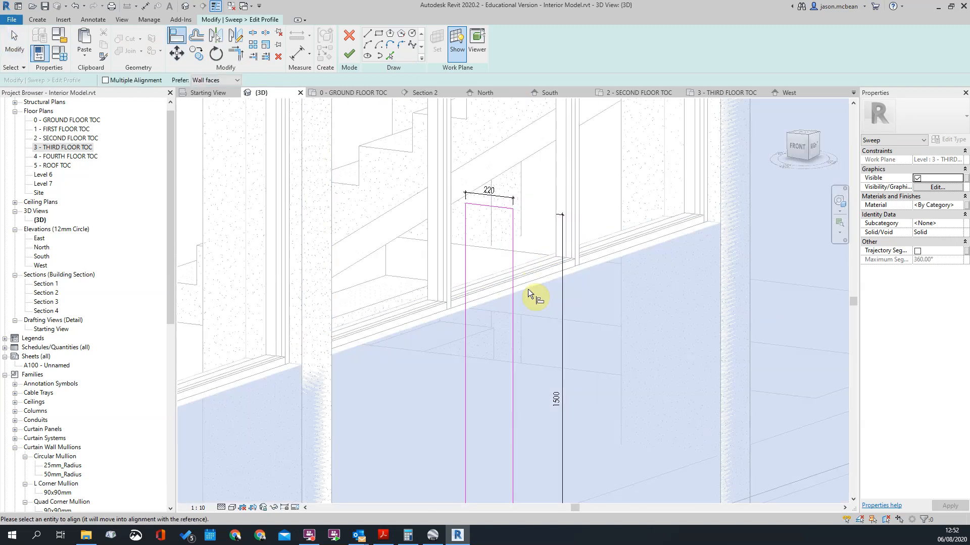
left_click(531, 287)
scroll(560, 339, "down", 2)
scroll(569, 339, "up", 2)
key("Escape")
key("Escape")
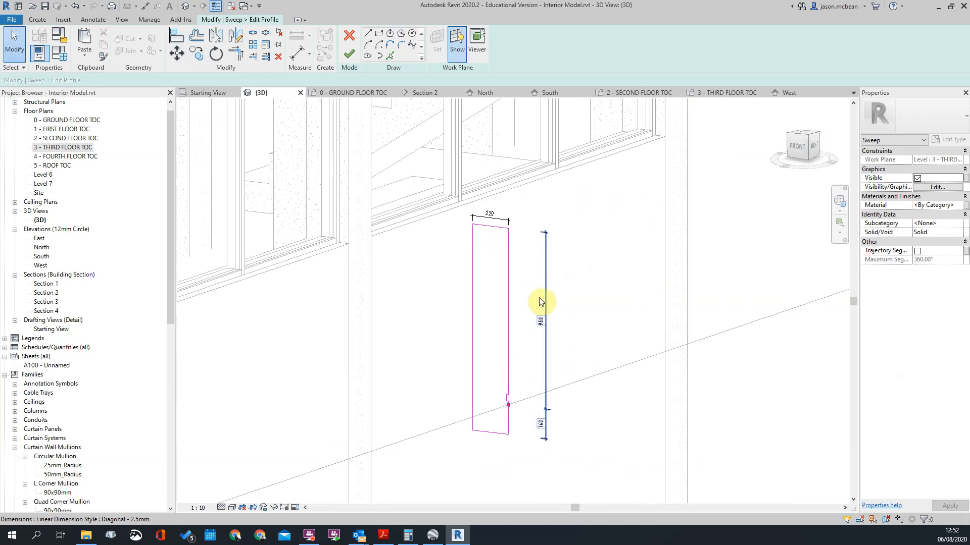
Step: Set the profile's height above the path level to 850 mm
scroll(548, 329, "up", 2)
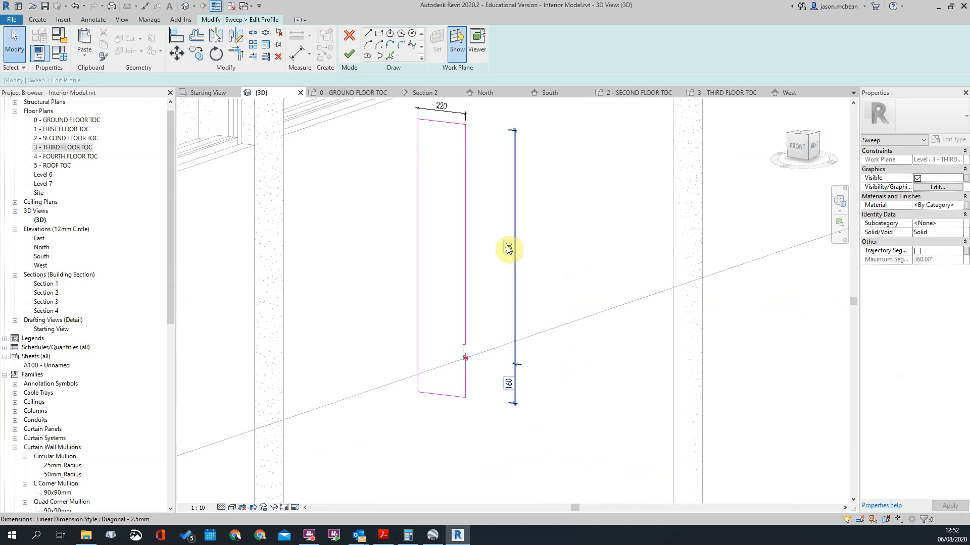
left_click(511, 247)
left_click(790, 252)
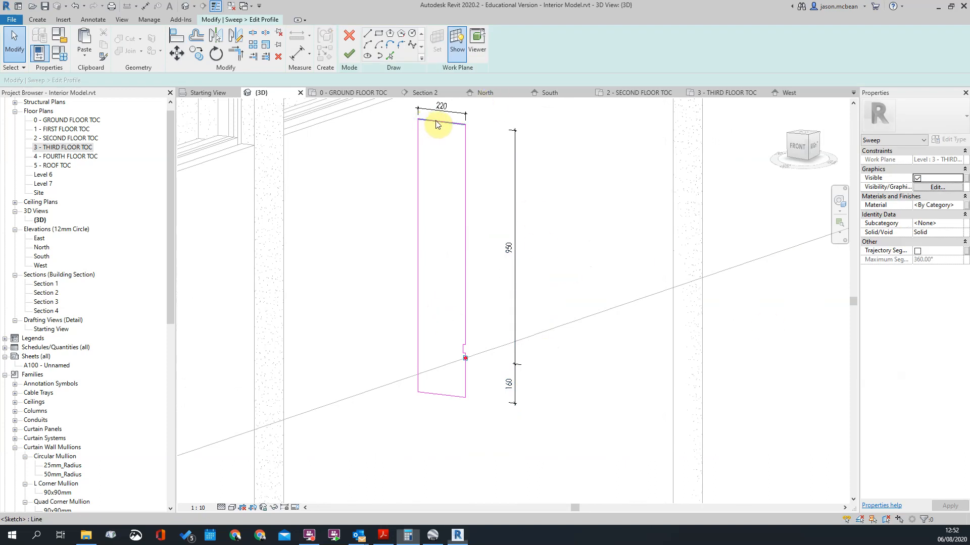
left_click(437, 122)
left_click(508, 244)
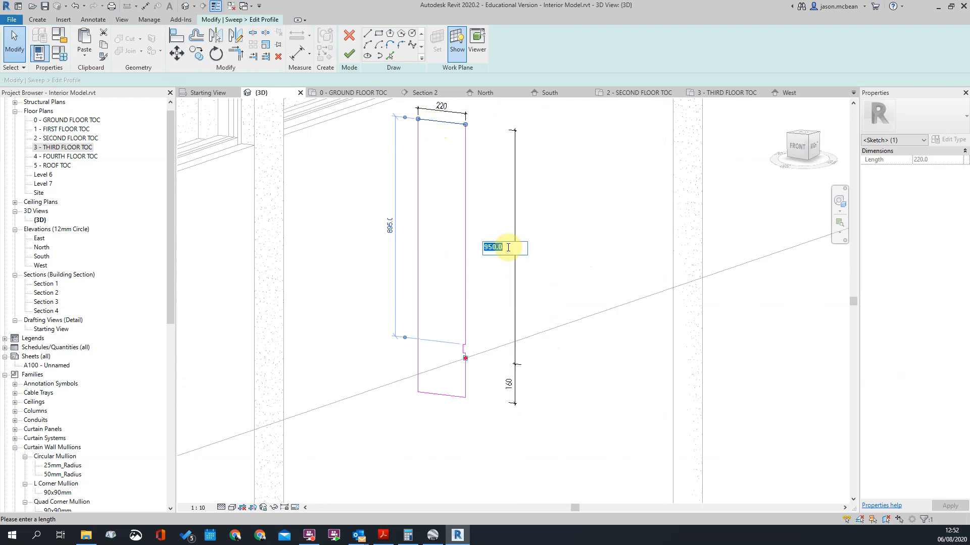
key("Return")
left_click(449, 291)
Step: Set the profile's extent below the path level to 255 mm by driving its bottom line
scroll(496, 307, "down", 2)
scroll(470, 372, "up", 3)
scroll(502, 385, "down", 3)
scroll(444, 372, "up", 3)
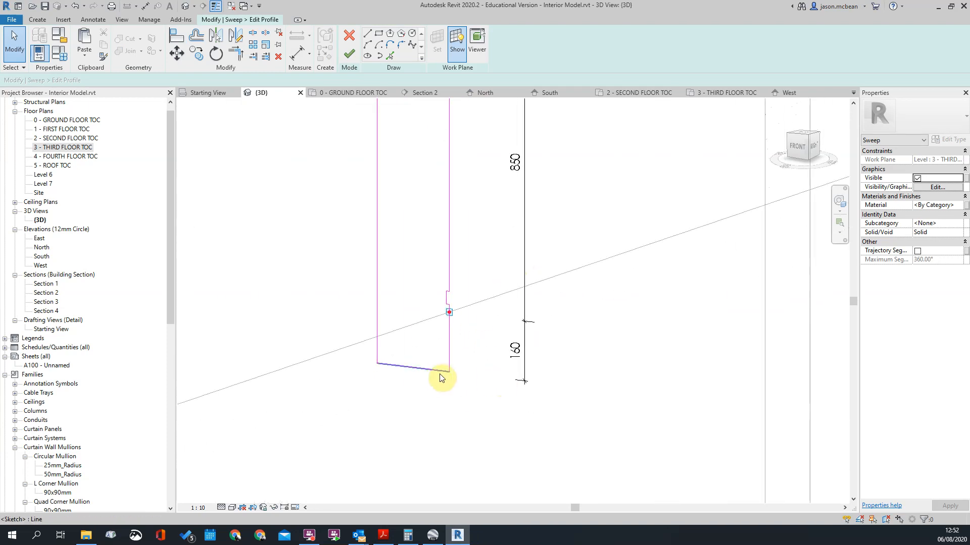
left_click(432, 371)
scroll(511, 369, "down", 2)
scroll(537, 314, "up", 2)
left_click(539, 311)
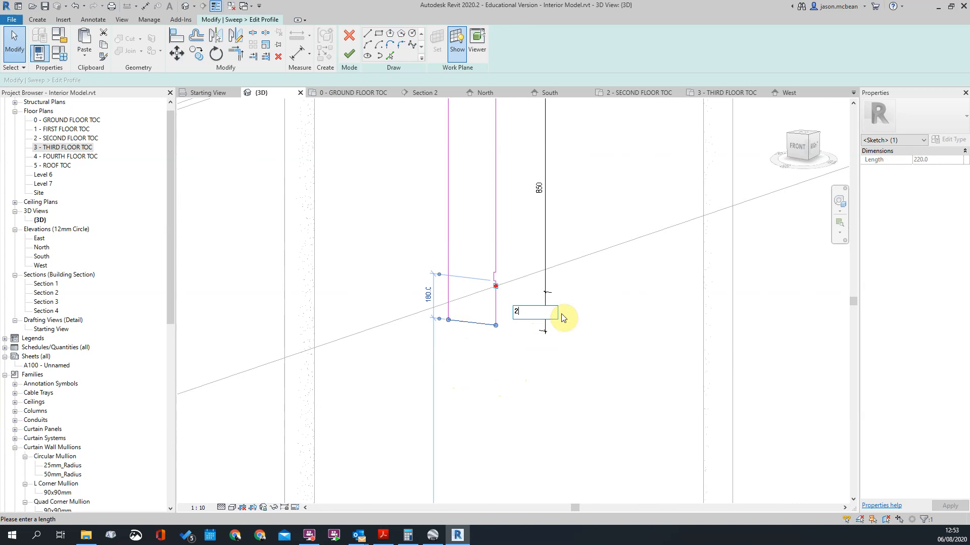
type("255")
key("Return")
left_click(561, 318)
Step: Try to change the profile's extent below the path level with a formula based on 255 mm, and undo the change
scroll(560, 329, "down", 3)
scroll(524, 293, "up", 3)
scroll(523, 293, "up", 2)
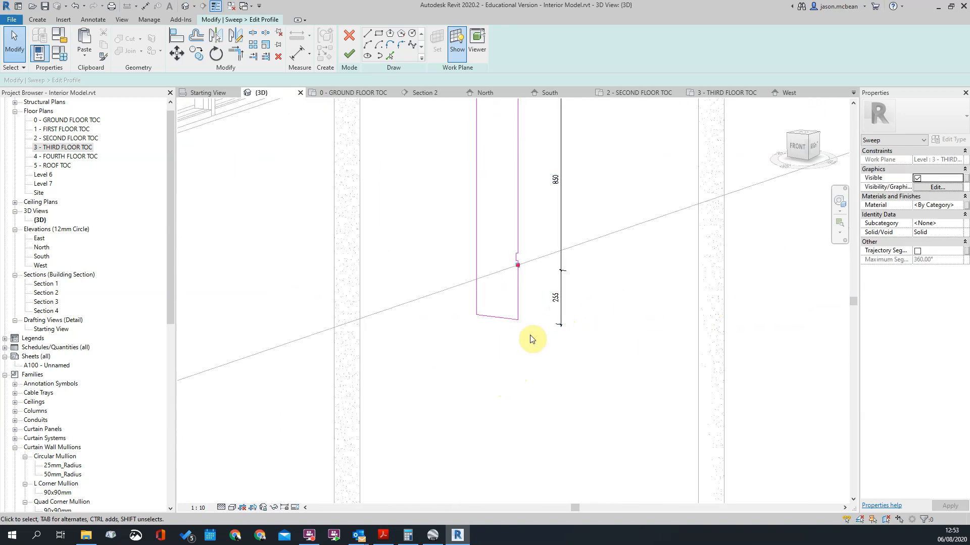
left_click(500, 318)
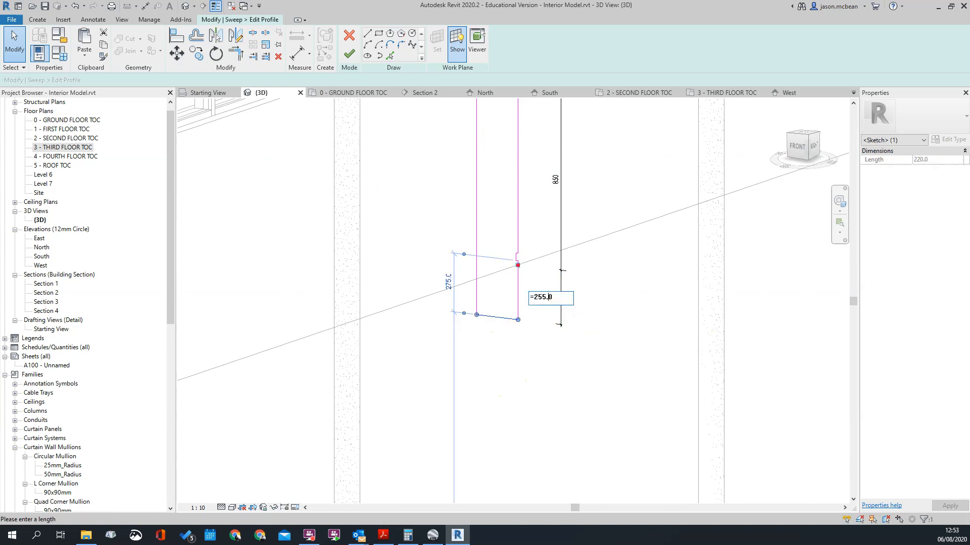
key("Return")
scroll(589, 271, "down", 4)
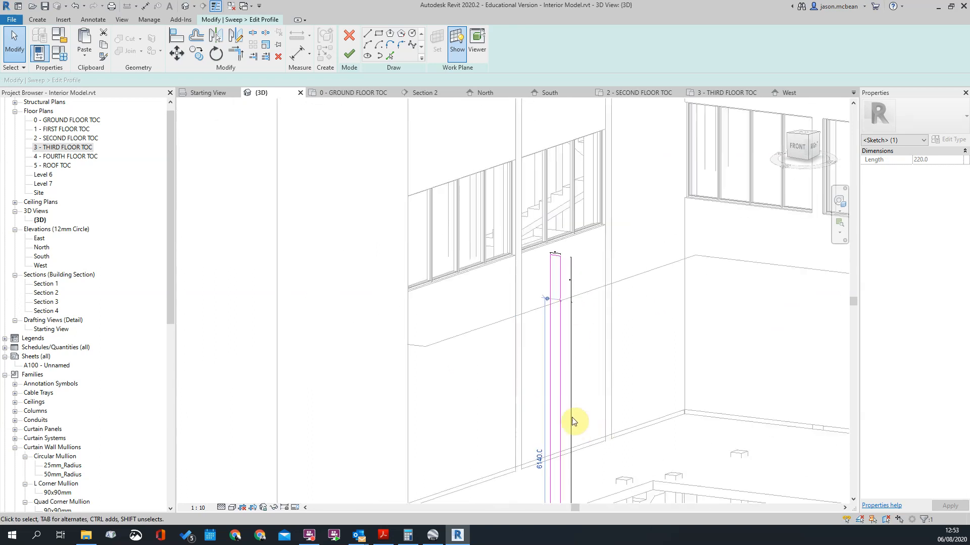
key("ctrl+z")
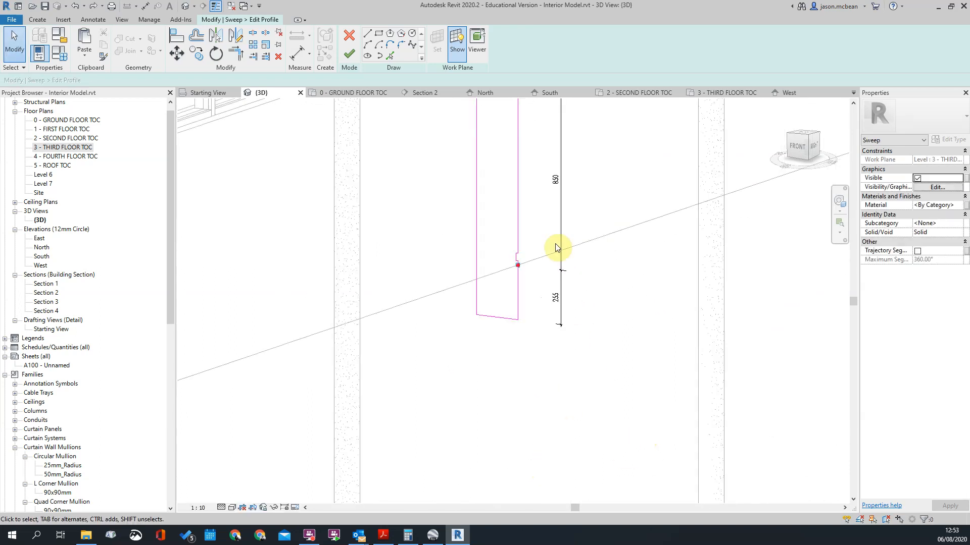
Step: Set the profile's extent below the path level to 340 mm
left_click(555, 299)
scroll(541, 293, "up", 4)
left_click(509, 342)
left_click(493, 338)
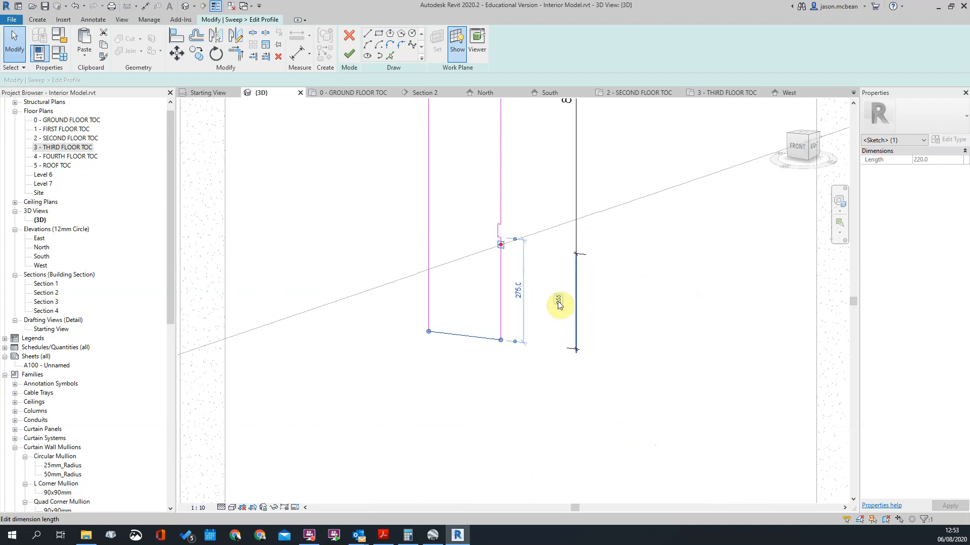
left_click(558, 302)
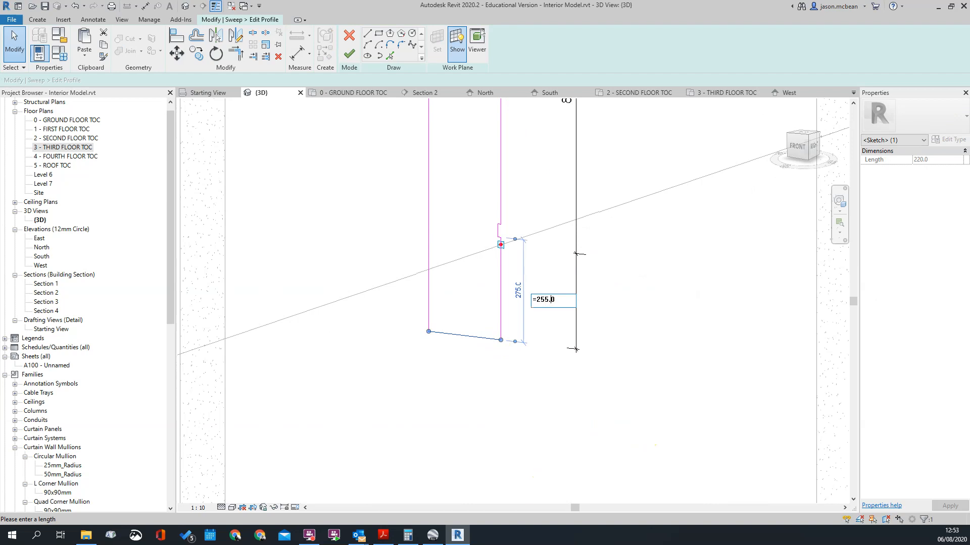
key("Return")
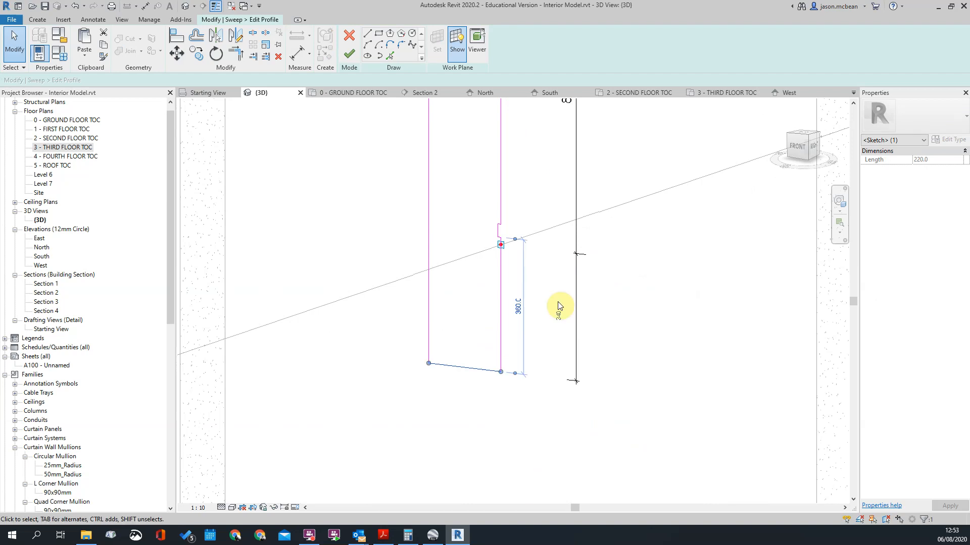
left_click(558, 314)
Step: Align the notch's lower line with the path point on the outer face
scroll(563, 296, "down", 3)
scroll(563, 296, "up", 5)
scroll(520, 294, "up", 3)
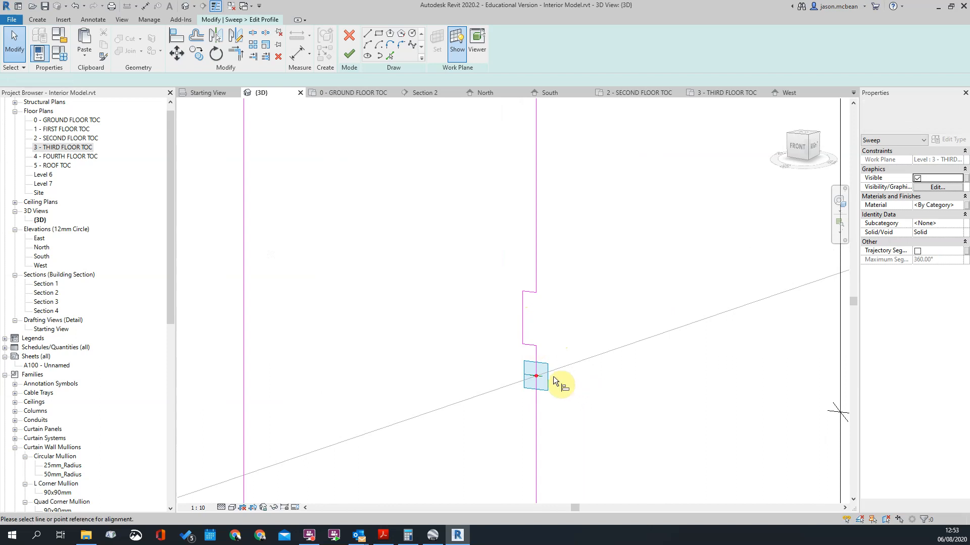
scroll(556, 378, "up", 2)
key("a")
key("l")
left_click(505, 314)
scroll(616, 308, "down", 3)
key("Escape")
key("Escape")
Step: Set the notch's height to 85 mm by driving its upper line
left_click(568, 264)
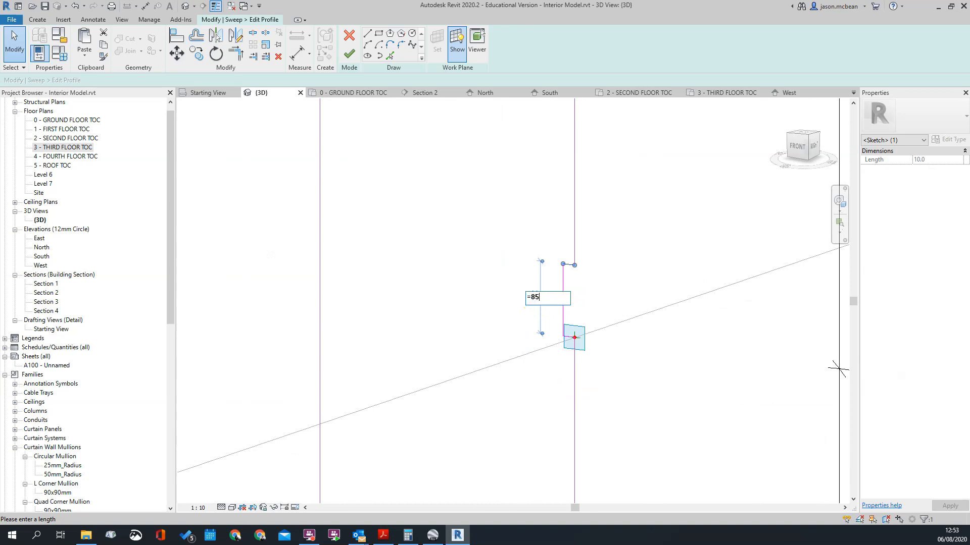
key("Return")
left_click(537, 223)
type("85")
key("Return")
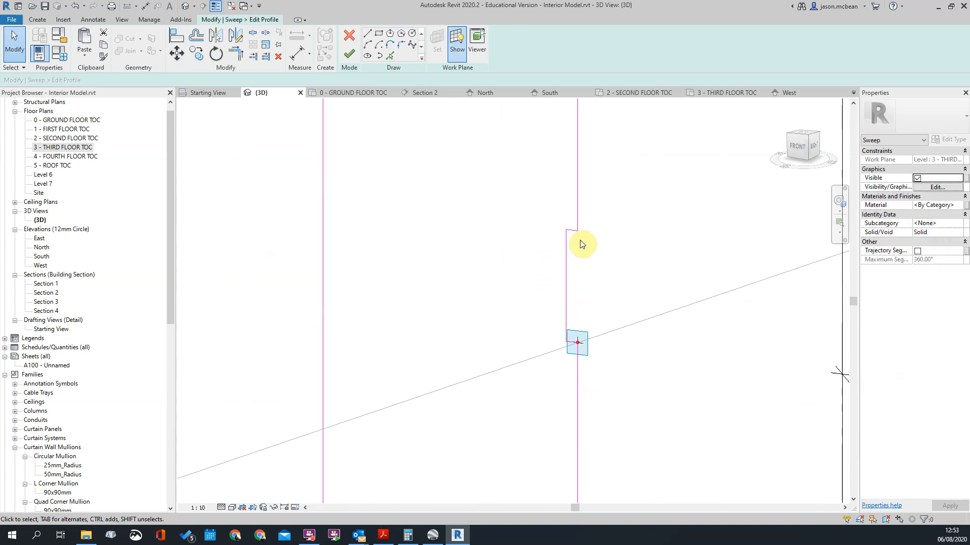
Step: Deepen the notch by repositioning its inner vertical line farther from the profile's outer face
left_click(574, 301)
scroll(583, 413, "up", 3)
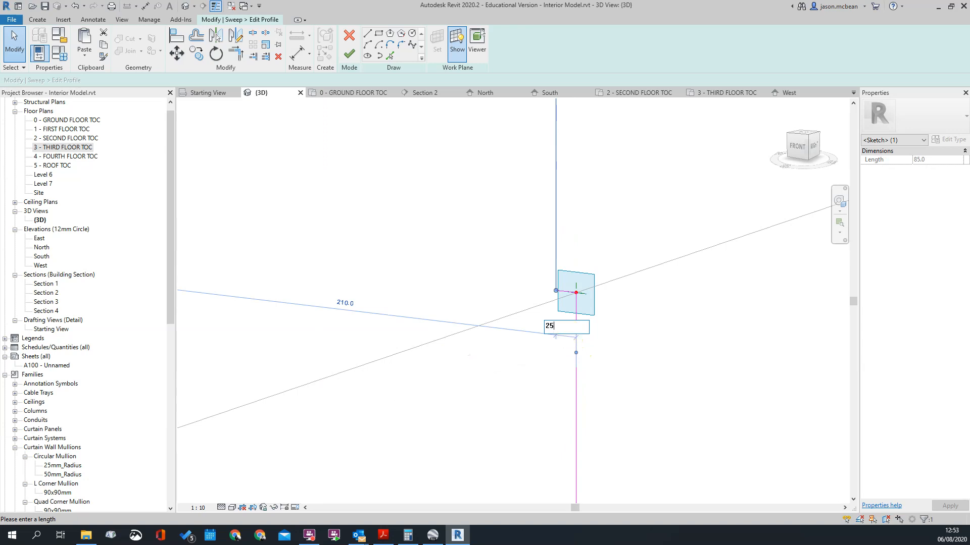
left_click(566, 333)
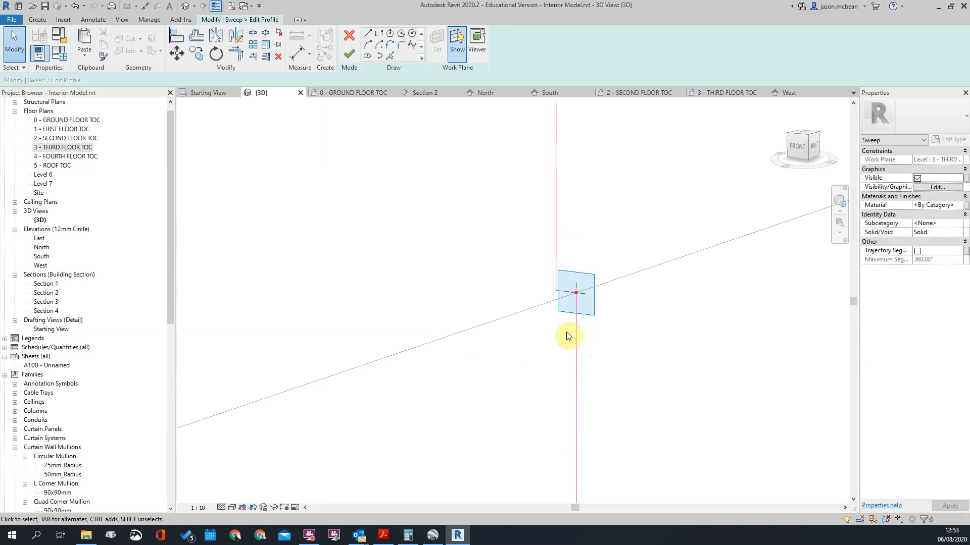
left_click(556, 238)
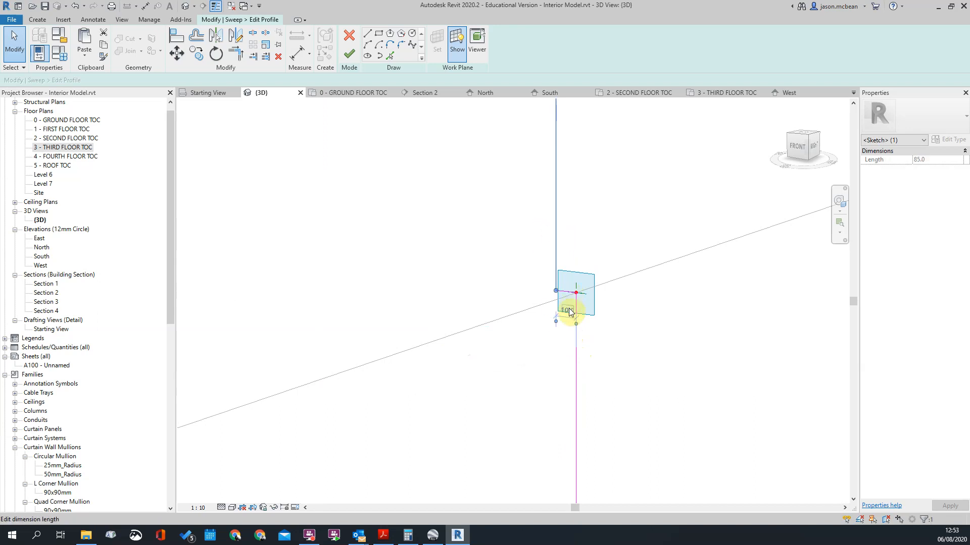
key("Return")
key("Escape")
scroll(550, 312, "down", 10)
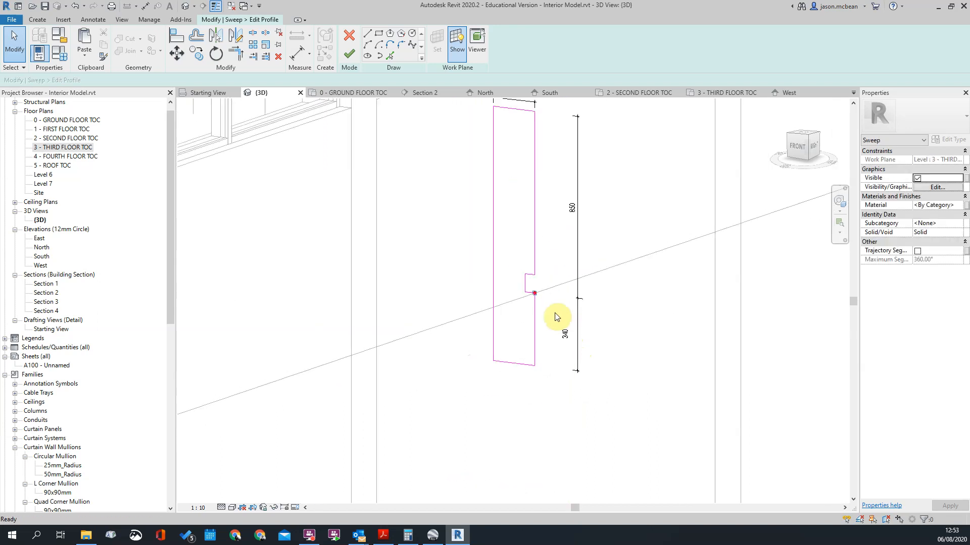
Step: Finish the profile sketch and complete the sweep along its path
left_click(350, 53)
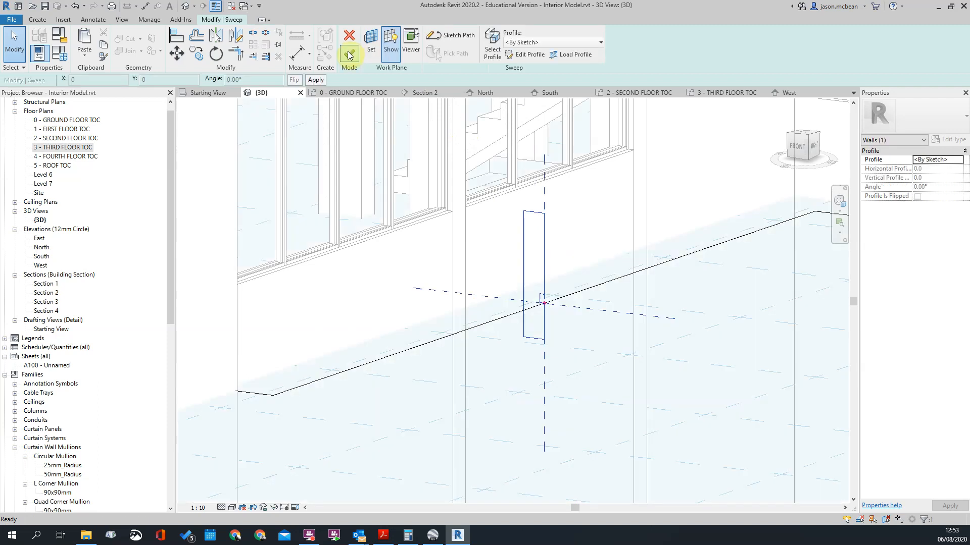
scroll(655, 329, "down", 3)
left_click(350, 55)
Step: Examine the completed facade band sweep from several angles, checking how it wraps the building corners and fits below the windows
middle_click_drag(567, 278, 530, 396, "shift")
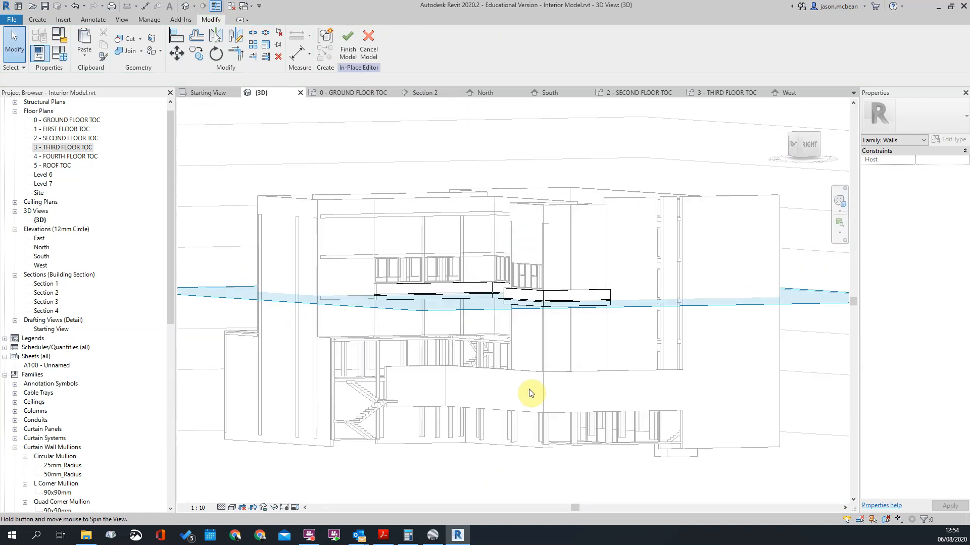
scroll(499, 342, "up", 5)
scroll(525, 309, "down", 4)
middle_click_drag(508, 429, 543, 427, "shift")
left_click(558, 299)
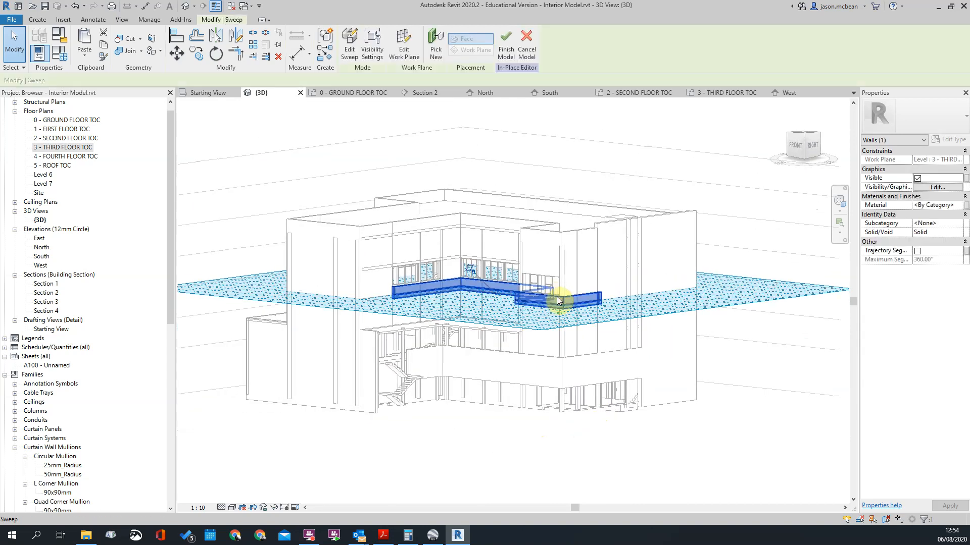
scroll(557, 309, "up", 2)
left_click(544, 276)
scroll(501, 287, "down", 2)
scroll(535, 296, "up", 3)
middle_click_drag(535, 296, 575, 301, "shift")
scroll(576, 304, "down", 3)
middle_click_drag(567, 210, 547, 289, "shift")
left_click(546, 288)
key("Escape")
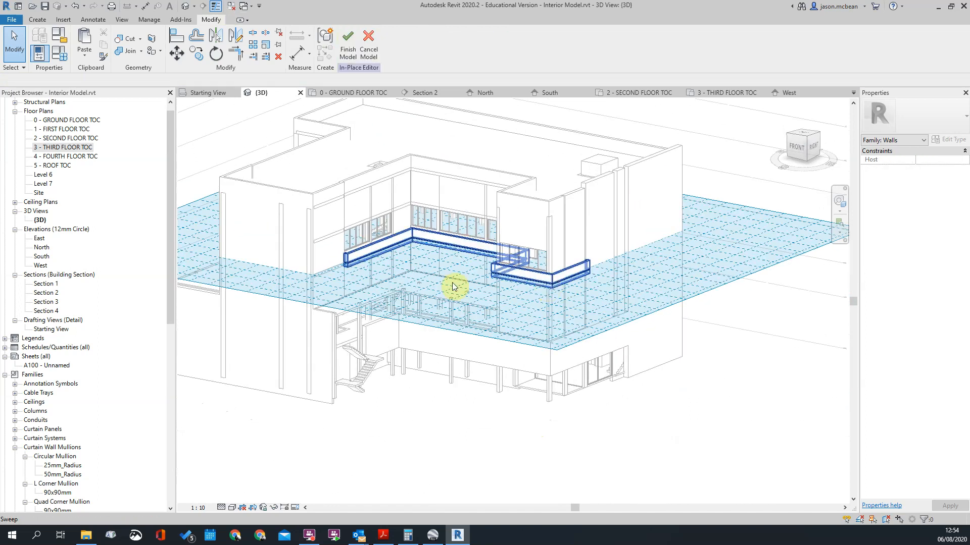
middle_click_drag(580, 364, 589, 341, "shift")
scroll(545, 274, "up", 2)
left_click(548, 269)
key("Escape")
middle_click_drag(424, 287, 528, 358, "shift")
scroll(443, 233, "up", 2)
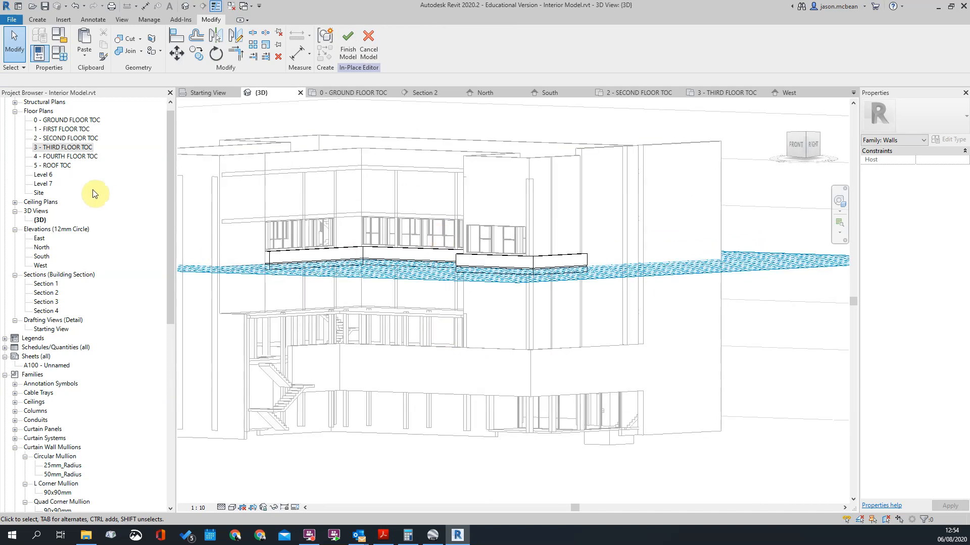
Step: Check the facade band's path around the building in the third-floor plan
double_click(63, 147)
scroll(525, 278, "down", 2)
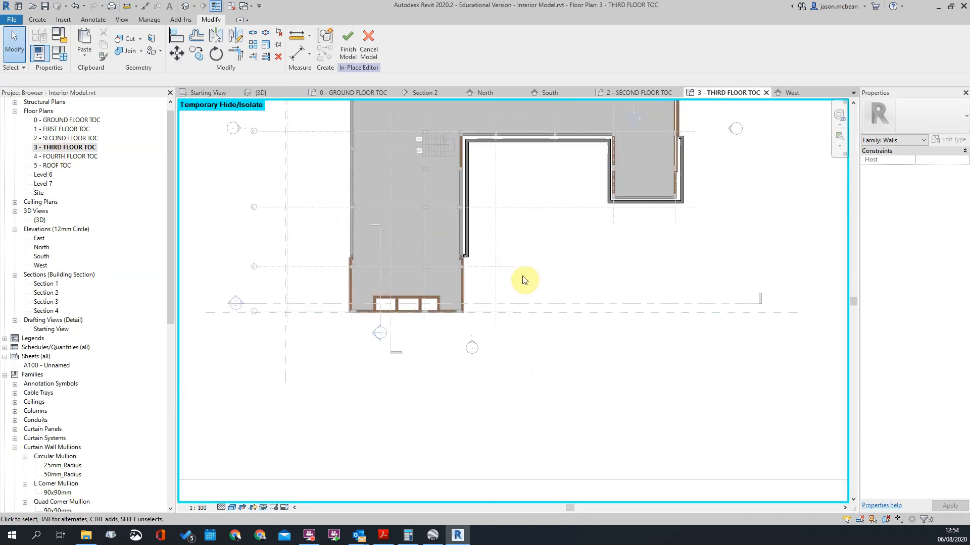
middle_click_drag(511, 242, 438, 281)
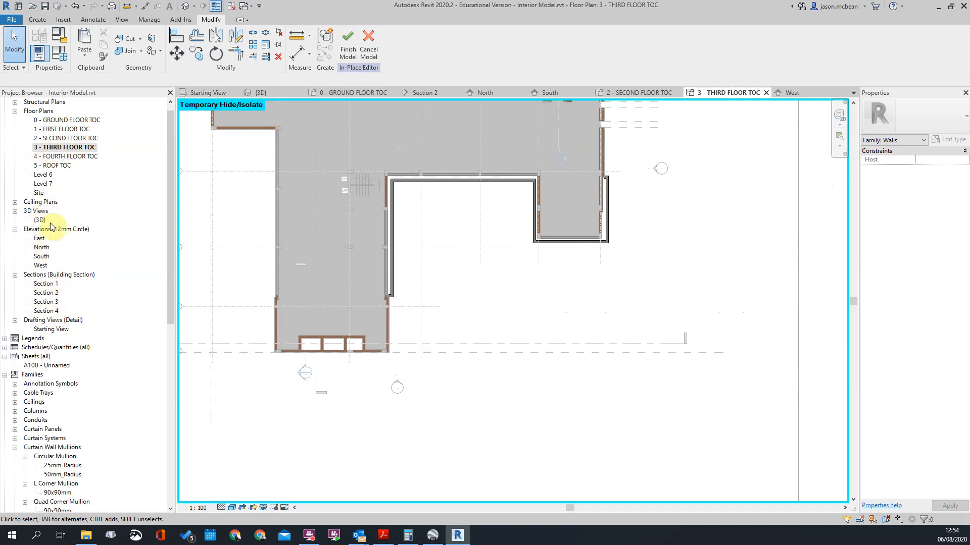
Step: Open the South elevation and reset its temporary hide/isolate so the reference drawing shows again
double_click(42, 256)
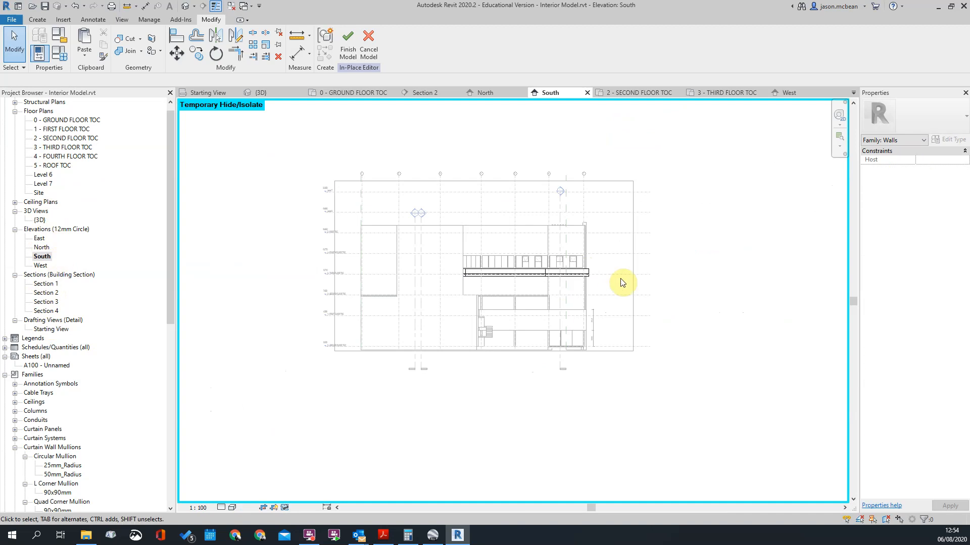
scroll(585, 273, "up", 4)
left_click(284, 507)
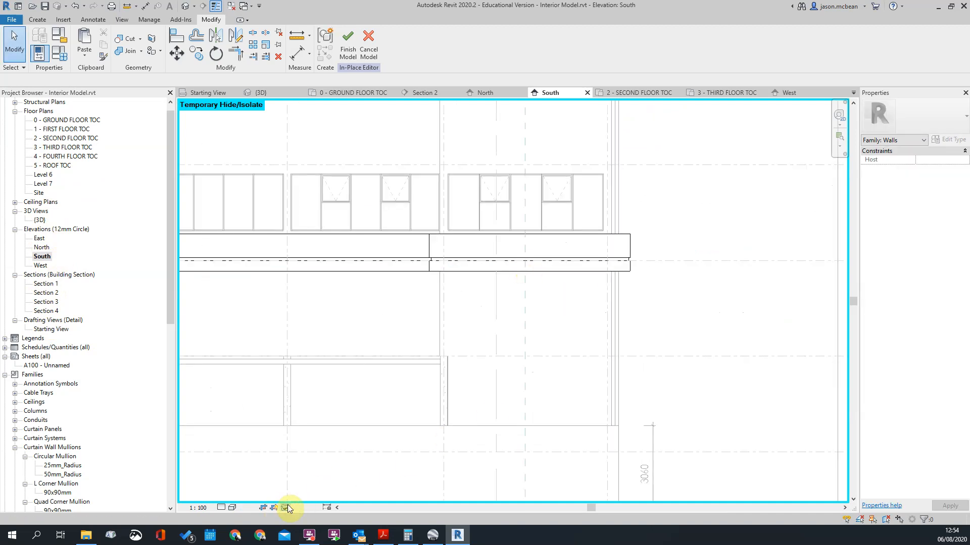
left_click(310, 496)
Step: Compare the band's outer end, underside and notch with the linked reference drawing in the South elevation
scroll(579, 264, "up", 3)
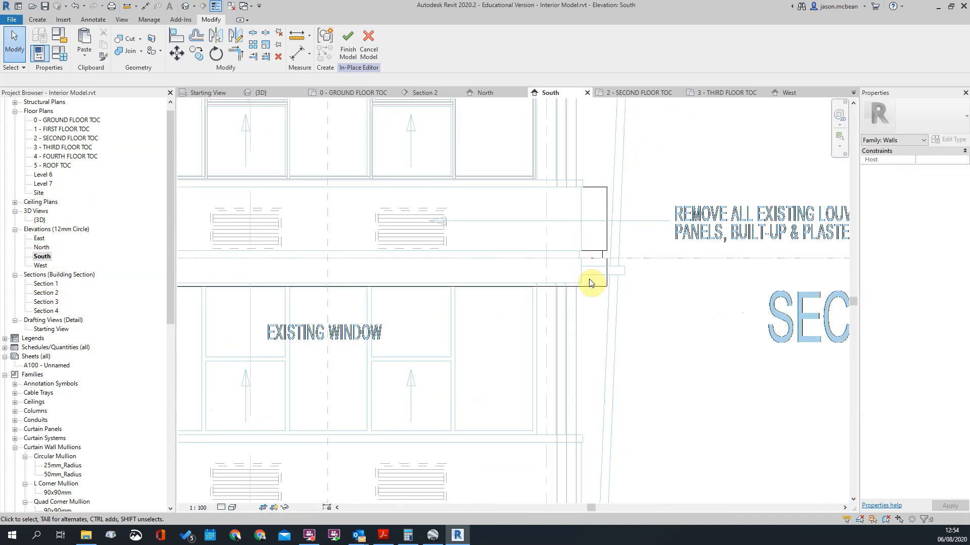
scroll(579, 314, "up", 3)
scroll(599, 320, "down", 4)
scroll(531, 347, "up", 5)
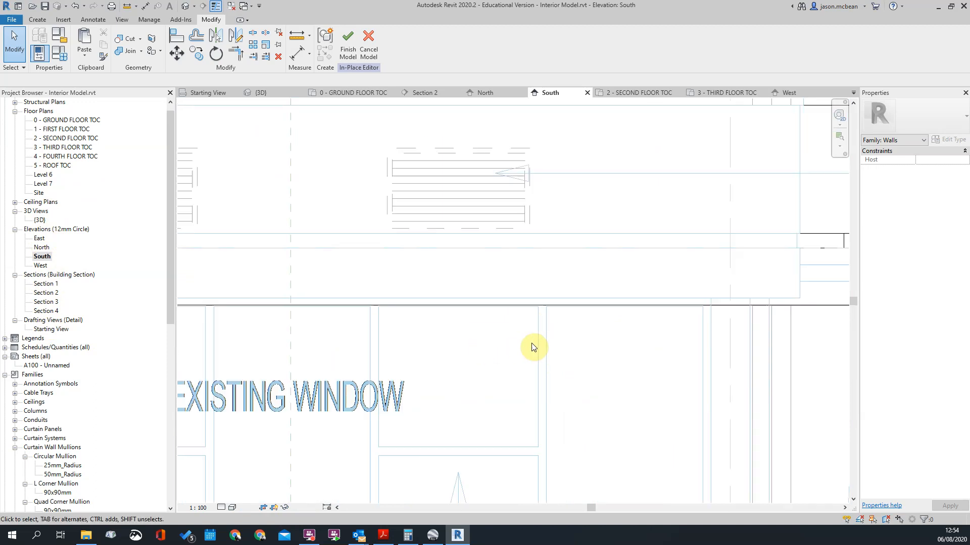
left_click(546, 305)
scroll(760, 318, "up", 4)
scroll(675, 304, "down", 5)
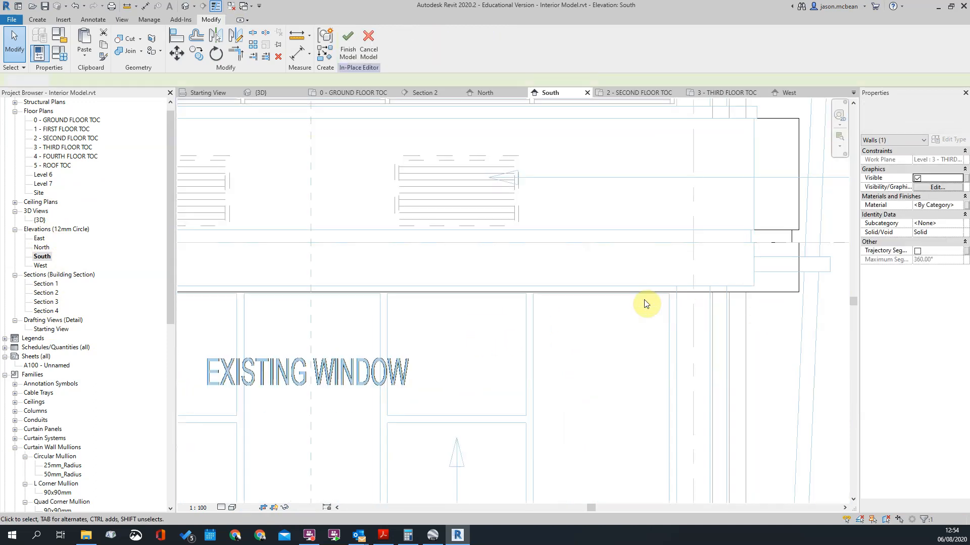
left_click(557, 303)
scroll(748, 271, "down", 3)
middle_click_drag(357, 291, 607, 251)
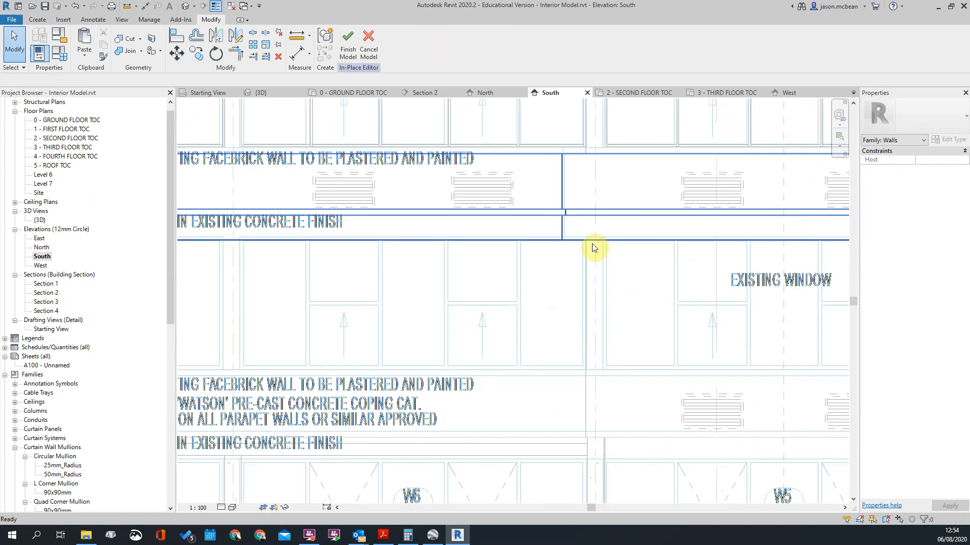
scroll(601, 255, "up", 2)
scroll(543, 212, "down", 5)
middle_click_drag(800, 218, 716, 225)
scroll(715, 223, "up", 2)
scroll(669, 228, "down", 2)
middle_click_drag(645, 192, 624, 331)
scroll(644, 244, "up", 2)
scroll(682, 414, "up", 3)
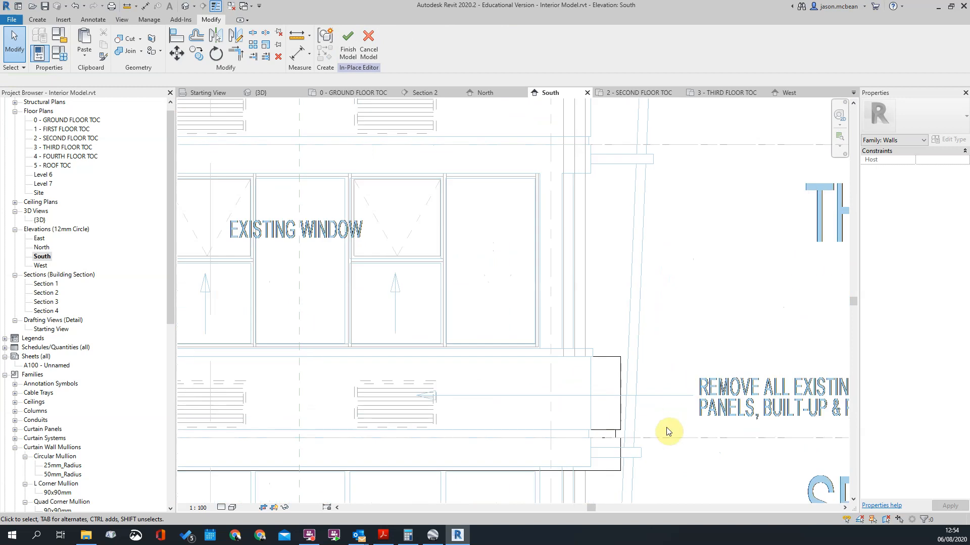
scroll(665, 390, "down", 1)
Step: Measure from the third-floor level line down to the band's underside with an aligned dimension, without placing it
key("d")
key("i")
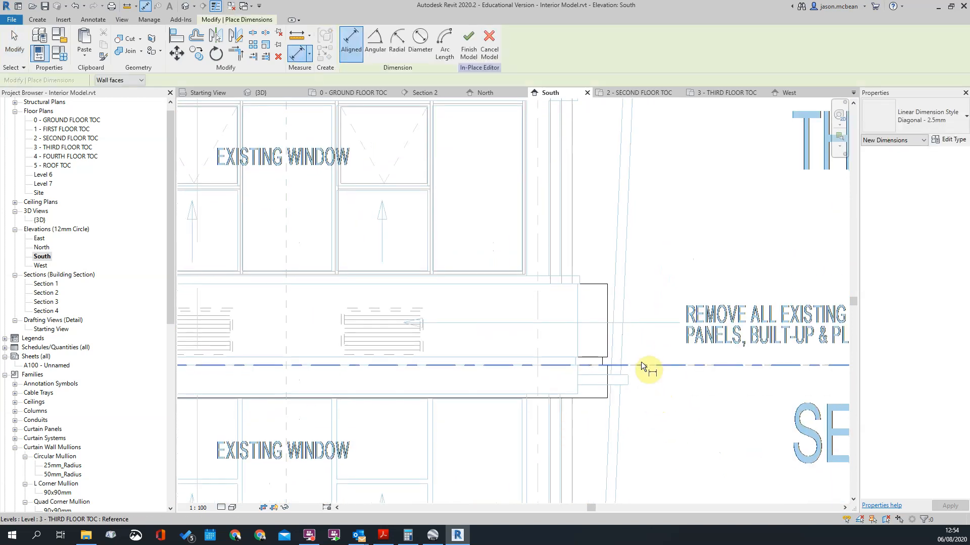
left_click(641, 362)
key("Escape")
key("Escape")
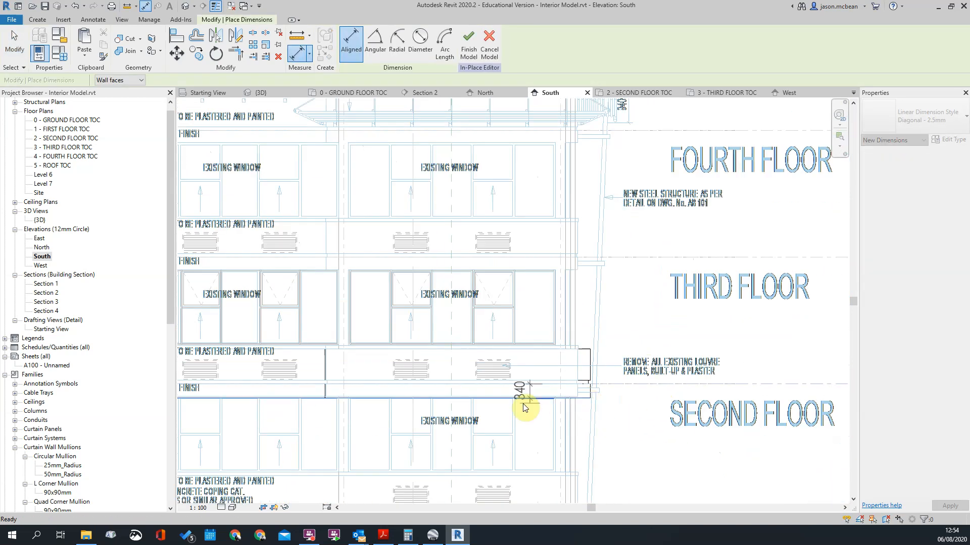
Step: Examine the band's corner end and top edge against the reference drawing and the window sill above
scroll(745, 369, "down", 3)
scroll(681, 374, "up", 3)
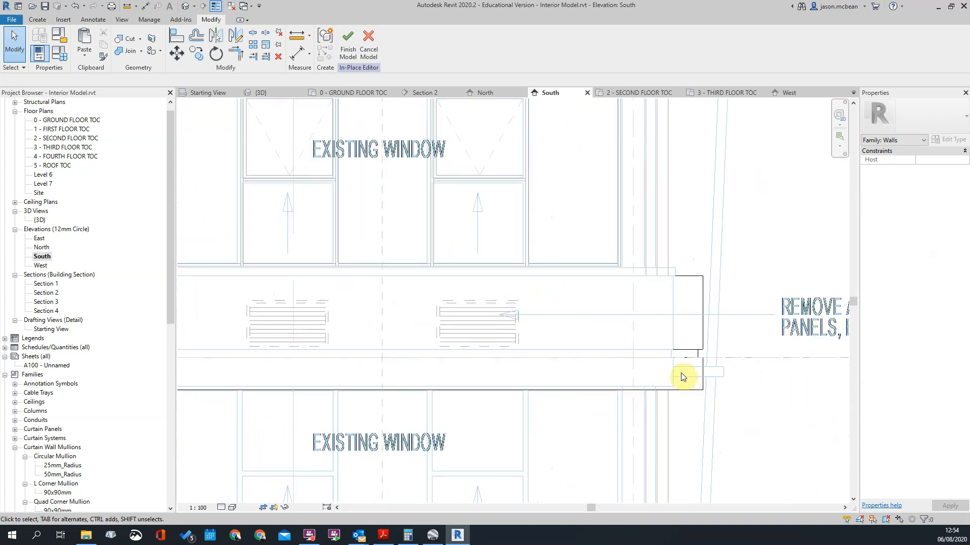
scroll(683, 380, "down", 3)
scroll(692, 389, "up", 3)
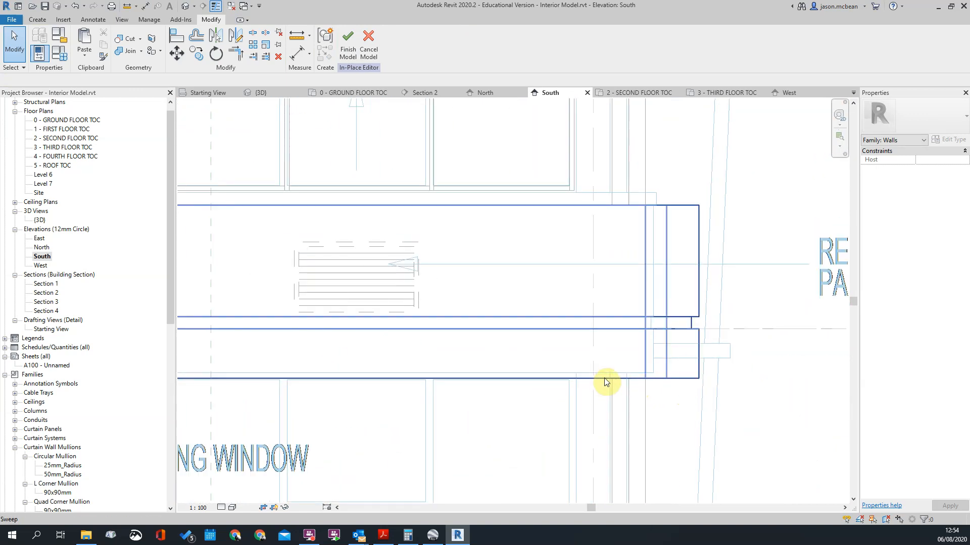
scroll(675, 379, "down", 1)
scroll(647, 384, "up", 3)
scroll(631, 354, "down", 5)
scroll(624, 282, "up", 2)
scroll(675, 371, "up", 3)
scroll(636, 343, "up", 1)
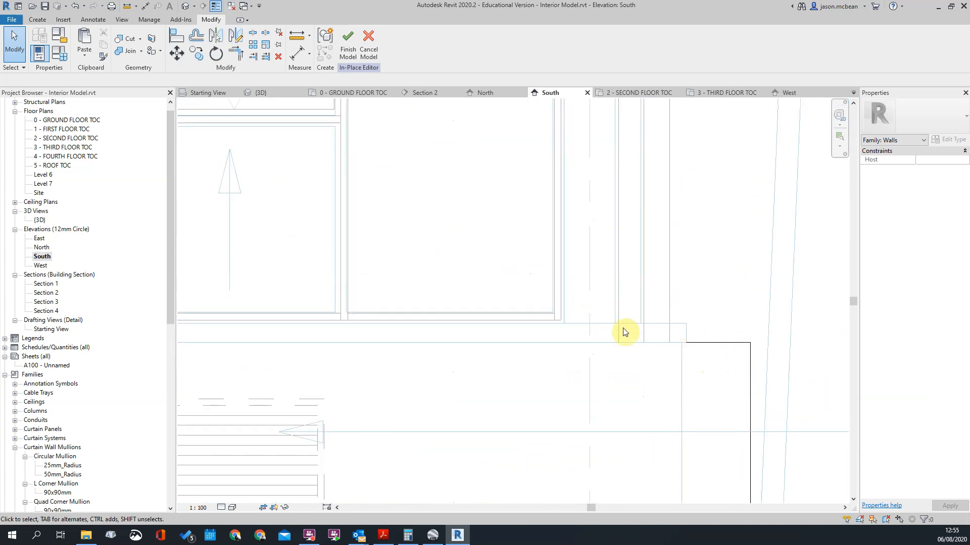
Step: Measure from the bottom edge of the window above the band with an aligned dimension, without placing it
key("d")
key("i")
left_click(558, 323)
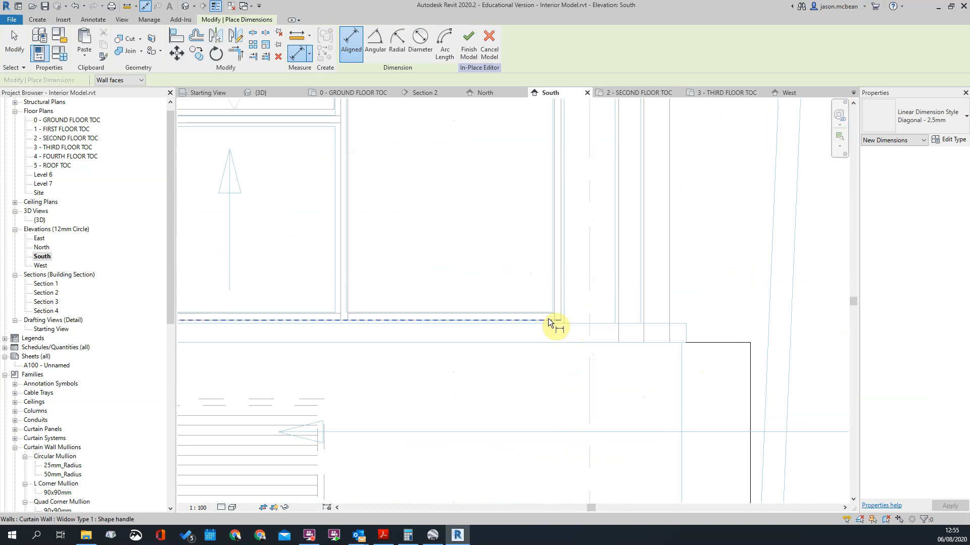
scroll(711, 344, "down", 3)
scroll(711, 344, "up", 4)
key("Escape")
key("Escape")
scroll(717, 348, "down", 6)
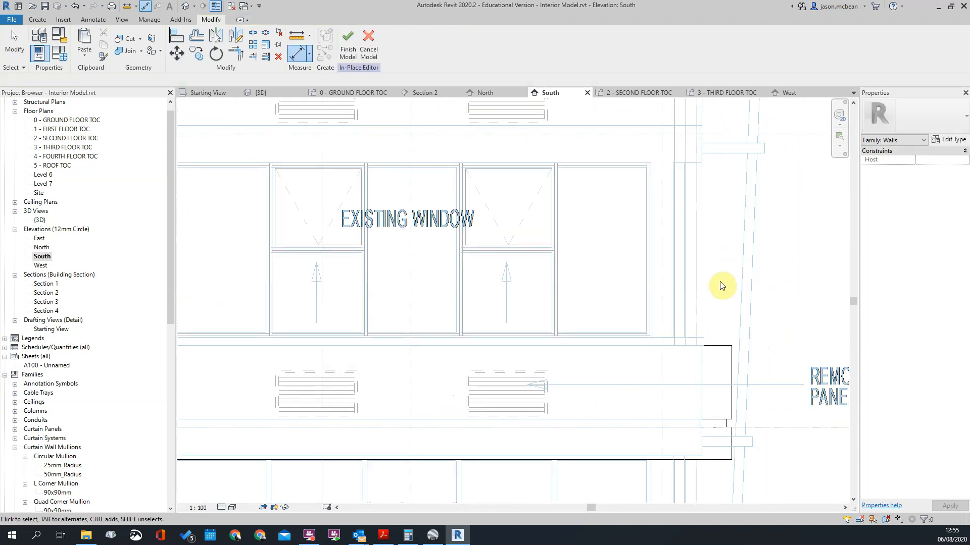
Step: Examine the full length of the band on the South elevation, comparing it with the drawn parapet strips and windows
scroll(753, 341, "up", 3)
scroll(702, 354, "down", 4)
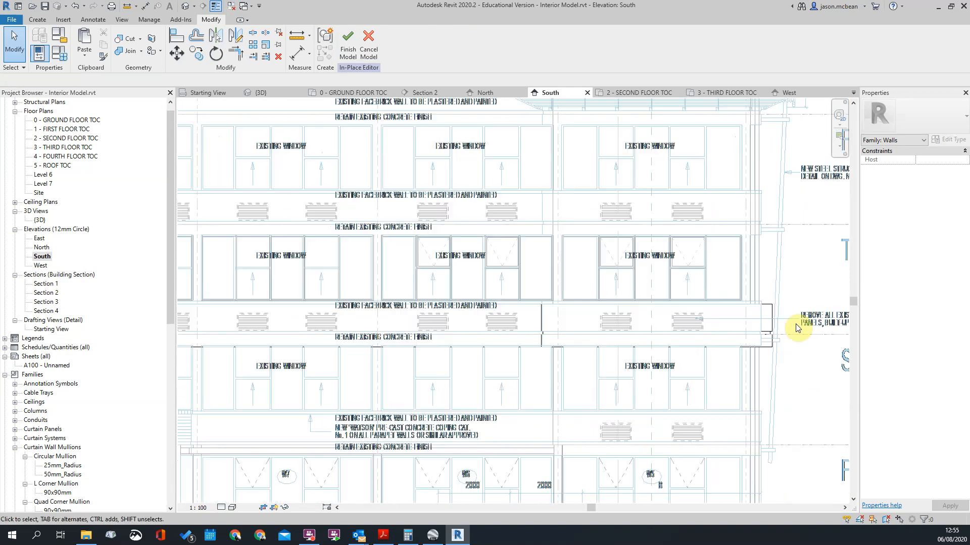
scroll(790, 268, "down", 1)
scroll(714, 318, "down", 2)
scroll(786, 297, "up", 2)
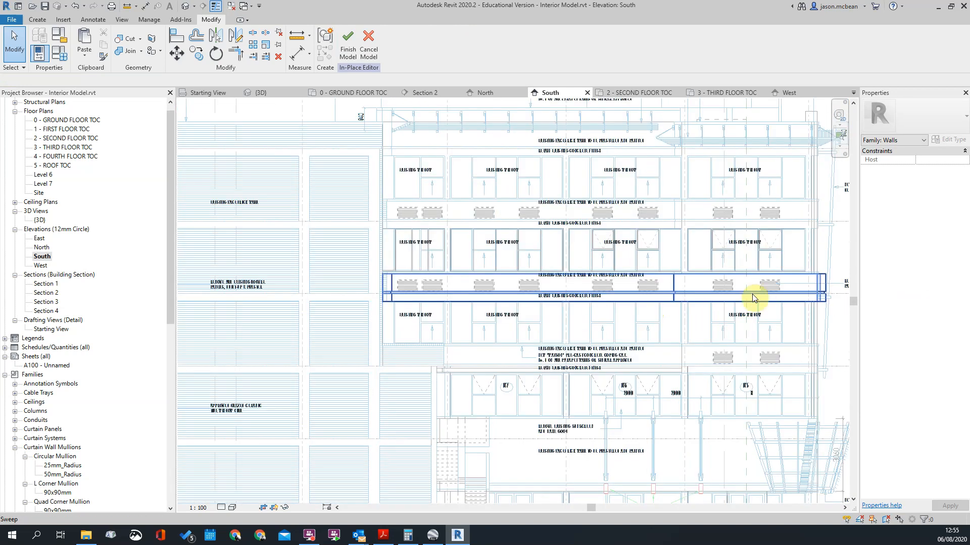
scroll(628, 305, "down", 2)
scroll(695, 218, "up", 1)
scroll(695, 218, "up", 2)
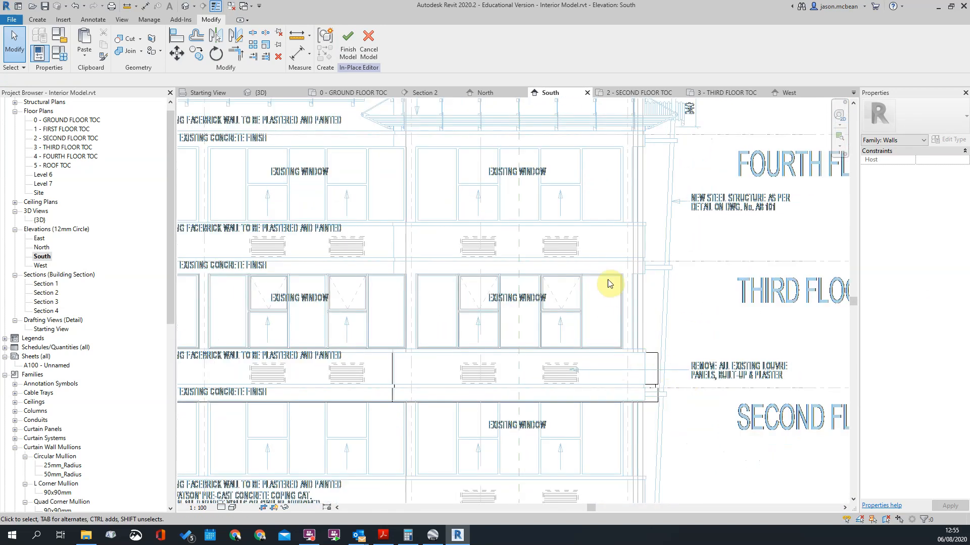
scroll(647, 213, "down", 3)
scroll(647, 213, "up", 3)
scroll(632, 313, "down", 3)
scroll(643, 310, "up", 2)
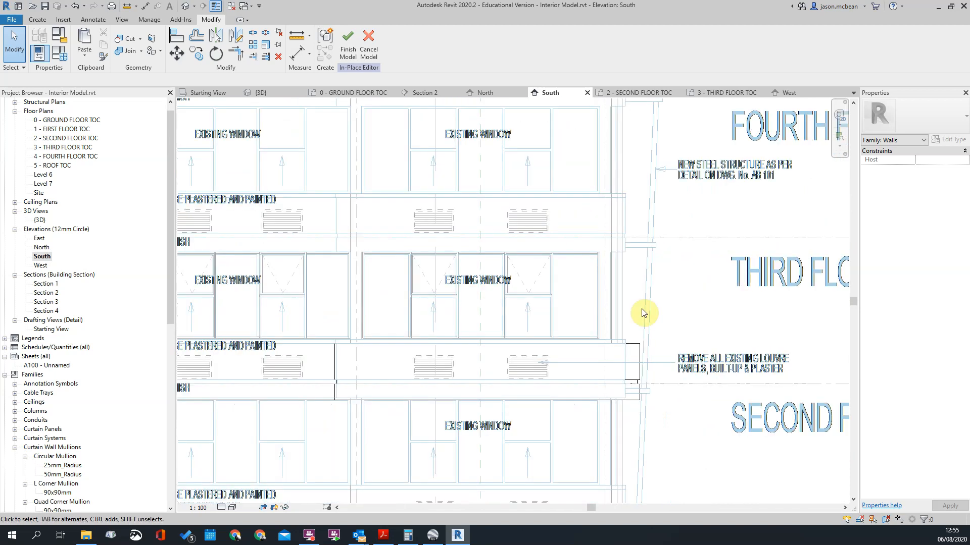
scroll(642, 313, "down", 3)
scroll(480, 315, "up", 3)
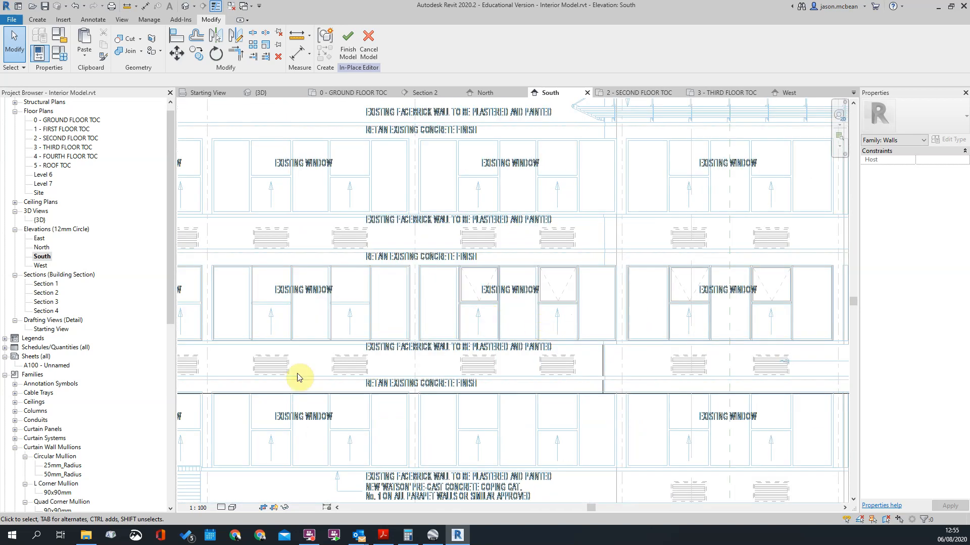
scroll(240, 366, "down", 4)
scroll(420, 342, "up", 5)
scroll(459, 285, "down", 3)
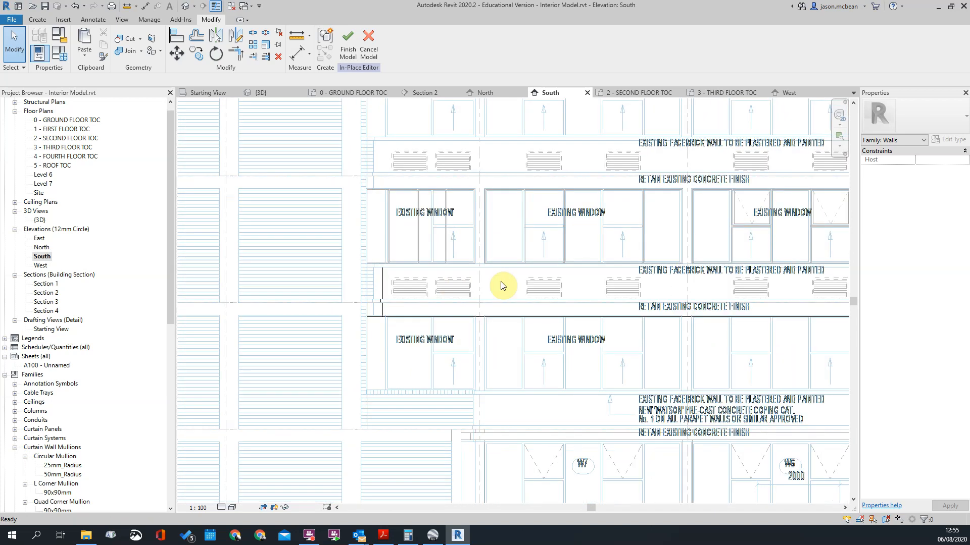
scroll(746, 276, "down", 3)
scroll(746, 294, "up", 7)
scroll(562, 275, "up", 2)
scroll(519, 278, "down", 2)
left_click(695, 301)
left_click(695, 252)
scroll(694, 251, "down", 2)
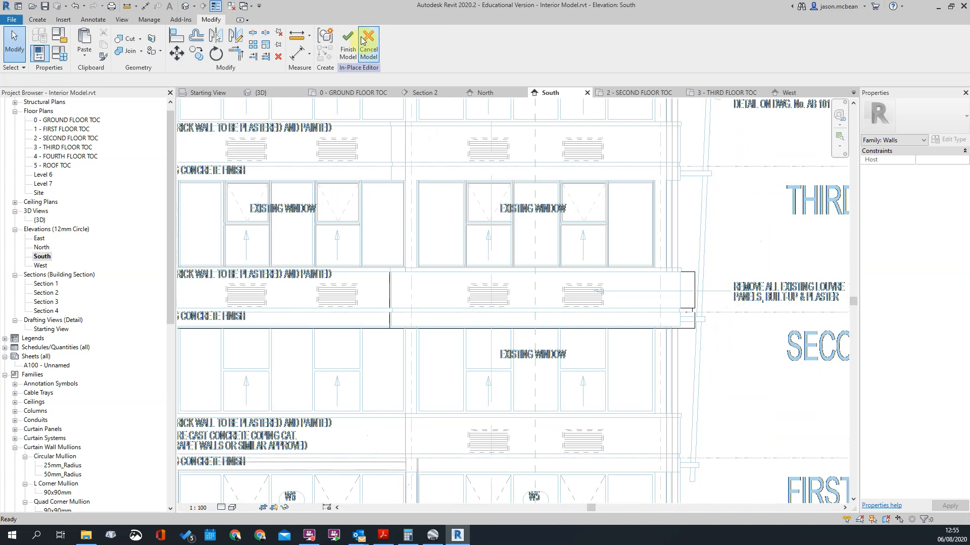
Step: Finish the in-place wall model and open the default 3D view at the facade band
left_click(352, 51)
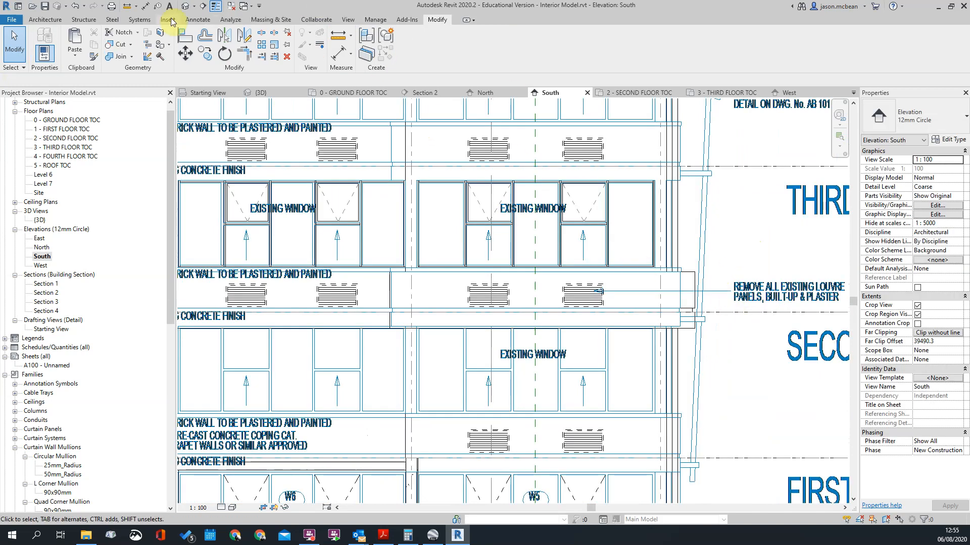
left_click(186, 10)
scroll(461, 276, "up", 5)
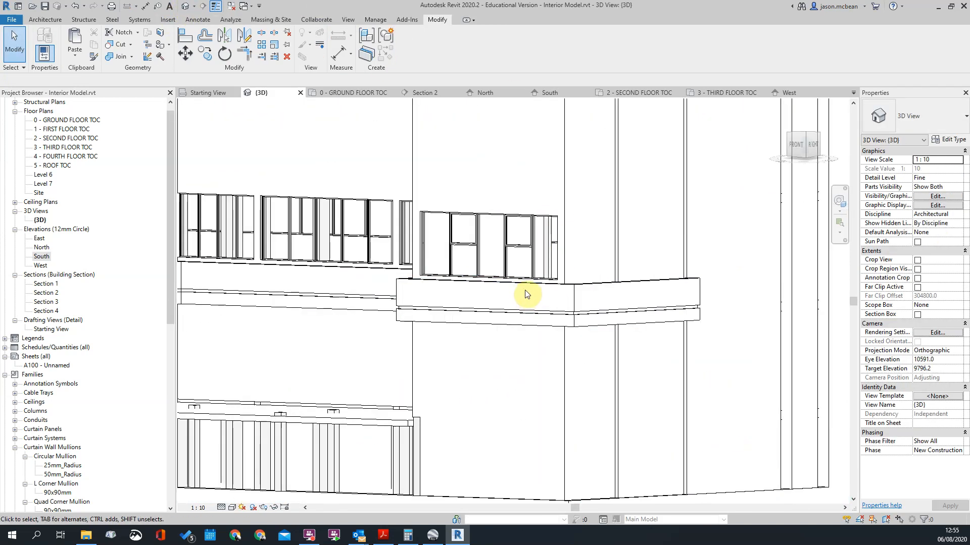
Step: Reopen the in-place facade band for editing and open the profile sketch of its sweep
left_click(525, 292)
left_click(412, 51)
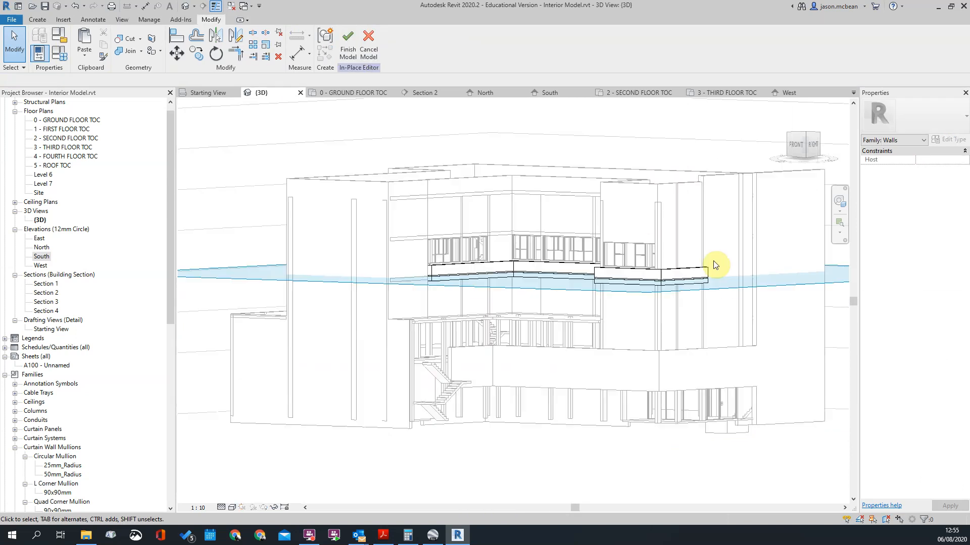
left_click(505, 275)
scroll(555, 300, "up", 4)
left_click(349, 49)
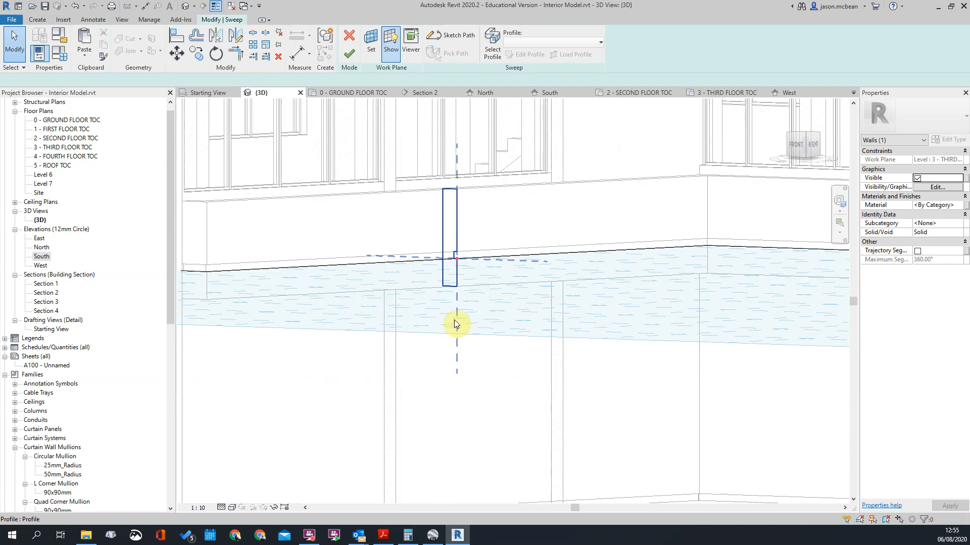
left_click(453, 267)
scroll(454, 265, "up", 2)
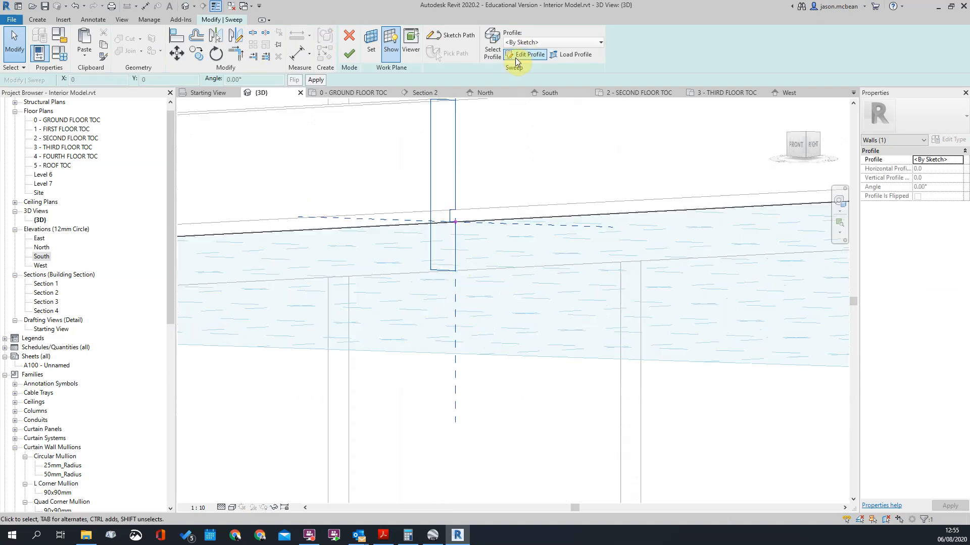
left_click(520, 54)
Step: Deepen the profile's notch by setting the distance of its inner vertical line to 115 mm
left_click(445, 267)
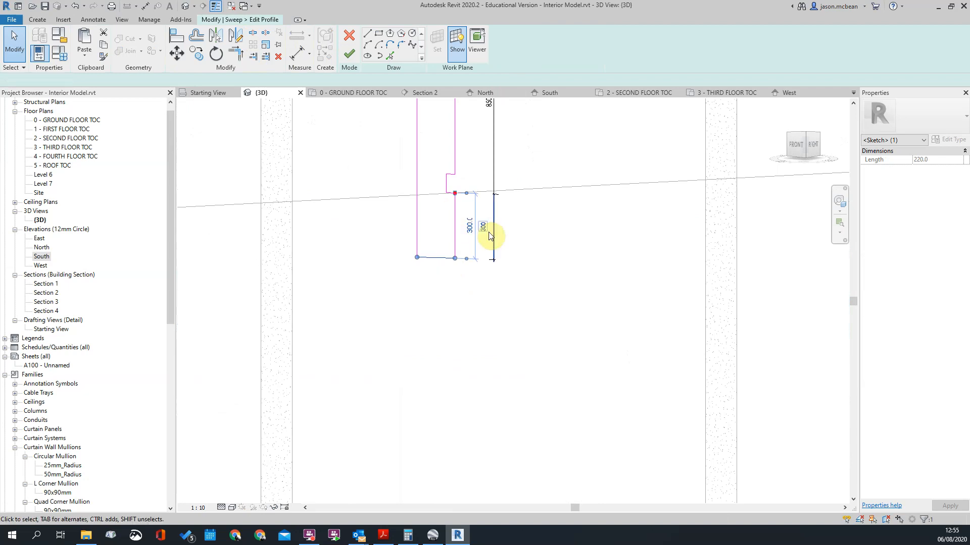
key("Escape")
scroll(517, 282, "down", 4)
scroll(503, 192, "up", 2)
left_click(452, 187)
scroll(465, 164, "up", 2)
type("115")
key("Return")
key("Escape")
scroll(488, 235, "down", 3)
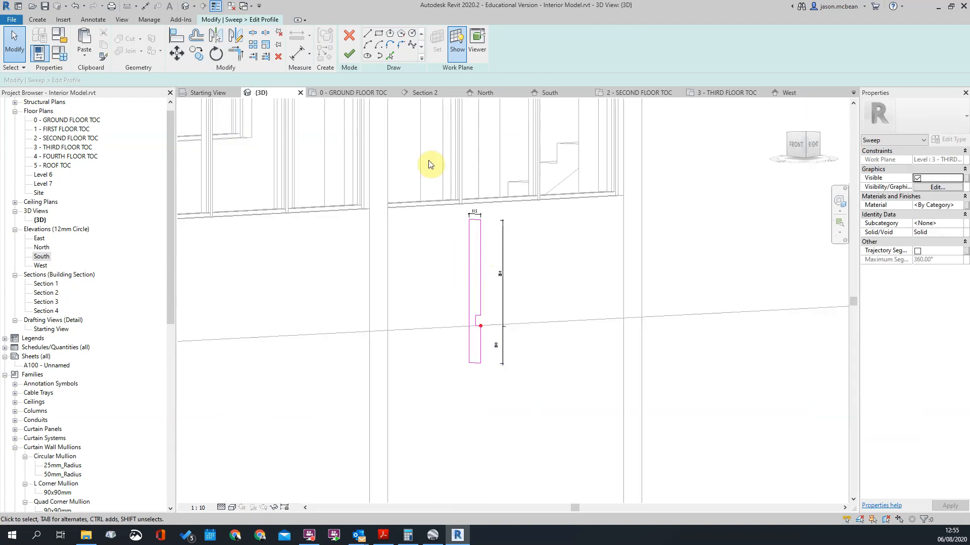
Step: Finish the edited profile sketch and complete the sweep
left_click(349, 55)
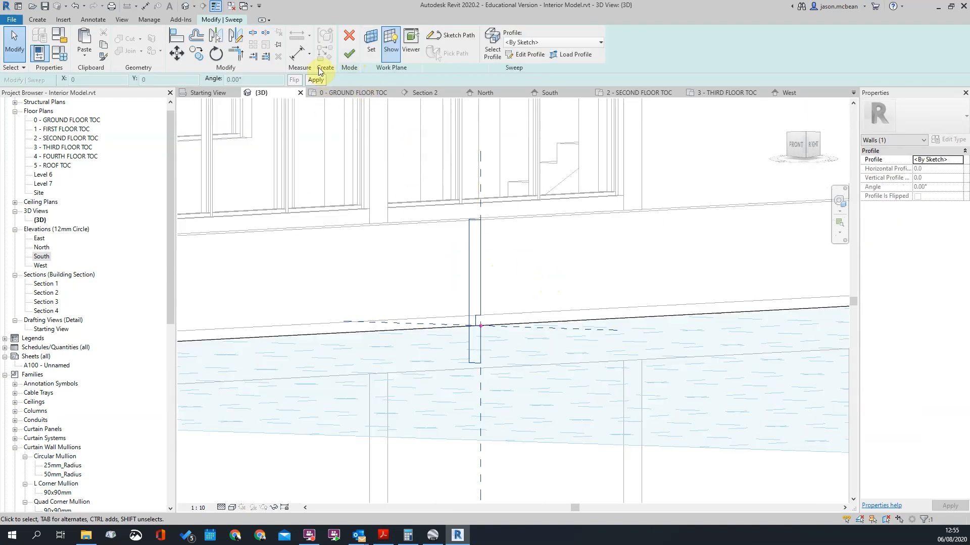
scroll(508, 256, "down", 3)
scroll(365, 211, "up", 3)
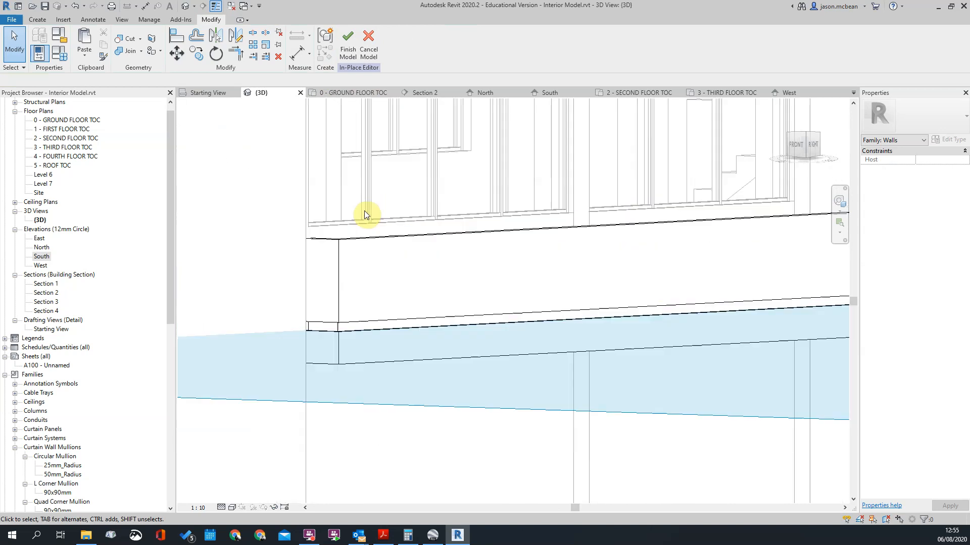
Step: Examine the updated facade band sweep from above, checking its end, corners and deepened notch
left_click(338, 245)
scroll(360, 232, "down", 3)
middle_click_drag(580, 257, 572, 300, "shift")
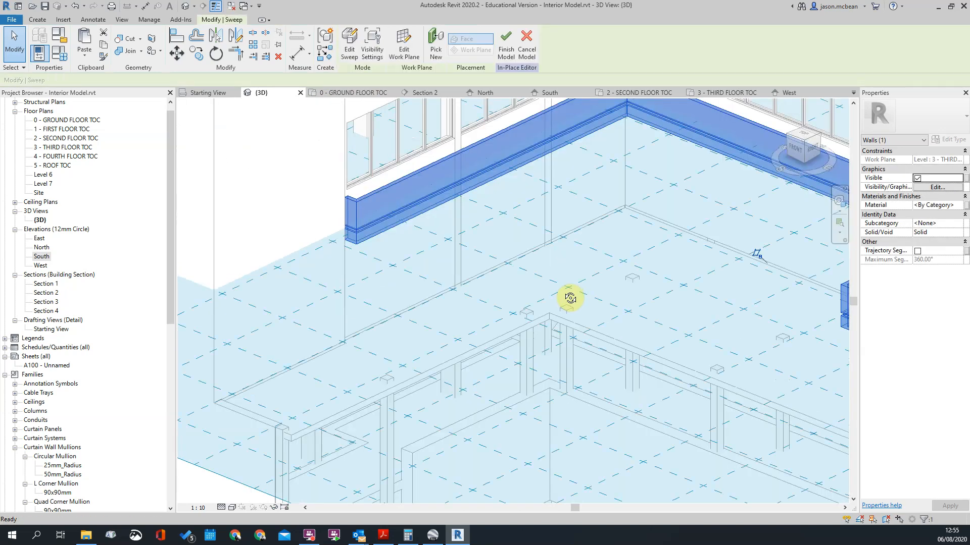
scroll(364, 217, "up", 3)
key("Escape")
scroll(374, 230, "down", 5)
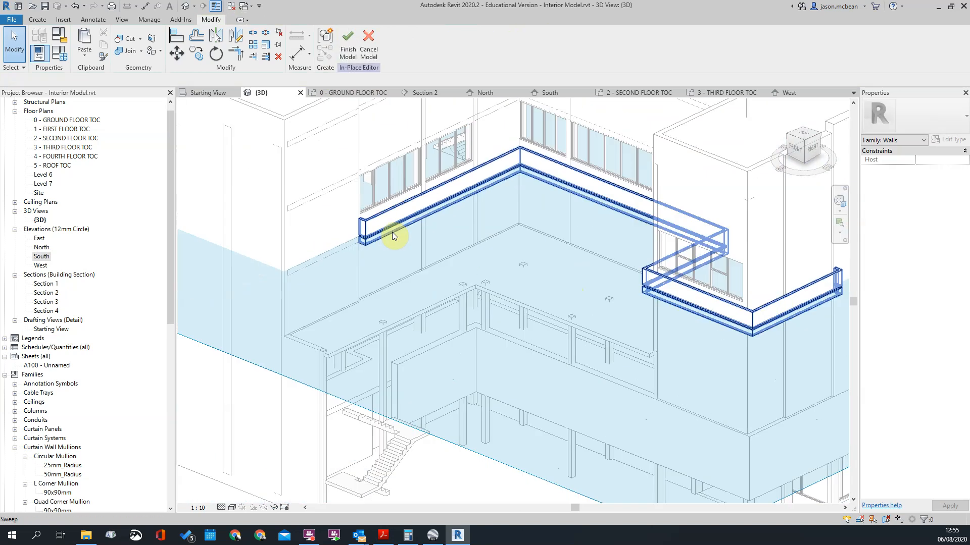
scroll(727, 308, "up", 6)
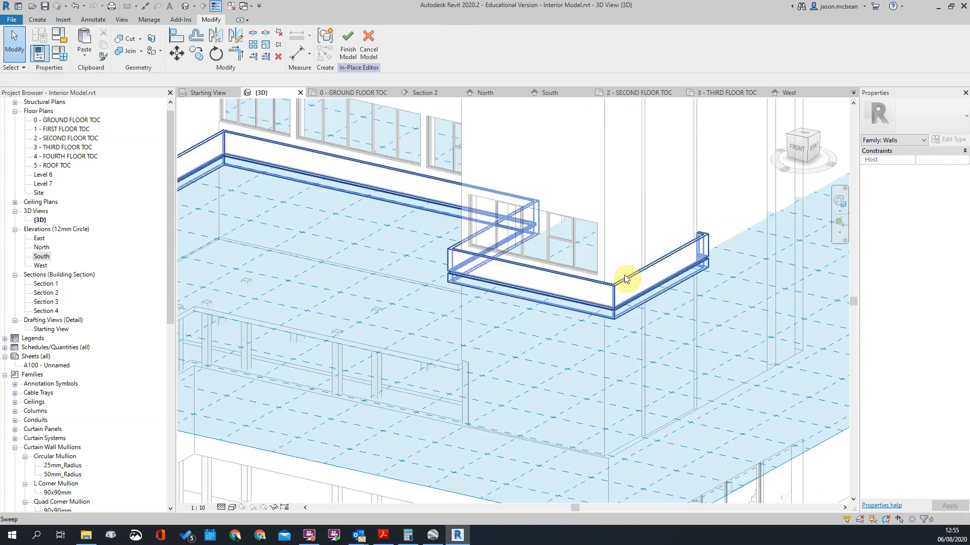
Step: Group the facade band sweep as a model group named Group 1
left_click(712, 272)
key("Escape")
scroll(573, 264, "down", 5)
scroll(460, 228, "up", 4)
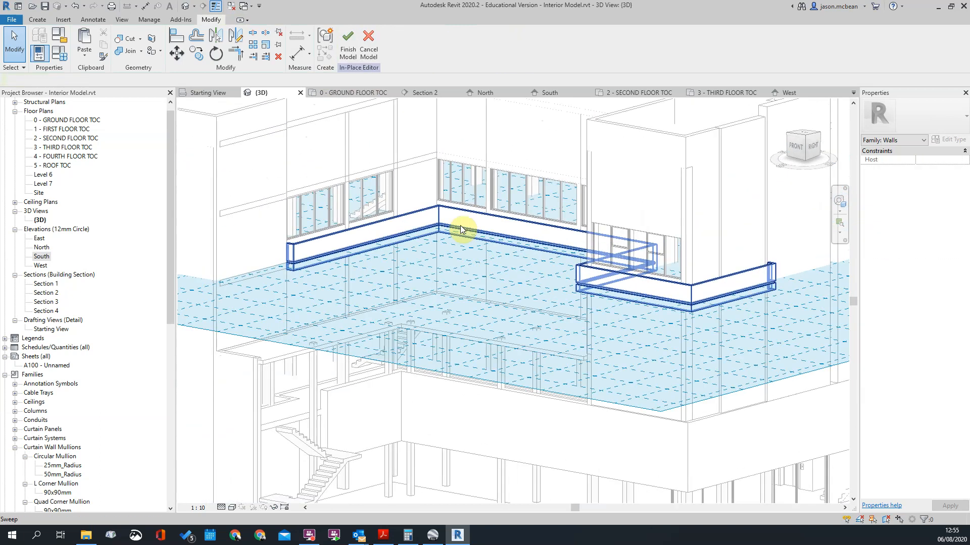
left_click(438, 210)
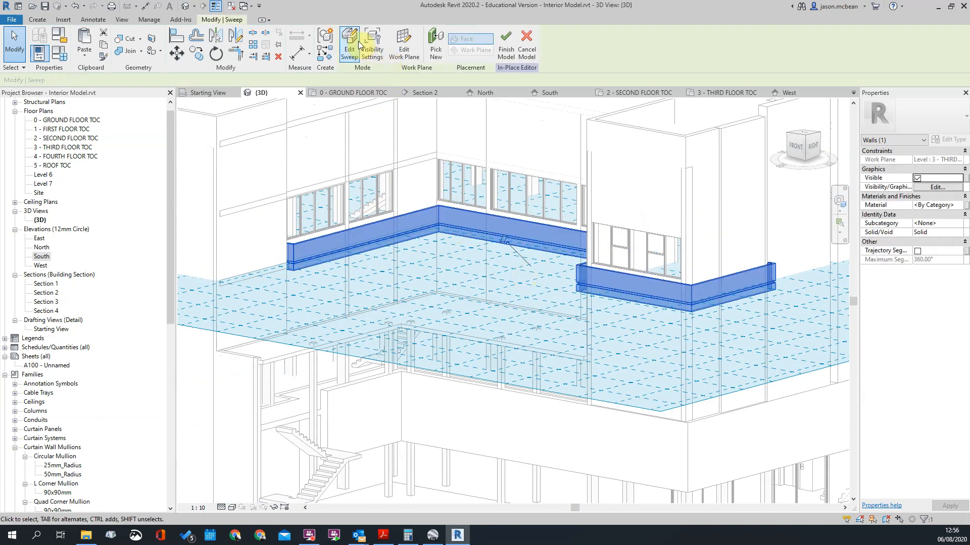
key("Escape")
left_click(414, 216)
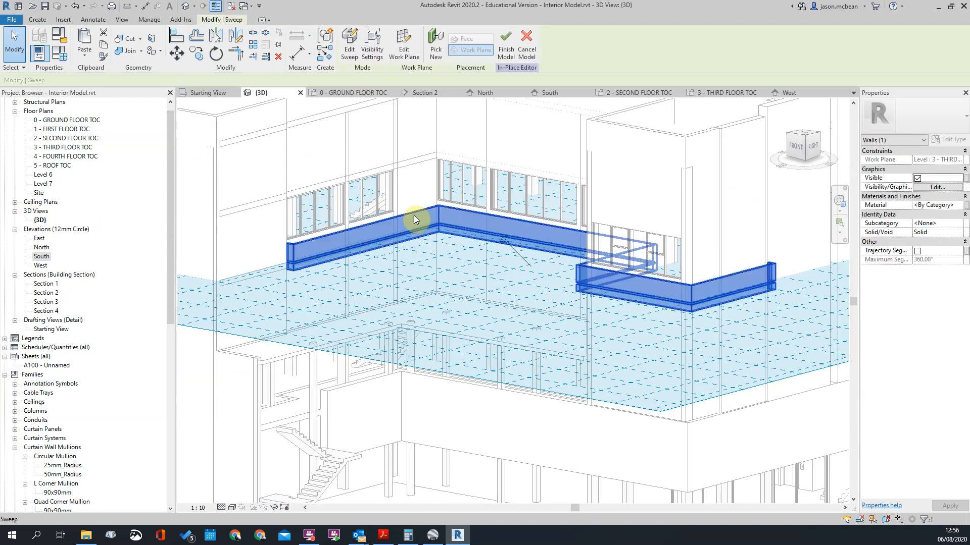
left_click(324, 44)
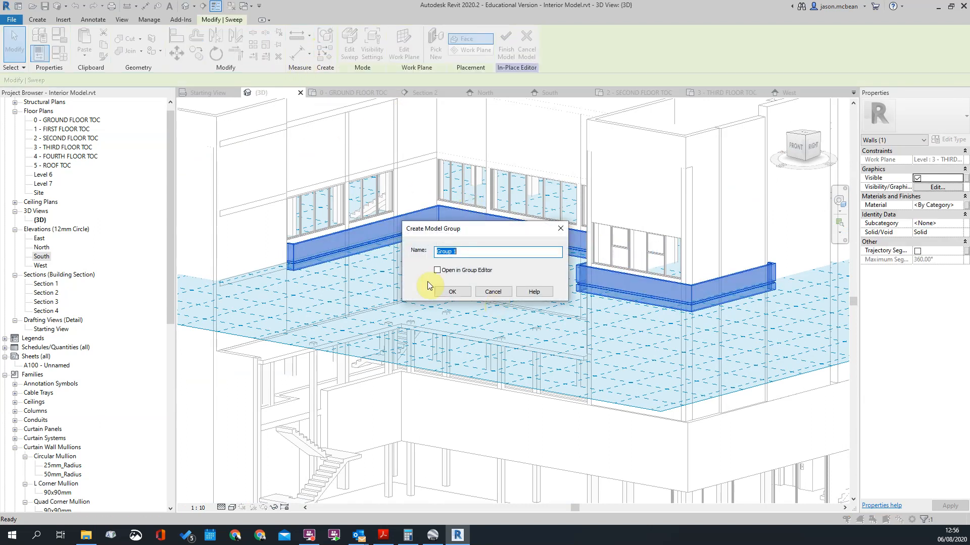
left_click(455, 292)
key("Escape")
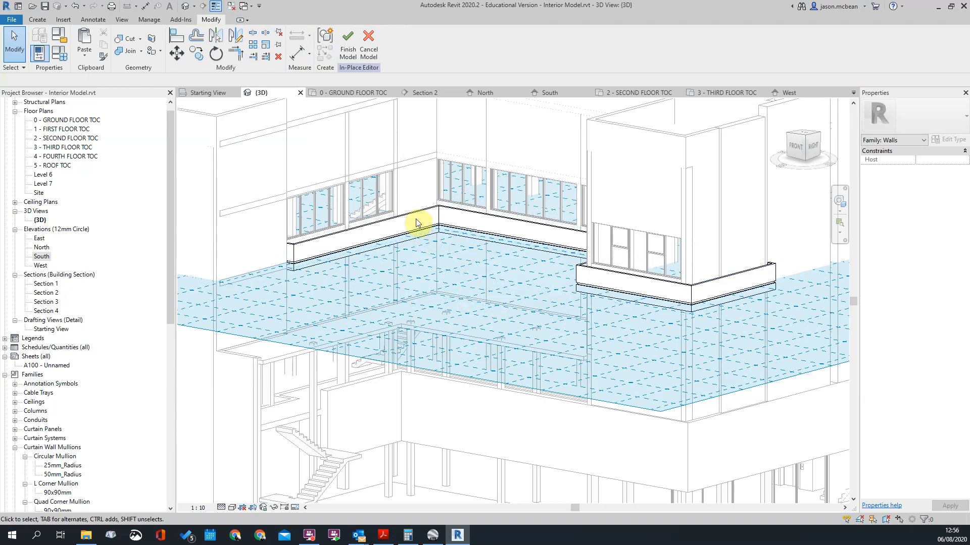
Step: Examine the grouped facade band from all sides of the building, checking where it runs and stops on each facade
left_click(414, 215)
middle_click_drag(519, 454, 239, 183, "shift")
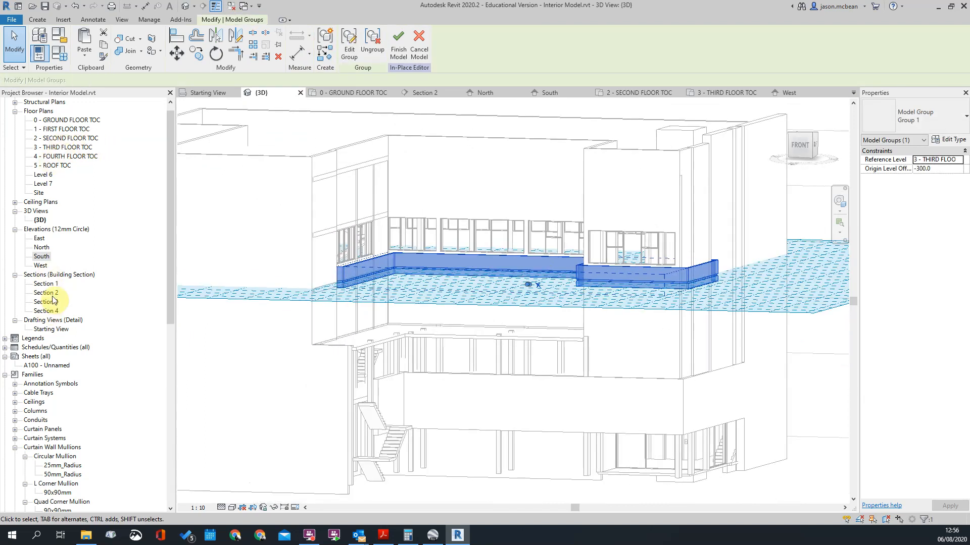
key("Escape")
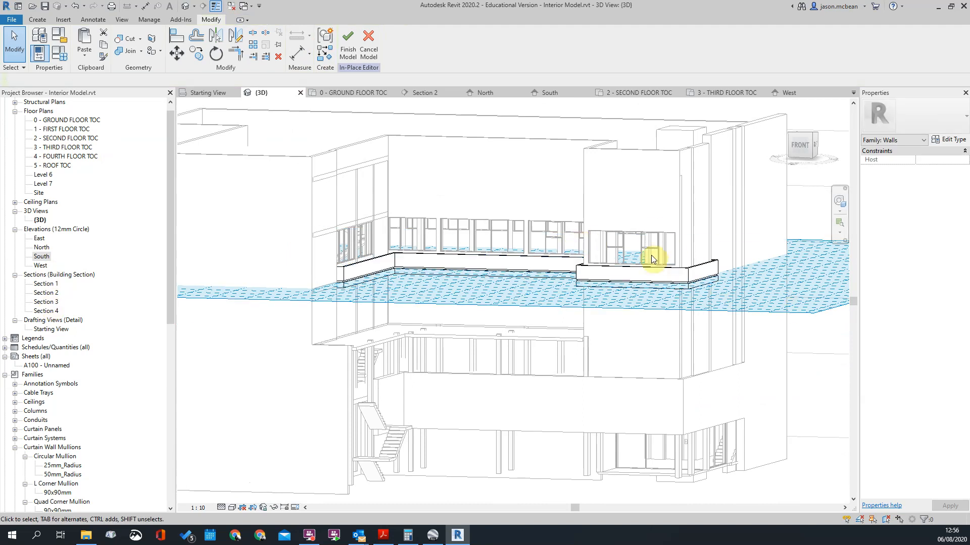
middle_click_drag(708, 299, 477, 298, "shift")
scroll(477, 298, "down", 3)
middle_click_drag(605, 326, 485, 348, "shift")
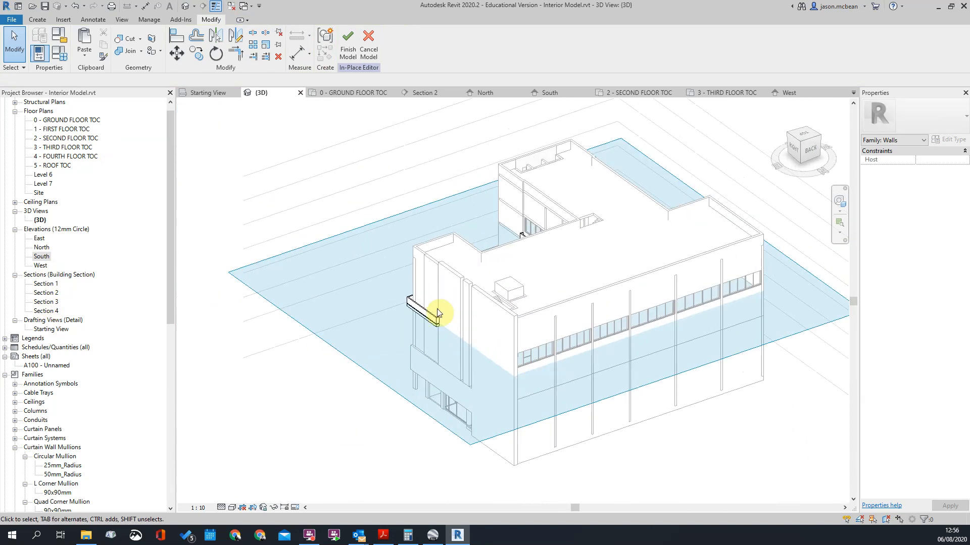
scroll(768, 281, "up", 2)
mouse_move(671, 336)
middle_mouse_down()
mouse_move(581, 355)
mouse_move(463, 347)
middle_mouse_up()
scroll(467, 344, "down", 3)
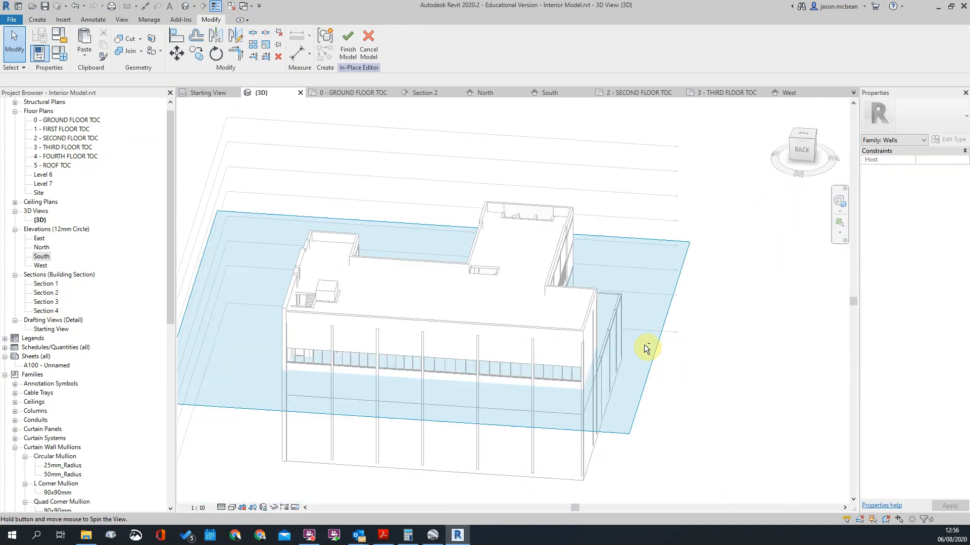
middle_click_drag(667, 347, 471, 341, "shift")
middle_click_drag(574, 370, 429, 331, "shift")
scroll(385, 364, "up", 4)
middle_click_drag(339, 303, 491, 331, "shift")
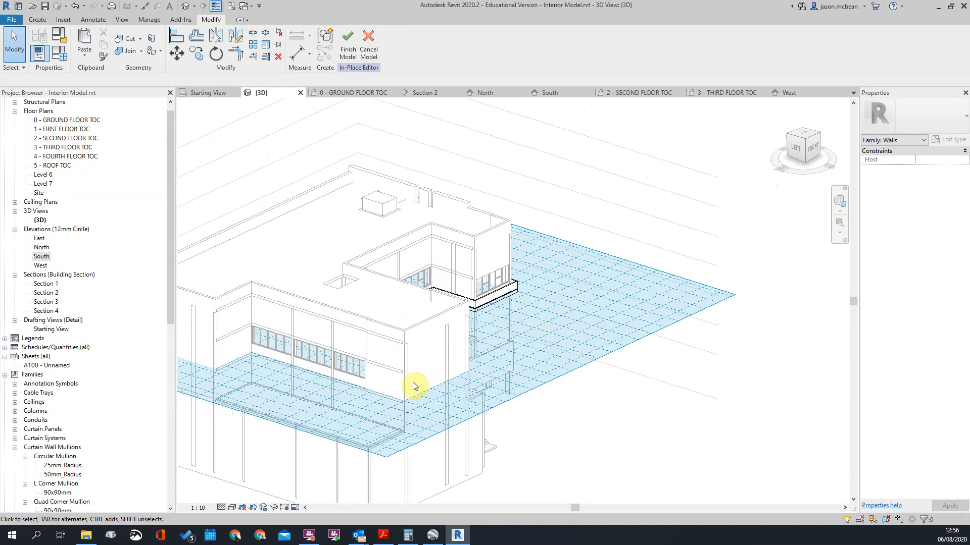
scroll(437, 348, "down", 2)
scroll(438, 348, "up", 3)
scroll(317, 357, "down", 2)
middle_click_drag(311, 351, 463, 347, "shift")
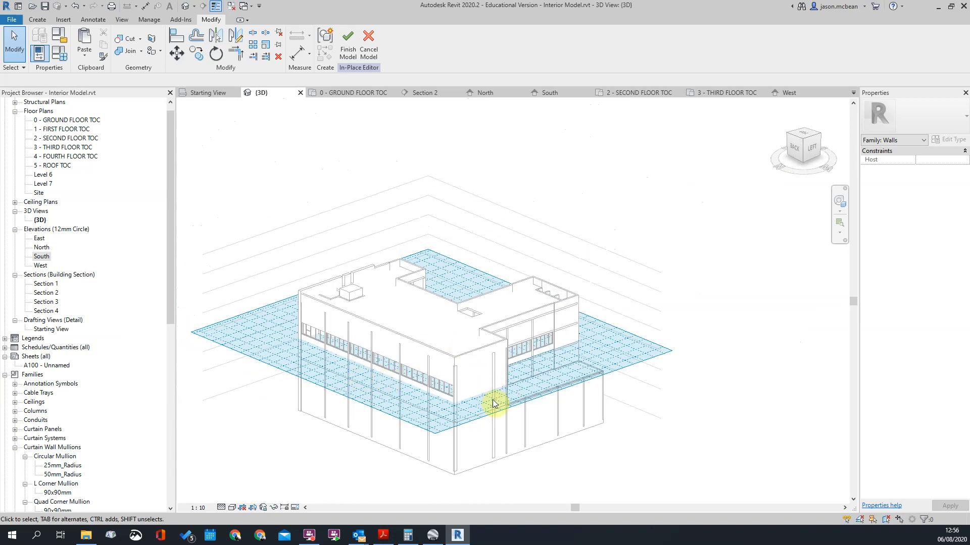
middle_click_drag(577, 372, 358, 350, "shift")
scroll(510, 362, "up", 3)
middle_click_drag(510, 362, 298, 357, "shift")
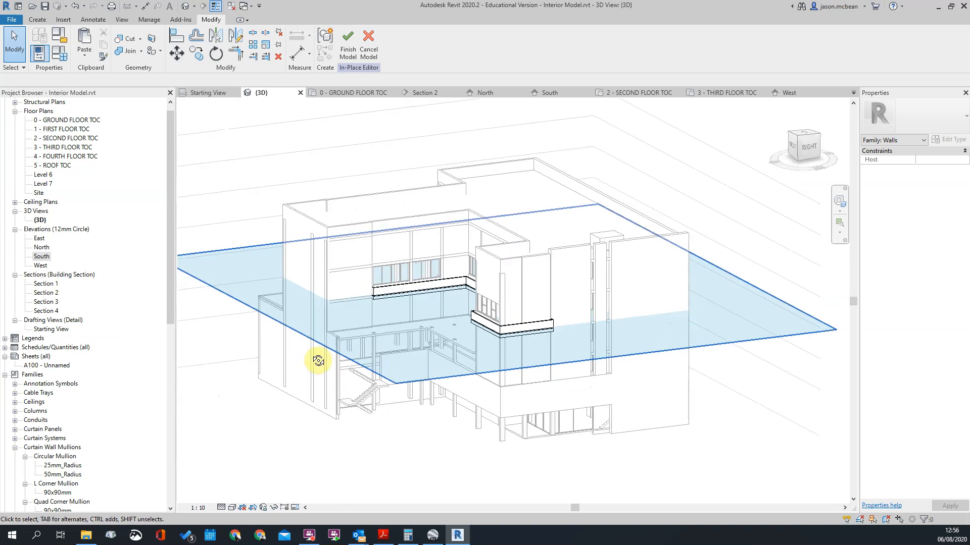
scroll(524, 356, "up", 3)
scroll(510, 298, "down", 3)
middle_click_drag(679, 291, 583, 249, "shift")
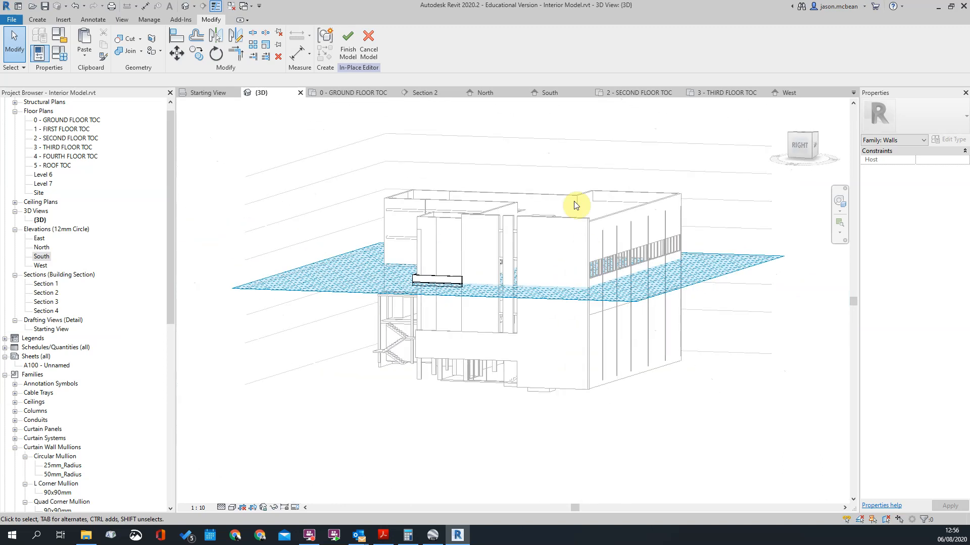
middle_click_drag(513, 279, 553, 326, "shift")
left_click(510, 289)
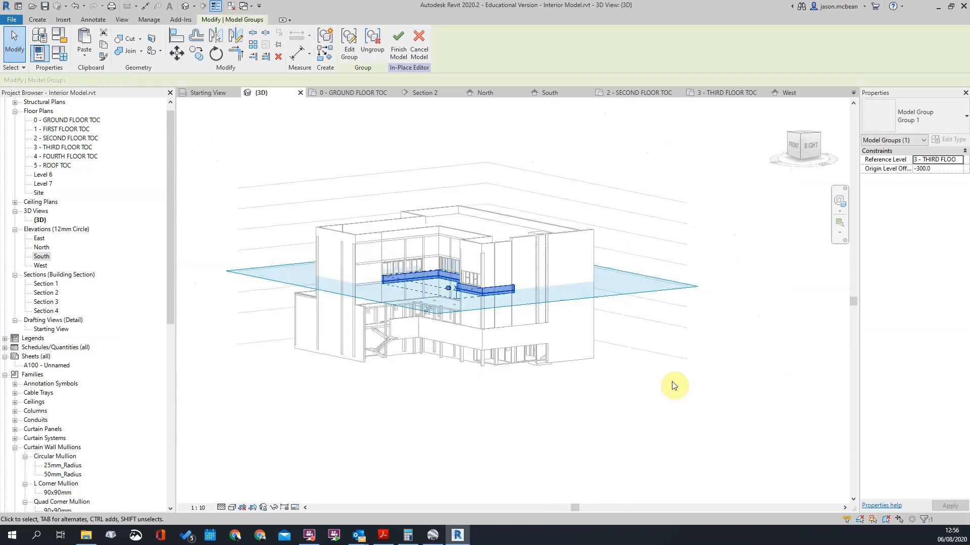
left_click(663, 386)
Step: Examine the facade band up close from above, checking its corners and the end beside the left wing's windows
scroll(473, 270, "up", 5)
scroll(455, 323, "down", 3)
scroll(471, 271, "up", 4)
mouse_move(614, 269)
middle_mouse_down("shift")
mouse_move(671, 365)
mouse_move(614, 273)
middle_mouse_up("shift")
scroll(609, 272, "down", 3)
scroll(533, 290, "up", 4)
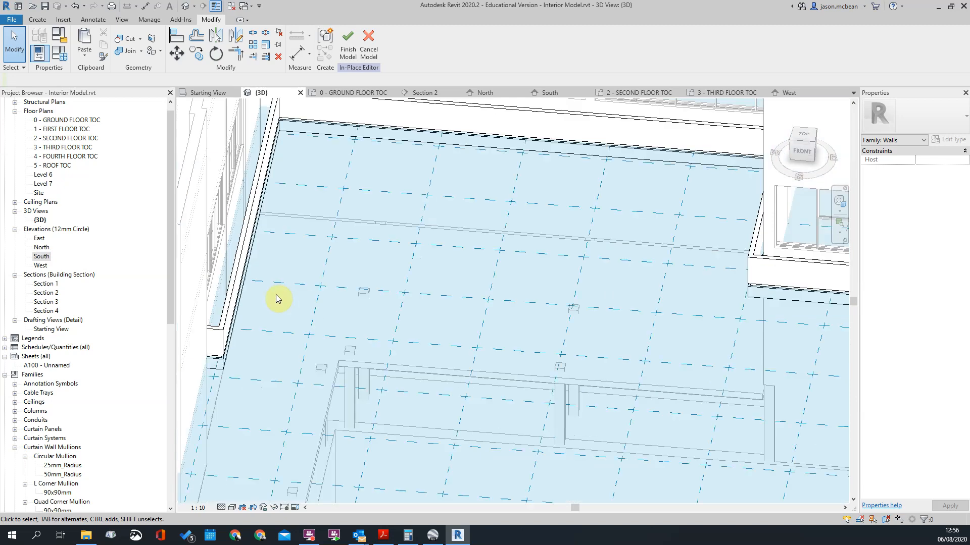
scroll(278, 296, "down", 3)
middle_click_drag(330, 301, 312, 302, "shift")
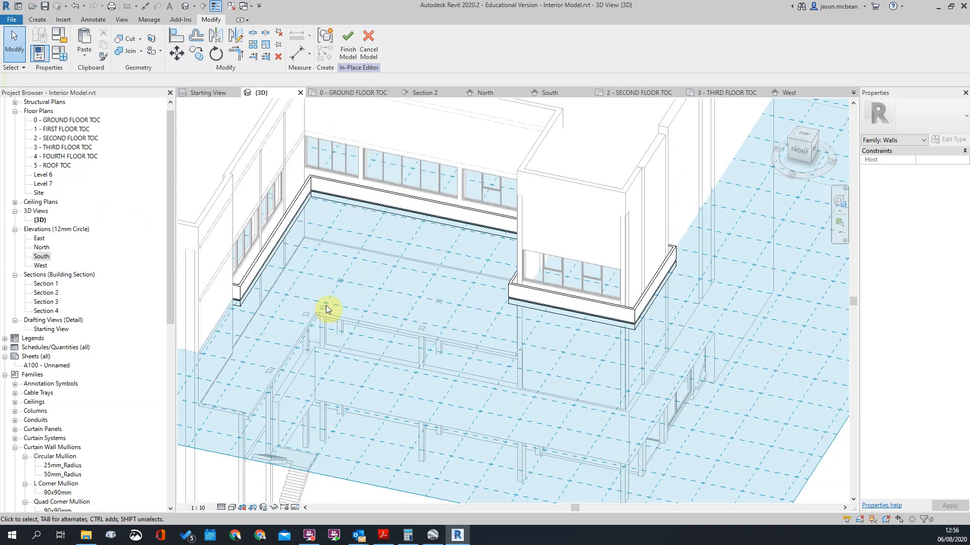
scroll(248, 284, "up", 4)
scroll(352, 298, "down", 4)
scroll(359, 296, "up", 5)
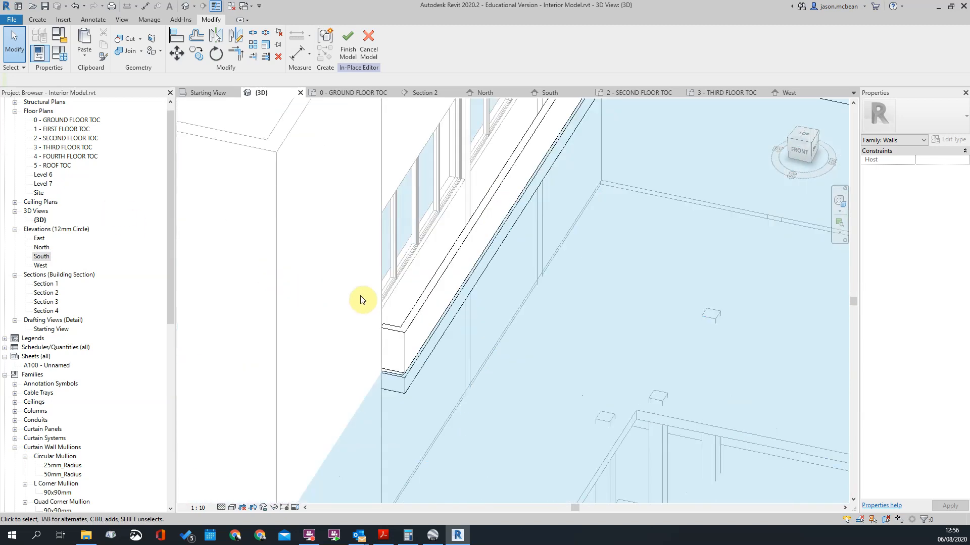
Step: Open the band's model group for editing and start editing the sweep inside it
left_click(384, 331)
scroll(392, 217, "down", 3)
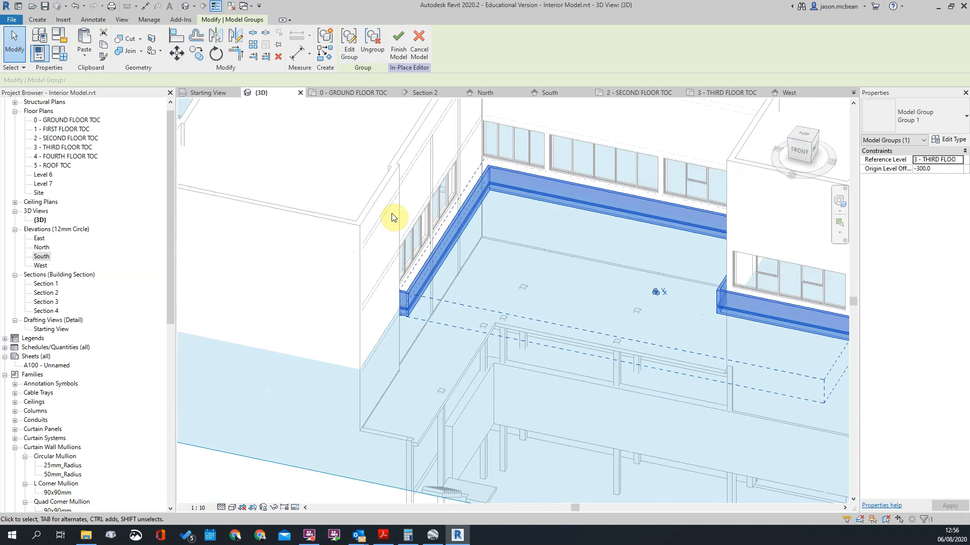
left_click(355, 58)
scroll(348, 303, "up", 4)
left_click(395, 301)
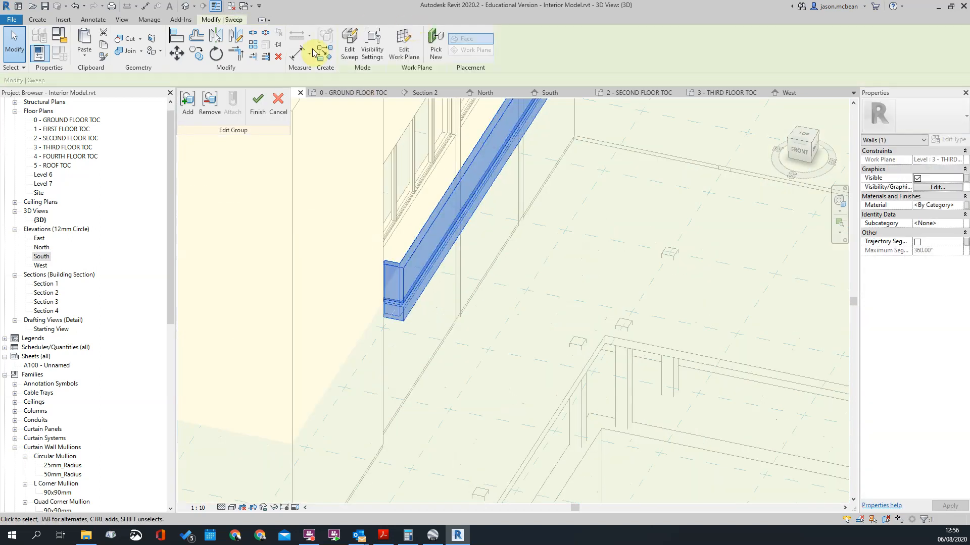
left_click(349, 43)
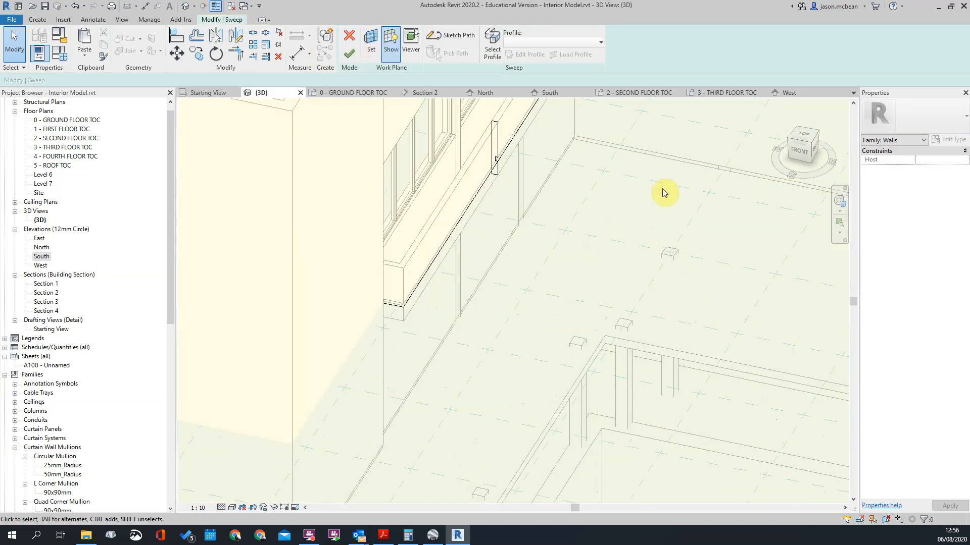
Step: Open the sweep's path sketch and show it in the 3 - THIRD FLOOR TOC plan
scroll(577, 169, "down", 2)
scroll(606, 213, "up", 2)
left_click(452, 194)
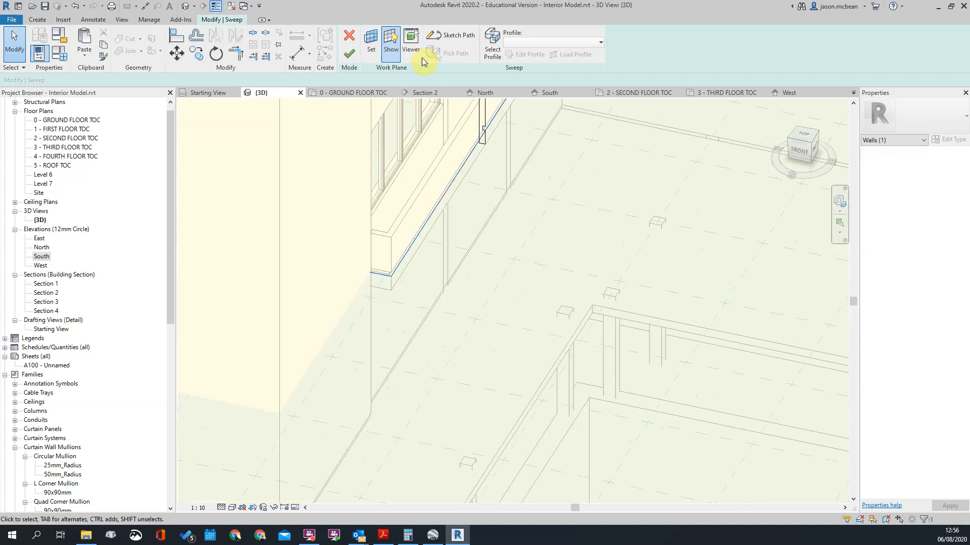
left_click(441, 39)
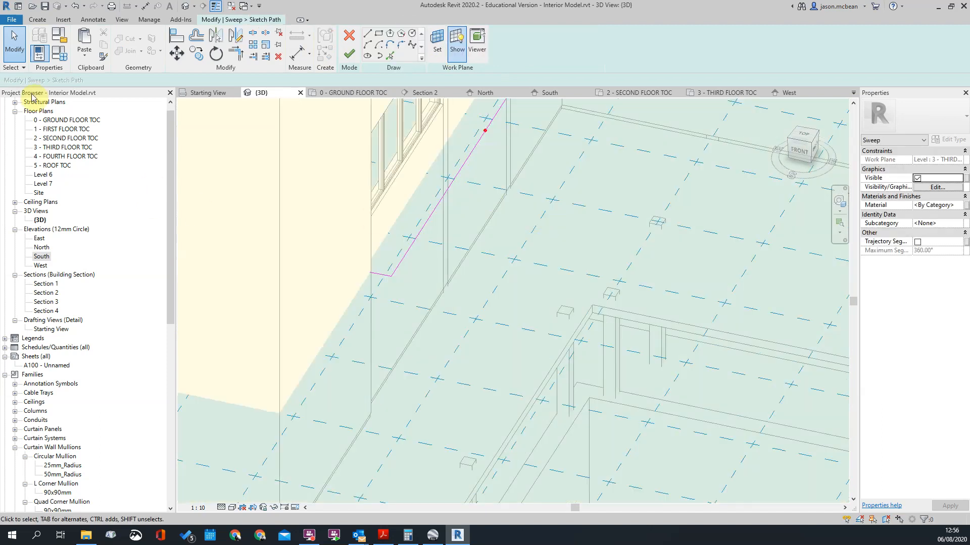
double_click(67, 120)
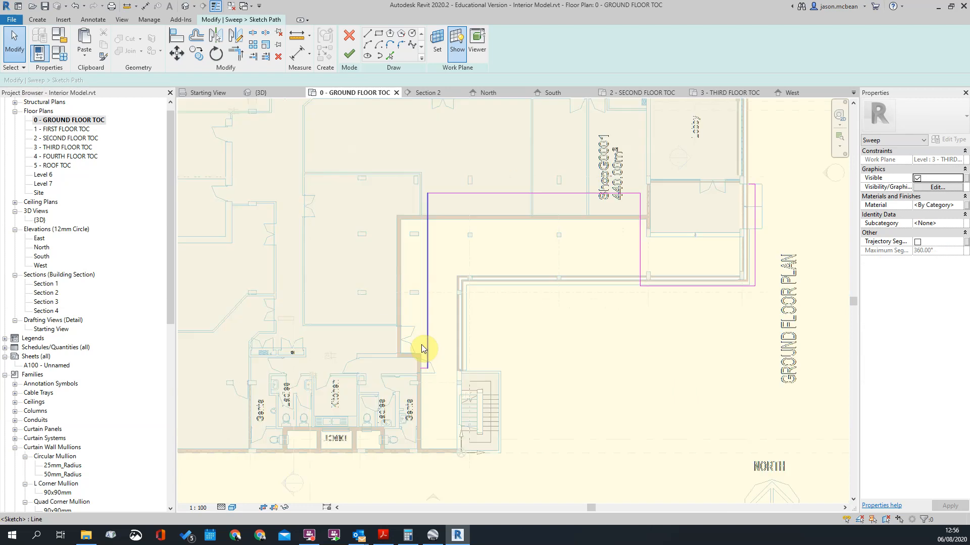
scroll(360, 303, "up", 5)
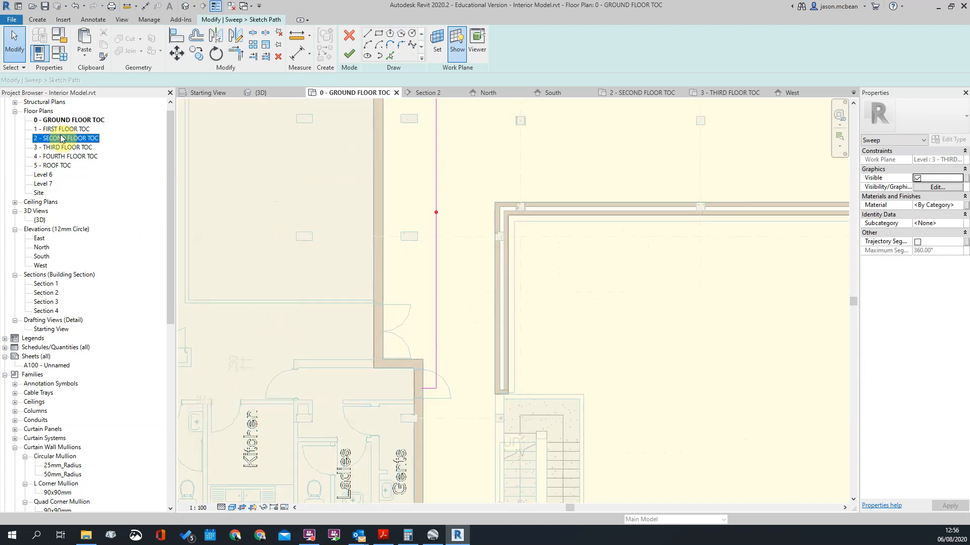
double_click(61, 138)
double_click(70, 146)
scroll(406, 303, "up", 5)
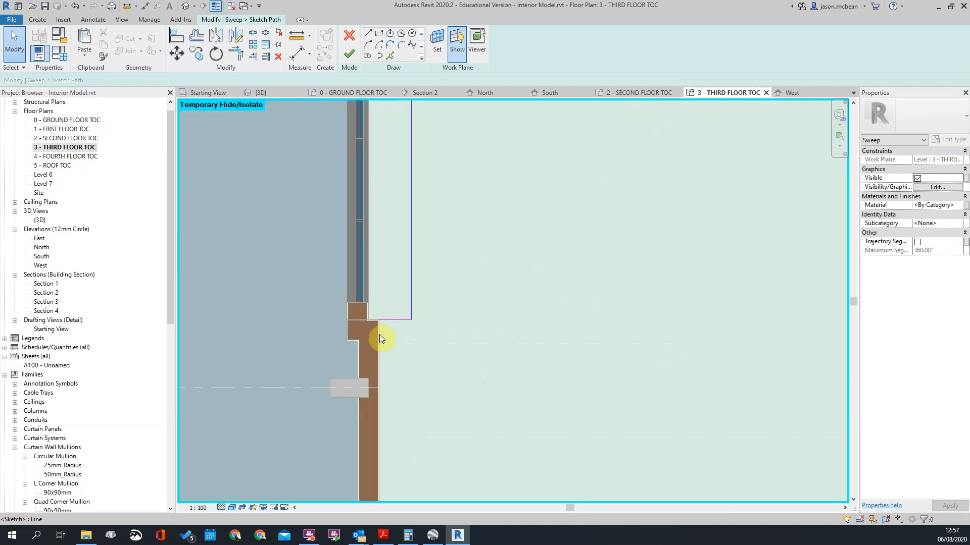
Step: Move the path's short end line down past the left wing's wall step and set its distance from the step to 115 mm
scroll(387, 327, "up", 3)
left_click(392, 311)
scroll(403, 323, "down", 5)
scroll(399, 313, "up", 3)
scroll(399, 314, "up", 5)
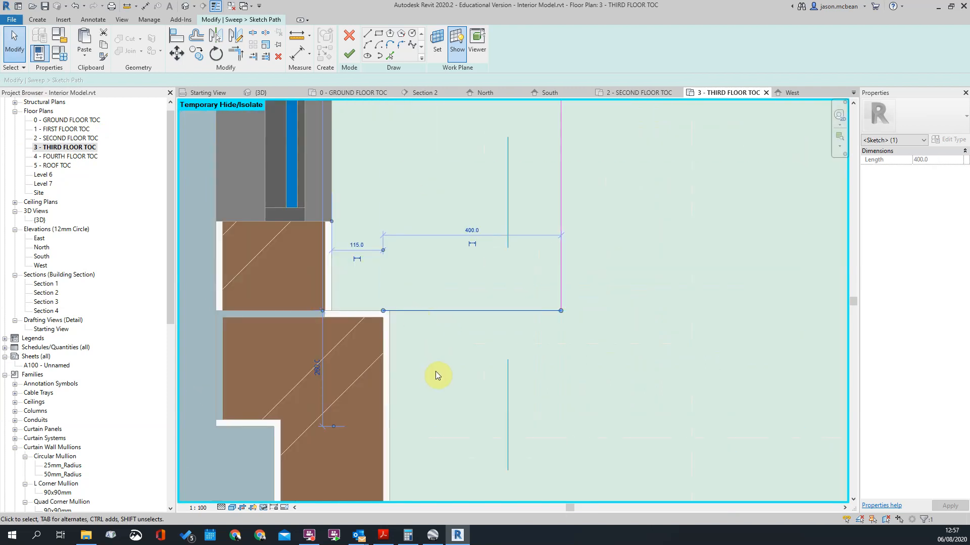
key("m")
key("v")
left_click(391, 376)
scroll(447, 261, "down", 3)
scroll(436, 308, "up", 2)
left_click(438, 318)
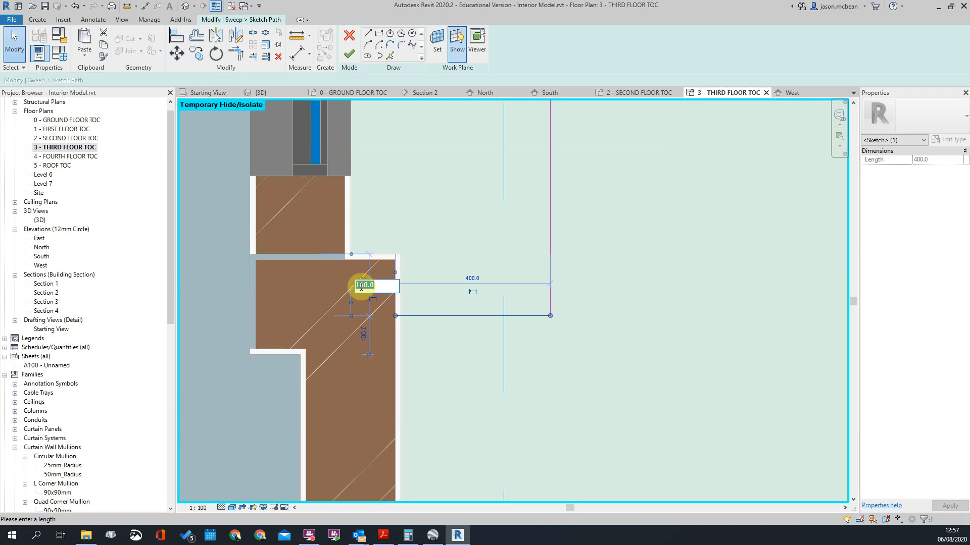
type("115")
key("Return")
key("Escape")
Step: Align the path's short end line with the lower edge of the column in the left wing's wall
scroll(372, 324, "down", 9)
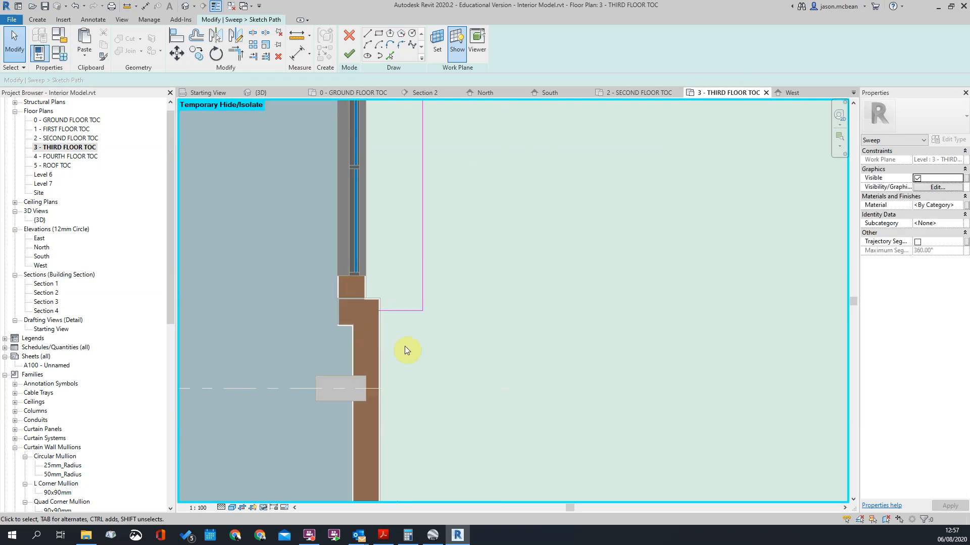
middle_click_drag(453, 273, 370, 293)
scroll(310, 367, "up", 7)
scroll(387, 270, "down", 3)
scroll(335, 364, "up", 3)
scroll(394, 281, "down", 5)
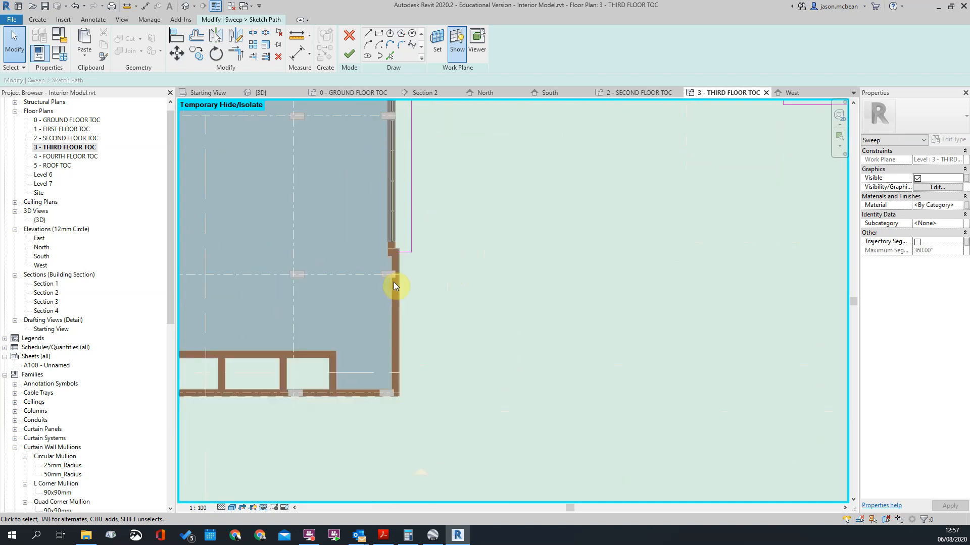
scroll(397, 281, "up", 3)
key("a")
key("l")
left_click(378, 295)
left_click(438, 217)
key("Escape")
key("Escape")
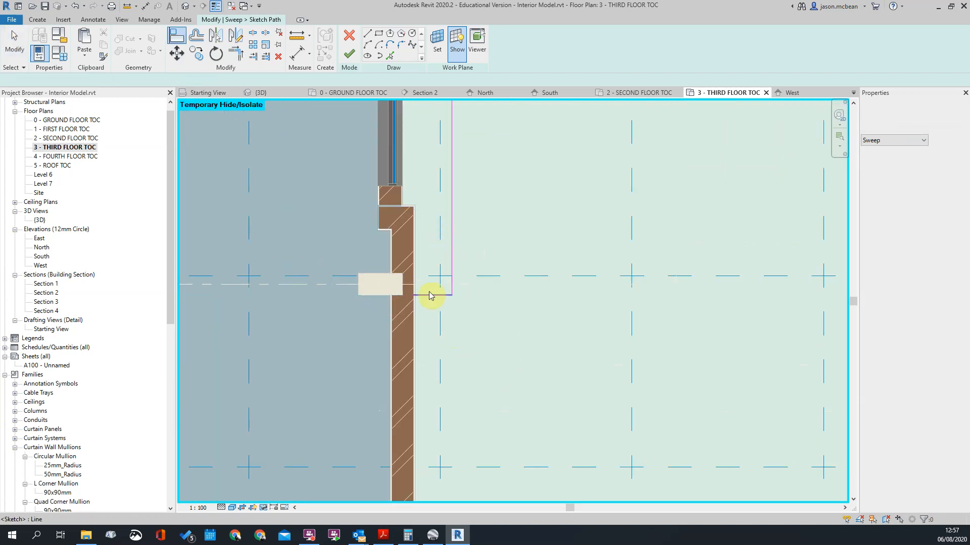
Step: Move the short end line 100 mm further down, away from the column edge
left_click(432, 295)
key("m")
key("v")
scroll(462, 321, "up", 1)
left_click(473, 313)
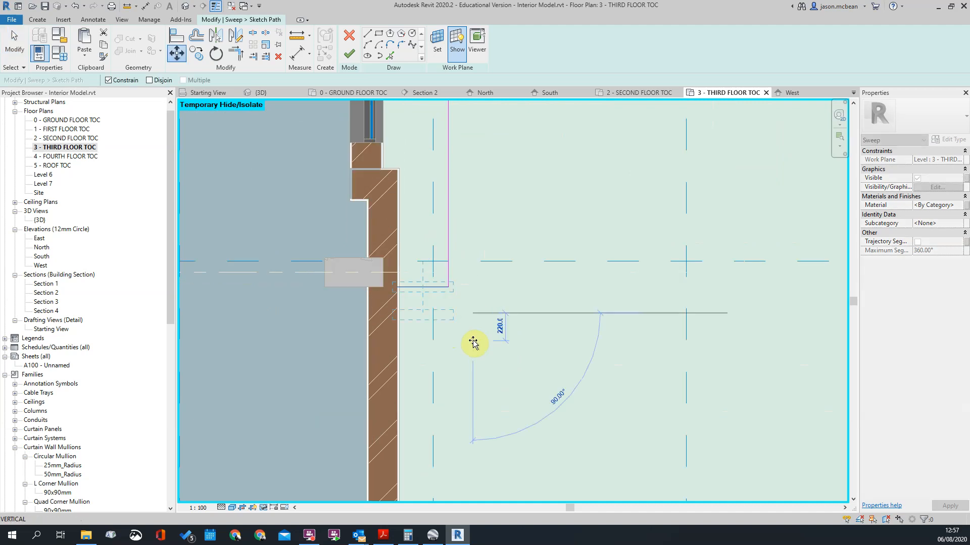
type("100")
key("Return")
scroll(455, 283, "down", 4)
key("Escape")
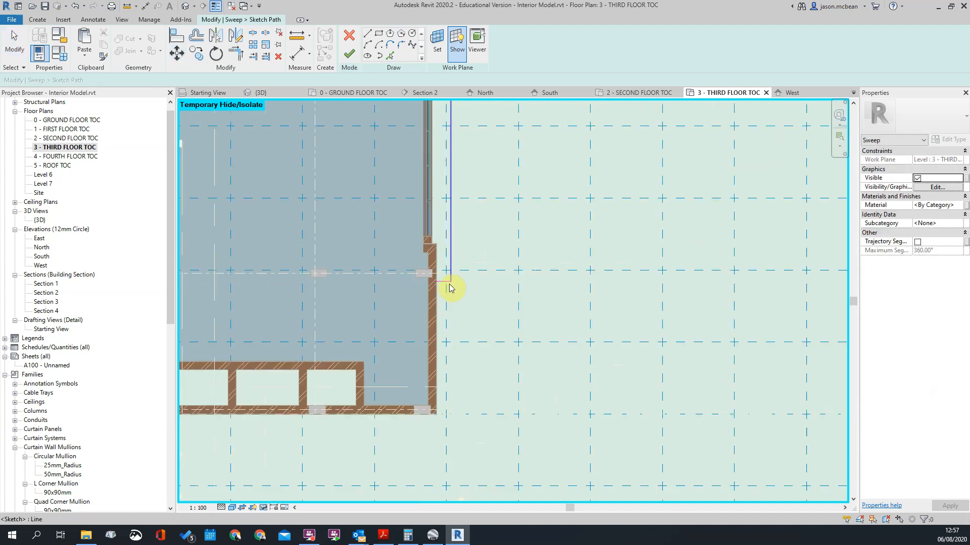
Step: Move the short line at the path's opposite end up the outer wall of the right wing, past the column
scroll(424, 275, "down", 3)
scroll(418, 273, "up", 2)
scroll(418, 274, "down", 3)
middle_click_drag(497, 208, 420, 222)
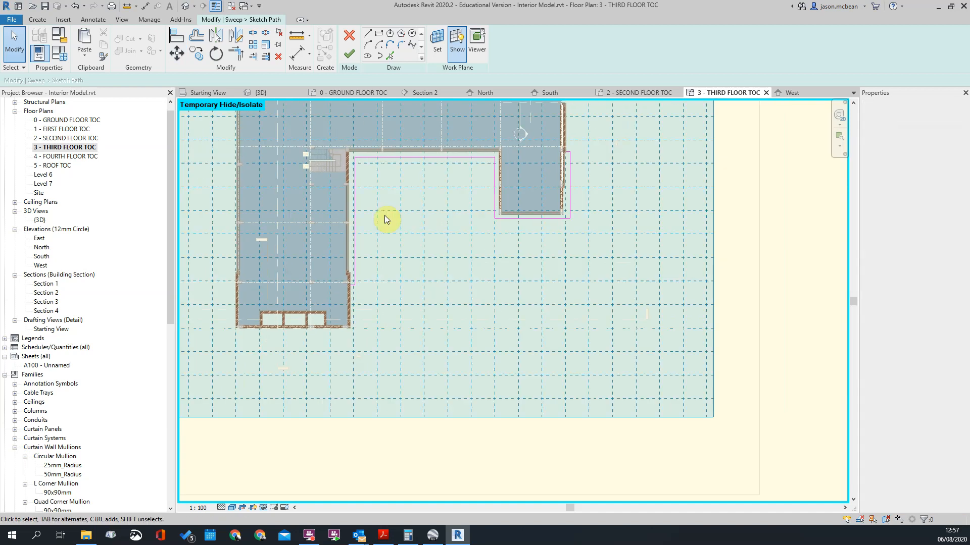
scroll(361, 220, "up", 2)
scroll(604, 237, "up", 4)
scroll(530, 212, "up", 2)
key("Escape")
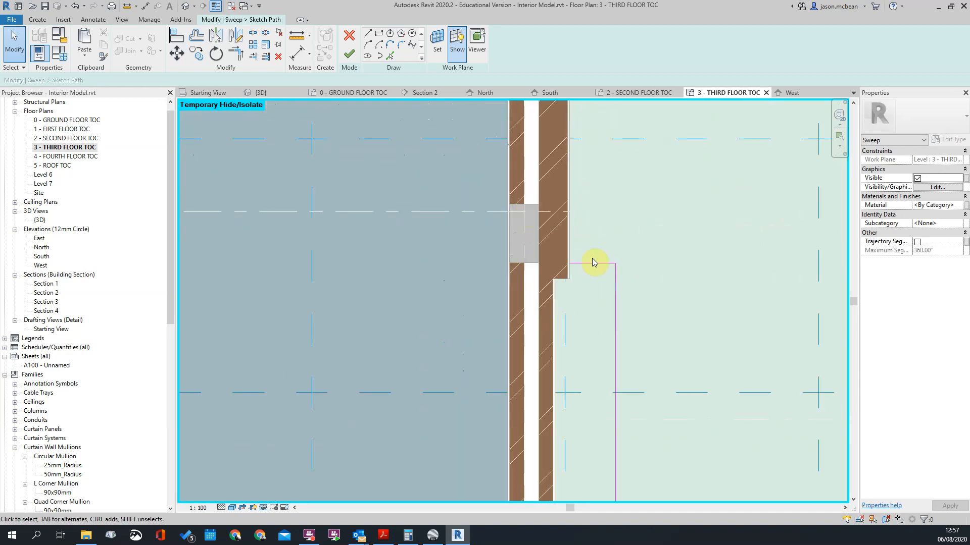
left_click_drag(593, 265, 593, 181)
left_click(546, 221)
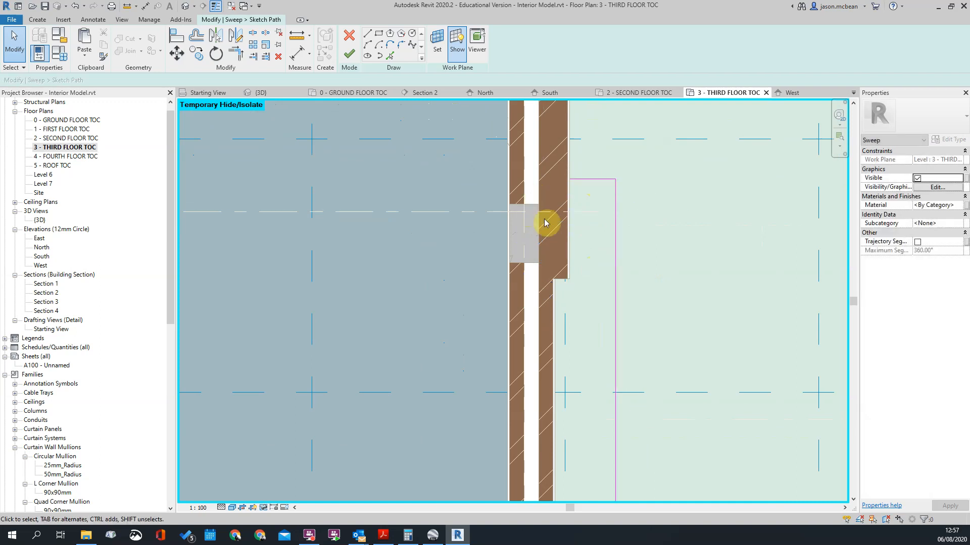
Step: Align the path's short end line with the upper edge of the right wing's wall column and move it 100 mm further up
key("l")
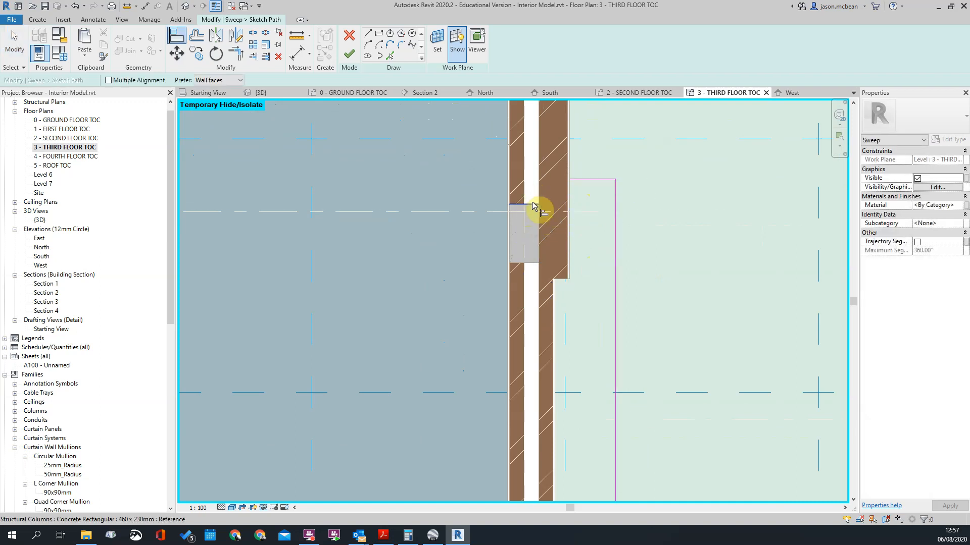
left_click(589, 180)
key("Escape")
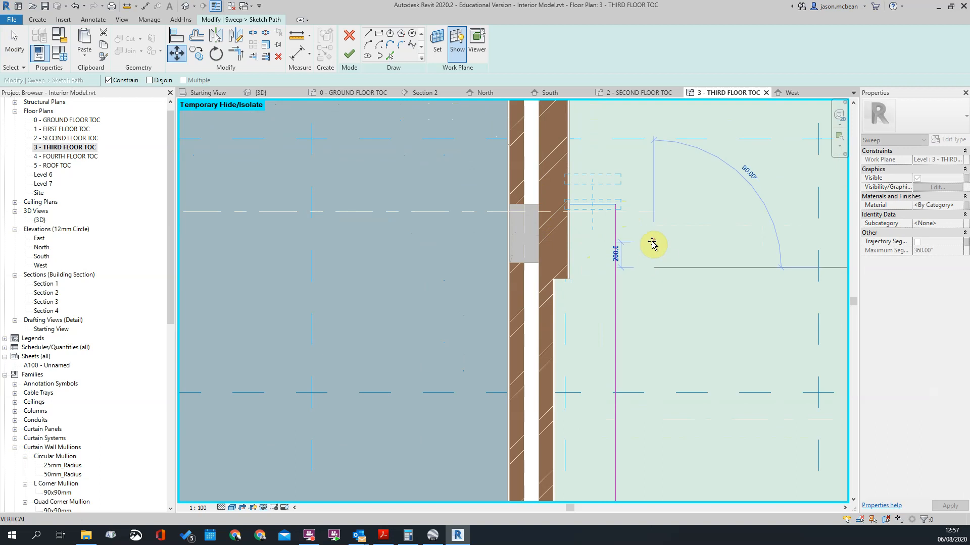
type("100")
key("Return")
key("Escape")
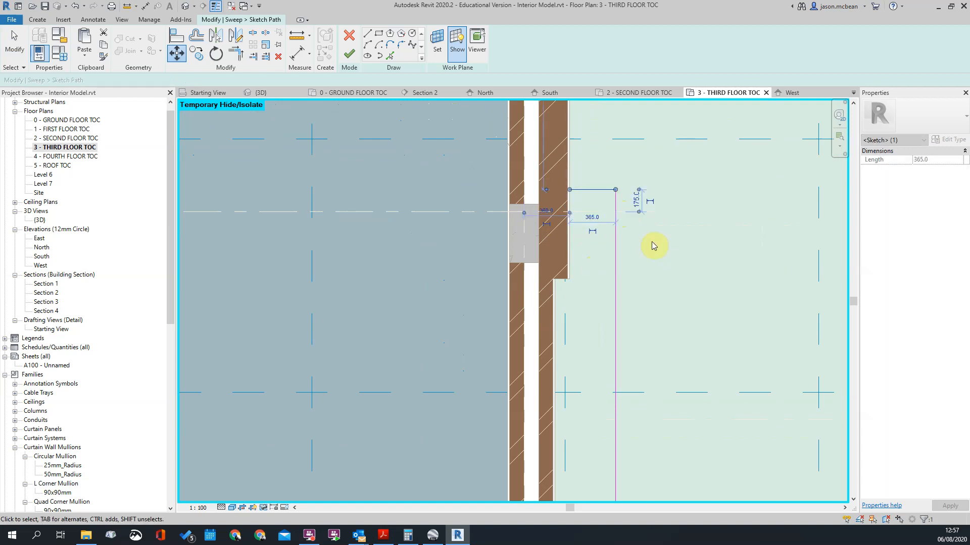
Step: Move the path's long outer line closer to the outer wall of the right wing
scroll(626, 242, "down", 1)
scroll(626, 242, "down", 5)
middle_click_drag(618, 284, 615, 270)
left_click(608, 251)
scroll(610, 238, "up", 6)
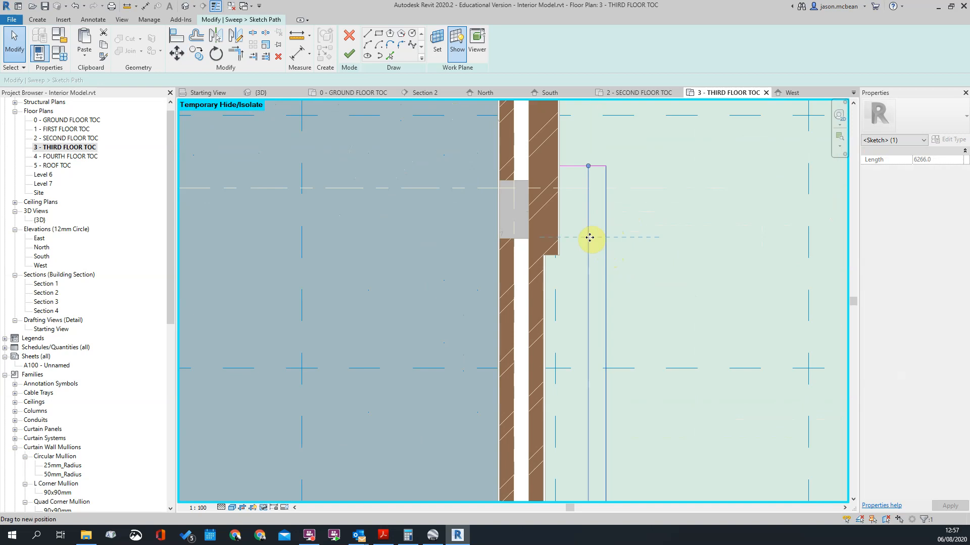
scroll(622, 202, "down", 4)
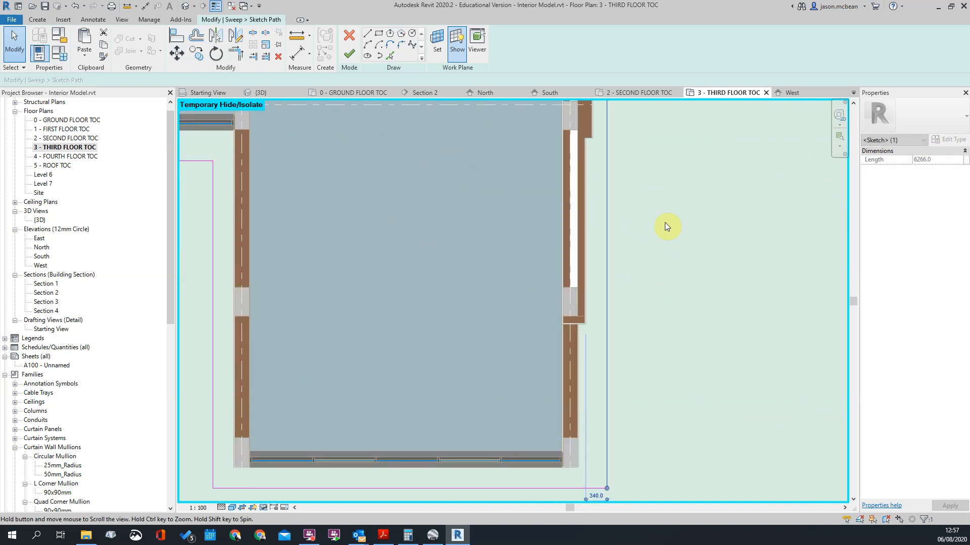
left_click(665, 223)
Step: Examine the gap between the path's long outer line and the right wing's stepped outer wall
scroll(612, 222, "down", 5)
scroll(611, 312, "up", 2)
scroll(608, 307, "down", 4)
scroll(597, 213, "up", 5)
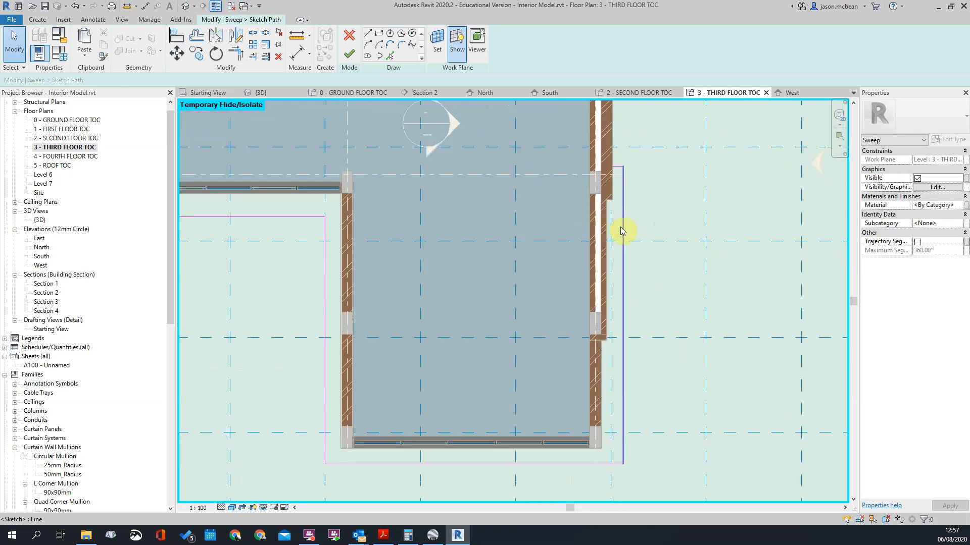
scroll(617, 258, "down", 3)
scroll(665, 299, "up", 5)
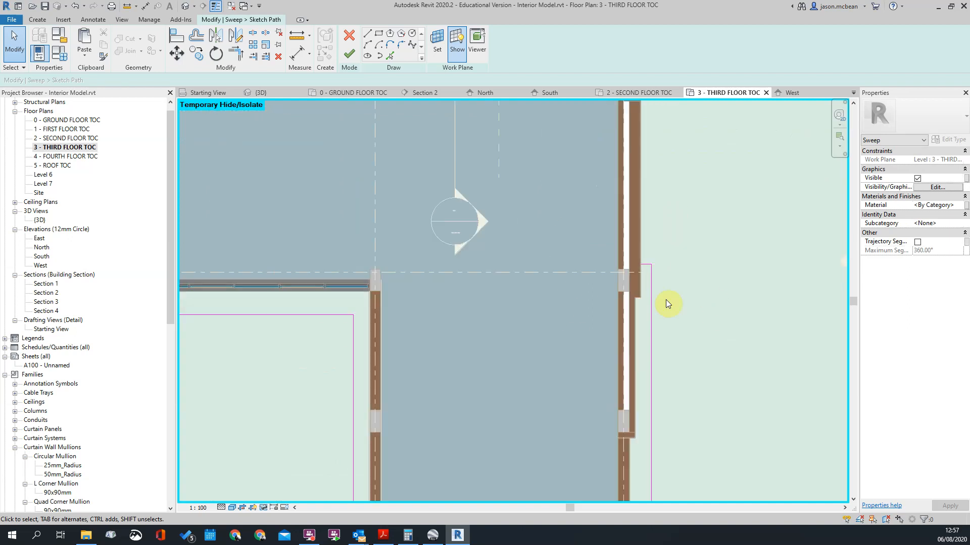
left_click(641, 241)
scroll(656, 235, "up", 2)
left_click(657, 230)
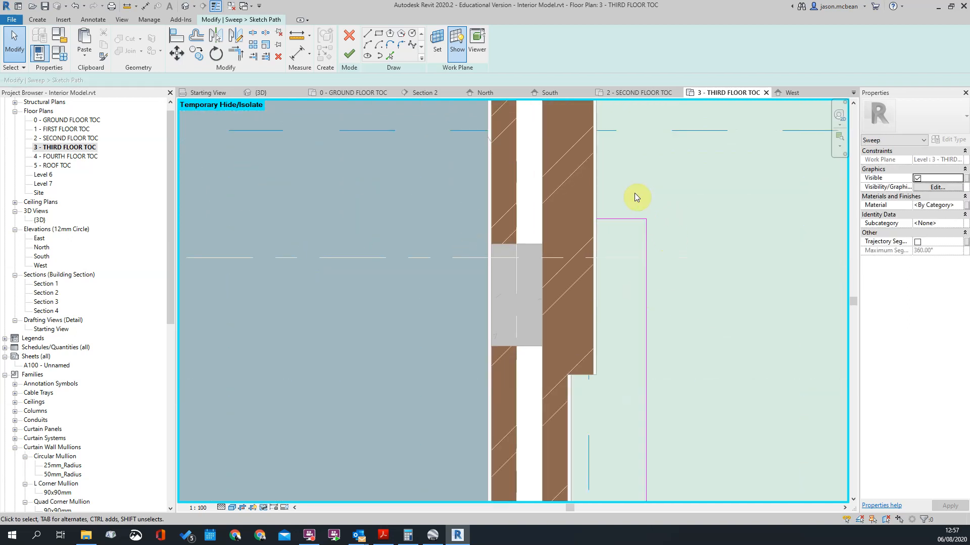
scroll(641, 222, "down", 2)
scroll(645, 237, "down", 3)
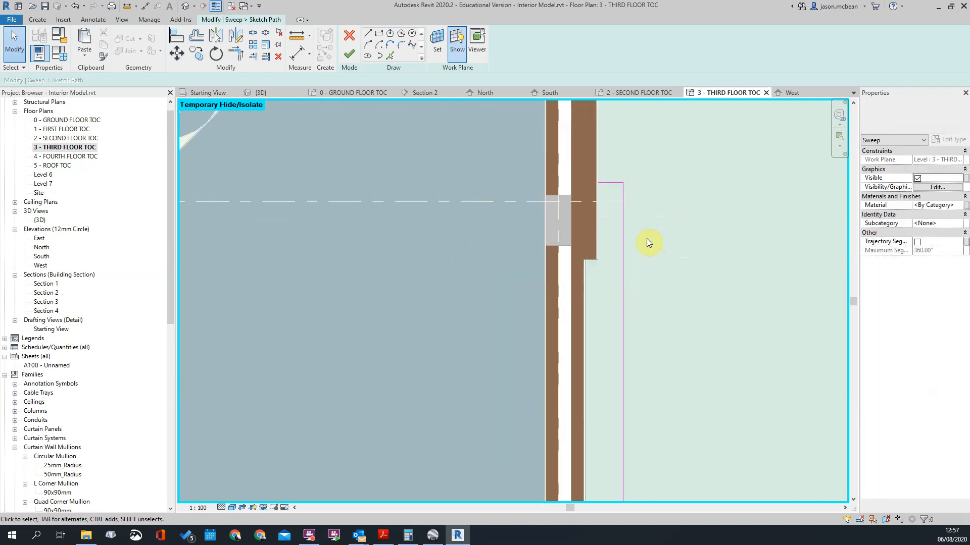
key("d")
key("i")
scroll(580, 222, "up", 3)
scroll(574, 211, "down", 2)
key("Escape")
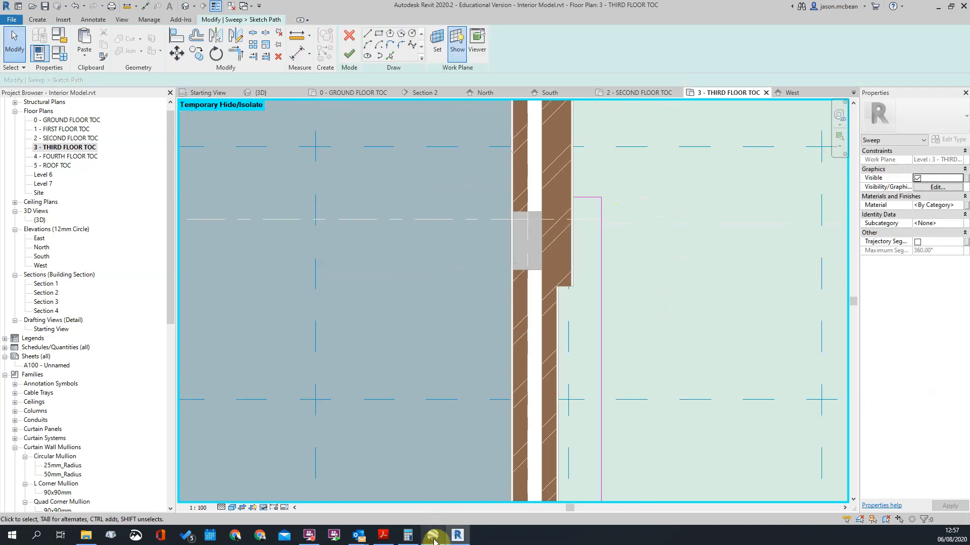
Step: Switch to Google Earth Pro, examine the real building's side facade and projecting bands in 3D and Street View, and return to the Revit sketch
left_click(433, 536)
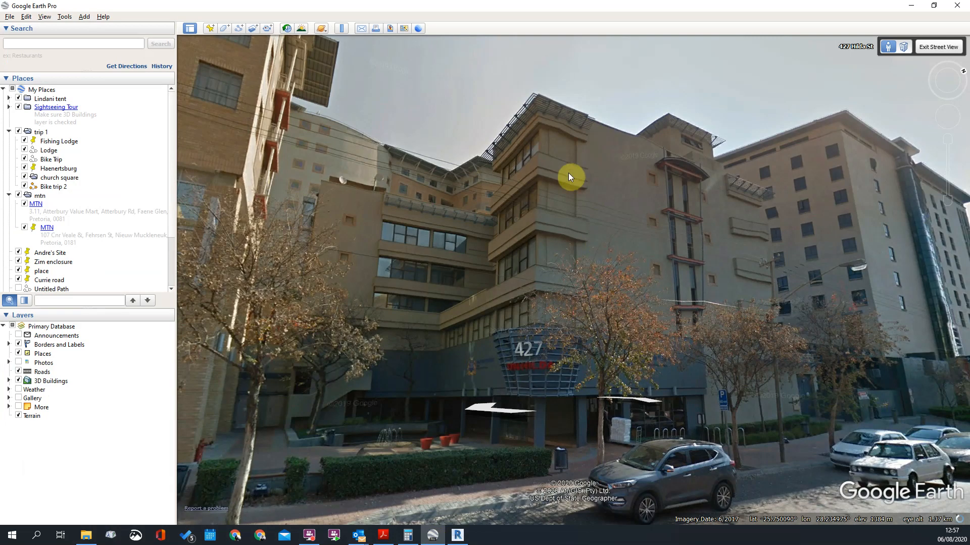
scroll(569, 173, "down", 1)
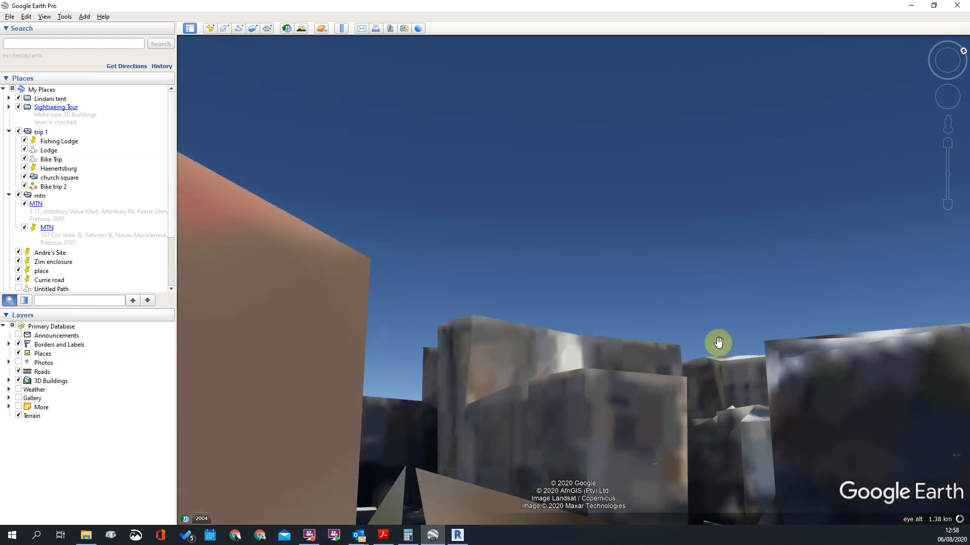
right_click_drag(684, 305, 664, 224)
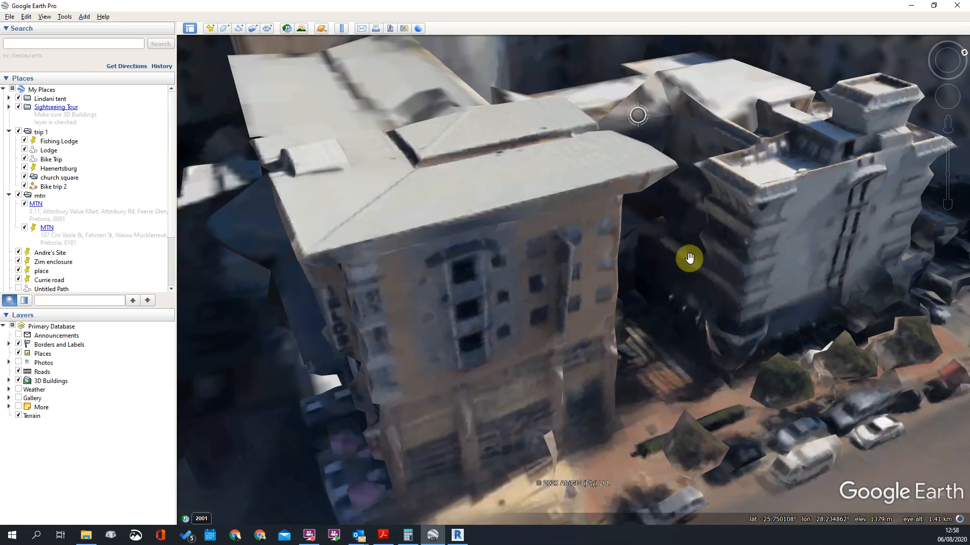
right_click_drag(644, 347, 708, 320)
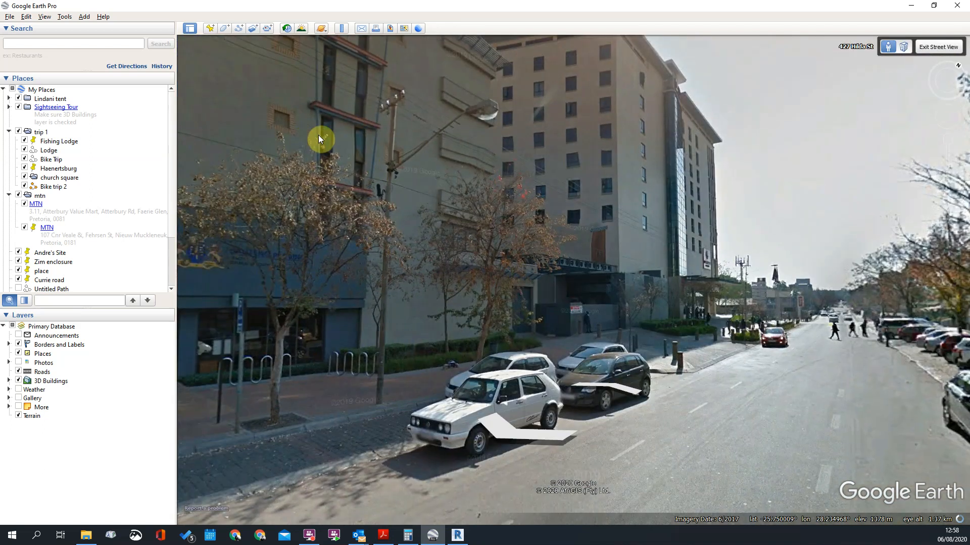
left_click_drag(313, 169, 487, 184)
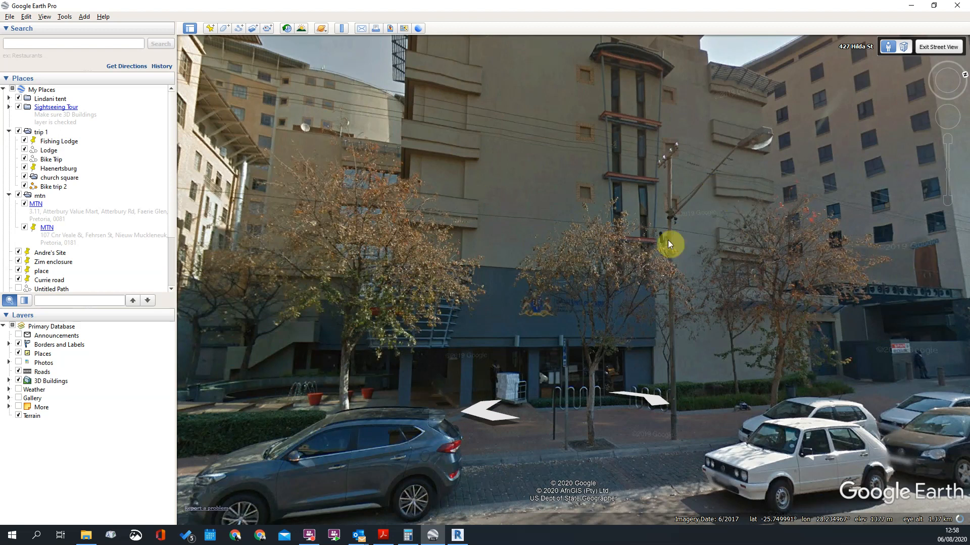
left_click(911, 8)
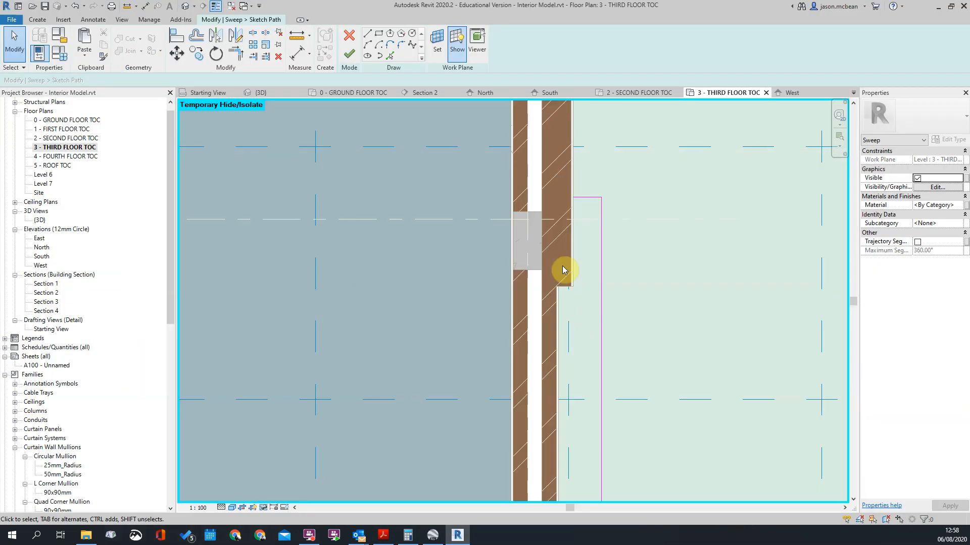
Step: Dimension the distance from the thick part of the right wing's outer wall to the path's long outer line
left_click(601, 201)
scroll(601, 220, "up", 3)
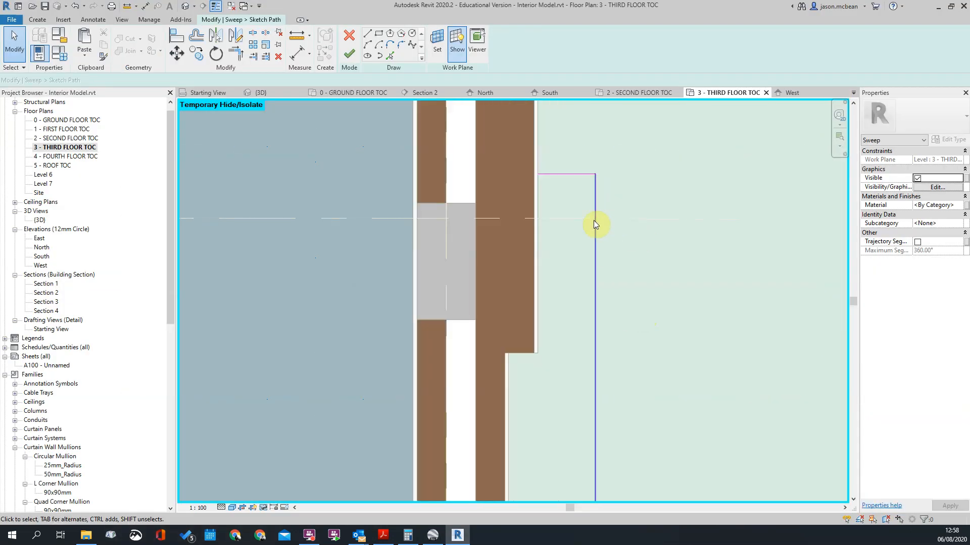
scroll(597, 235, "down", 4)
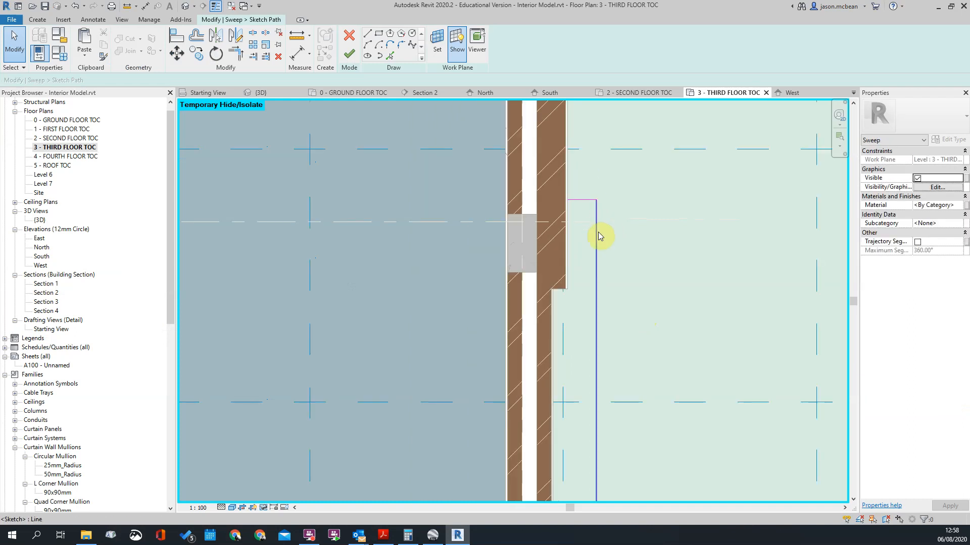
scroll(615, 205, "up", 3)
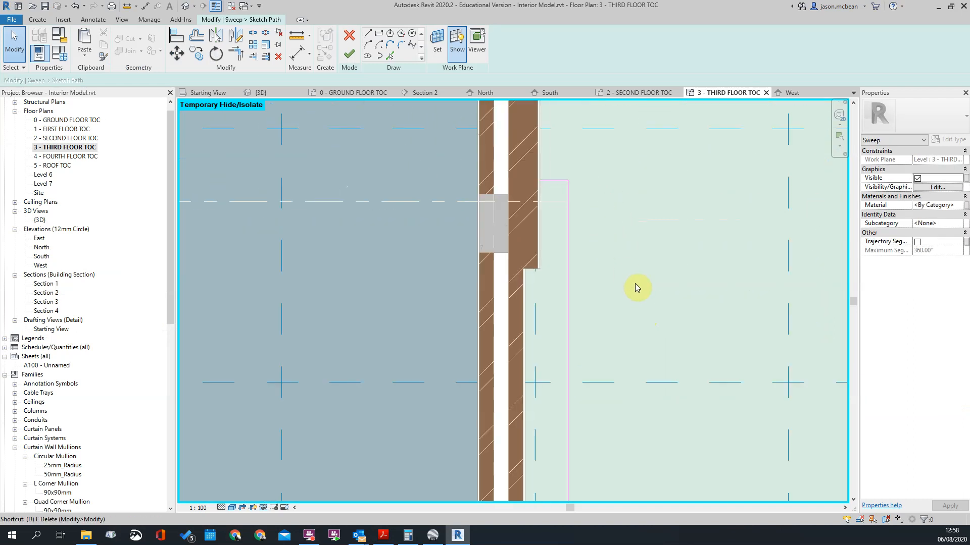
key("d")
key("i")
scroll(570, 217, "up", 3)
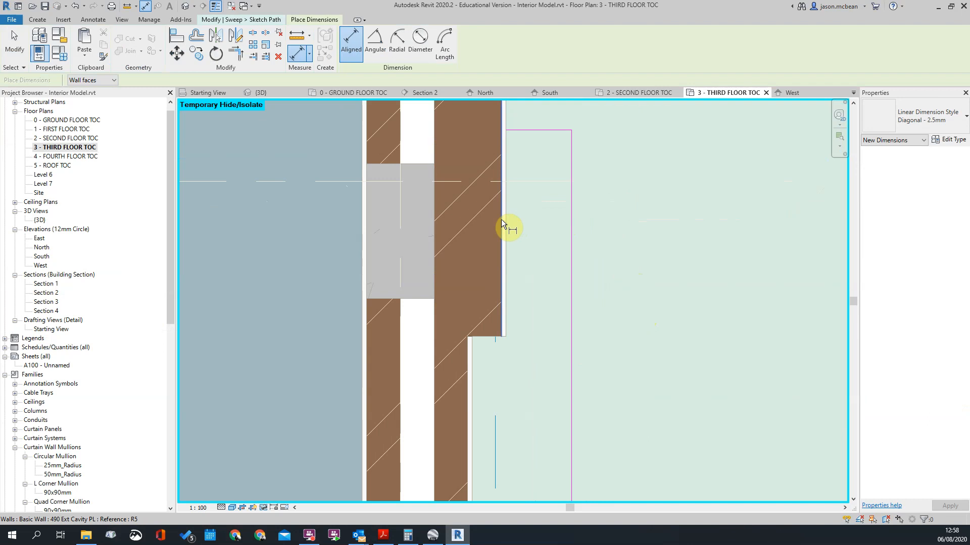
left_click(501, 219)
left_click(574, 250)
scroll(574, 251, "down", 3)
left_click(601, 157)
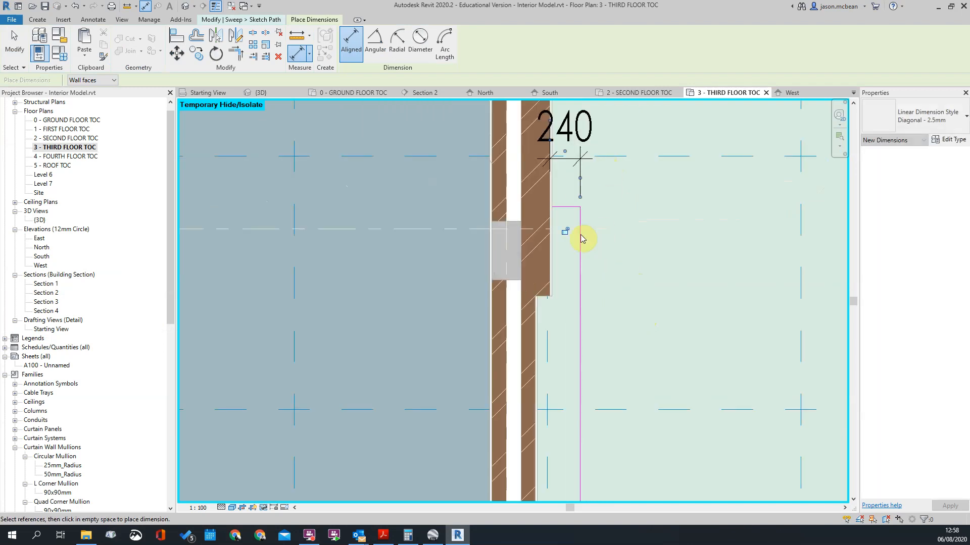
Step: Set the distance between the thick outer wall and the path's long outer line to 150 mm
key("Escape")
key("Escape")
type("150")
key("Return")
left_click(688, 238)
scroll(656, 227, "down", 5)
scroll(638, 273, "up", 6)
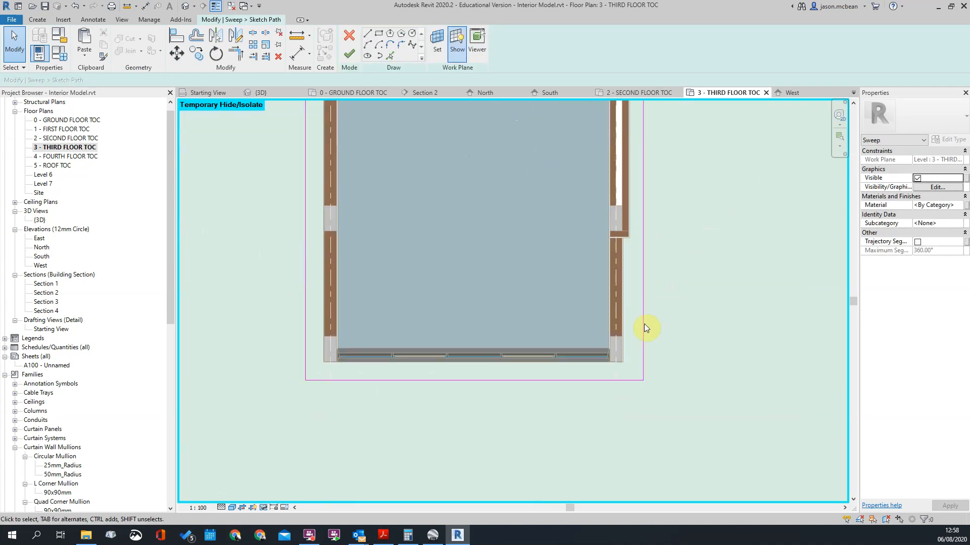
Step: Dimension the distance from the outer face of the right wing's corner column to the path's long outer line
key("d")
key("i")
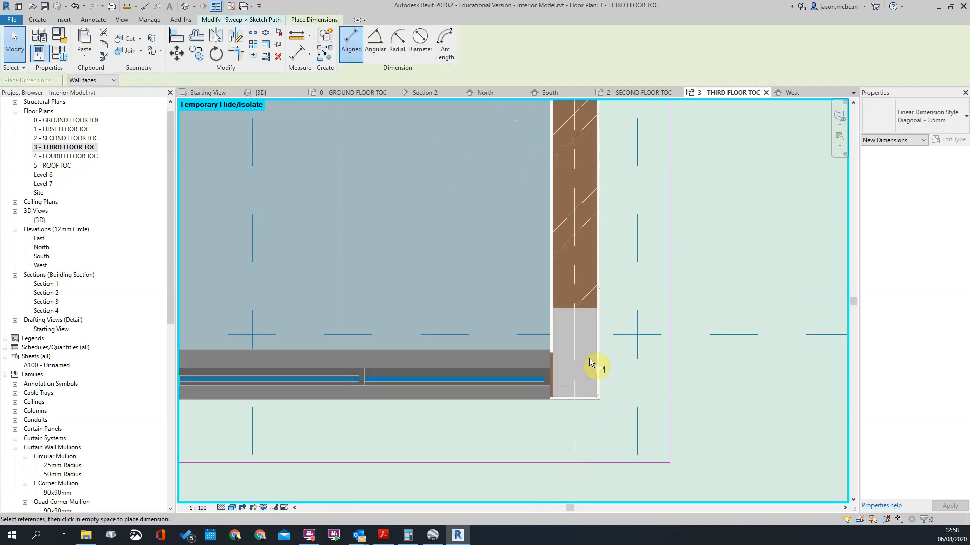
left_click(600, 350)
left_click(671, 350)
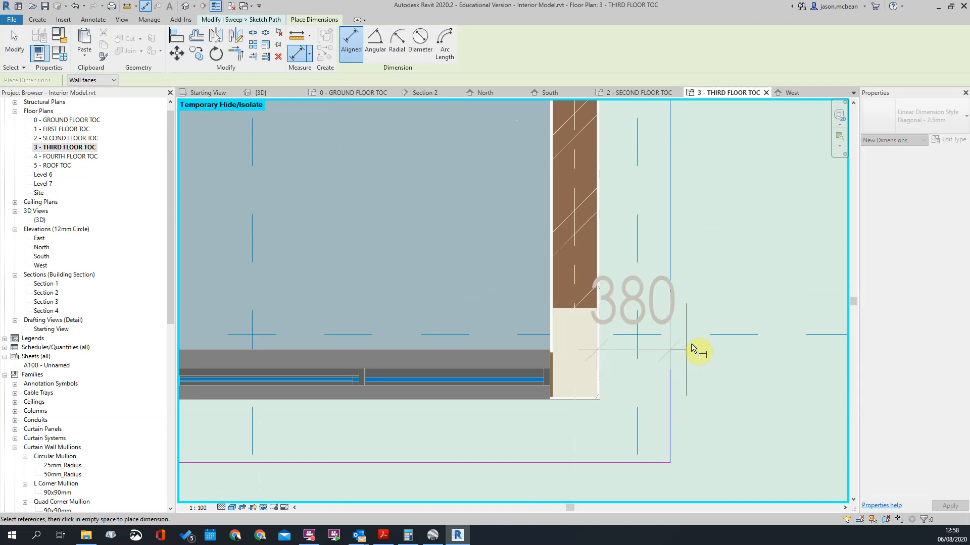
scroll(713, 289, "down", 2)
left_click(713, 289)
scroll(733, 275, "down", 2)
key("Escape")
key("Escape")
scroll(657, 323, "up", 2)
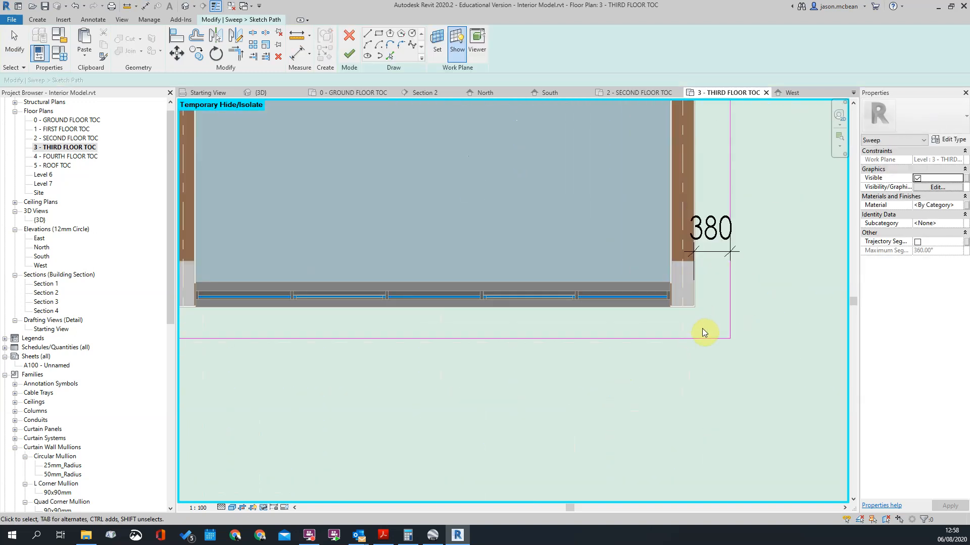
scroll(702, 328, "up", 3)
key("d")
key("i")
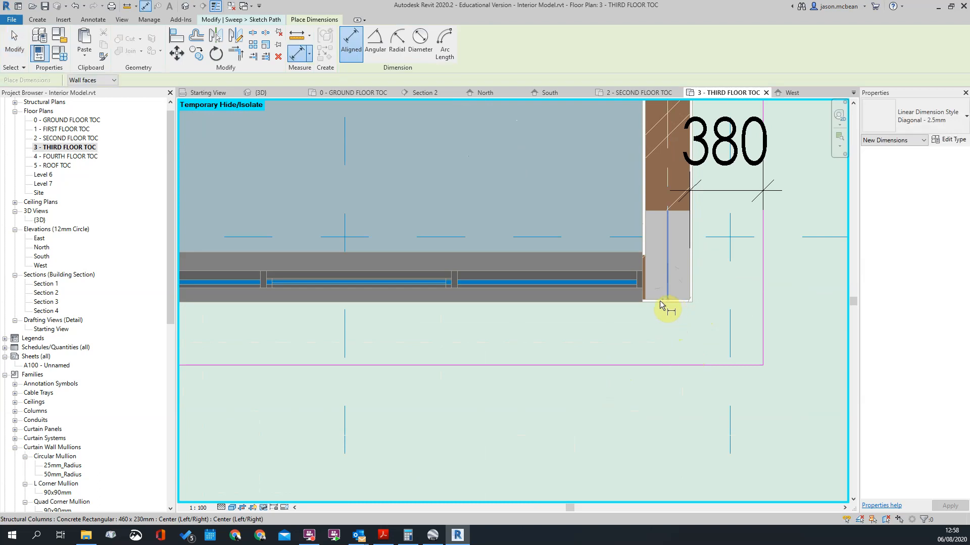
key("Escape")
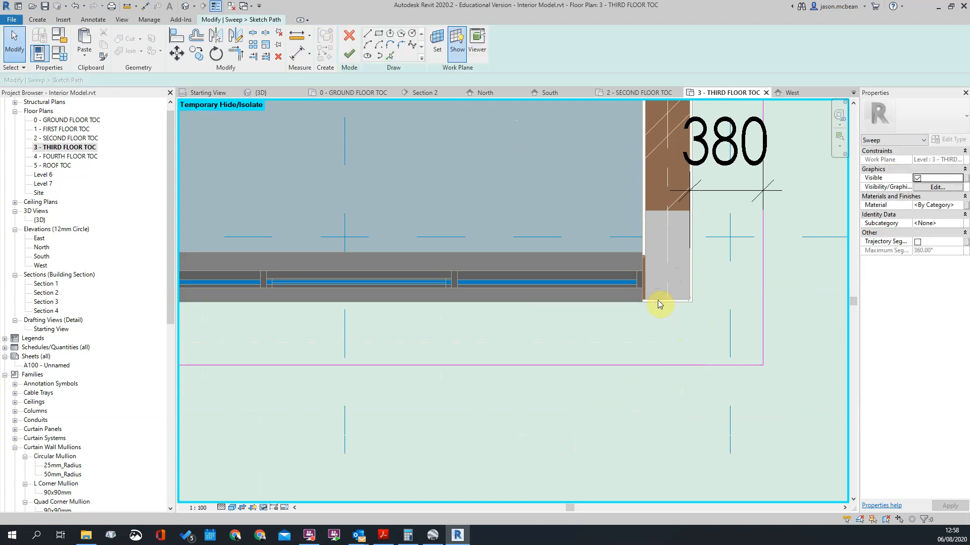
Step: Dimension the distance from the corner column's front edge to the path's front line and set it to 380 mm
key("d")
key("i")
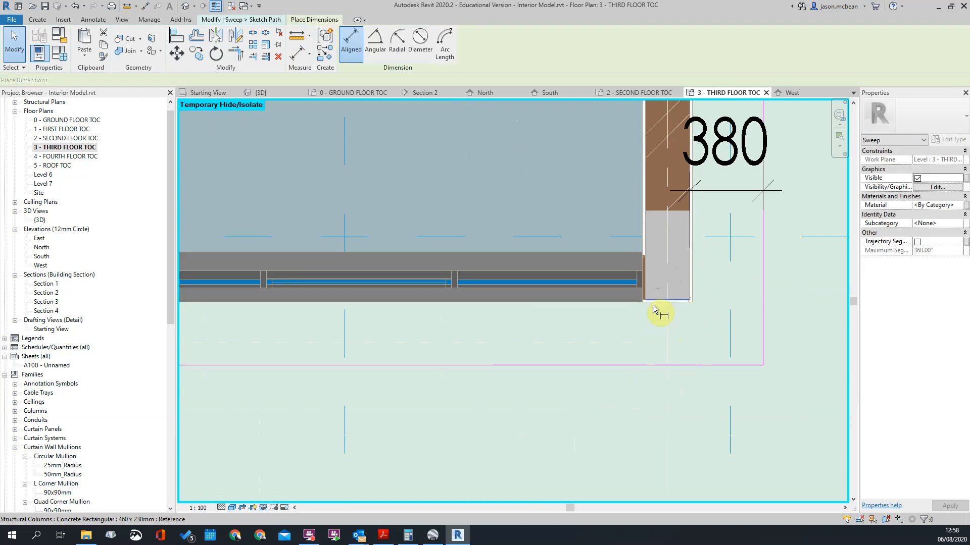
left_click(655, 306)
left_click(660, 372)
left_click(658, 430)
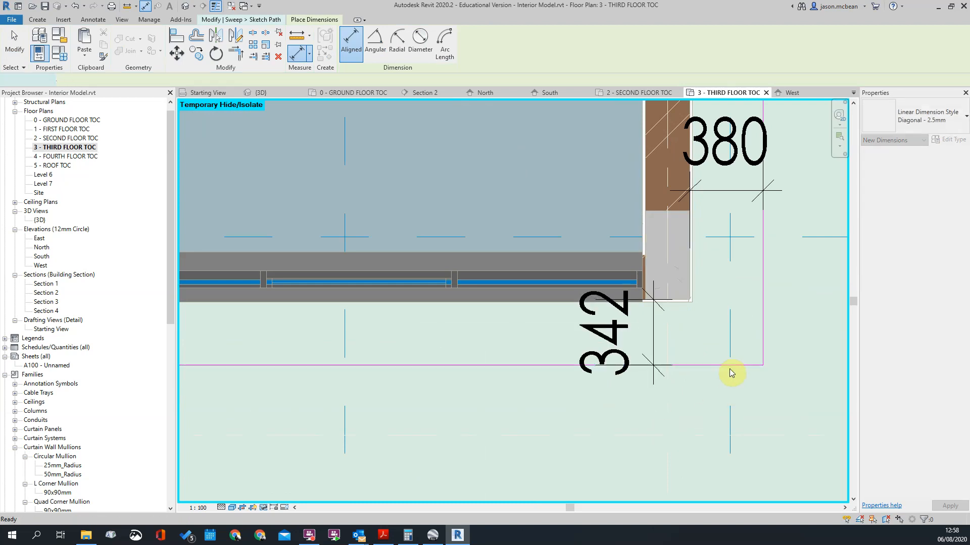
key("Escape")
left_click(729, 371)
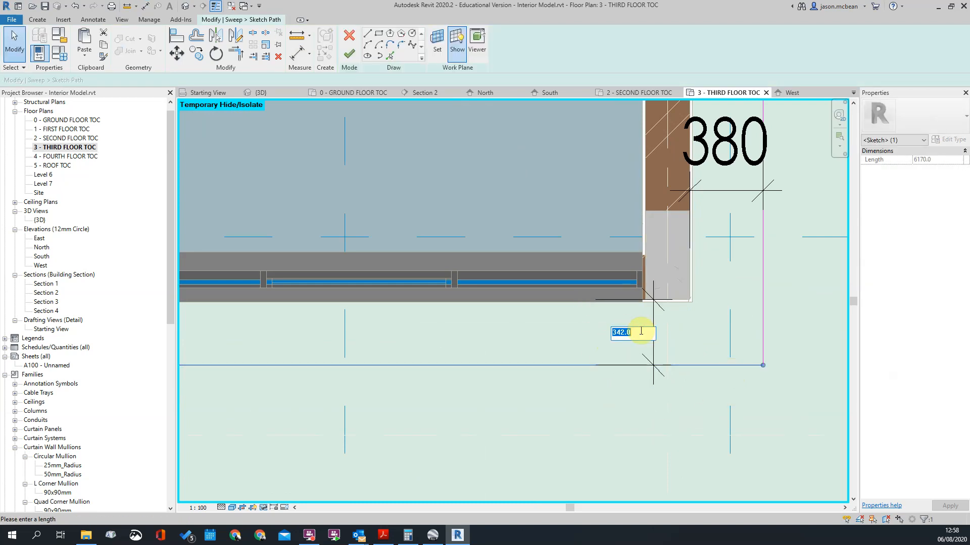
key("Return")
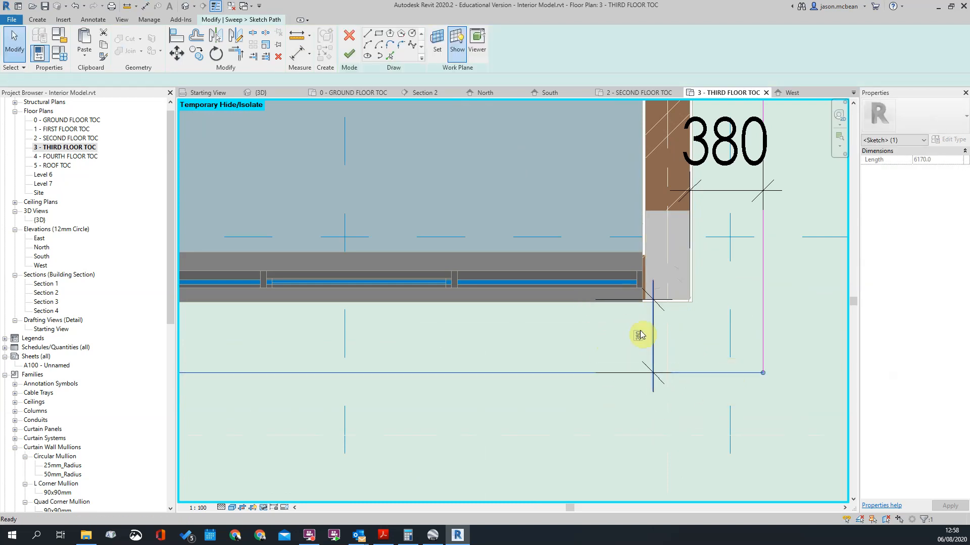
Step: Dimension the distance from the column in the right wing's courtyard-side wall to the path line running alongside it
scroll(696, 362, "down", 3)
scroll(614, 320, "up", 3)
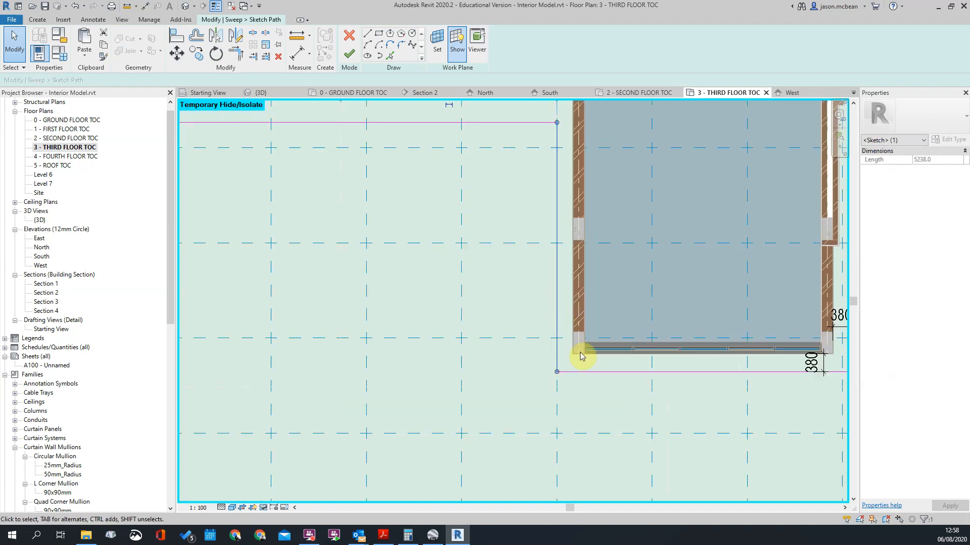
scroll(568, 264, "up", 2)
key("i")
scroll(579, 201, "up", 3)
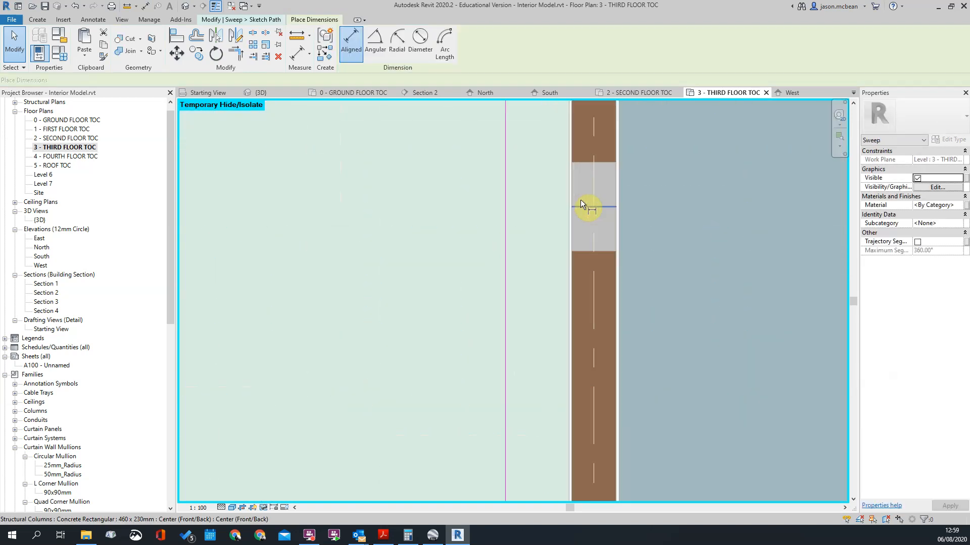
left_click(571, 196)
left_click(505, 203)
left_click(447, 219)
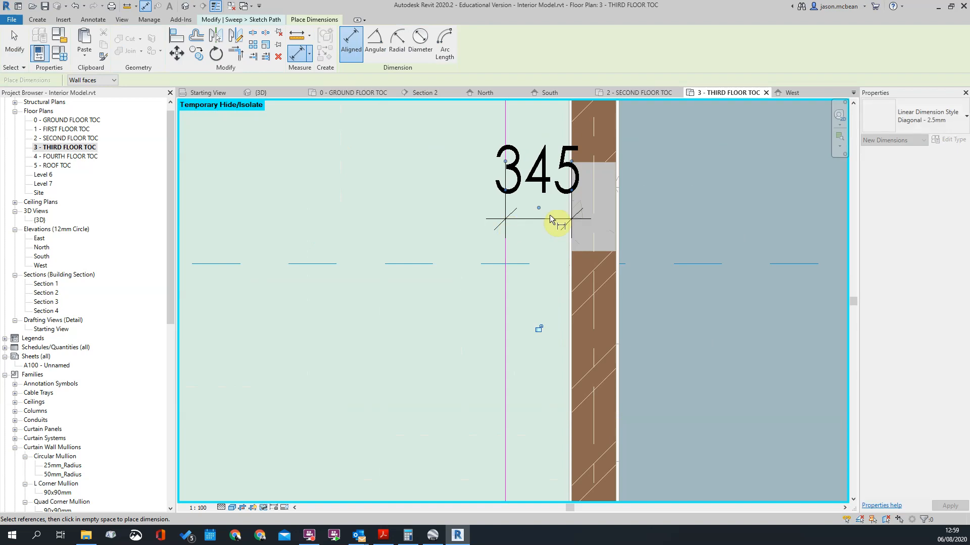
Step: Set the distance between the courtyard-side column and the adjacent path line to 380 mm
key("Escape")
scroll(549, 216, "down", 2)
left_click(528, 219)
type("380")
key("Return")
Step: Delete the 380 mm check dimensions between the path lines and the right wing's columns
left_click(561, 248)
scroll(561, 250, "down", 3)
left_click(554, 234)
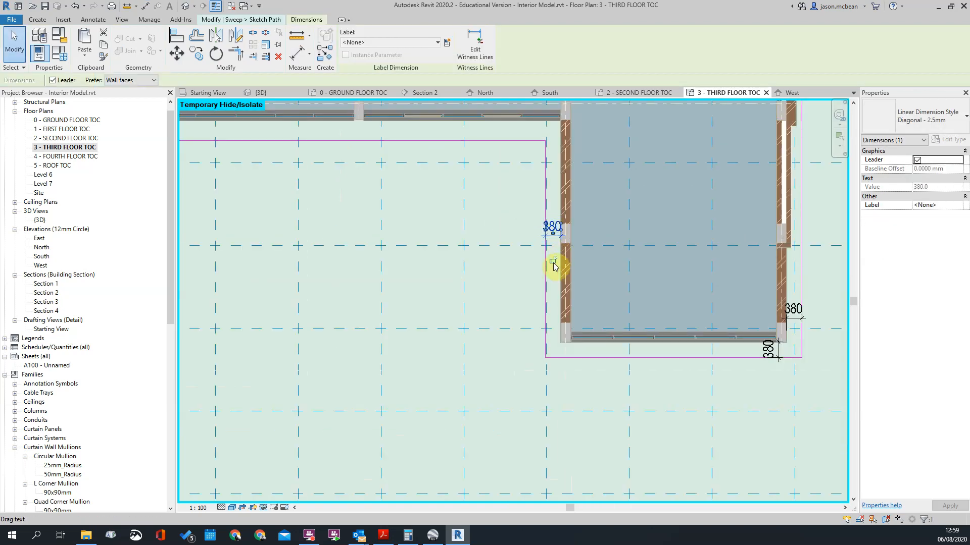
key("Escape")
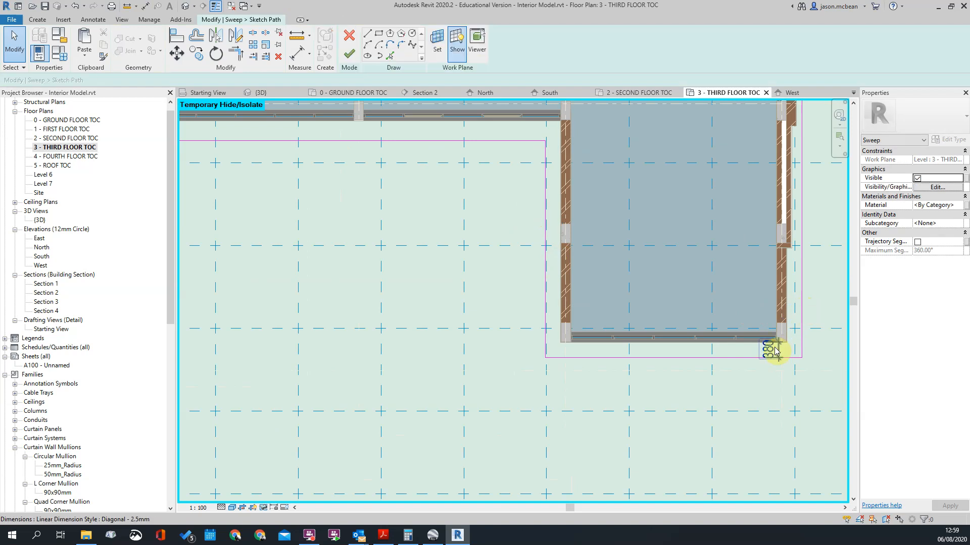
scroll(757, 361, "down", 3)
scroll(677, 238, "up", 2)
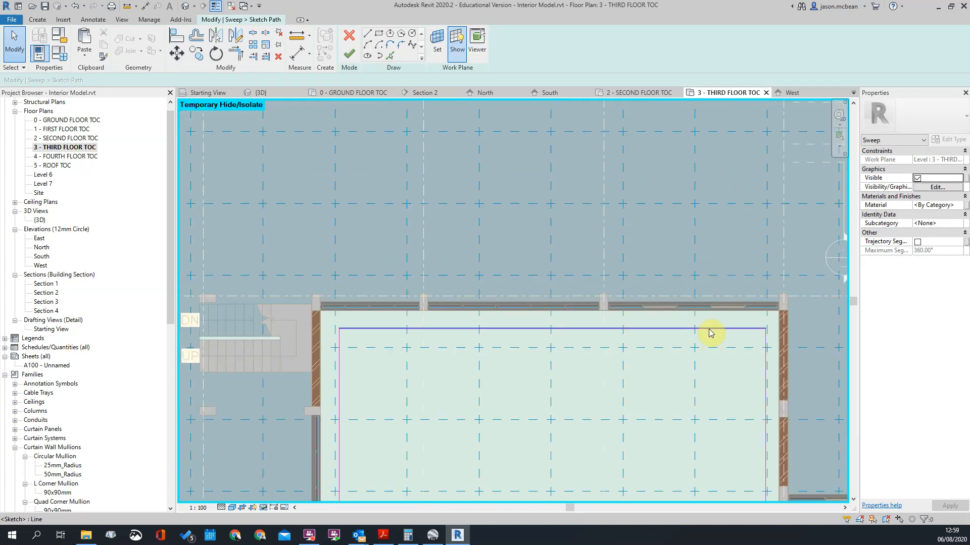
Step: Set the distance from the corner column's face to the path line along the courtyard's rear wall to 380 mm
left_click(698, 330)
scroll(338, 330, "up", 2)
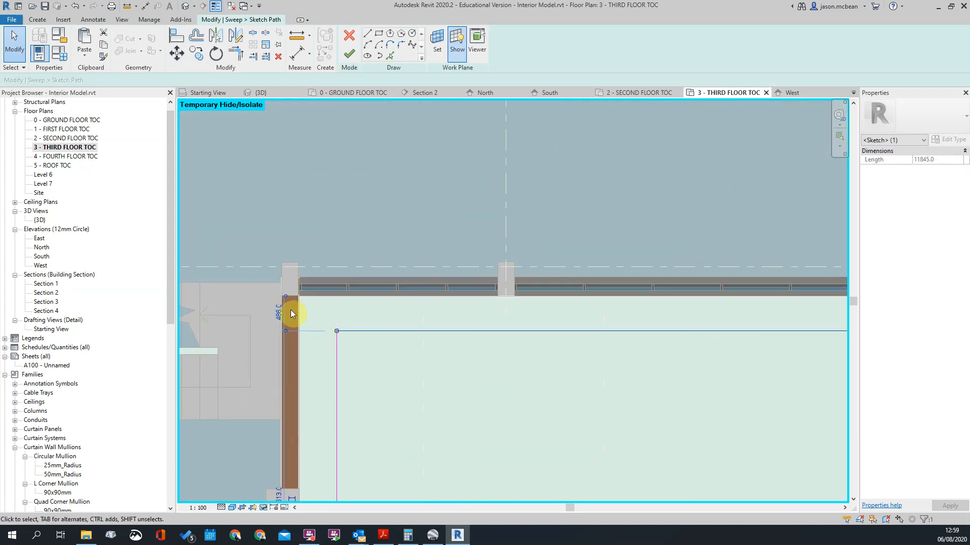
scroll(290, 294, "up", 3)
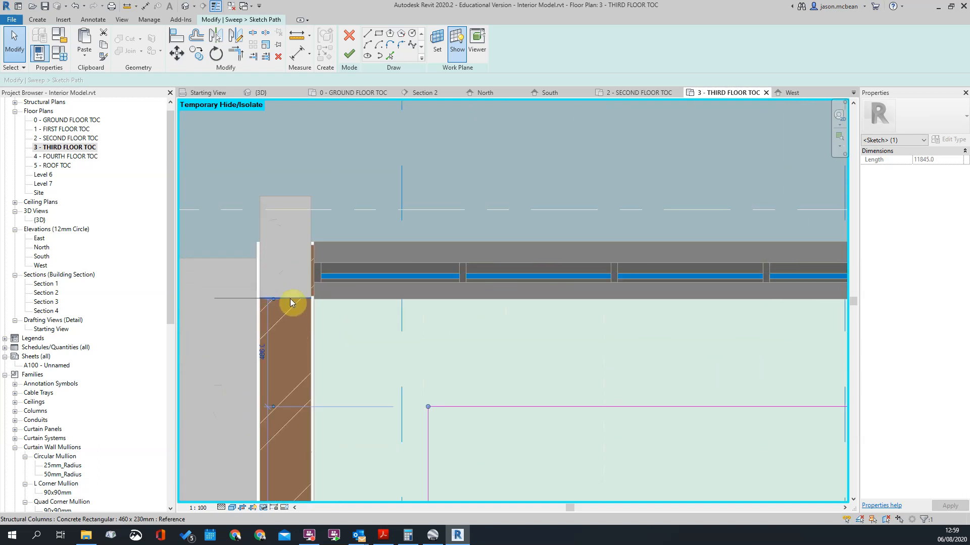
type("80")
key("Return")
scroll(438, 337, "down", 5)
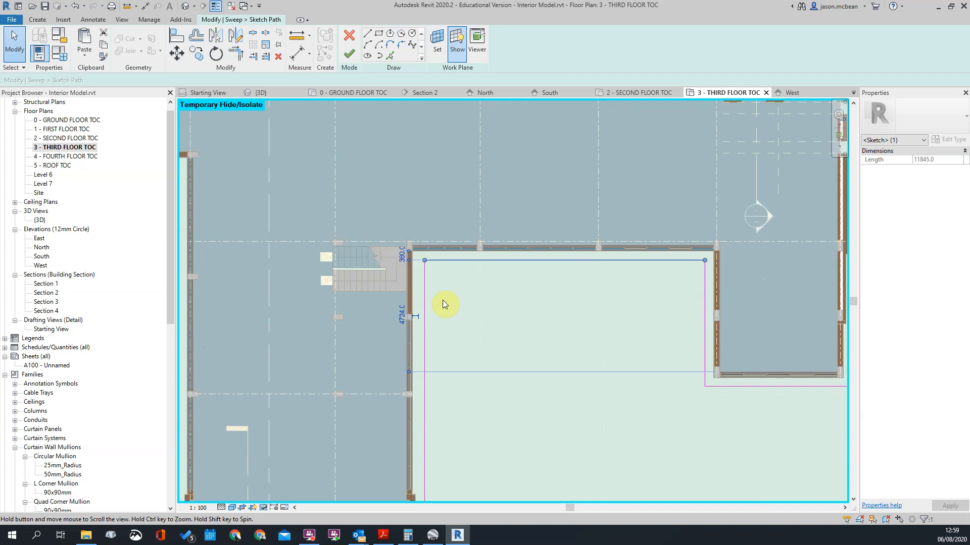
Step: Set the distance from the left wing's courtyard-side column face to the path's long line beside it to 380 mm
scroll(434, 273, "down", 3)
key("Escape")
scroll(427, 342, "up", 5)
left_click(420, 348)
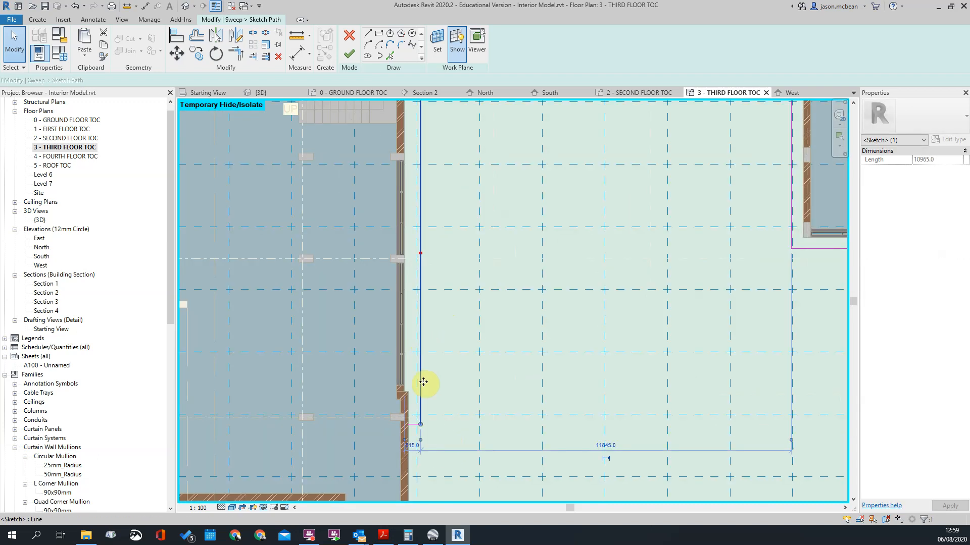
scroll(418, 423, "up", 2)
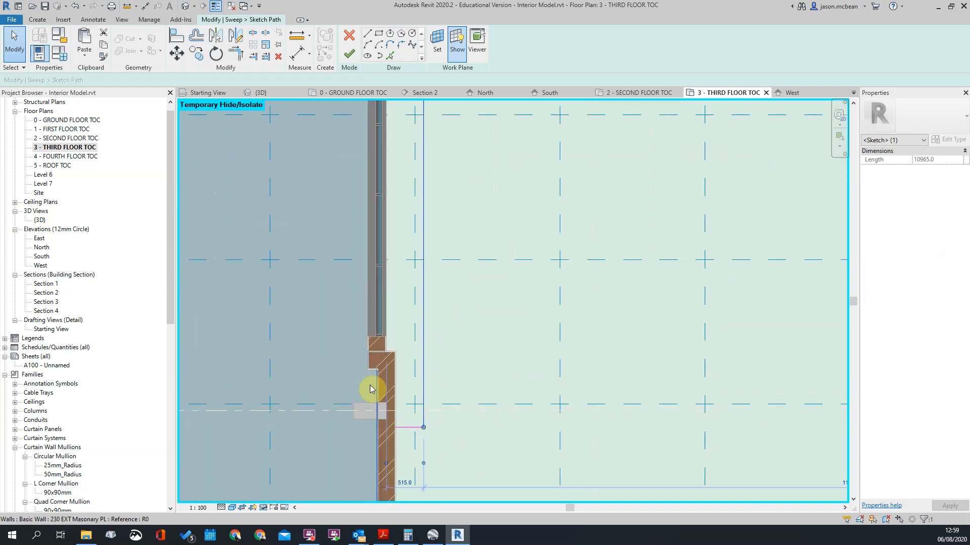
scroll(396, 405, "up", 2)
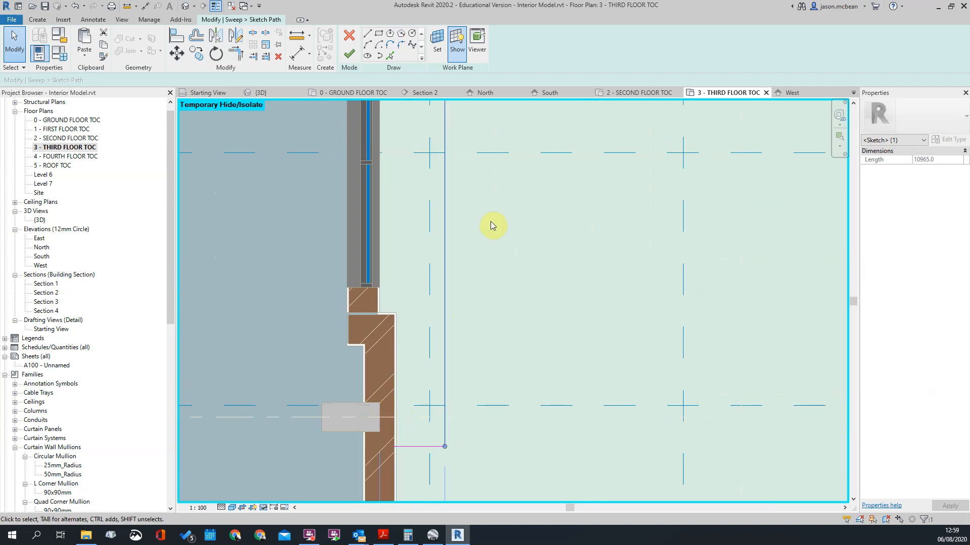
scroll(490, 222, "down", 4)
scroll(478, 328, "up", 3)
scroll(446, 344, "up", 1)
left_click(447, 338)
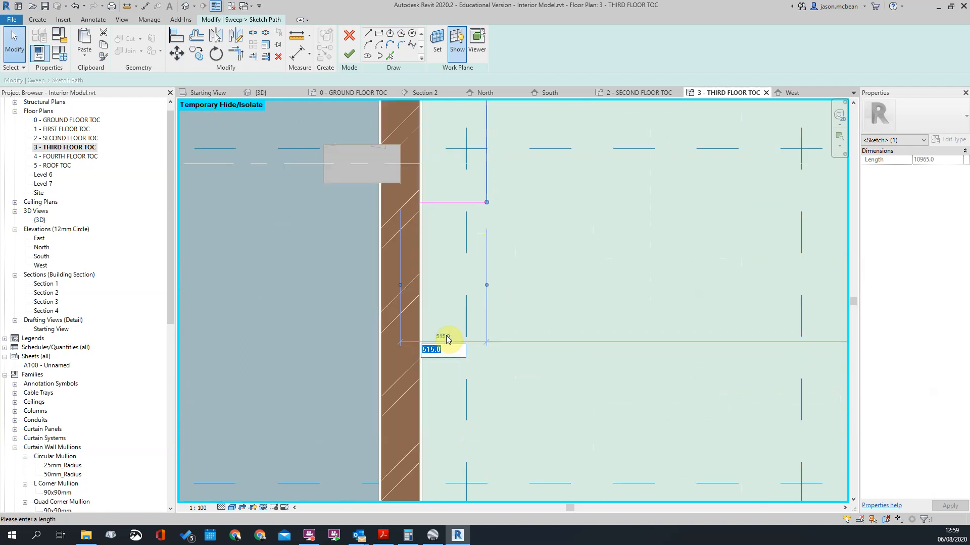
type("380")
key("Return")
Step: Finish the path sketch and complete the sweep with the adjusted path
scroll(450, 333, "down", 5)
scroll(392, 224, "up", 4)
scroll(454, 353, "down", 2)
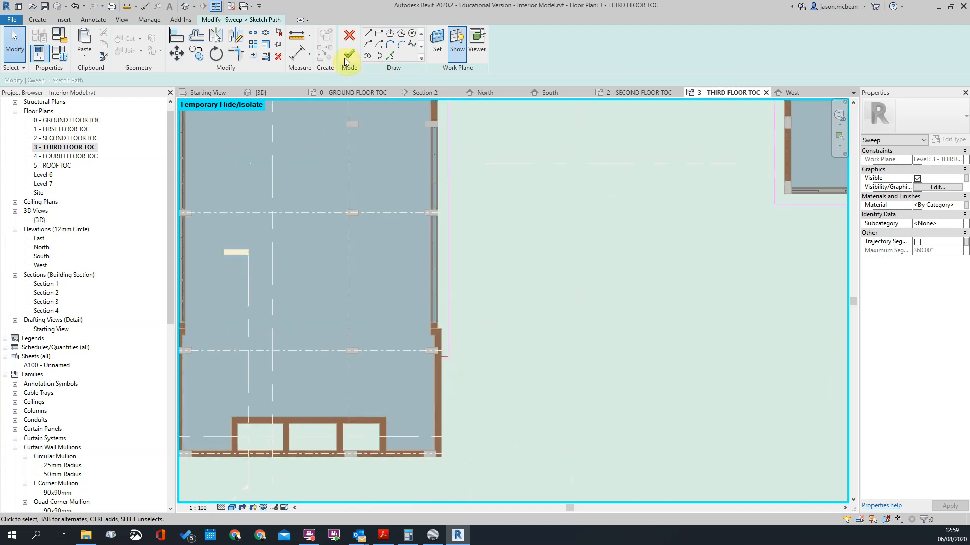
scroll(518, 281, "down", 3)
scroll(527, 273, "up", 2)
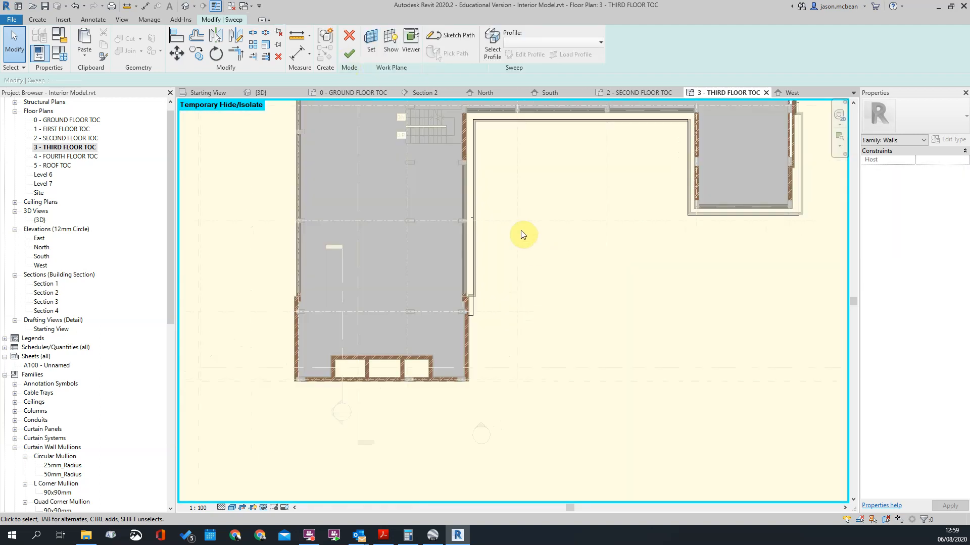
left_click(630, 322)
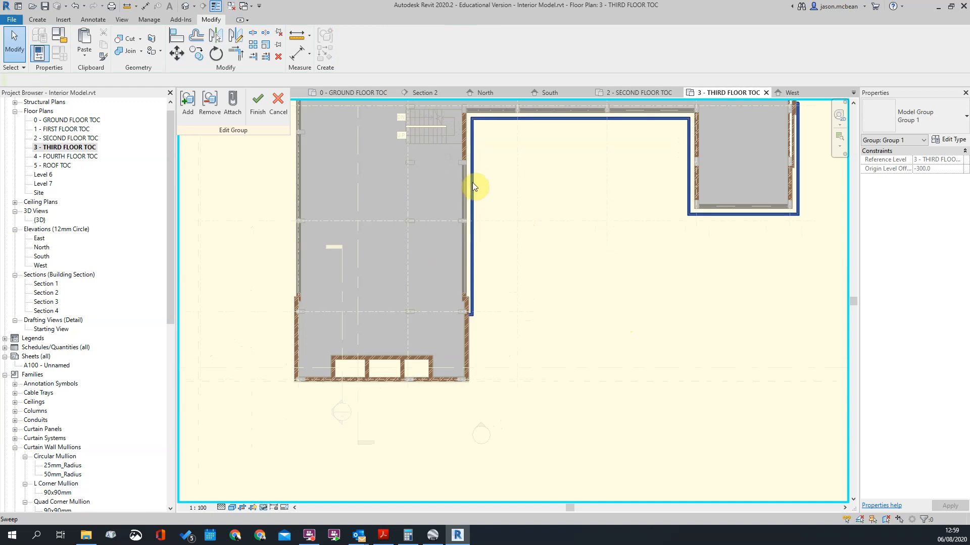
Step: Show the facade band in the 3D view and finish editing its model group
left_click(185, 6)
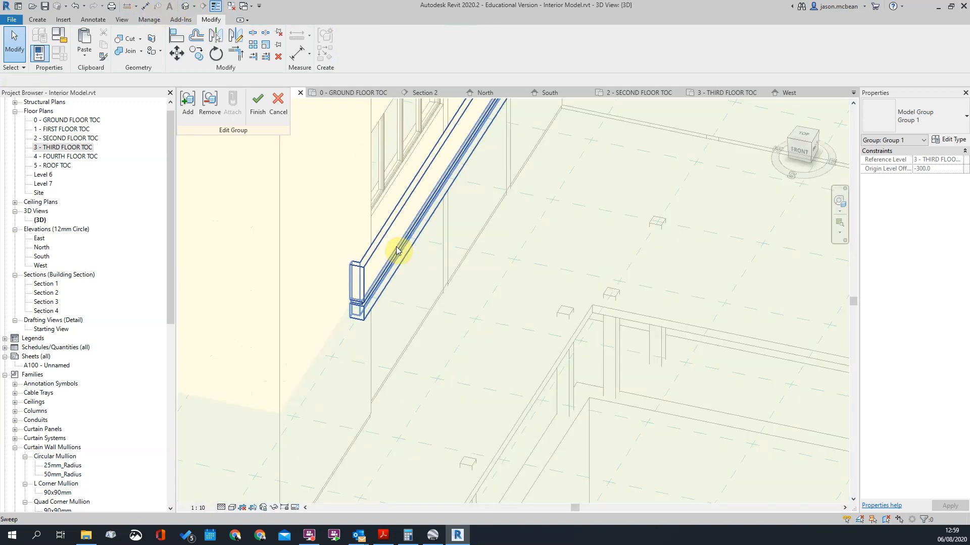
scroll(402, 249, "down", 3)
middle_click_drag(497, 283, 562, 249, "shift")
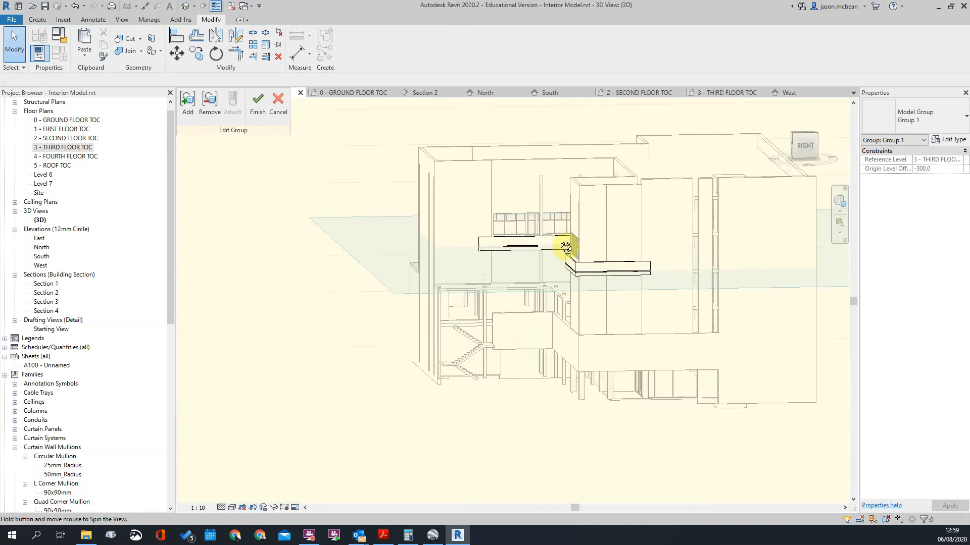
scroll(588, 248, "up", 5)
middle_click_drag(584, 281, 556, 278, "shift")
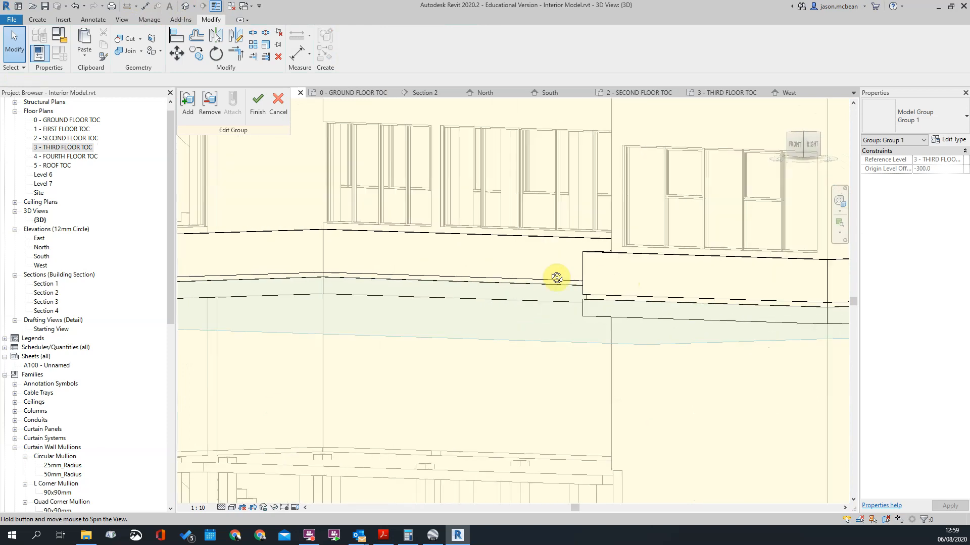
scroll(538, 266, "down", 10)
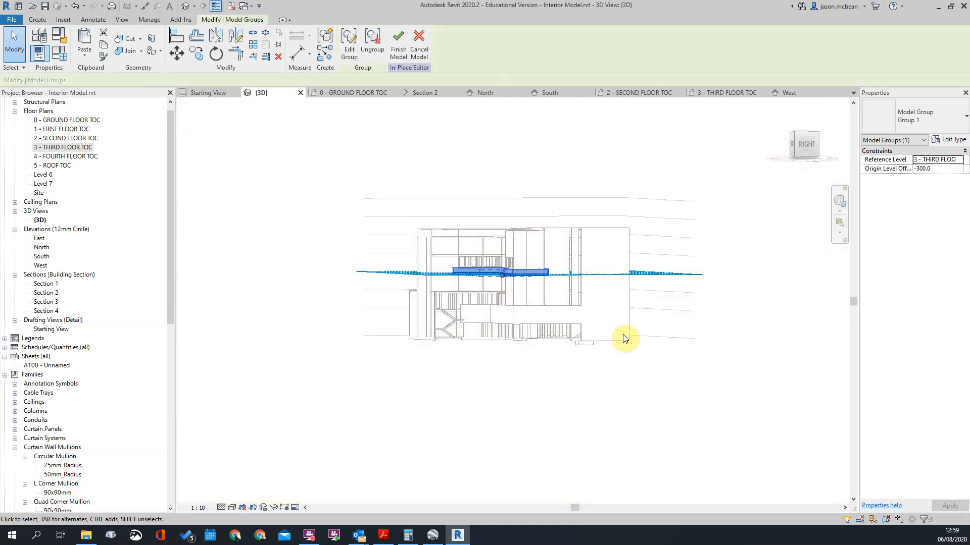
scroll(481, 228, "up", 3)
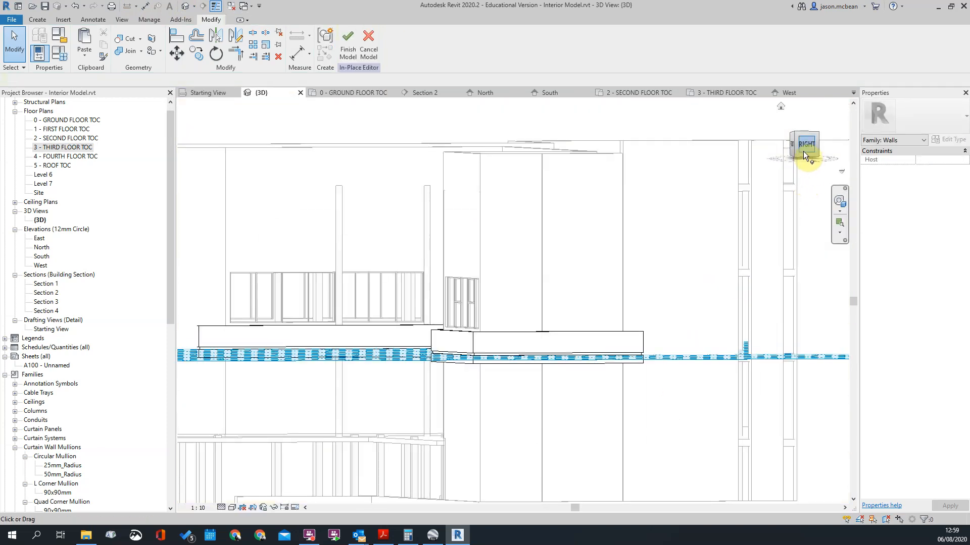
Step: Orient the 3D view to the top-front-right corner and switch it to perspective projection
left_click(803, 150)
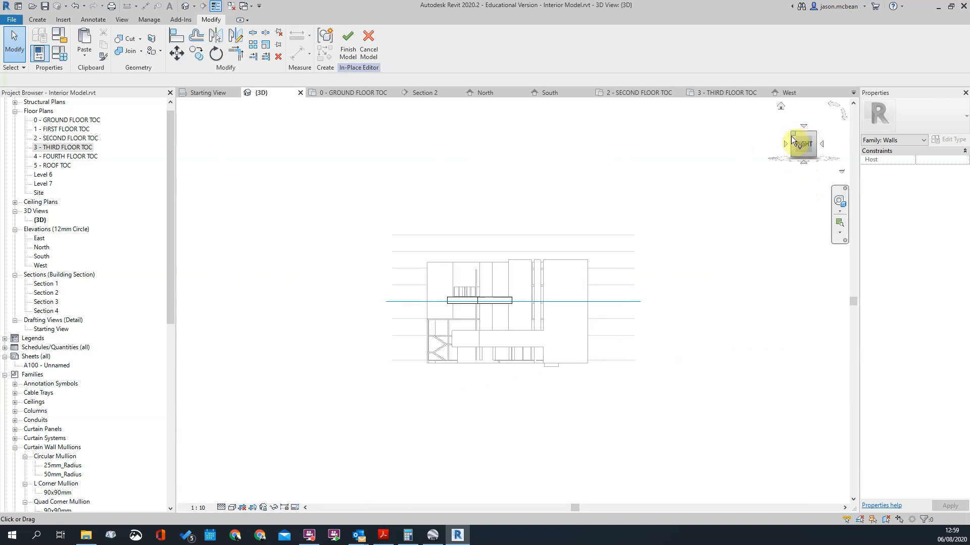
left_click(794, 135)
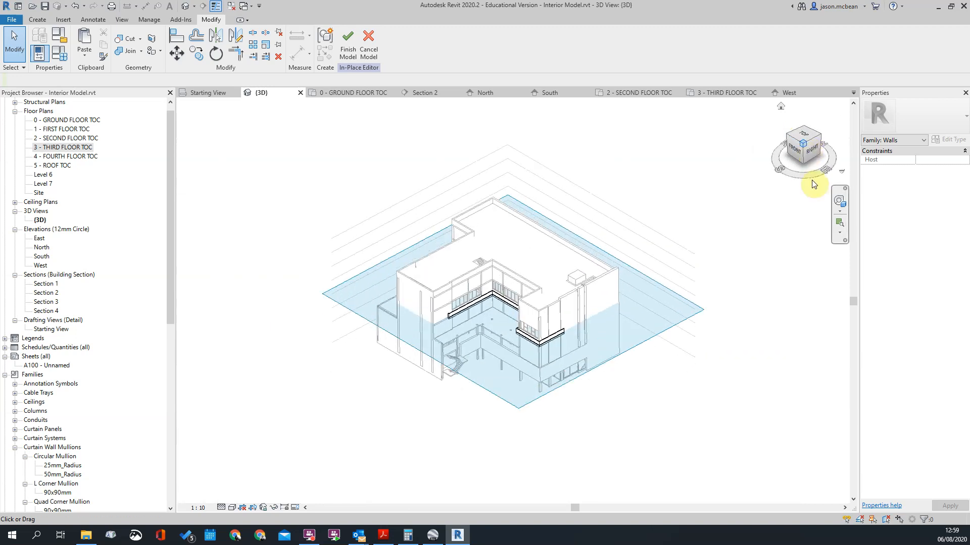
right_click(805, 158)
left_click(833, 207)
scroll(580, 335, "up", 5)
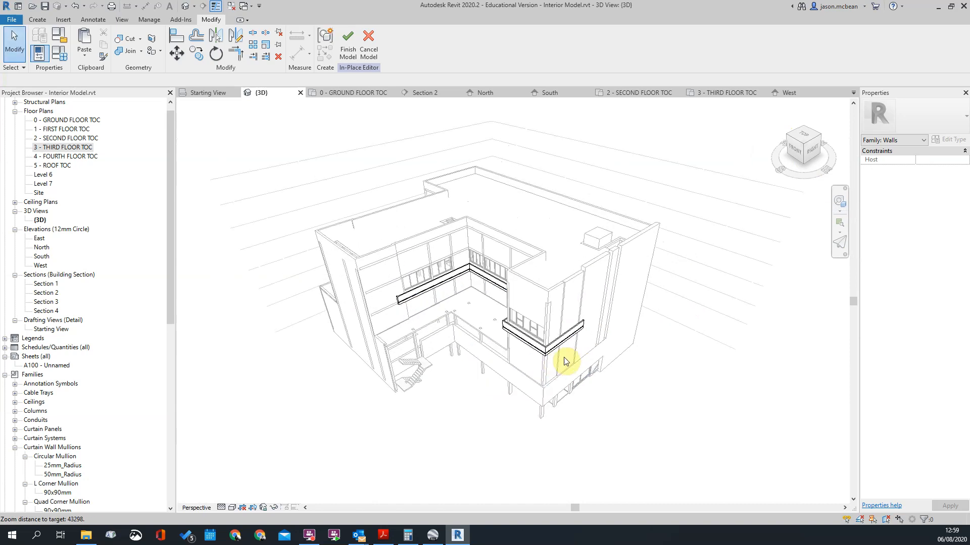
Step: Inspect the facade band around the building's corner and finish the in-place model
middle_click_drag(635, 433, 615, 332, "shift")
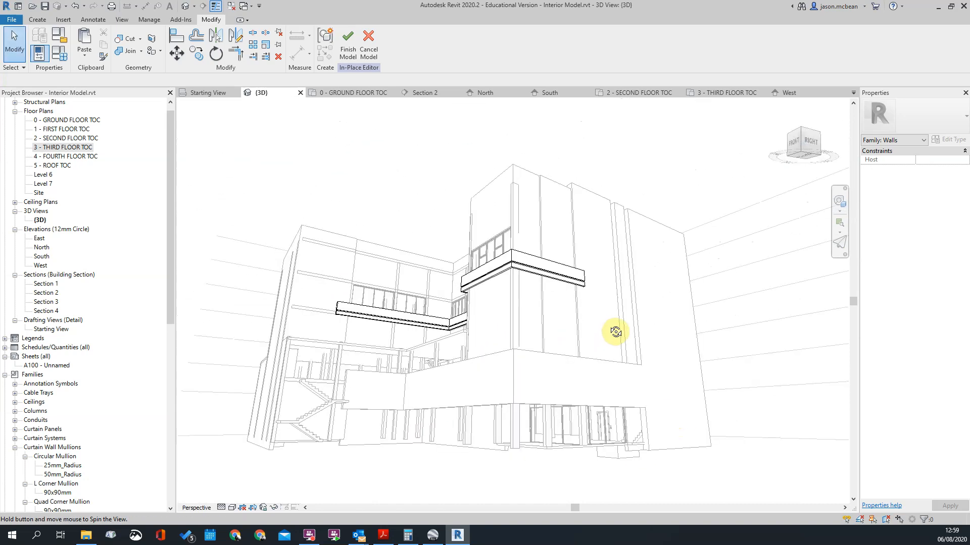
middle_click_drag(633, 370, 701, 431, "shift")
scroll(688, 328, "up", 6)
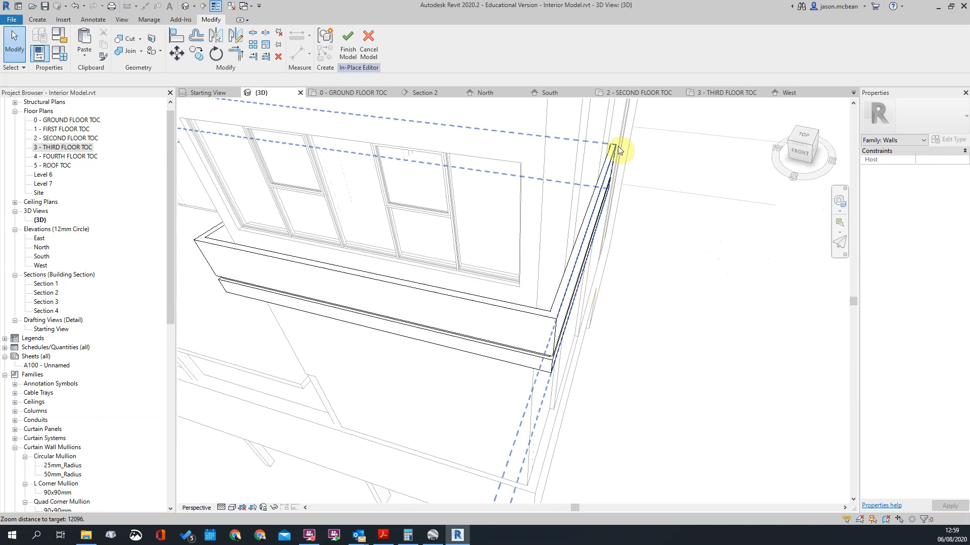
scroll(607, 144, "down", 3)
middle_click_drag(484, 233, 310, 197, "shift")
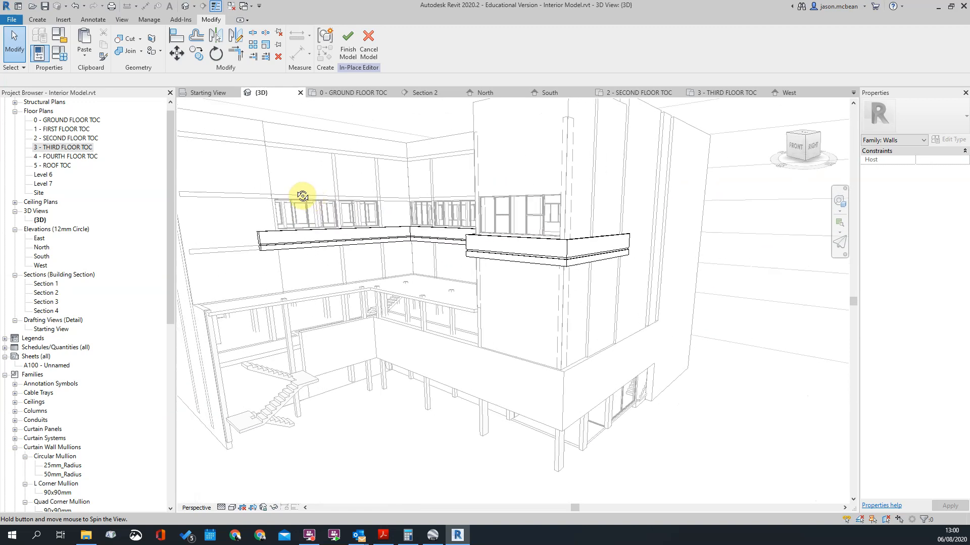
scroll(314, 209, "down", 5)
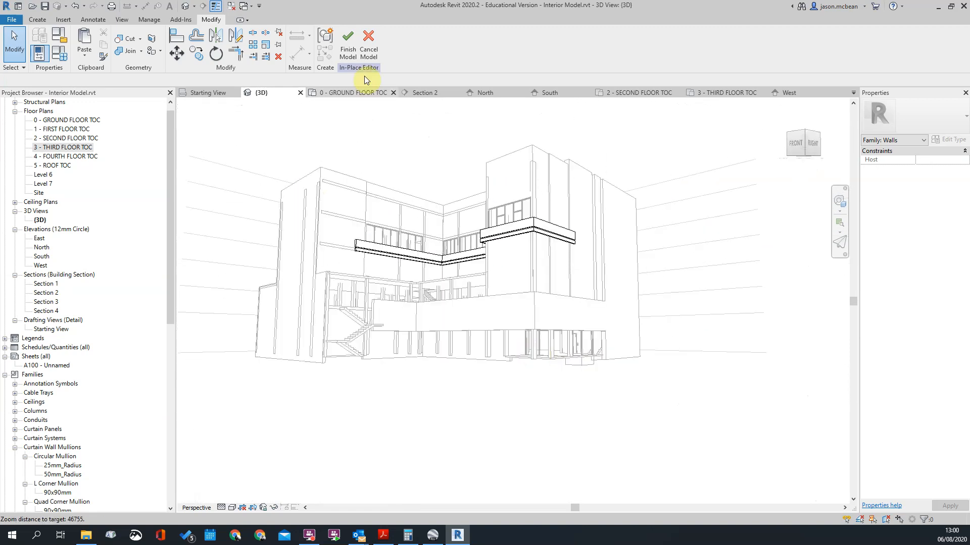
left_click(349, 45)
middle_click_drag(689, 310, 596, 427, "shift")
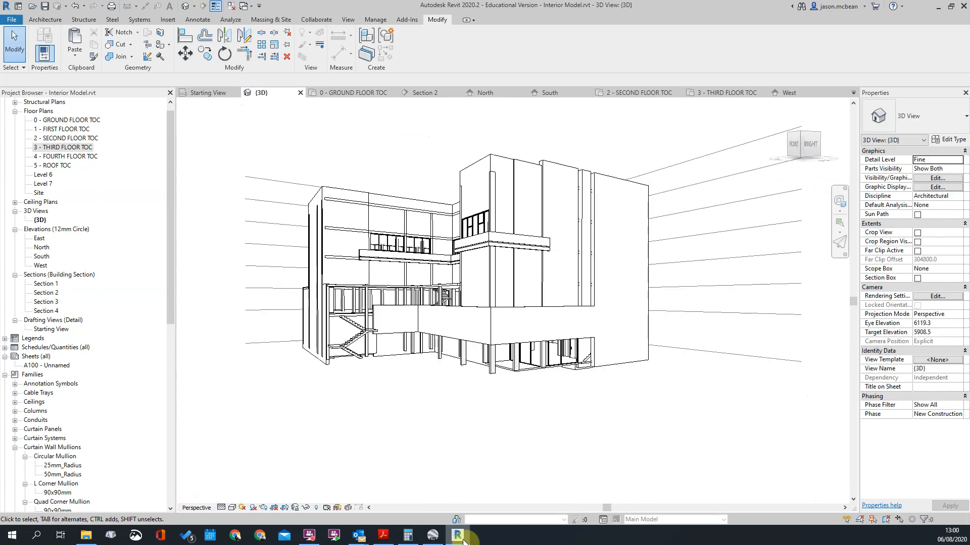
Step: Switch to Google Earth to check the real building's street view facade, and return to Revit's 3D view of the band
left_click(436, 537)
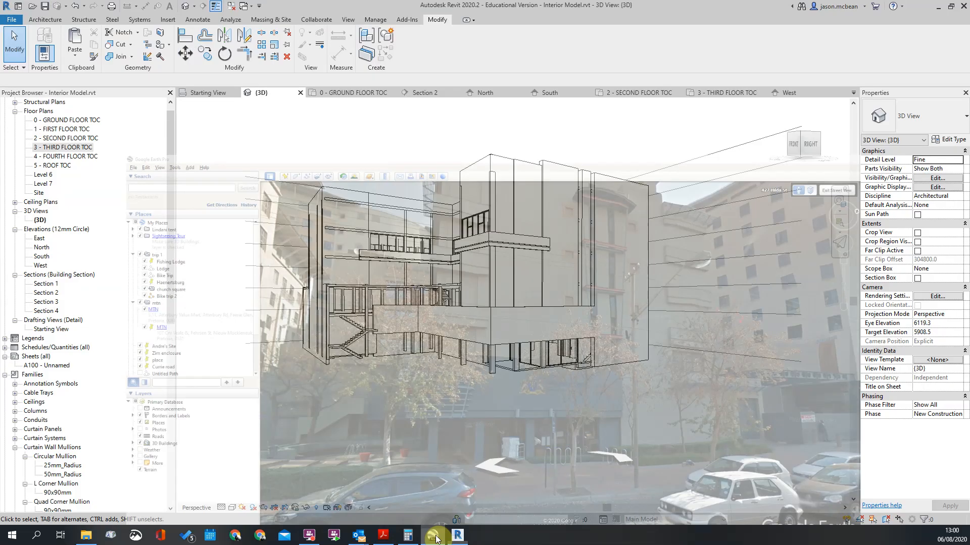
scroll(422, 223, "up", 5)
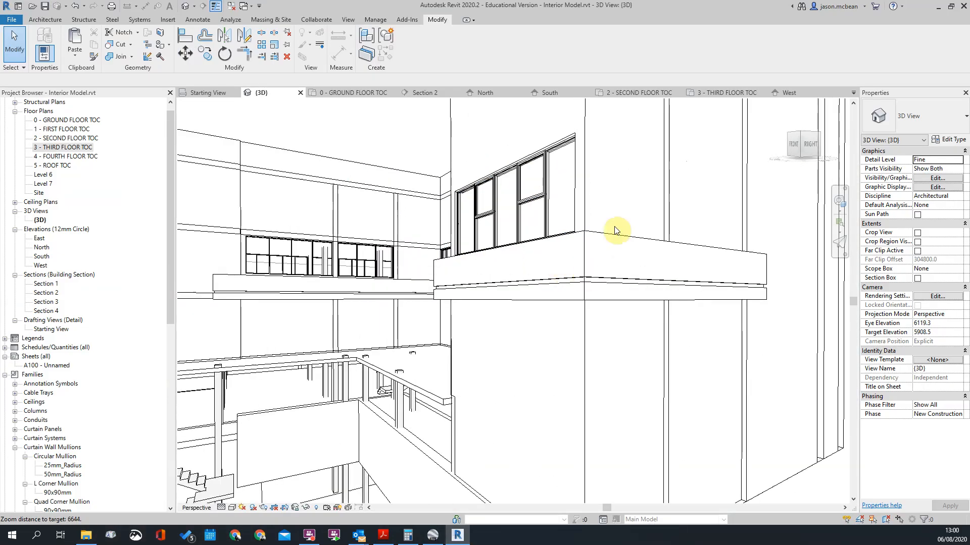
scroll(595, 241, "up", 1)
Step: Select the third-floor facade band and open it for in-place editing
left_click(552, 278)
scroll(560, 283, "down", 4)
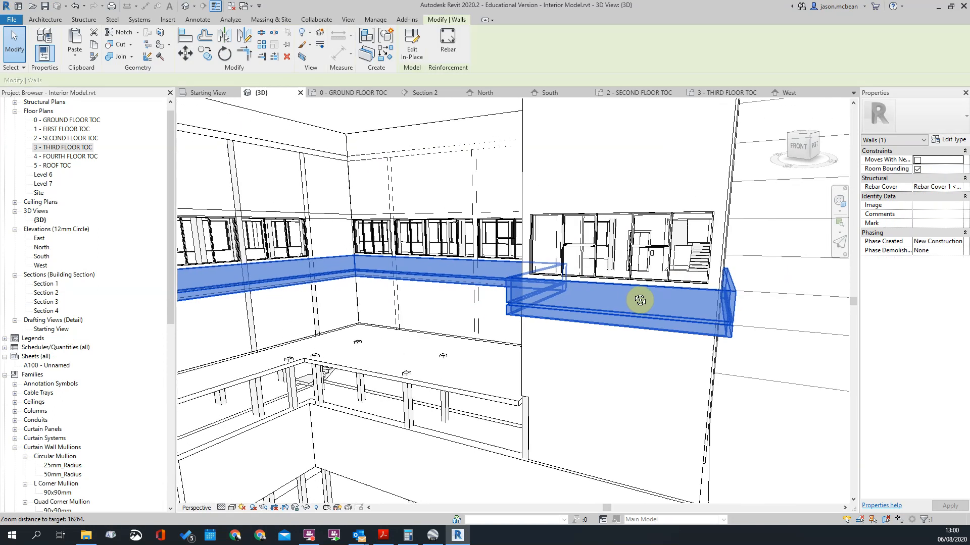
scroll(529, 339, "up", 3)
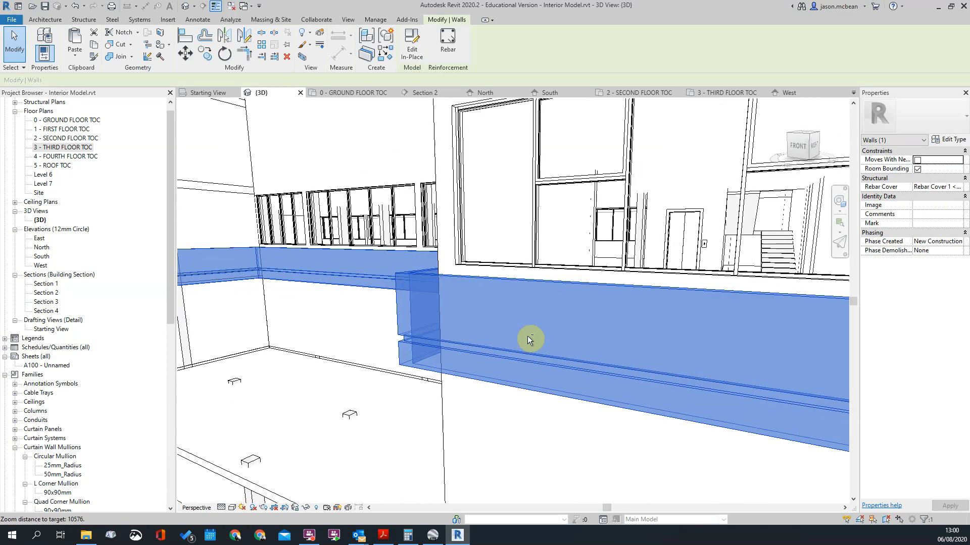
middle_click_drag(527, 335, 500, 298, "shift")
scroll(493, 303, "down", 4)
scroll(499, 164, "up", 2)
left_click(405, 45)
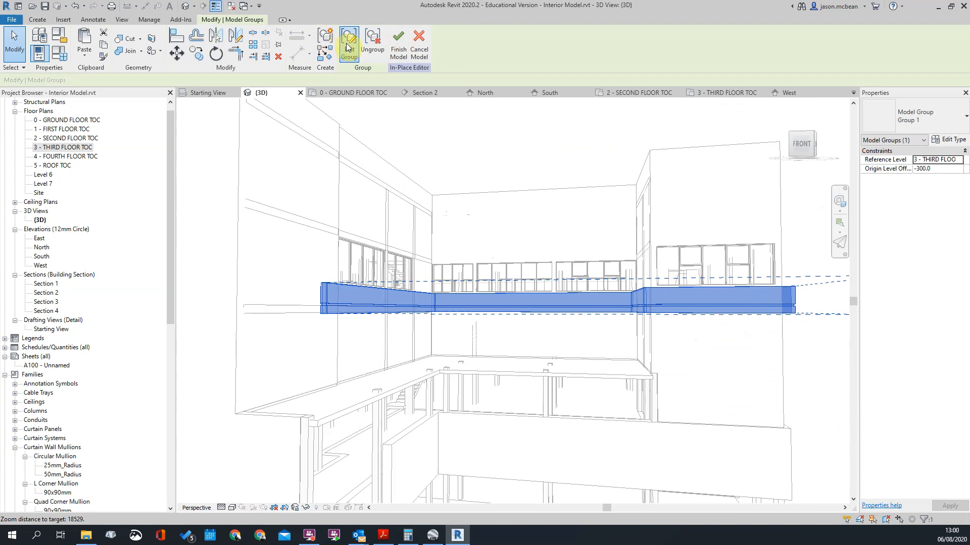
Step: Open the band's model group and the sweep inside it for editing
left_click(347, 47)
scroll(343, 285, "up", 3)
left_click(340, 283)
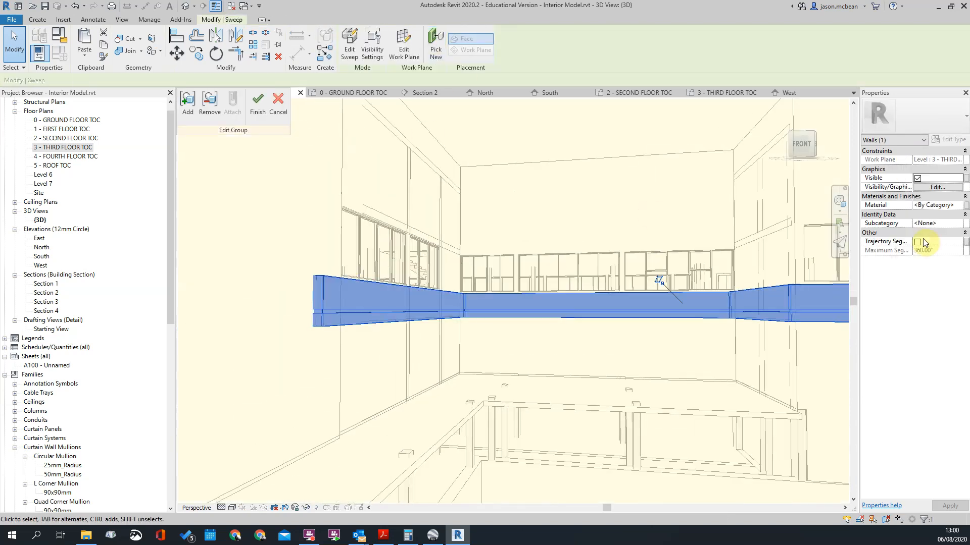
left_click(346, 35)
scroll(420, 307, "up", 3)
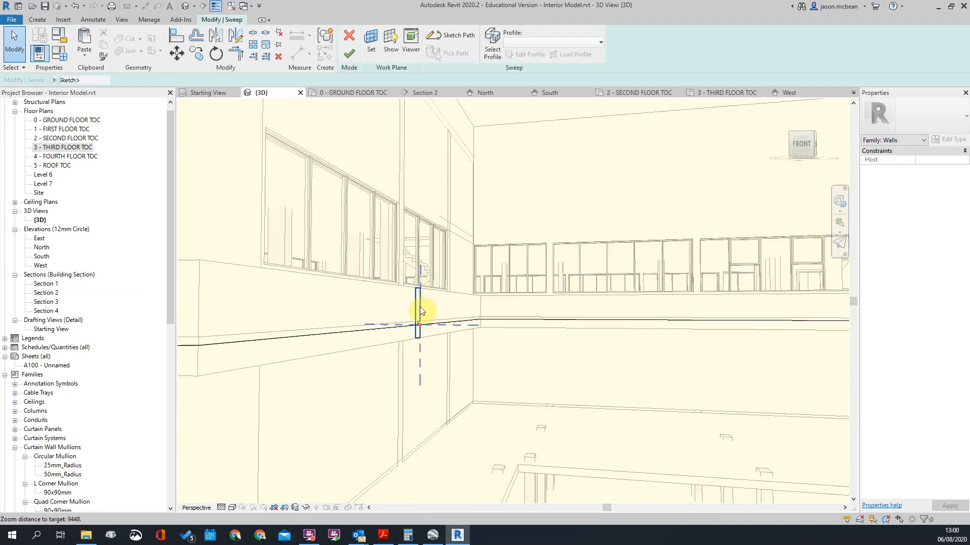
Step: Open the sweep's profile sketch and its 850 mm height dimension for editing
left_click(528, 54)
scroll(428, 292, "up", 3)
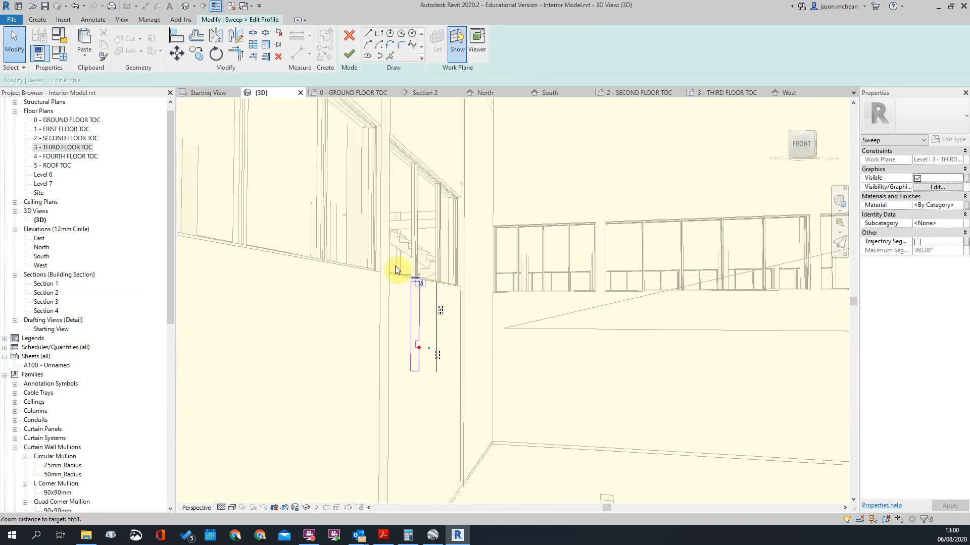
scroll(401, 269, "up", 2)
double_click(453, 343)
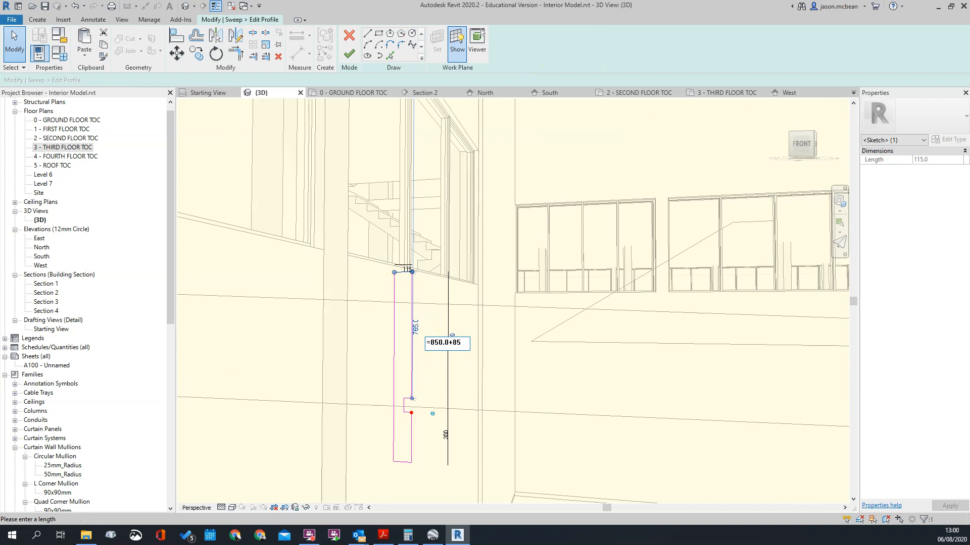
Step: Set the profile's 850 mm height dimension to 850+85 mm and finish both the profile sketch and the sweep
left_click(459, 342)
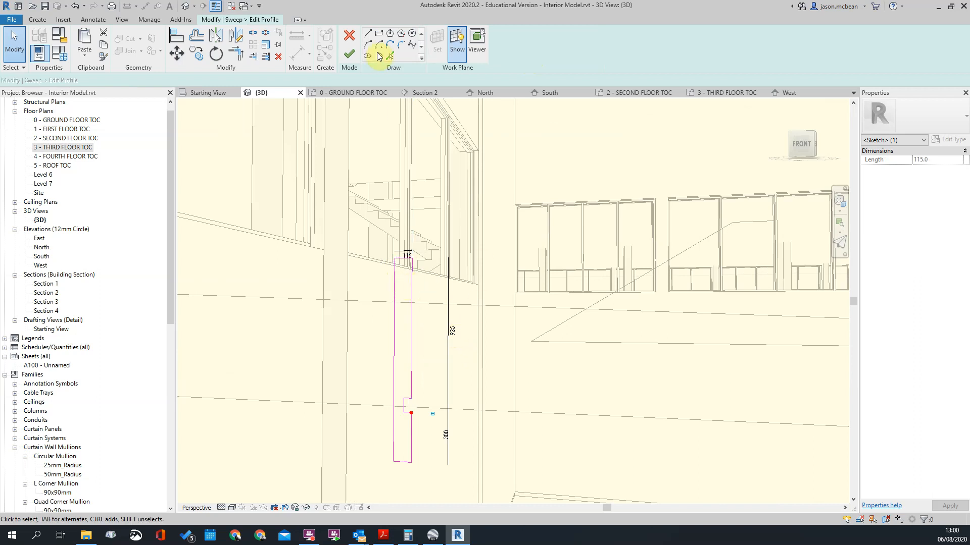
left_click(349, 54)
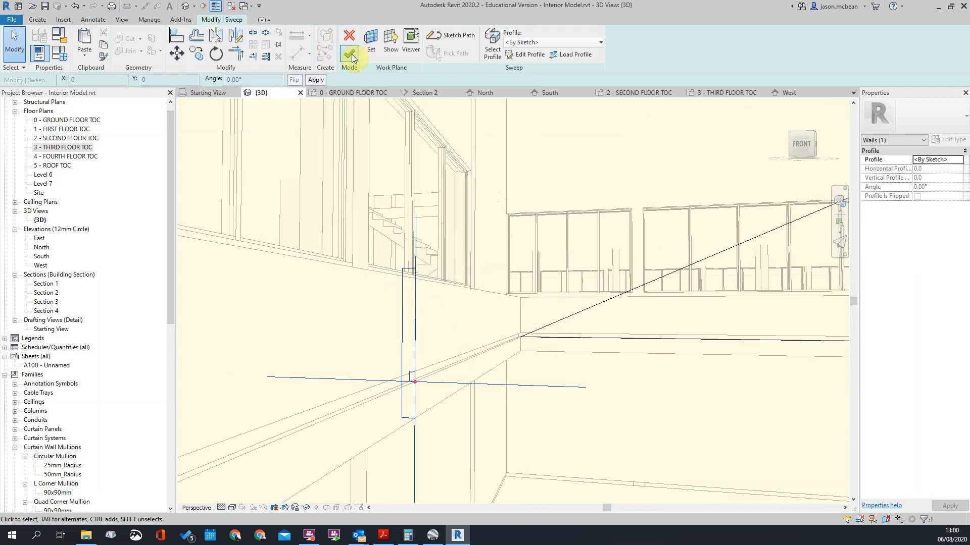
left_click(350, 51)
Step: Inspect the heightened band around the building's corners and ends in the 3D view
scroll(480, 341, "up", 2)
middle_click_drag(533, 317, 368, 321, "shift")
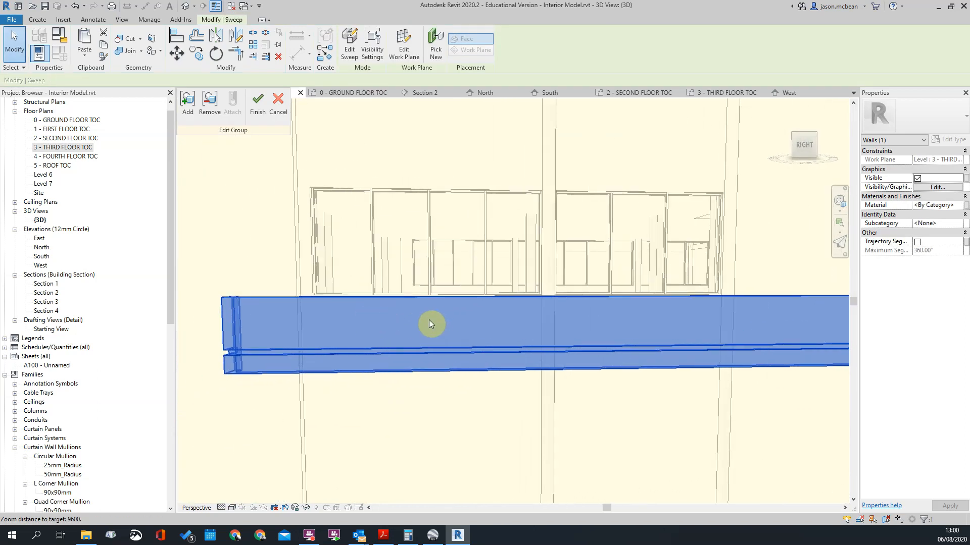
scroll(429, 323, "down", 3)
middle_click_drag(429, 323, 748, 407, "shift")
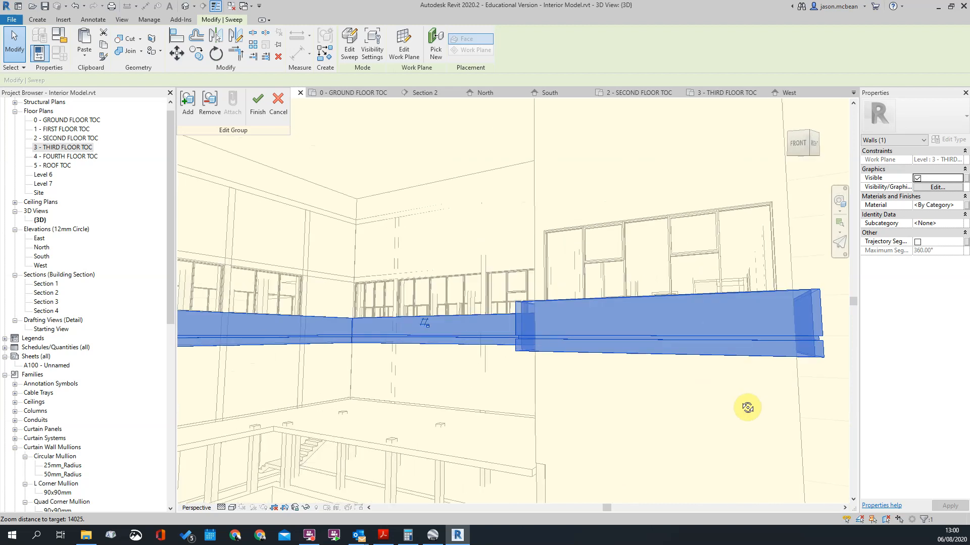
left_click(758, 418)
scroll(559, 319, "down", 2)
middle_click_drag(677, 326, 800, 374, "shift")
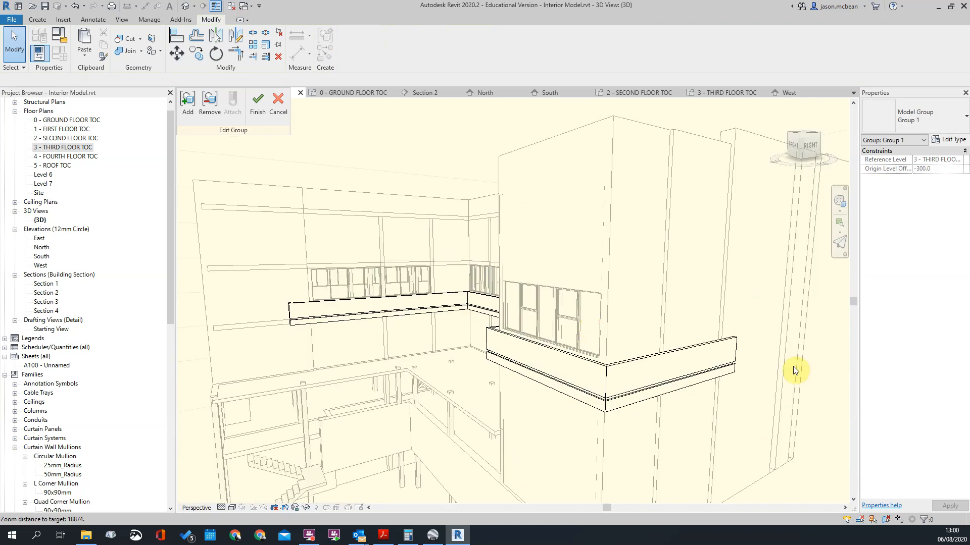
scroll(710, 325, "up", 5)
scroll(721, 357, "down", 3)
middle_click_drag(476, 389, 616, 391, "shift")
scroll(633, 384, "down", 4)
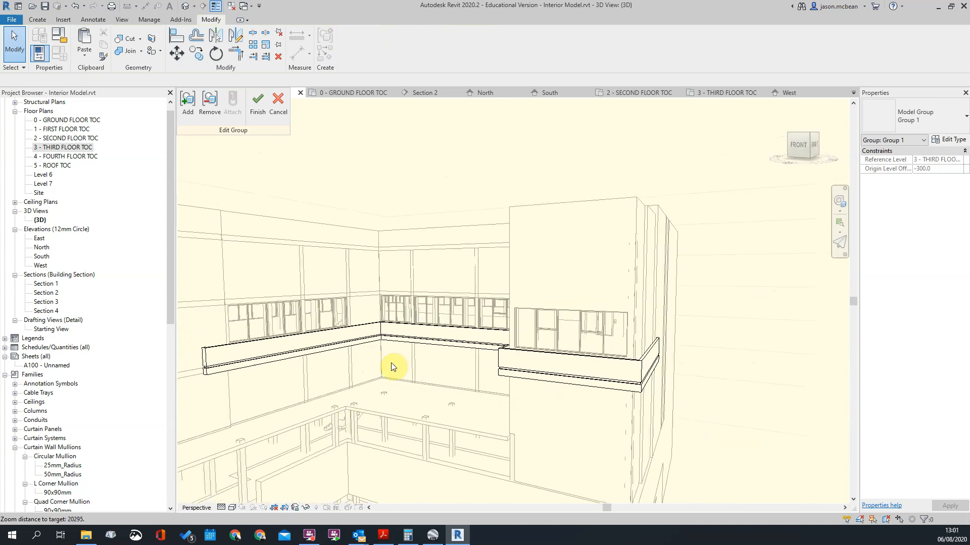
Step: Finish editing the band's model group while staying in the in-place model
left_click(314, 357)
left_click(781, 407)
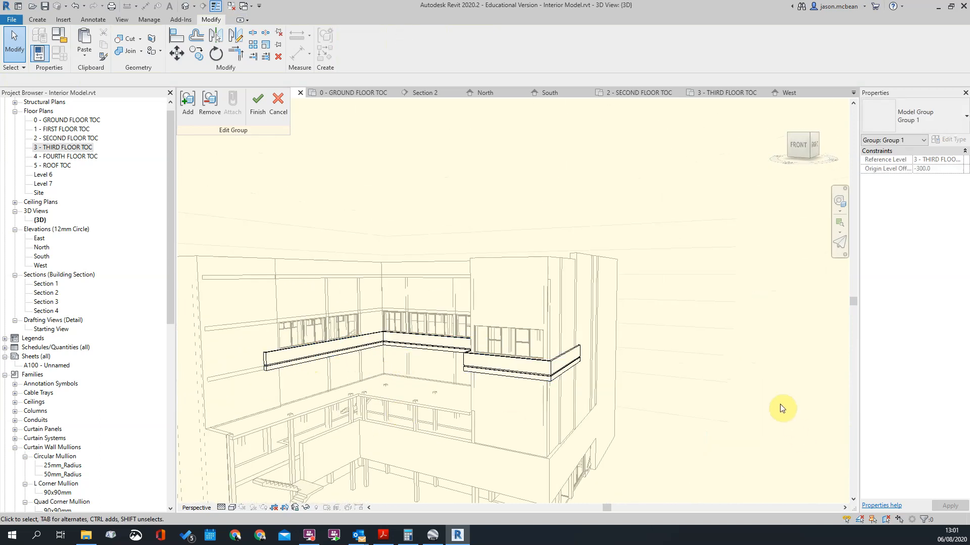
left_click(255, 111)
left_click(656, 242)
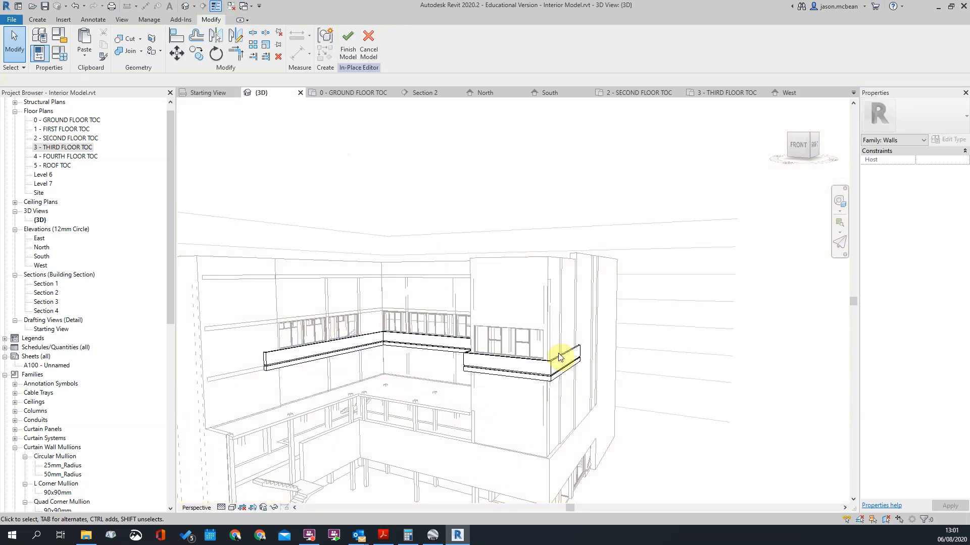
Step: Select the third-floor band group and show it in the South elevation
scroll(509, 350, "up", 2)
left_click(509, 352)
scroll(672, 324, "down", 2)
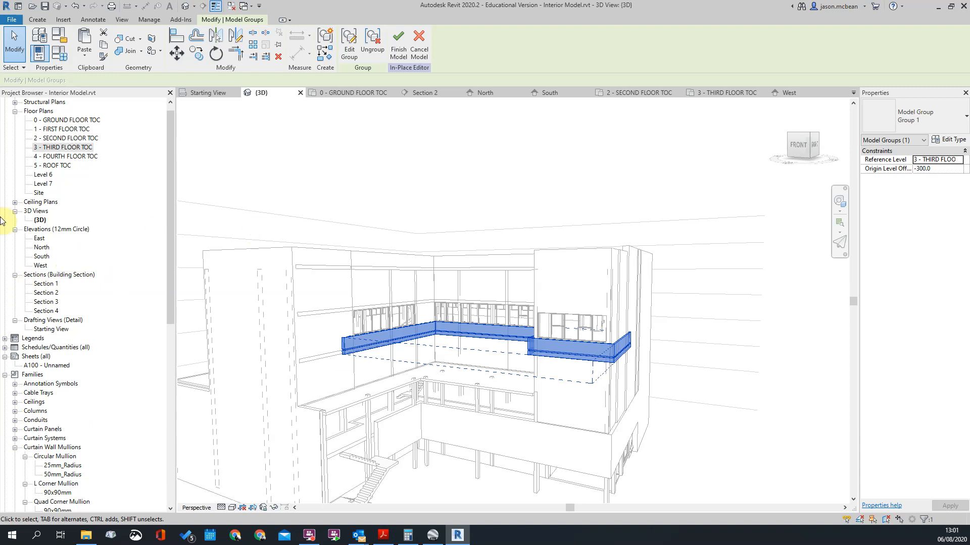
double_click(43, 258)
scroll(781, 297, "down", 3)
middle_click_drag(780, 297, 485, 352)
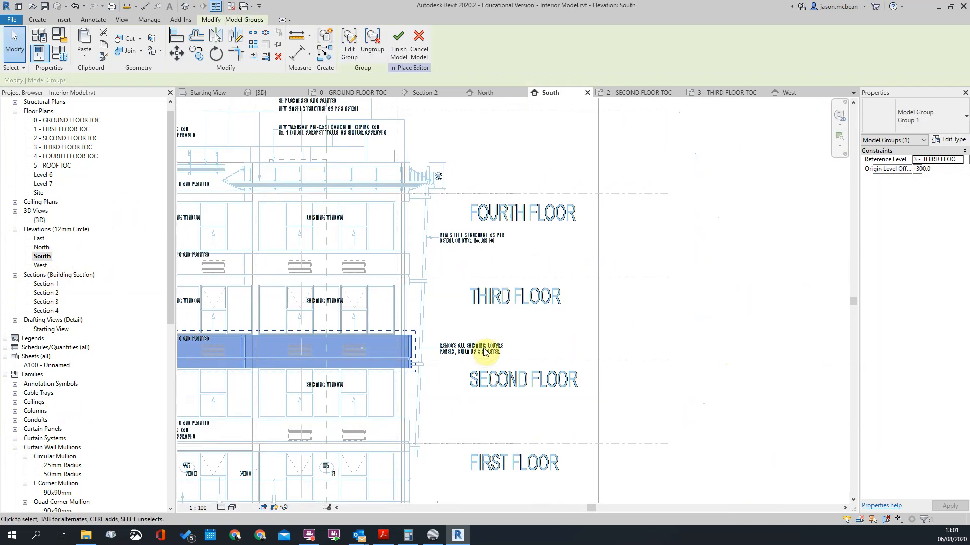
Step: Copy the band group vertically from the third floor level up 3060 mm to the fourth floor level
left_click(196, 53)
left_click(410, 360)
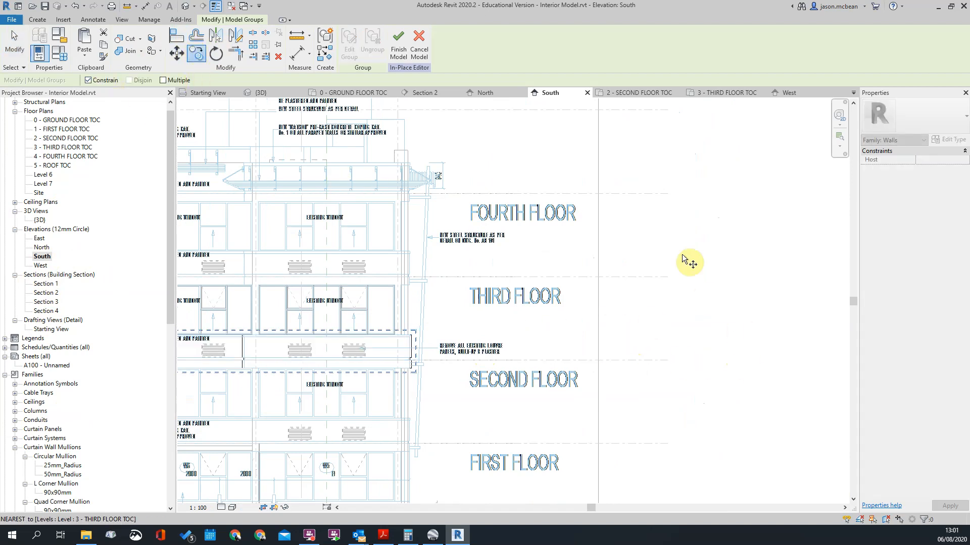
scroll(707, 297, "down", 8)
scroll(371, 281, "up", 2)
scroll(798, 288, "up", 5)
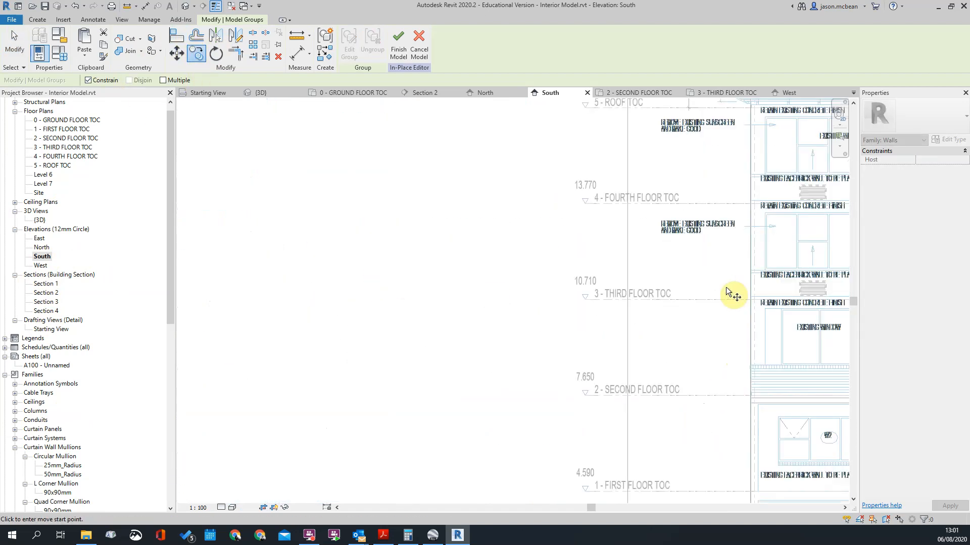
middle_click_drag(693, 358, 373, 286)
scroll(372, 286, "down", 4)
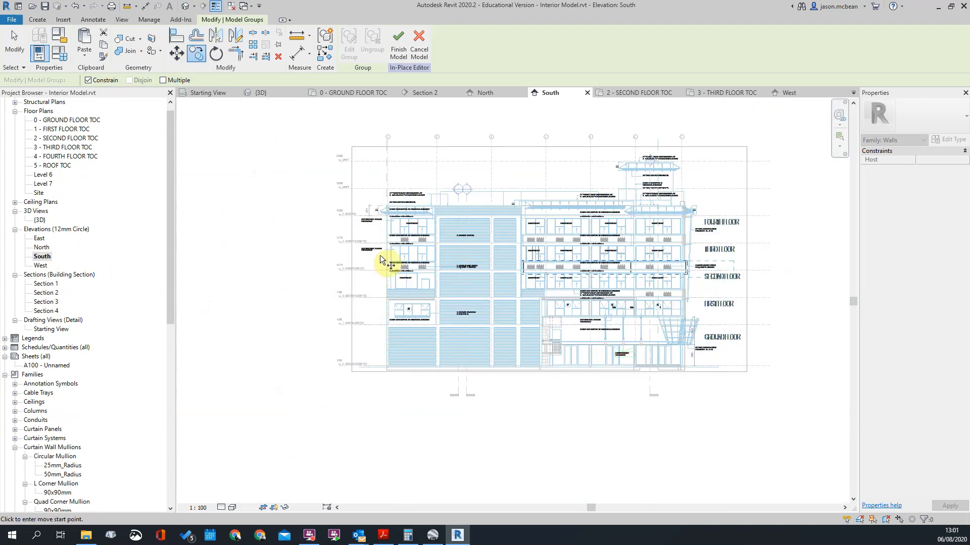
scroll(374, 290, "up", 2)
left_click(371, 286)
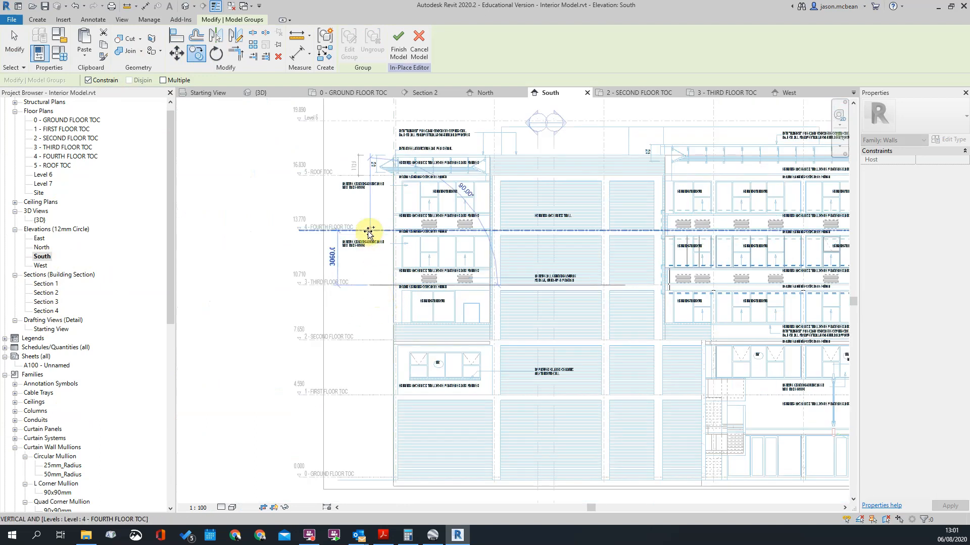
left_click(367, 232)
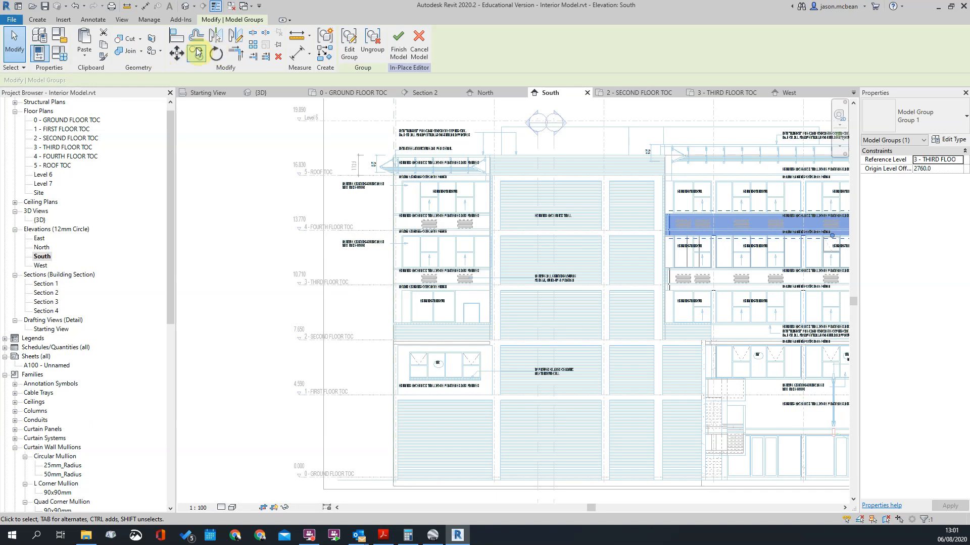
Step: Copy the fourth-floor band group up 3060 mm from the fourth floor level to the roof level
left_click(199, 53)
left_click(368, 231)
scroll(367, 172, "up", 3)
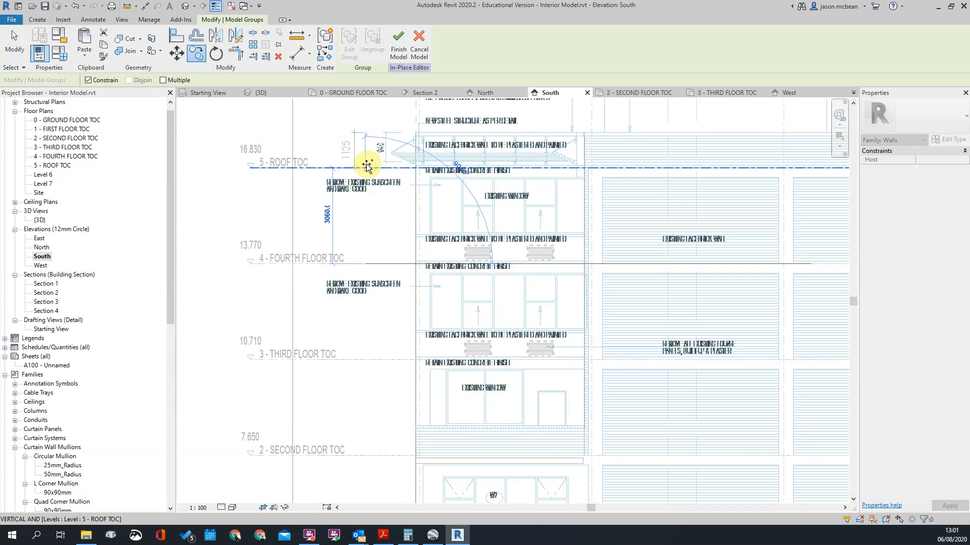
left_click(367, 166)
scroll(336, 263, "down", 4)
left_click(327, 271)
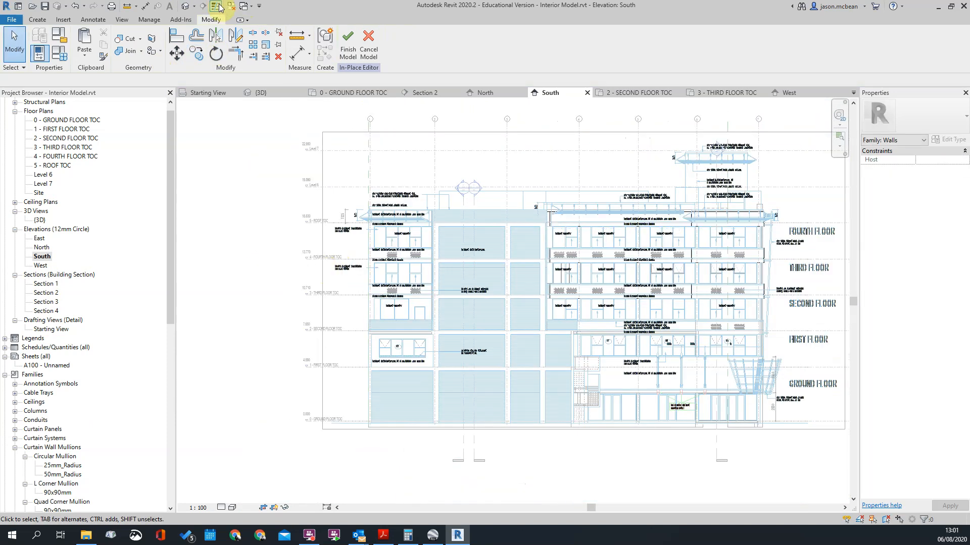
Step: Examine the stacked facade bands from several angles in the 3D view
left_click(184, 9)
middle_click_drag(797, 402, 664, 389, "shift")
scroll(516, 313, "down", 3)
middle_click_drag(516, 313, 667, 340, "shift")
scroll(328, 309, "up", 4)
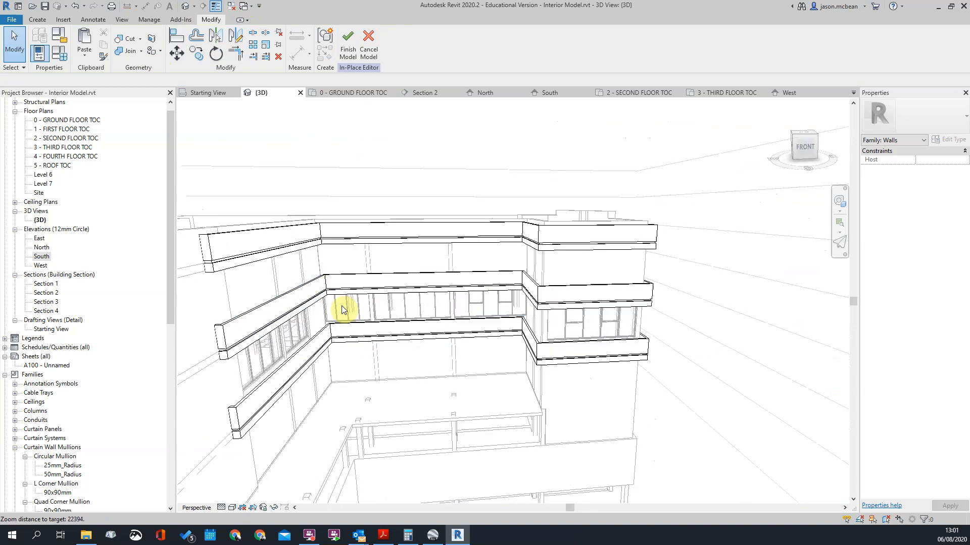
middle_click_drag(463, 301, 510, 375, "shift")
middle_click_drag(434, 370, 329, 364, "shift")
scroll(462, 266, "up", 3)
left_click(531, 278)
middle_click_drag(441, 257, 485, 382, "shift")
scroll(441, 327, "up", 3)
scroll(428, 274, "up", 2)
scroll(428, 273, "down", 5)
scroll(453, 323, "down", 2)
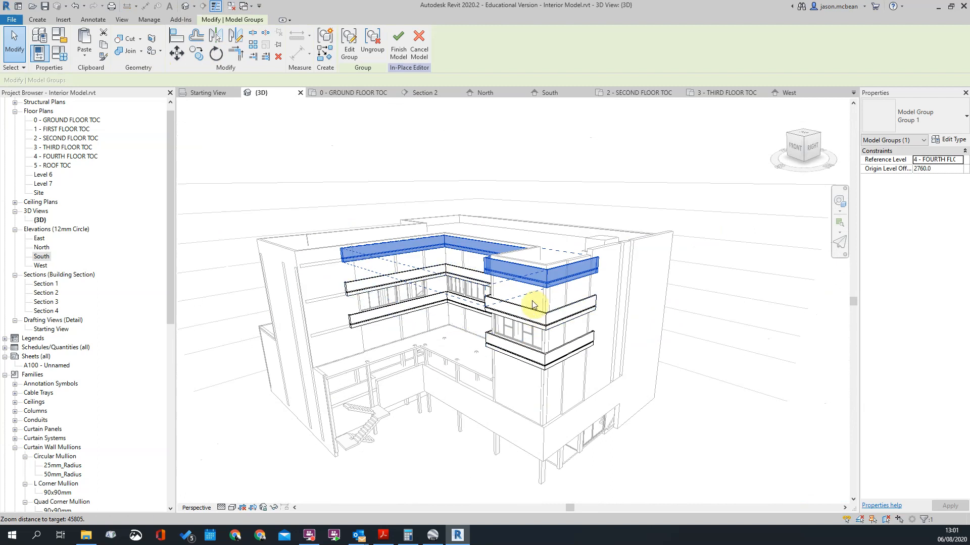
Step: Clear the band selection and finish the in-place model containing the copied bands
left_click(559, 327)
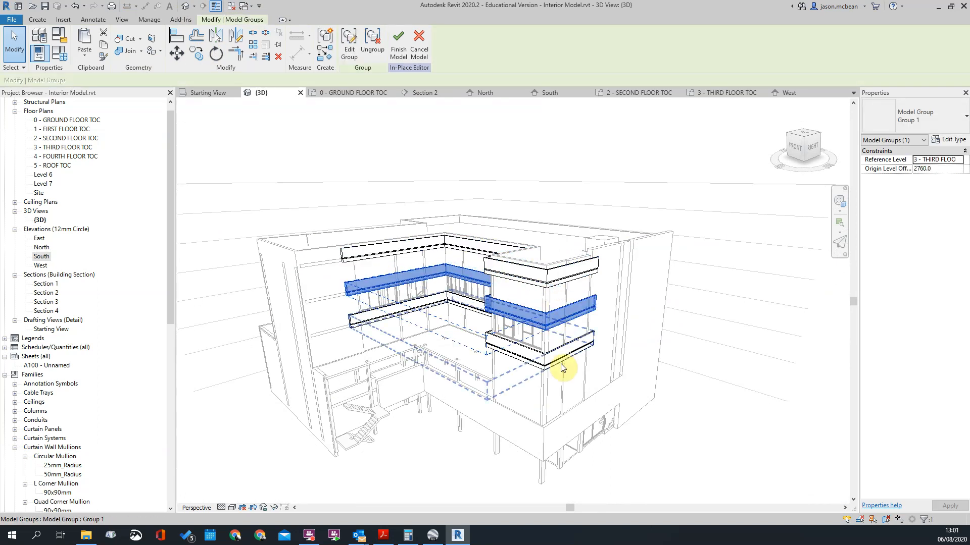
left_click(791, 240)
middle_click_drag(662, 125, 559, 256, "shift")
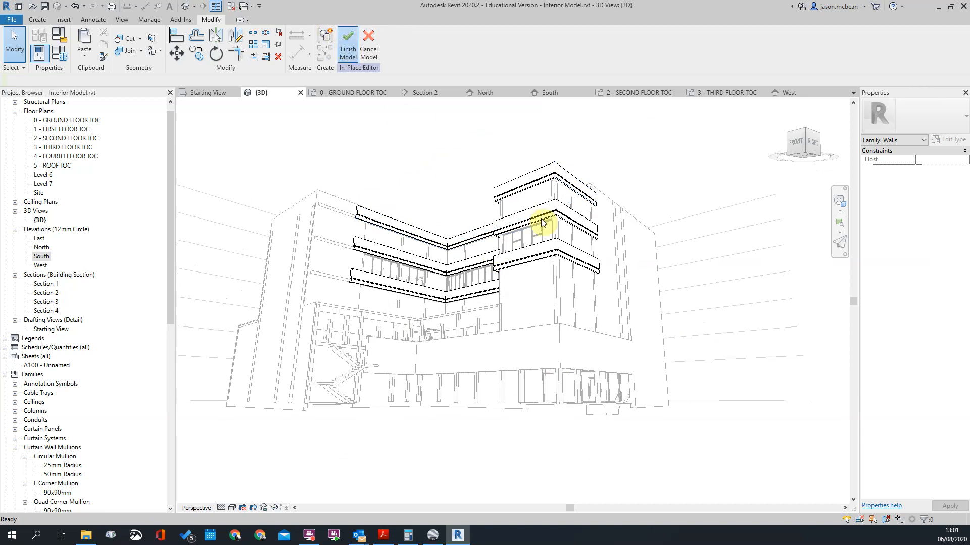
left_click(571, 178)
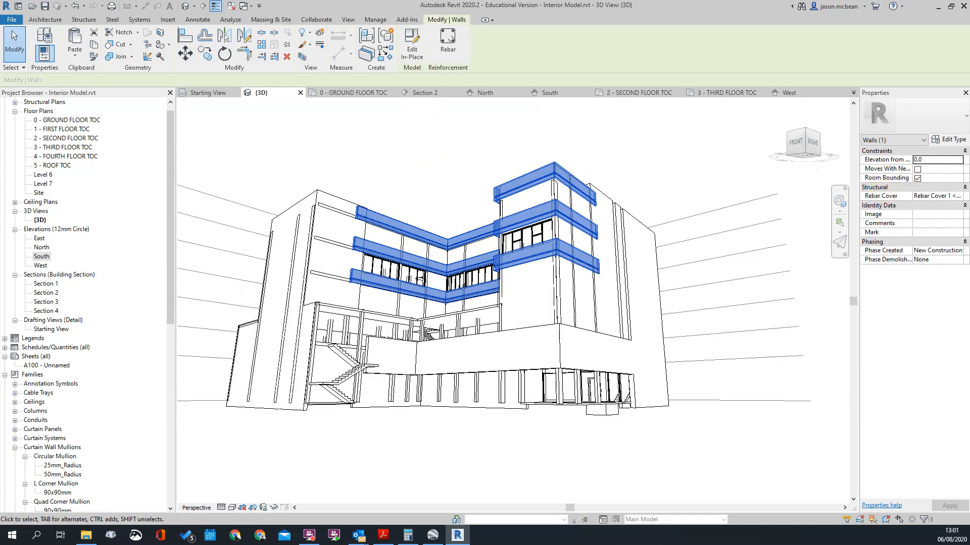
left_click(945, 142)
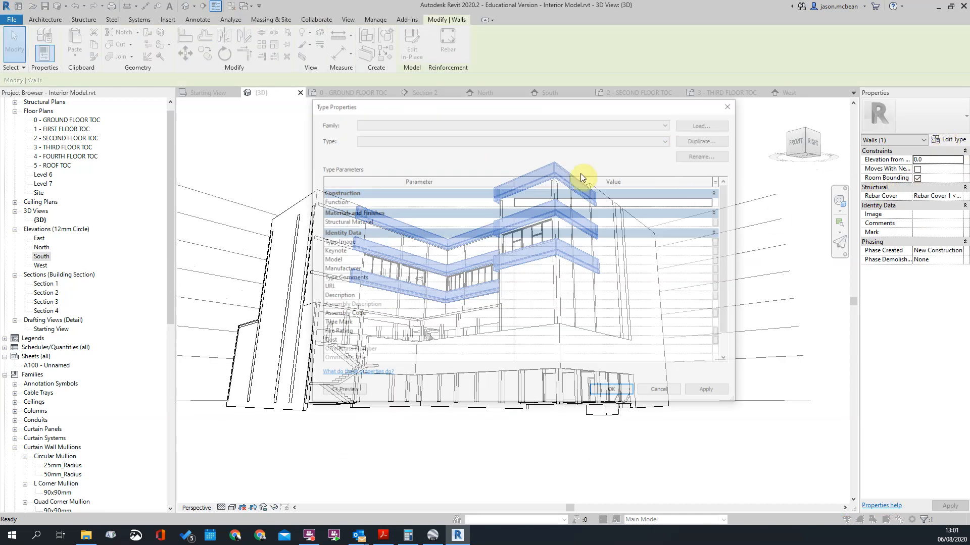
left_click(346, 166)
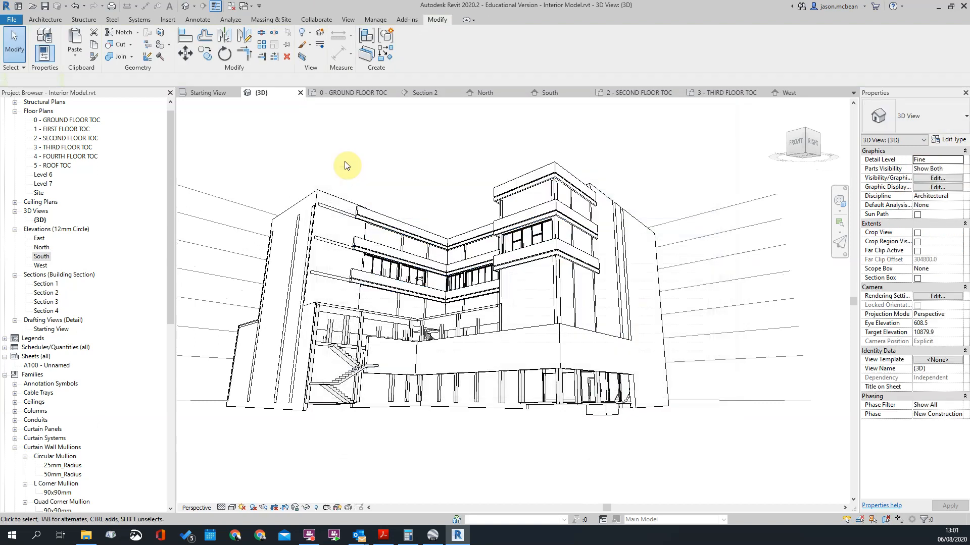
Step: Rename the in-place wall family Walls 1 as Feature Balcony in the project's list of wall families
left_click(511, 185)
scroll(65, 474, "down", 12)
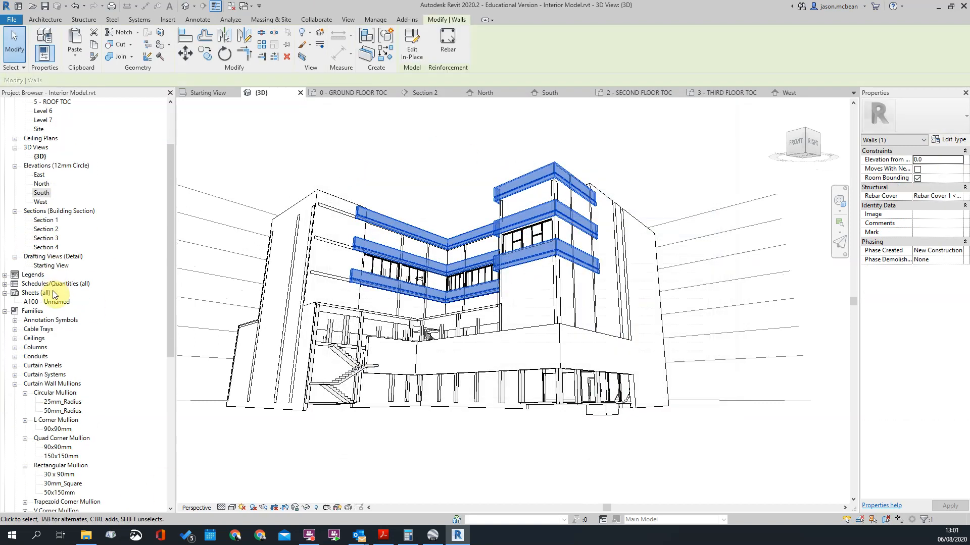
scroll(64, 457, "down", 2)
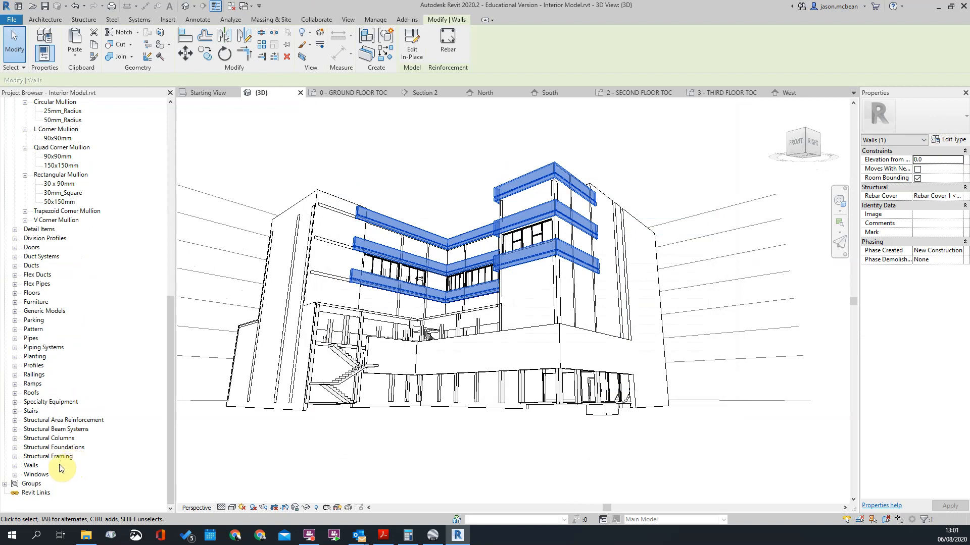
left_click(30, 466)
left_click(14, 466)
scroll(83, 457, "down", 1)
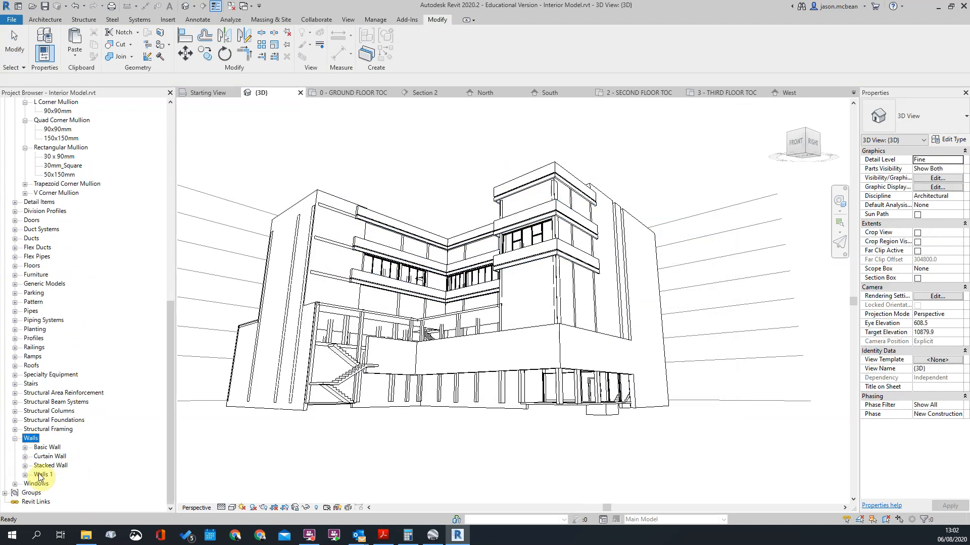
right_click(49, 477)
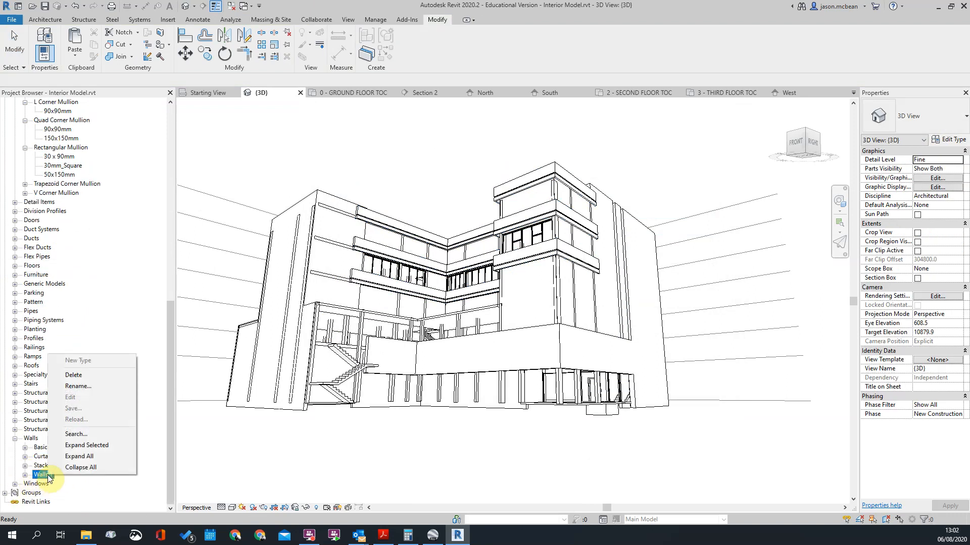
left_click(83, 388)
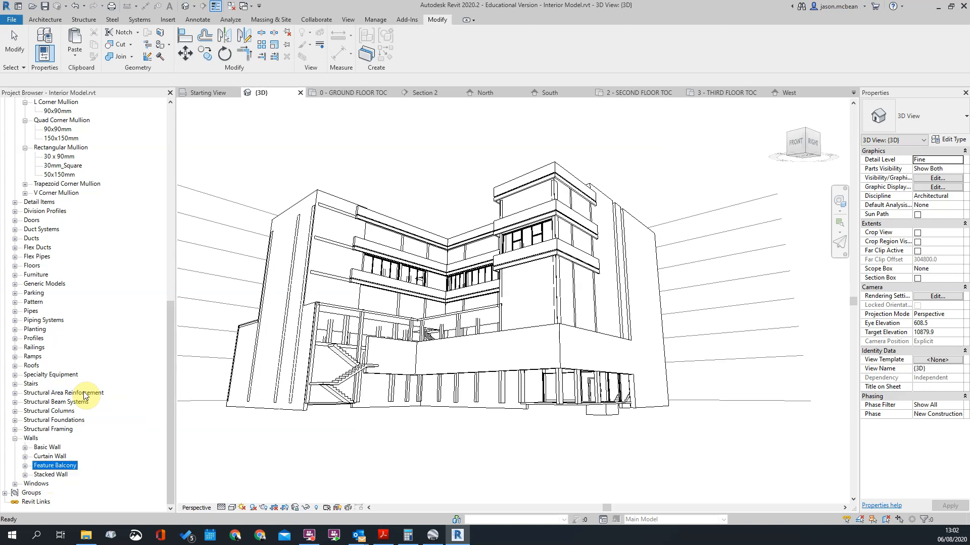
Step: Reopen the Feature Balcony model for in-place editing and select its third-floor band group
scroll(389, 248, "up", 2)
left_click(394, 269)
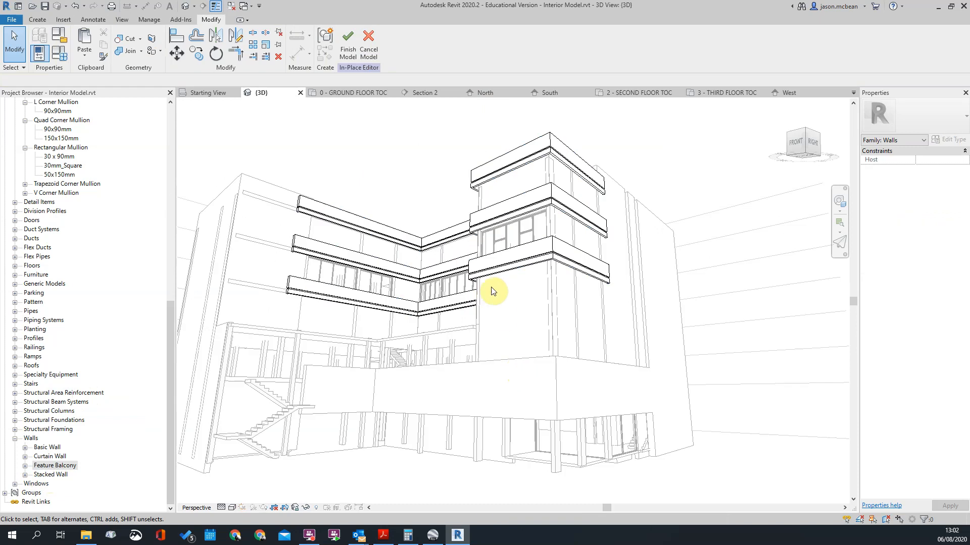
left_click(493, 261)
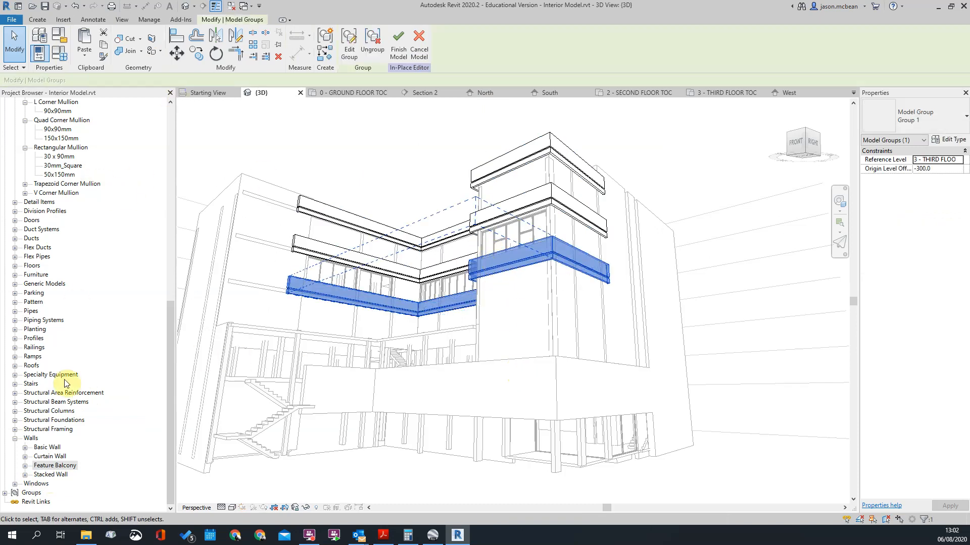
Step: Copy the third-floor band group down to the second-floor level in the South elevation
scroll(52, 201, "up", 8)
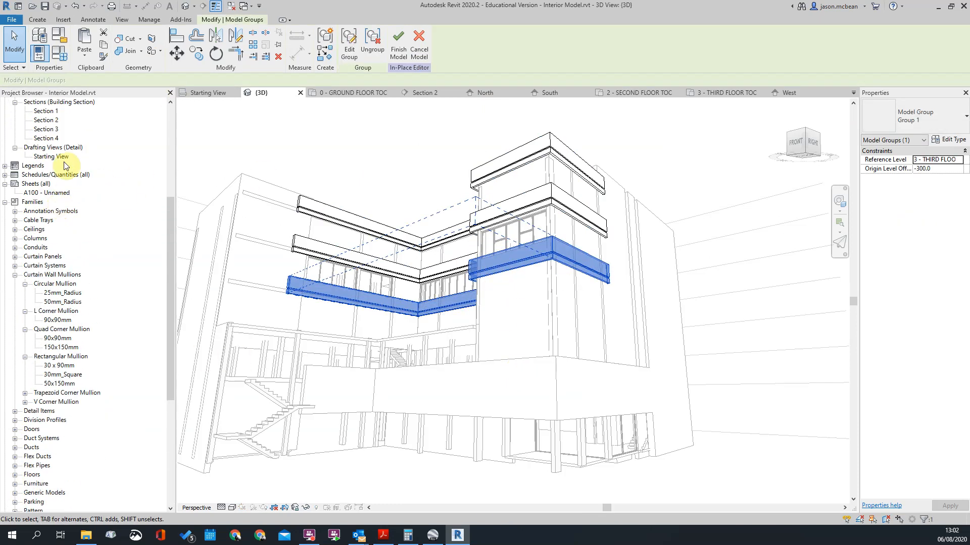
scroll(56, 184, "up", 6)
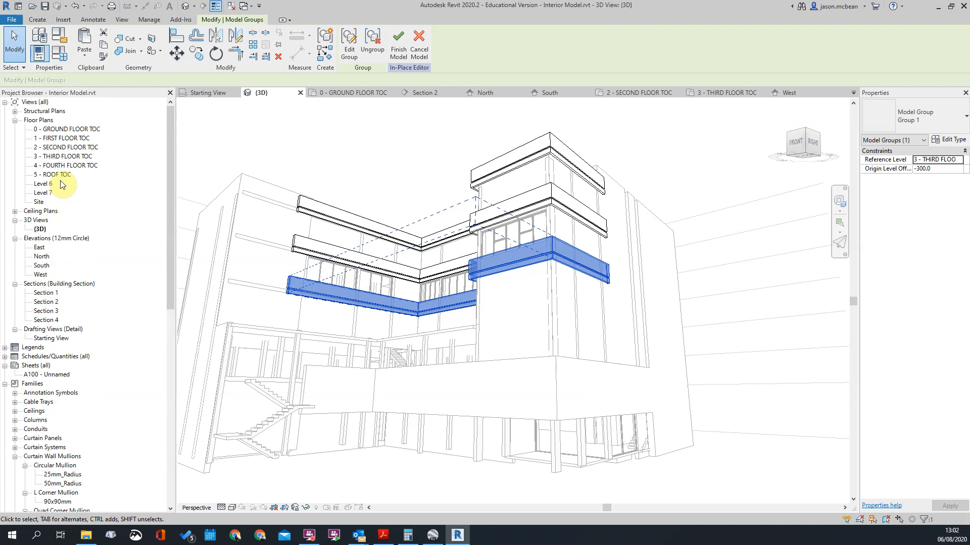
double_click(41, 266)
scroll(645, 309, "down", 2)
scroll(588, 294, "up", 5)
scroll(588, 295, "down", 4)
scroll(357, 284, "up", 4)
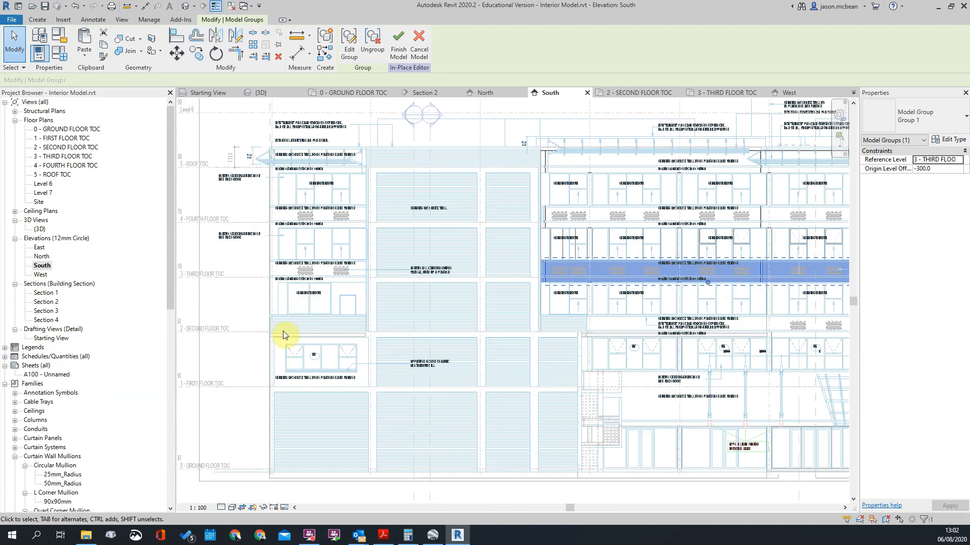
key("r")
key("o")
left_click(246, 329)
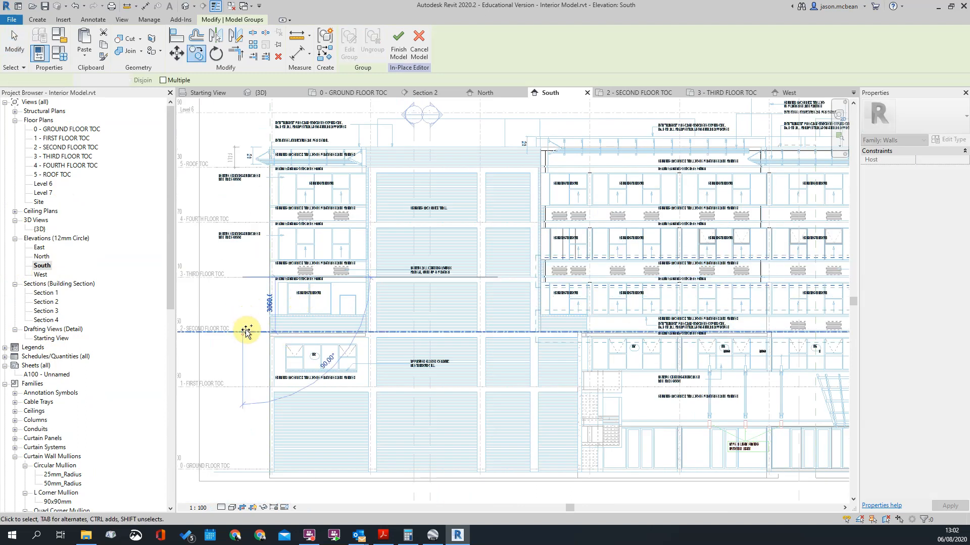
scroll(246, 331, "down", 4)
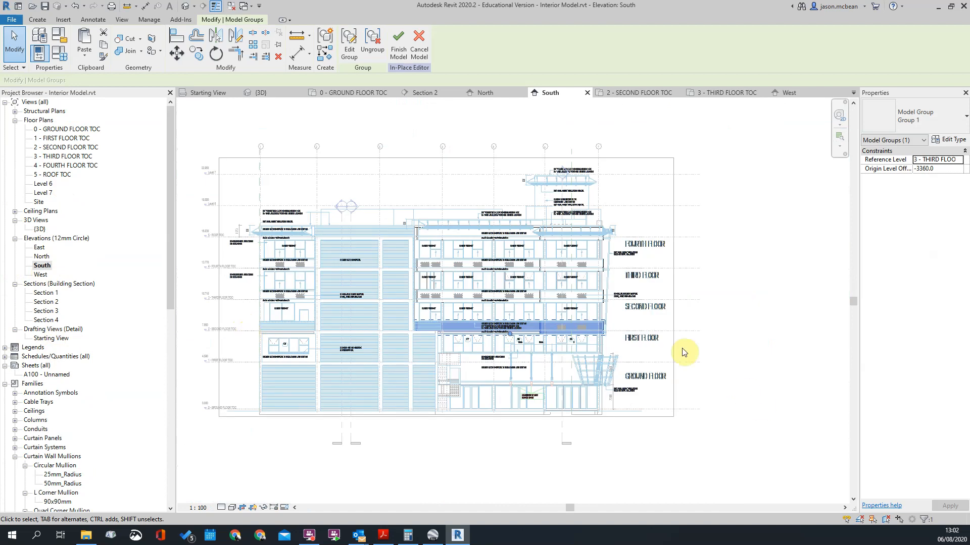
Step: Clear the selection and finish the in-place model with the added second-floor band
left_click(683, 348)
scroll(601, 356, "up", 9)
left_click(345, 45)
scroll(456, 197, "down", 3)
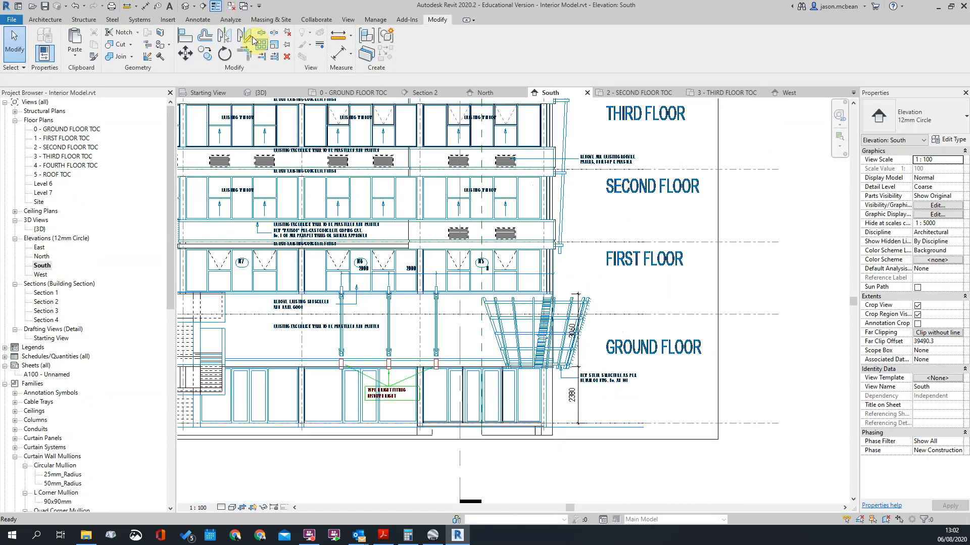
Step: Examine the building's four facade bands in the 3D view and compare them with the street view in Google Earth
left_click(187, 6)
scroll(656, 313, "down", 3)
middle_click_drag(738, 353, 664, 240, "shift")
left_click(657, 252)
middle_click_drag(621, 210, 765, 197, "shift")
scroll(566, 177, "up", 2)
left_click(714, 193)
scroll(688, 179, "up", 2)
scroll(515, 222, "down", 2)
middle_click_drag(515, 223, 632, 234, "shift")
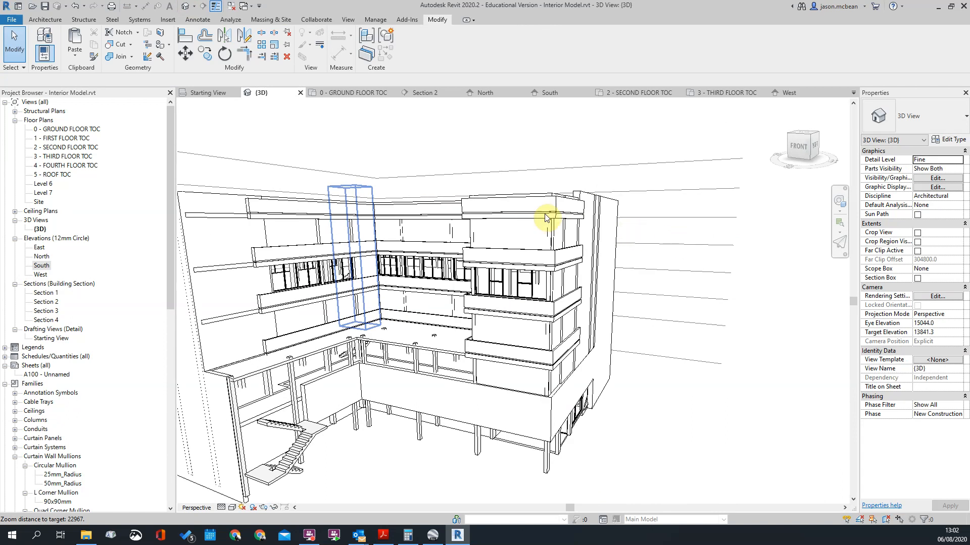
middle_click_drag(545, 218, 596, 224, "shift")
scroll(428, 283, "down", 3)
middle_click_drag(514, 420, 384, 419, "shift")
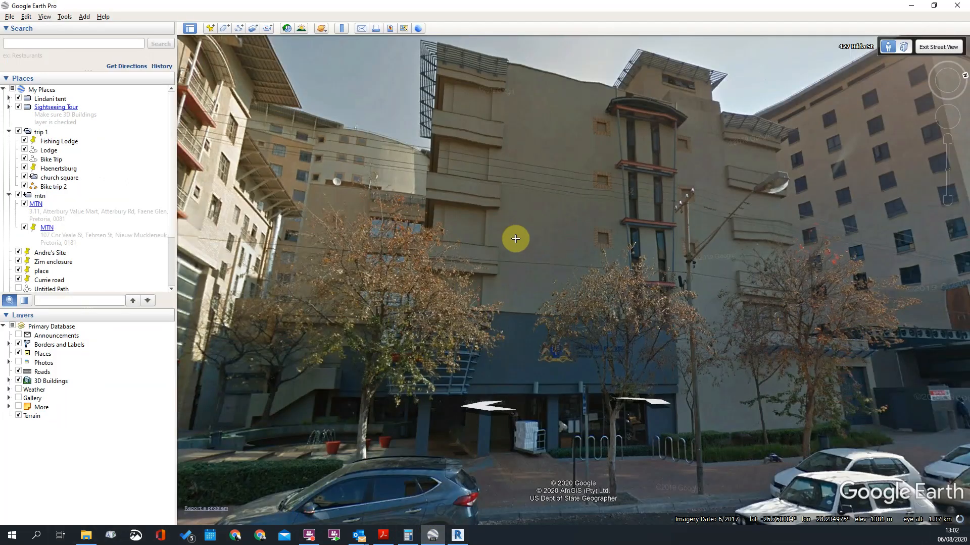
left_click_drag(515, 237, 487, 110)
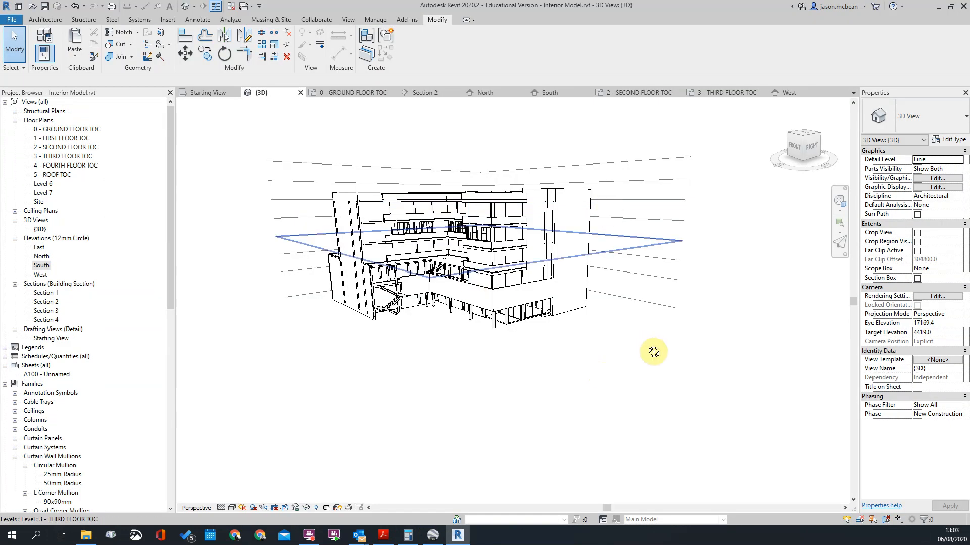
Step: Select the Feature Balcony bands in Revit, examine the building from its other sides, and check the facade against the Google Earth street view
middle_click_drag(653, 352, 596, 370, "shift")
middle_click_drag(677, 378, 559, 275, "shift")
middle_click_drag(423, 317, 378, 293, "shift")
left_click(650, 222)
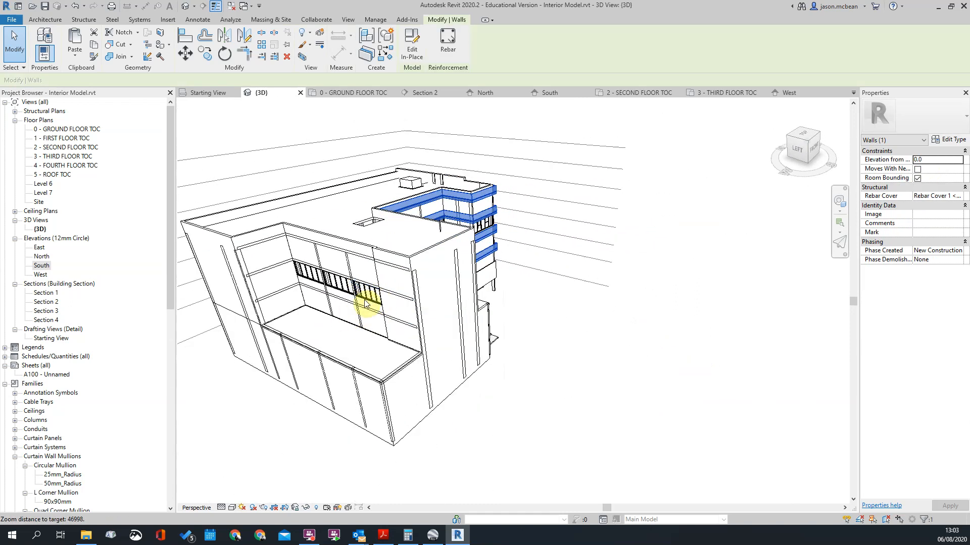
scroll(385, 289, "down", 2)
scroll(297, 296, "up", 3)
scroll(451, 288, "down", 5)
middle_click_drag(612, 327, 599, 338, "shift")
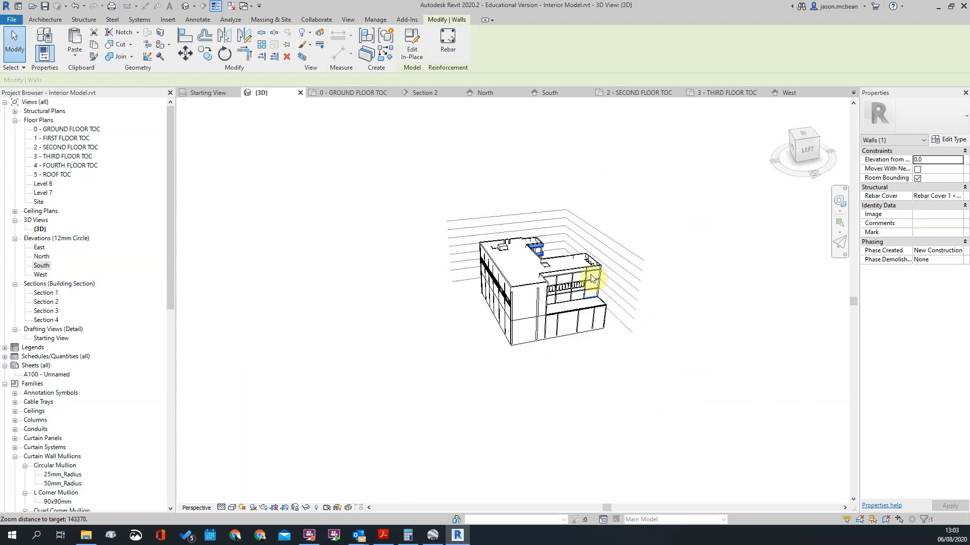
middle_click_drag(451, 277, 742, 292, "shift")
scroll(513, 303, "up", 6)
middle_click_drag(624, 258, 580, 238, "shift")
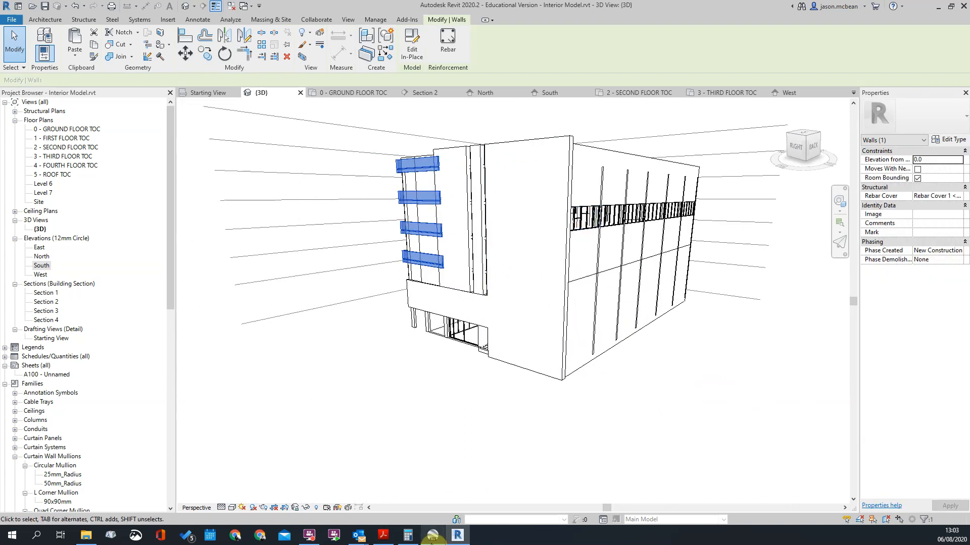
left_click(428, 533)
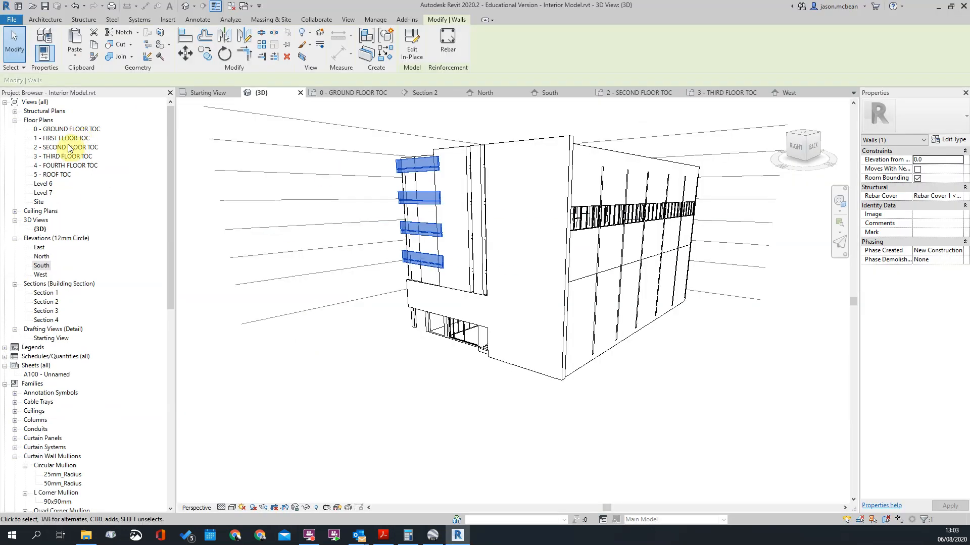
Step: Examine the outer walls around the courtyard and stairs in the 1 - FIRST FLOOR TOC plan
double_click(67, 138)
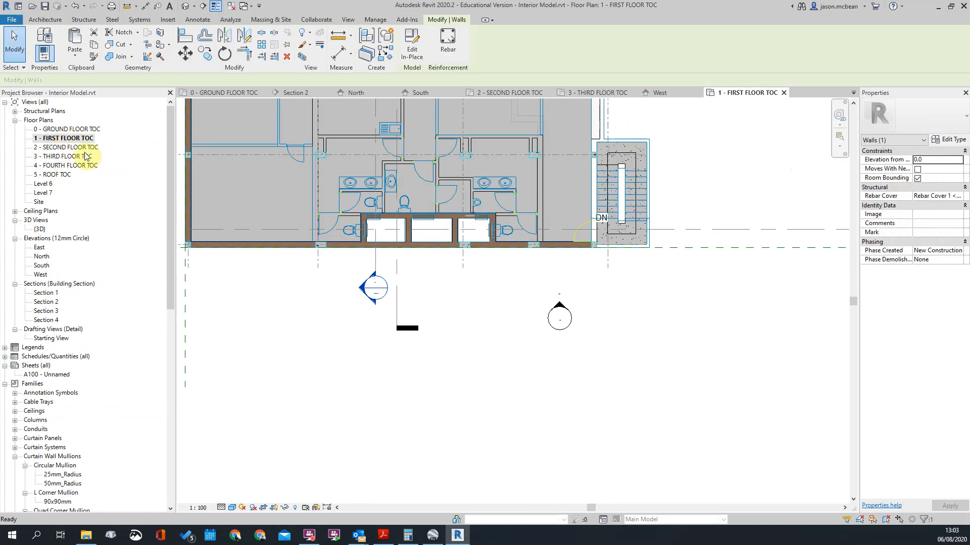
scroll(586, 198, "up", 6)
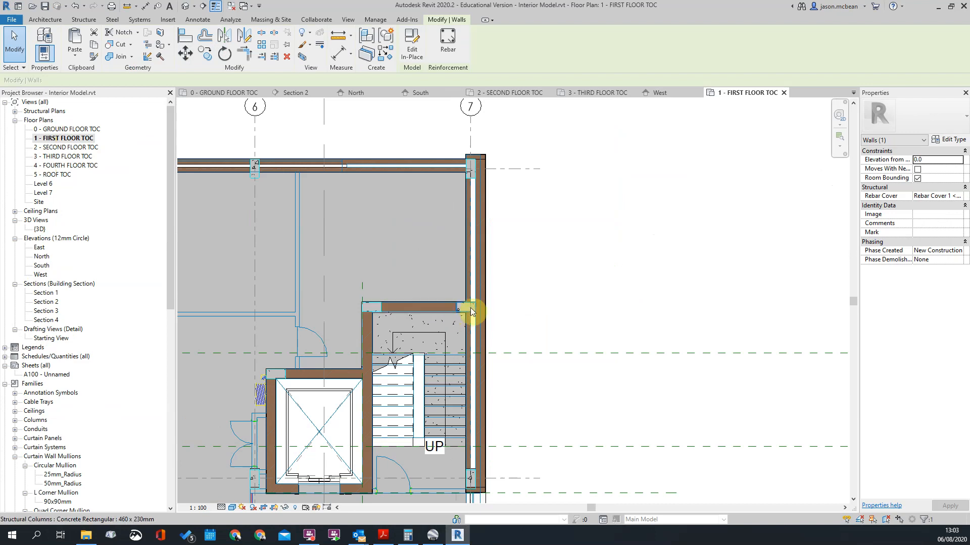
scroll(470, 310, "down", 3)
scroll(508, 227, "up", 3)
scroll(505, 440, "down", 3)
scroll(500, 308, "up", 4)
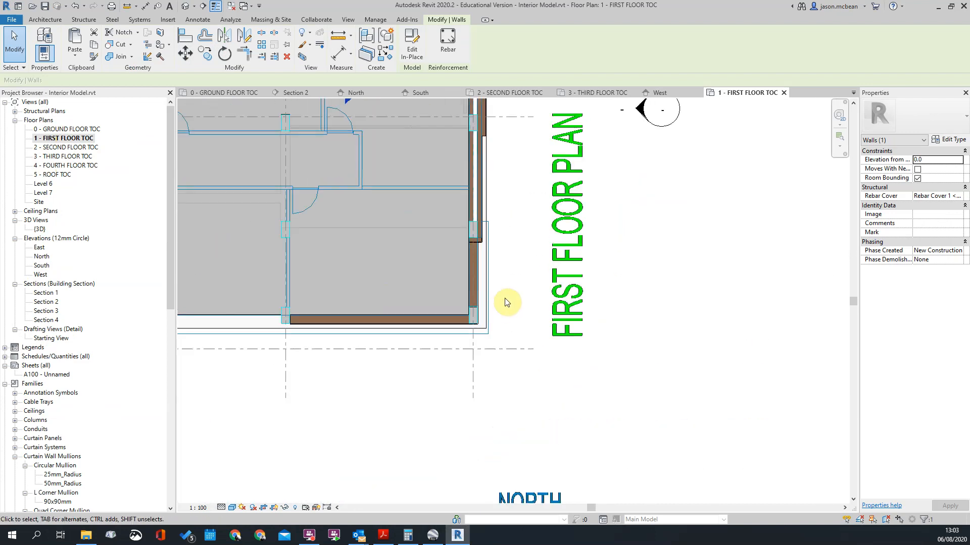
scroll(500, 308, "down", 3)
scroll(422, 299, "up", 1)
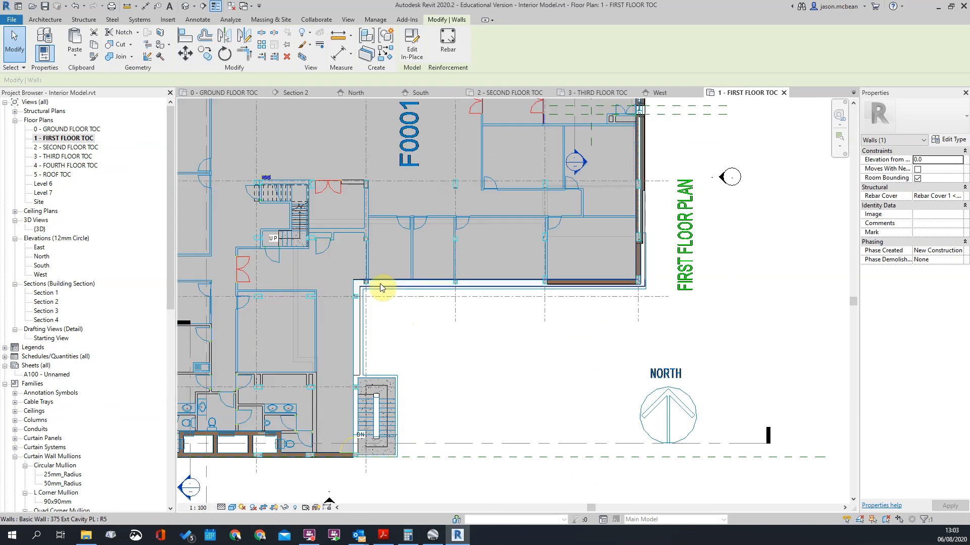
scroll(380, 287, "down", 4)
Step: Examine the route of the Feature Balcony band around the building in the 2 - SECOND FLOOR TOC plan
double_click(96, 147)
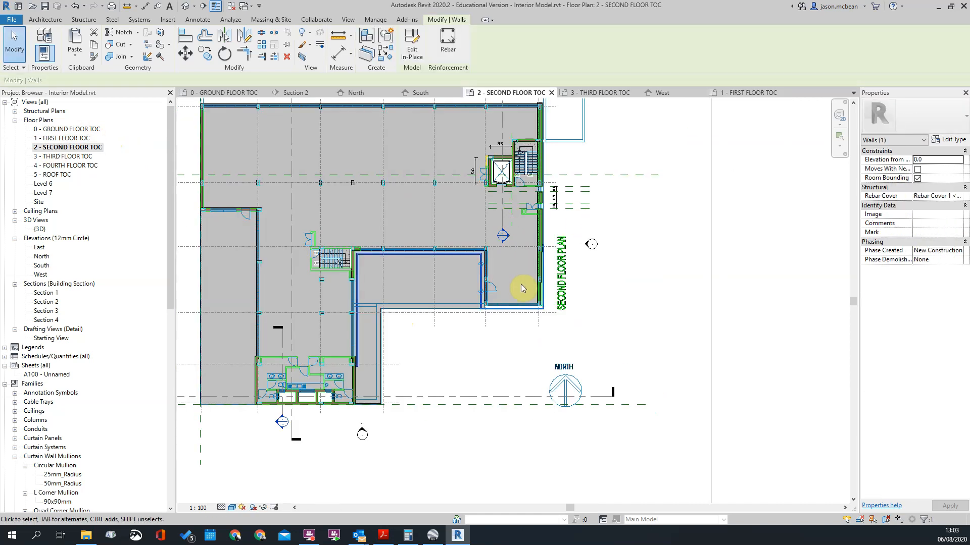
scroll(521, 286, "up", 4)
scroll(611, 235, "down", 3)
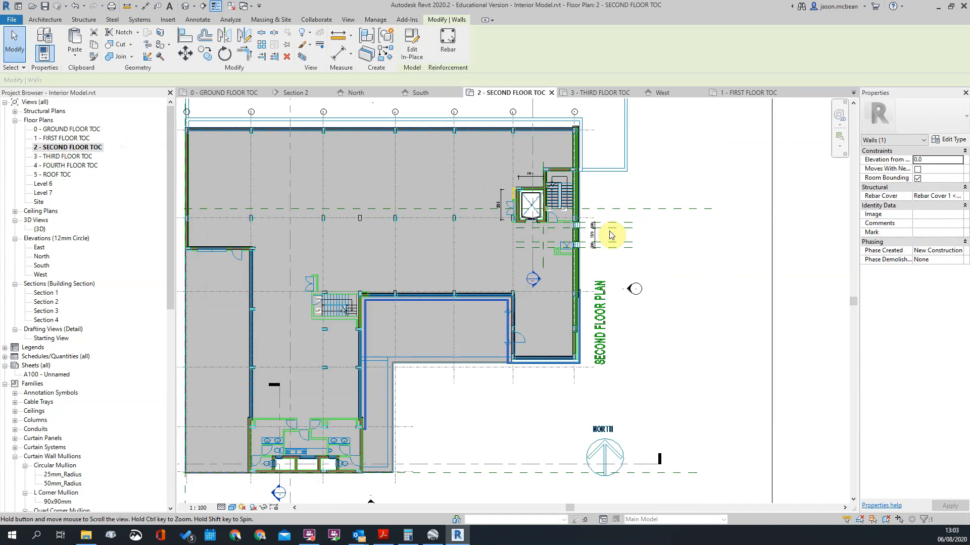
scroll(427, 376, "up", 3)
scroll(402, 323, "down", 3)
scroll(537, 318, "up", 4)
scroll(576, 190, "down", 2)
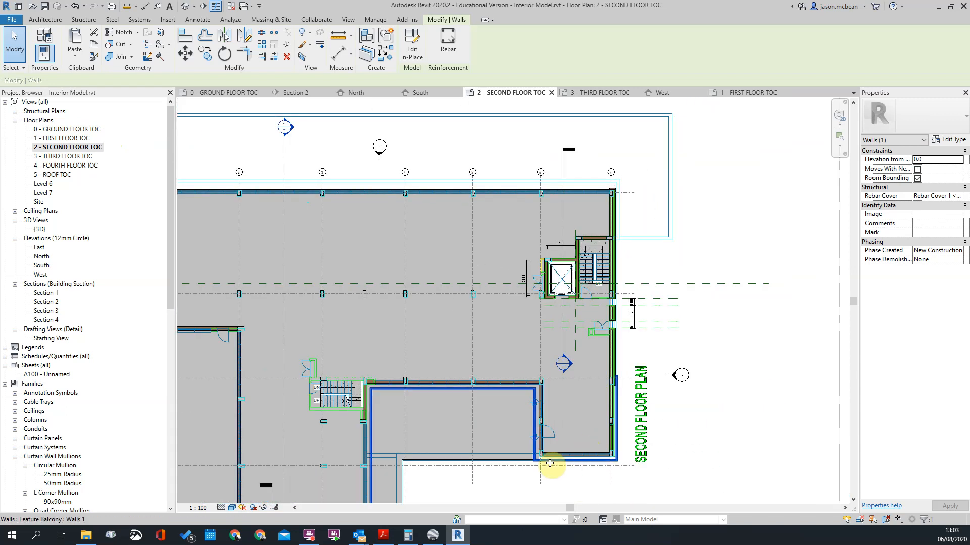
scroll(570, 414, "up", 2)
scroll(530, 252, "up", 2)
scroll(530, 252, "down", 2)
scroll(641, 189, "up", 2)
middle_click_drag(642, 189, 720, 458)
scroll(649, 107, "up", 2)
scroll(675, 170, "down", 2)
scroll(676, 169, "down", 2)
scroll(697, 227, "up", 3)
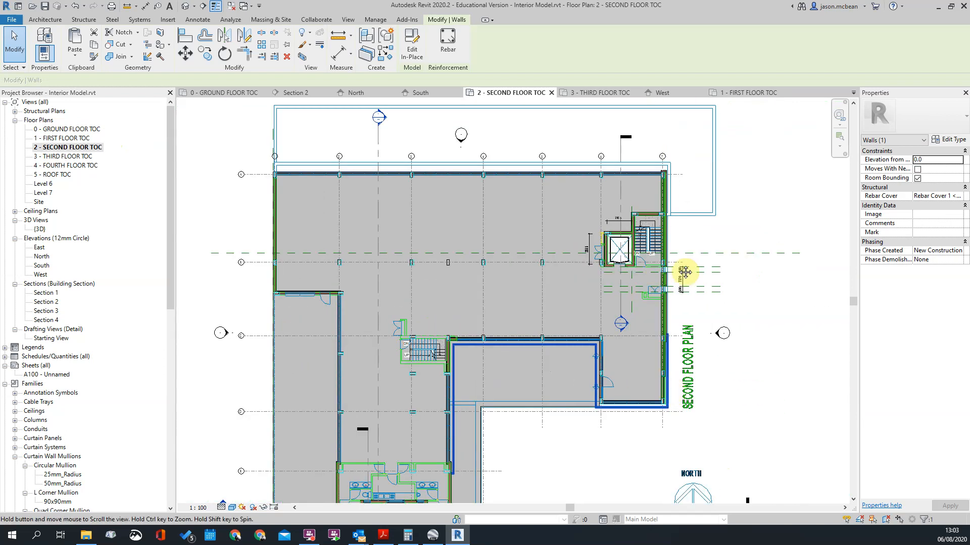
Step: Inspect both ends of the Feature Balcony band, at the east wall near grid C and beside the toilets
scroll(530, 202, "up", 6)
scroll(503, 230, "down", 5)
scroll(503, 230, "up", 6)
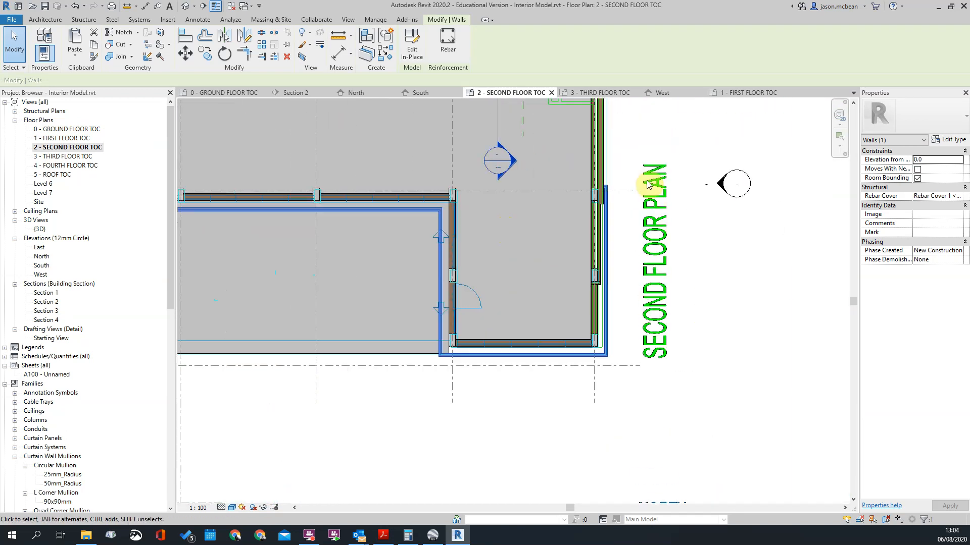
scroll(542, 212, "up", 2)
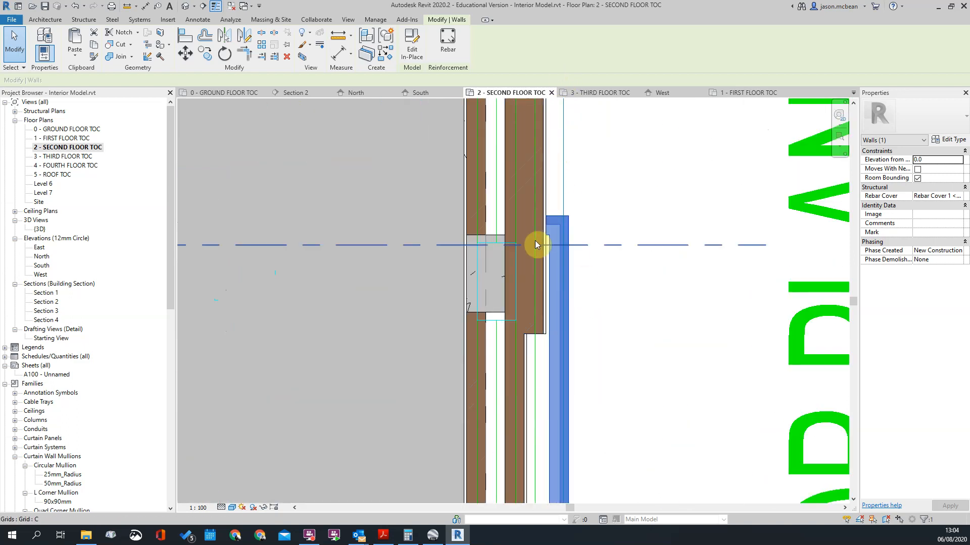
scroll(555, 325, "down", 3)
scroll(575, 202, "up", 2)
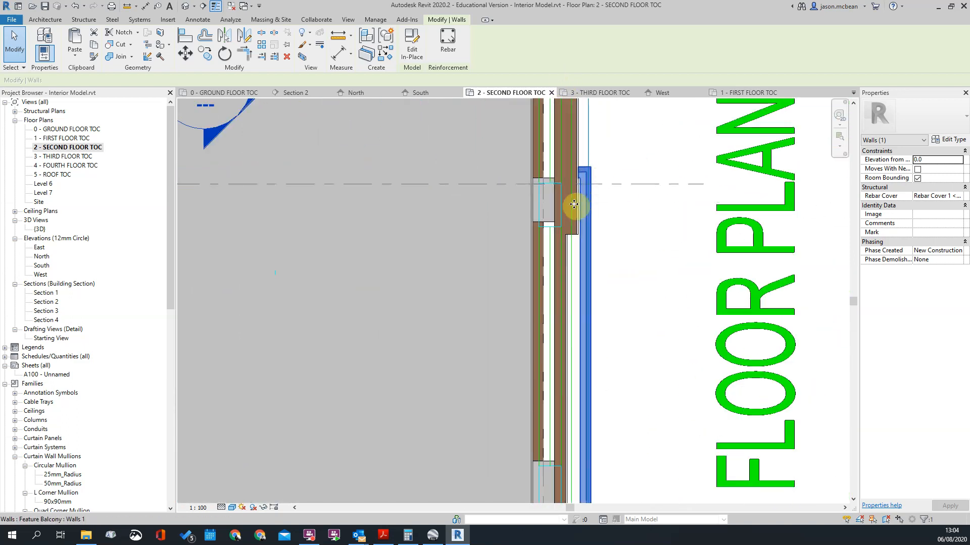
scroll(628, 183, "down", 5)
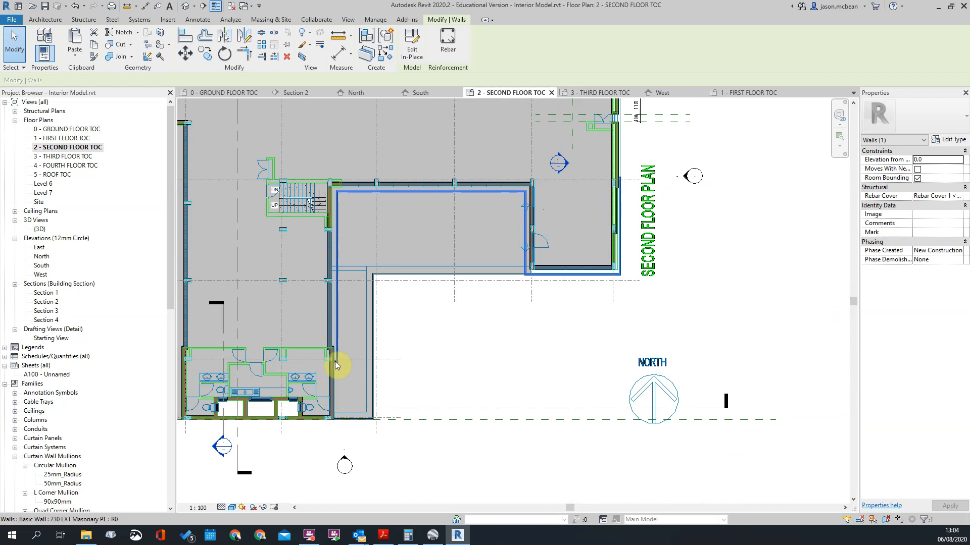
scroll(331, 373, "up", 4)
scroll(361, 334, "down", 2)
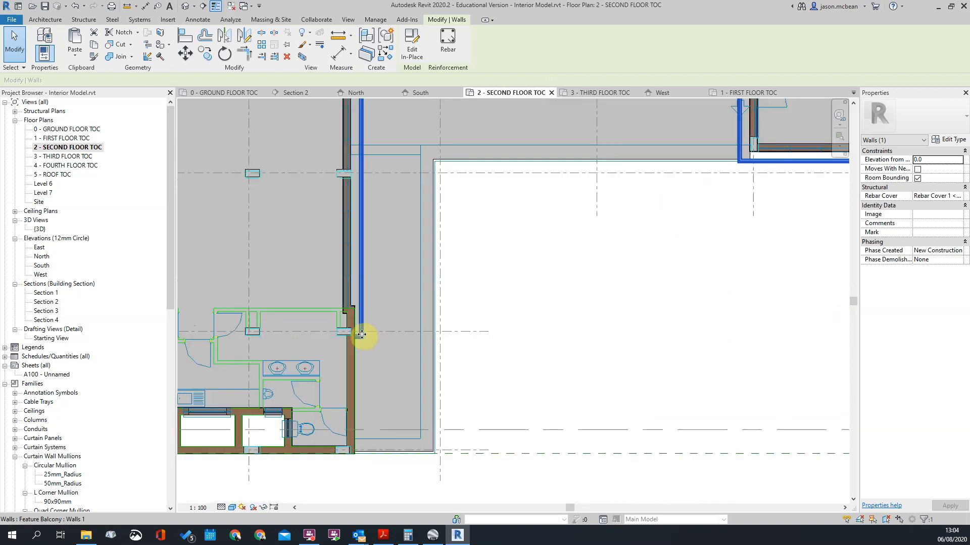
scroll(503, 354, "down", 2)
left_click(503, 354)
left_click(450, 255)
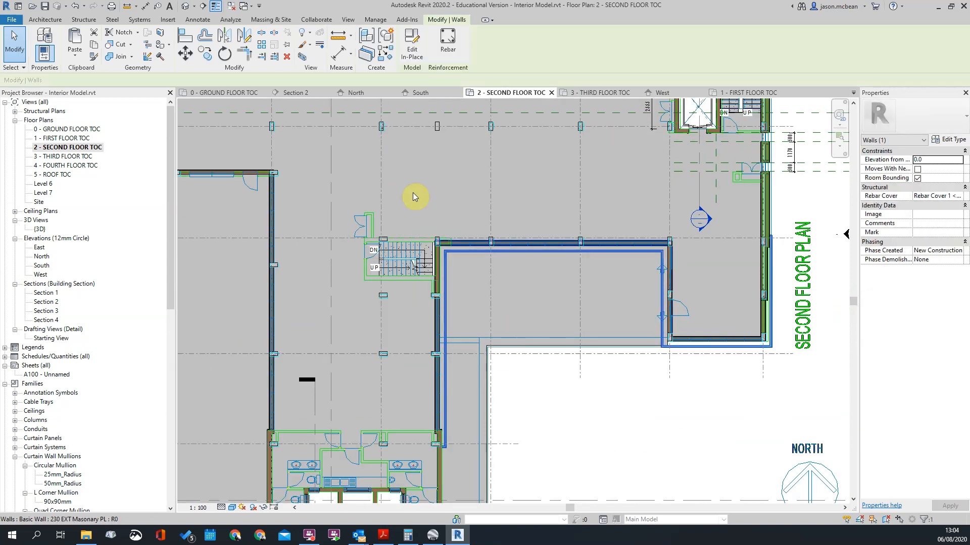
left_click(510, 328)
scroll(399, 197, "down", 1)
Step: Reopen the Feature Balcony model for in-place editing in the 3D view, then edit its lowest band group and select the sweep
left_click(185, 8)
middle_click_drag(440, 180, 609, 289, "shift")
left_click(431, 261)
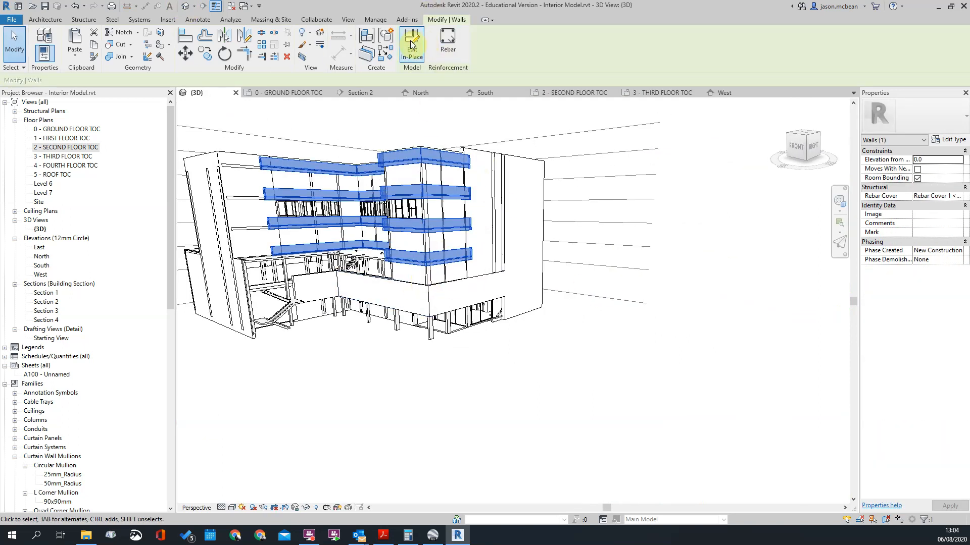
left_click(430, 258)
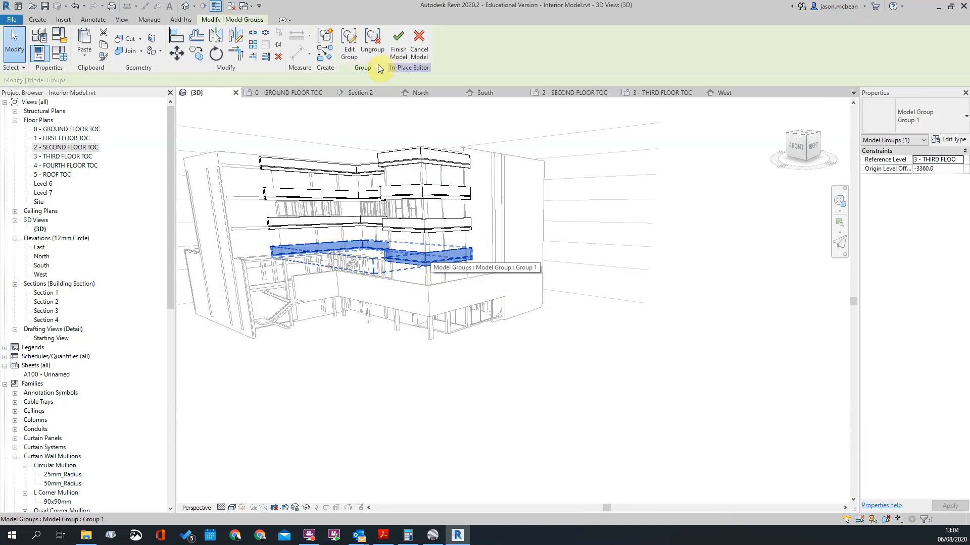
double_click(433, 263)
left_click(435, 262)
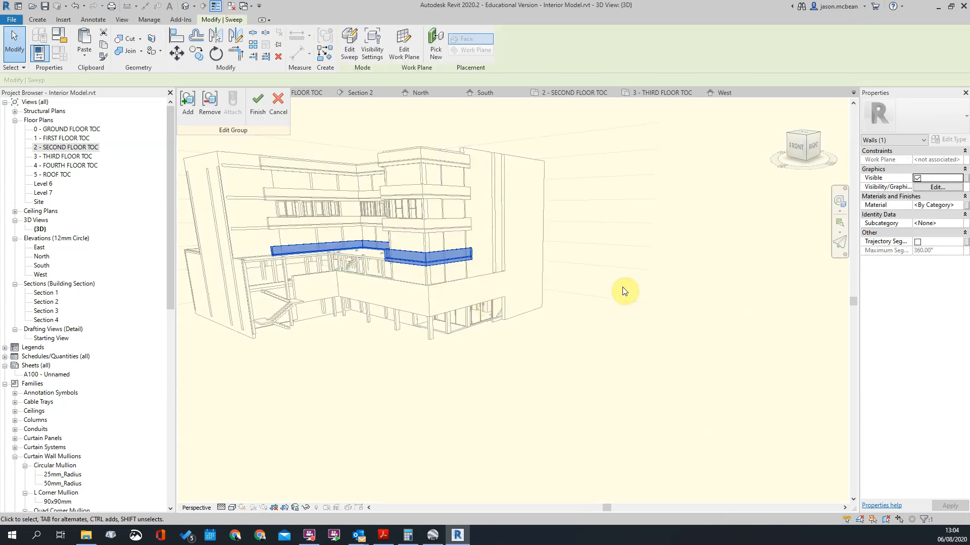
Step: Copy the selected band sweep within the group to a spot outside the building, below the ground floor
middle_click_drag(611, 310, 498, 321, "shift")
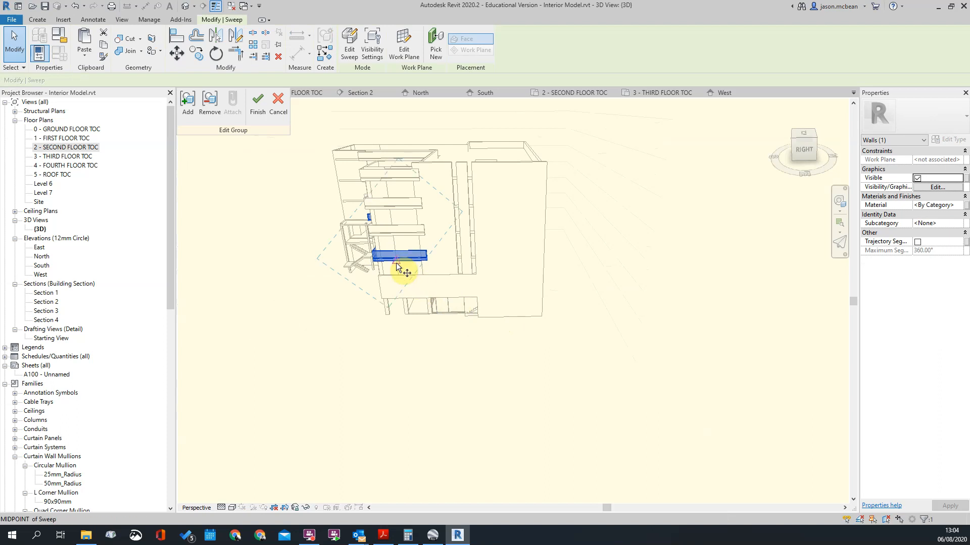
key("c")
key("c")
left_click(558, 267)
scroll(642, 290, "down", 1)
middle_click_drag(493, 411, 576, 369, "shift")
scroll(523, 302, "up", 5)
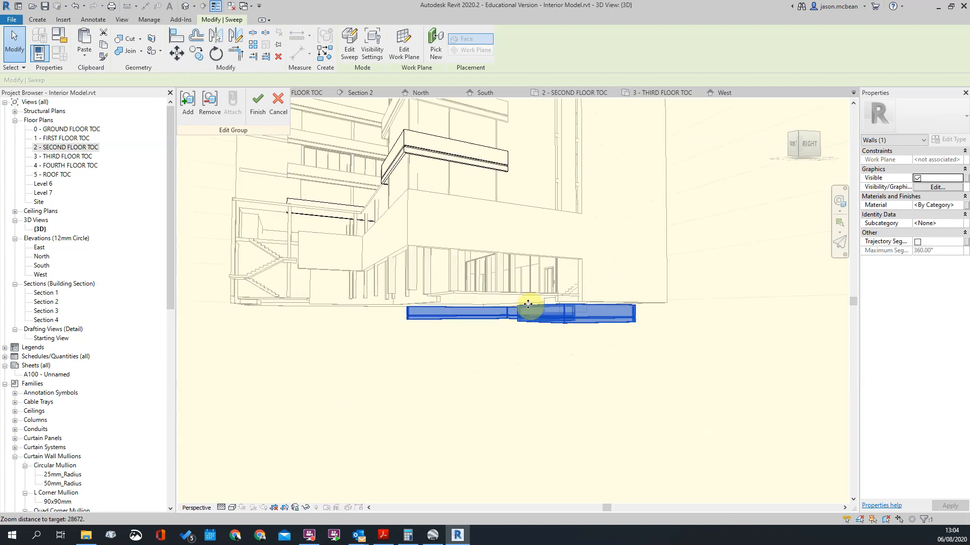
Step: Open the copied sweep for editing and accept Level : 3 - THIRD FLOOR TOC as its work plane
left_click(348, 45)
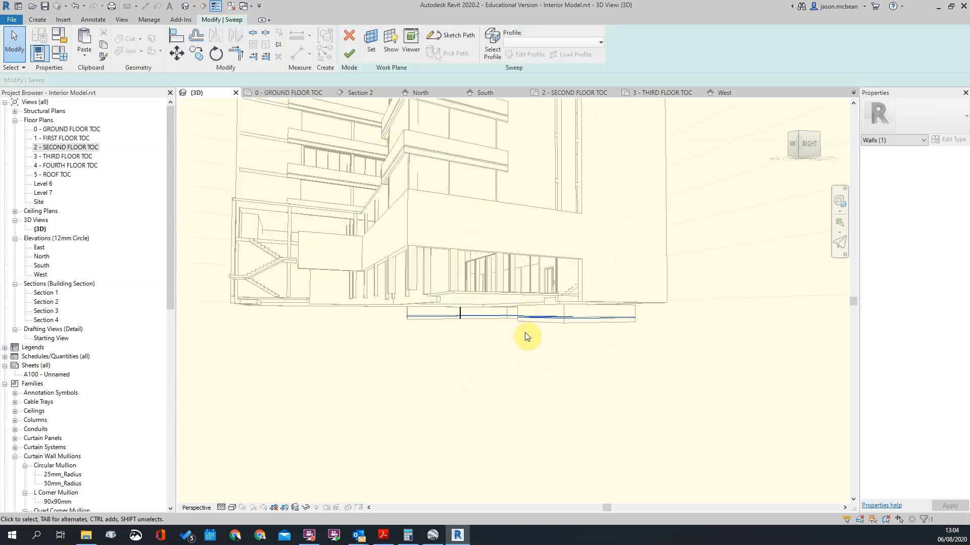
left_click(376, 52)
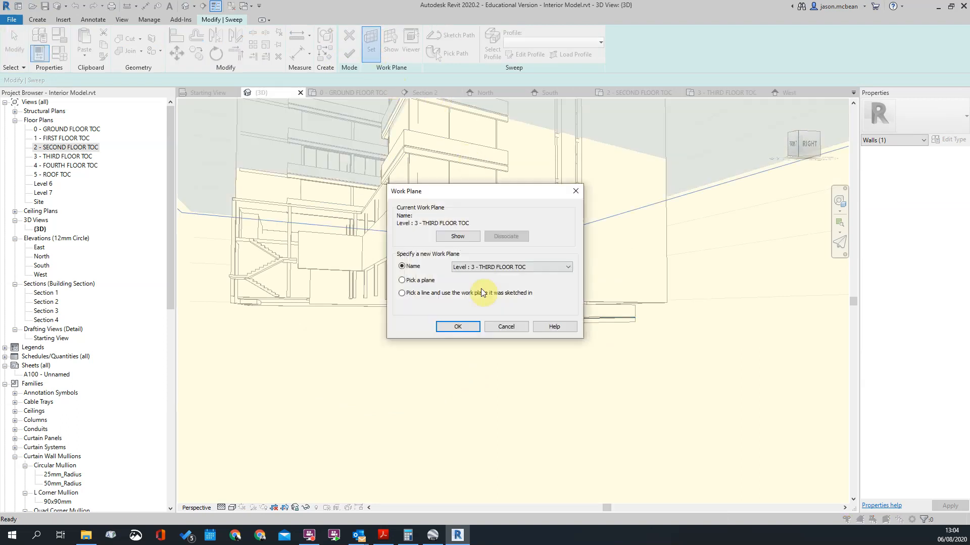
left_click(477, 325)
mouse_move(507, 262)
middle_mouse_down("shift")
mouse_move(495, 314)
mouse_move(539, 331)
middle_mouse_up("shift")
key("Escape")
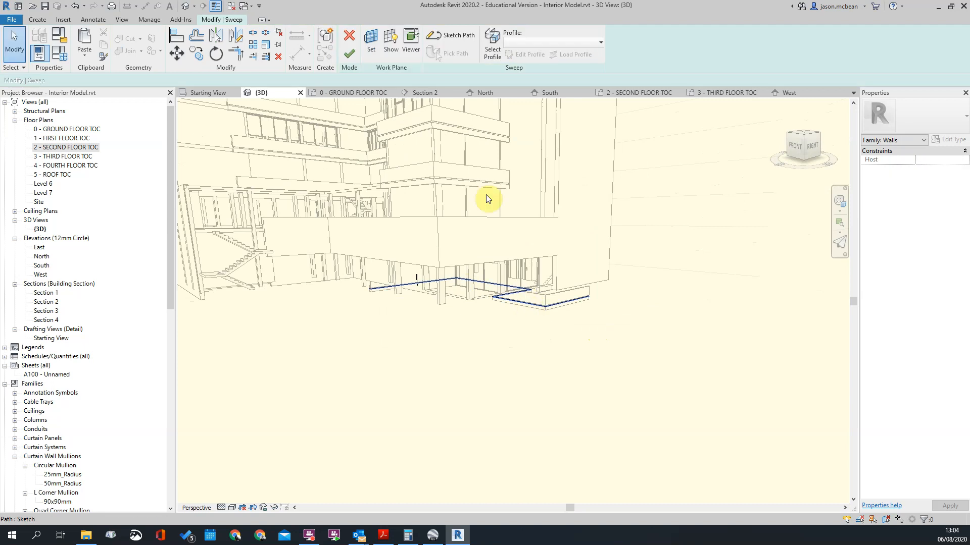
Step: Open the copied sweep's path sketch and set its work plane to Level : 3 - THIRD FLOOR TOC
left_click(507, 153)
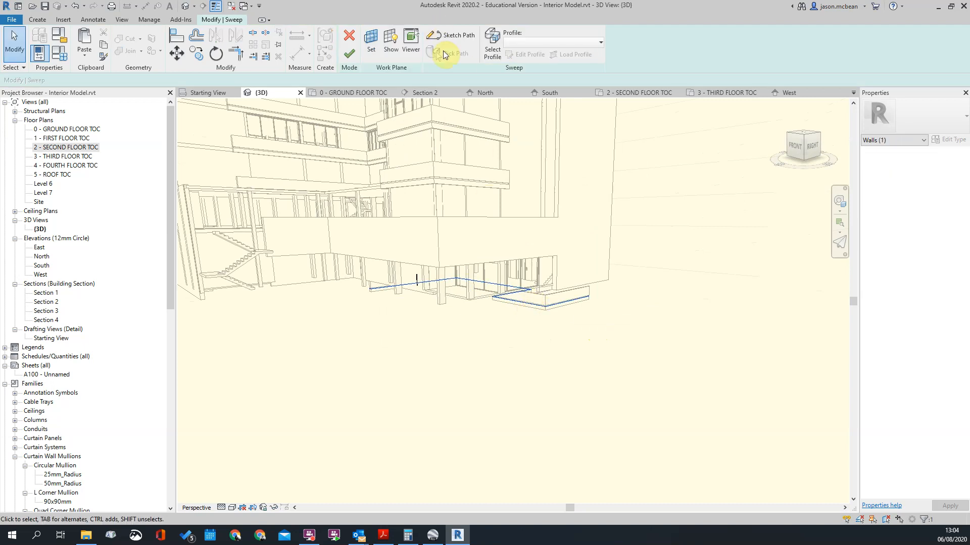
left_click(443, 44)
left_click_drag(348, 239, 684, 371)
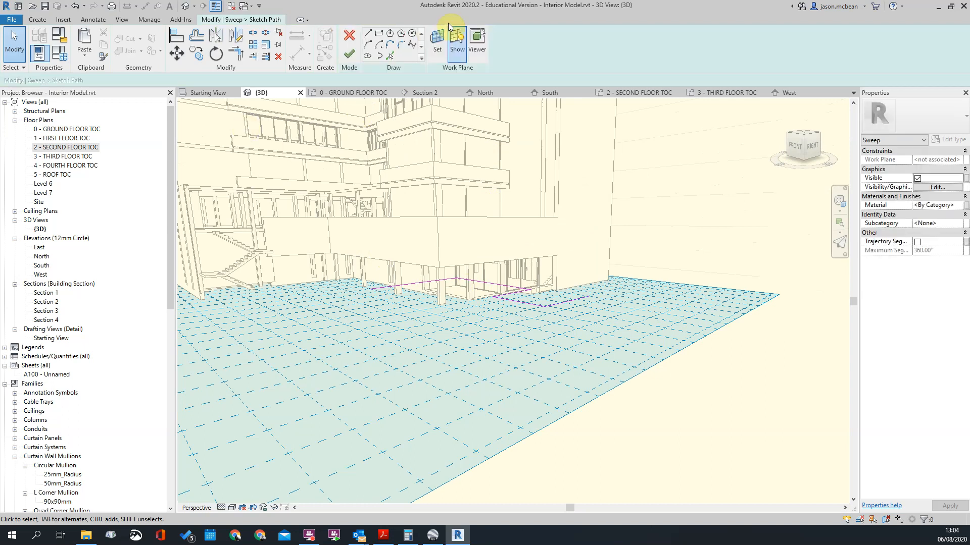
left_click(435, 46)
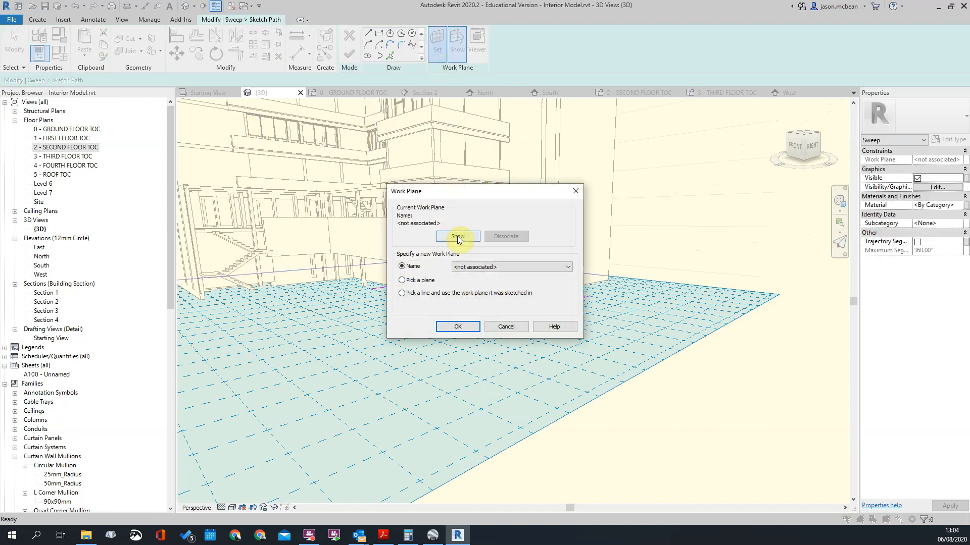
left_click(515, 266)
left_click(492, 309)
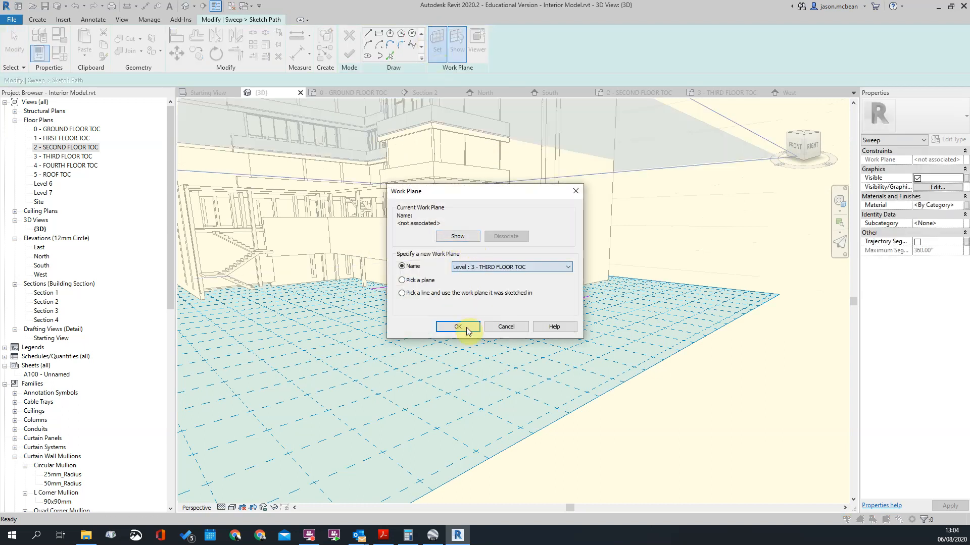
left_click(460, 328)
Step: Check the relocated sweep path in 3D and open the 3 - THIRD FLOOR TOC floor plan
middle_click_drag(528, 314, 730, 208, "shift")
key("Escape")
scroll(502, 171, "up", 1)
scroll(502, 171, "down", 3)
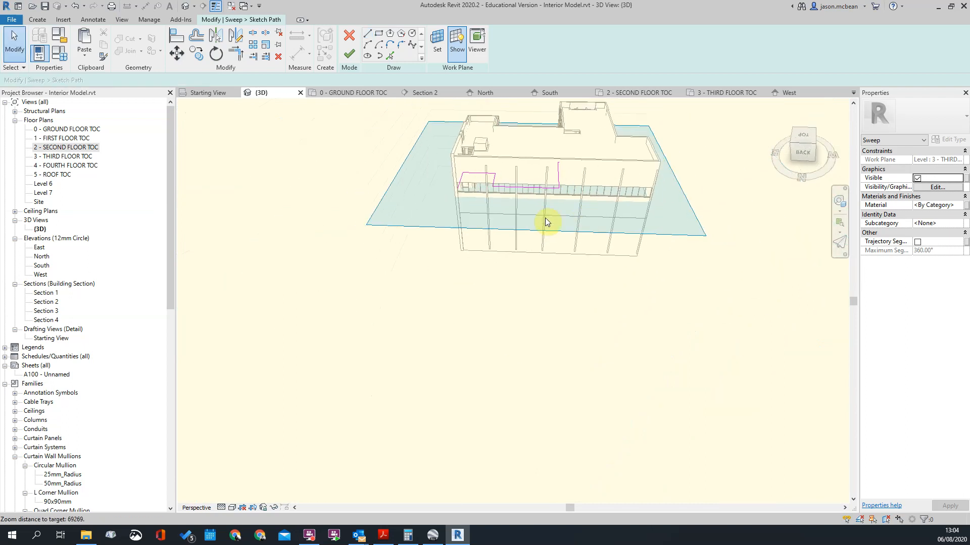
middle_click_drag(581, 217, 613, 223, "shift")
scroll(495, 208, "up", 4)
middle_click_drag(495, 207, 465, 251, "shift")
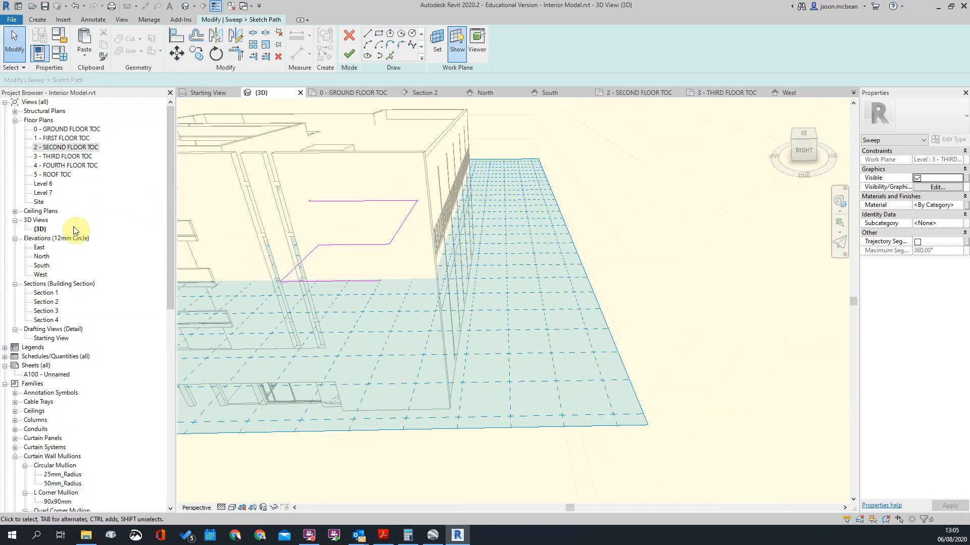
double_click(61, 156)
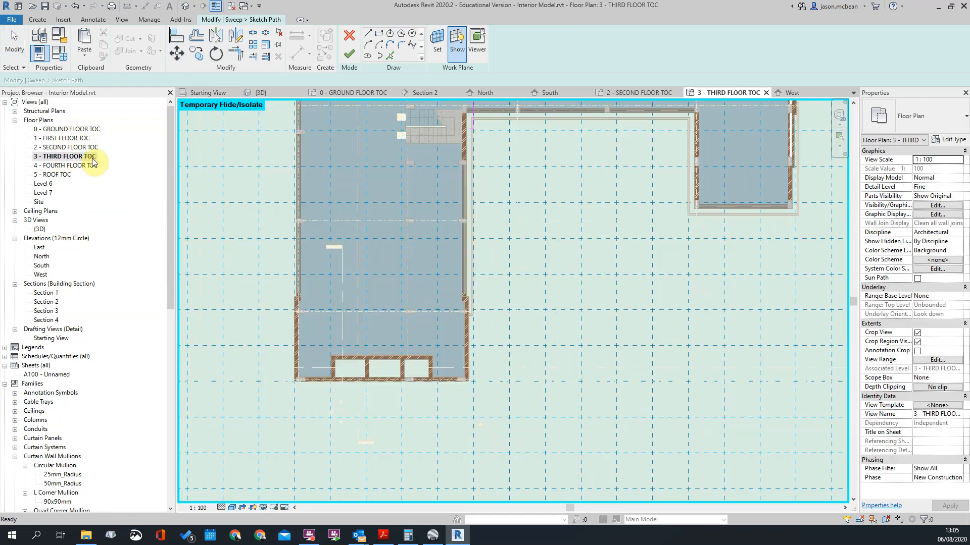
Step: Move the path line crossing the stair and lift area and the adjoining horizontal line to beyond the north wall
scroll(447, 290, "down", 3)
scroll(552, 215, "up", 5)
scroll(561, 222, "up", 2)
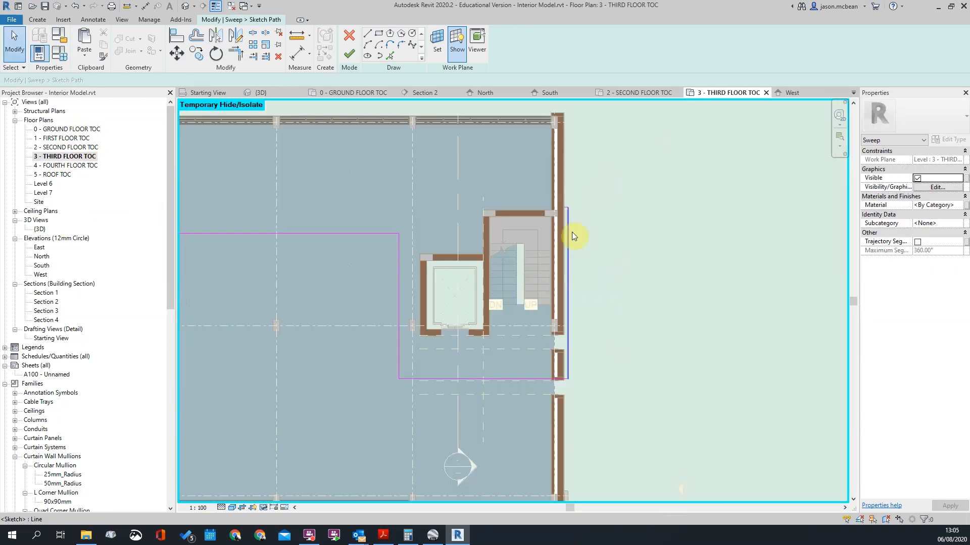
scroll(520, 337, "down", 2)
left_click(537, 309)
left_click_drag(536, 310, 539, 143)
left_click(474, 236)
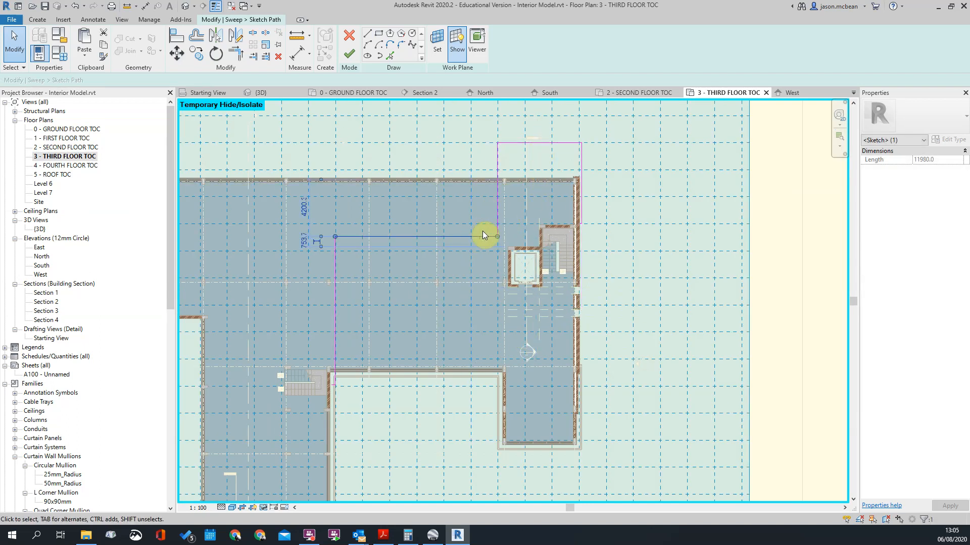
mouse_move(461, 237)
left_mouse_down()
mouse_move(418, 95)
mouse_move(415, 162)
left_mouse_up()
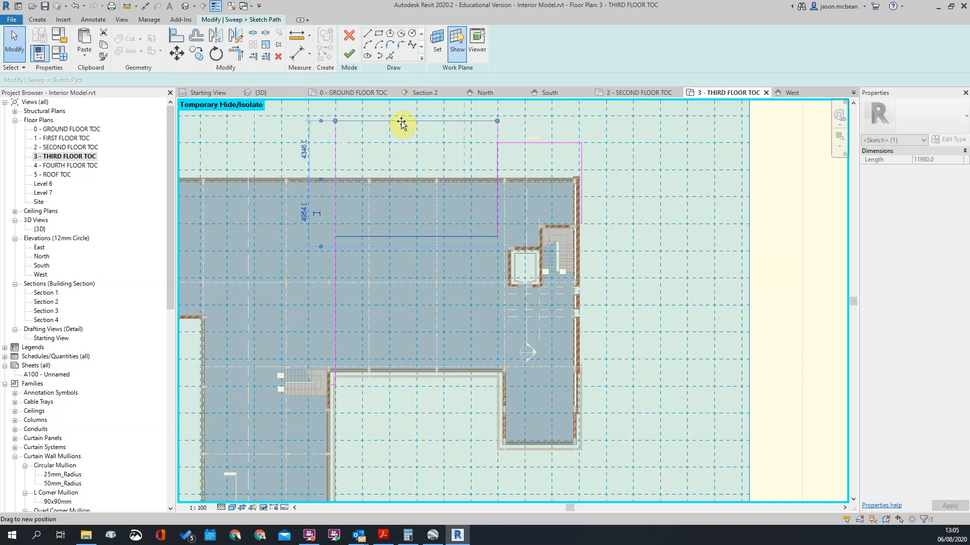
left_click_drag(402, 122, 402, 121)
Step: Move the path's west vertical line to just outside the building's west wall
scroll(579, 195, "down", 3)
scroll(519, 295, "up", 2)
left_click(487, 256)
left_click_drag(489, 255, 343, 275)
scroll(631, 144, "up", 2)
scroll(556, 148, "down", 3)
scroll(472, 151, "up", 1)
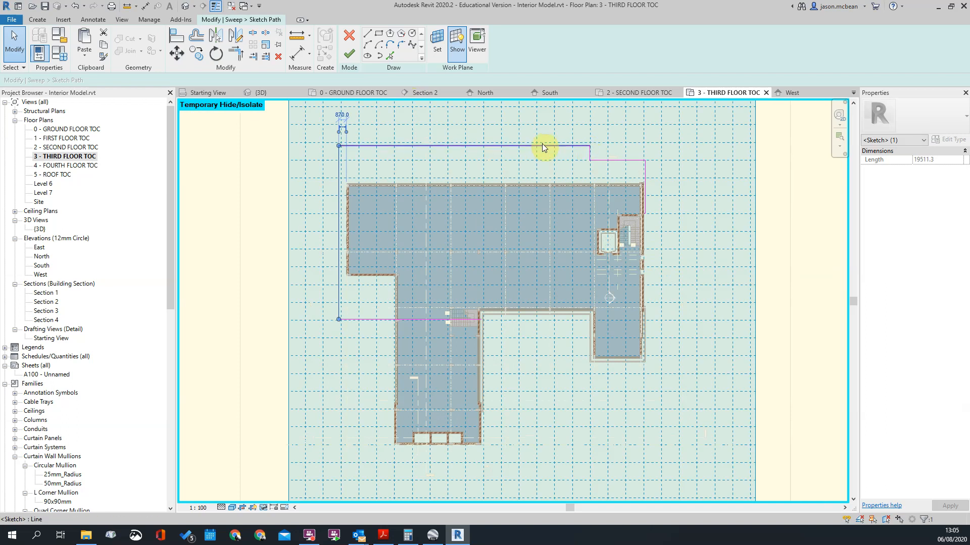
Step: Delete the long stepped north line and trim the remaining short north line to a corner with the west line
key("Escape")
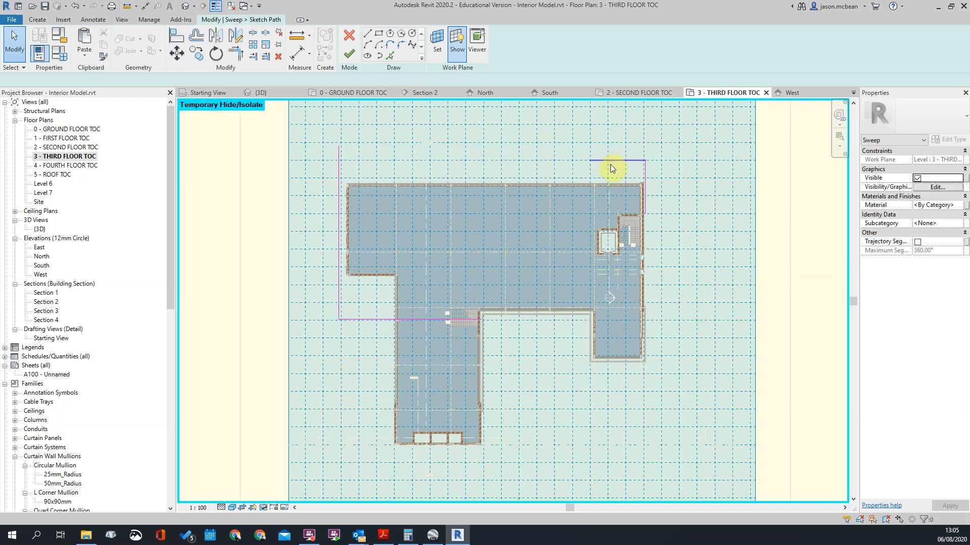
key("t")
key("r")
left_click(611, 161)
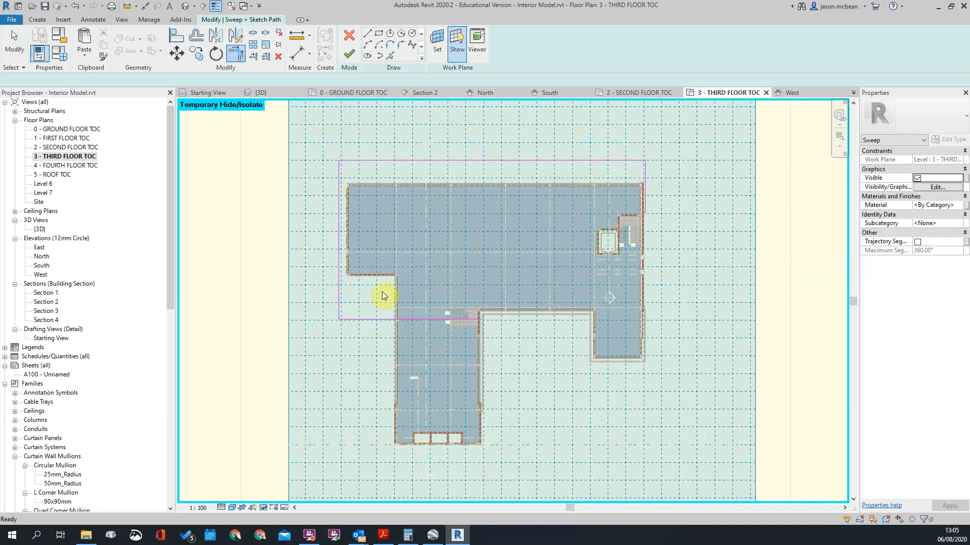
key("Escape")
Step: Move the path's lower horizontal line up to just outside the short south-facing wall of the west projection
scroll(385, 296, "up", 1)
scroll(384, 320, "up", 5)
scroll(573, 318, "down", 4)
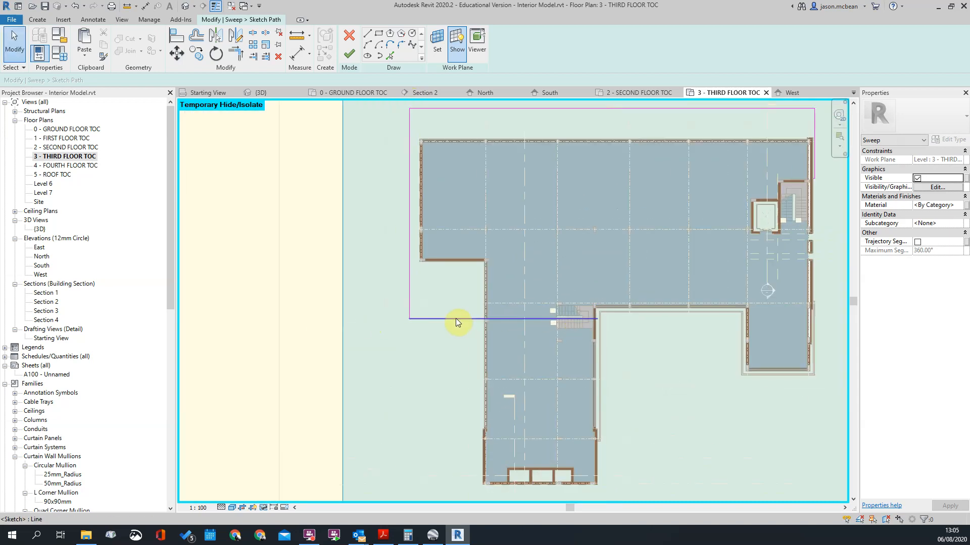
left_click(457, 319)
scroll(461, 278, "up", 4)
key("Escape")
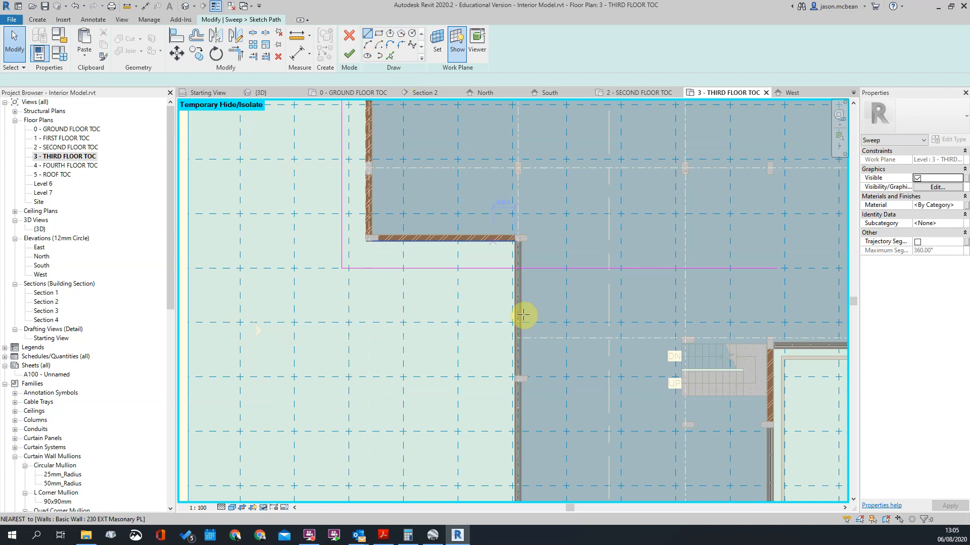
Step: Sketch path lines down outside the south wing's west wall, ending with a short return into the wall
left_click(505, 250)
middle_click_drag(517, 470, 456, 201)
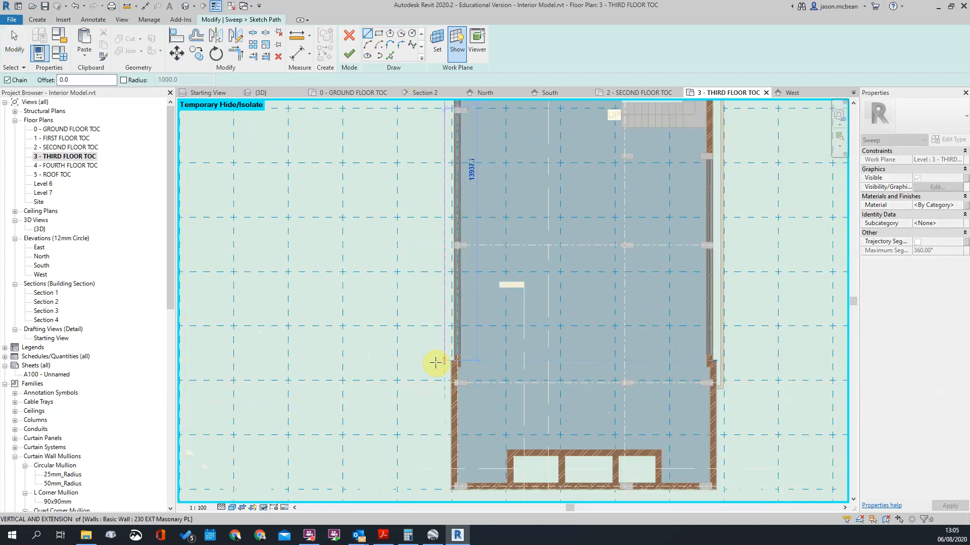
scroll(435, 384, "up", 3)
key("Escape")
key("Escape")
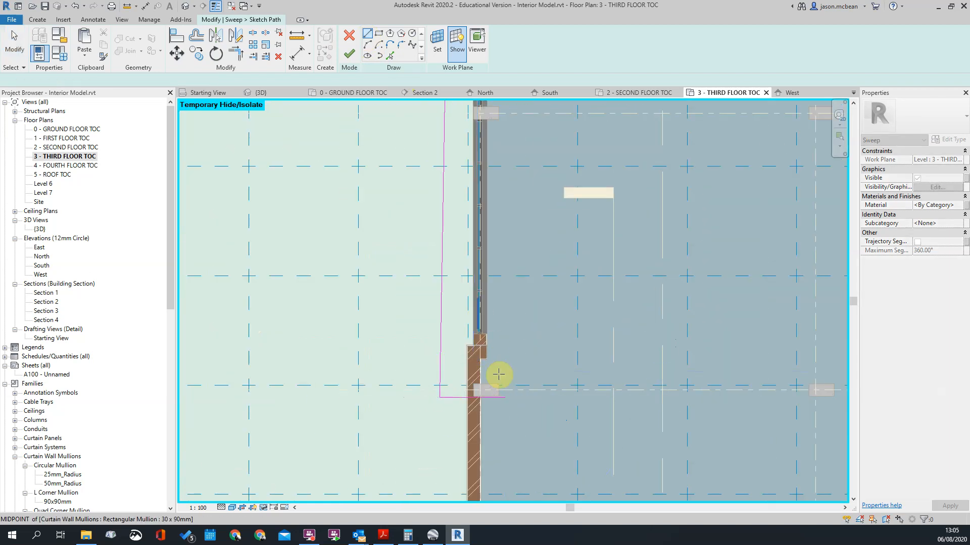
Step: Trim the lower horizontal line to the new wing line and shift their shared corner to straighten the slanted line
scroll(486, 249, "down", 5)
scroll(478, 184, "up", 4)
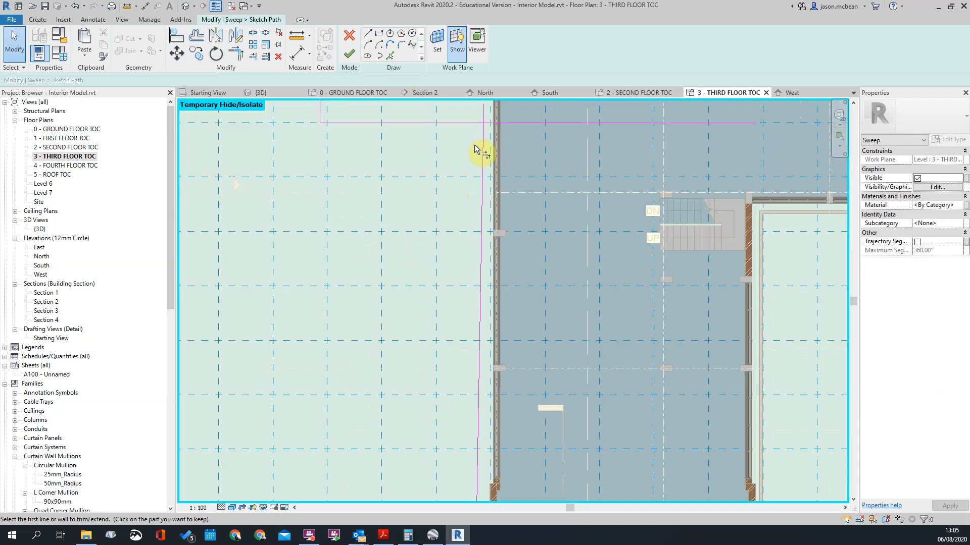
key("t")
key("r")
left_click(477, 123)
key("Escape")
key("Escape")
key("Tab")
left_click(482, 122)
mouse_move(483, 122)
left_mouse_down()
mouse_move(460, 122)
mouse_move(472, 120)
left_mouse_up()
Step: Bring the path's north line closer to the north wall by changing its temporary dimension
scroll(561, 226, "down", 3)
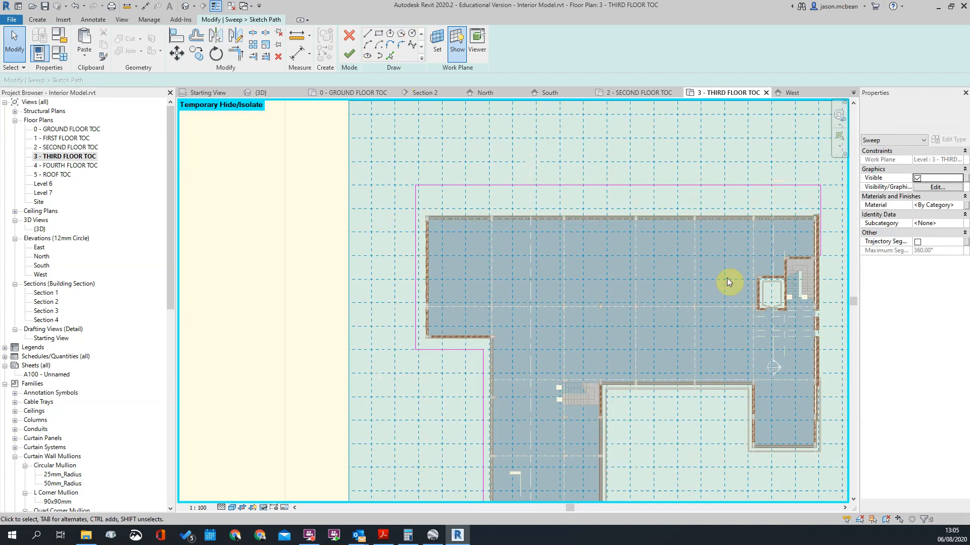
scroll(631, 235, "up", 4)
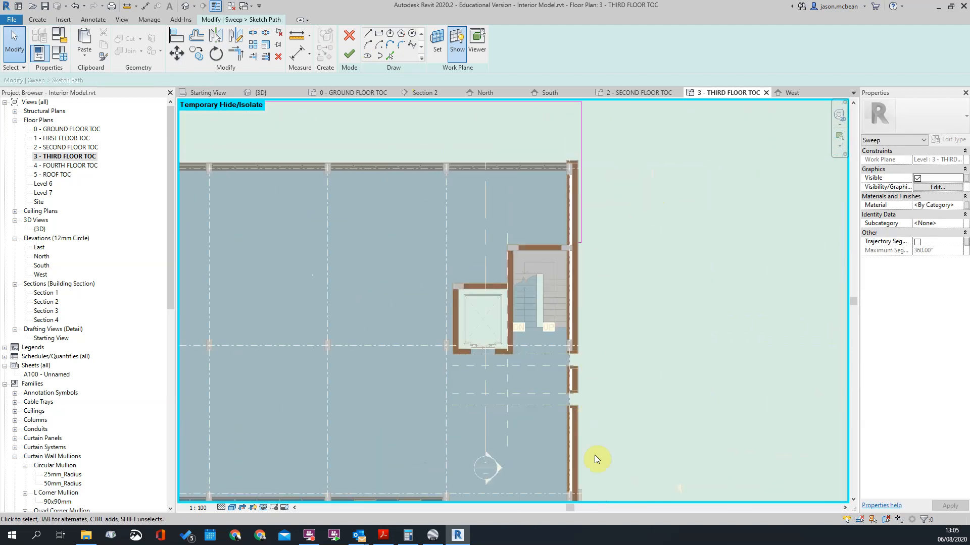
middle_click_drag(577, 166, 599, 267)
left_click(474, 200)
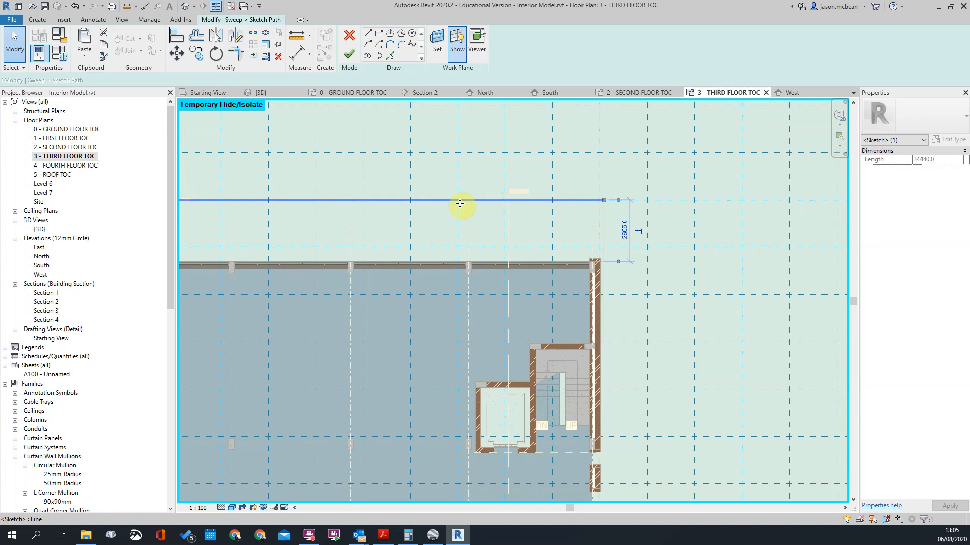
scroll(460, 203, "up", 2)
left_click(657, 235)
left_click(680, 198)
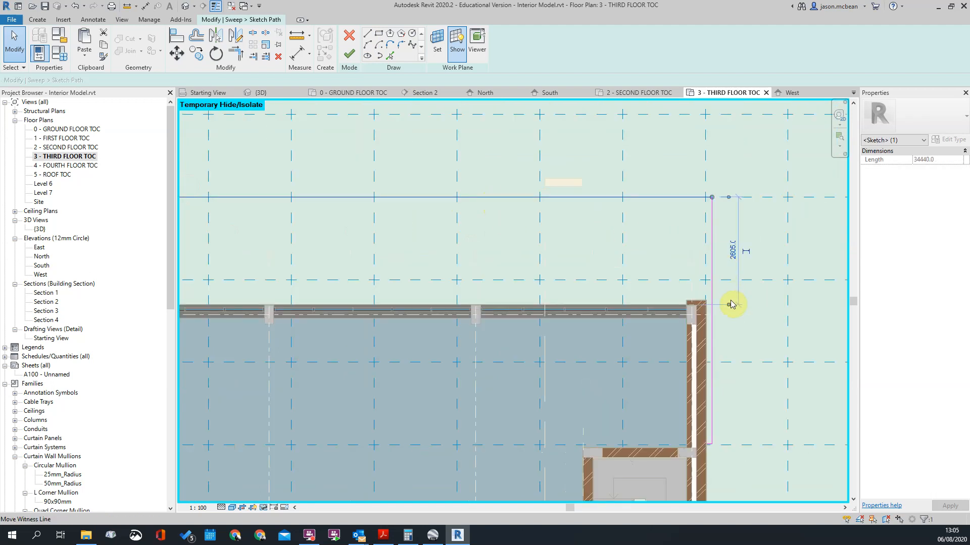
scroll(475, 315, "up", 5)
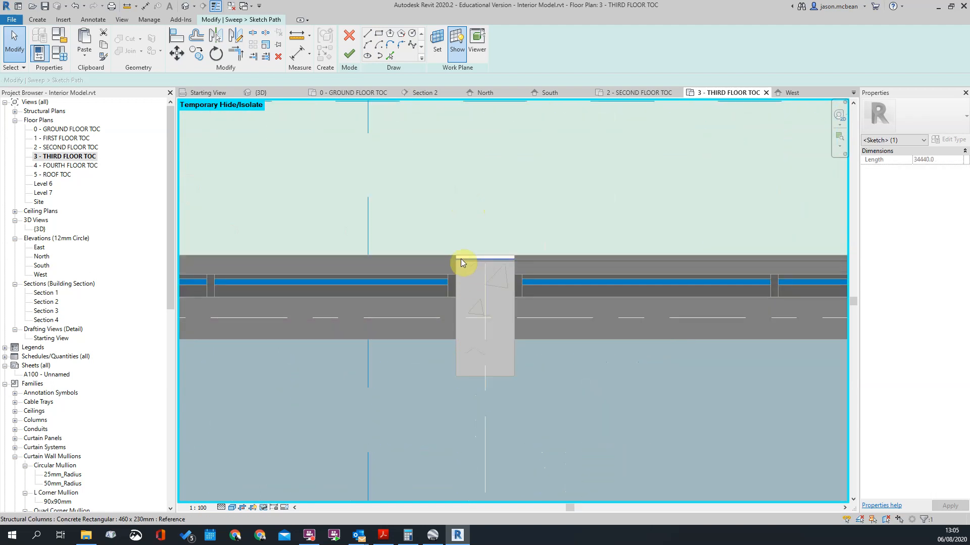
scroll(458, 280, "down", 3)
scroll(564, 303, "down", 6)
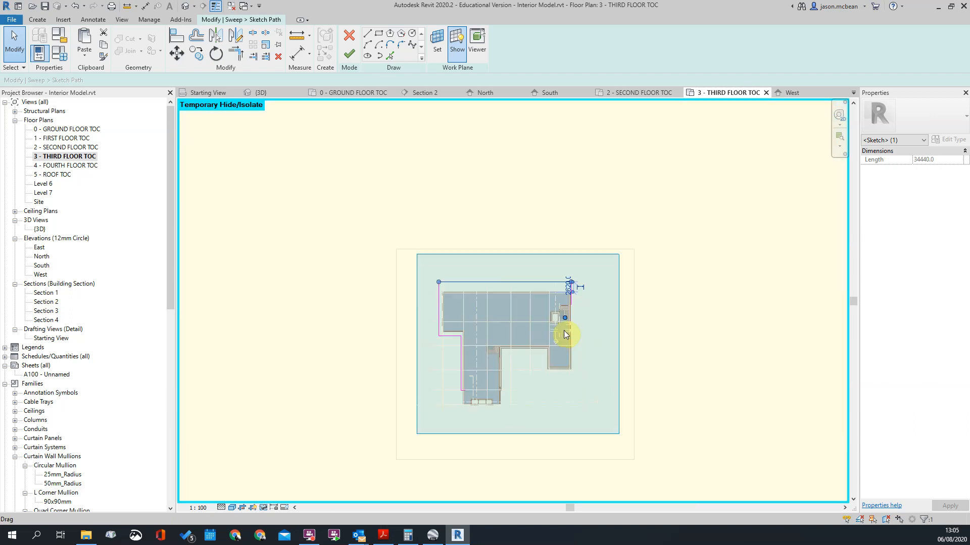
scroll(565, 288, "up", 6)
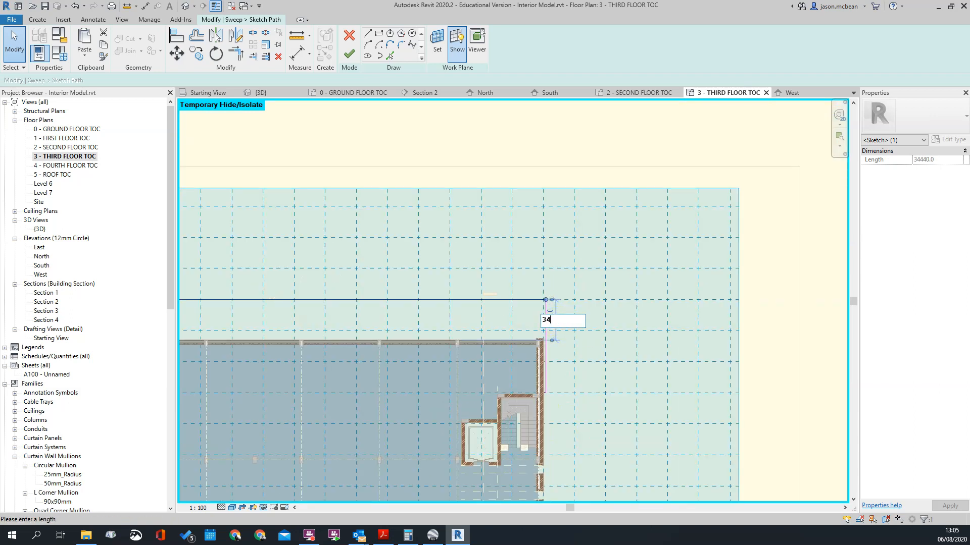
key("Return")
left_click(674, 300)
Step: Measure how far the existing band projects beyond the column face at the courtyard corner
scroll(587, 369, "down", 3)
scroll(564, 397, "up", 5)
scroll(571, 368, "up", 2)
scroll(445, 300, "up", 3)
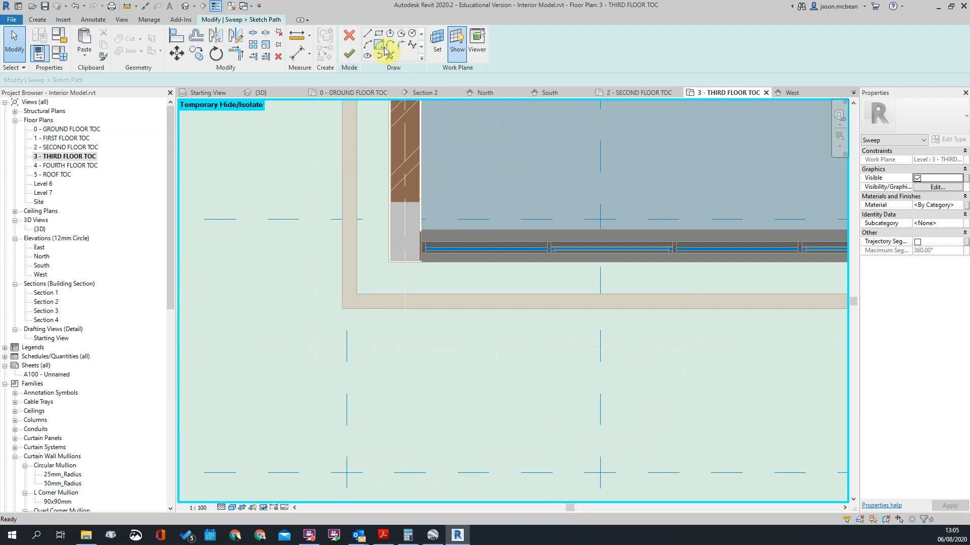
left_click(294, 42)
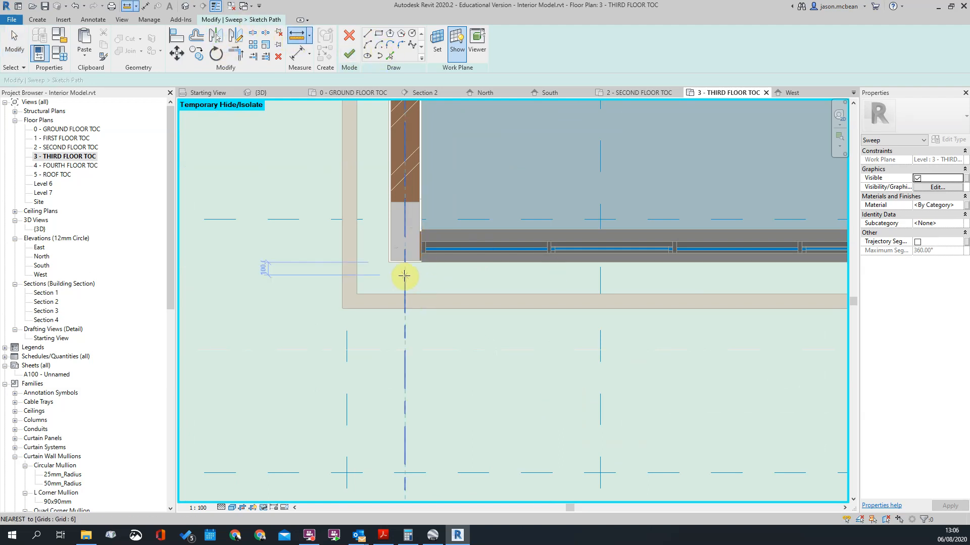
scroll(385, 255, "up", 3)
left_click(382, 258)
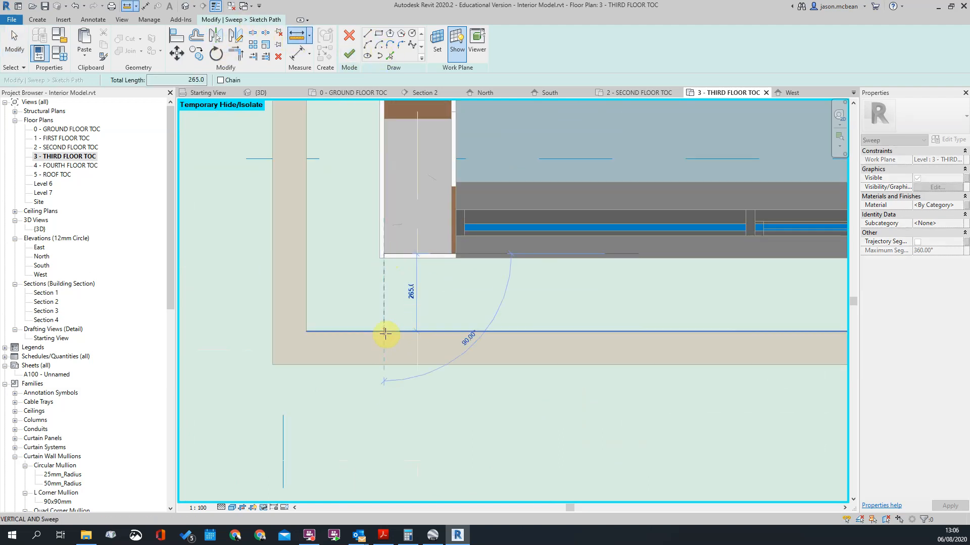
scroll(423, 371, "down", 9)
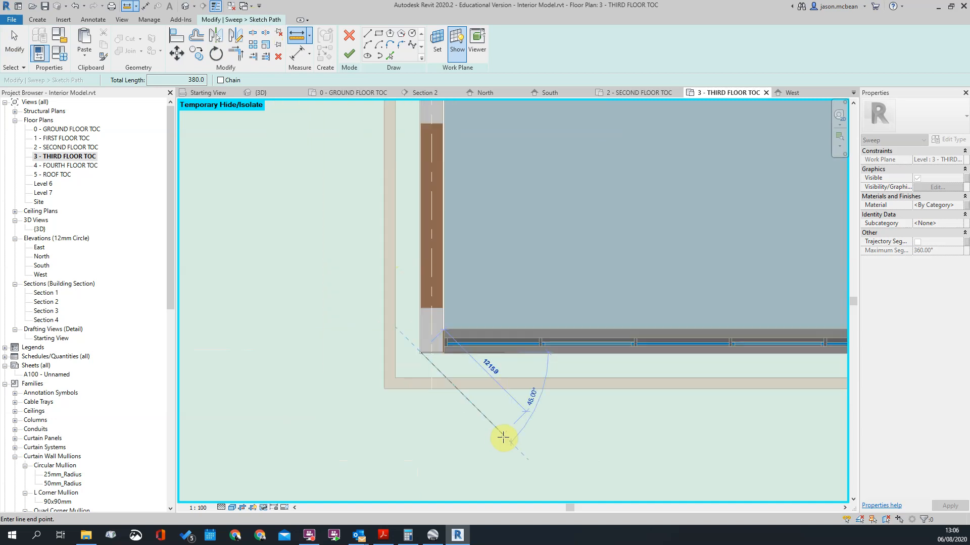
key("Escape")
key("Escape")
Step: Adjust the north path line's offset from the wall face at the northeast corner
scroll(655, 151, "up", 1)
middle_click_drag(655, 121, 694, 347)
scroll(622, 247, "up", 2)
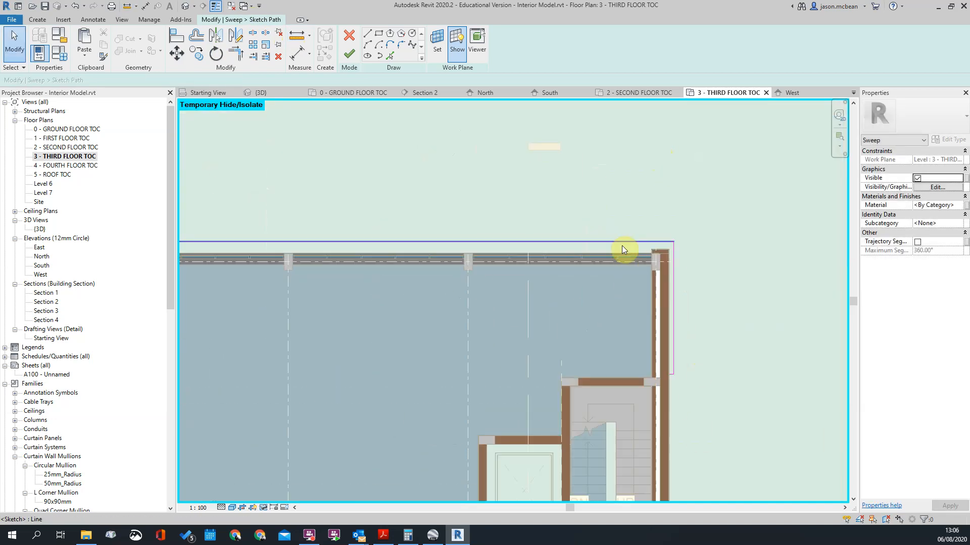
left_click(560, 243)
scroll(716, 239, "up", 2)
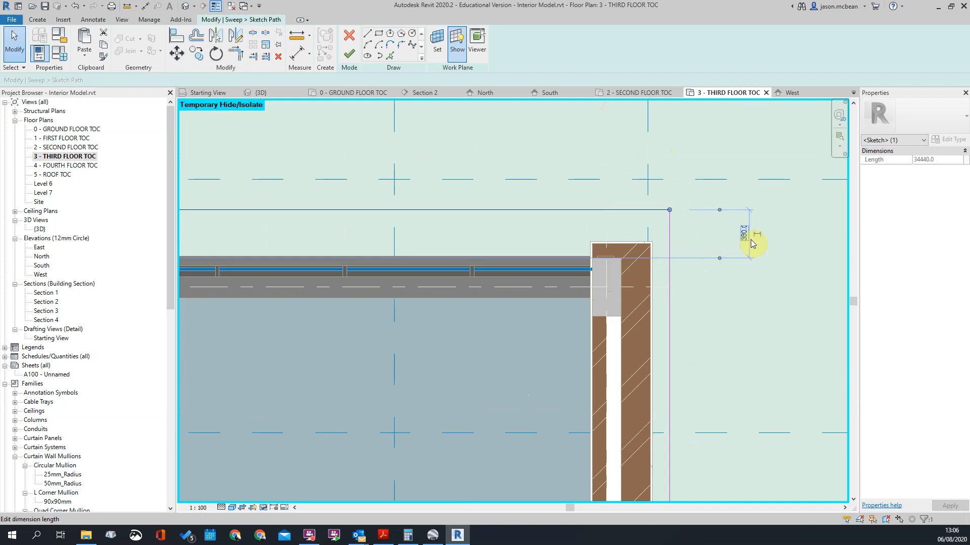
key("Return")
key("Escape")
Step: Reference the west path line's dimension to the outer column face and set its offset to 375 mm
scroll(749, 238, "down", 8)
scroll(195, 246, "up", 3)
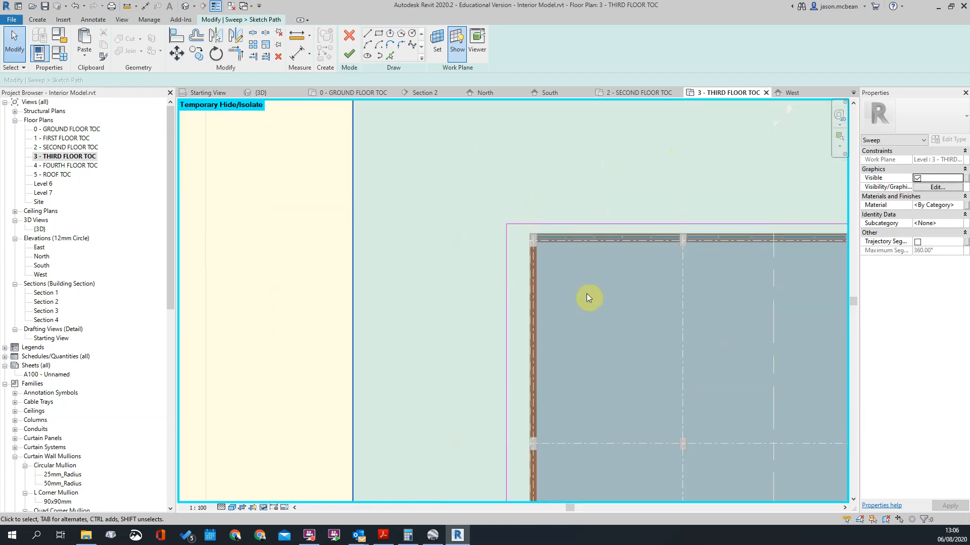
scroll(525, 273, "up", 3)
left_click(523, 272)
scroll(574, 202, "up", 3)
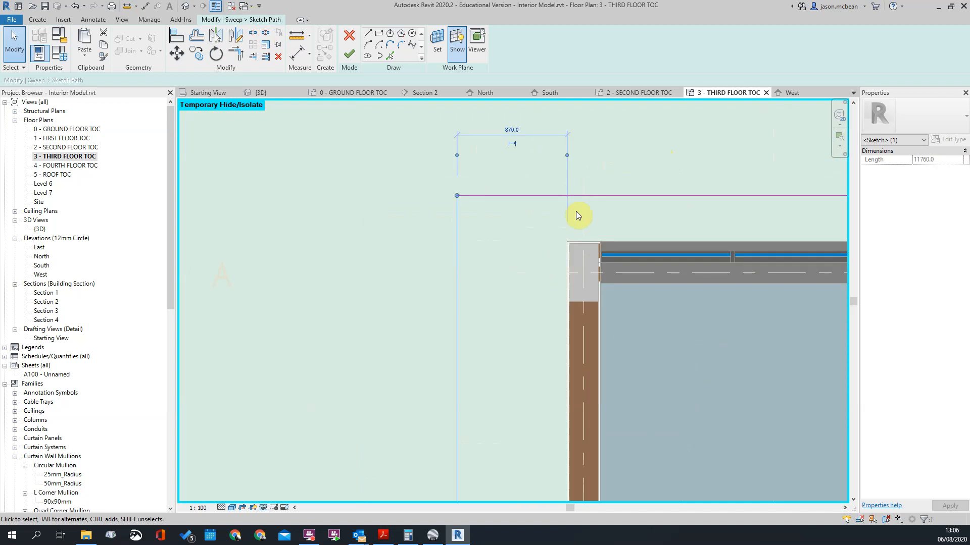
left_click_drag(570, 271, 570, 271)
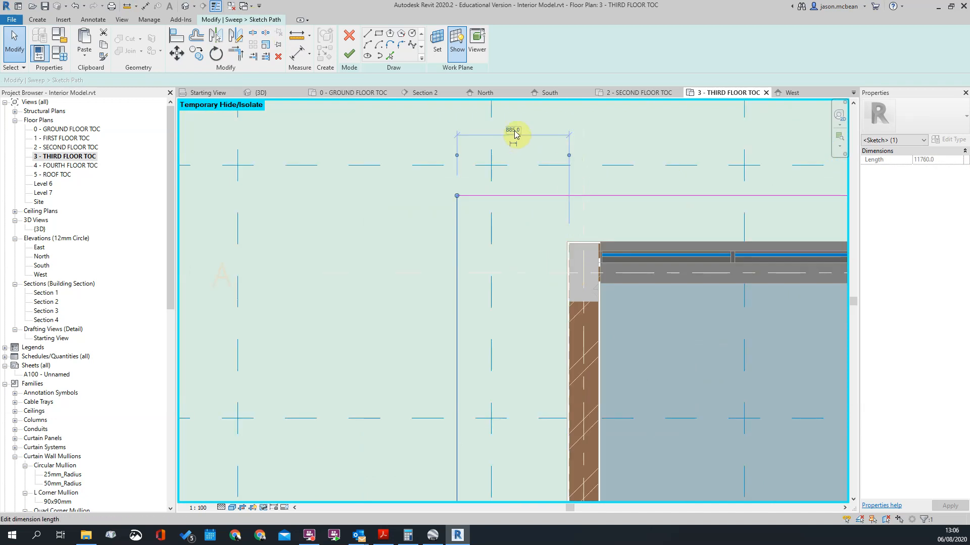
type("375")
key("Return")
left_click(514, 127)
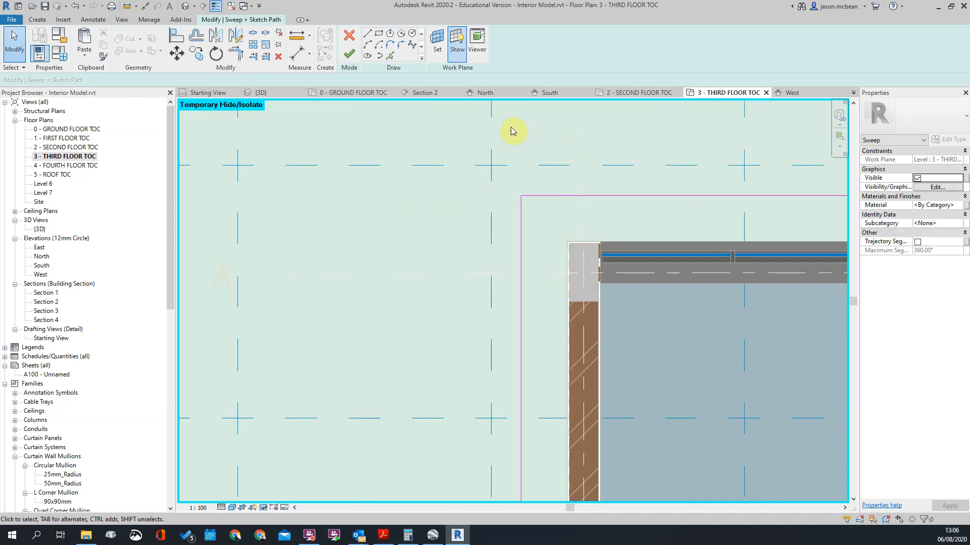
Step: Reference the dimension of the path line south of the northwest wing to the column face and set its offset
scroll(514, 129, "down", 6)
scroll(598, 373, "up", 3)
scroll(598, 375, "up", 3)
left_click(455, 282)
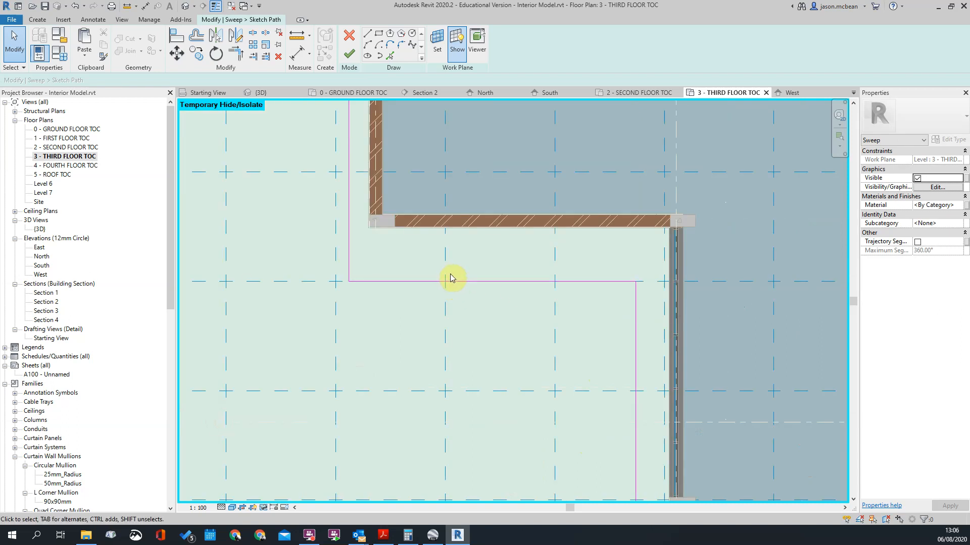
scroll(702, 251, "up", 3)
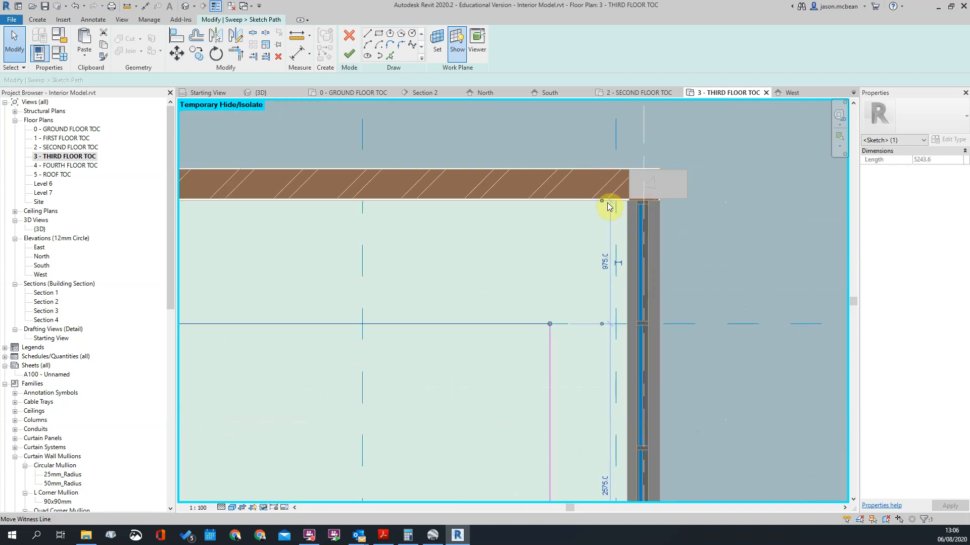
left_click_drag(659, 202, 671, 198)
left_click(602, 262)
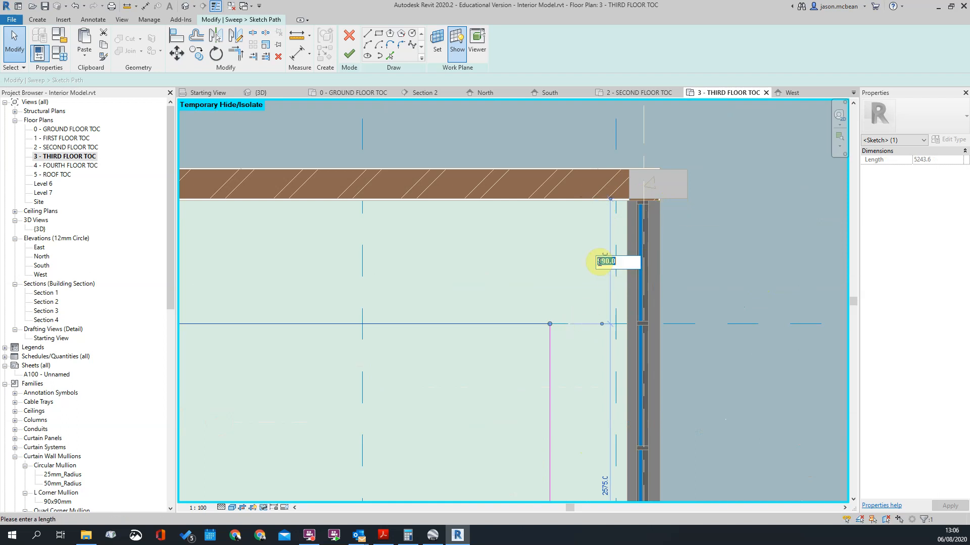
key("Return")
scroll(598, 262, "down", 3)
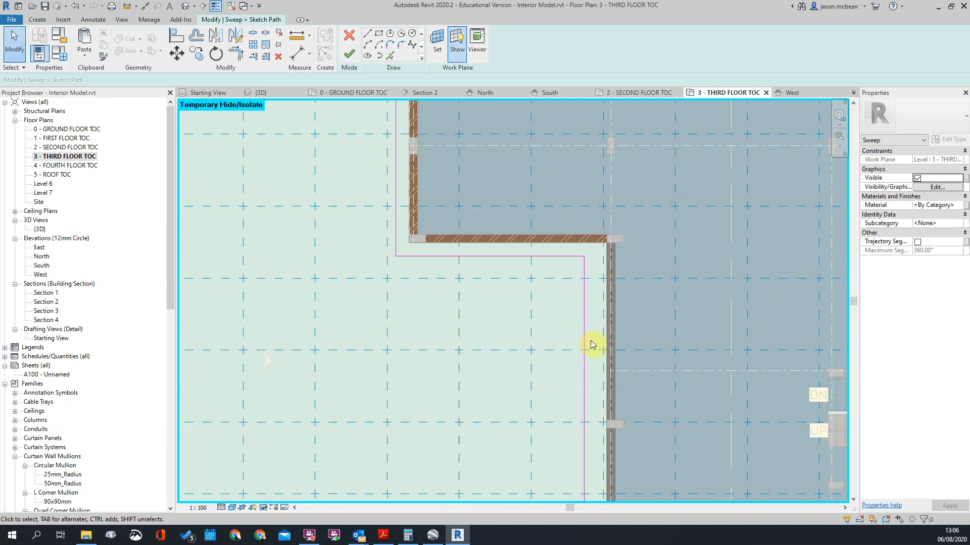
Step: Reference the dimension of the south wing's west path line to the outer wall face and move the line closer
left_click(566, 329)
middle_click_drag(636, 404, 557, 360)
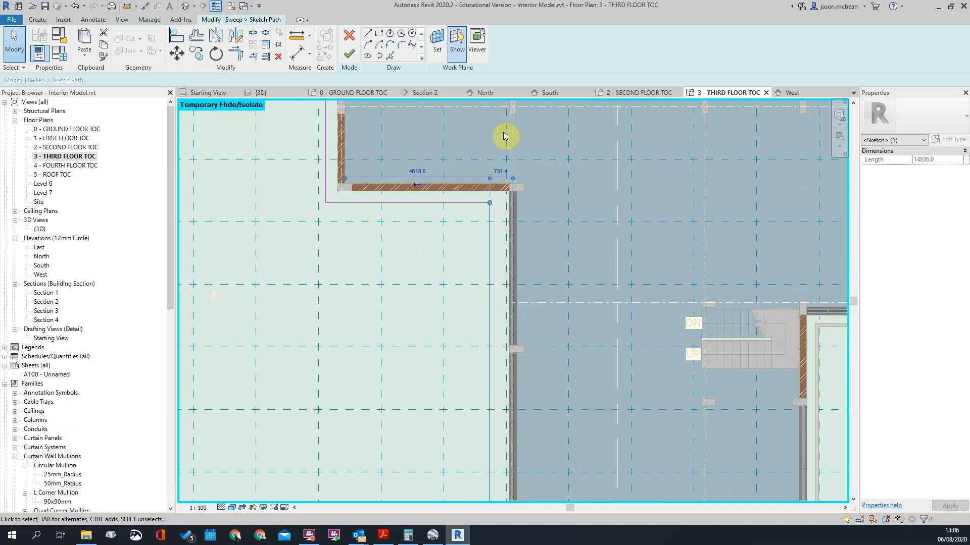
scroll(503, 121, "up", 3)
left_click_drag(522, 225, 517, 243)
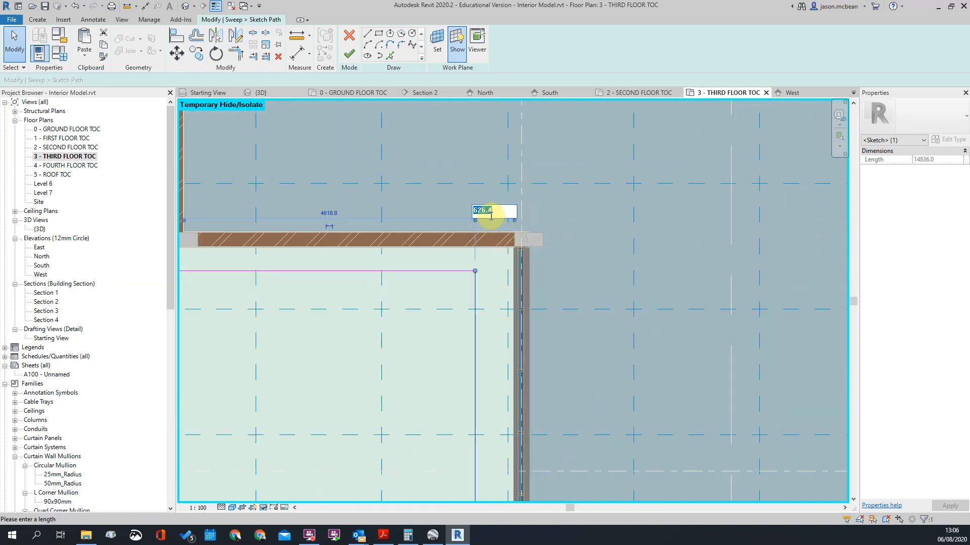
key("Return")
scroll(468, 253, "down", 4)
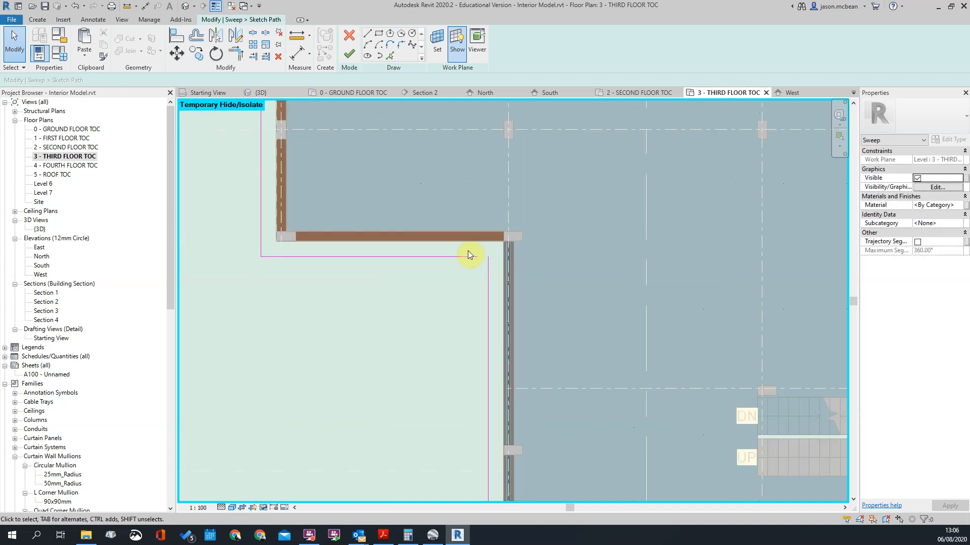
Step: Trim the northwest wing's south path line and the south wing's west path line to meet at a corner
key("t")
key("r")
left_click(456, 255)
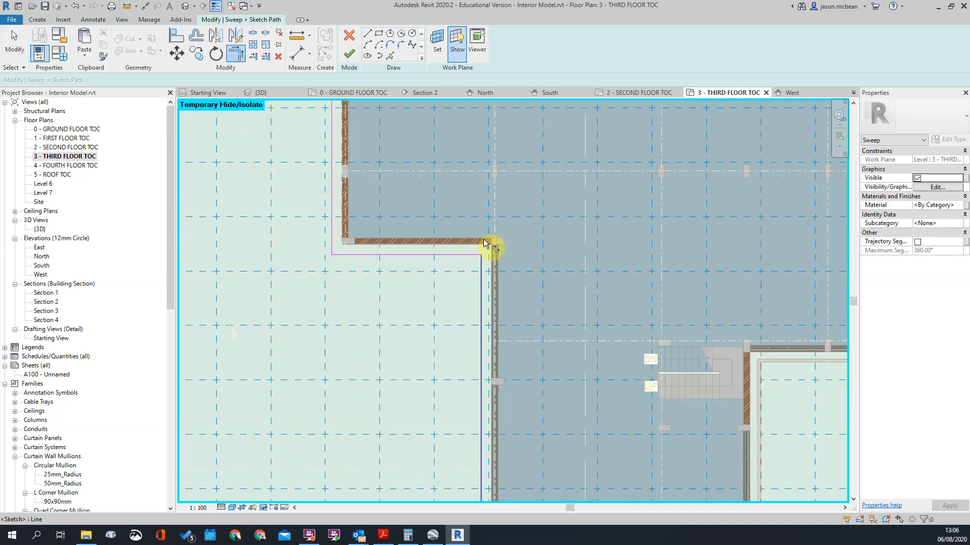
scroll(480, 253, "down", 3)
scroll(494, 394, "up", 2)
scroll(497, 398, "up", 5)
key("Escape")
Step: Align the short path line at the west side's southern end with the end of the existing band on the east side
scroll(441, 399, "up", 2)
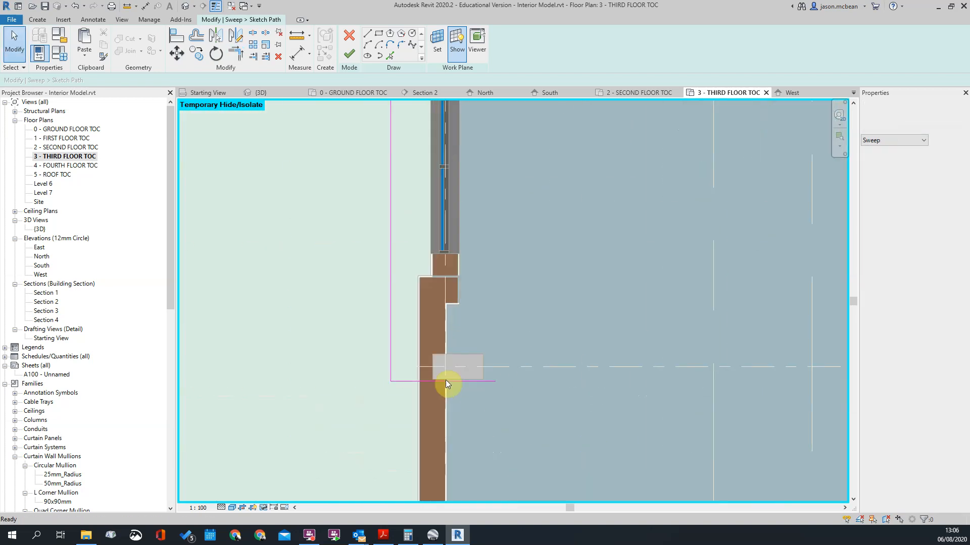
scroll(443, 404, "down", 2)
scroll(445, 382, "down", 3)
scroll(399, 347, "down", 2)
scroll(573, 369, "up", 2)
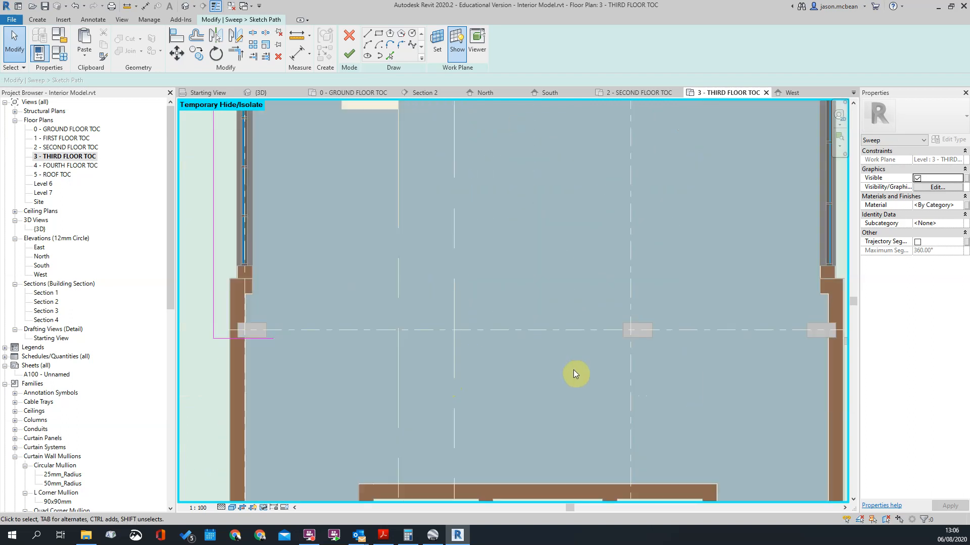
scroll(742, 359, "up", 2)
scroll(641, 303, "up", 2)
key("a")
key("l")
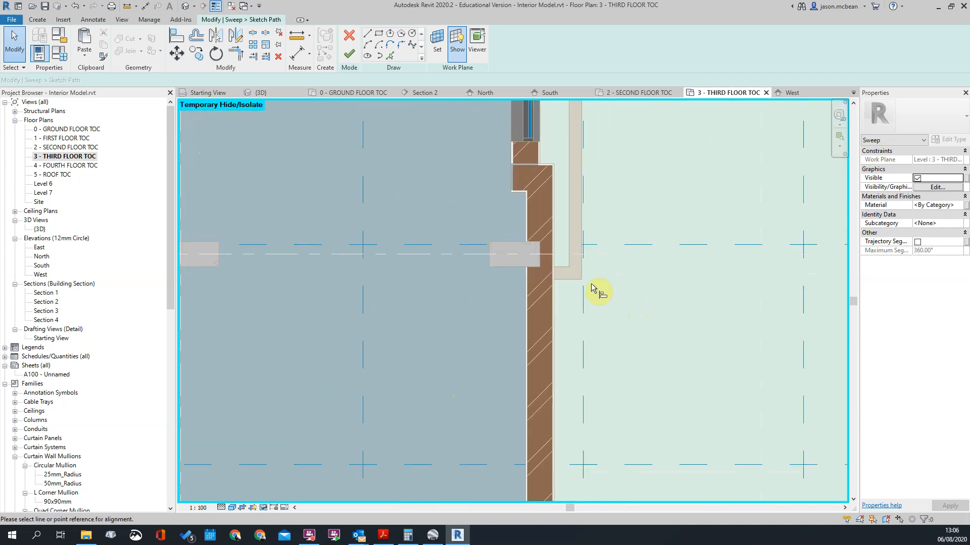
scroll(690, 299, "down", 3)
scroll(505, 319, "up", 3)
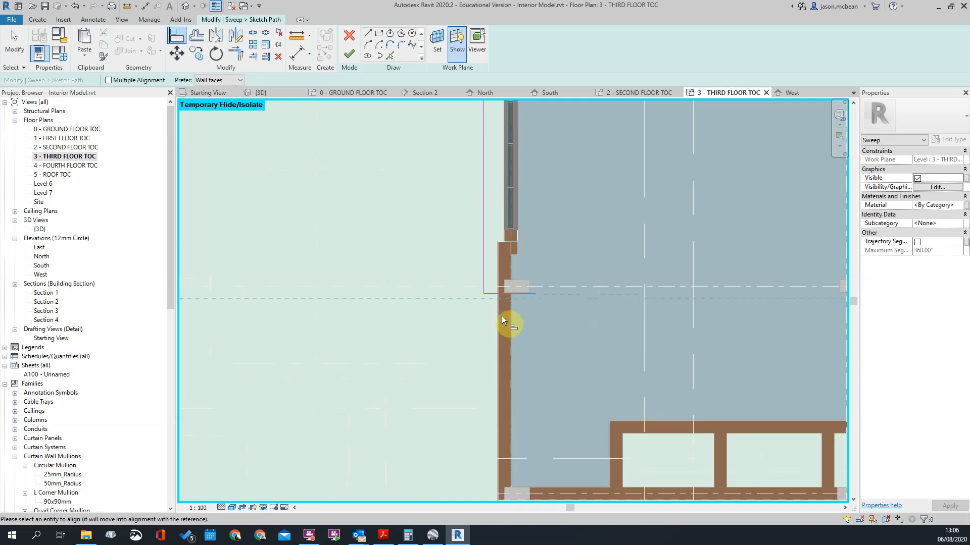
scroll(527, 290, "up", 2)
key("Escape")
key("Escape")
Step: Shorten the path's short end line to the masonry wall's outer face and finish the path sketch
left_click(539, 309)
left_click_drag(494, 312, 473, 312)
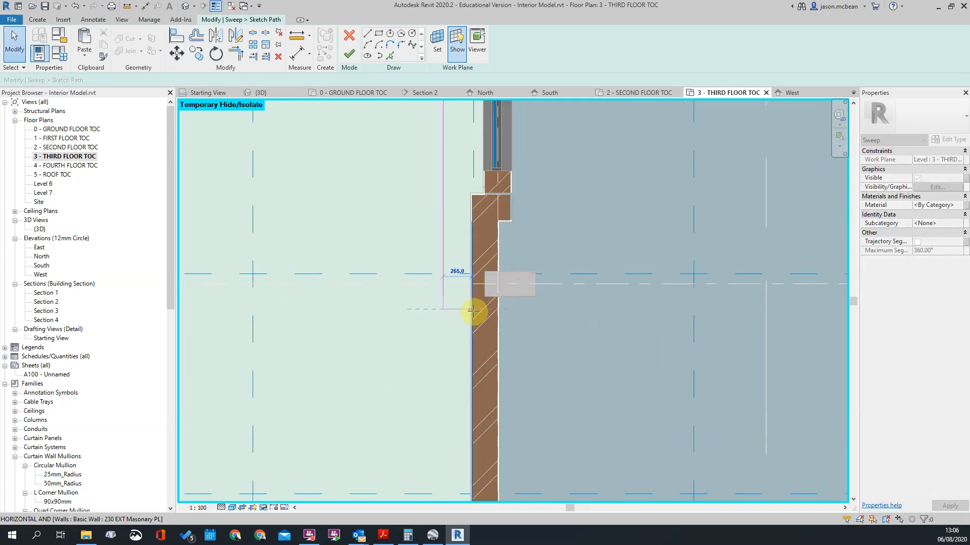
scroll(513, 378, "down", 4)
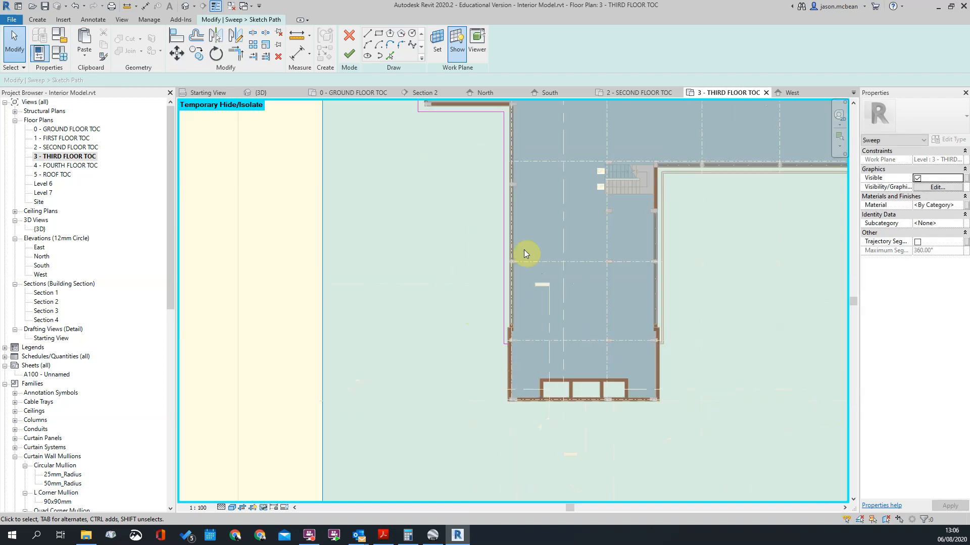
scroll(437, 331, "down", 4)
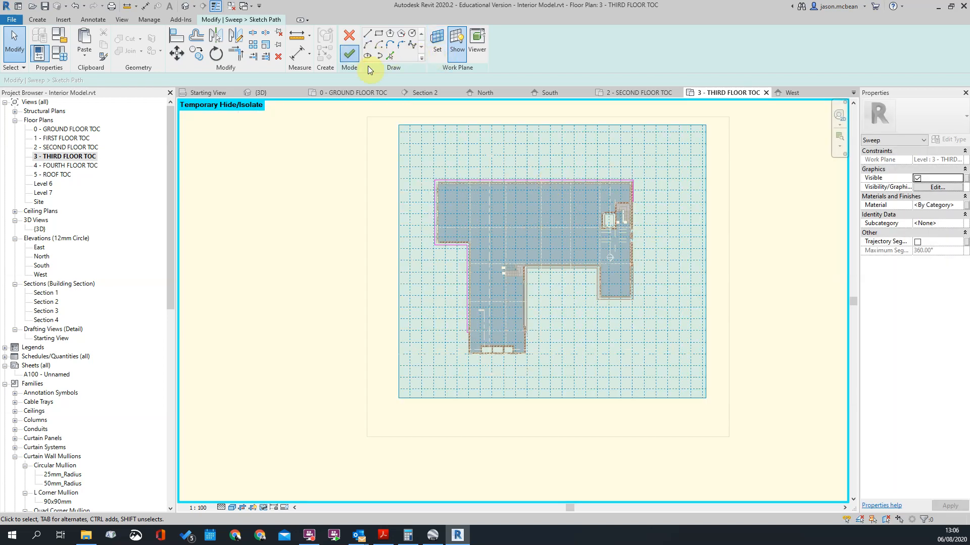
left_click(349, 53)
Step: Switch to the 3D view and select the sweep's profile on the path
scroll(562, 335, "up", 4)
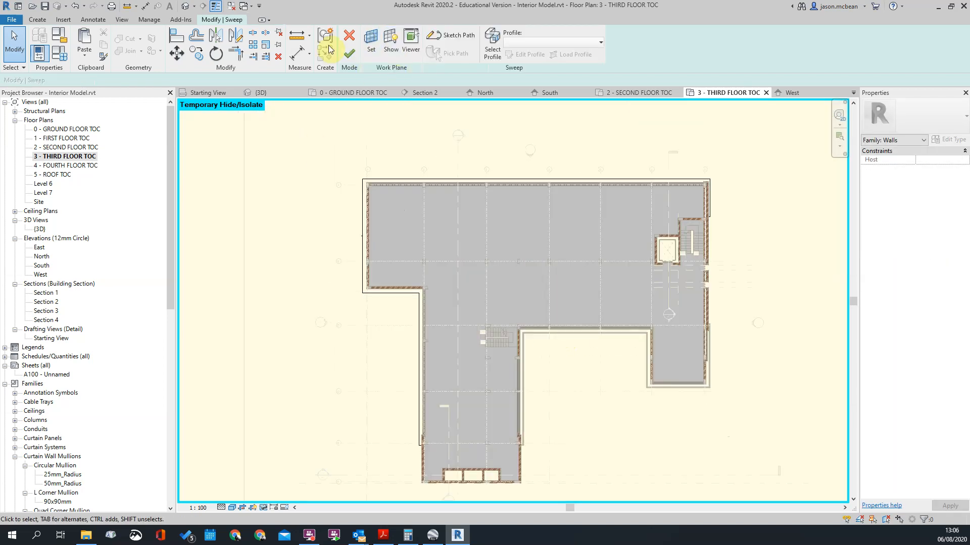
left_click(189, 8)
middle_click_drag(515, 286, 609, 297, "shift")
scroll(651, 214, "down", 3)
scroll(723, 278, "up", 5)
scroll(717, 277, "up", 5)
scroll(584, 284, "down", 2)
left_click(544, 259)
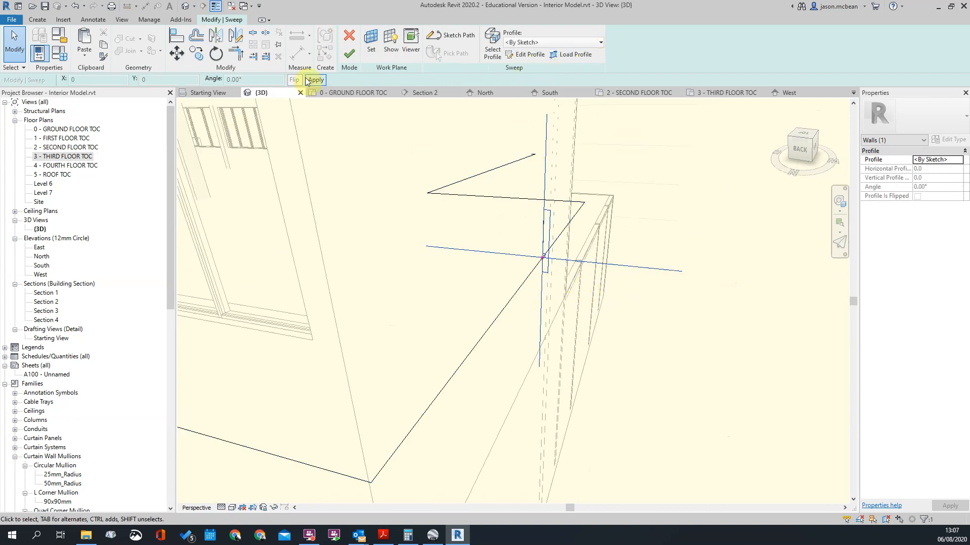
scroll(508, 128, "up", 1)
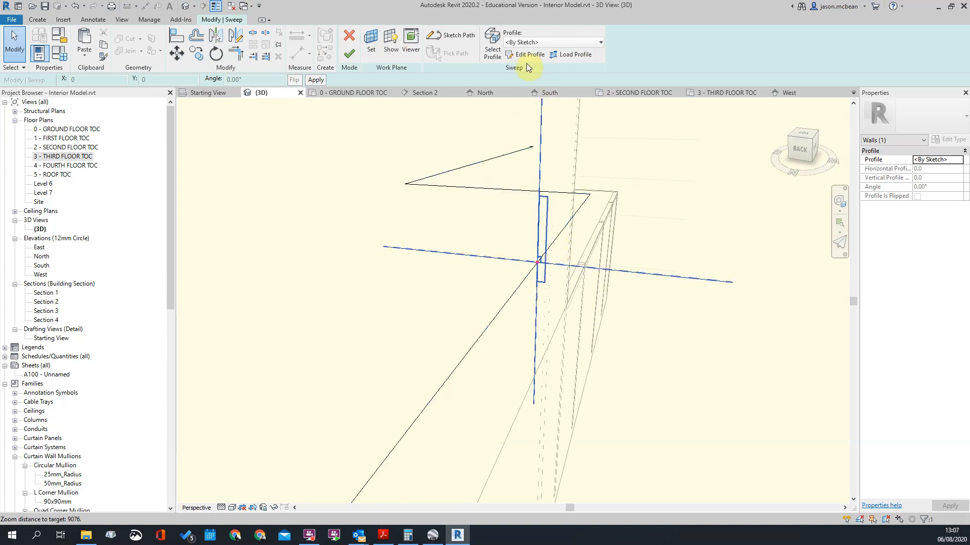
double_click(546, 260)
left_click_drag(475, 186, 639, 377)
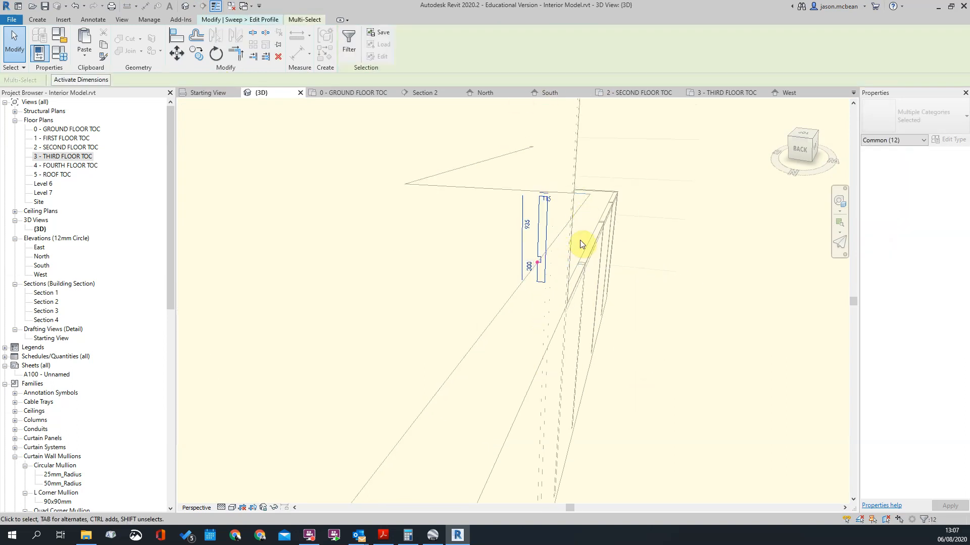
left_click(628, 213)
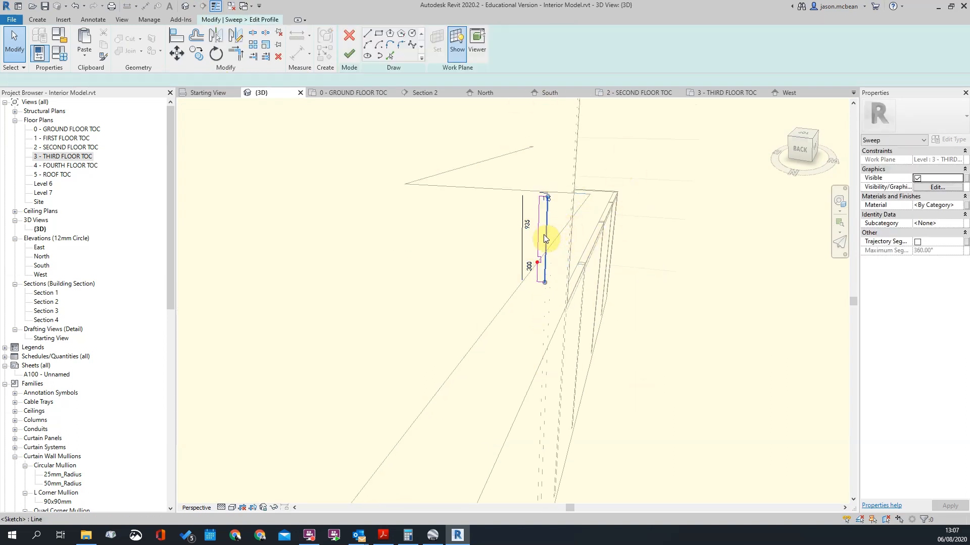
left_click(349, 53)
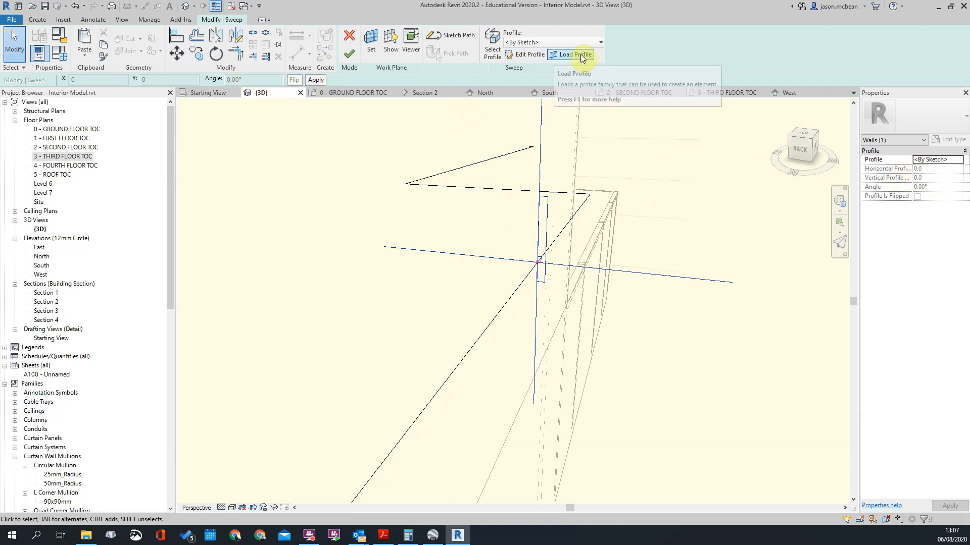
Step: Open the sweep's profile sketch for editing and select all the lines of its outline
left_click(520, 57)
left_click_drag(473, 133, 595, 330)
scroll(529, 216, "up", 4)
scroll(587, 282, "up", 3)
scroll(584, 275, "down", 2)
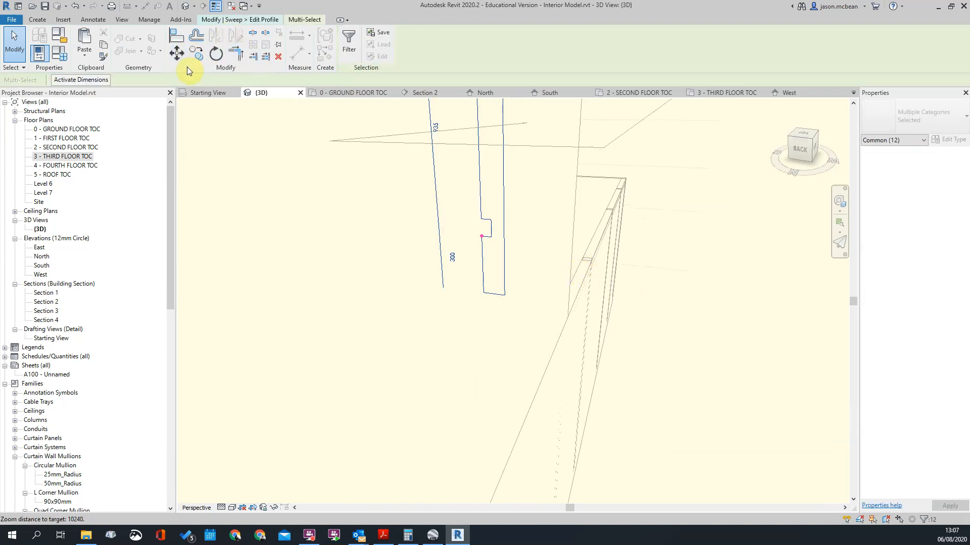
key("Escape")
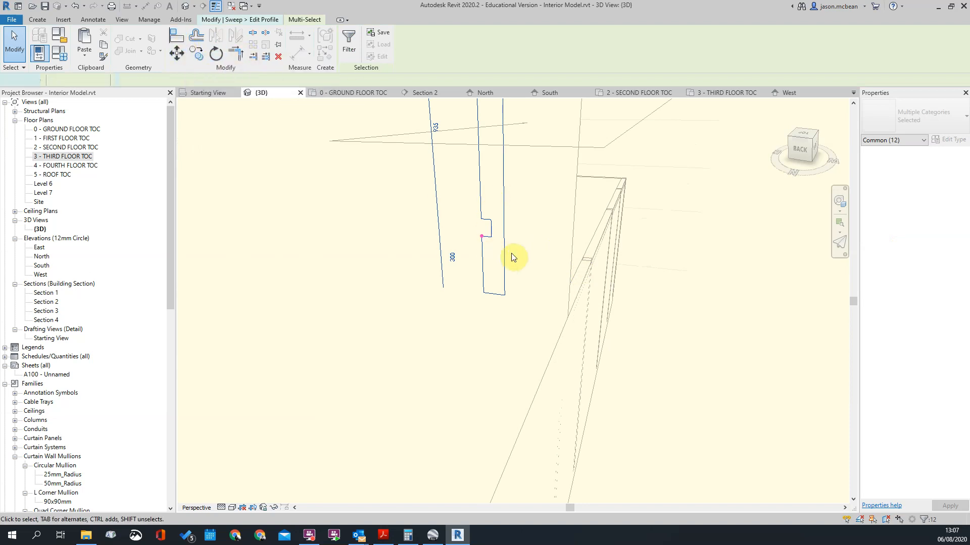
left_click(506, 261)
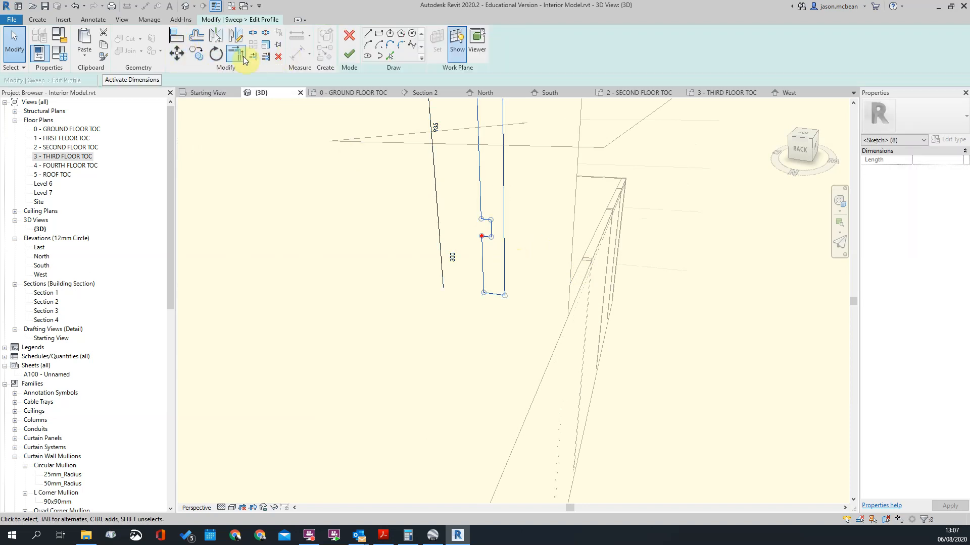
Step: Try to mirror the profile outline about the vertical axis at the path point with Copy on
left_click(220, 41)
scroll(539, 234, "up", 5)
scroll(449, 238, "down", 2)
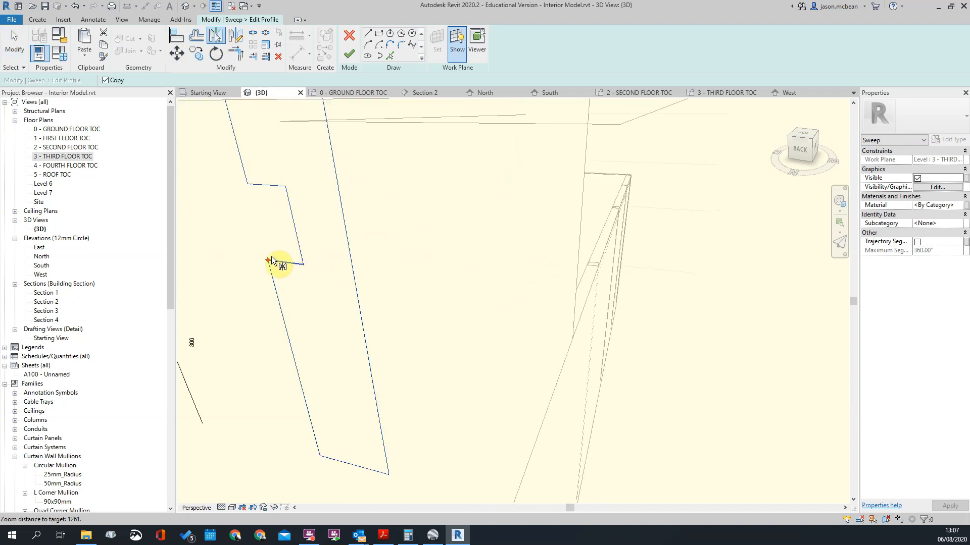
scroll(265, 258, "up", 3)
scroll(434, 269, "down", 2)
scroll(466, 265, "up", 4)
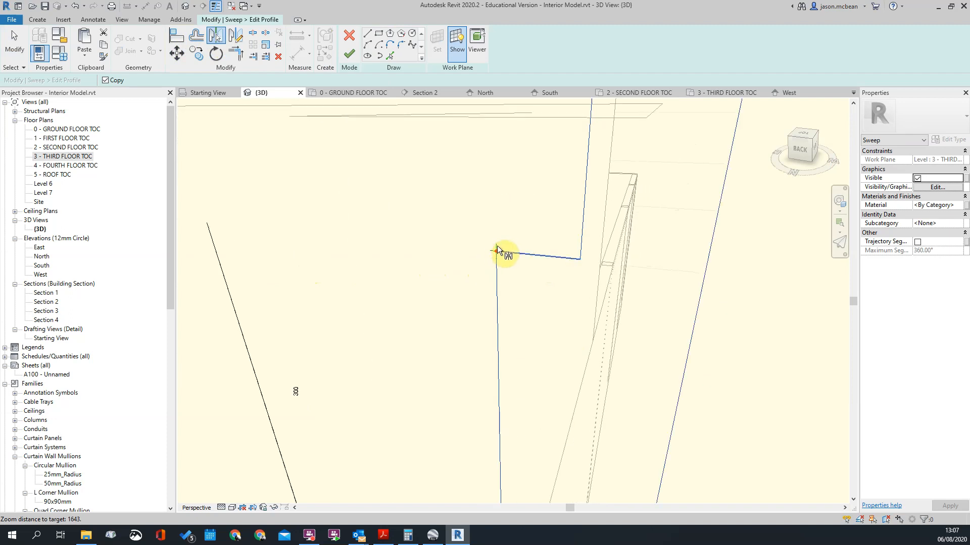
left_click(496, 251)
left_click(572, 293)
key("ctrl+z")
Step: Mirror the profile outline about the vertical axis at the path point with Copy off, and finish the profile and the sweep
scroll(527, 251, "down", 2)
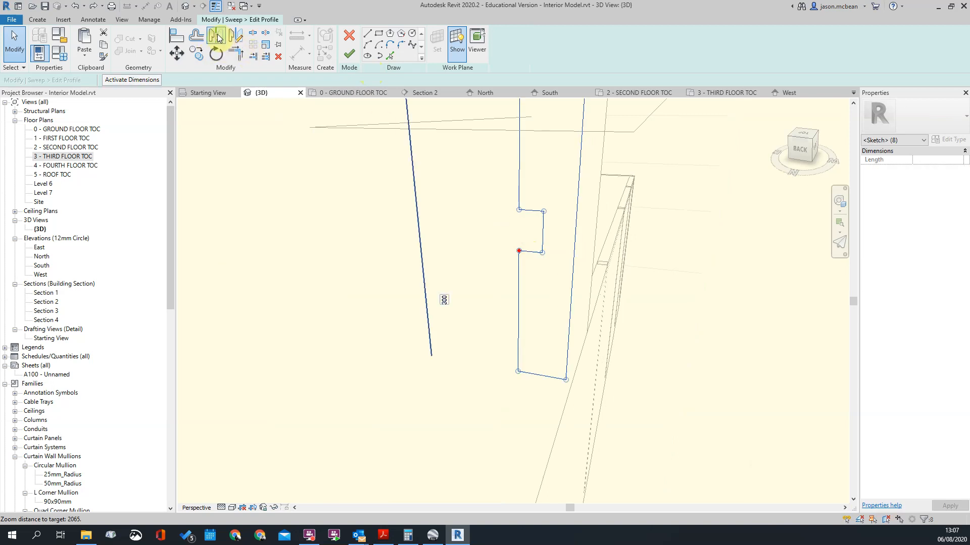
left_click(218, 38)
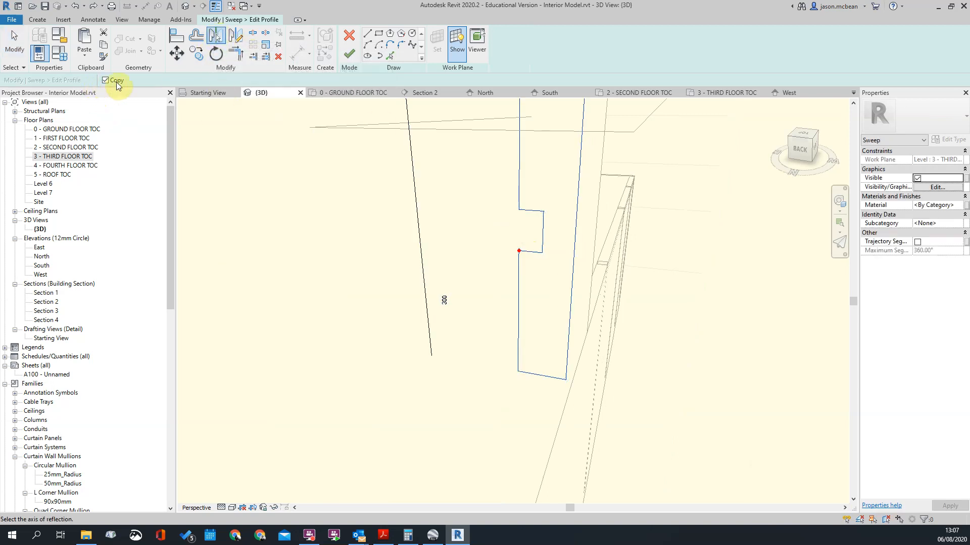
scroll(498, 279, "up", 3)
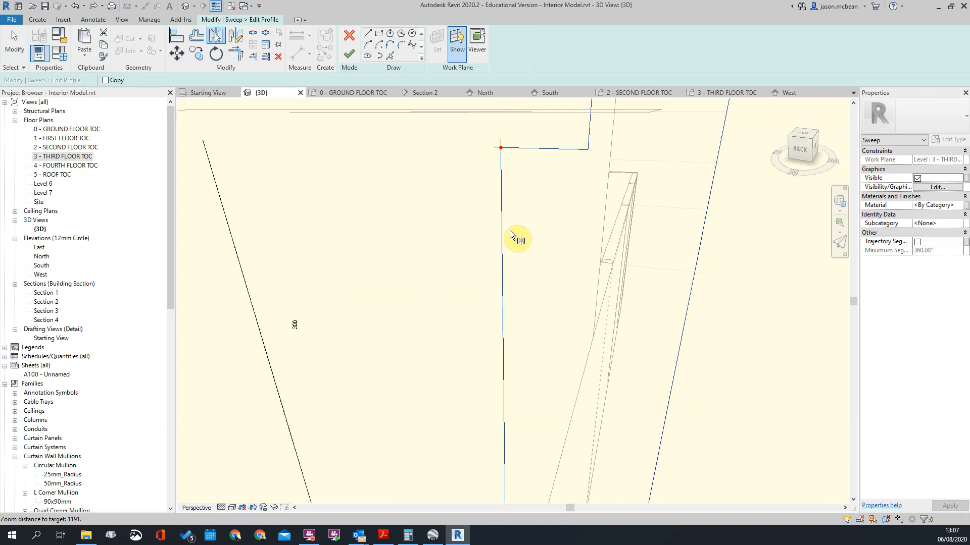
left_click(501, 139)
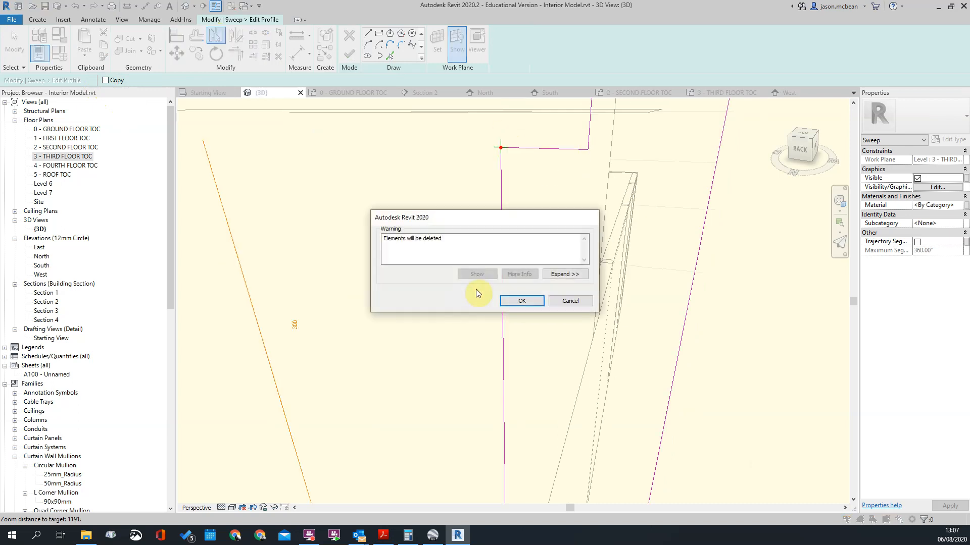
left_click(521, 301)
scroll(556, 284, "down", 5)
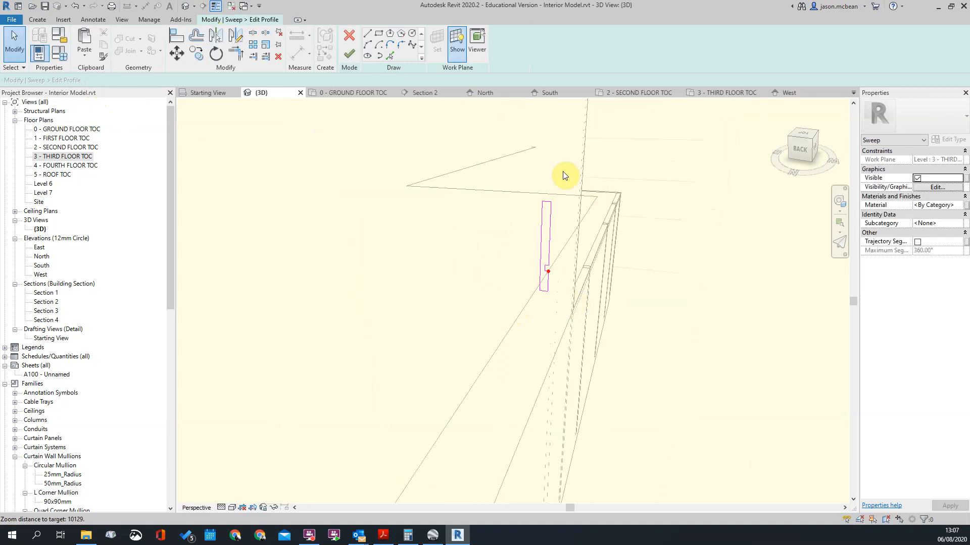
left_click(349, 55)
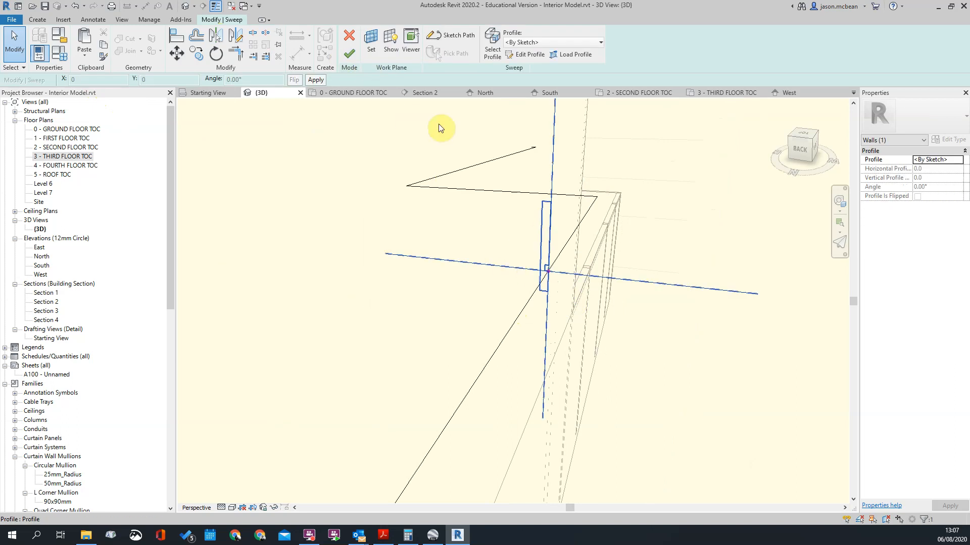
left_click(350, 55)
Step: Examine the finished band along the building's facades in 3D and select its sweep
scroll(609, 199, "down", 3)
left_click(609, 202)
scroll(610, 204, "down", 6)
middle_click_drag(534, 323, 722, 289, "shift")
scroll(501, 286, "up", 3)
middle_click_drag(505, 282, 519, 289, "shift")
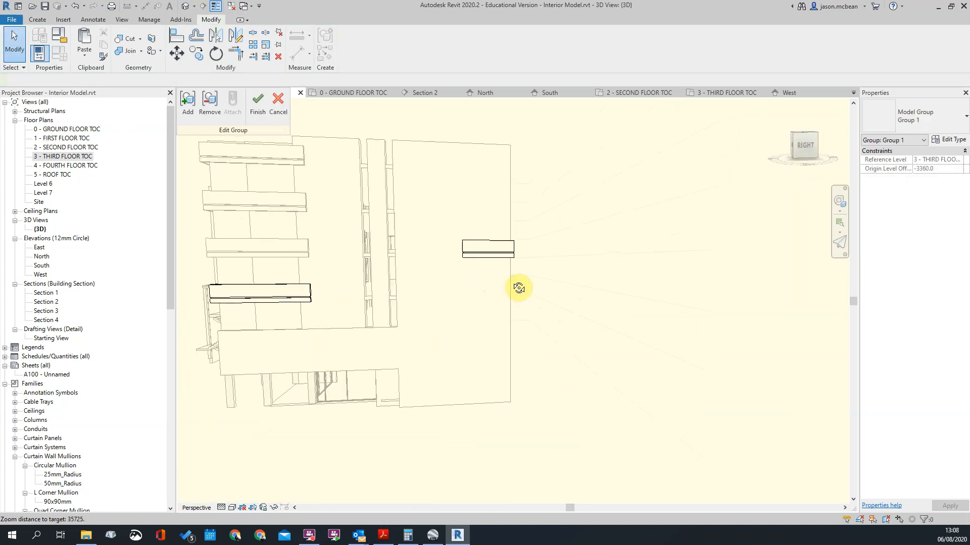
middle_click_drag(589, 335, 478, 257, "shift")
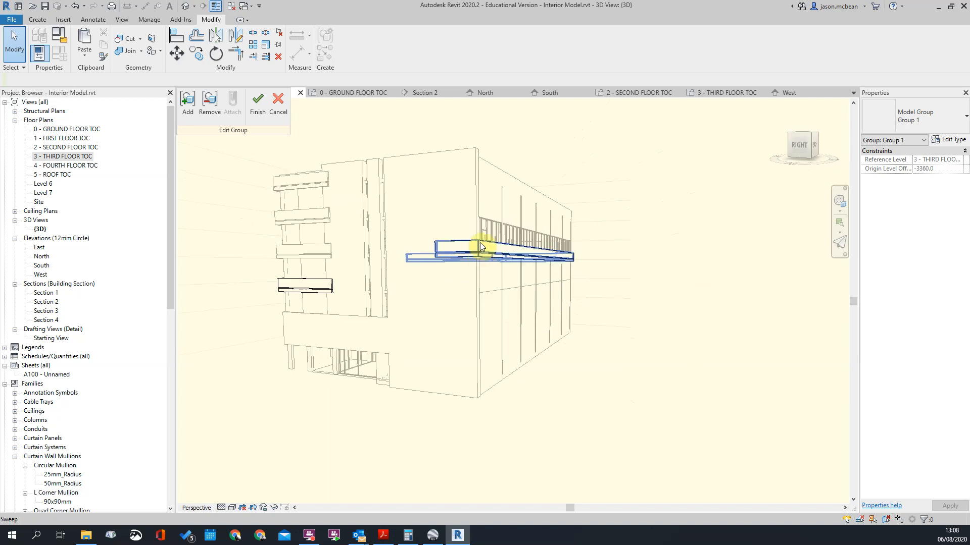
left_click(487, 251)
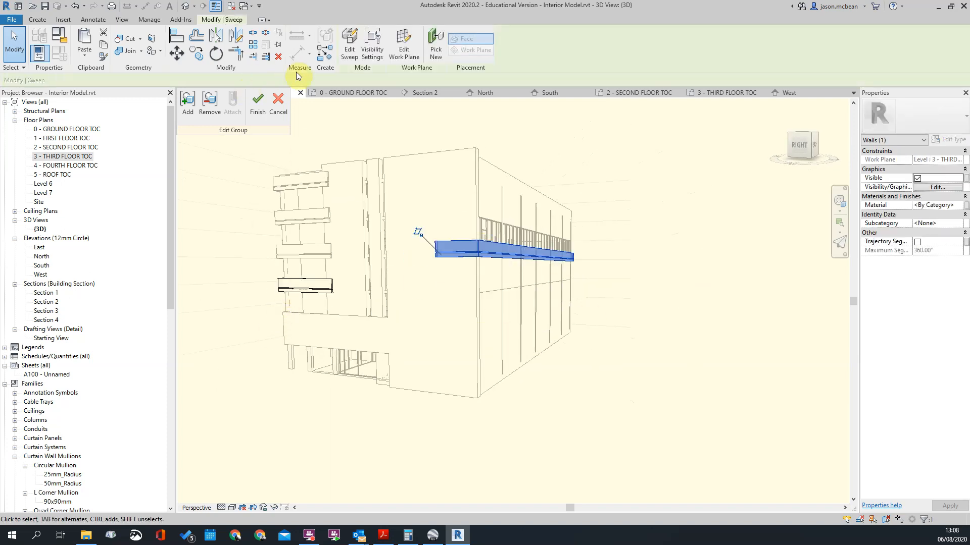
Step: Open the band's sweep path sketch for editing and set its work plane to Level : 2 - SECOND FLOOR TOC
left_click(349, 54)
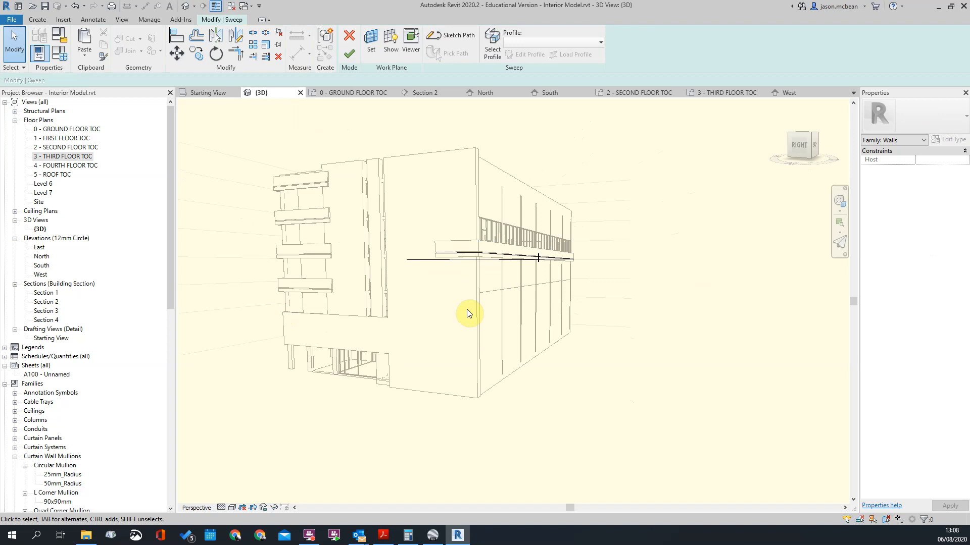
left_click(496, 259)
mouse_move(376, 188)
left_mouse_down()
mouse_move(517, 284)
mouse_move(641, 335)
left_mouse_up()
left_click(724, 331)
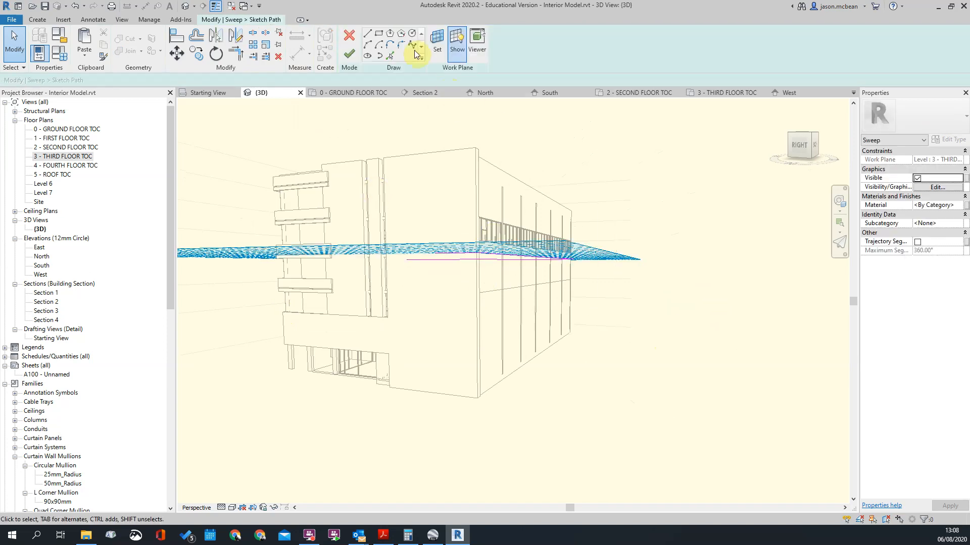
left_click(437, 41)
left_click(471, 268)
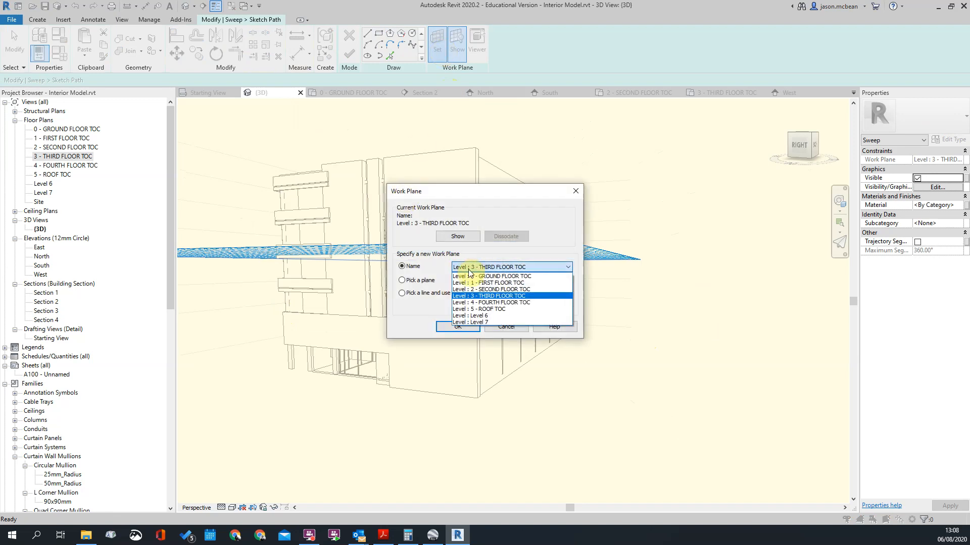
left_click(477, 290)
left_click(458, 328)
Step: Finish the path sketch and the sweep, and close the group edit so every band copy updates
left_click(349, 54)
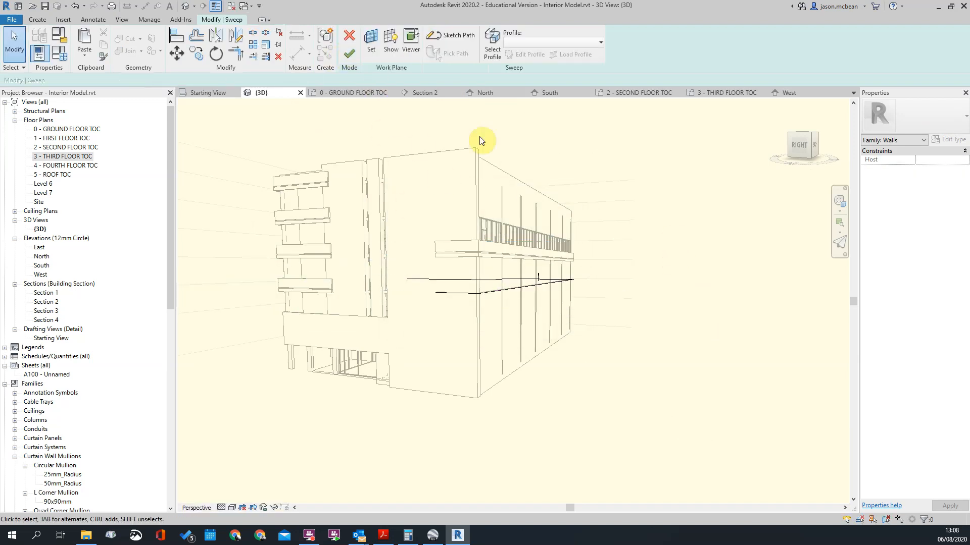
left_click(349, 53)
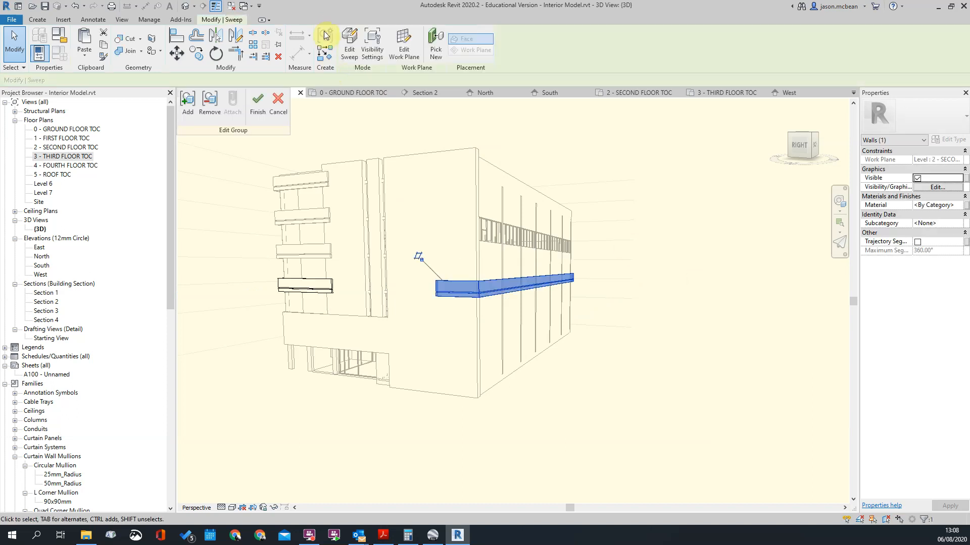
left_click(258, 105)
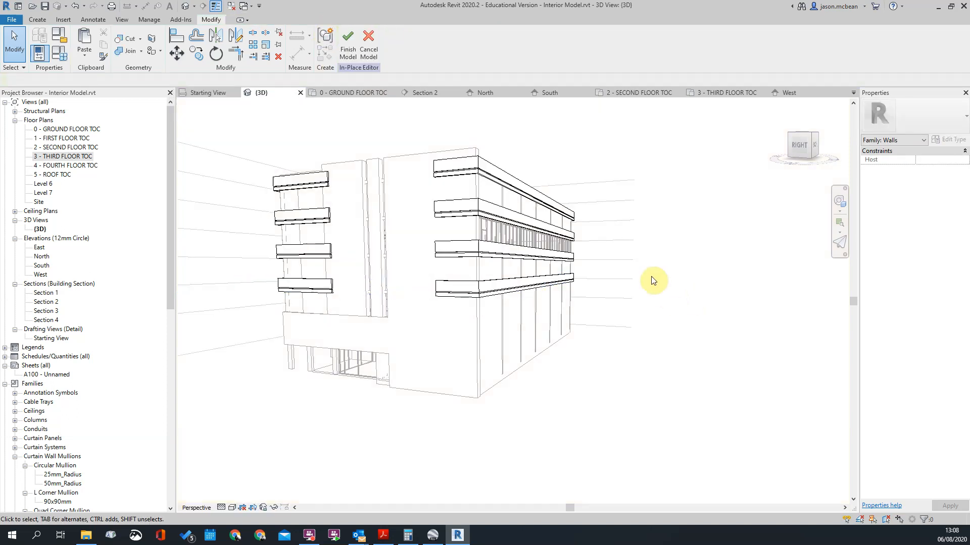
Step: Examine the stacked facade bands in 3D along the rear and side of the building
scroll(659, 292, "down", 3)
middle_click_drag(525, 333, 672, 310, "shift")
scroll(586, 345, "up", 3)
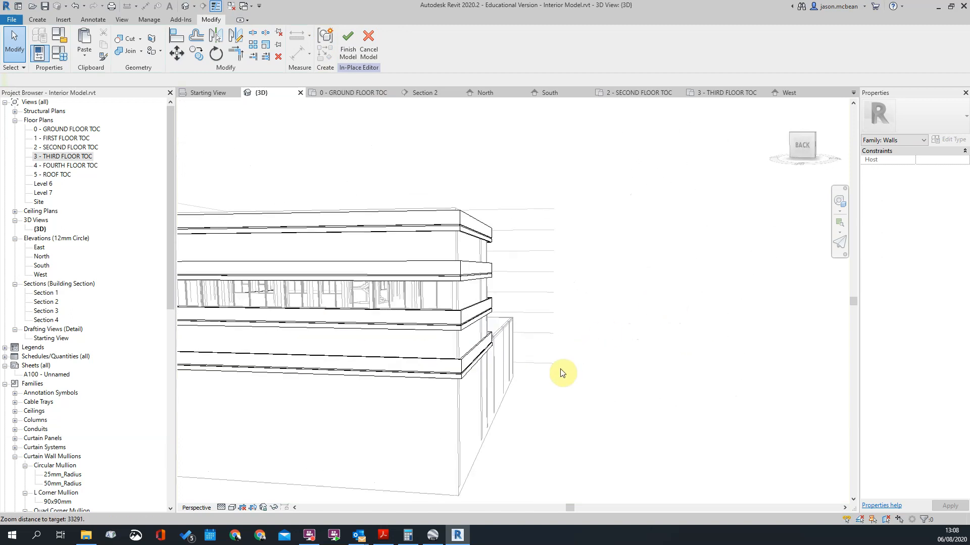
middle_click_drag(557, 368, 366, 343, "shift")
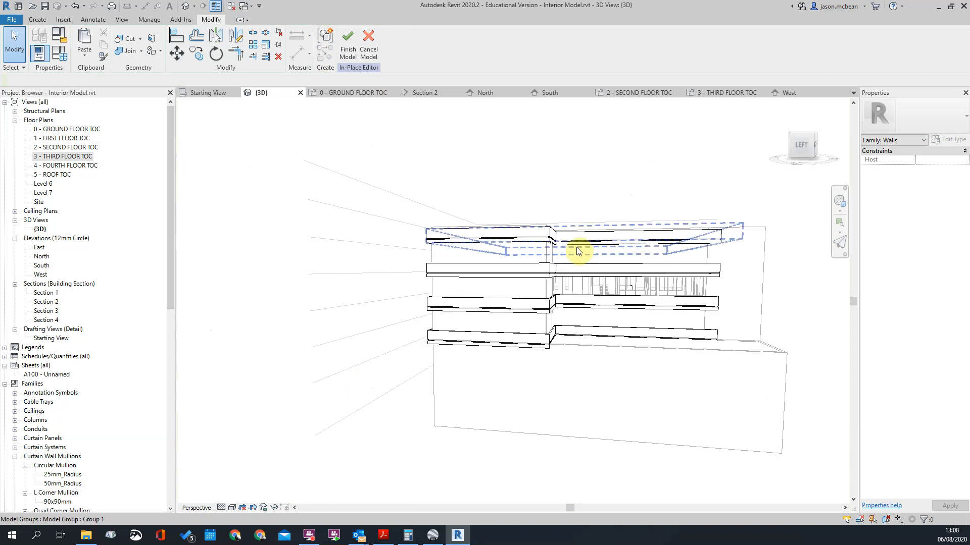
scroll(582, 254, "up", 3)
middle_click_drag(604, 279, 448, 411, "shift")
scroll(449, 352, "up", 3)
scroll(448, 352, "down", 3)
middle_click_drag(580, 316, 422, 392, "shift")
Step: Inspect the bands in 3D around the building's inner corner and the projecting block beside the stairs
scroll(461, 357, "down", 3)
left_click(424, 333)
scroll(438, 311, "up", 3)
left_click(465, 298)
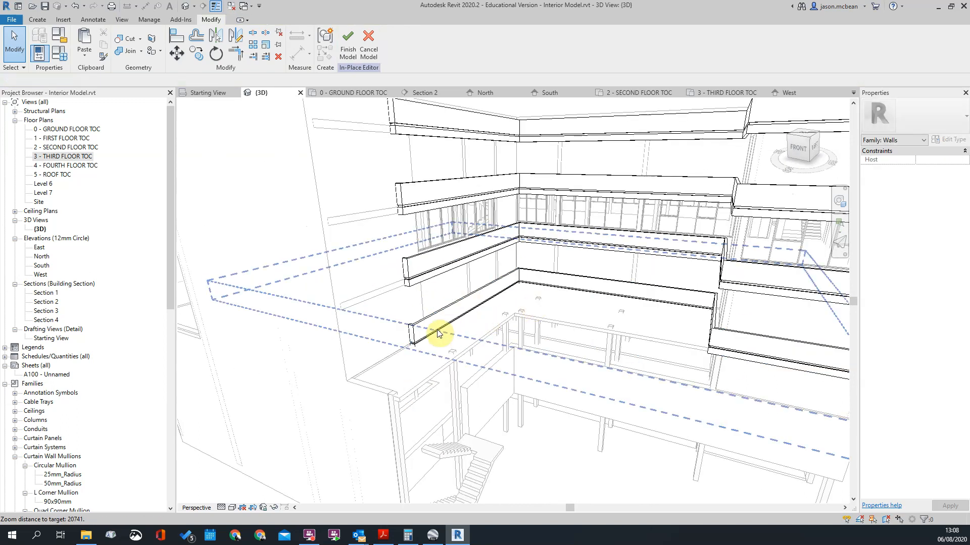
scroll(447, 329, "down", 3)
scroll(613, 331, "up", 2)
scroll(567, 338, "down", 2)
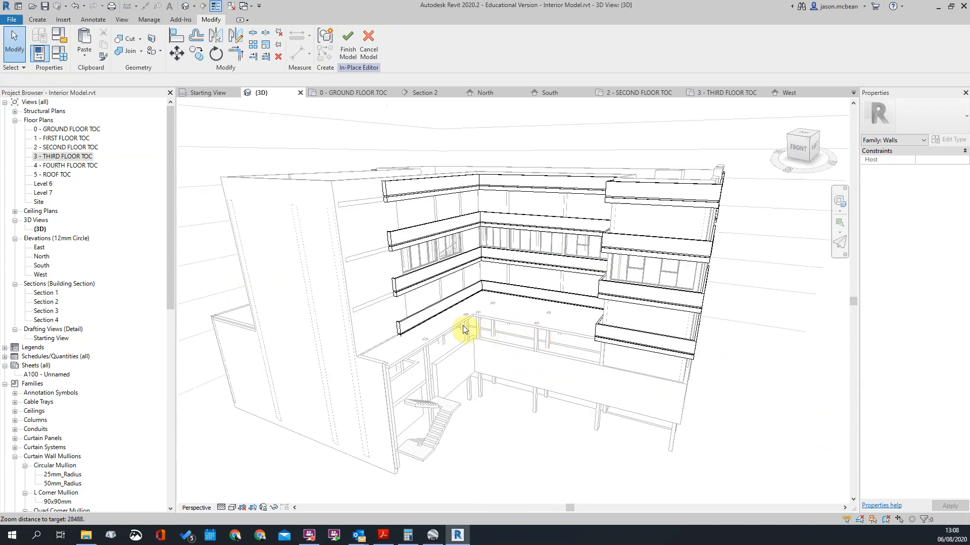
middle_click_drag(331, 355, 579, 362, "shift")
scroll(526, 362, "up", 4)
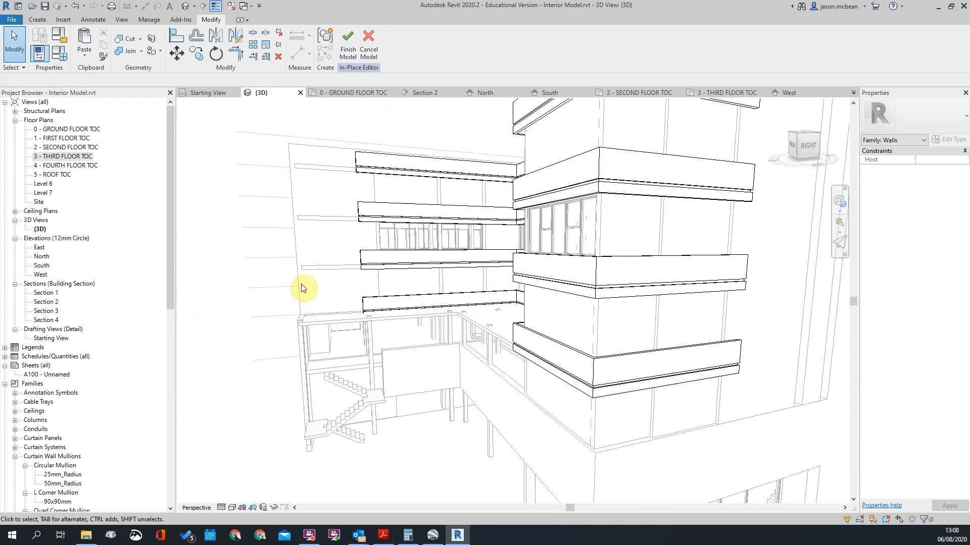
Step: Finish the in-place balcony model with the projecting corner block and its bands in view
scroll(303, 308, "down", 3)
middle_click_drag(308, 329, 240, 477, "shift")
middle_click_drag(504, 381, 233, 511, "shift")
scroll(474, 428, "up", 1)
middle_click_drag(474, 428, 527, 315, "shift")
scroll(580, 390, "up", 4)
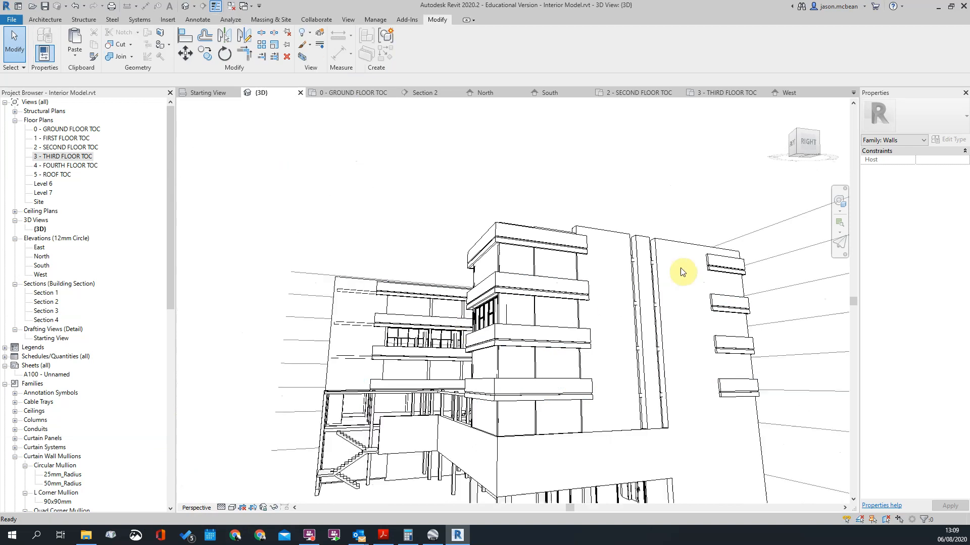
Step: Examine the completed Feature Balcony around the whole building in 3D and clear any selection
scroll(417, 184, "down", 3)
mouse_move(504, 355)
middle_mouse_down("shift")
mouse_move(526, 365)
mouse_move(522, 342)
mouse_move(490, 353)
middle_mouse_up("shift")
scroll(615, 257, "up", 4)
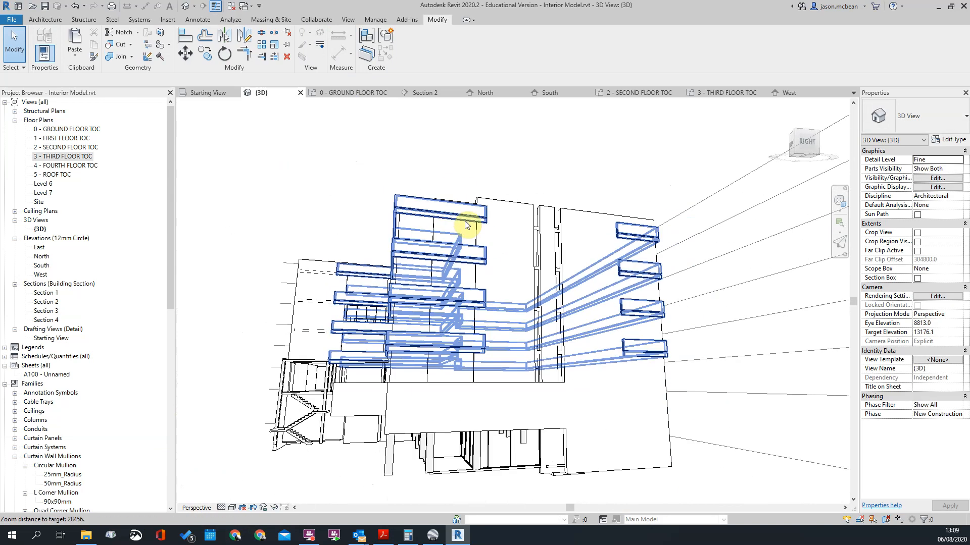
middle_click_drag(697, 351, 599, 261, "shift")
left_click(599, 261)
middle_click_drag(541, 255, 567, 320, "shift")
key("Escape")
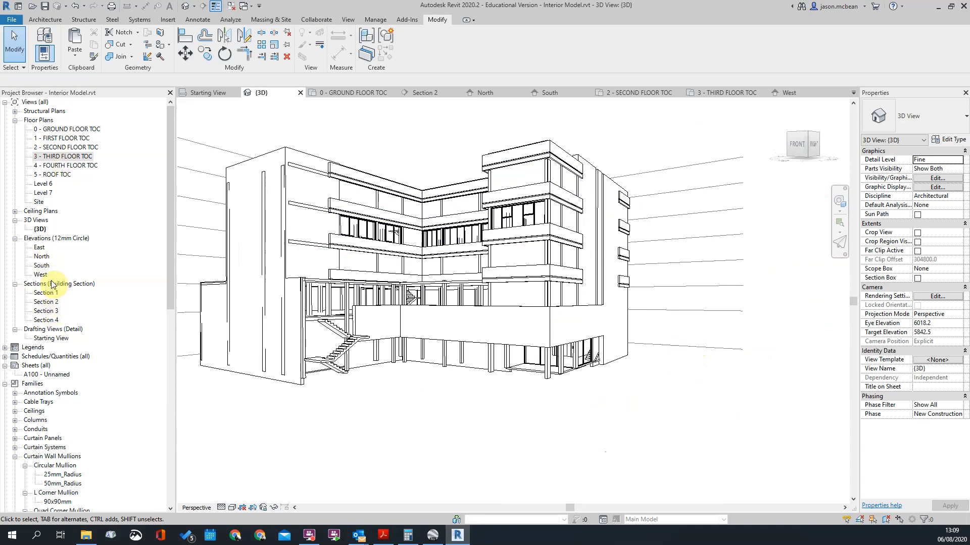
Step: Open the South elevation and compare the Feature Balcony bands with the imported drawing across the floors
double_click(41, 265)
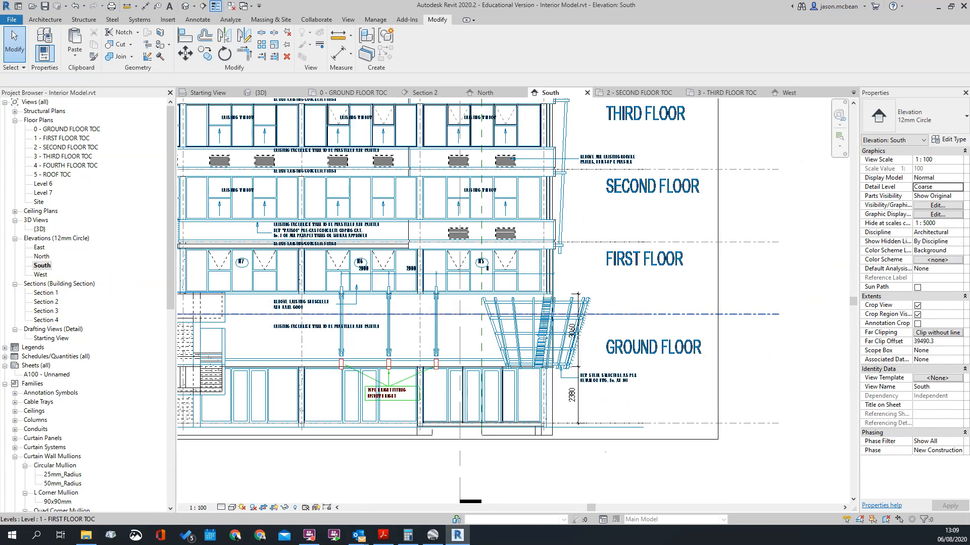
scroll(715, 321, "down", 3)
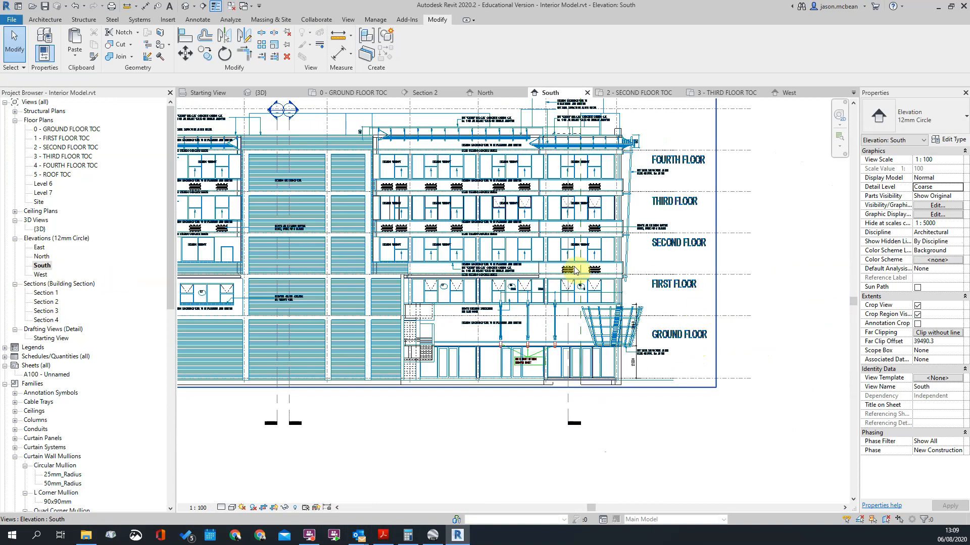
scroll(295, 267, "up", 3)
scroll(506, 282, "down", 3)
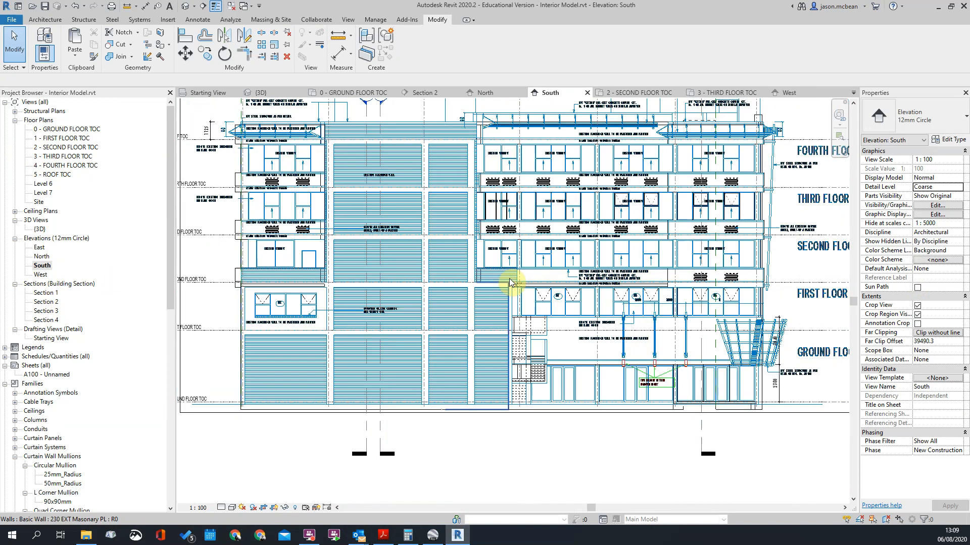
scroll(347, 277, "up", 3)
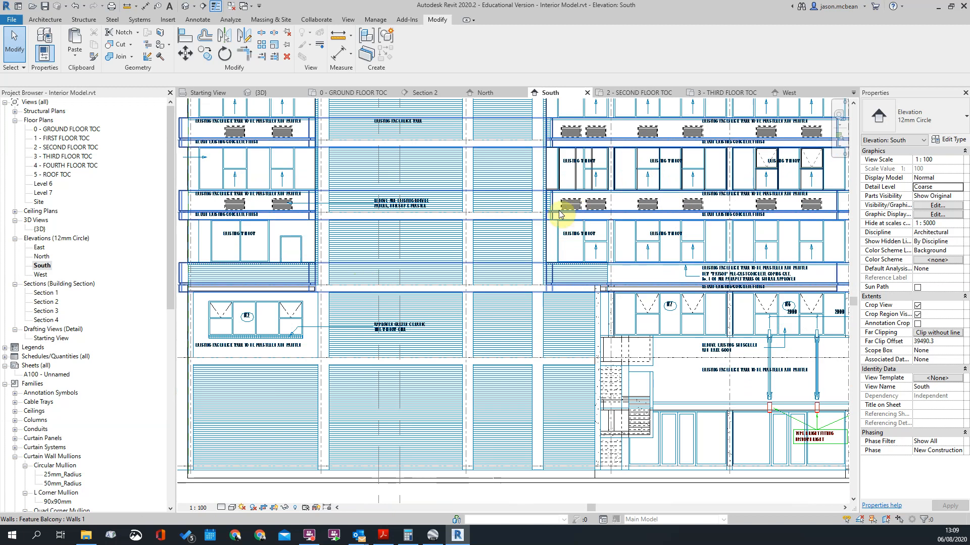
scroll(513, 210, "down", 2)
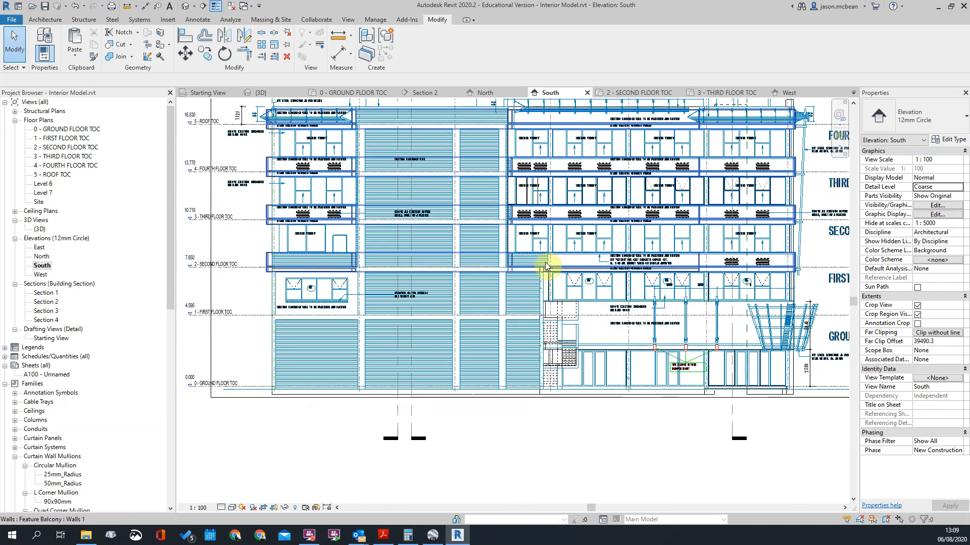
scroll(581, 260, "up", 3)
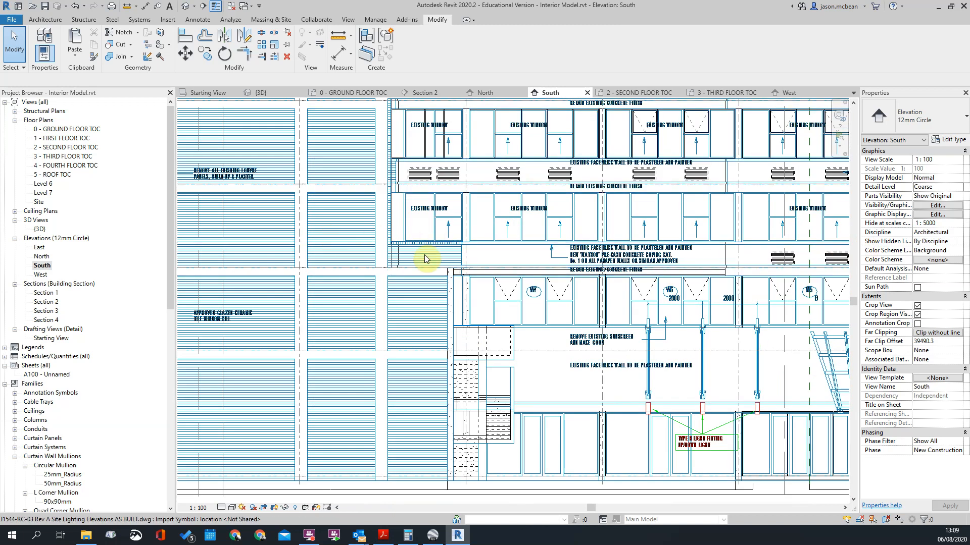
scroll(393, 258, "down", 1)
scroll(394, 257, "down", 3)
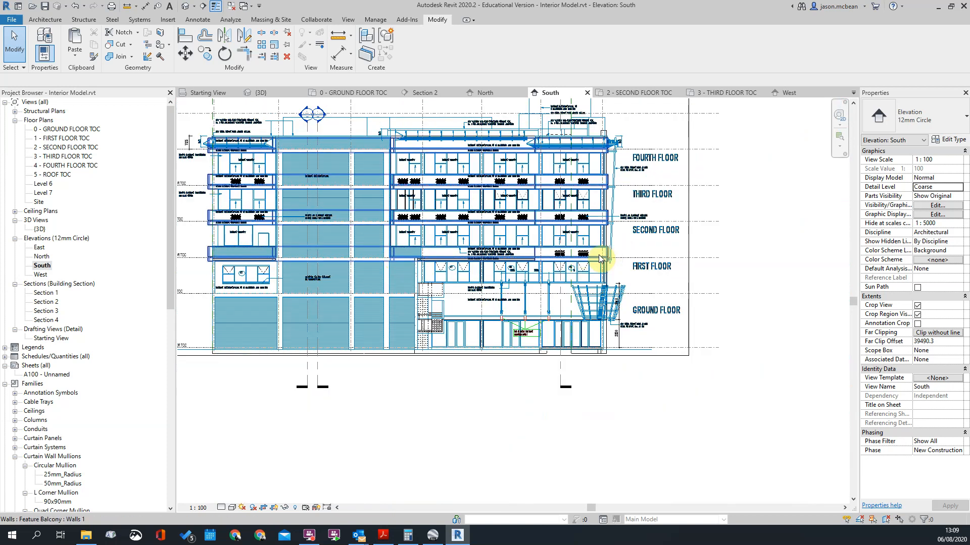
Step: Inspect the band ends against the imported drawing from the second floor up to the roof on the South elevation
scroll(412, 266, "up", 2)
scroll(217, 251, "up", 4)
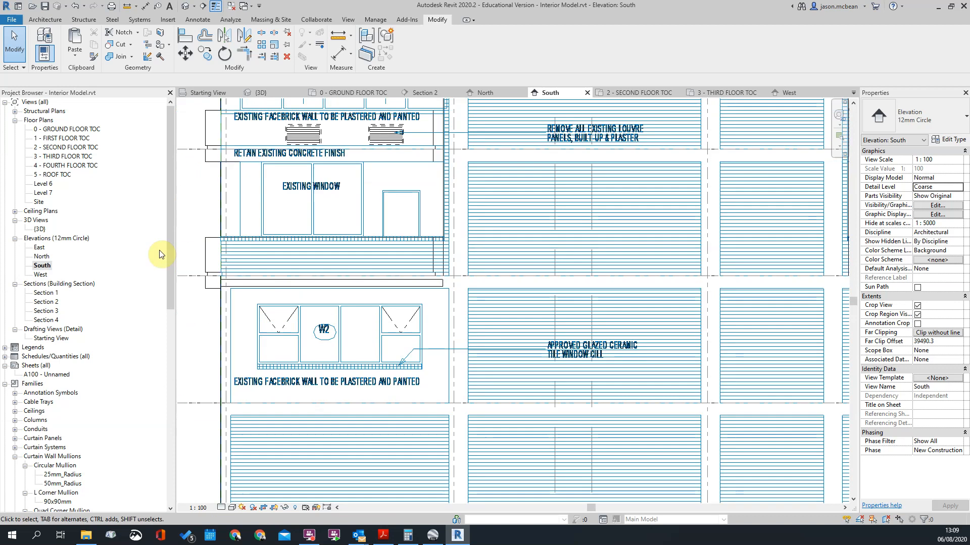
scroll(439, 283, "up", 1)
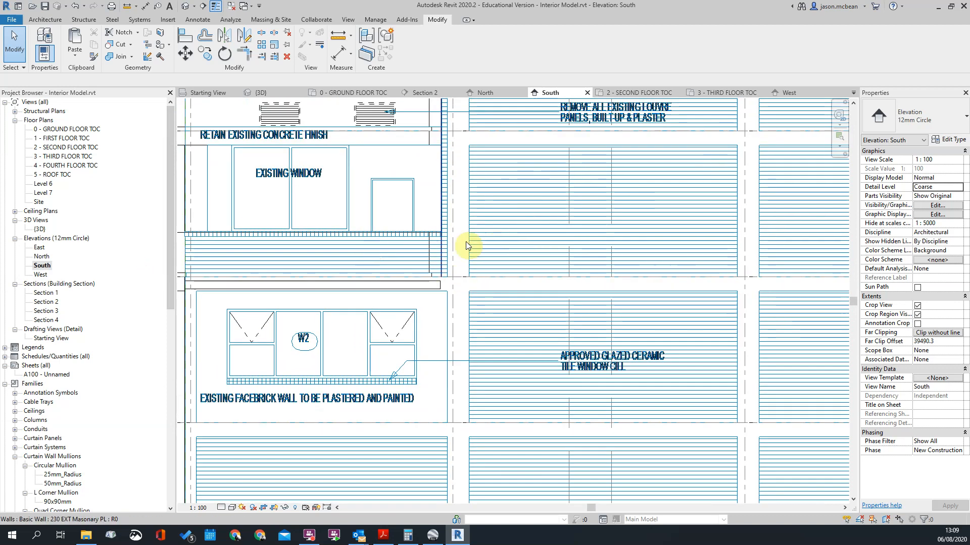
scroll(463, 247, "down", 3)
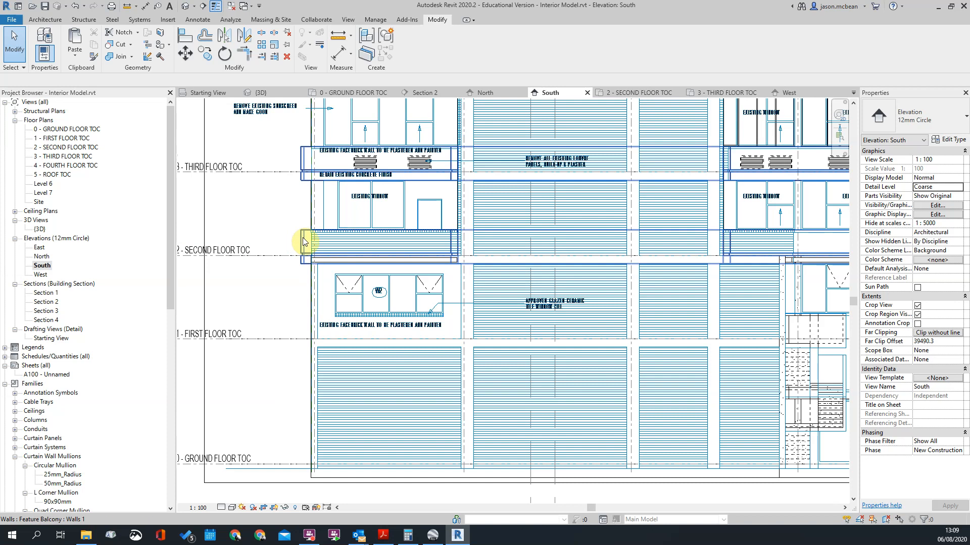
scroll(364, 147, "down", 2)
scroll(402, 130, "up", 5)
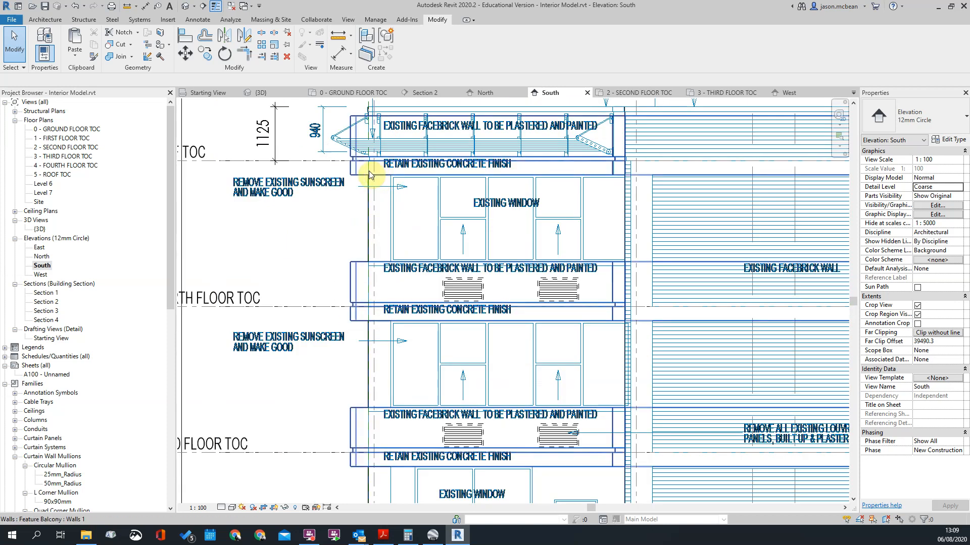
scroll(384, 125, "up", 2)
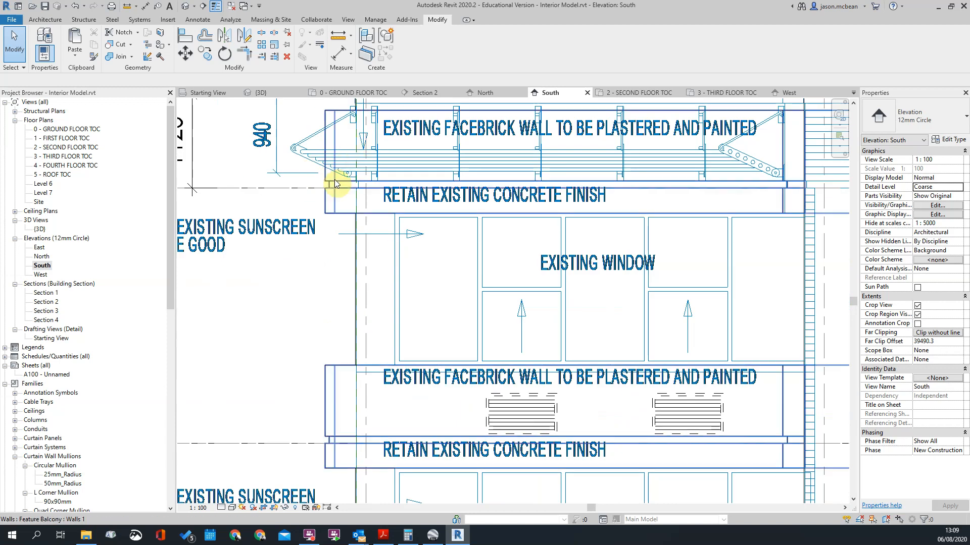
Step: Select the imported site lighting elevations drawing, check its lines around the roof-level band, and clear the selection
left_click(298, 153)
scroll(298, 153, "down", 2)
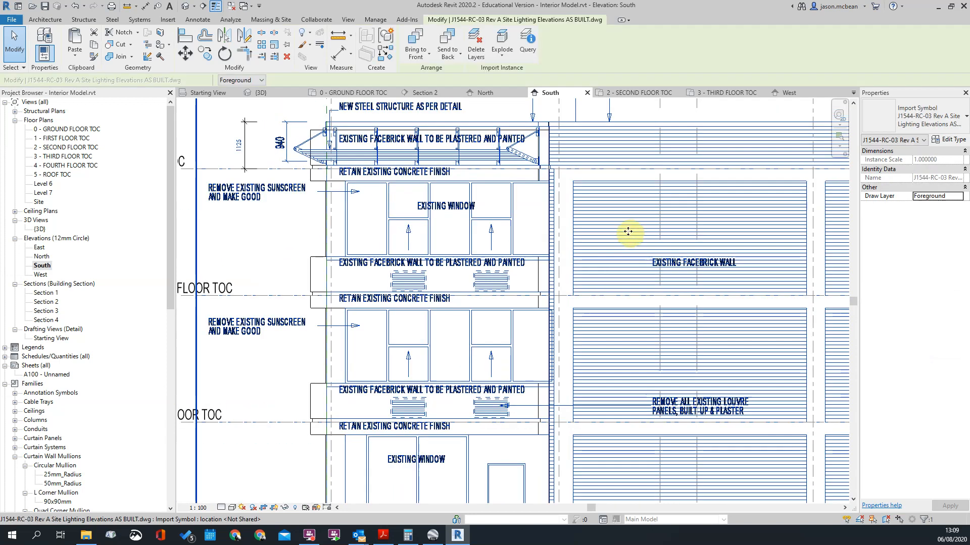
scroll(367, 151, "up", 2)
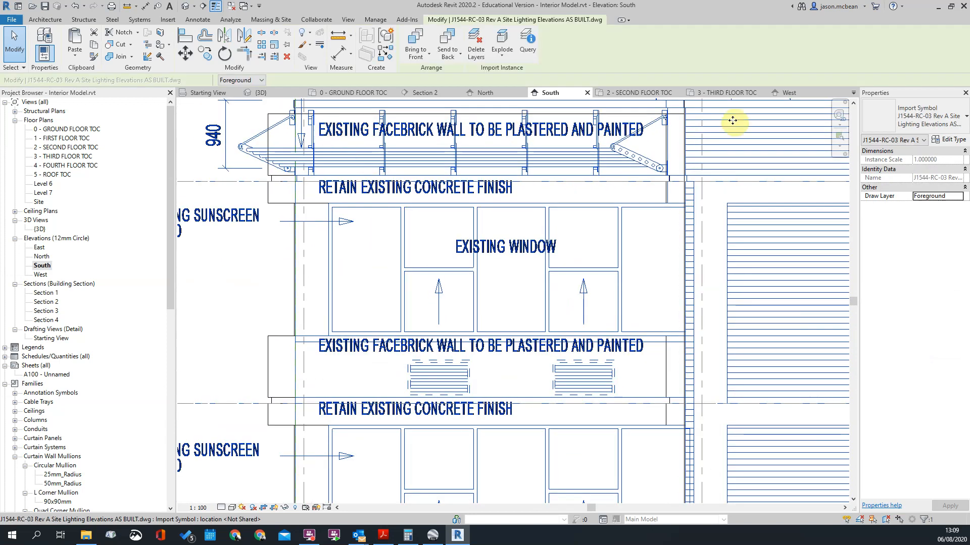
scroll(431, 206, "down", 2)
scroll(381, 175, "up", 2)
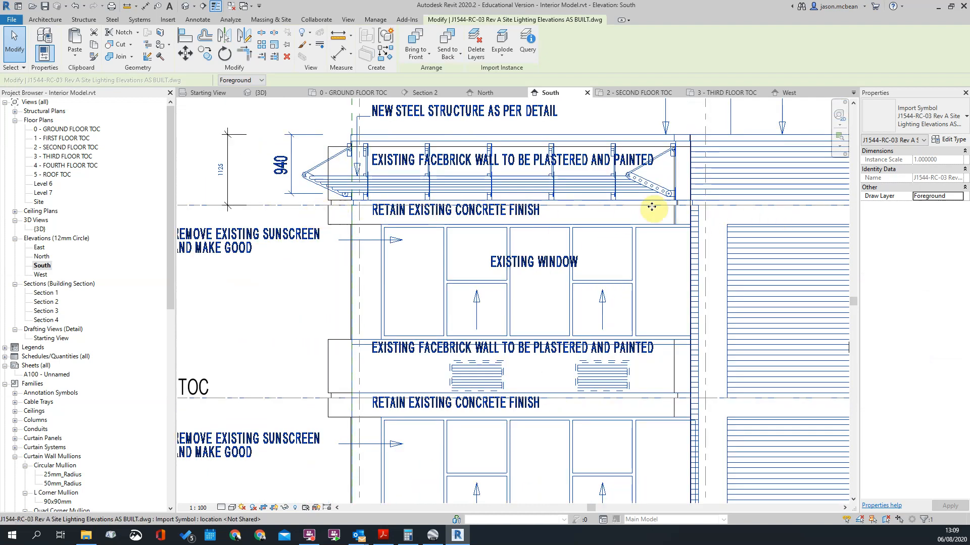
scroll(396, 283, "down", 3)
scroll(370, 328, "down", 3)
scroll(381, 364, "up", 2)
scroll(381, 346, "down", 1)
key("Escape")
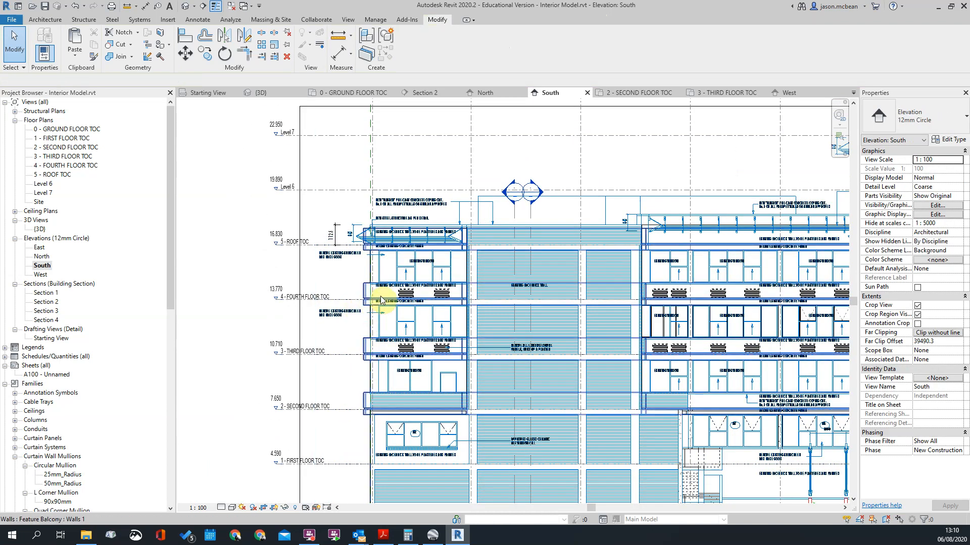
Step: Examine the roof, fourth and third floor bands on the South elevation in relation to the whole facade
scroll(374, 293, "up", 5)
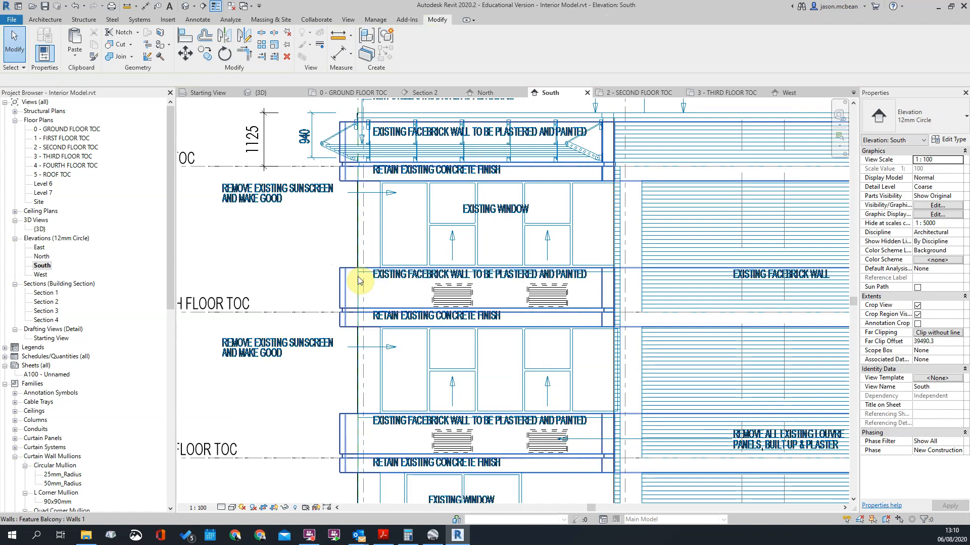
scroll(359, 278, "up", 3)
scroll(369, 269, "down", 6)
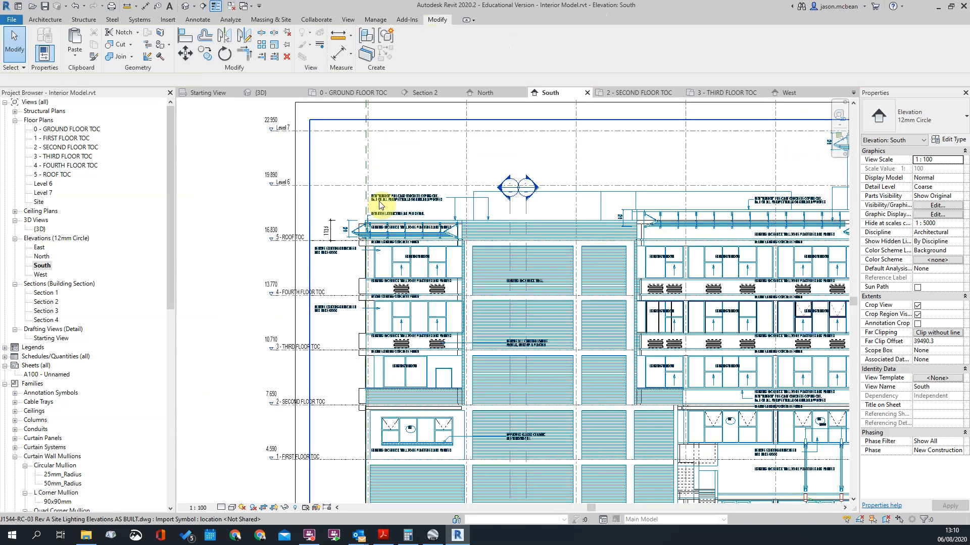
scroll(372, 248, "up", 3)
scroll(363, 243, "down", 5)
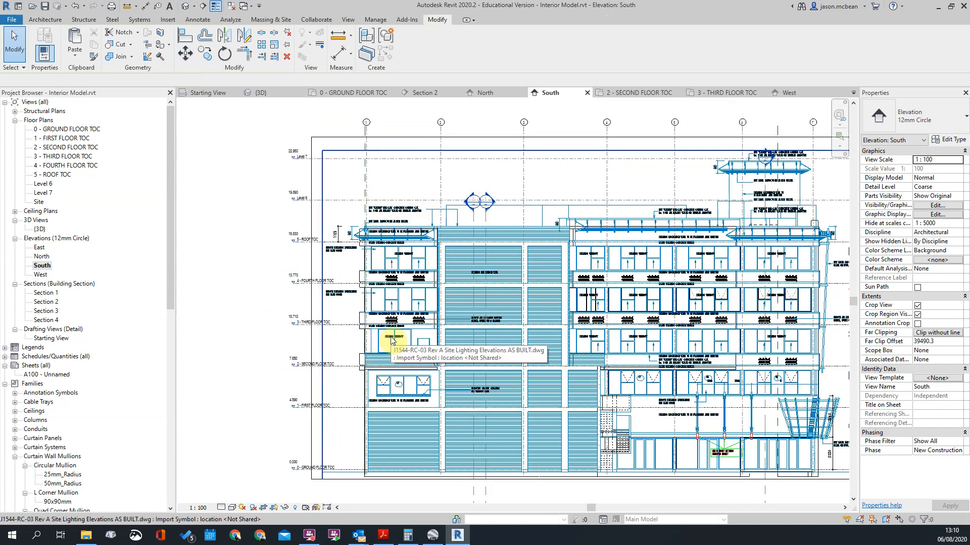
scroll(411, 266, "up", 1)
scroll(412, 267, "up", 1)
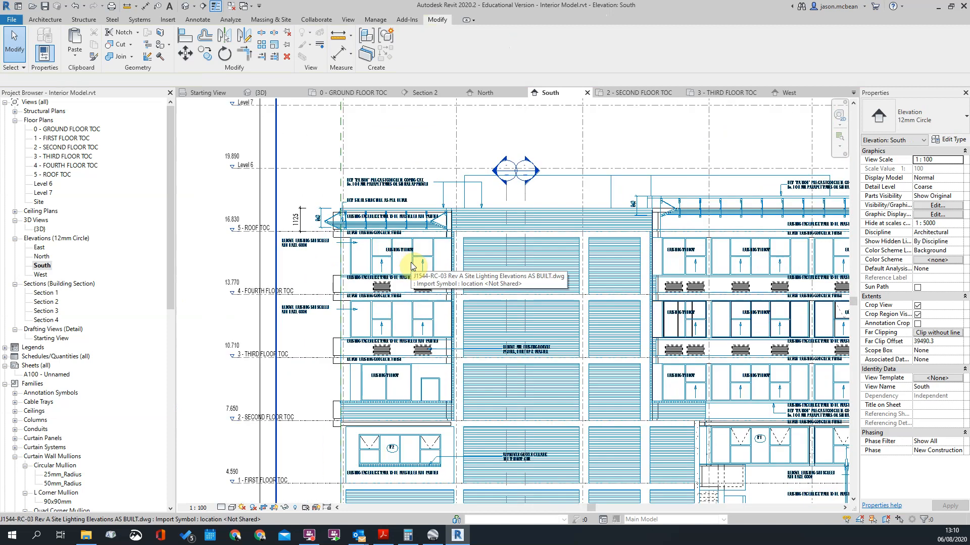
scroll(353, 252, "down", 3)
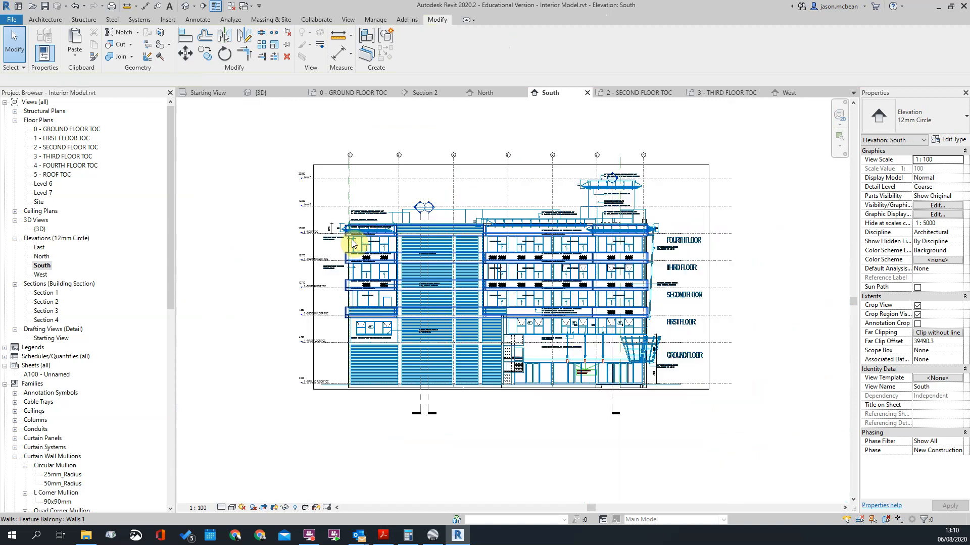
Step: Switch to Google Earth and examine the real building's projecting bands in Street View, from the street front around to the service gate corner
scroll(377, 241, "up", 1)
scroll(404, 273, "down", 3)
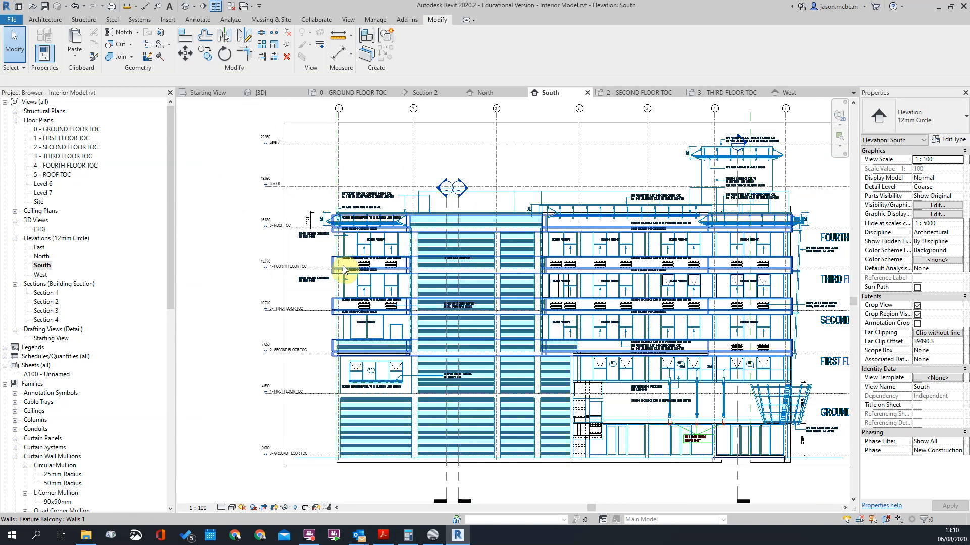
scroll(492, 276, "up", 2)
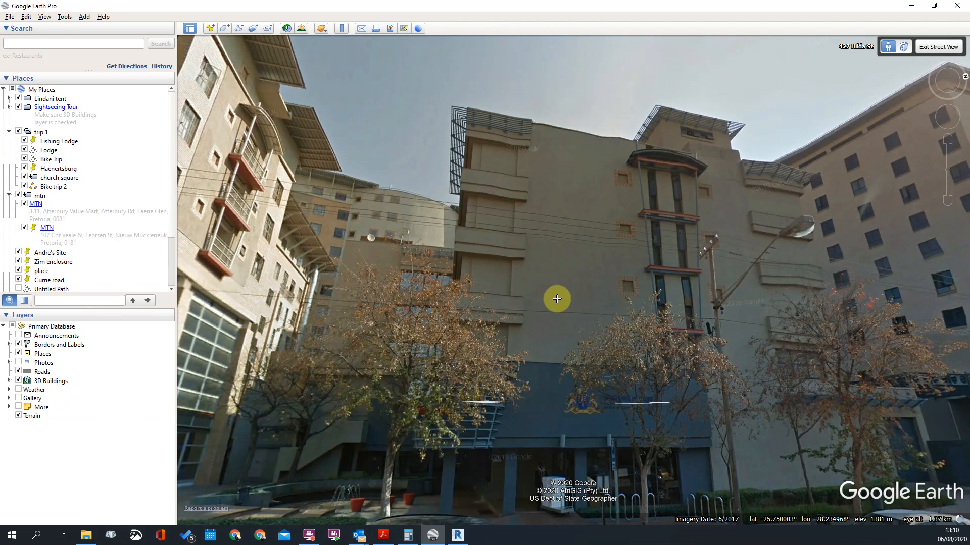
left_click_drag(557, 299, 520, 173)
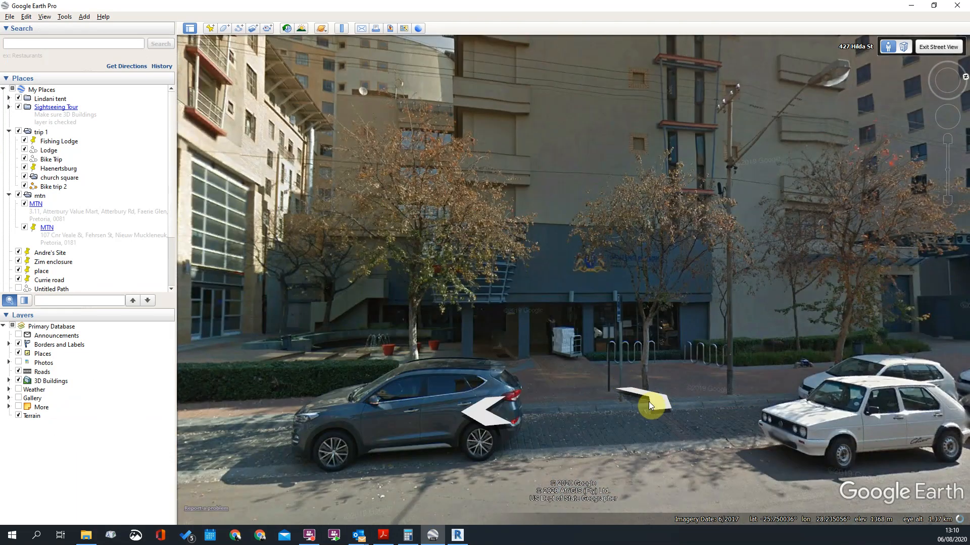
left_click(656, 402)
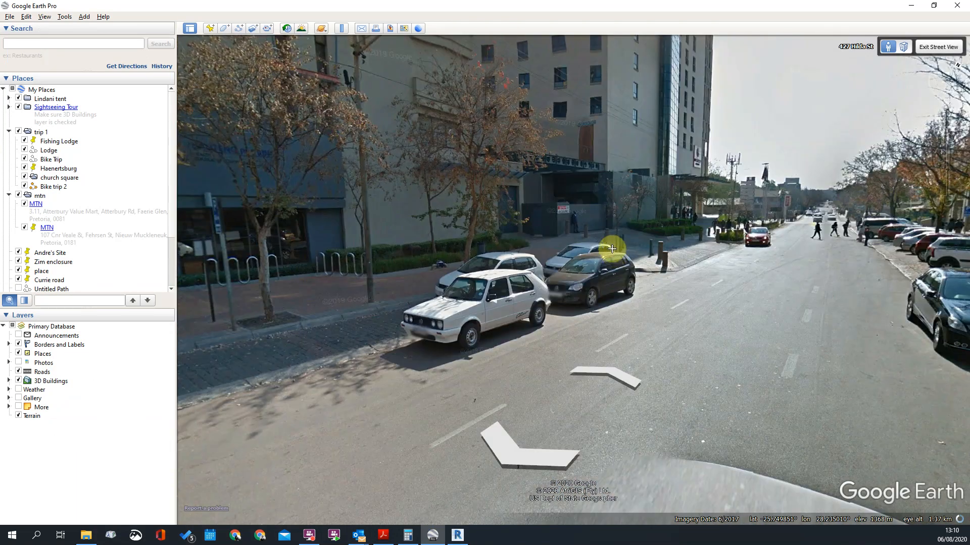
left_click_drag(390, 243, 703, 373)
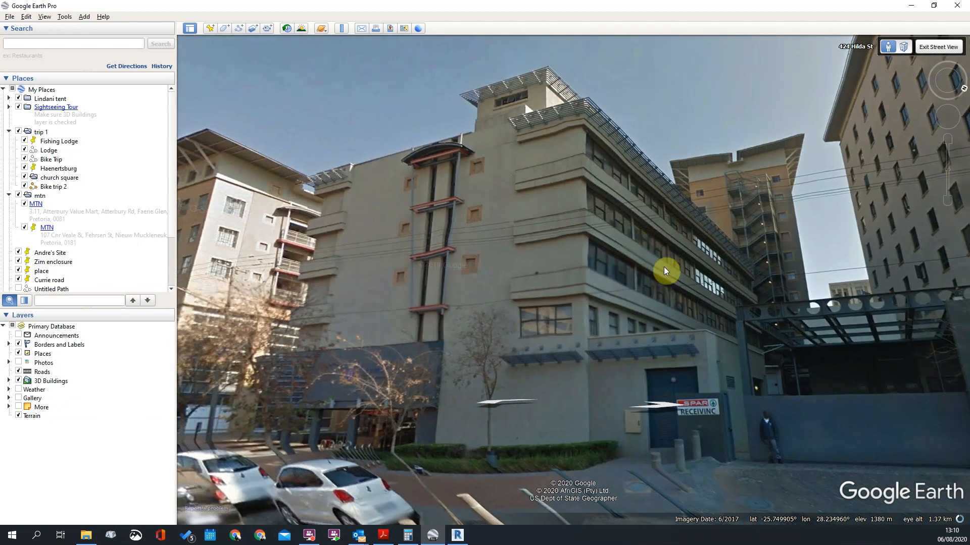
left_click(665, 271)
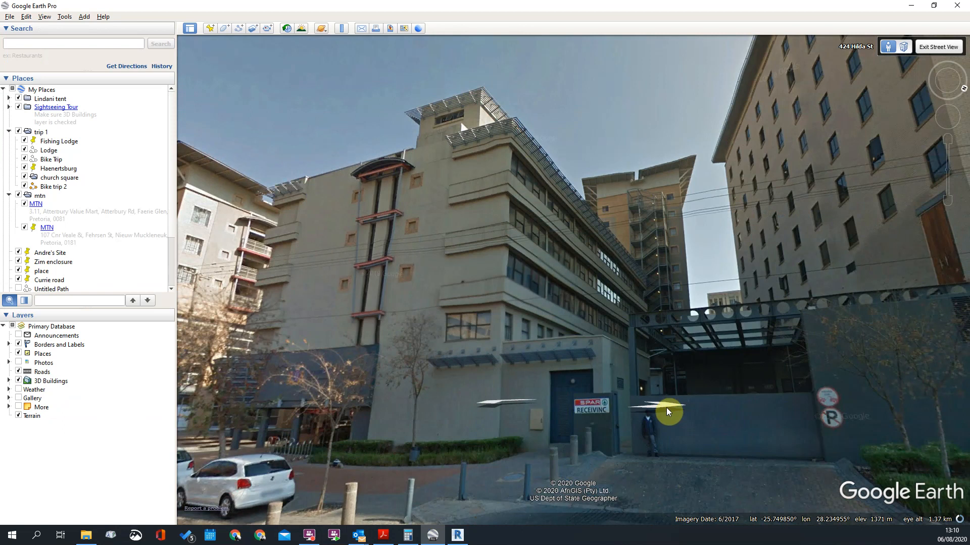
left_click(728, 420)
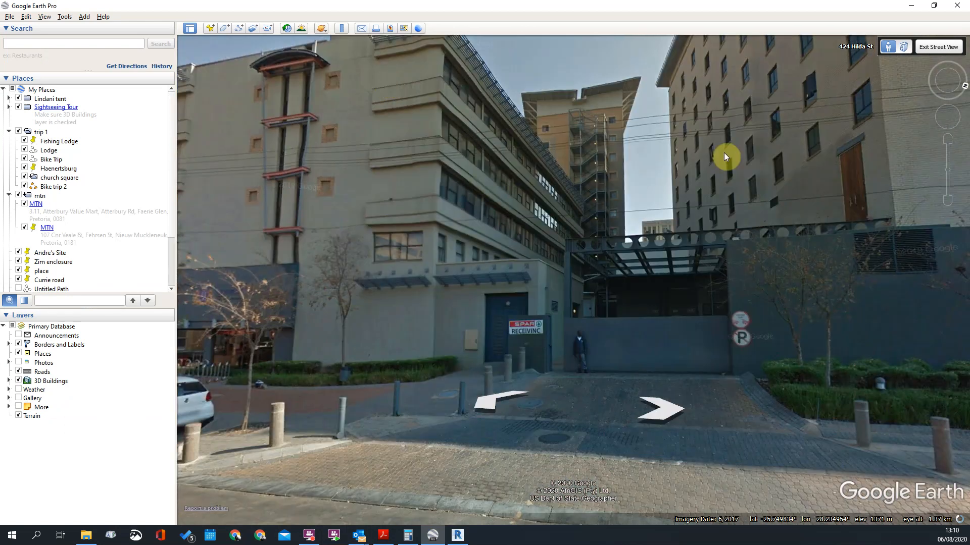
left_click_drag(617, 169, 577, 215)
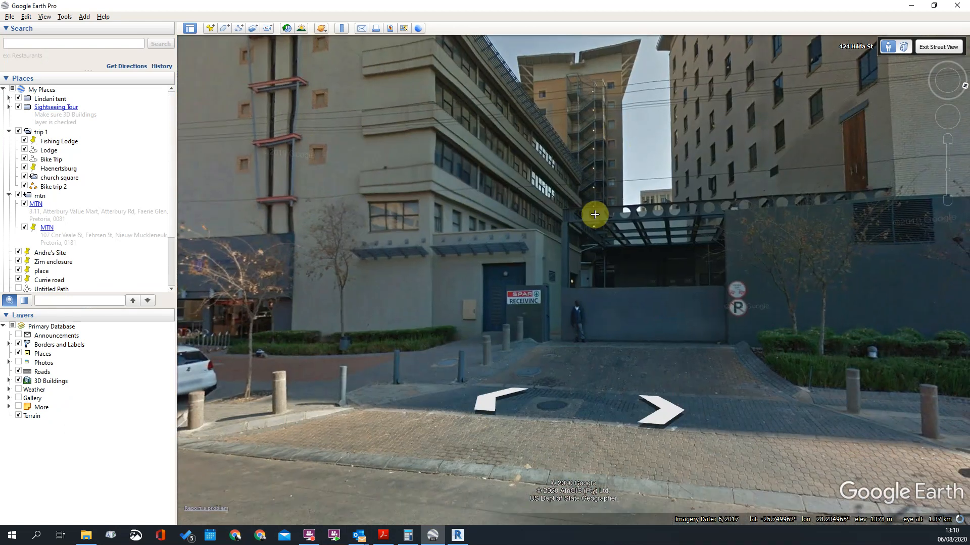
left_click(565, 223)
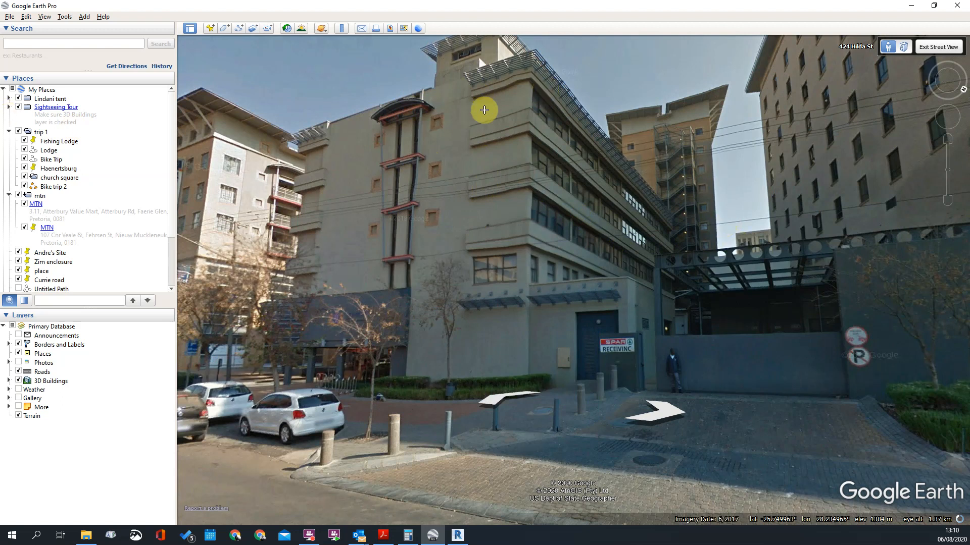
left_click_drag(484, 110, 465, 97)
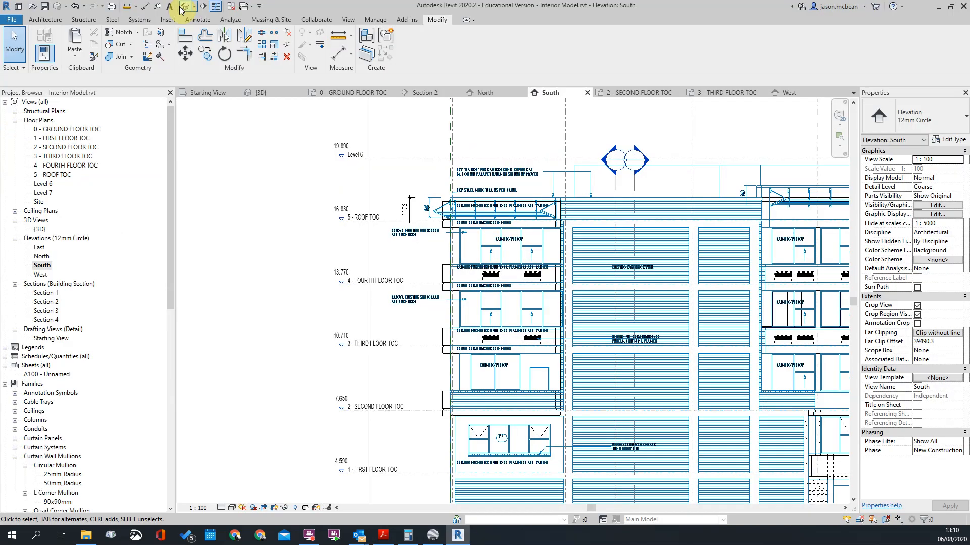
Step: Switch back to Revit, open the 3D view, select the Feature Balcony and examine its bands around the inner courtyard corner
left_click(185, 6)
middle_click_drag(444, 292, 364, 217, "shift")
scroll(542, 401, "up", 5)
scroll(494, 243, "up", 2)
middle_click_drag(494, 243, 621, 372, "shift")
left_click(621, 379)
scroll(271, 398, "up", 2)
scroll(314, 409, "down", 2)
scroll(342, 415, "up", 1)
scroll(385, 409, "down", 2)
middle_click_drag(959, 397, 500, 387, "shift")
scroll(500, 387, "down", 2)
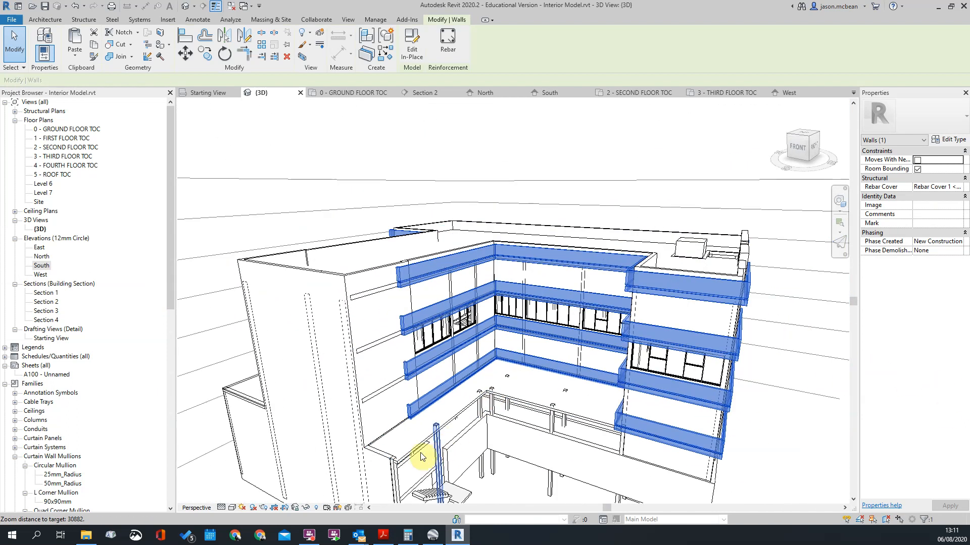
Step: Edit the Feature Balcony in place and duplicate the second-floor band's group type as Group 2
scroll(433, 454, "up", 3)
scroll(444, 396, "down", 3)
middle_click_drag(444, 396, 463, 357, "shift")
middle_click_drag(326, 343, 486, 373, "shift")
scroll(486, 376, "down", 2)
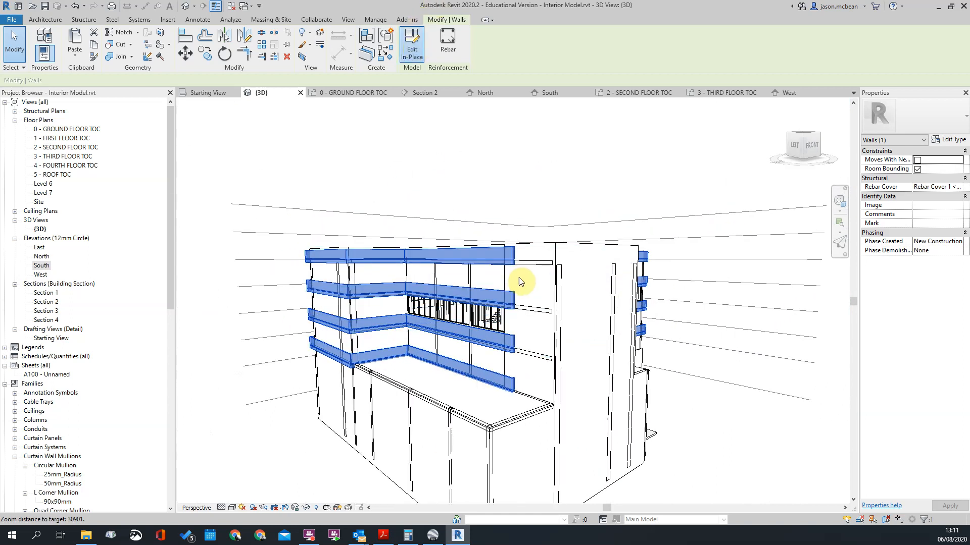
left_click(407, 352)
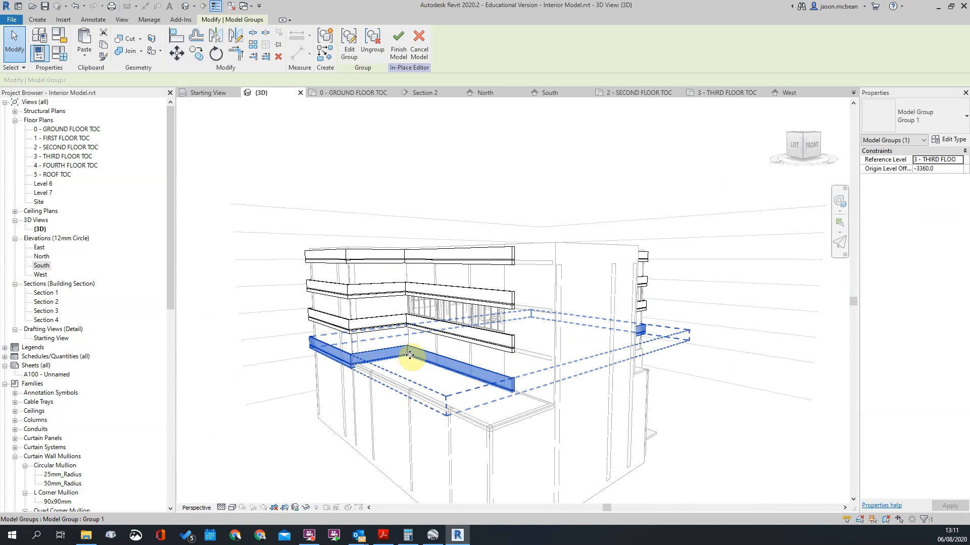
left_click(950, 139)
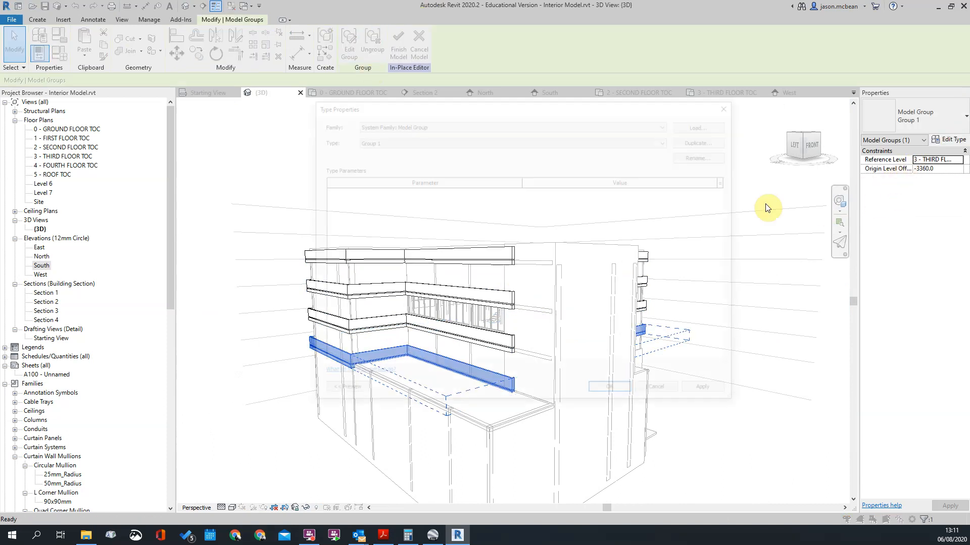
left_click(705, 139)
left_click(521, 277)
left_click(612, 393)
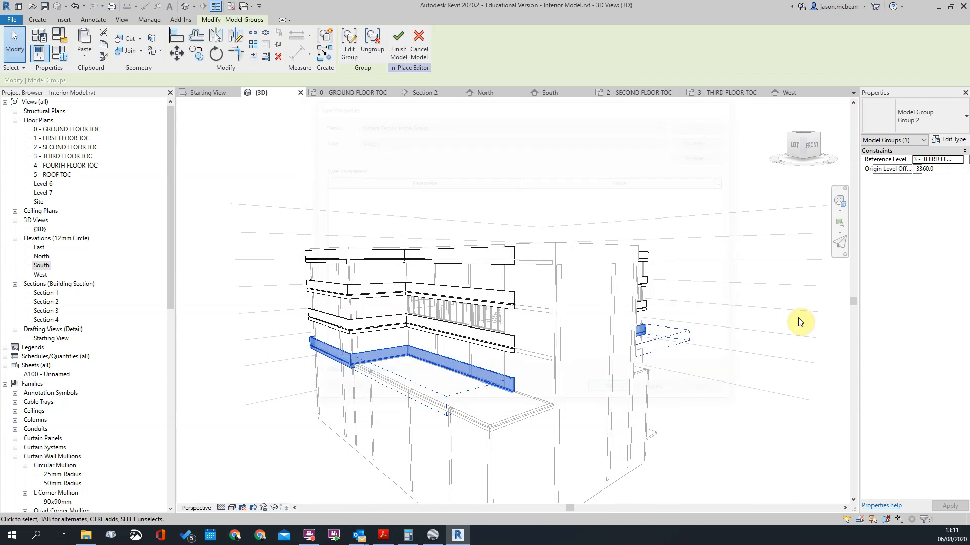
key("Escape")
Step: Open the second-floor band's Group 2 for editing and edit its sweep along the recessed terrace facade
scroll(440, 340, "up", 5)
left_click(611, 349)
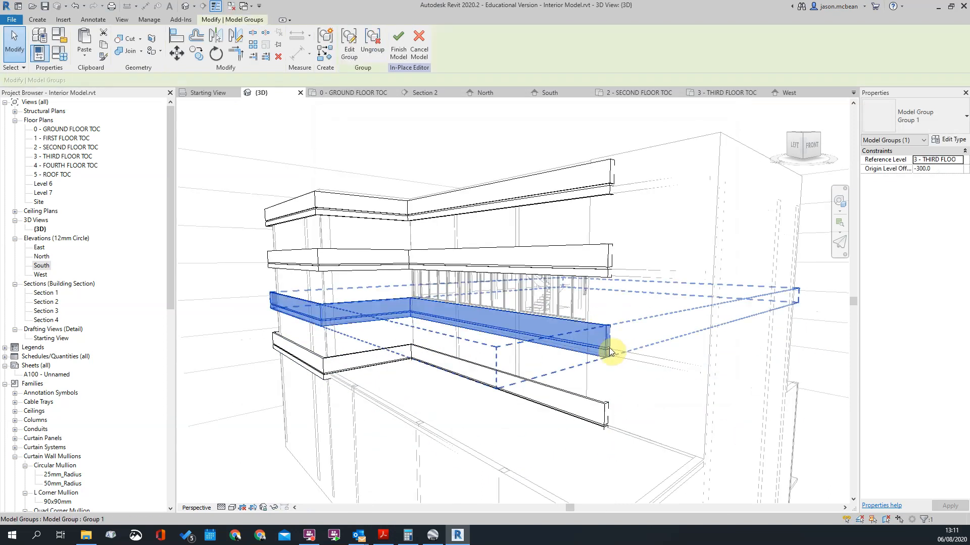
scroll(581, 281, "down", 3)
key("Escape")
left_click(593, 372)
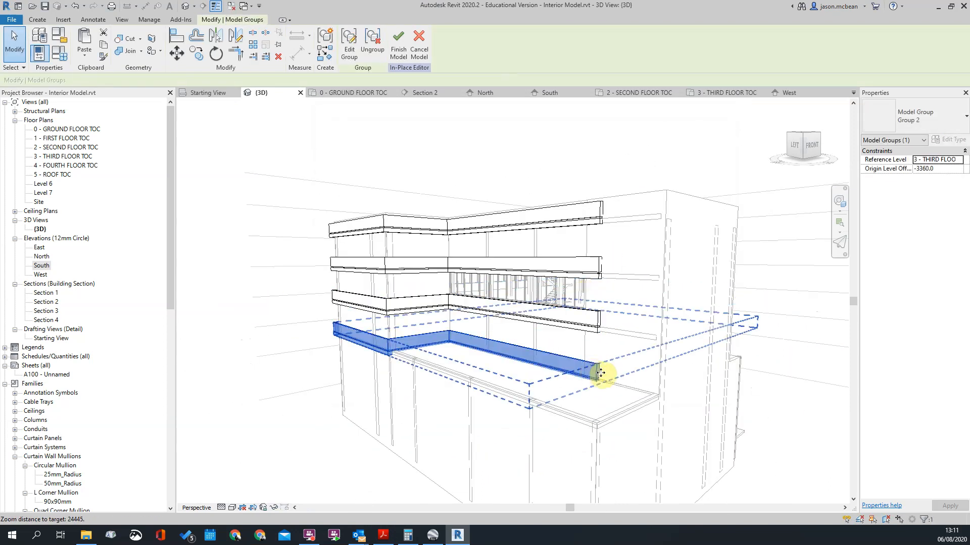
left_click(349, 43)
middle_click_drag(403, 358, 488, 329, "shift")
left_click(416, 314)
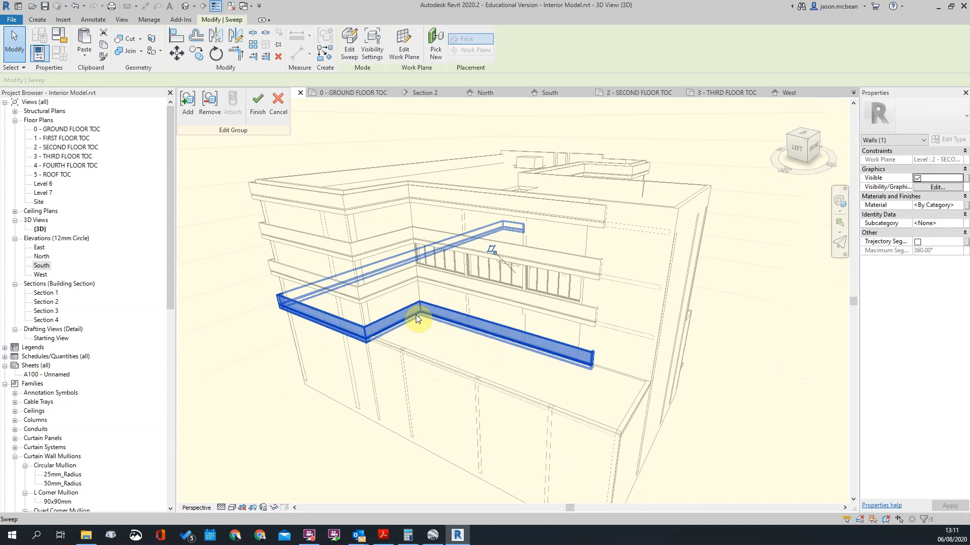
left_click(353, 44)
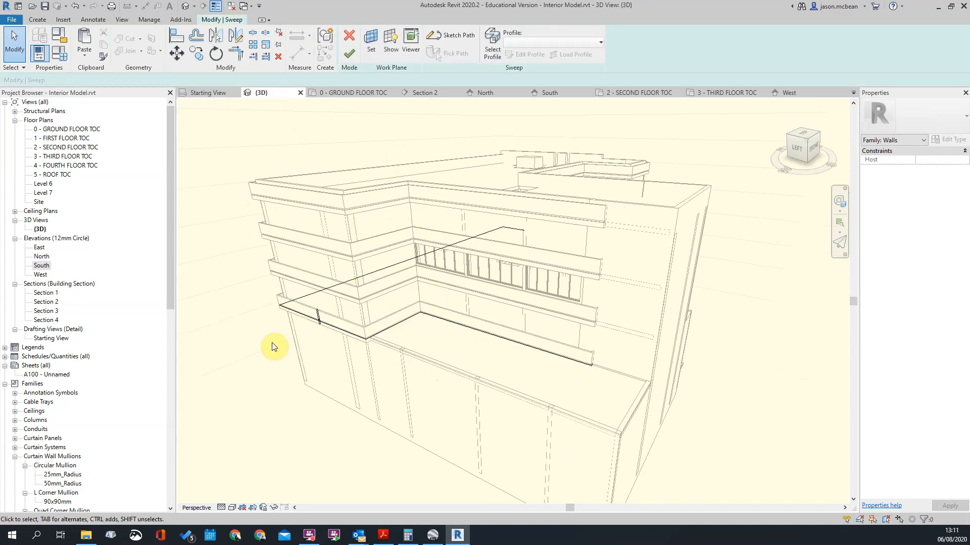
Step: Open the 1 - FIRST FLOOR TOC plan and edit the sweep's path sketch around the recessed facade
double_click(61, 139)
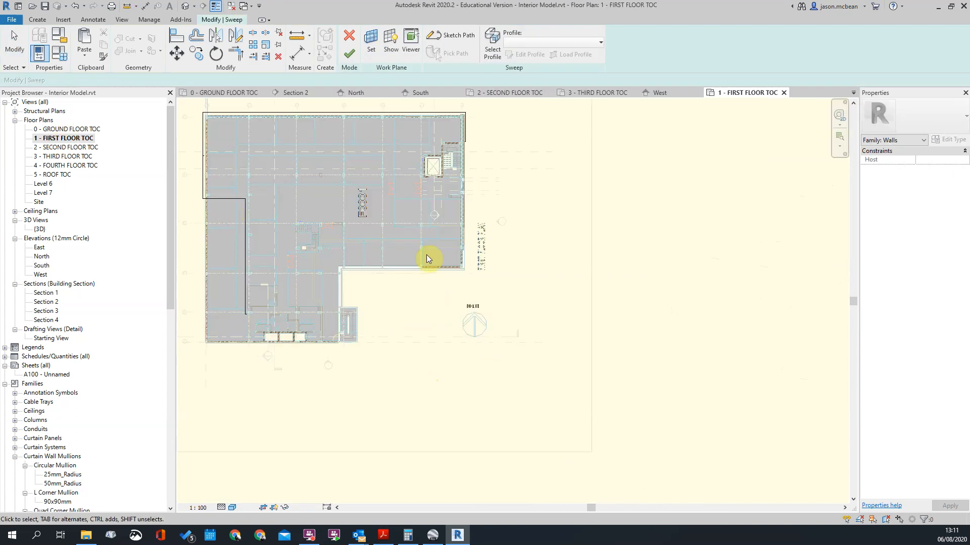
scroll(372, 242, "up", 5)
left_click(396, 152)
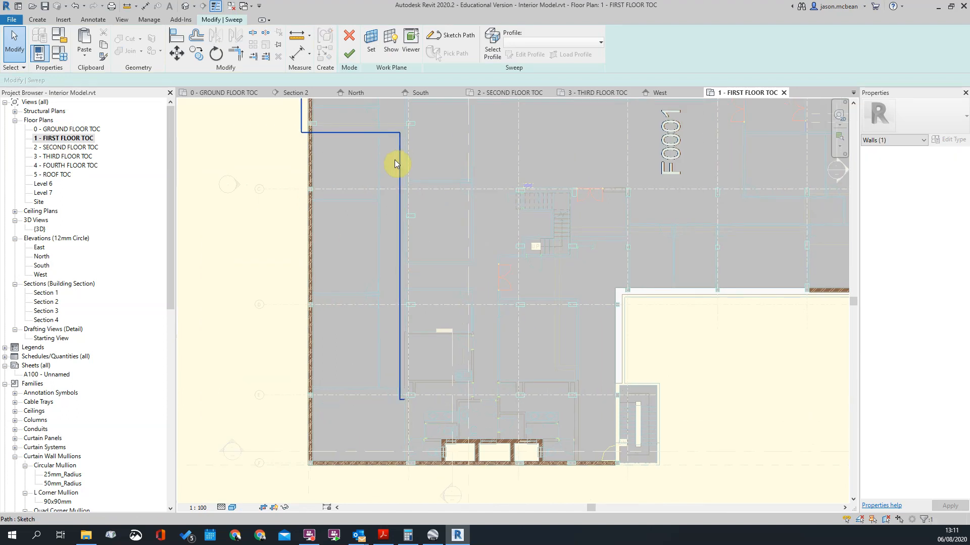
left_click(442, 39)
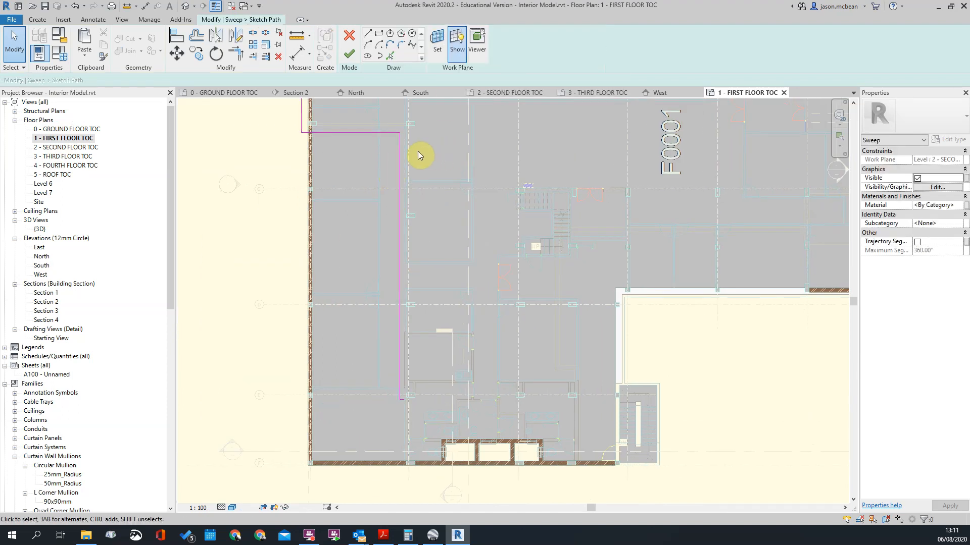
scroll(407, 218, "down", 4)
scroll(414, 350, "up", 3)
middle_click_drag(467, 306, 504, 315)
scroll(503, 311, "up", 2)
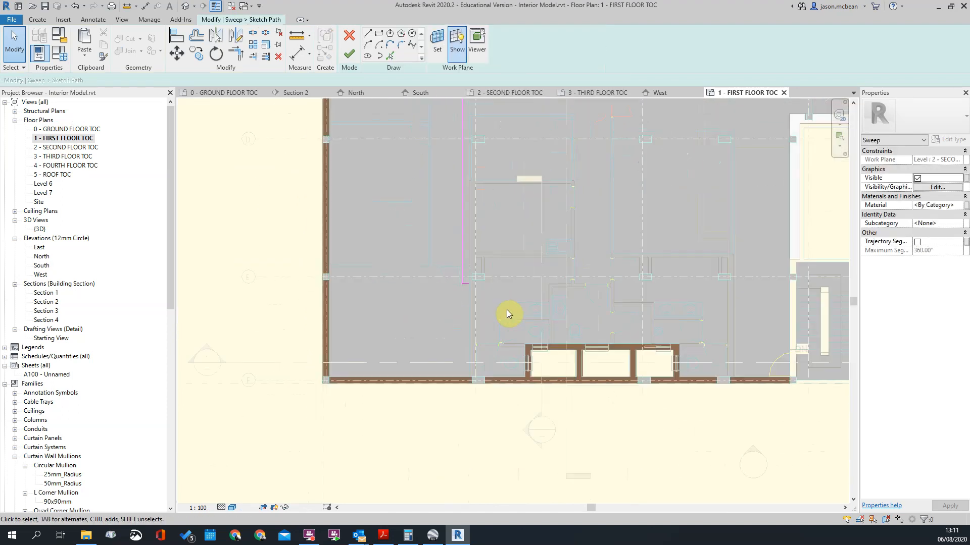
Step: Move the path's horizontal segment at the recess down to the outer face of the south wall
scroll(500, 305, "down", 3)
left_click(452, 124)
scroll(489, 274, "up", 4)
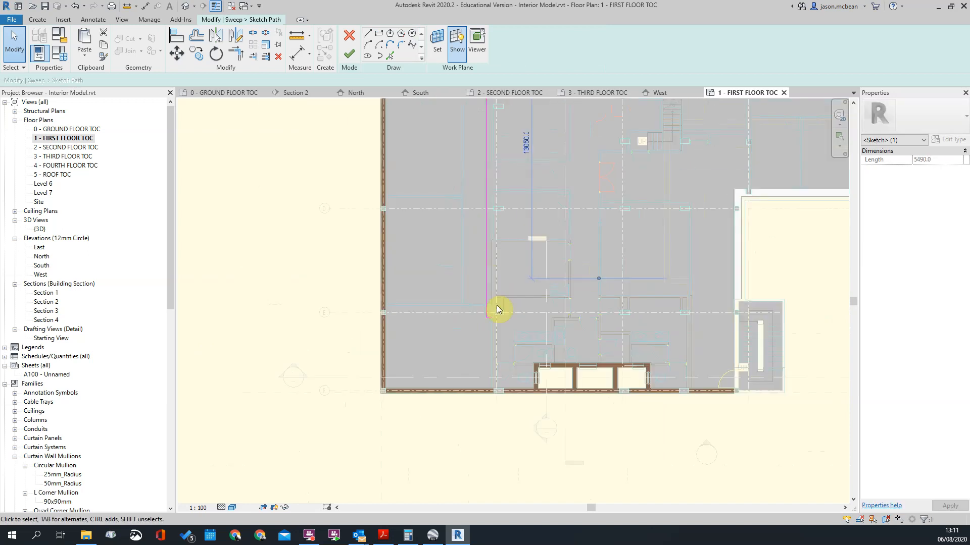
scroll(495, 307, "down", 5)
left_click(456, 146)
left_click_drag(456, 160, 463, 353)
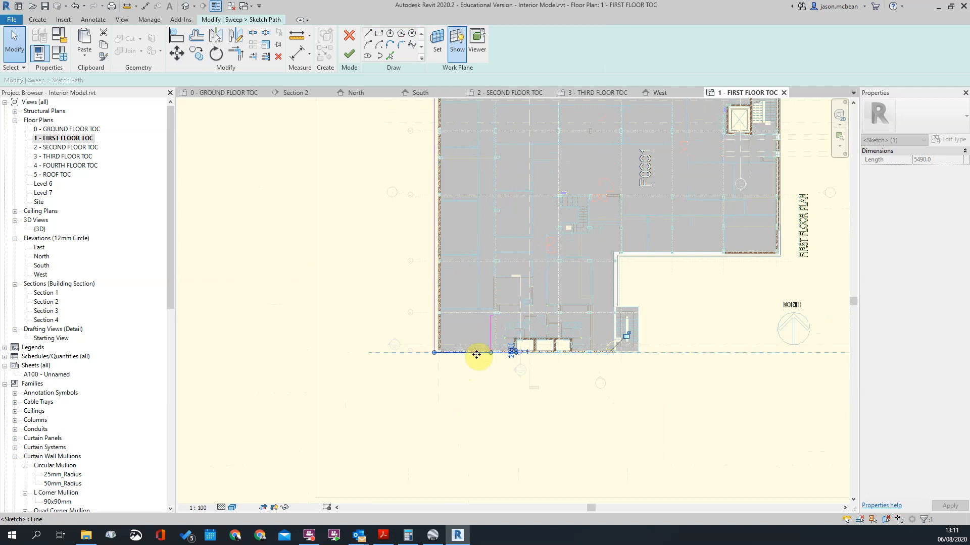
Step: Remove the leftover recess segments so the sweep path ends along the south wall
scroll(476, 352, "up", 1)
mouse_move(485, 287)
left_mouse_down()
mouse_move(526, 356)
mouse_move(548, 350)
left_mouse_up()
left_click(489, 360)
scroll(484, 353, "up", 2)
left_click(507, 355)
scroll(505, 355, "up", 5)
scroll(499, 320, "down", 5)
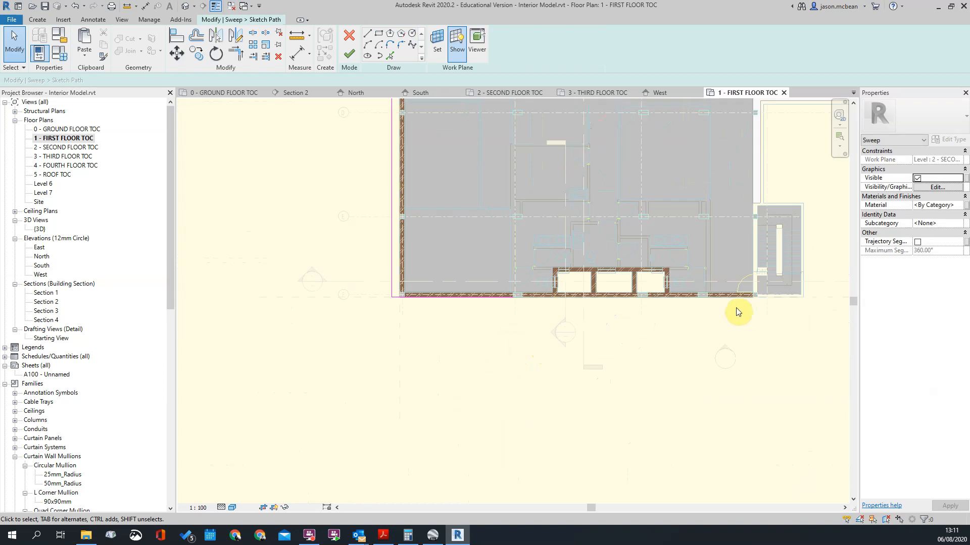
Step: Examine the reshaped path's end at the south wall and its course around the whole first floor plan
scroll(757, 303, "up", 2)
scroll(760, 302, "down", 3)
scroll(578, 303, "up", 5)
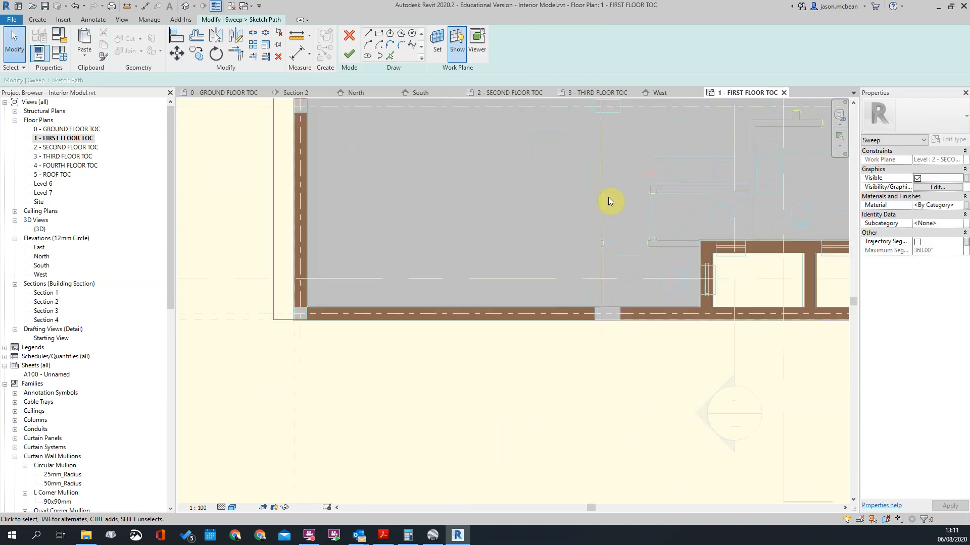
scroll(576, 328, "up", 2)
scroll(575, 329, "down", 5)
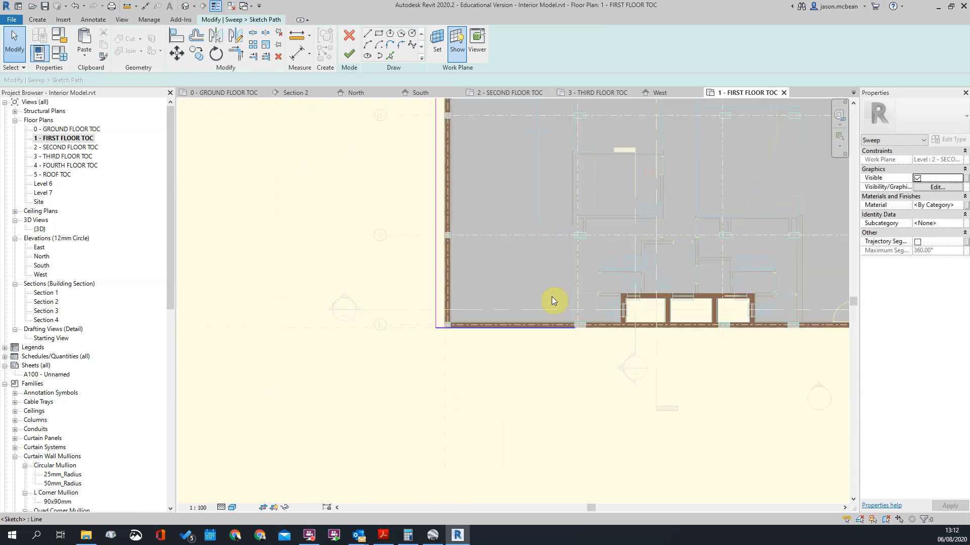
middle_click_drag(595, 238, 486, 363)
scroll(377, 171, "down", 4)
scroll(557, 203, "up", 2)
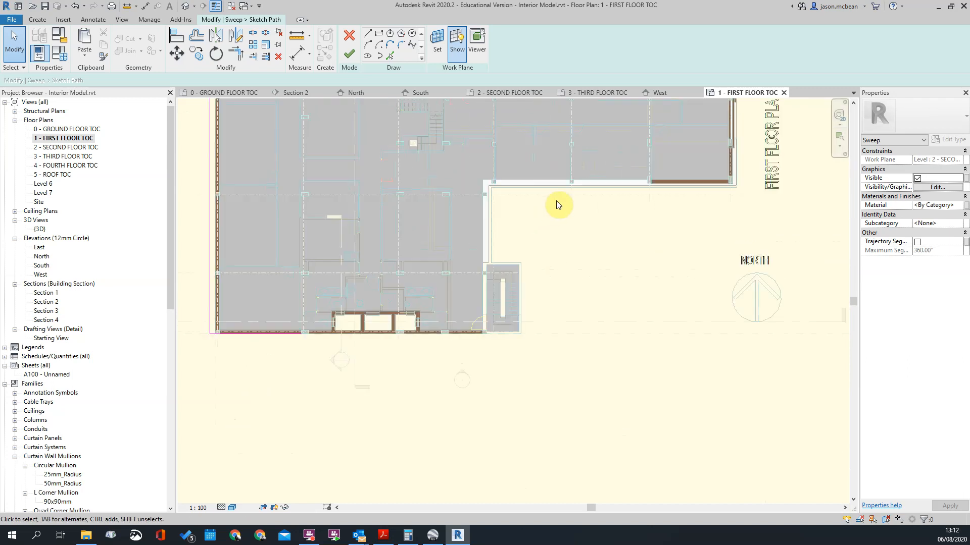
scroll(529, 267, "down", 3)
middle_click_drag(606, 167, 568, 247)
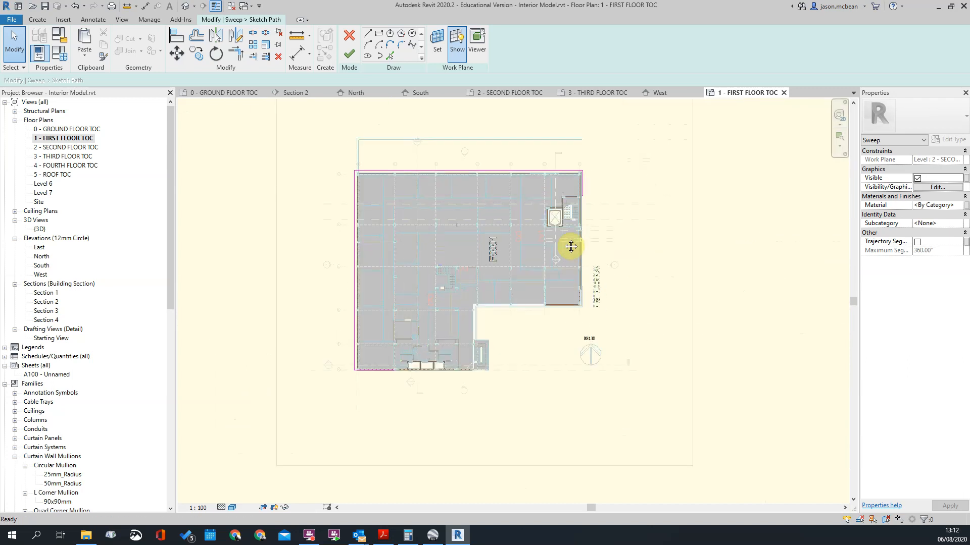
Step: Finish the path sketch and the sweep, and return to the 3D view
left_click(349, 54)
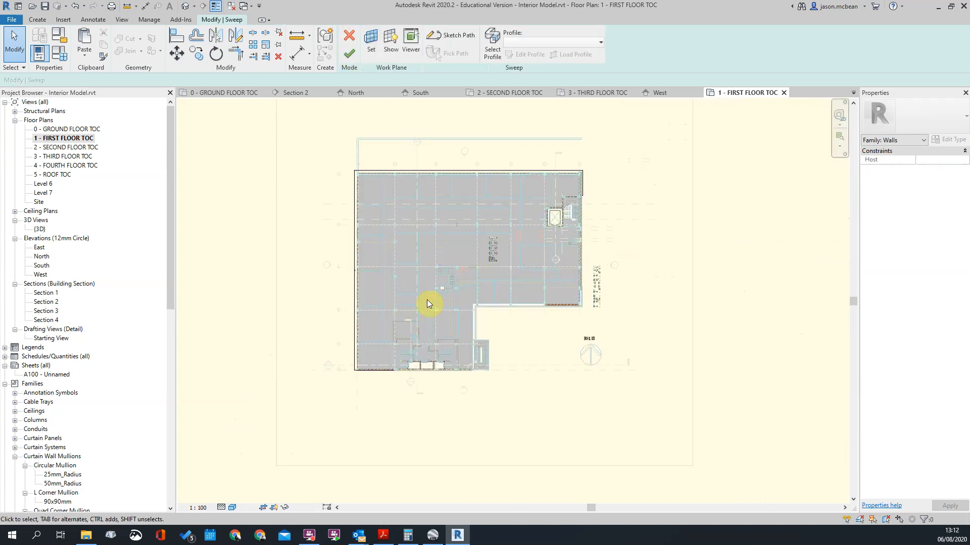
left_click(360, 54)
scroll(426, 216, "down", 3)
left_click(186, 6)
left_click(427, 362)
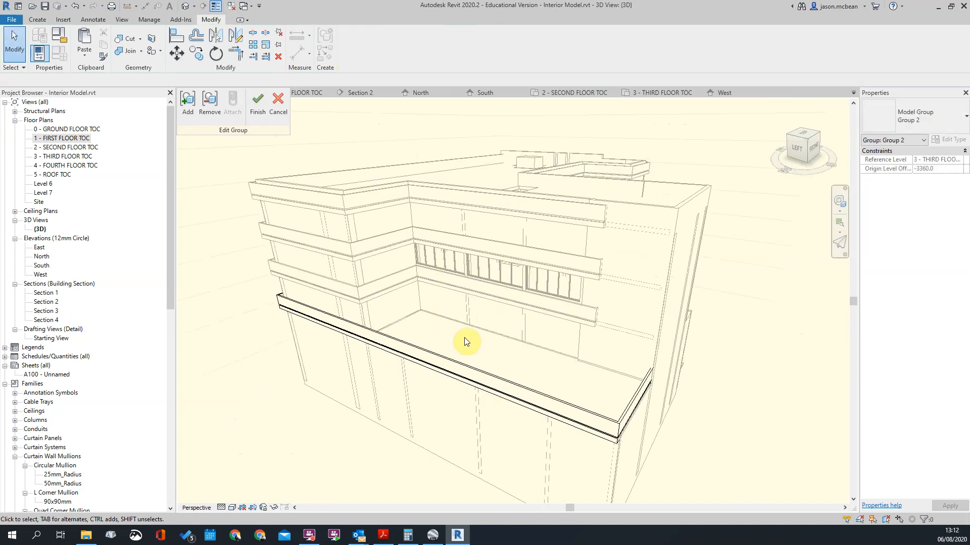
Step: Select the reshaped second-floor band and examine its run along the left facade and around the front corner in 3D
middle_click_drag(763, 462, 593, 345, "shift")
scroll(592, 345, "up", 3)
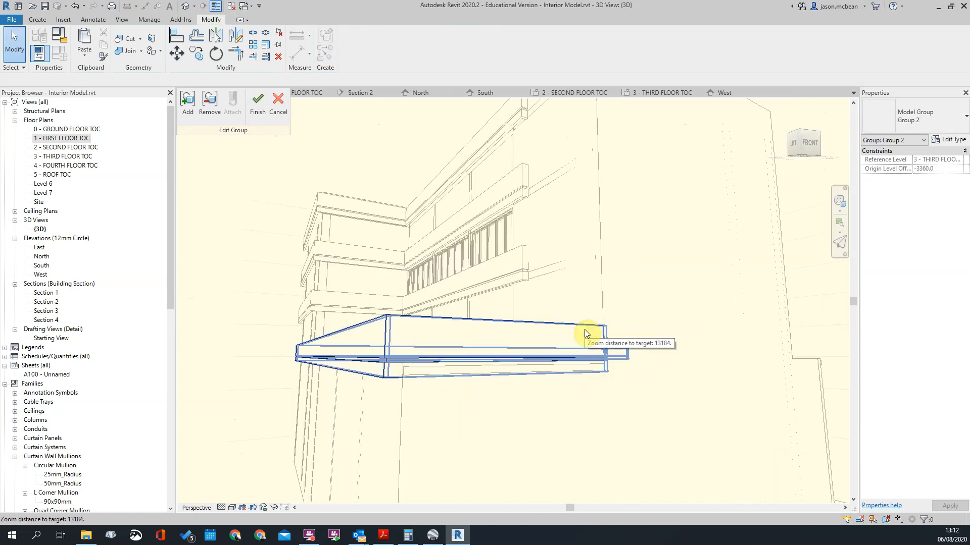
left_click(585, 330)
scroll(586, 332, "down", 2)
middle_click_drag(675, 351, 839, 341, "shift")
scroll(440, 298, "up", 2)
scroll(585, 318, "down", 2)
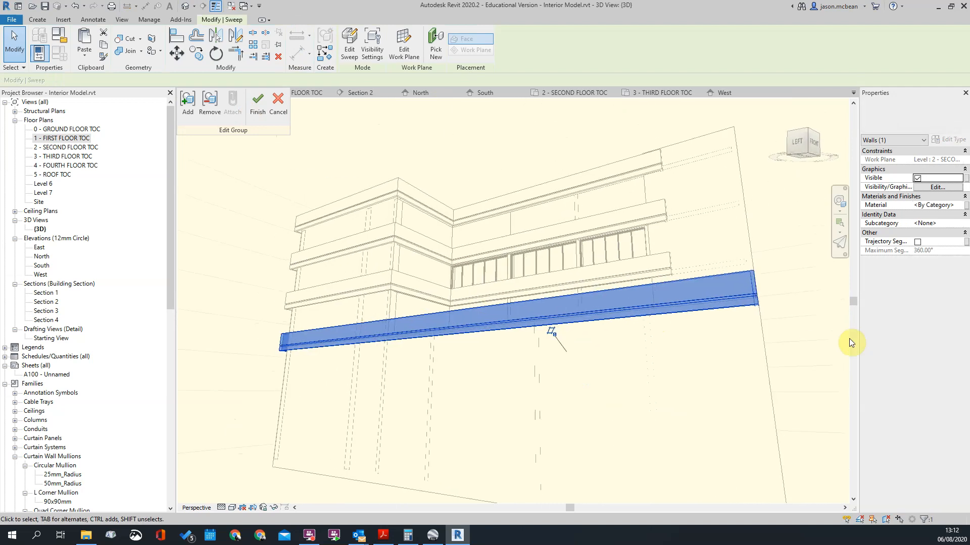
Step: Select the courtyard-side facade band, open its sweep path sketch for editing, and show the first floor plan
middle_click_drag(768, 234, 559, 407, "shift")
middle_click_drag(572, 319, 462, 366, "shift")
left_click(462, 366)
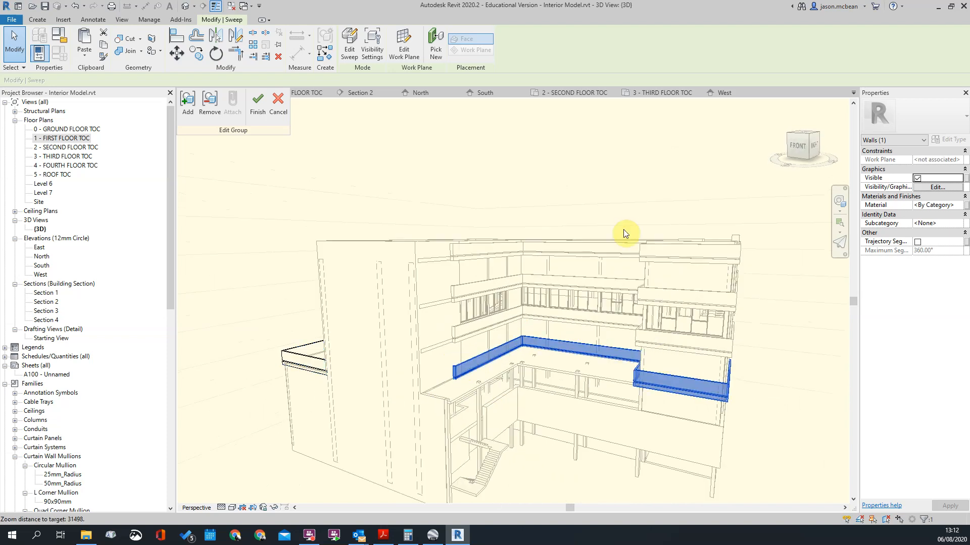
left_click(341, 53)
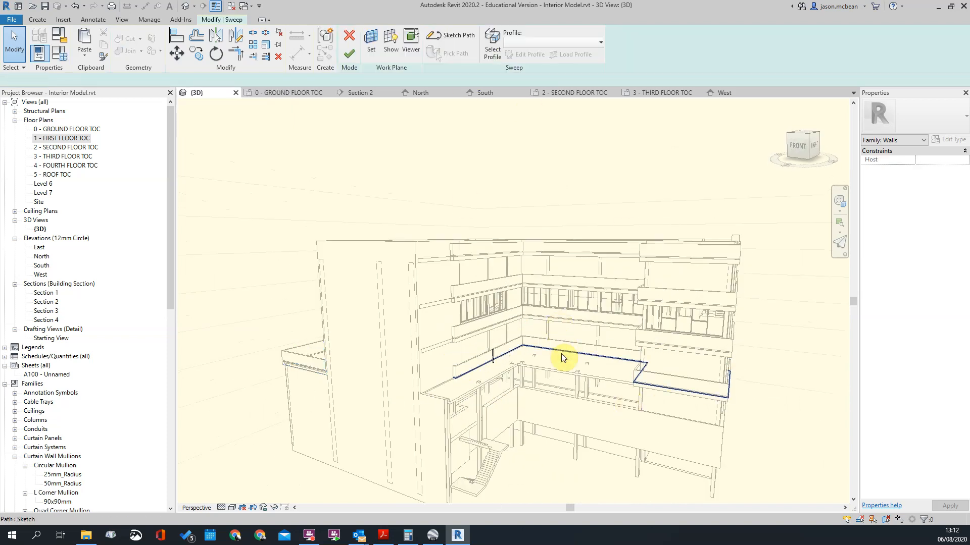
left_click(450, 35)
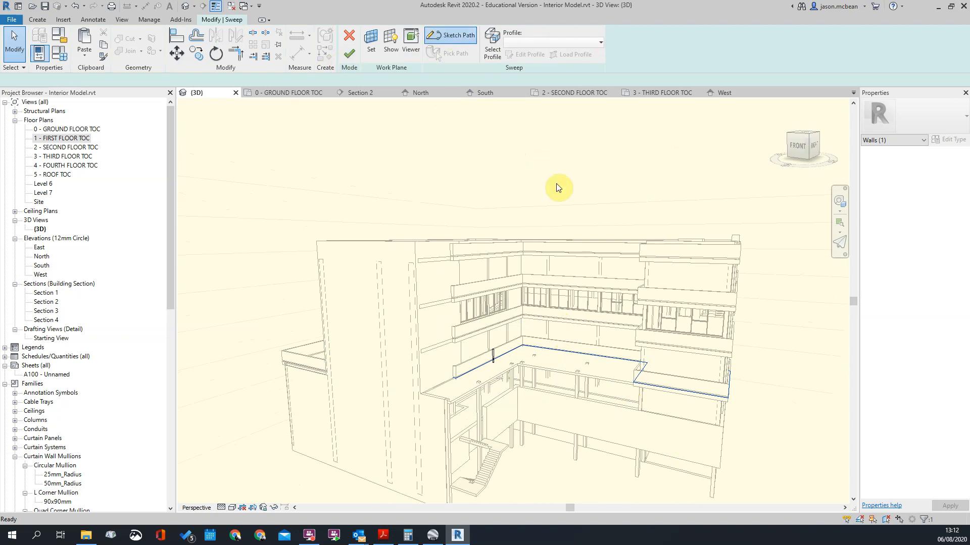
double_click(42, 141)
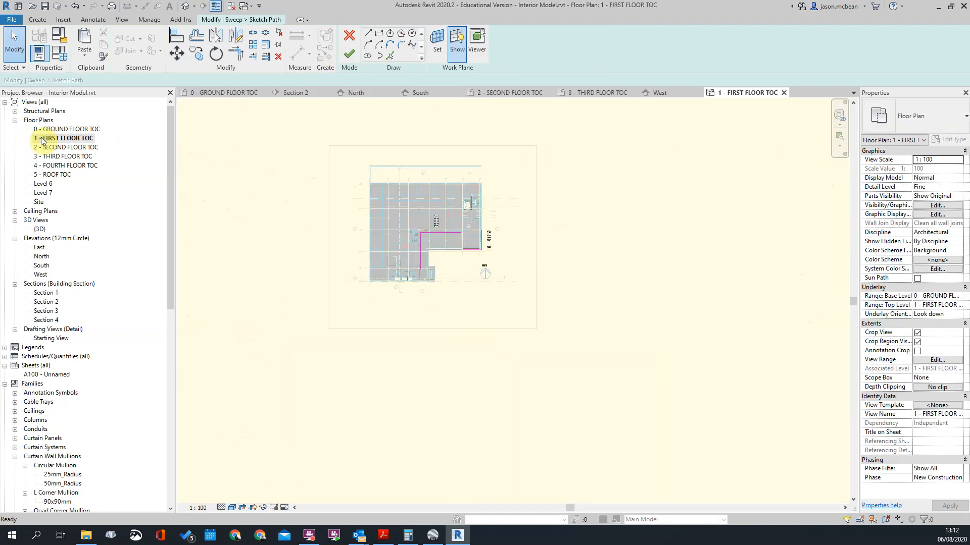
Step: Remove the recess segments from the courtyard path so its horizontal run continues straight along the north wing
scroll(400, 243, "up", 5)
scroll(601, 273, "up", 5)
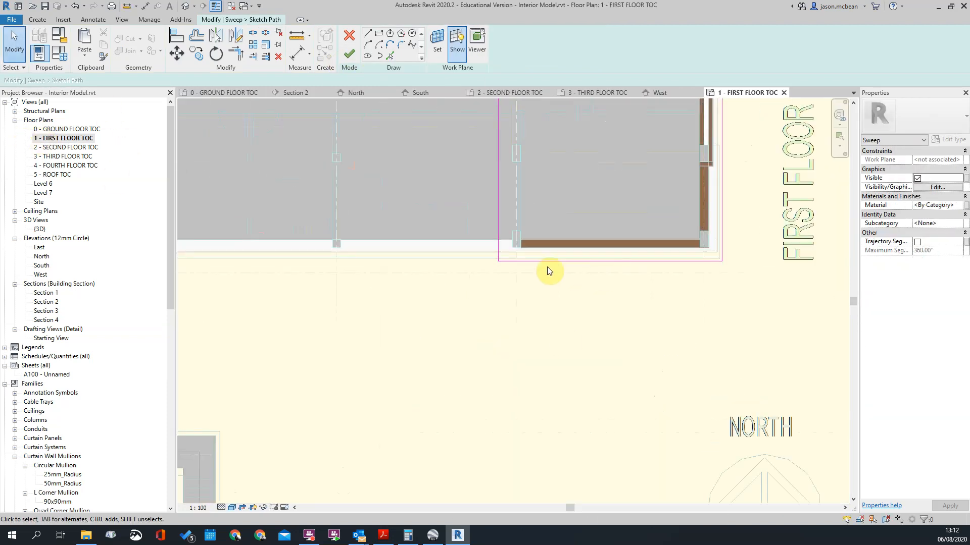
scroll(702, 296, "down", 4)
left_click(548, 163)
key("Delete")
left_click(586, 211)
key("Delete")
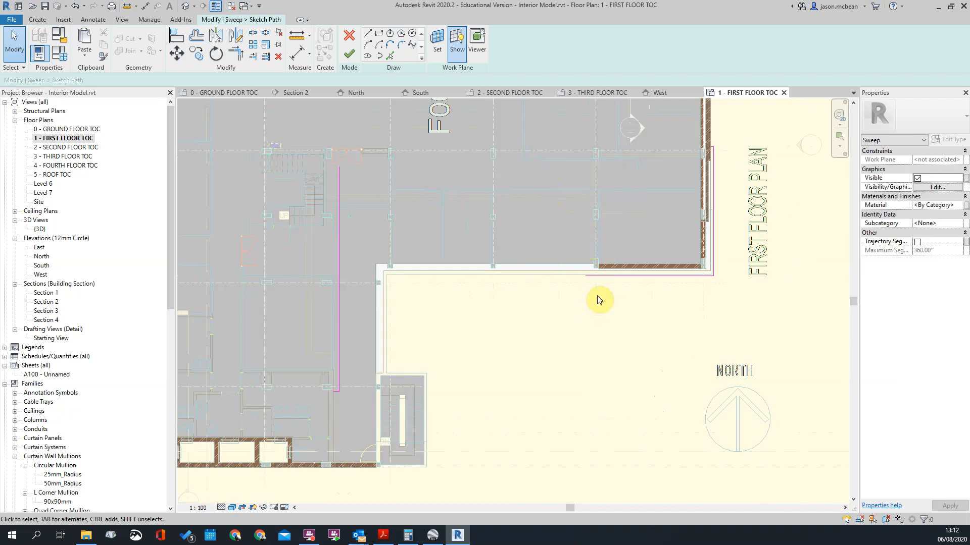
Step: Move the path's vertical segment outside the courtyard facade and its short end segment south of the south wall
left_click(339, 314)
left_click_drag(340, 314, 388, 315)
scroll(360, 393, "up", 2)
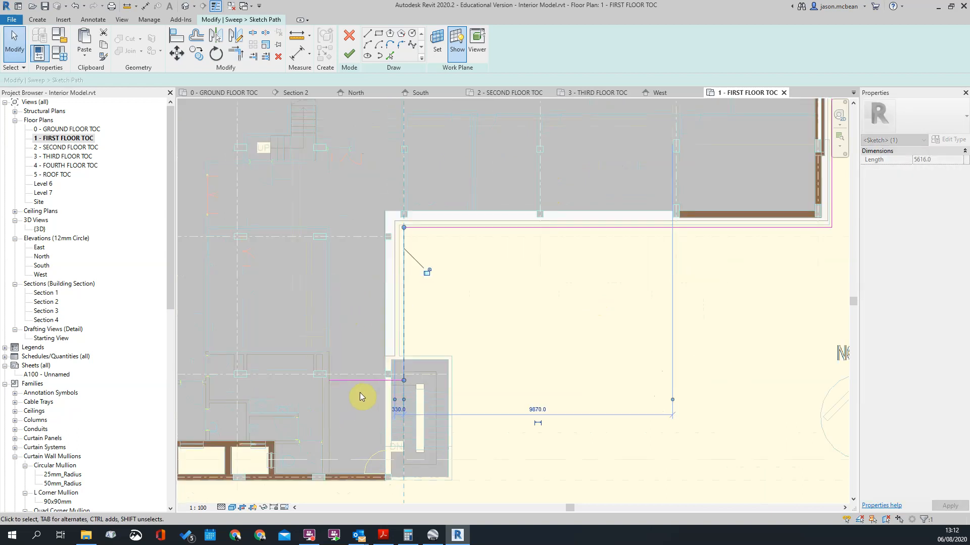
left_click_drag(363, 381, 352, 499)
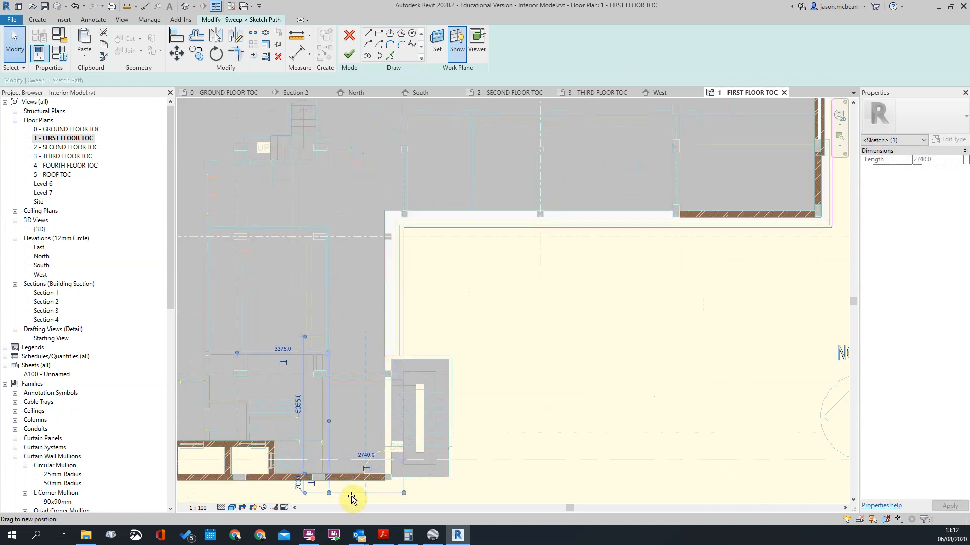
Step: Lengthen the path's end segment below the south wall to about 3600 mm
middle_click_drag(347, 446, 487, 330)
left_click(435, 365)
scroll(435, 365, "up", 4)
left_click(518, 398)
left_click_drag(502, 396, 463, 398)
scroll(471, 396, "up", 3)
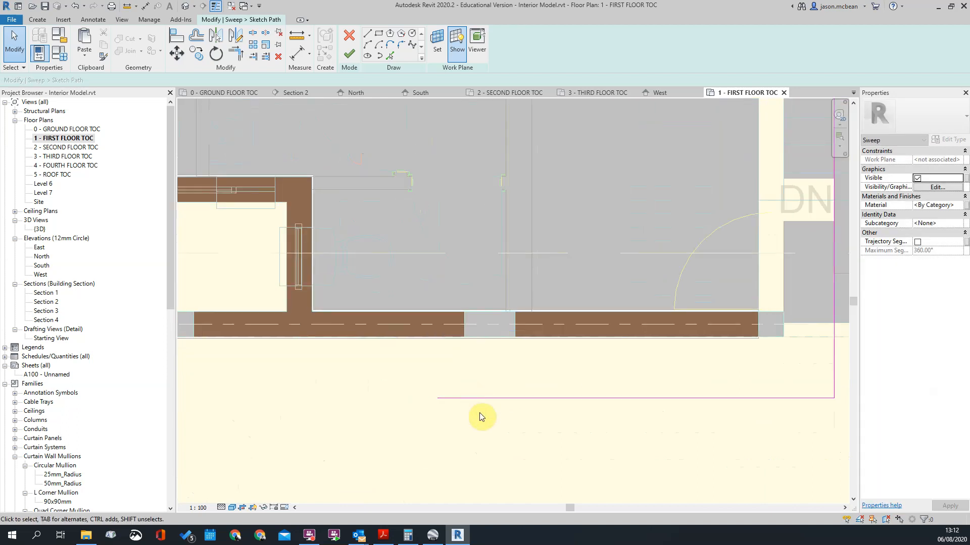
key("d")
key("i")
key("Escape")
left_click(441, 399)
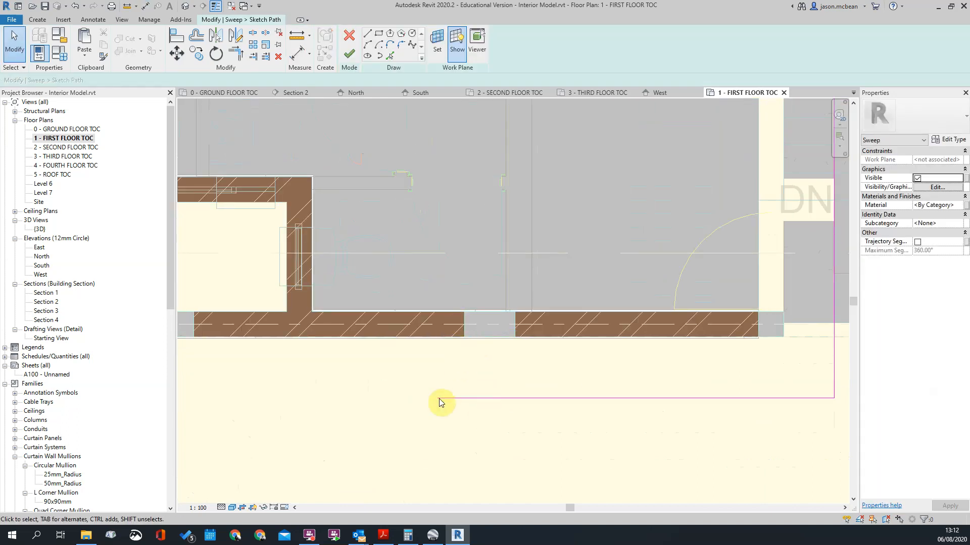
right_click(447, 397)
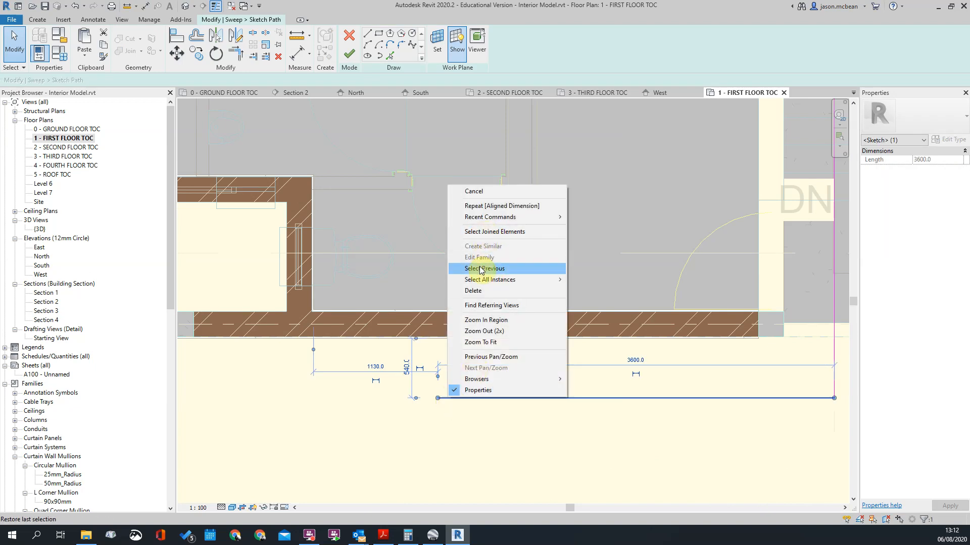
key("Escape")
key("Escape")
Step: Draw a return line southward from the column's west edge on the south wall and trim it to the end segment
left_click(371, 35)
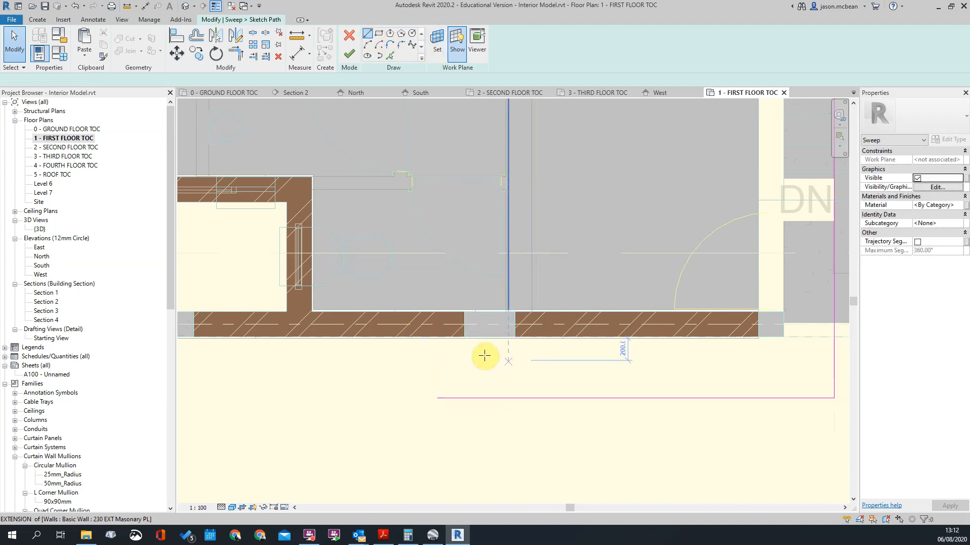
left_click(464, 337)
left_click(464, 422)
key("Escape")
key("Escape")
key("t")
key("r")
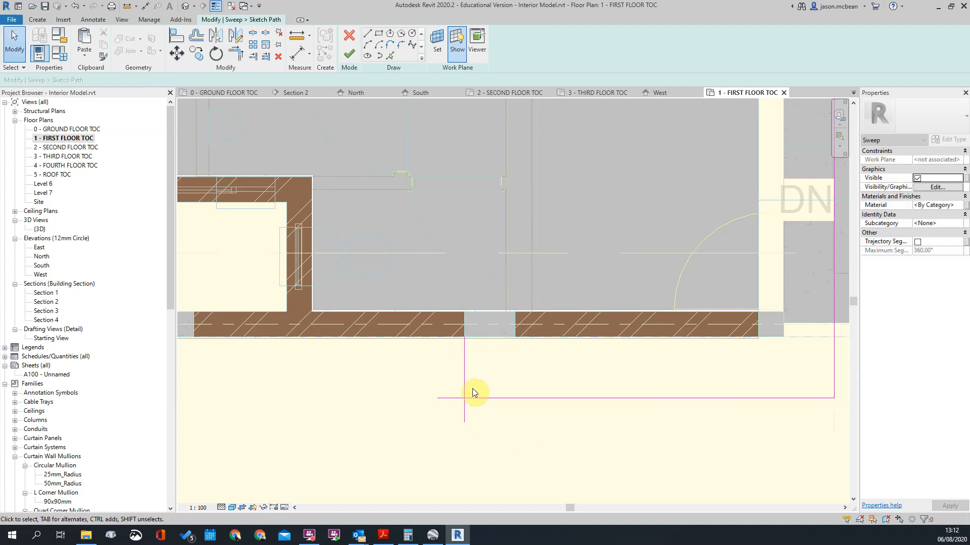
left_click(465, 372)
left_click(480, 398)
key("Escape")
key("Escape")
Step: Move the return segment 115 mm west, away from the column edge
left_click(466, 374)
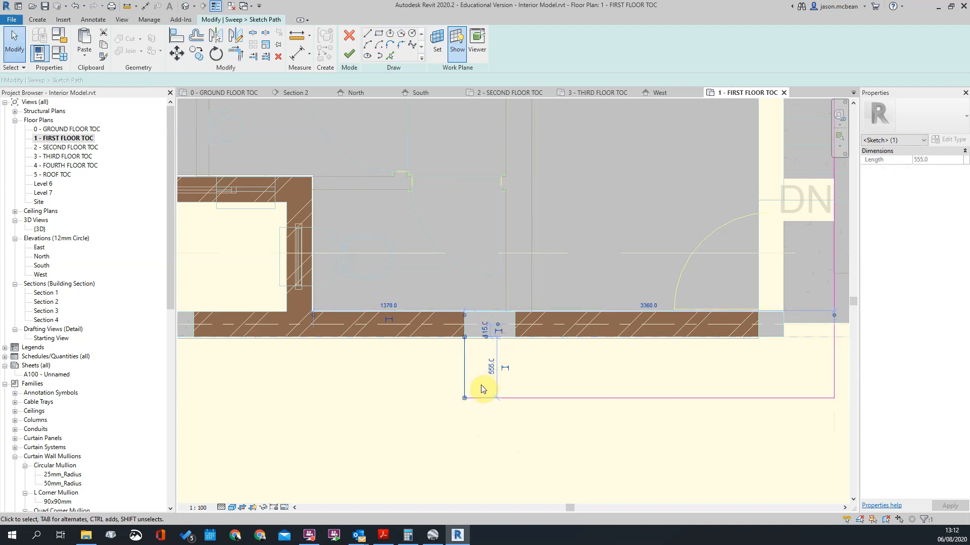
scroll(481, 389, "up", 2)
key("m")
key("v")
left_click(579, 372)
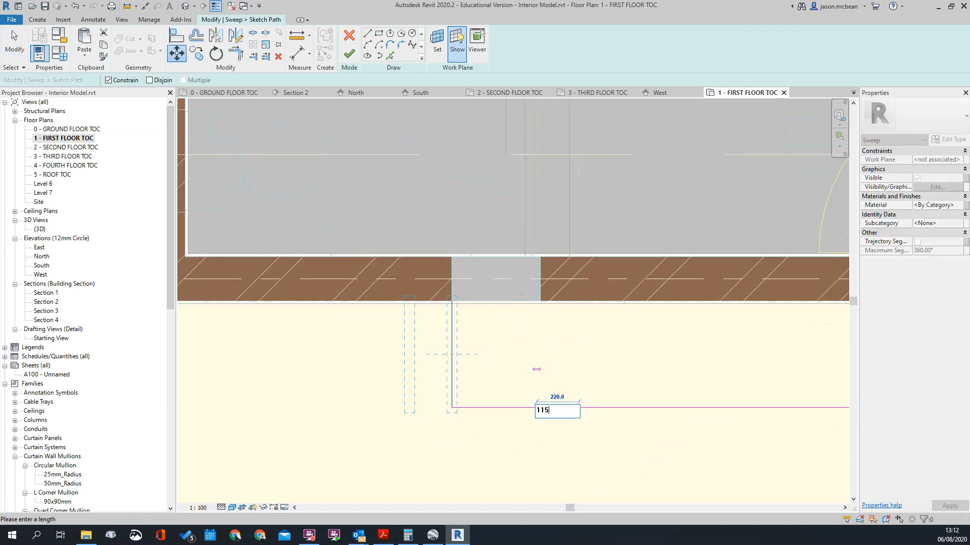
key("Return")
Step: Set the southern path segment's distance from the south wall to 380 mm
scroll(593, 356, "down", 2)
scroll(548, 376, "down", 2)
key("t")
key("r")
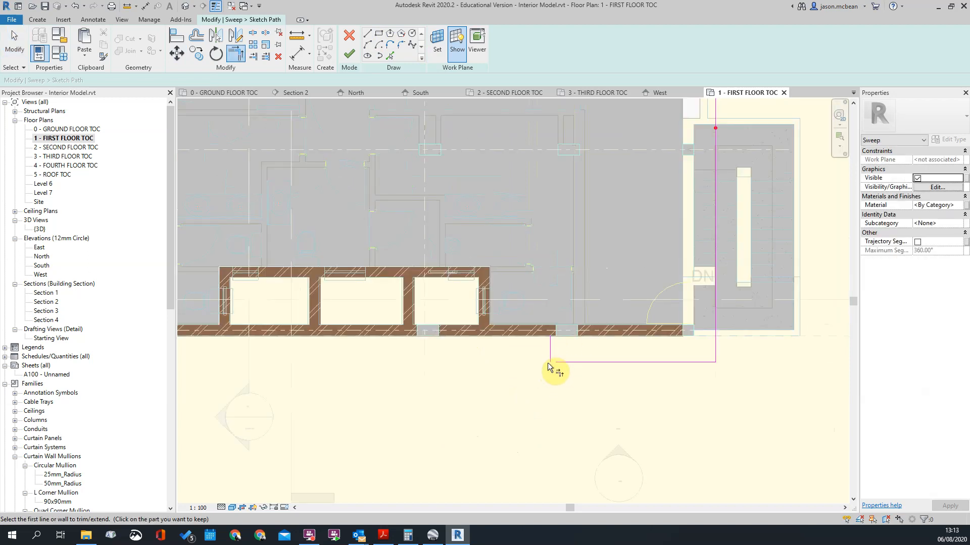
key("Escape")
left_click(638, 361)
scroll(639, 362, "up", 4)
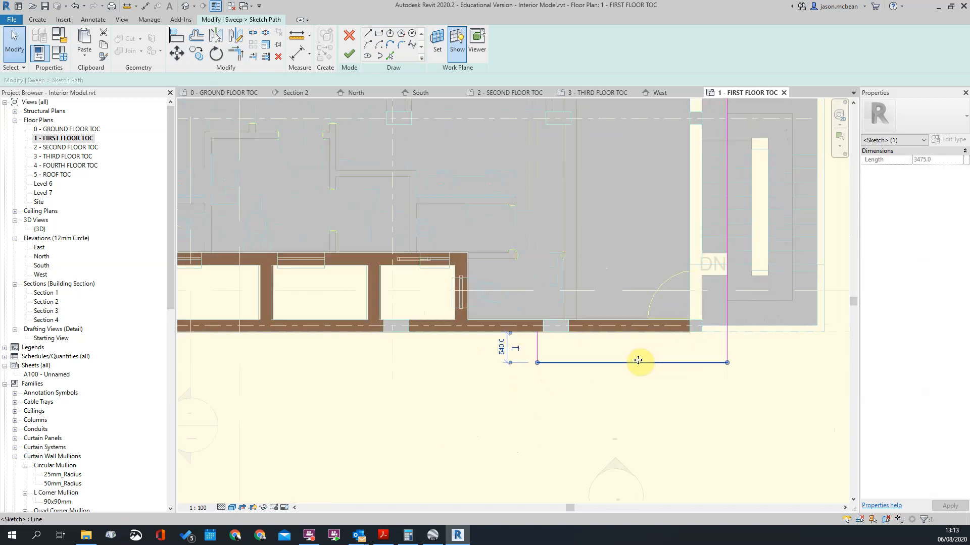
left_click_drag(473, 307, 556, 304)
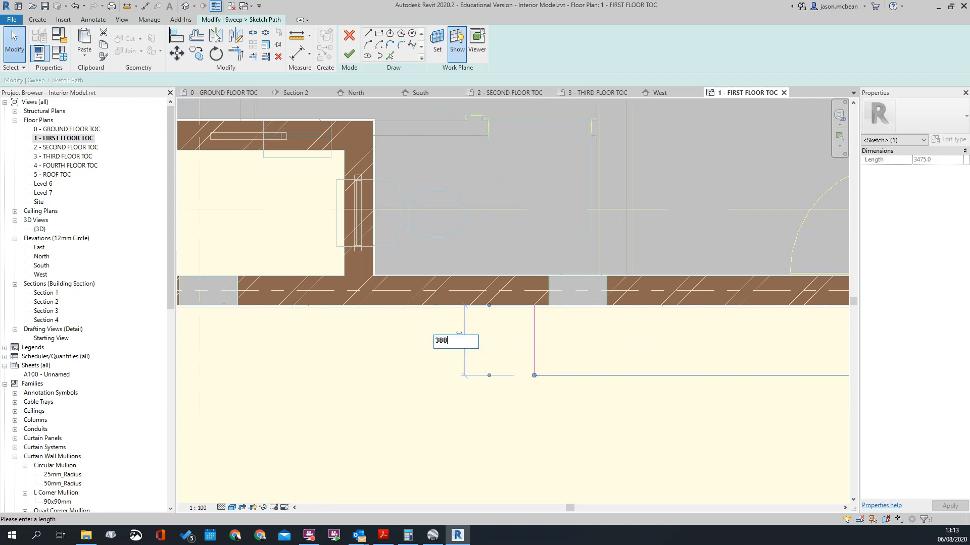
key("Return")
left_click(459, 347)
Step: Set the long vertical path segment's distance from the wall beside the staircase to 380 mm
scroll(310, 406, "down", 5)
middle_click_drag(443, 195, 383, 286)
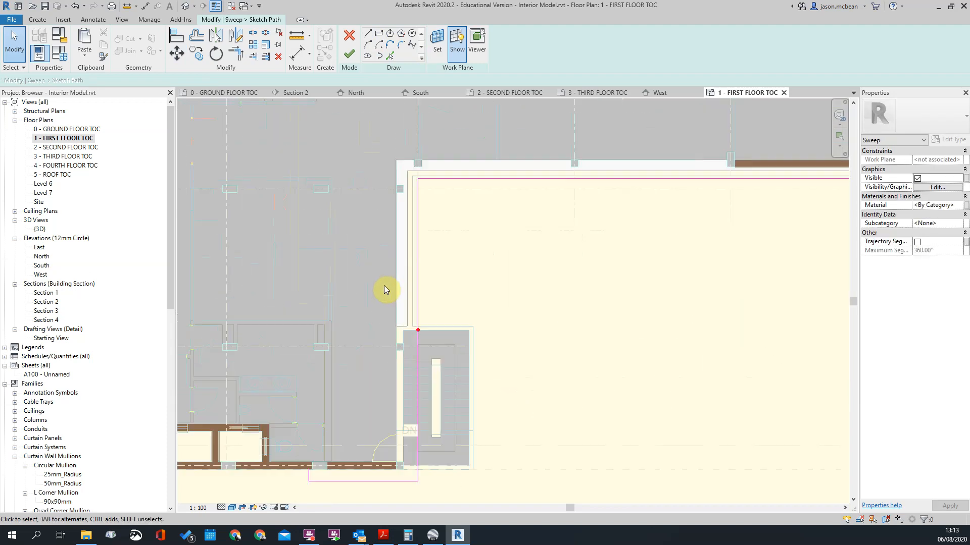
left_click(419, 273)
middle_click_drag(421, 501, 457, 400)
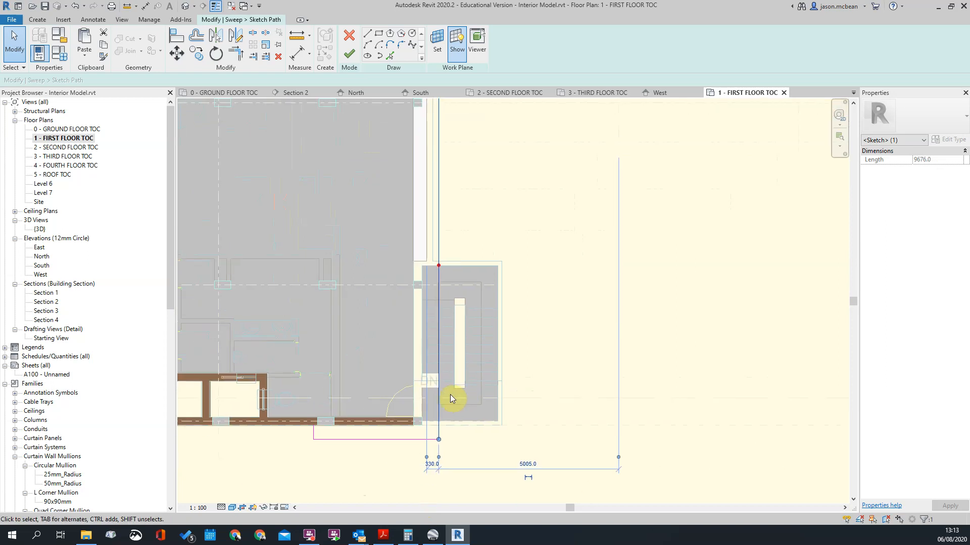
scroll(441, 464, "up", 3)
left_click_drag(427, 484, 418, 419)
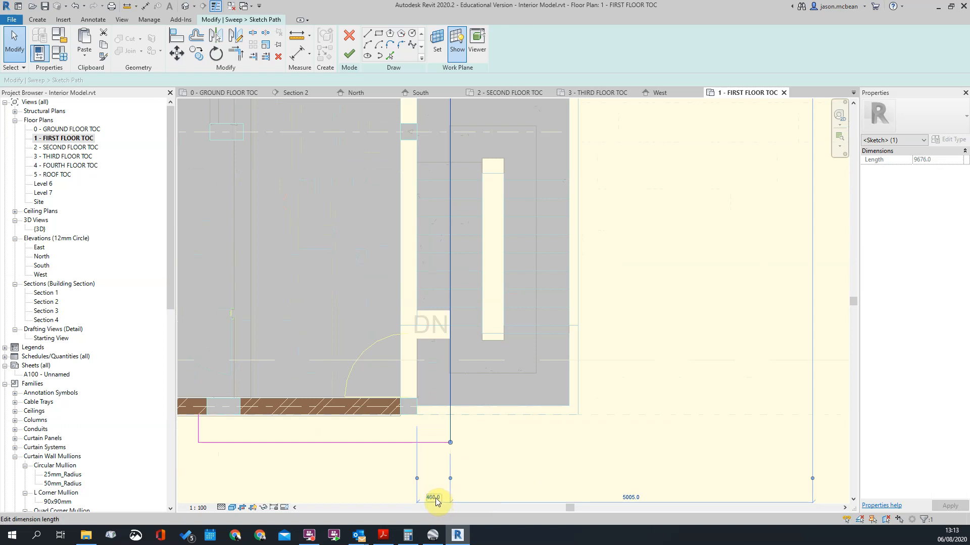
scroll(431, 499, "down", 2)
left_click(457, 463)
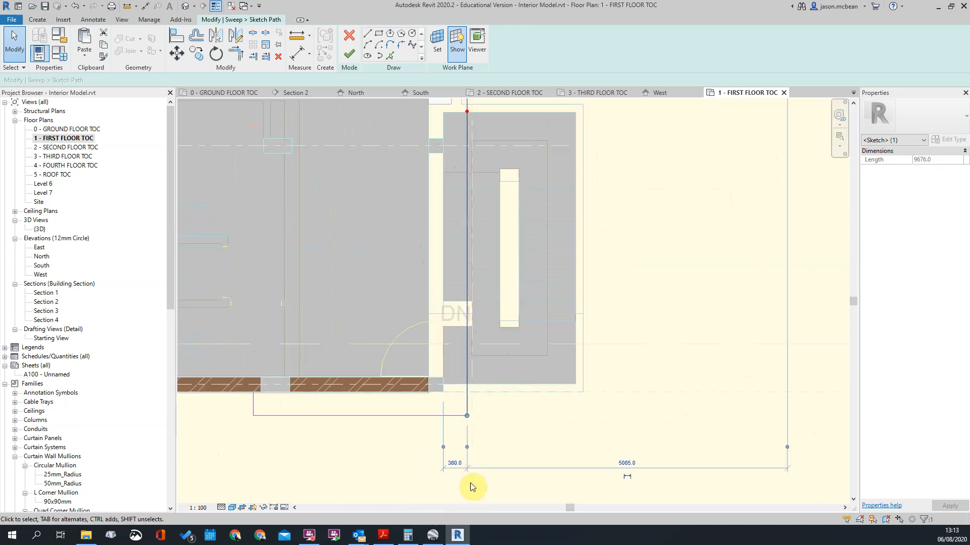
key("Return")
left_click(471, 483)
Step: Switch to Google Earth and examine the real building's facade bands and recessed courtyard from along Hilda Street
scroll(487, 449, "down", 5)
scroll(720, 254, "up", 4)
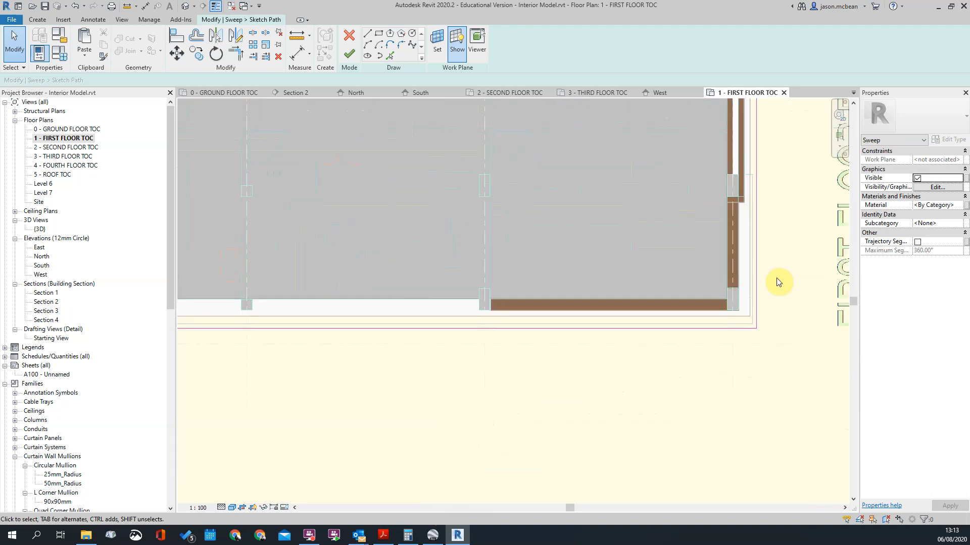
scroll(699, 312, "down", 4)
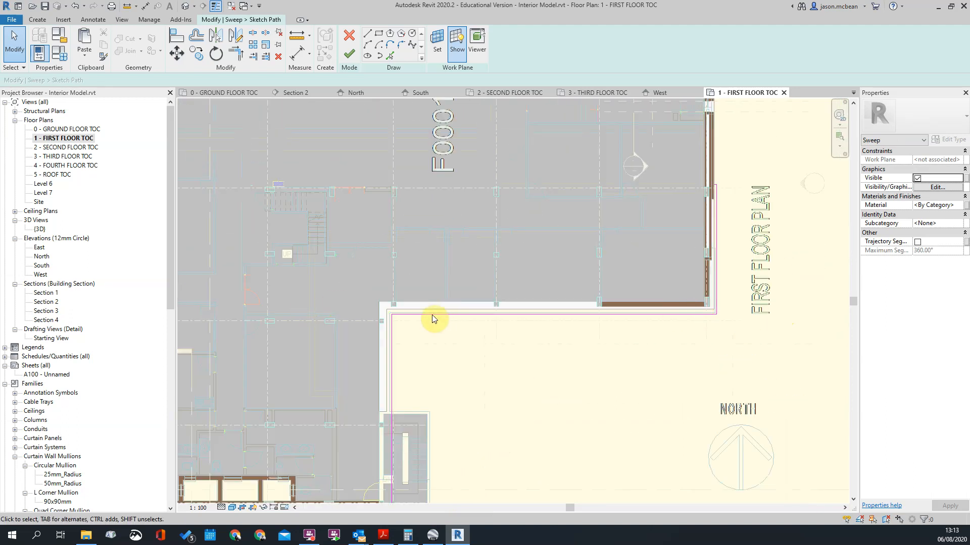
scroll(445, 317, "down", 3)
left_click(433, 536)
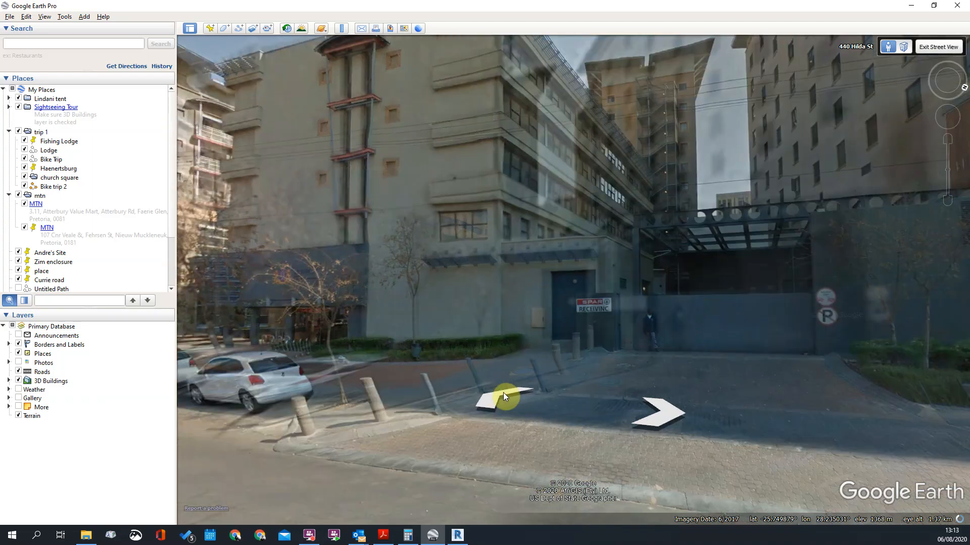
left_click(503, 392)
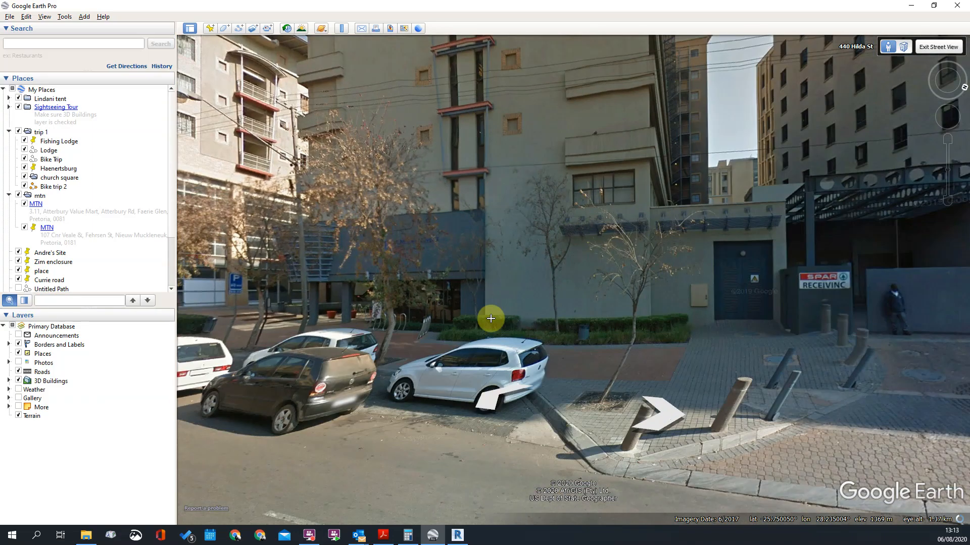
left_click(323, 366)
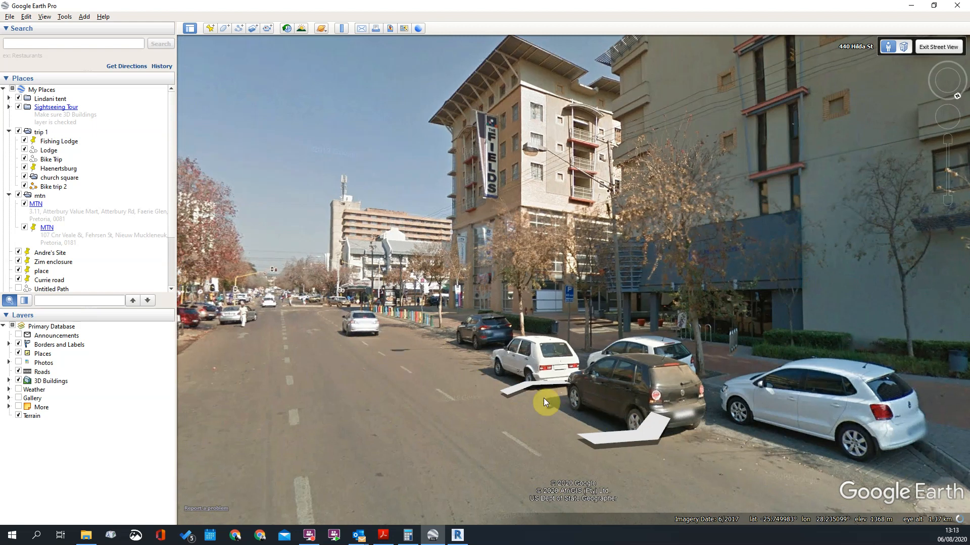
left_click(534, 388)
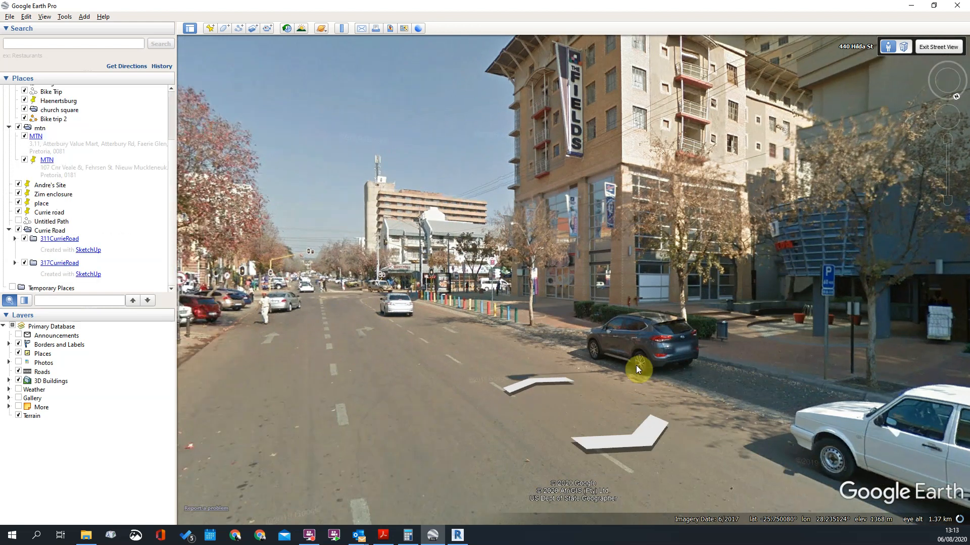
left_click_drag(644, 367, 596, 386)
left_click(610, 376)
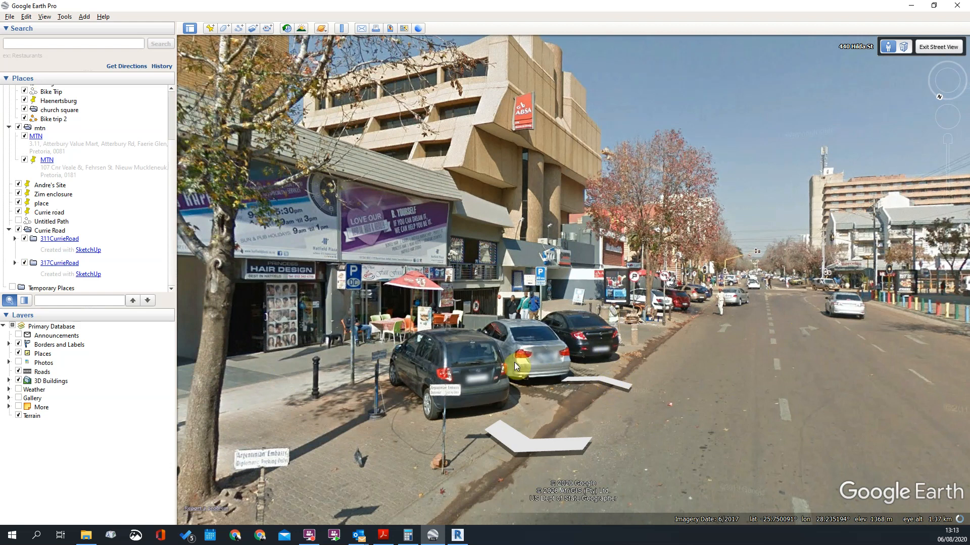
left_click(526, 386)
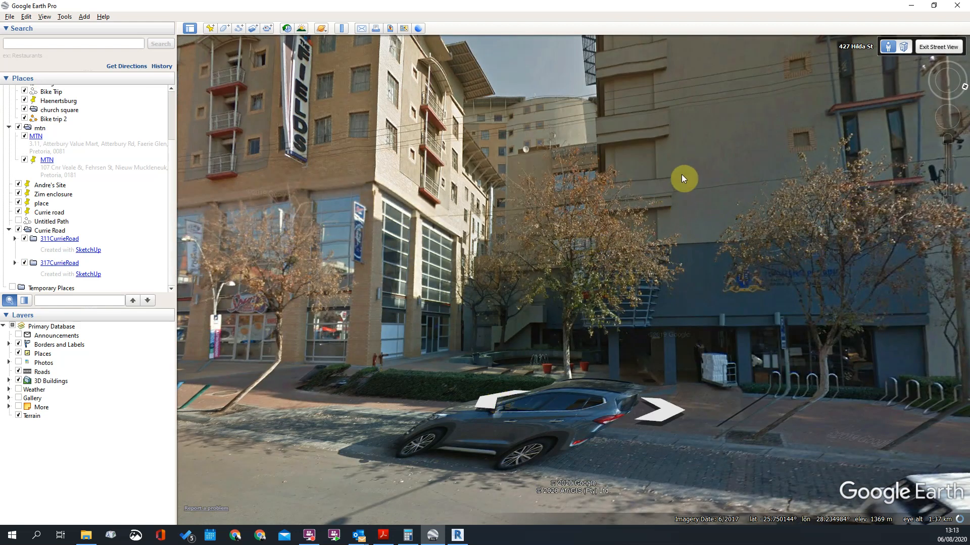
left_click(597, 237)
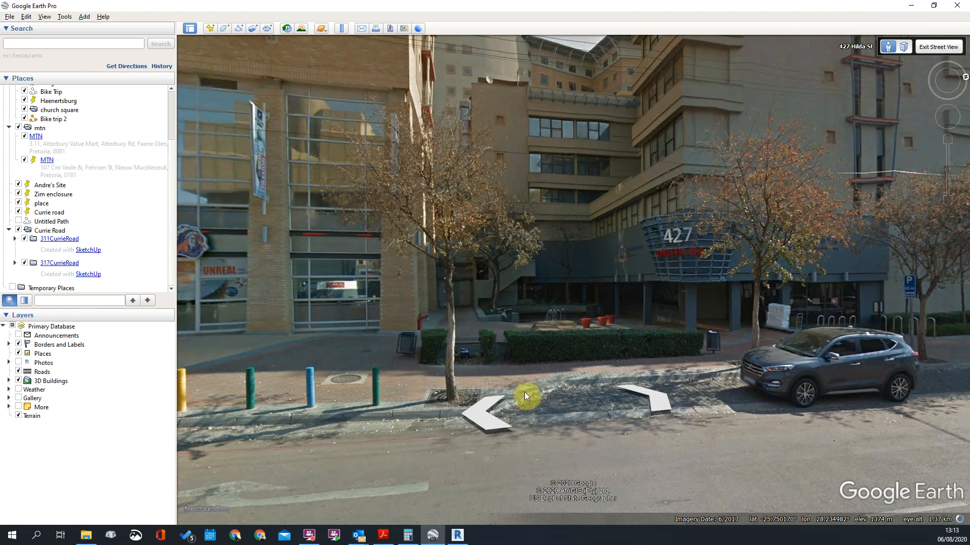
Step: Return to Revit and check the reshaped path from its south wall return around the courtyard to the east facade
key("alt+Tab")
scroll(487, 372, "down", 3)
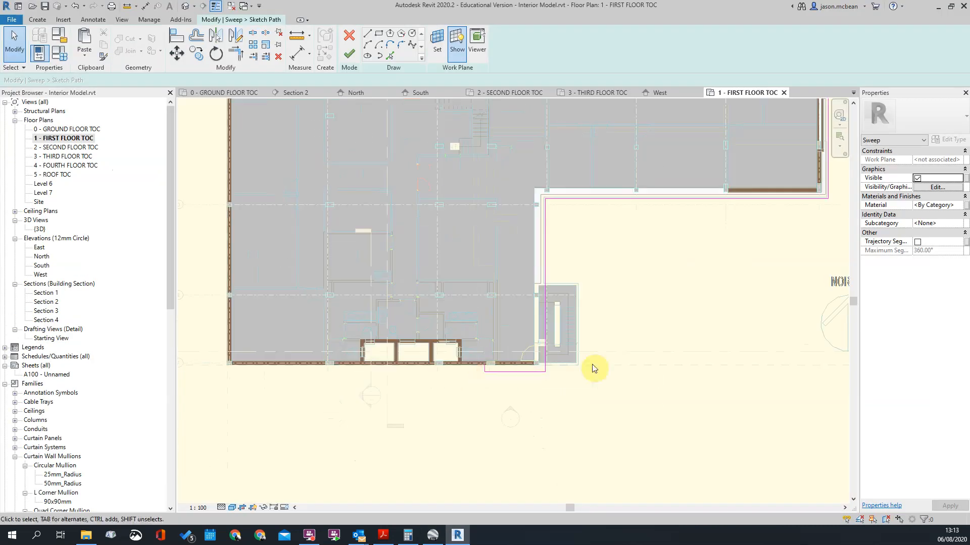
middle_click_drag(728, 275, 678, 311)
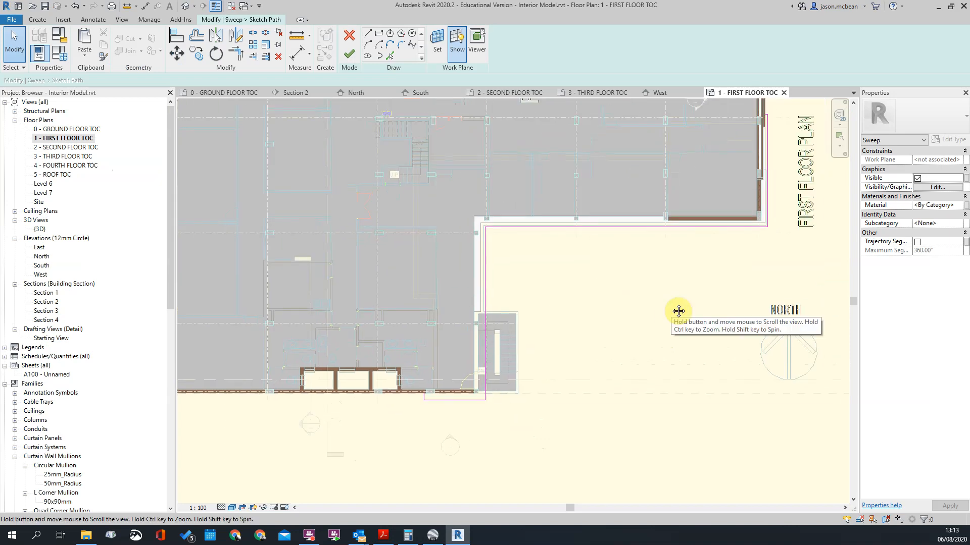
scroll(401, 361, "up", 6)
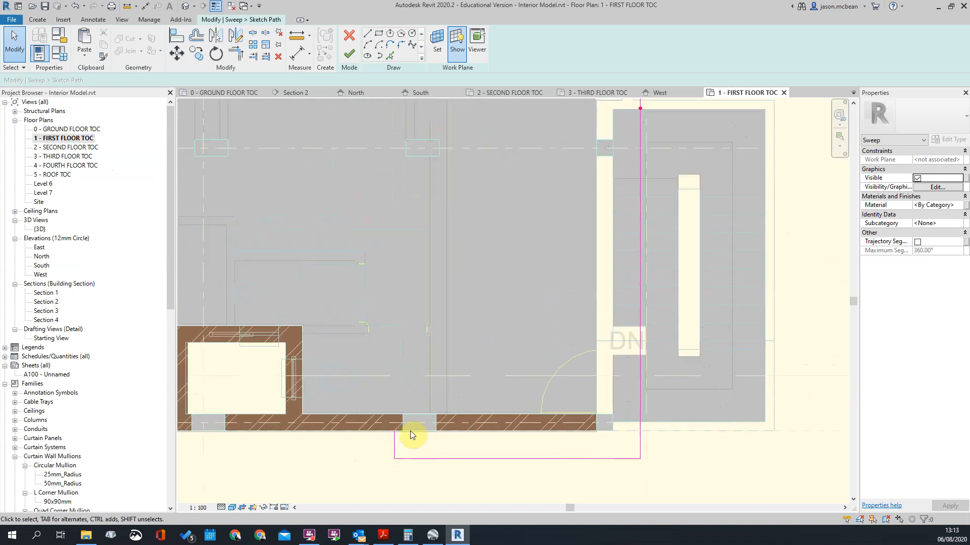
scroll(411, 434, "down", 3)
middle_click_drag(696, 258, 615, 389)
middle_click_drag(561, 324, 462, 397)
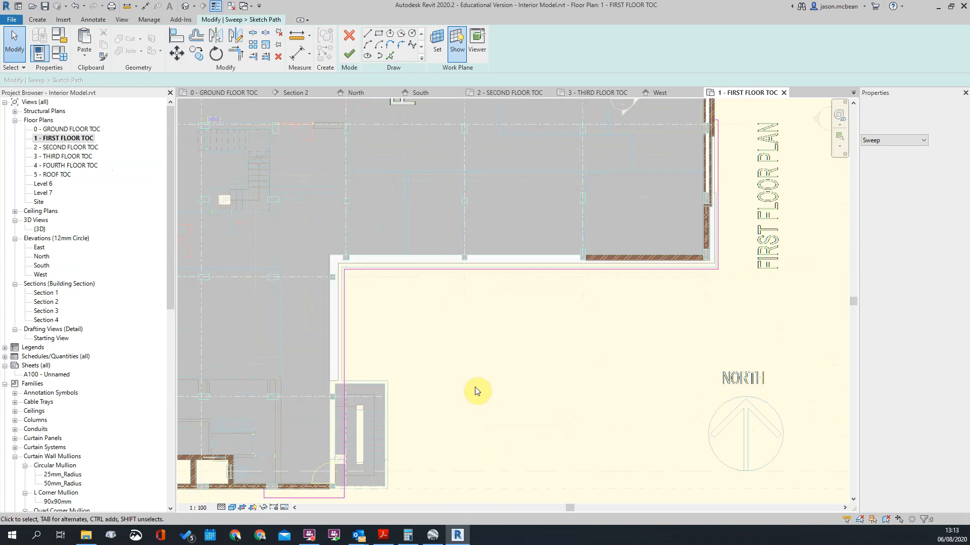
Step: Check the reshaped path's north end on the east facade and its distance from the wall beside the staircase
middle_click_drag(319, 460, 427, 331)
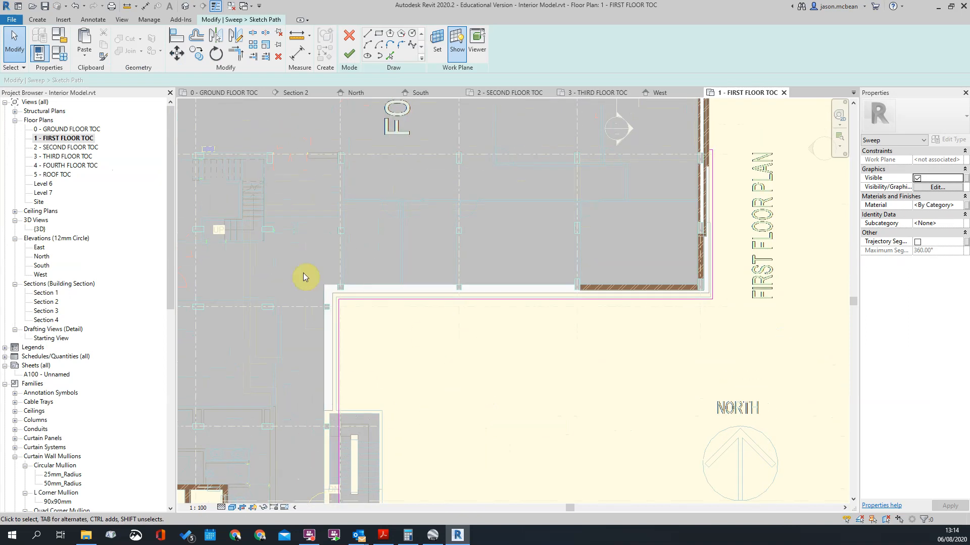
middle_click_drag(683, 253, 602, 387)
scroll(634, 298, "up", 6)
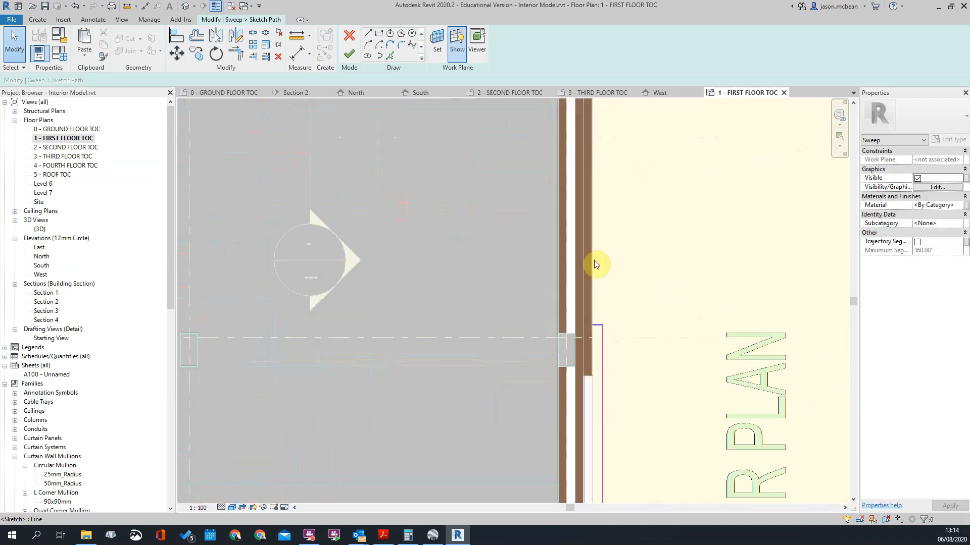
scroll(609, 258, "down", 9)
scroll(406, 382, "up", 5)
scroll(308, 383, "up", 1)
left_click(275, 375)
middle_click_drag(303, 429, 506, 257)
middle_click_drag(508, 465, 534, 212)
scroll(509, 346, "up", 2)
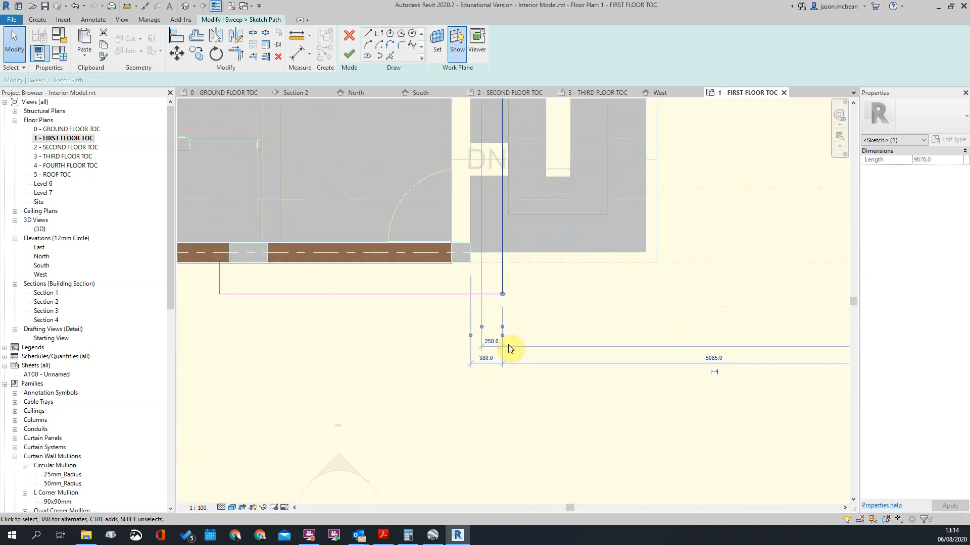
left_click(554, 324)
scroll(554, 324, "down", 3)
Step: Finish the reshaped path sketch and complete the edit of the second-floor band's sweep
left_click(350, 52)
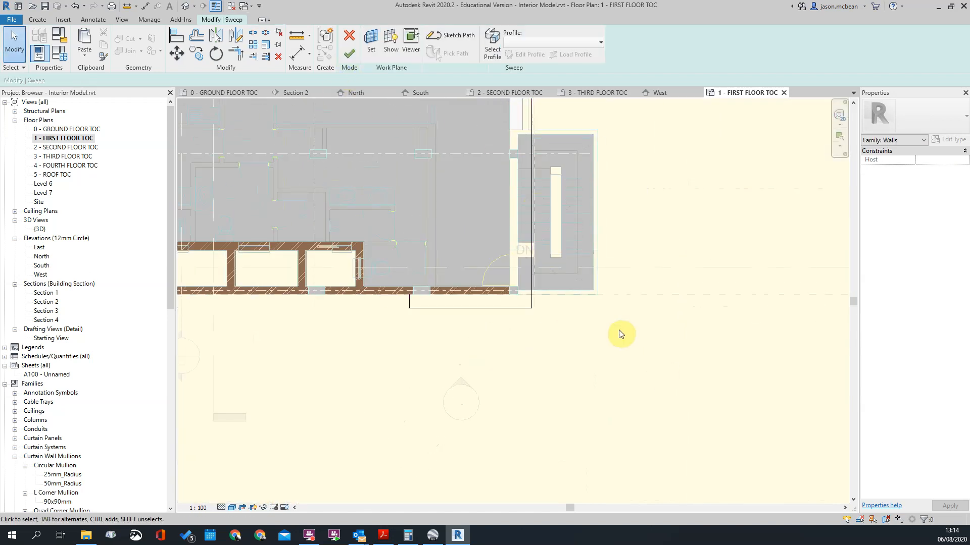
scroll(621, 331, "down", 5)
left_click(348, 47)
key("Escape")
left_click(349, 56)
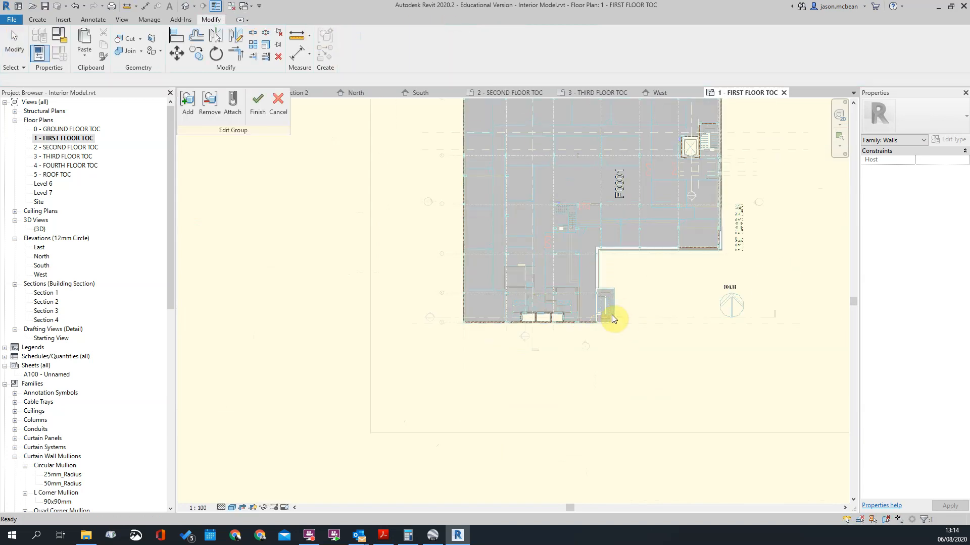
left_click(612, 319)
Step: Open the 3D view and select the sweep of the second-floor band on the building's western side
left_click(186, 8)
middle_click_drag(538, 420, 621, 400, "shift")
scroll(532, 392, "up", 2)
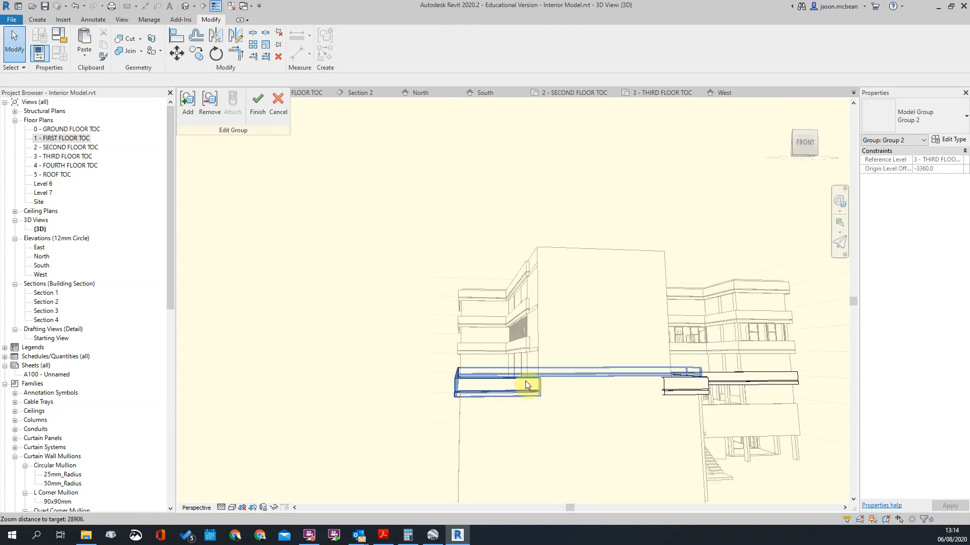
left_click(526, 385)
middle_click_drag(527, 386, 612, 417, "shift")
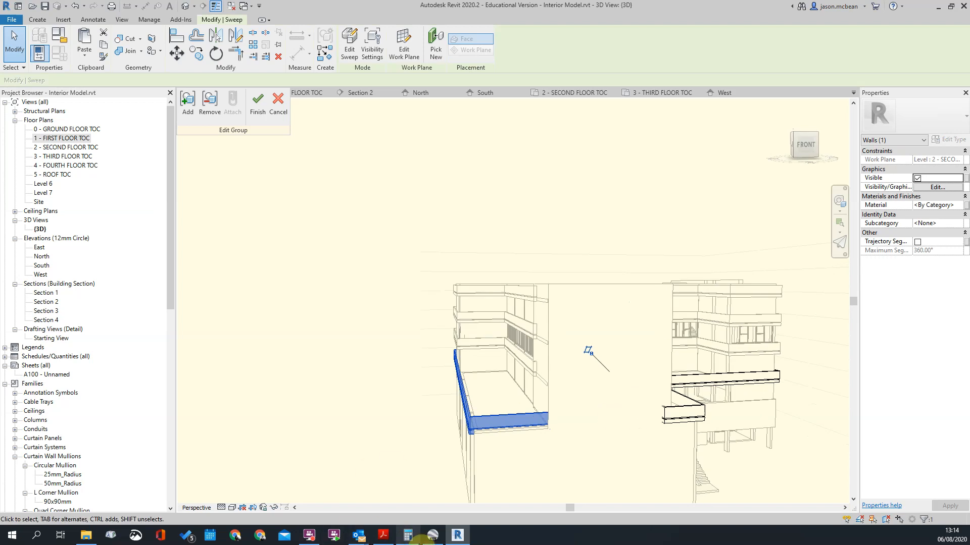
Step: Compare the second-floor bands with the south elevation drawing, examining where they end on the louvred wall
double_click(41, 267)
scroll(548, 334, "up", 5)
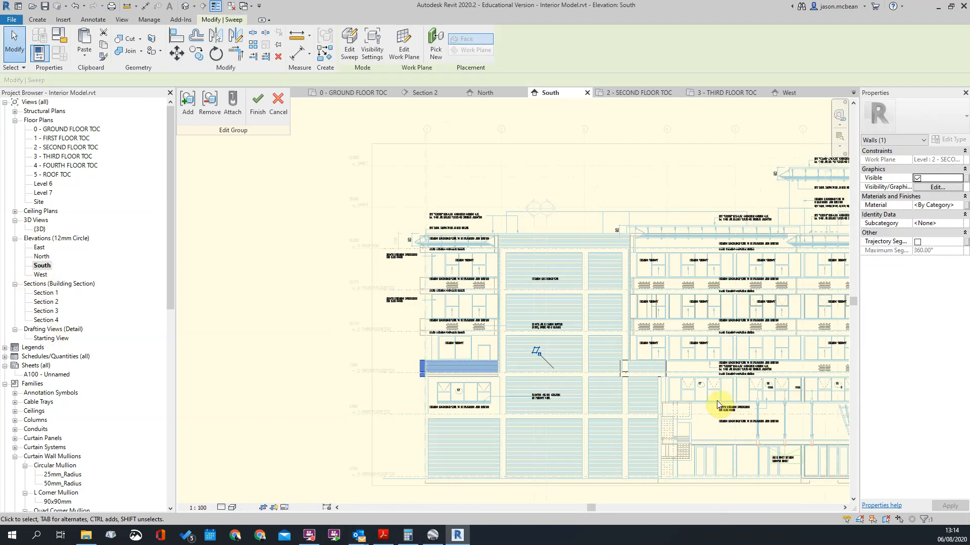
scroll(459, 329, "up", 1)
scroll(478, 336, "up", 2)
scroll(501, 363, "down", 2)
scroll(497, 336, "up", 3)
scroll(485, 344, "down", 4)
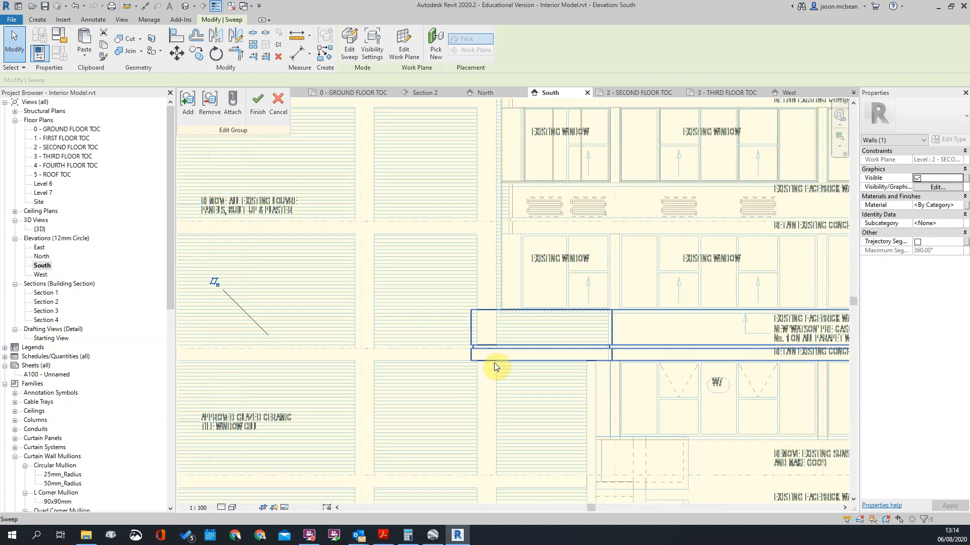
middle_click_drag(470, 337, 563, 350)
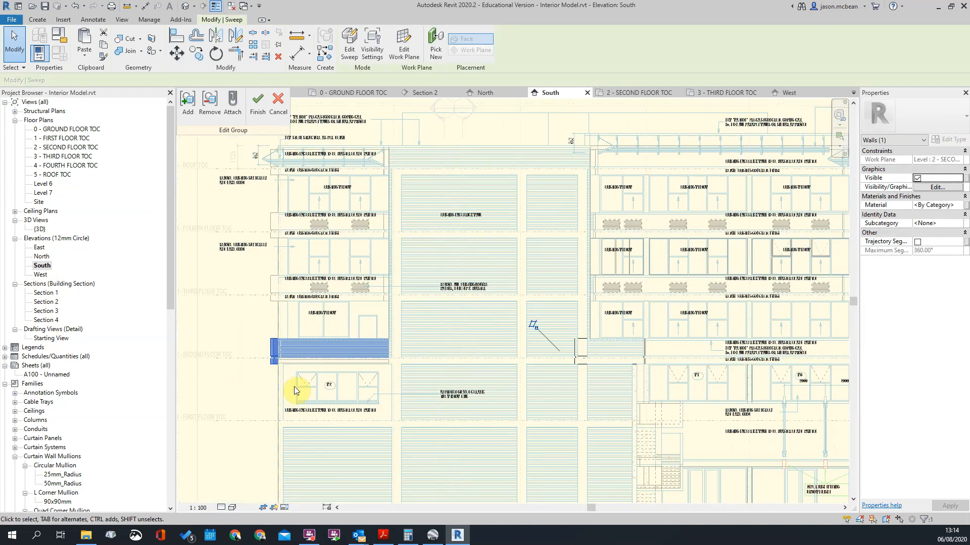
Step: Open the western second-floor band's sweep path for editing in the 1 - FIRST FLOOR TOC plan
left_click(357, 44)
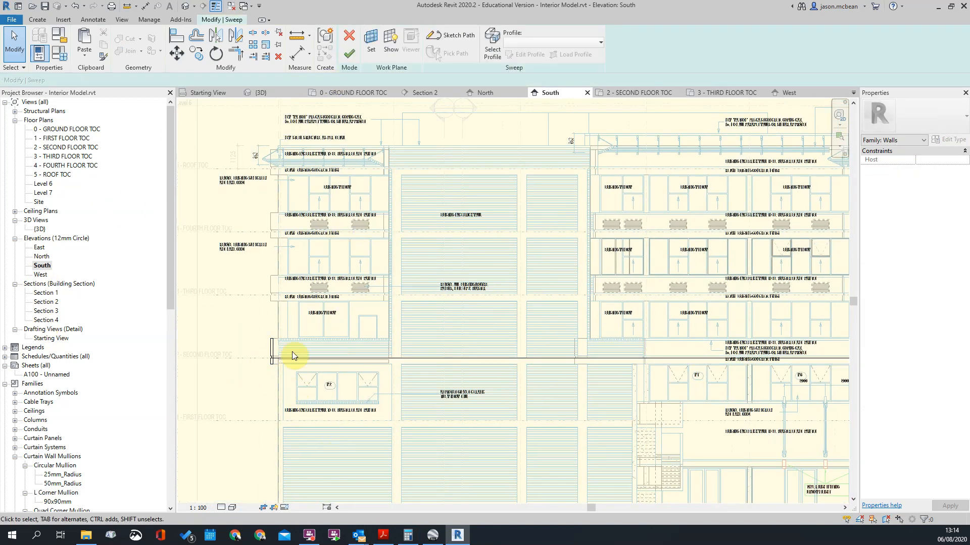
double_click(52, 135)
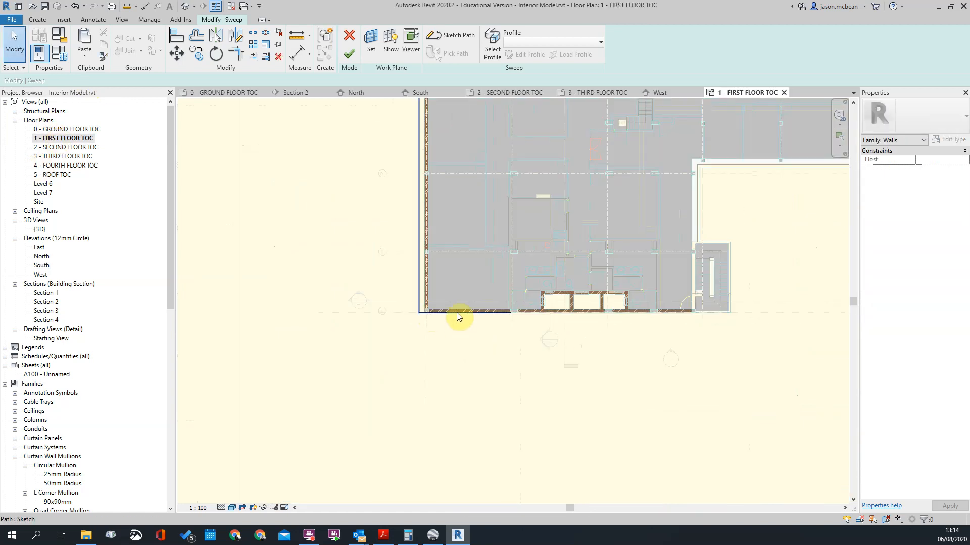
left_click(459, 313)
left_click(440, 43)
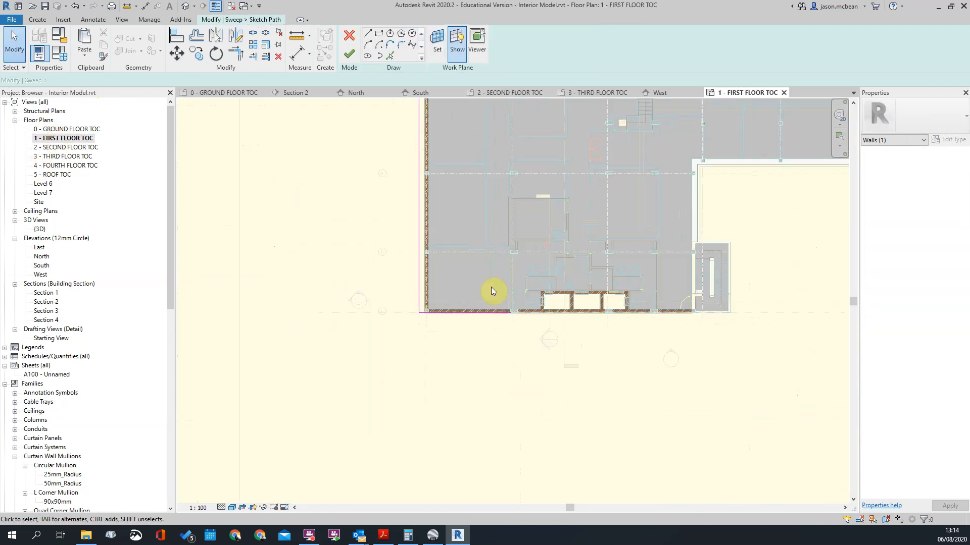
Step: Move the western path's southern segment out to about 500 mm south of the south wall
scroll(502, 326, "up", 2)
left_click(503, 333)
left_click_drag(506, 333, 506, 349)
scroll(505, 352, "up", 4)
key("Escape")
Step: Draw a return line southwards from the south wall beside the column, using a 115 mm offset
left_click(368, 34)
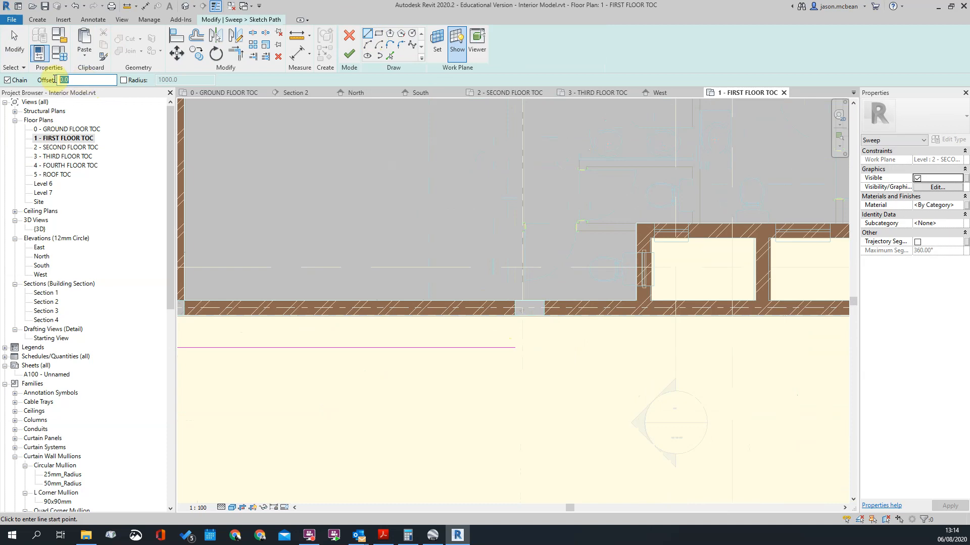
scroll(493, 333, "up", 4)
left_click(633, 280)
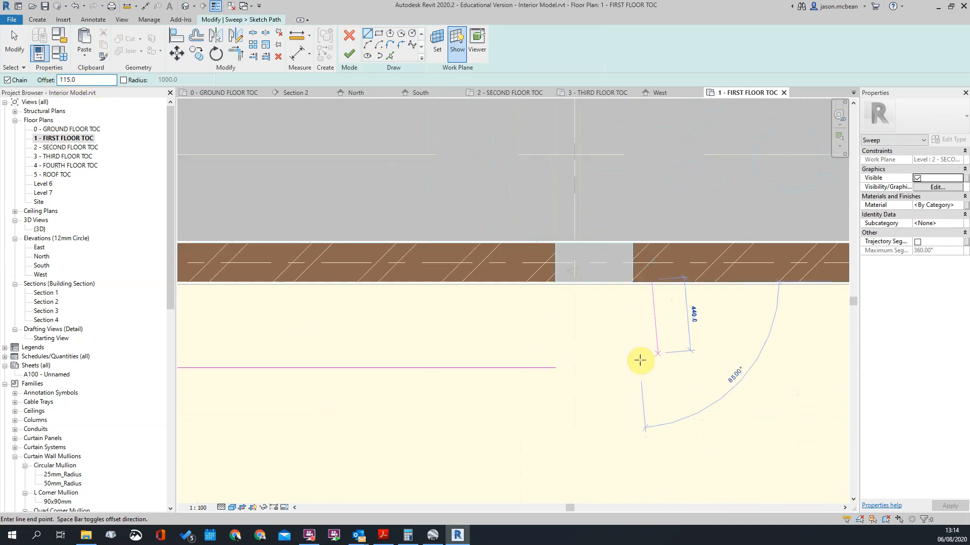
left_click(632, 404)
key("Escape")
key("Escape")
Step: Trim the southern path segment and the return line to a corner
key("t")
key("r")
left_click(511, 367)
left_click(652, 336)
scroll(709, 349, "down", 3)
key("Escape")
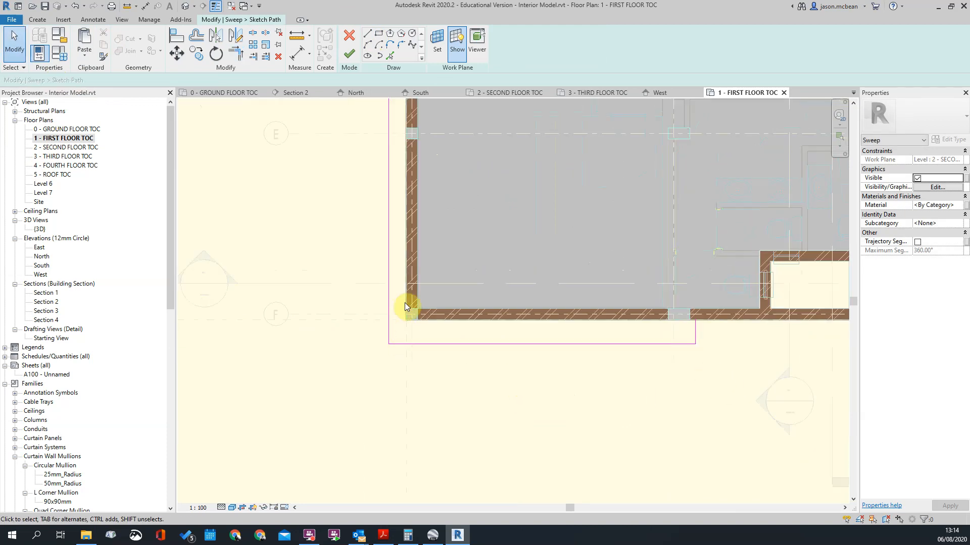
Step: Set the southern path segment's distance from the south wall to 380 mm, measured from the wall face
scroll(402, 326, "up", 1)
left_click(419, 349)
scroll(381, 333, "up", 3)
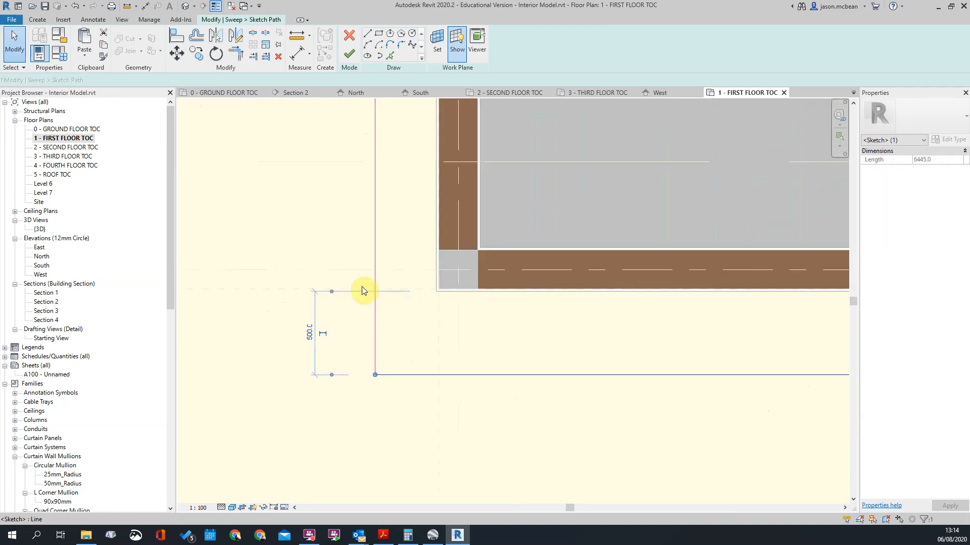
left_click_drag(469, 285, 466, 289)
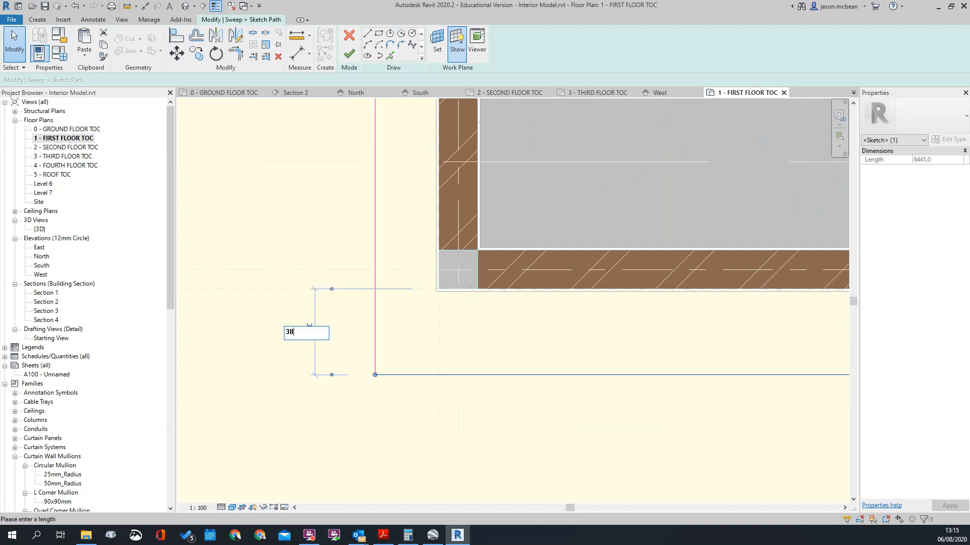
type("80")
key("Return")
scroll(399, 349, "down", 8)
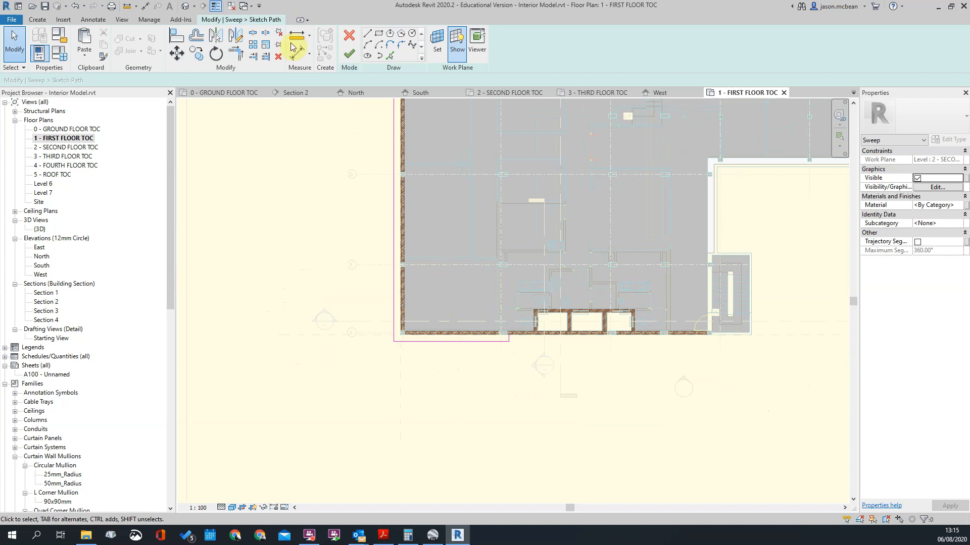
Step: Finish the western path sketch, the sweep edit and the group edit
left_click(349, 54)
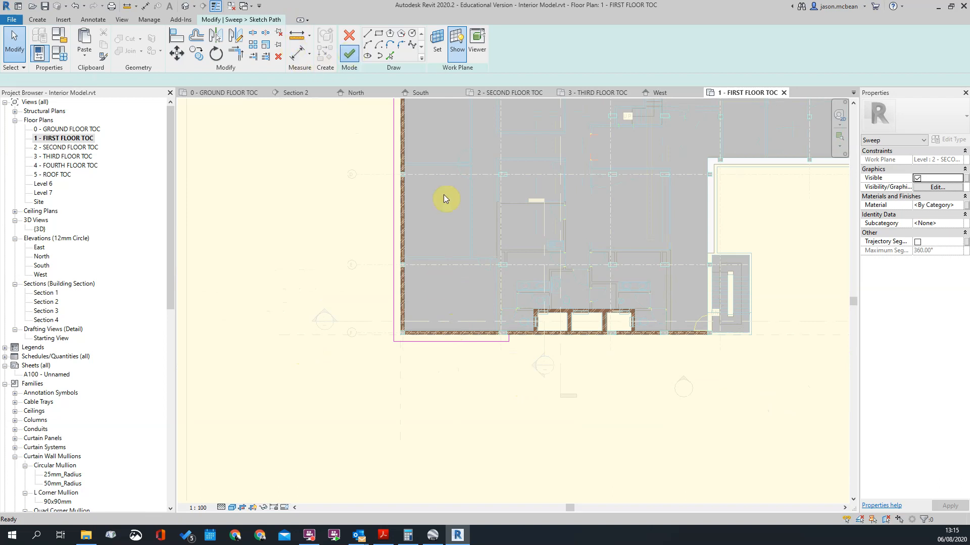
left_click(349, 54)
left_click(621, 326)
left_click(258, 103)
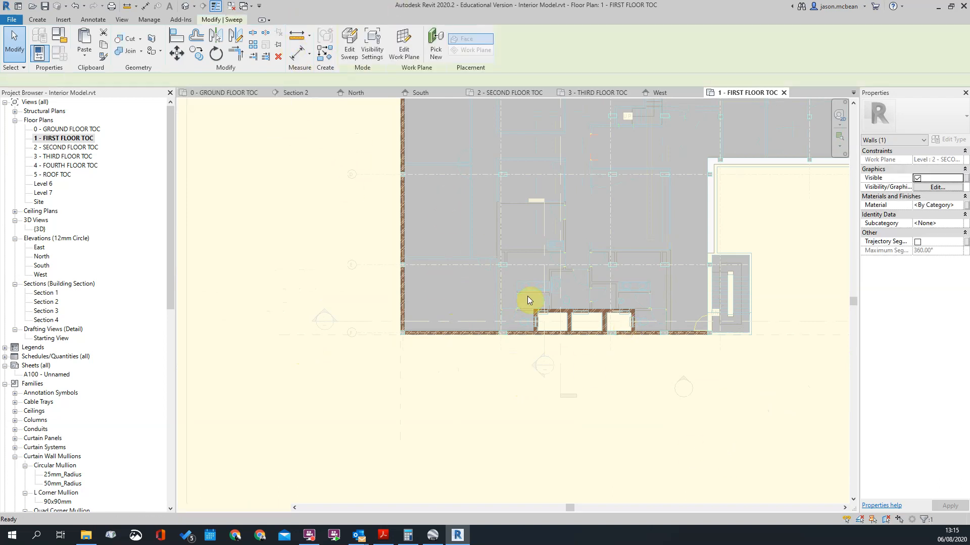
left_click(505, 226)
Step: Finish the in-place model and inspect the facade bands on the whole building in the 3D view
left_click(191, 6)
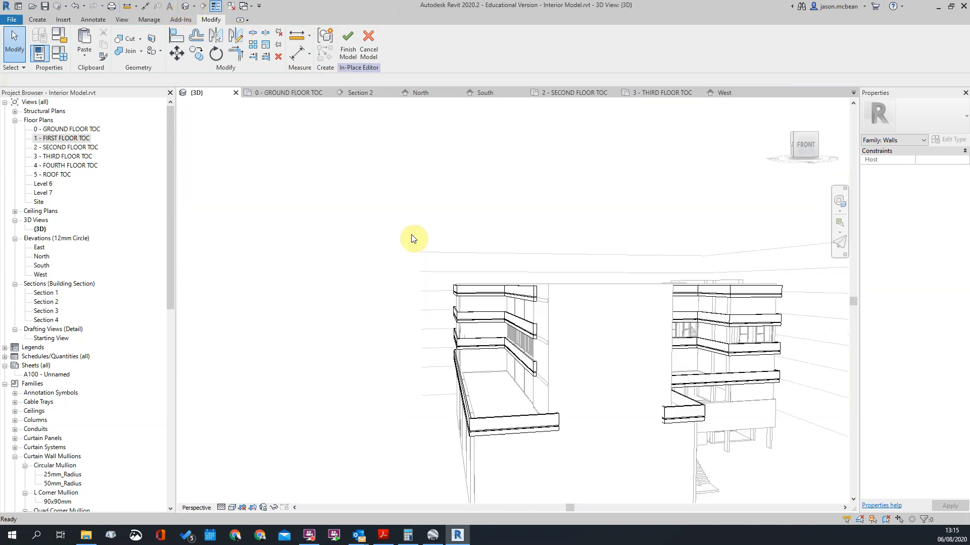
middle_click_drag(474, 353, 650, 463, "shift")
scroll(642, 454, "up", 5)
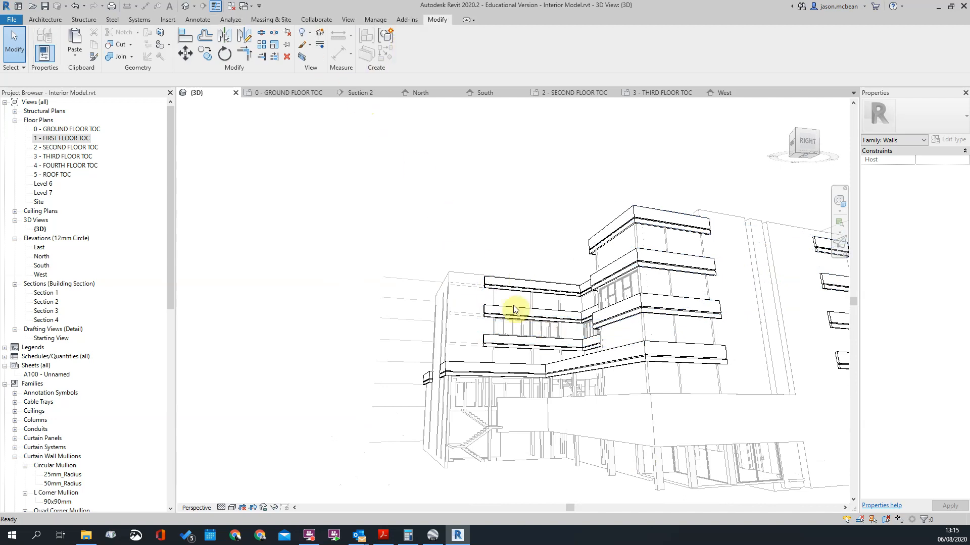
scroll(520, 303, "down", 4)
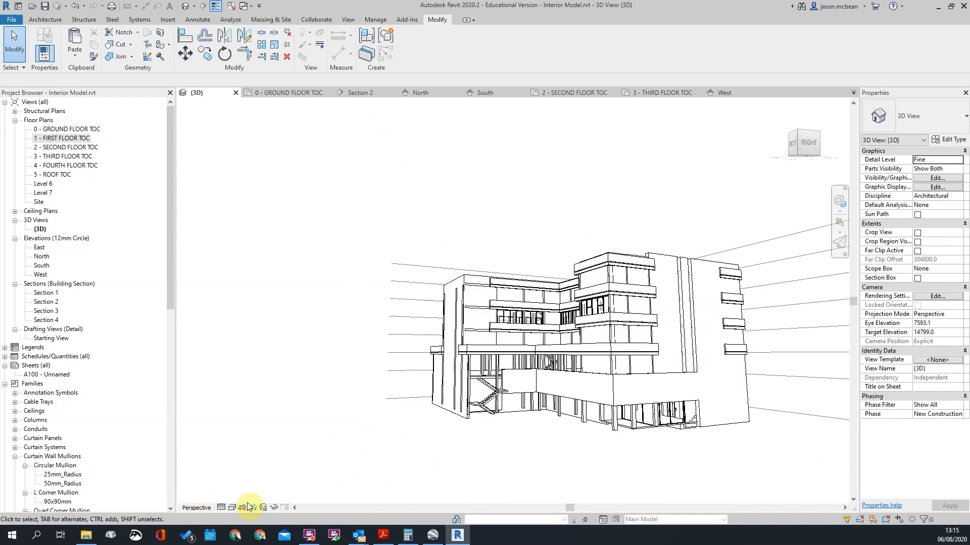
scroll(366, 303, "up", 3)
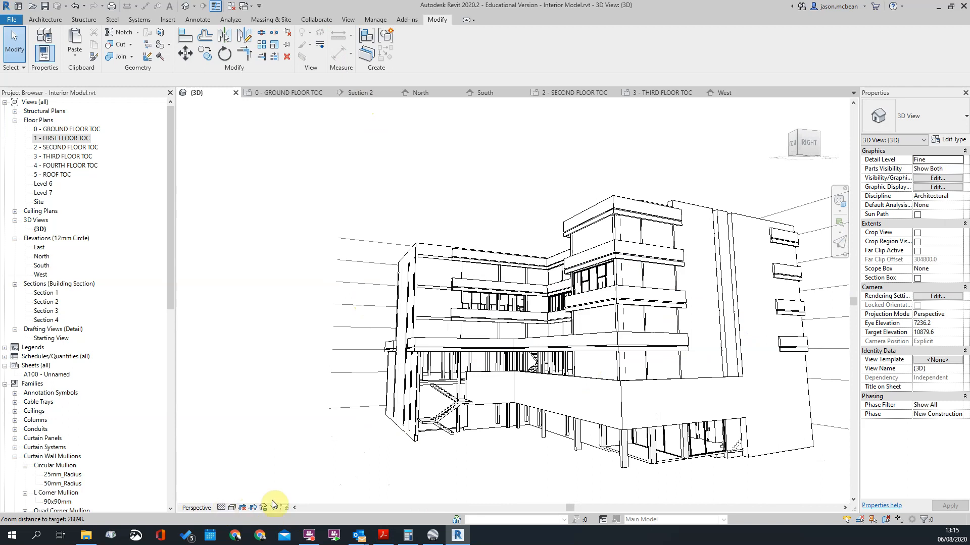
middle_click_drag(505, 324, 501, 320)
scroll(423, 240, "down", 2)
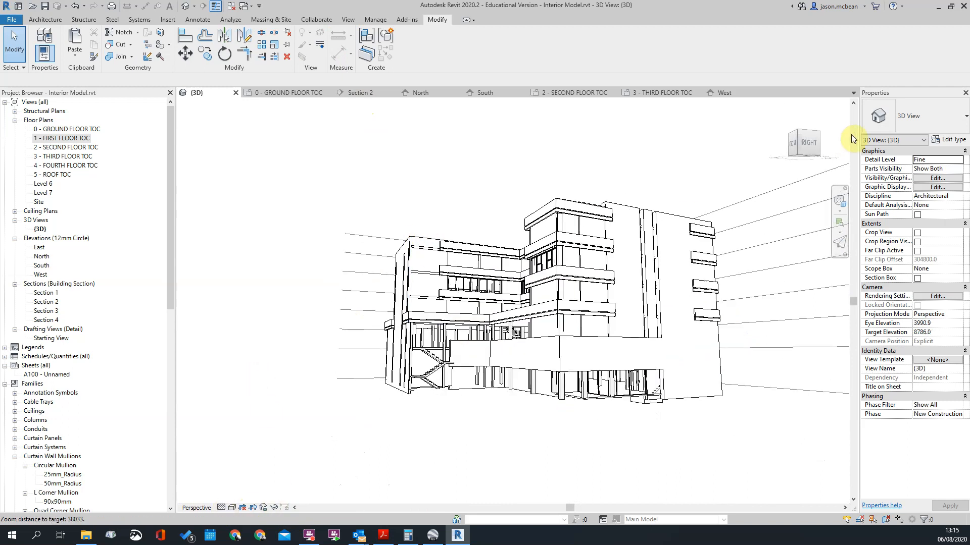
Step: Switch the 3D view to orthographic projection and inspect the bands around the courtyard and east facade
right_click(798, 146)
left_click(827, 205)
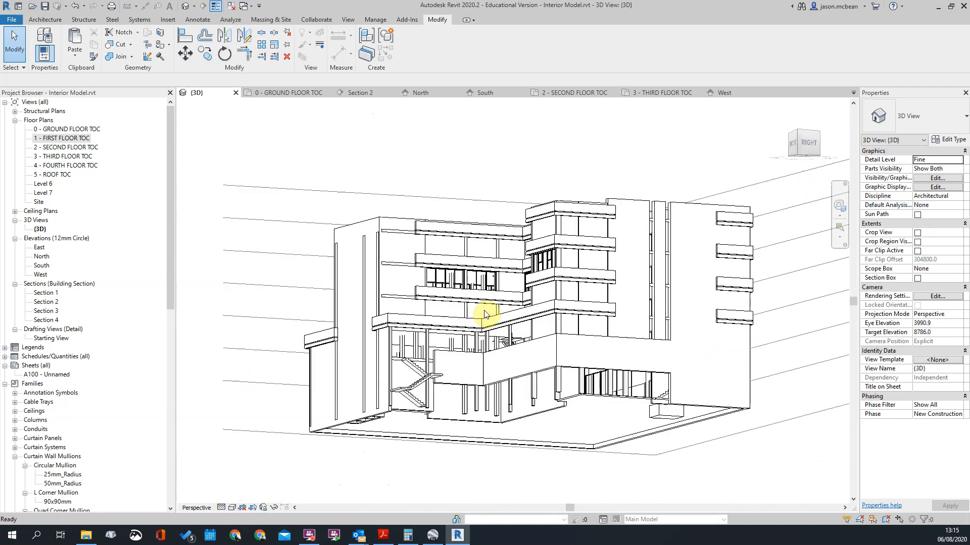
middle_click_drag(408, 374, 355, 452, "shift")
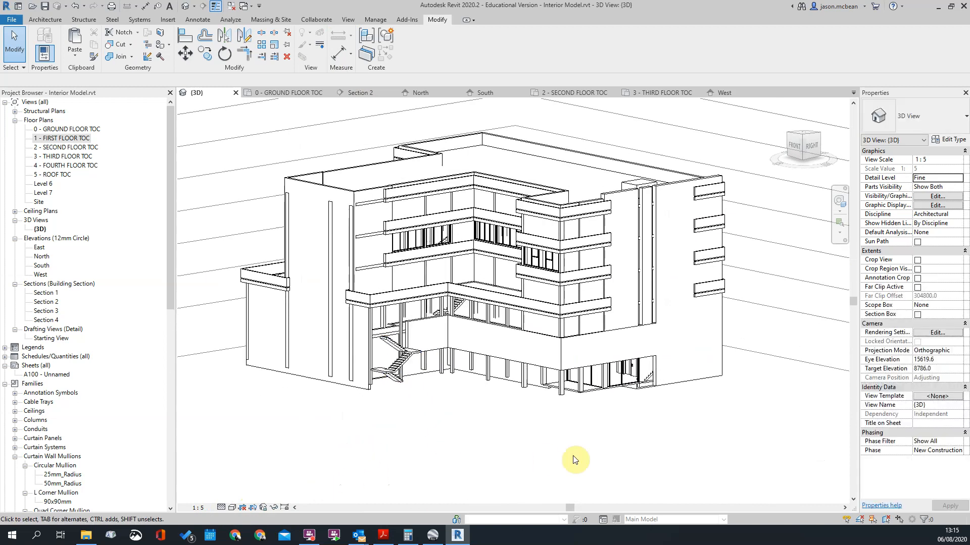
scroll(601, 480, "down", 2)
middle_click_drag(658, 500, 635, 413, "shift")
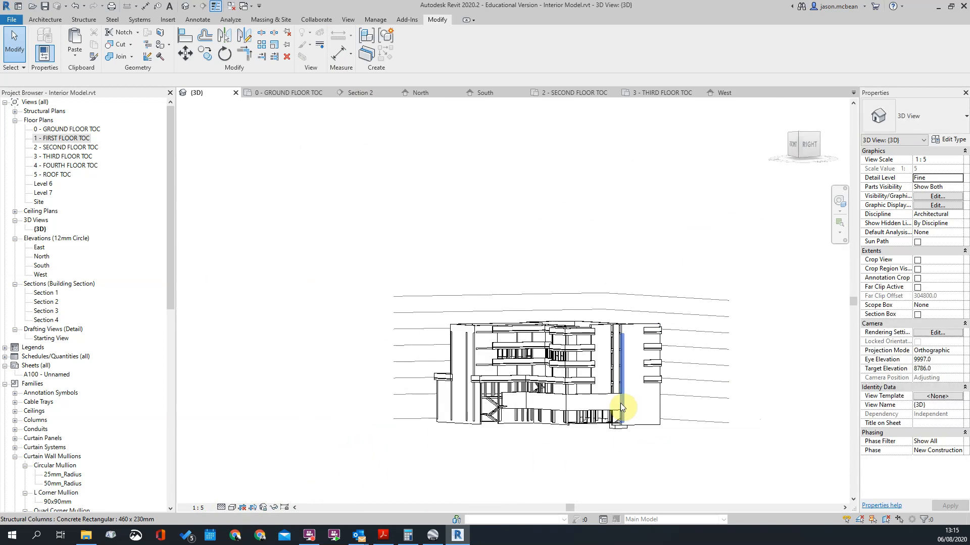
scroll(567, 301, "up", 3)
middle_click_drag(567, 301, 500, 336, "shift")
Step: Set the 3D view's visual style to Shaded and look over the building
left_click(232, 507)
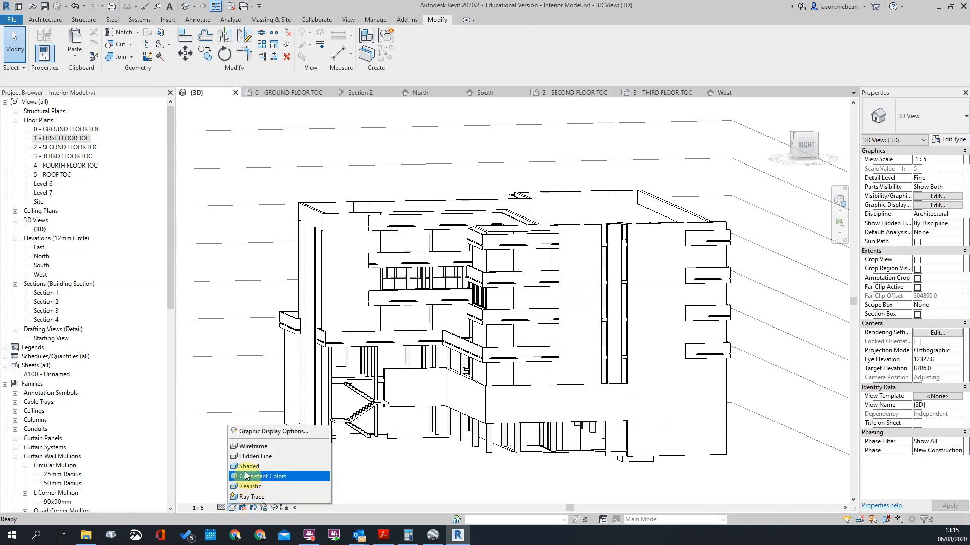
left_click(250, 467)
scroll(326, 359, "down", 2)
scroll(399, 334, "up", 3)
left_click(355, 20)
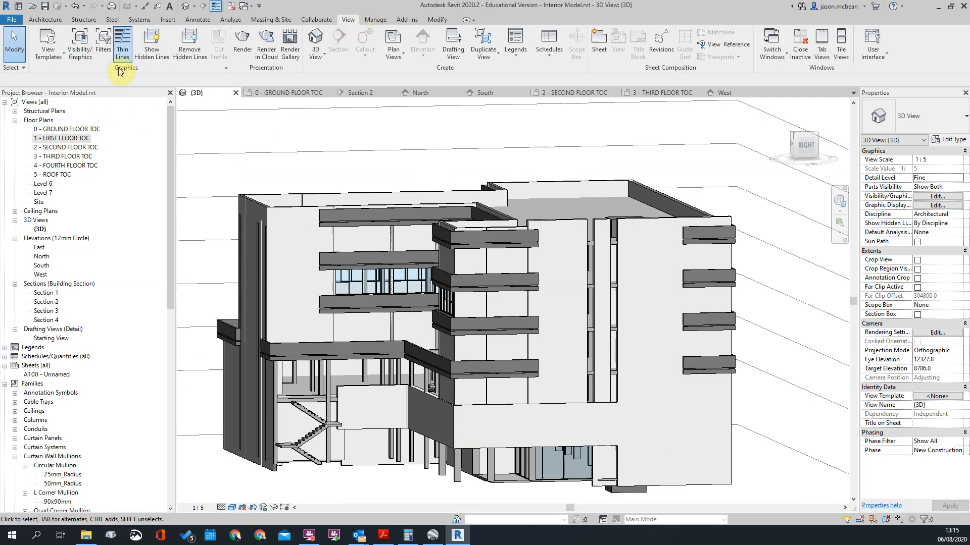
scroll(560, 169, "down", 3)
scroll(486, 295, "up", 5)
scroll(568, 267, "down", 3)
Step: Switch the 3D view to perspective projection and view the shaded building from its south-east corner
right_click(815, 132)
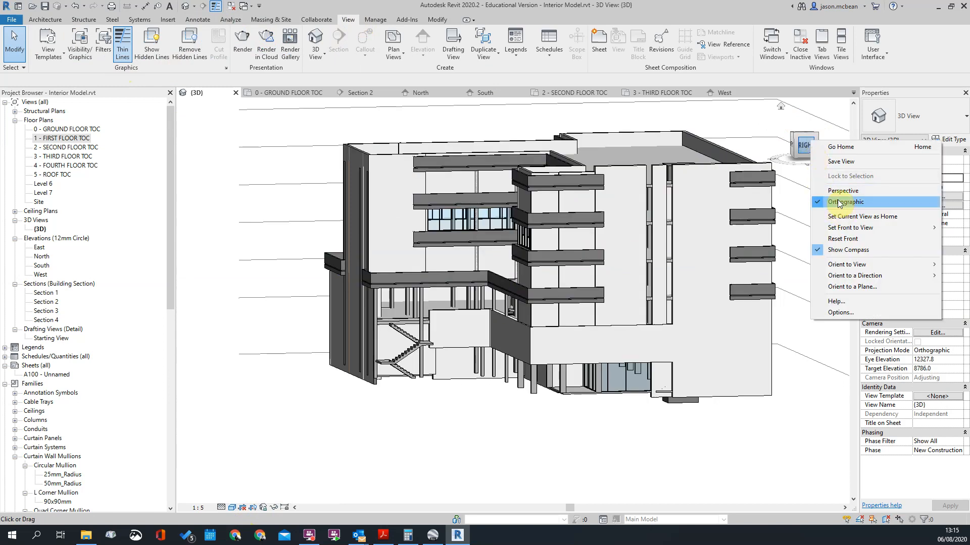
left_click(858, 190)
middle_click_drag(549, 268, 541, 309, "shift")
scroll(519, 189, "up", 2)
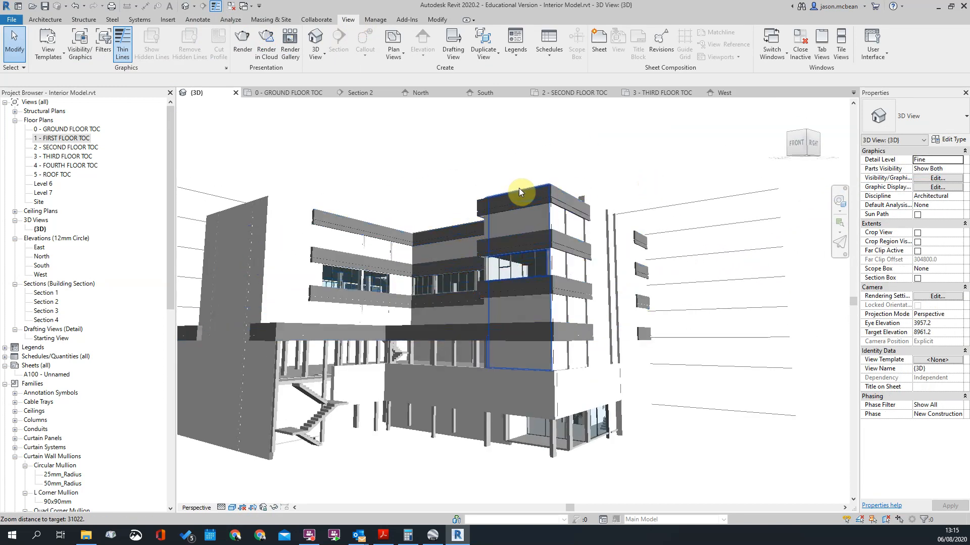
left_click(295, 507)
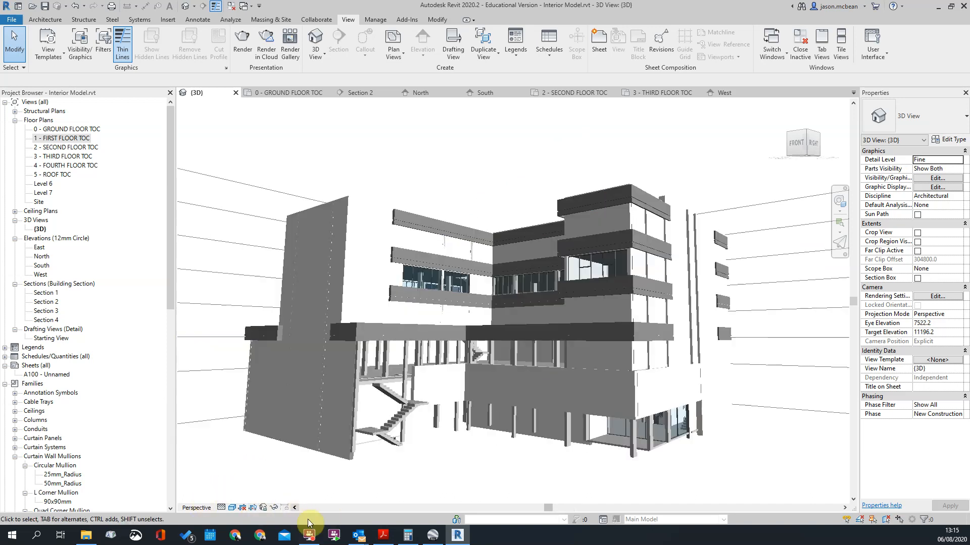
left_click(296, 507)
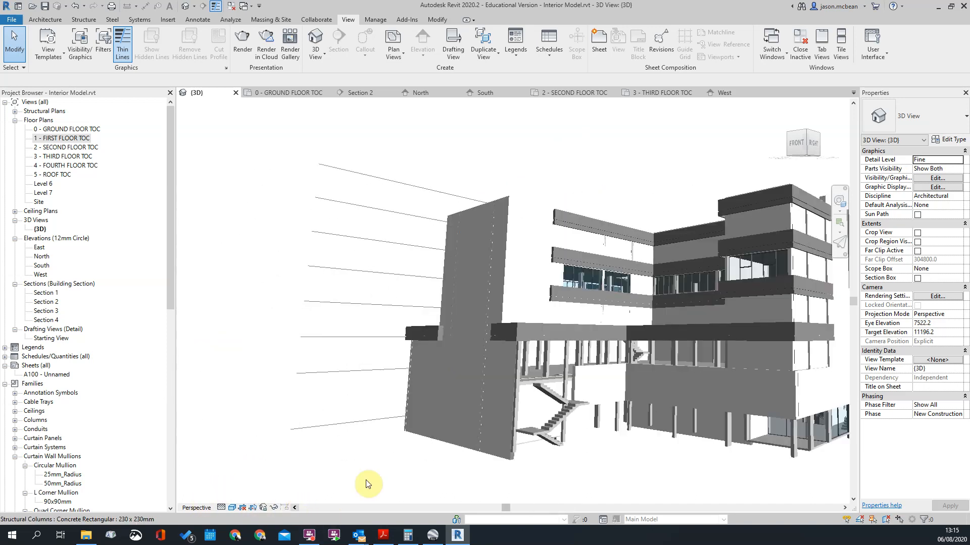
left_click(846, 508)
left_click(845, 508)
left_click(846, 508)
scroll(736, 425, "down", 1)
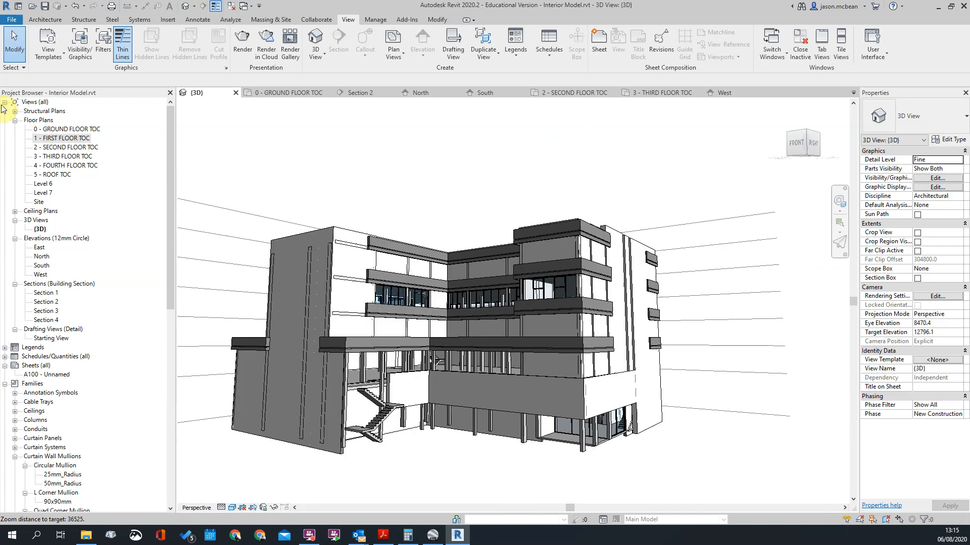
double_click(62, 138)
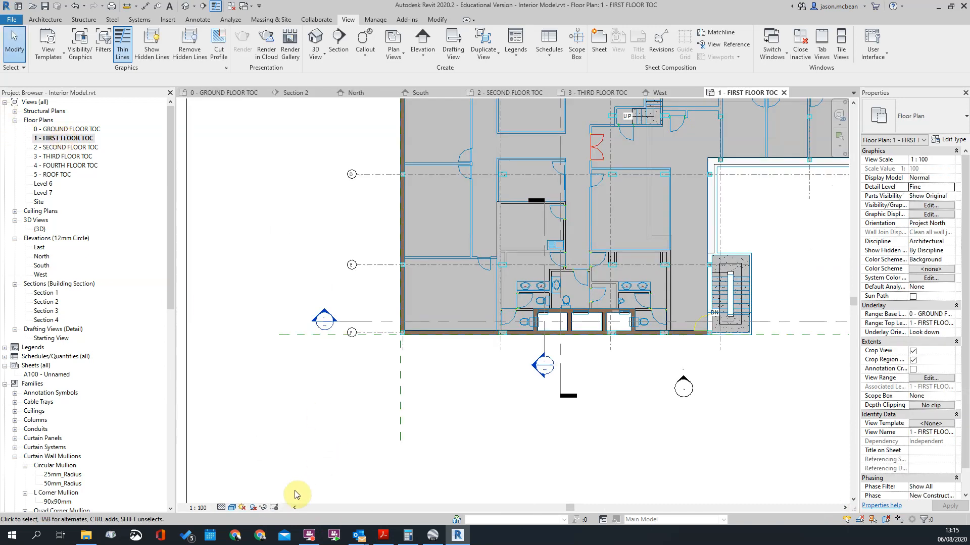
left_click(253, 508)
left_click(253, 509)
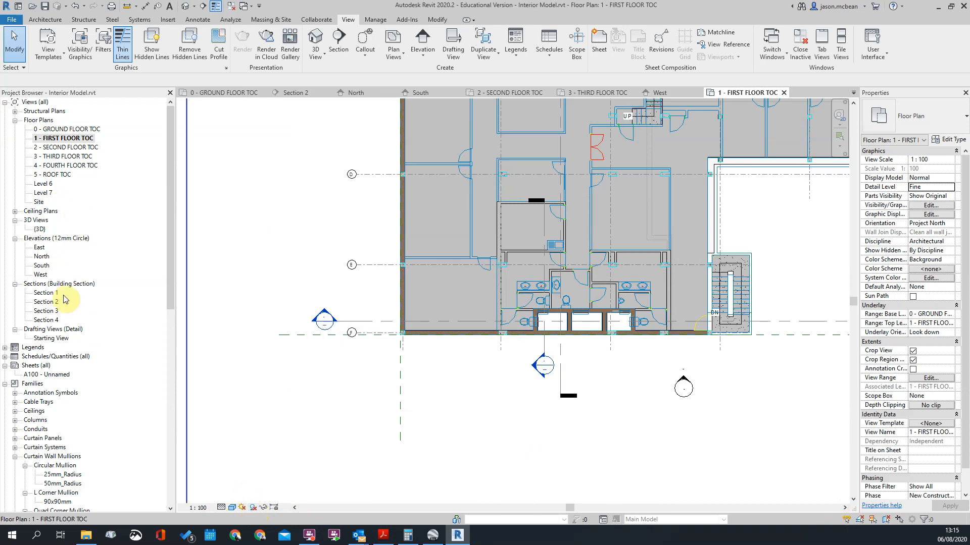
Step: Return to the 3D view, turn on its shadows and view the building from above the courtyard
left_click(186, 6)
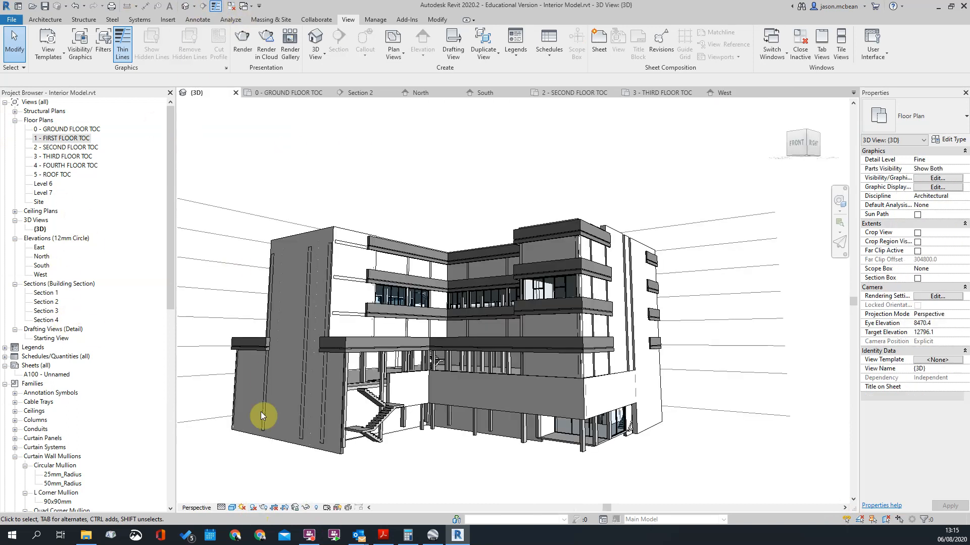
left_click(252, 508)
scroll(608, 373, "up", 5)
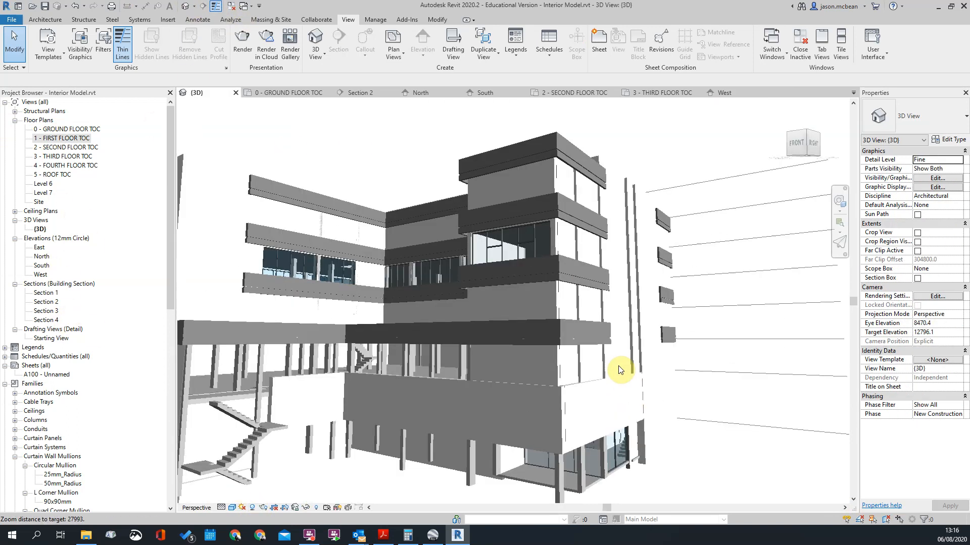
middle_click_drag(694, 273, 290, 165, "shift")
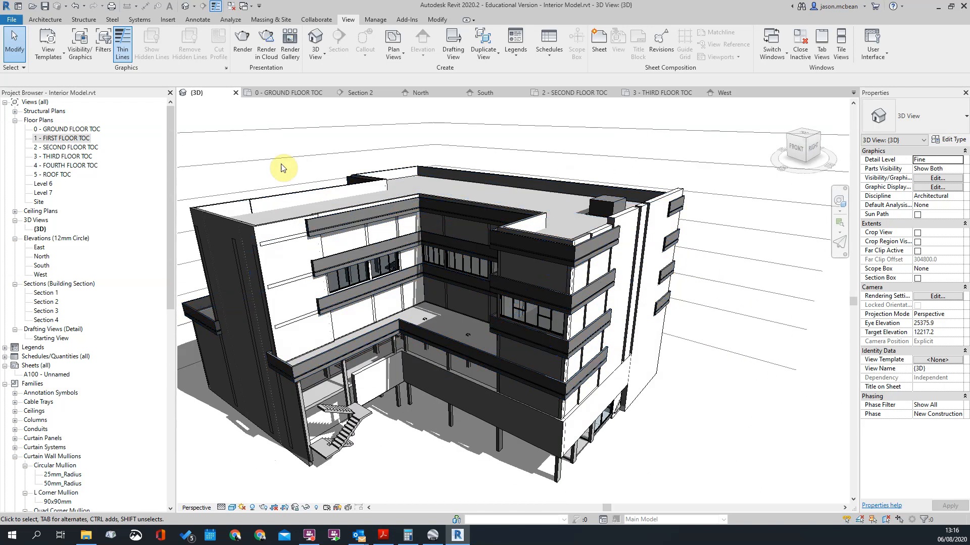
Step: Select the Feature Balcony bands and examine them around the courtyard and outer corner from high and low angles
scroll(323, 335, "up", 5)
left_click(323, 335)
scroll(323, 335, "down", 5)
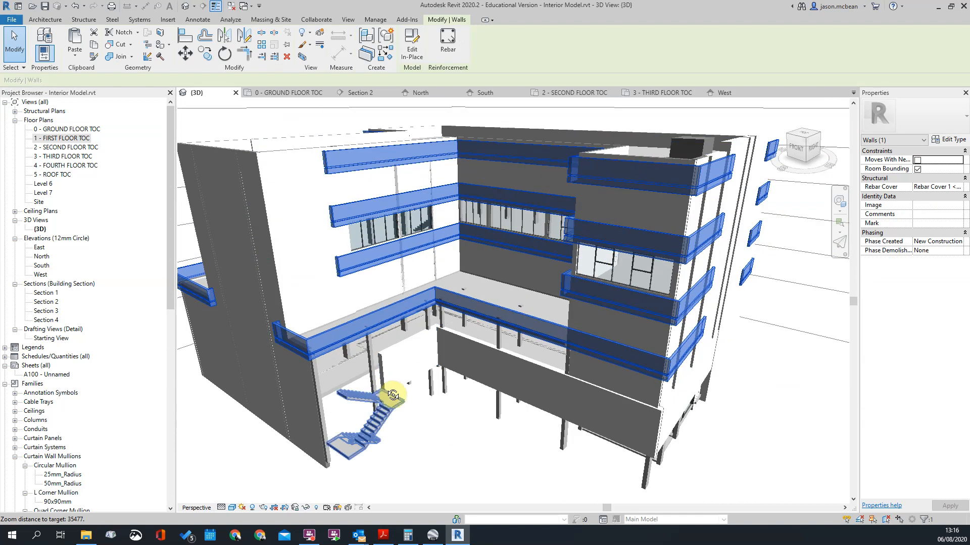
middle_click_drag(385, 387, 488, 362, "shift")
middle_click_drag(547, 361, 476, 256, "shift")
middle_click_drag(613, 191, 574, 219, "shift")
scroll(556, 299, "up", 3)
scroll(556, 299, "down", 3)
middle_click_drag(440, 362, 489, 390, "shift")
middle_click_drag(298, 390, 564, 450, "shift")
middle_click_drag(425, 421, 554, 407, "shift")
scroll(459, 402, "up", 3)
scroll(530, 405, "up", 6)
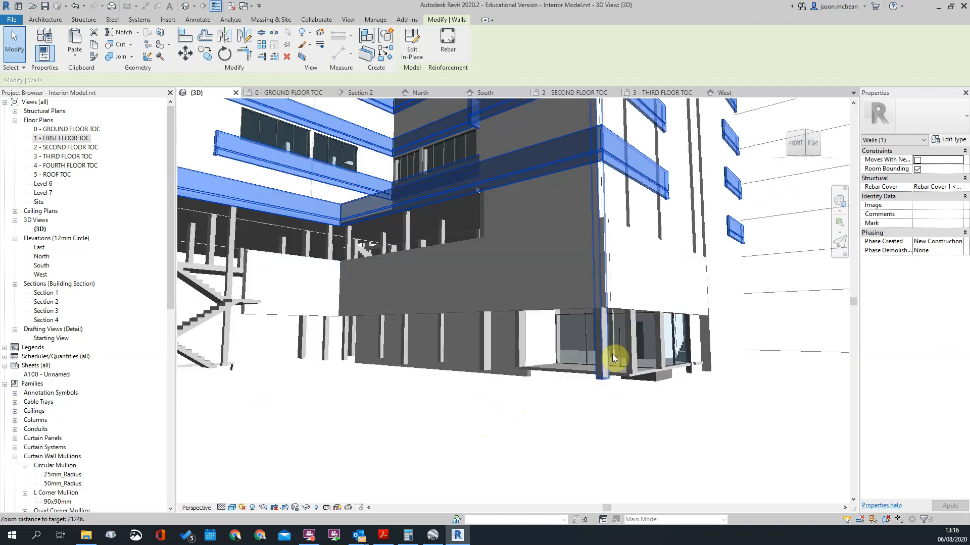
Step: Clear the selection and examine the ground-floor entrance, external stair and cast shadows around the courtyard
left_click(629, 309)
scroll(717, 303, "up", 2)
middle_click_drag(718, 303, 692, 192, "shift")
left_click(692, 192)
middle_click_drag(584, 215, 653, 358, "shift")
middle_click_drag(583, 394, 599, 362, "shift")
scroll(671, 403, "down", 4)
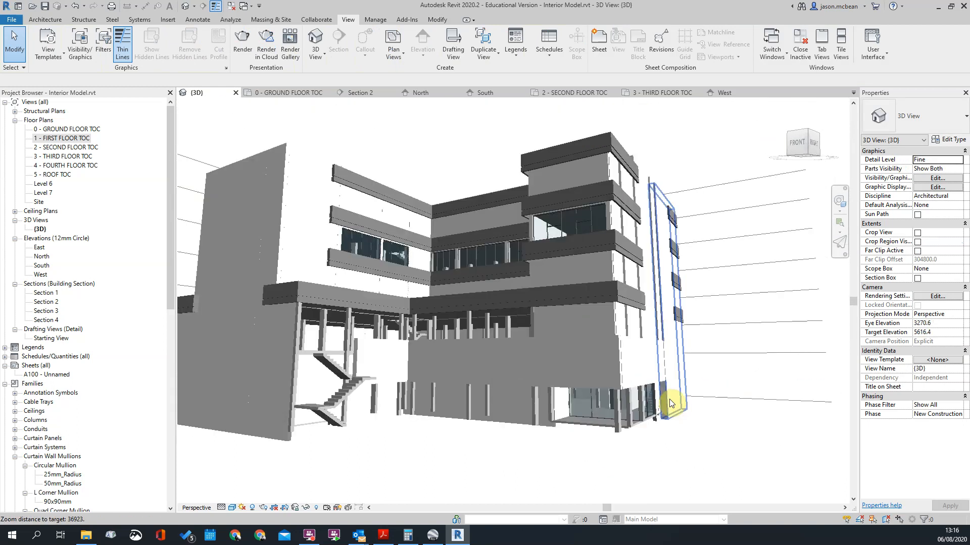
scroll(522, 428, "up", 6)
scroll(580, 407, "down", 1)
middle_click_drag(718, 435, 641, 437, "shift")
scroll(577, 415, "down", 2)
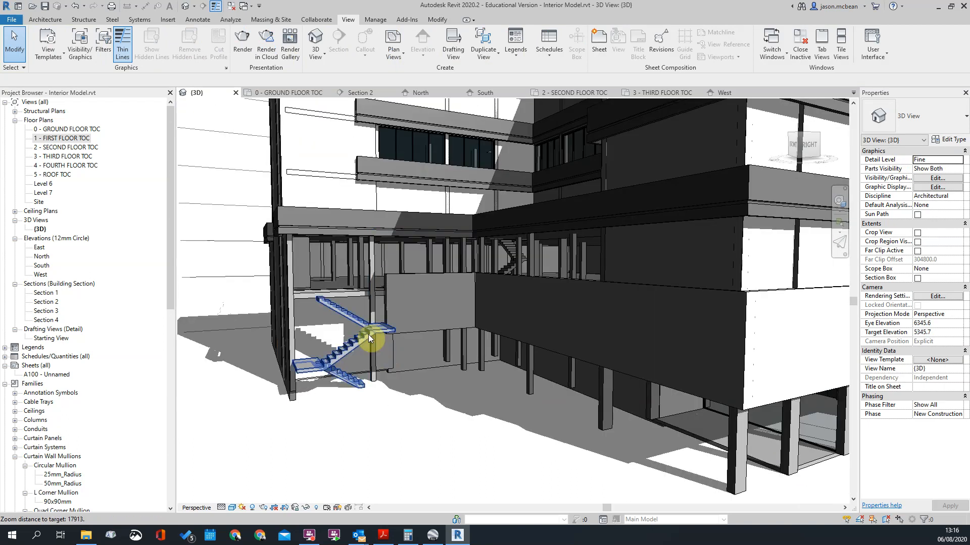
middle_click_drag(368, 334, 404, 349, "shift")
scroll(417, 362, "down", 1)
scroll(424, 348, "down", 2)
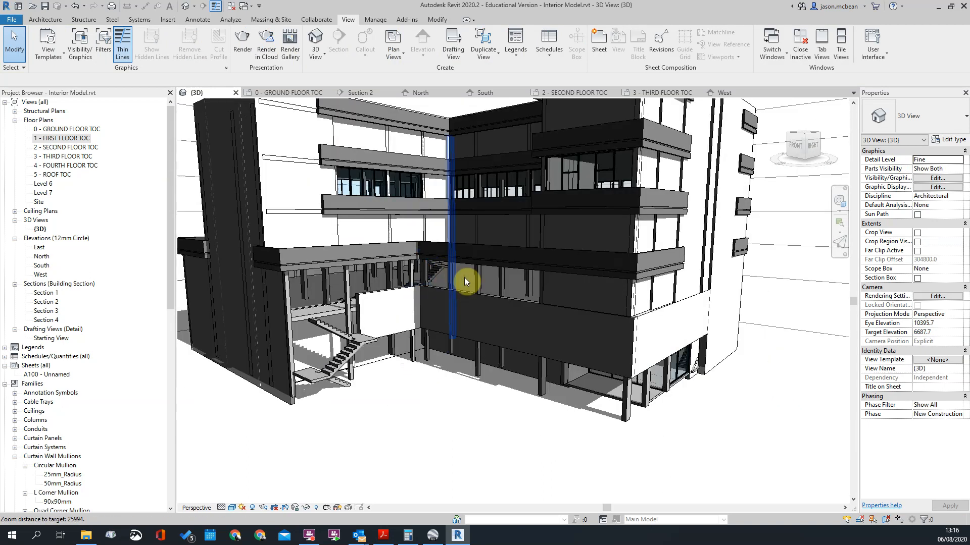
Step: Compare the whole model with the real building in Google Earth Pro's Street View, returning to Revit
scroll(493, 358, "down", 1)
middle_click_drag(499, 365, 415, 434, "shift")
left_click(434, 535)
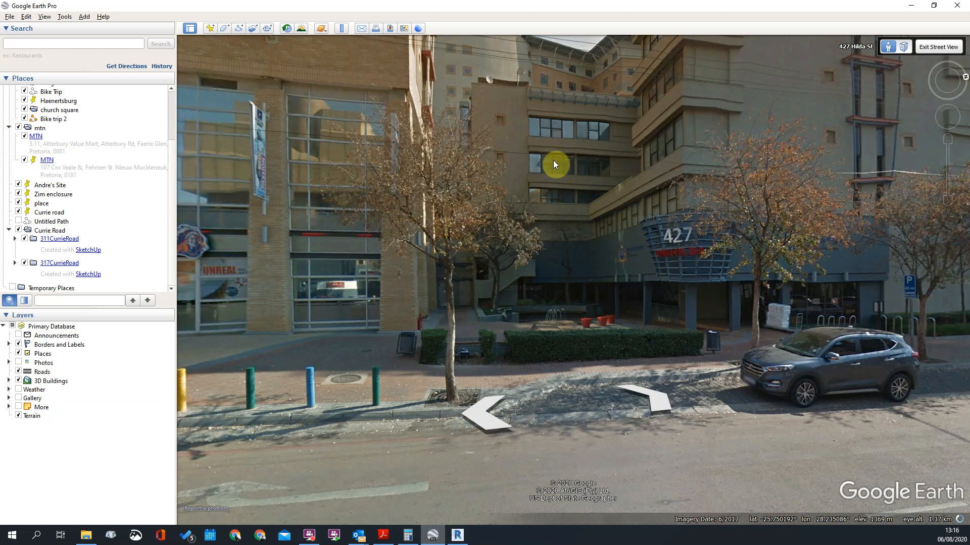
key("alt+Tab")
Step: Examine the roof-level corner and how the selected Feature Balcony bands wrap around it, leaving nothing selected
middle_click_drag(605, 290, 636, 322, "shift")
scroll(651, 154, "up", 1)
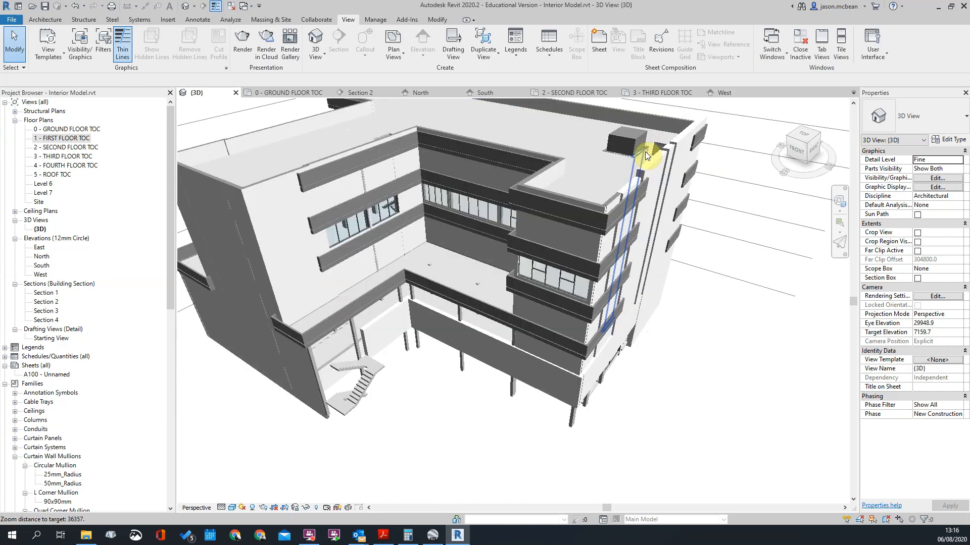
scroll(604, 268, "up", 3)
left_click(596, 232)
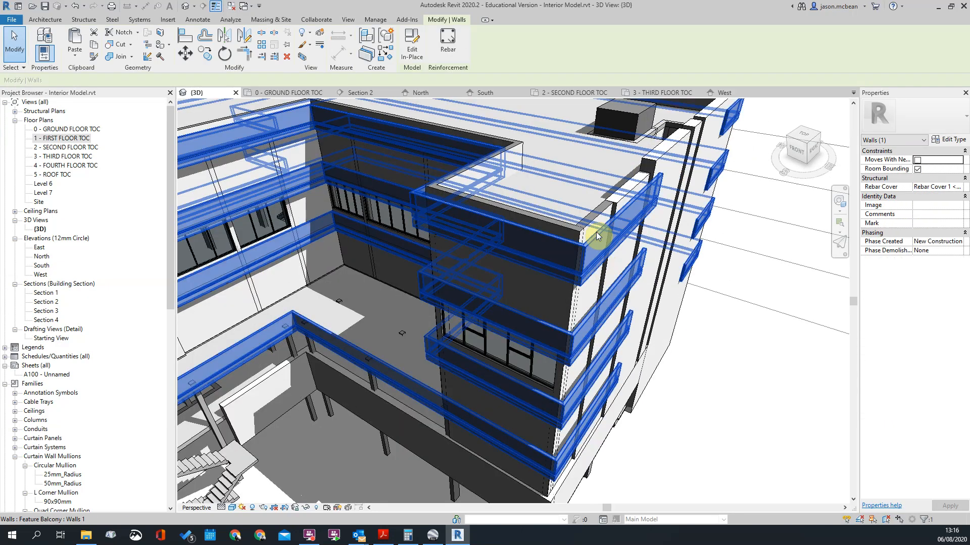
scroll(596, 232, "down", 3)
left_click(712, 367)
scroll(512, 170, "down", 2)
Step: View the model from street level, switch to Google Earth Pro and examine the real building's upper facade in Street View
middle_click_drag(495, 365, 447, 365, "shift")
middle_click_drag(513, 293, 453, 430, "shift")
left_click(433, 536)
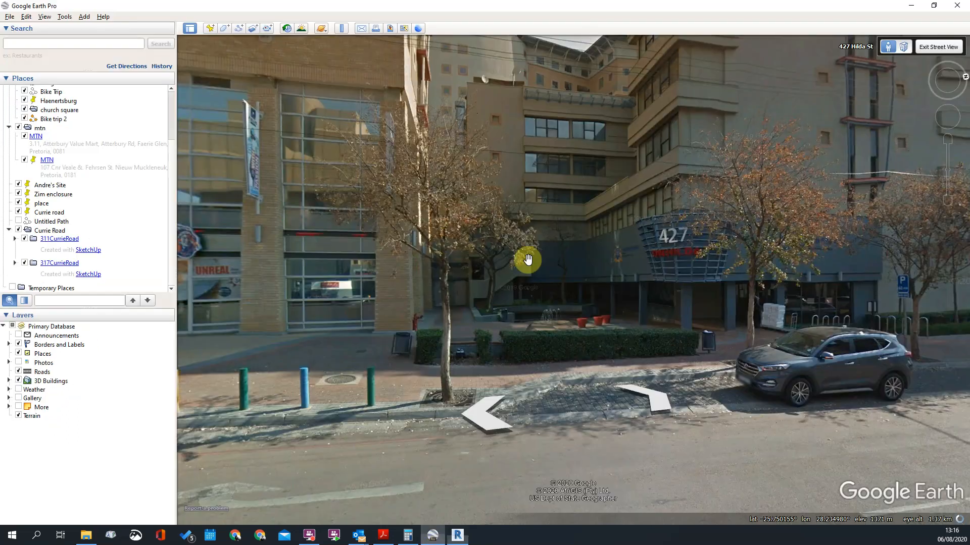
left_click_drag(617, 194, 563, 277)
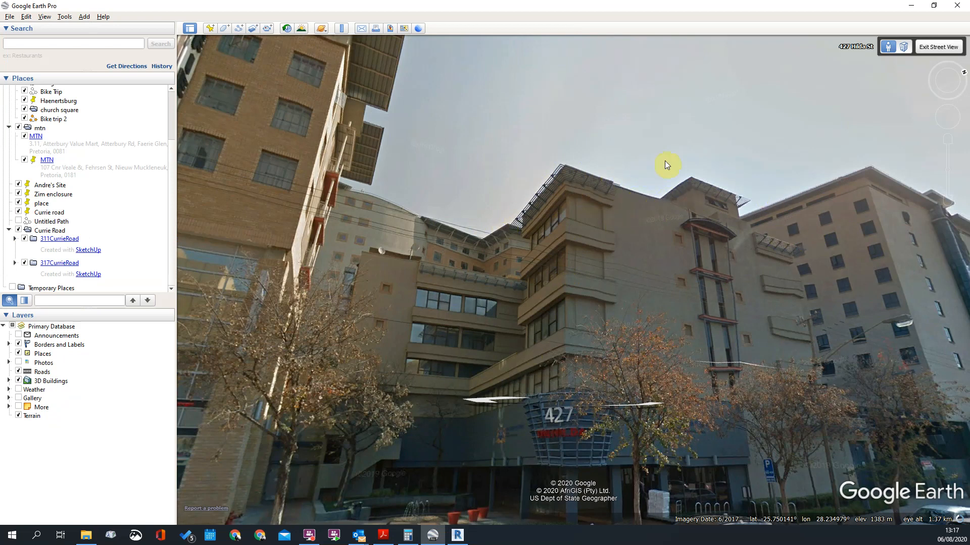
Step: Switch back to Revit and examine the facade bands, courtyard windows and shadows of the model from several sides
left_click(917, 4)
scroll(520, 430, "down", 3)
middle_click_drag(519, 430, 537, 274, "shift")
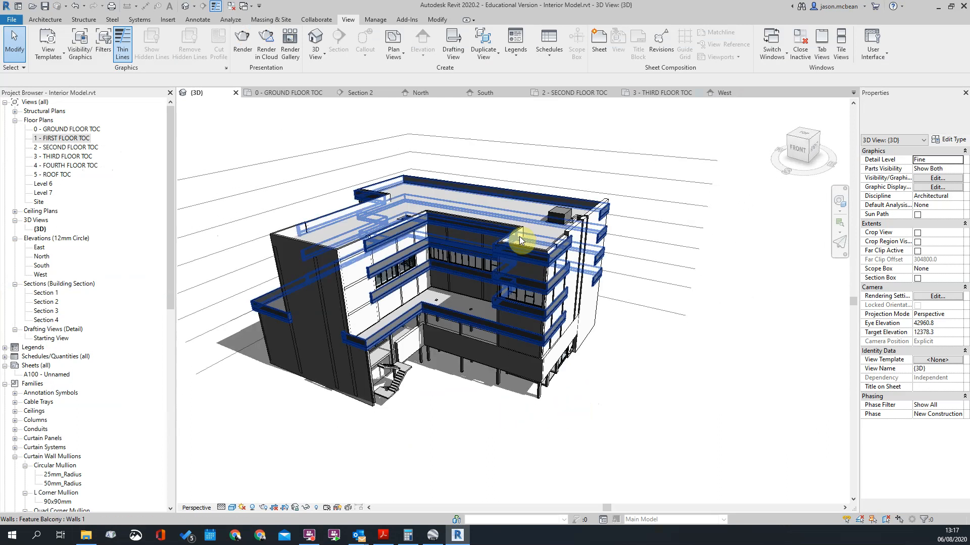
scroll(537, 273, "up", 5)
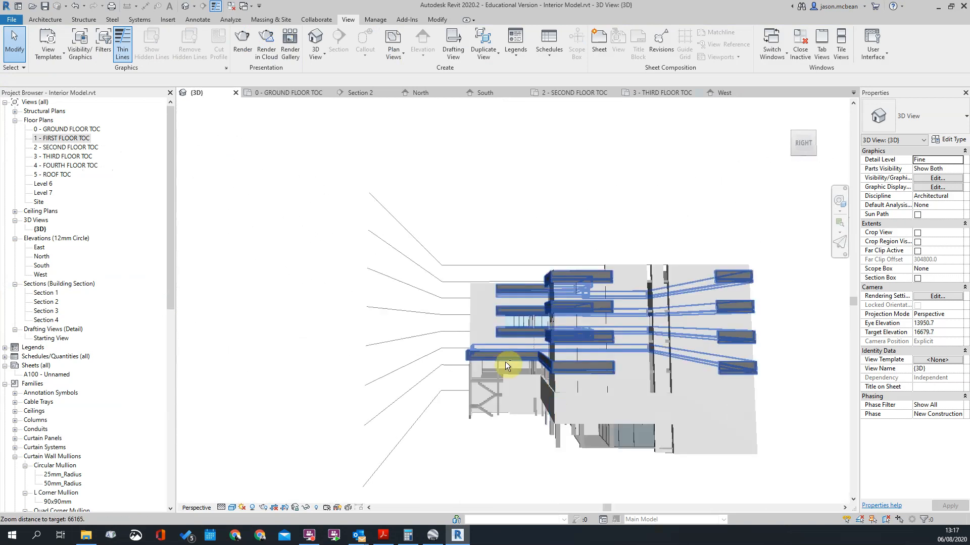
middle_click_drag(498, 424, 621, 391, "shift")
scroll(522, 308, "up", 3)
scroll(522, 304, "up", 6)
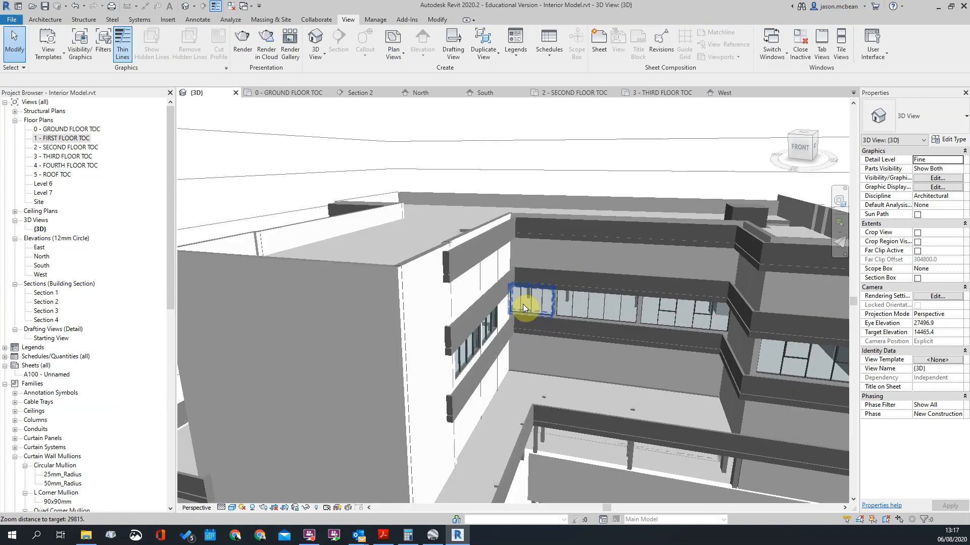
scroll(443, 227, "down", 8)
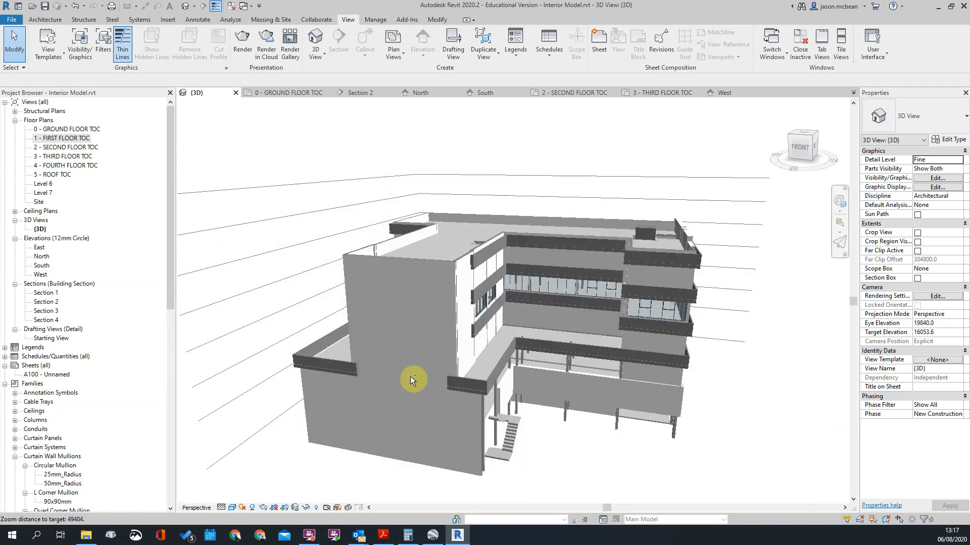
middle_click_drag(414, 379, 584, 376, "shift")
middle_click_drag(643, 376, 643, 454, "shift")
scroll(643, 454, "down", 2)
middle_click_drag(730, 414, 438, 387, "shift")
middle_click_drag(692, 387, 586, 393)
mouse_move(737, 402)
middle_mouse_down("shift")
mouse_move(649, 424)
mouse_move(737, 420)
middle_mouse_up("shift")
scroll(679, 379, "down", 1)
scroll(726, 377, "up", 2)
scroll(566, 287, "up", 5)
Step: Select the Feature Balcony bands, examine how they end along the side facade, and clear the selection
left_click(636, 314)
scroll(636, 314, "down", 1)
left_click(699, 276)
scroll(369, 358, "down", 2)
scroll(354, 363, "up", 4)
left_click(340, 388)
scroll(471, 321, "down", 2)
middle_click_drag(475, 329, 383, 359, "shift")
scroll(643, 368, "up", 1)
scroll(567, 381, "up", 1)
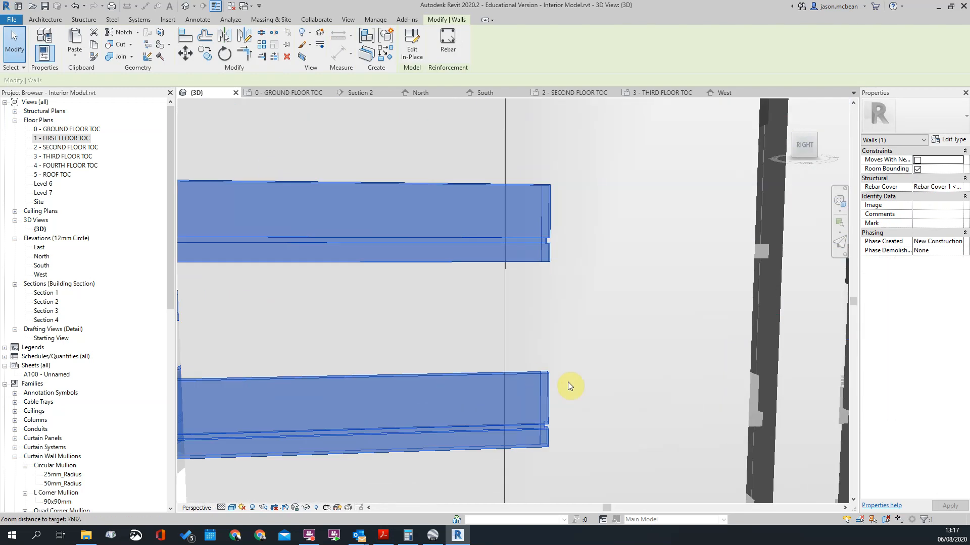
scroll(556, 379, "down", 3)
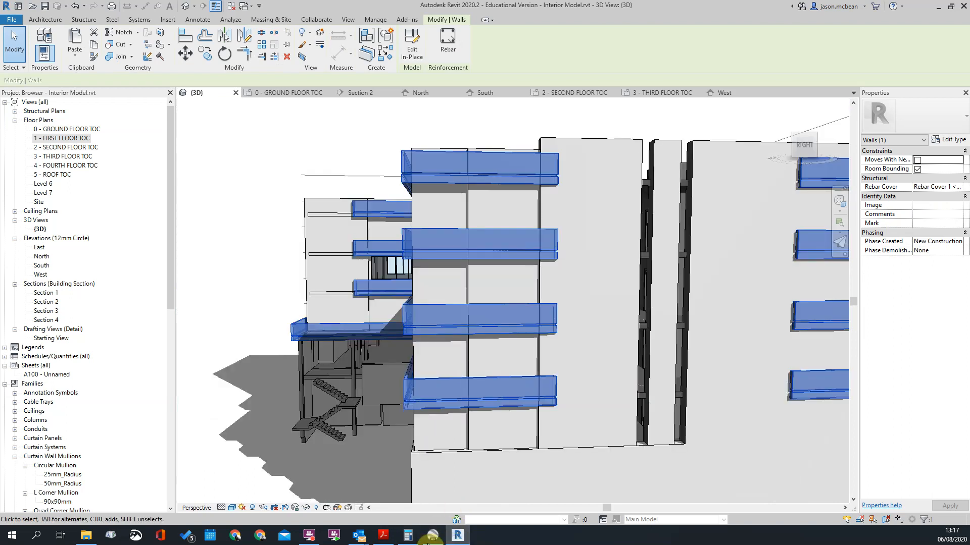
scroll(530, 425, "up", 1)
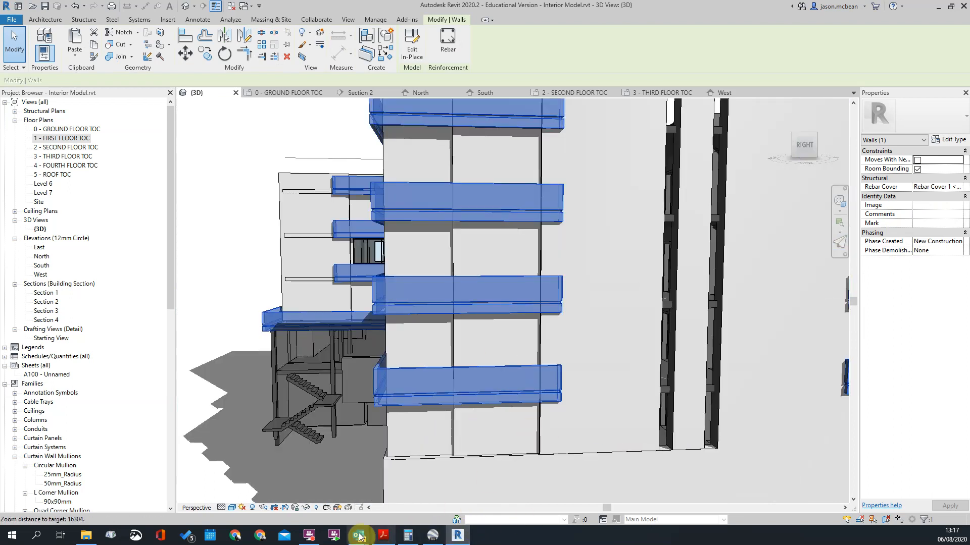
scroll(550, 355, "down", 3)
middle_click_drag(461, 390, 586, 383, "shift")
key("Escape")
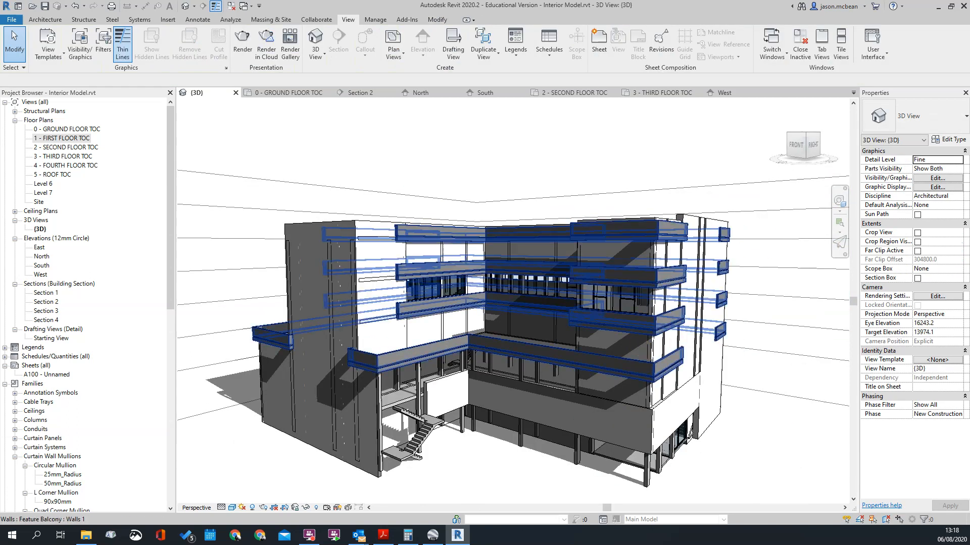
Step: Open the Feature Balcony for in-place editing and open the lowest band's model group for editing
left_click(514, 349)
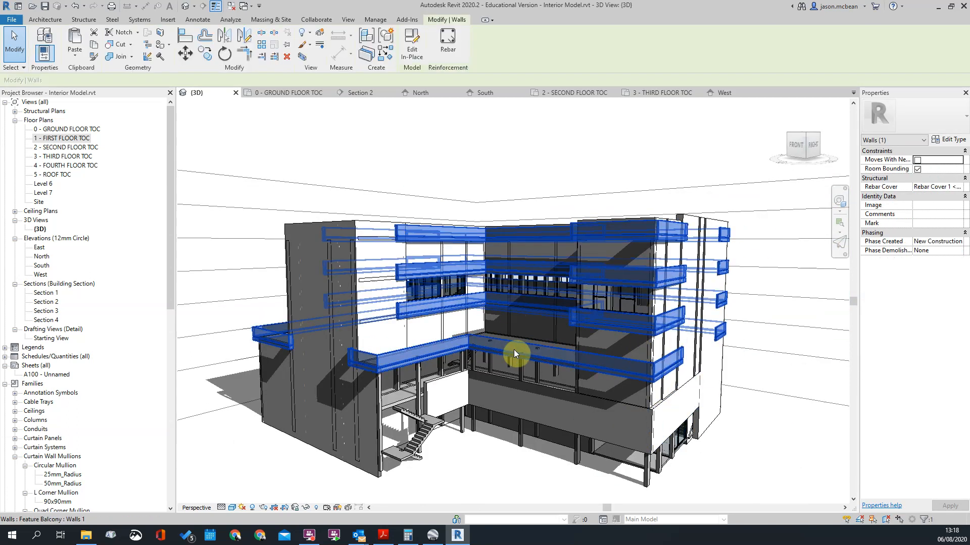
double_click(513, 350)
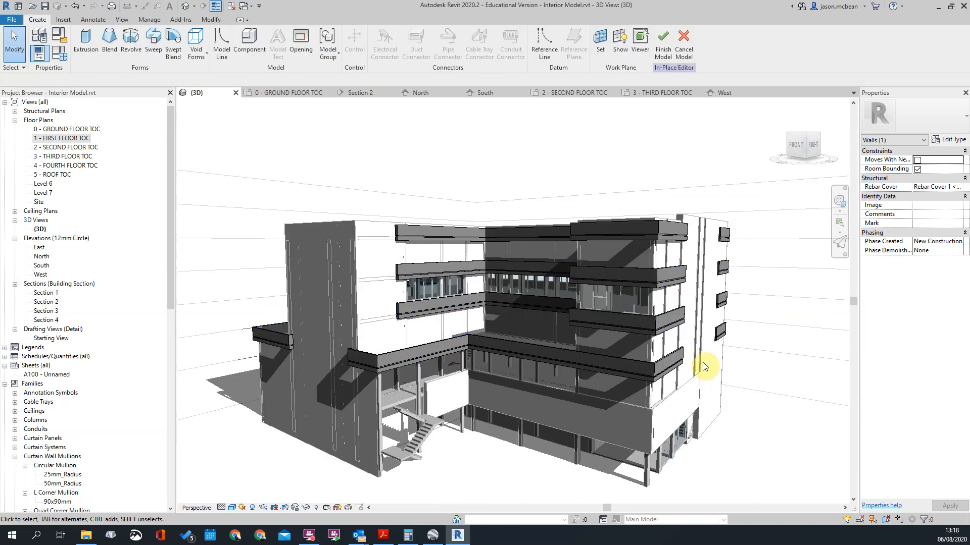
scroll(699, 363, "up", 3)
left_click(651, 348)
scroll(651, 348, "up", 5)
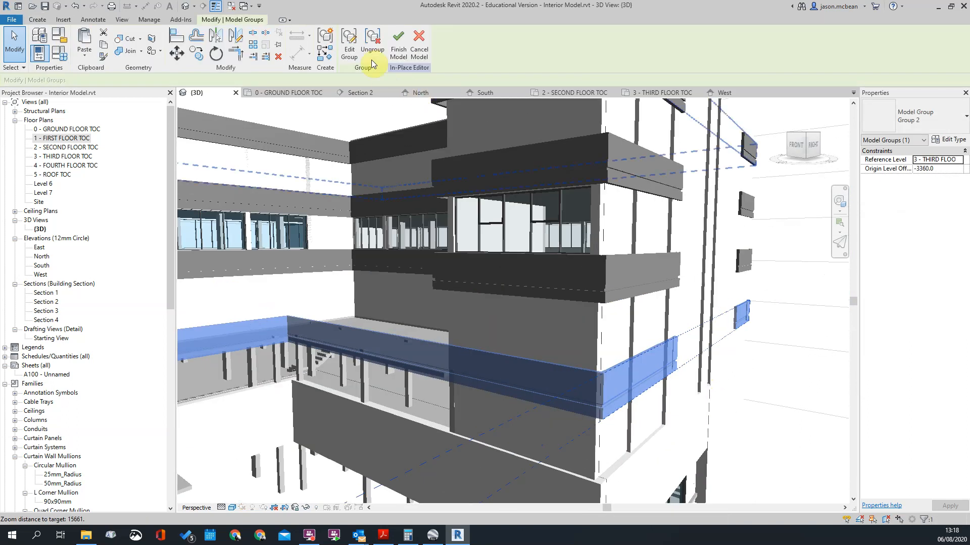
scroll(686, 348, "up", 2)
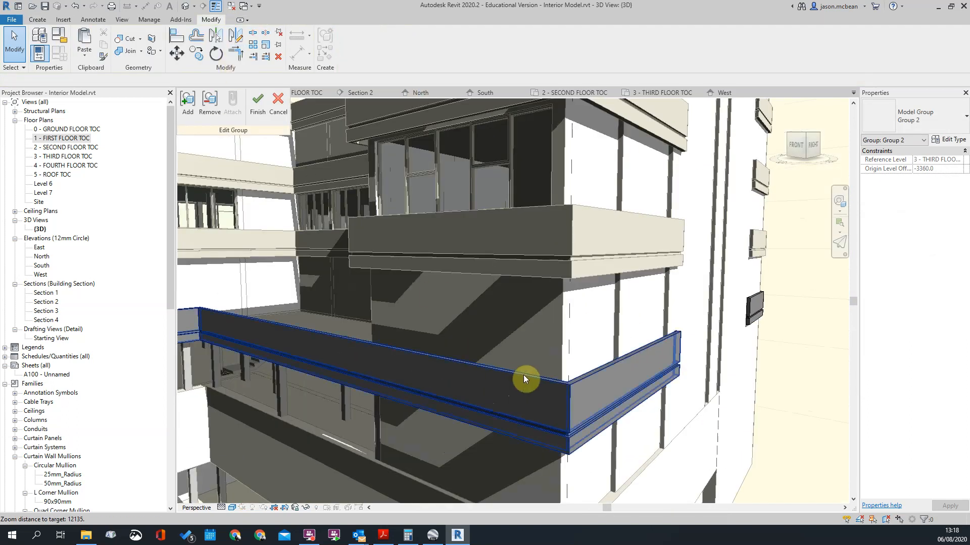
Step: Start a sweep and pick the lowest band's top outer edges along the side facade and the adjoining front as its path
left_click(38, 19)
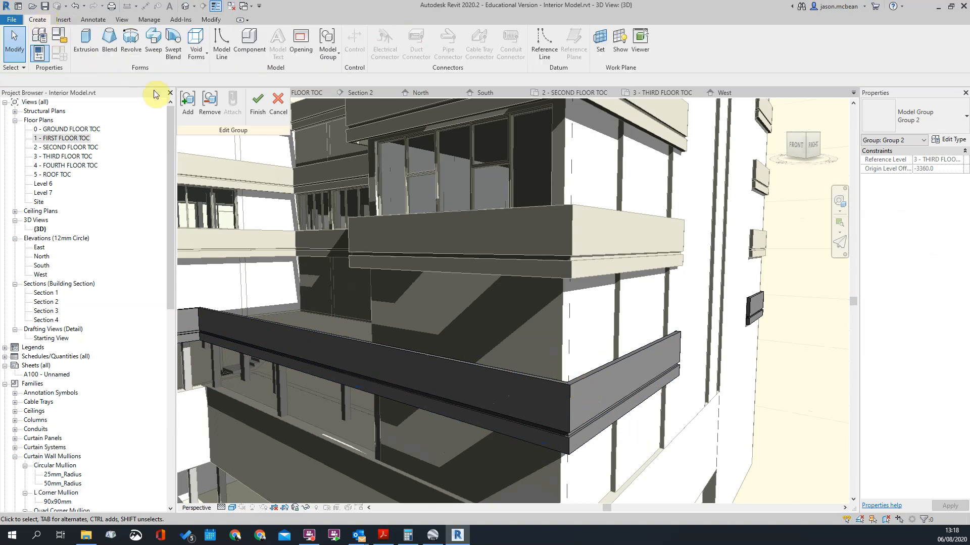
left_click(156, 40)
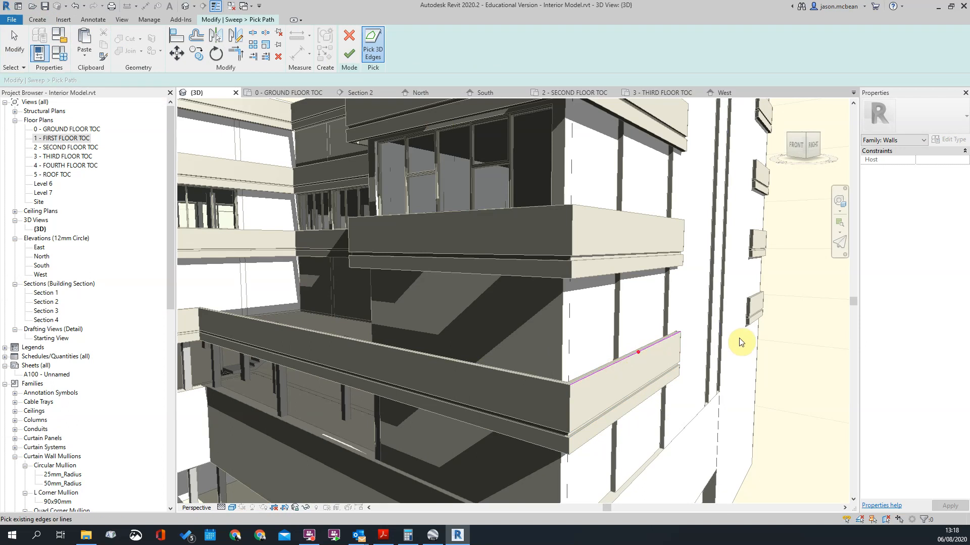
scroll(717, 339, "up", 5)
middle_click_drag(640, 344, 498, 293, "shift")
scroll(486, 378, "up", 3)
scroll(470, 384, "up", 2)
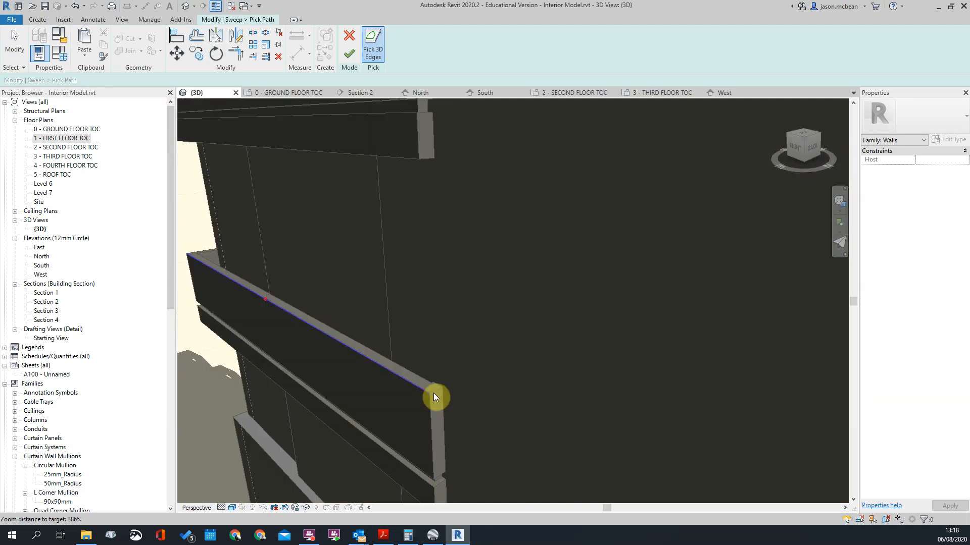
scroll(623, 334, "down", 2)
middle_click_drag(407, 334, 520, 355, "shift")
scroll(750, 290, "down", 5)
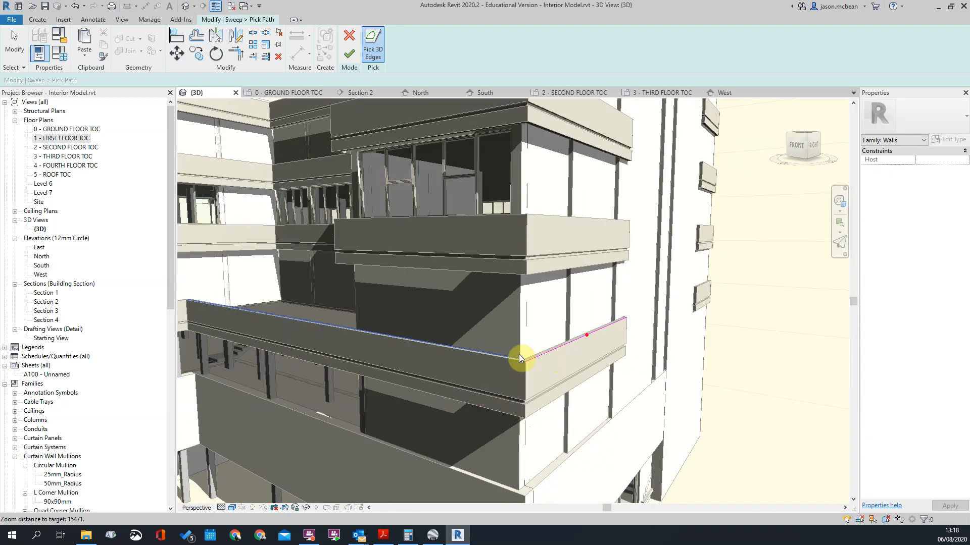
scroll(509, 360, "down", 3)
scroll(559, 298, "up", 5)
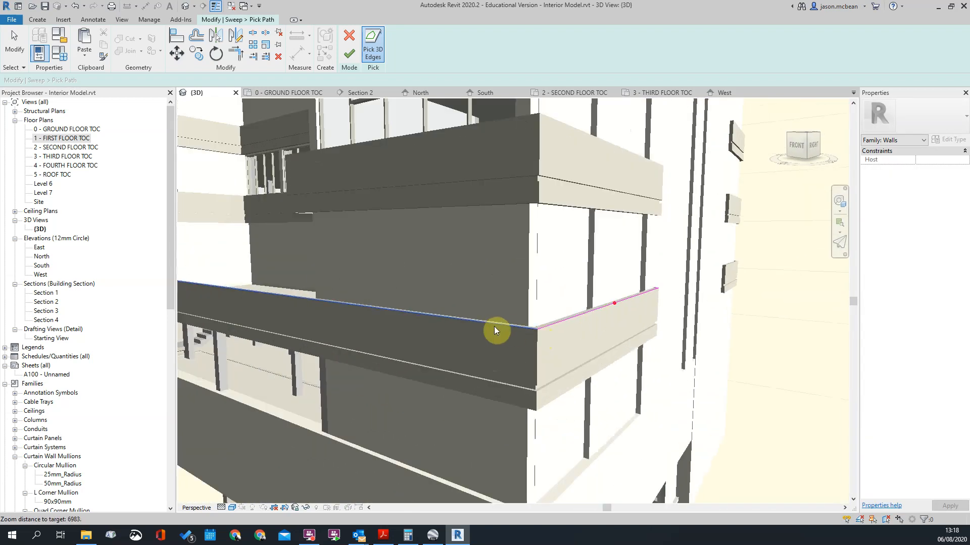
scroll(723, 341, "down", 3)
scroll(407, 313, "up", 5)
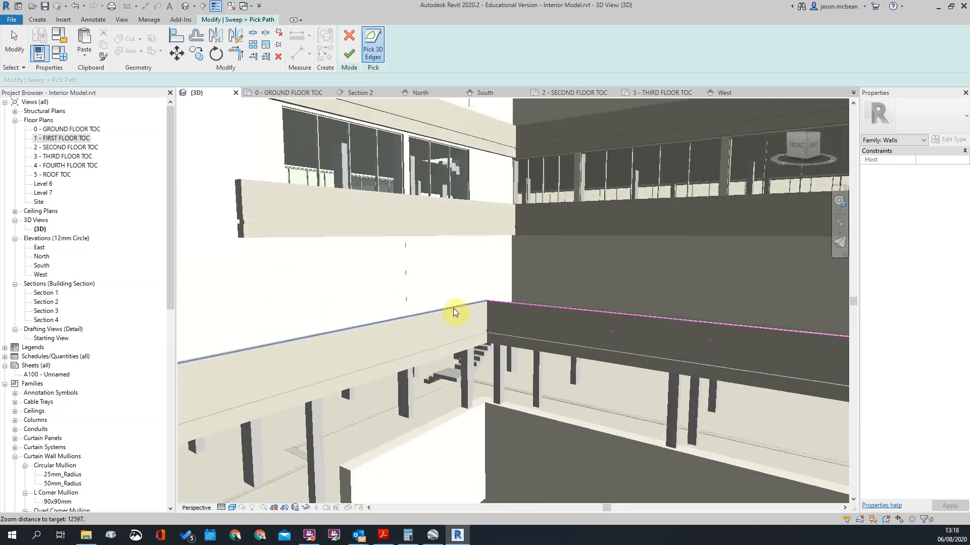
Step: Extend the sweep path along the band's remaining top edges, around the courtyard corner to the end above the external stair
left_click(456, 308)
scroll(661, 322, "down", 3)
middle_click_drag(436, 337, 211, 371, "shift")
scroll(433, 377, "up", 4)
left_click(432, 377)
scroll(260, 354, "up", 3)
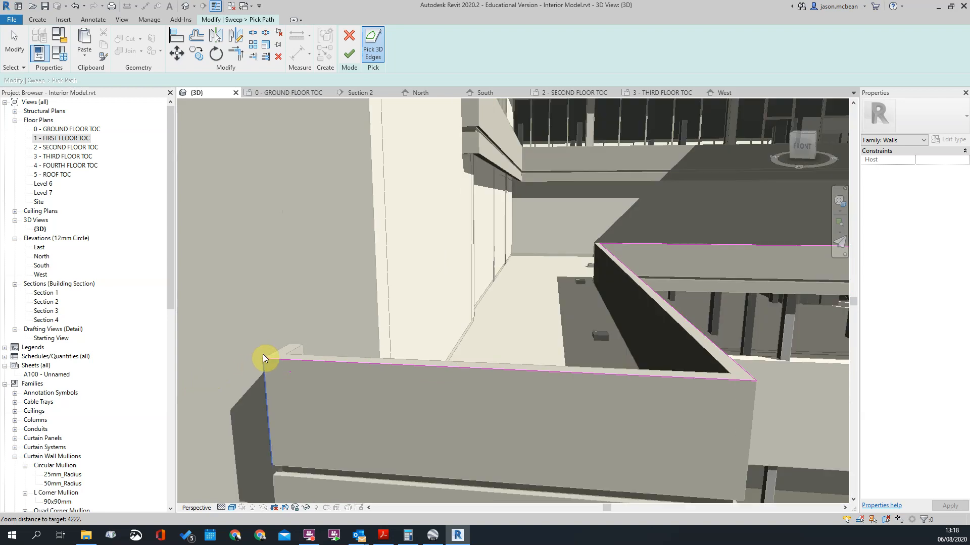
left_click(271, 354)
scroll(261, 339, "down", 3)
key("Escape")
scroll(374, 323, "down", 3)
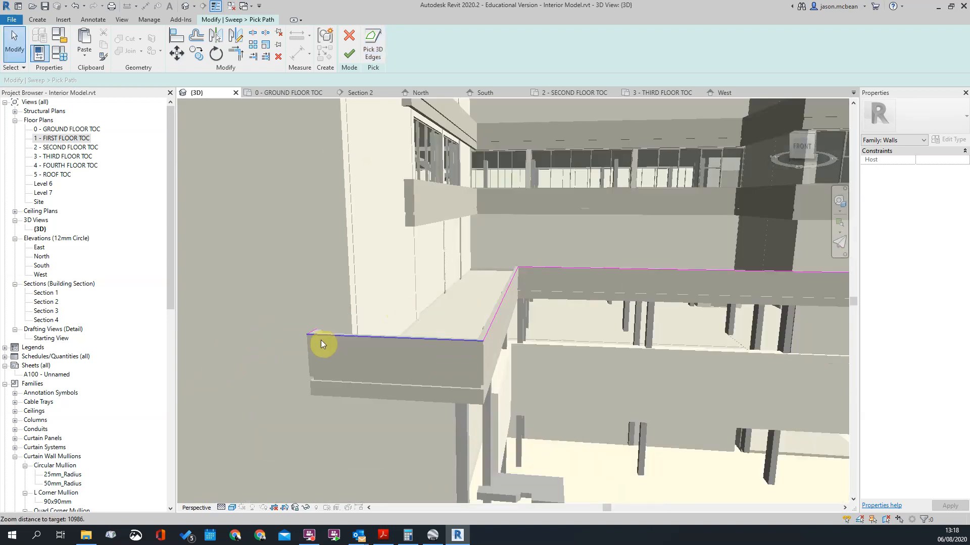
Step: Review the picked path around the band, finish it, and open the sweep's profile sketch for editing
middle_click_drag(659, 298, 277, 282, "shift")
scroll(264, 286, "down", 3)
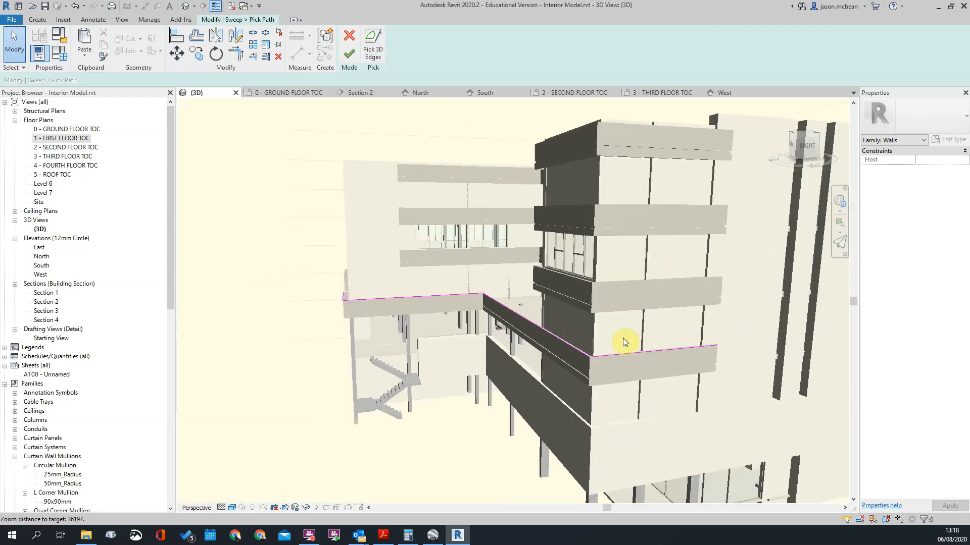
scroll(620, 334, "up", 3)
scroll(478, 365, "up", 4)
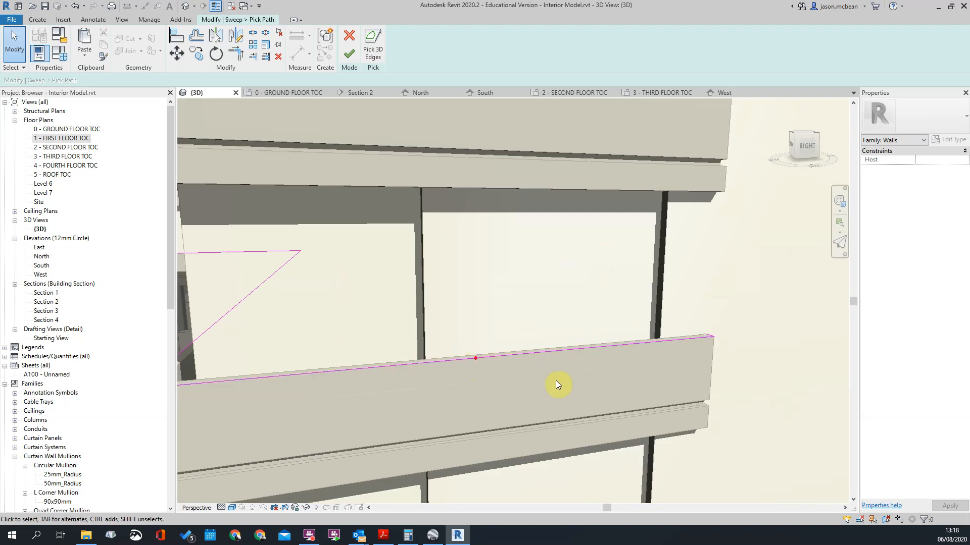
middle_click_drag(548, 369, 452, 375, "shift")
left_click(349, 54)
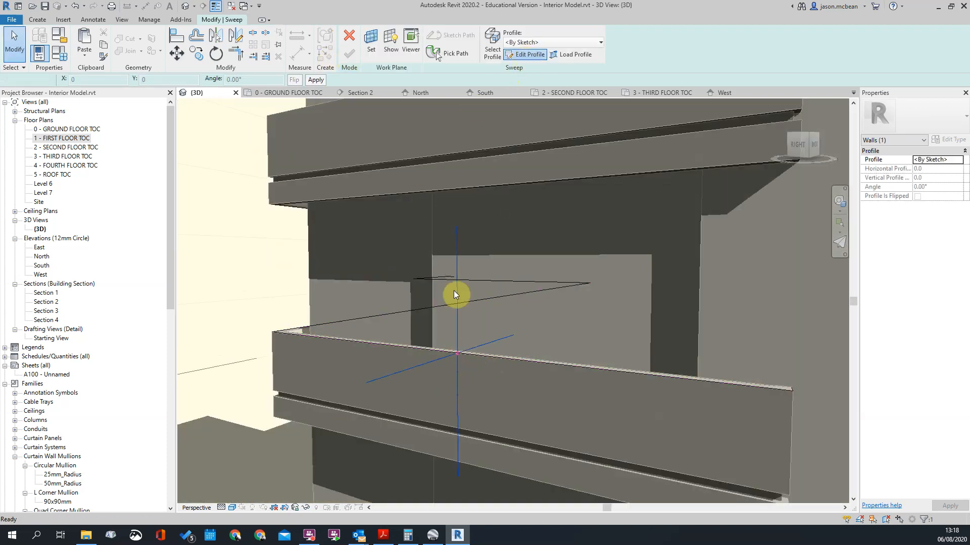
left_click(526, 54)
scroll(473, 325, "up", 5)
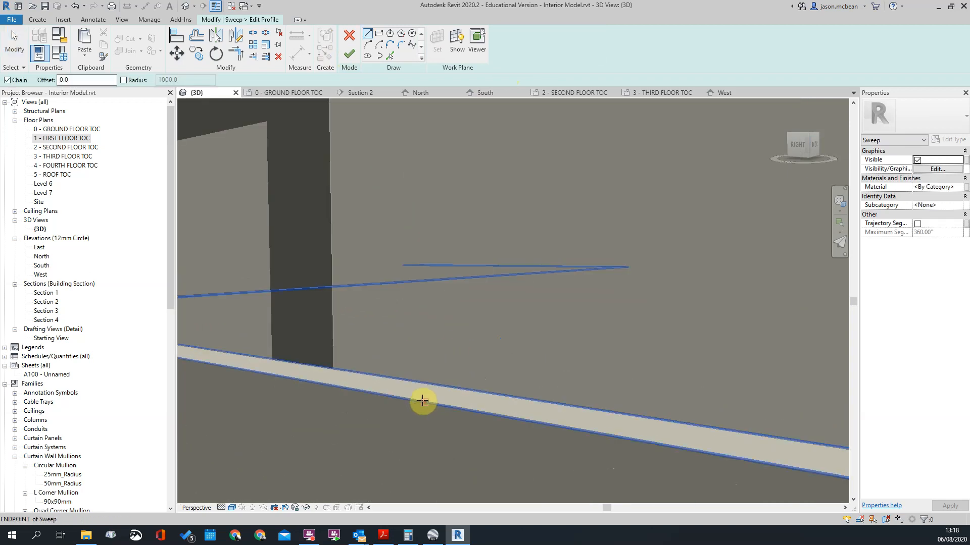
left_click(423, 400)
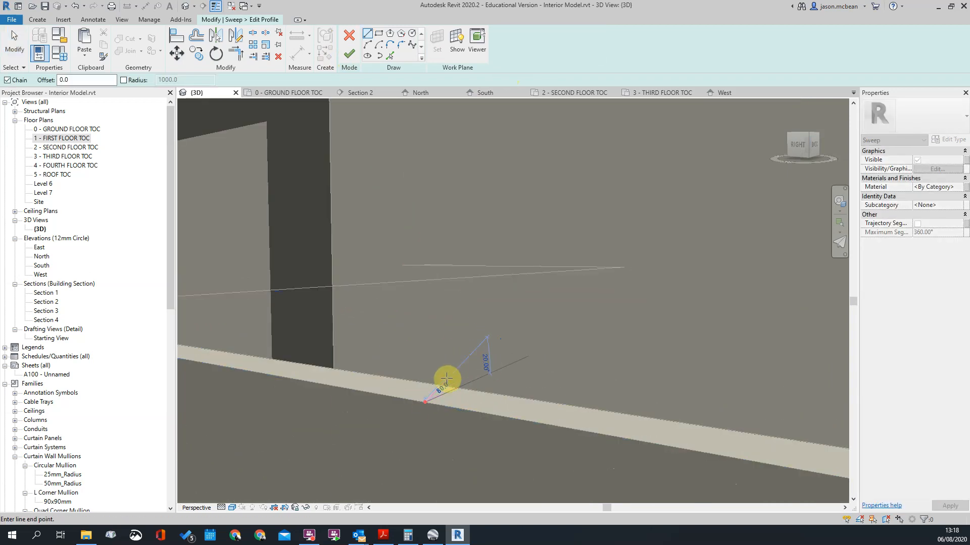
scroll(448, 379, "down", 5)
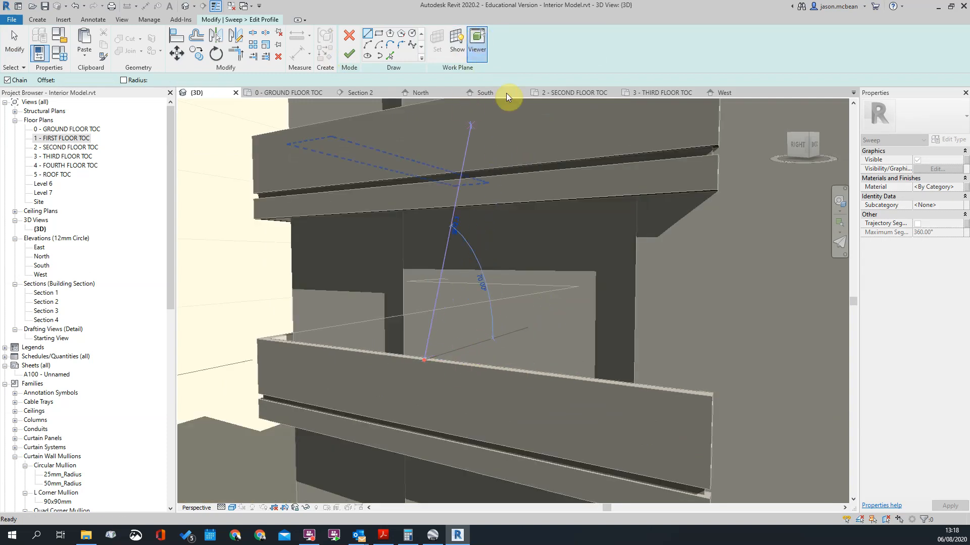
left_click(478, 39)
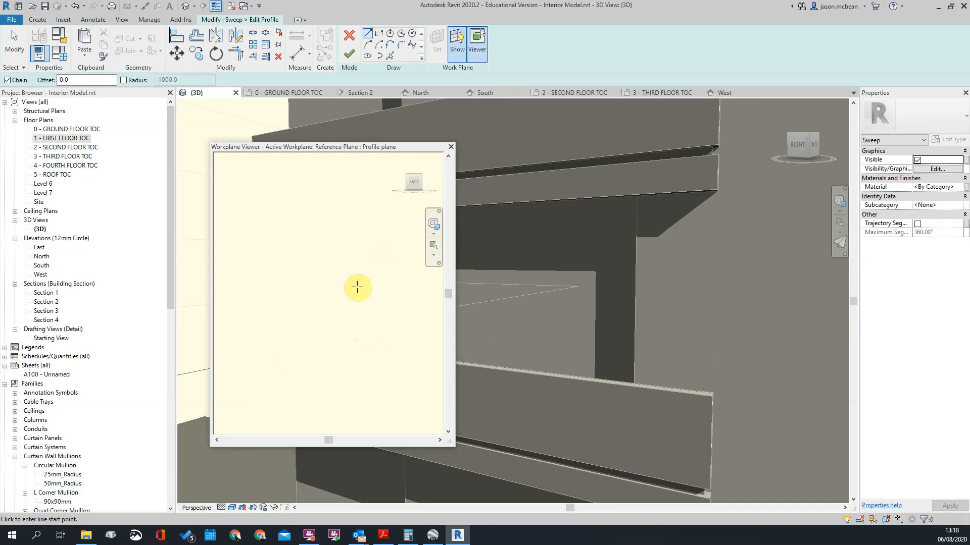
left_click_drag(414, 148, 883, 111)
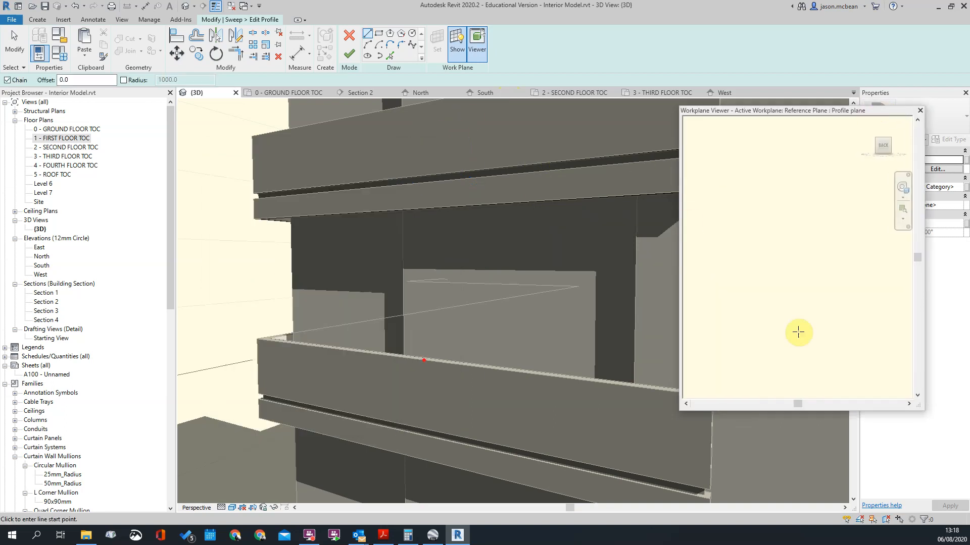
left_click(685, 404)
left_click_drag(686, 404, 915, 401)
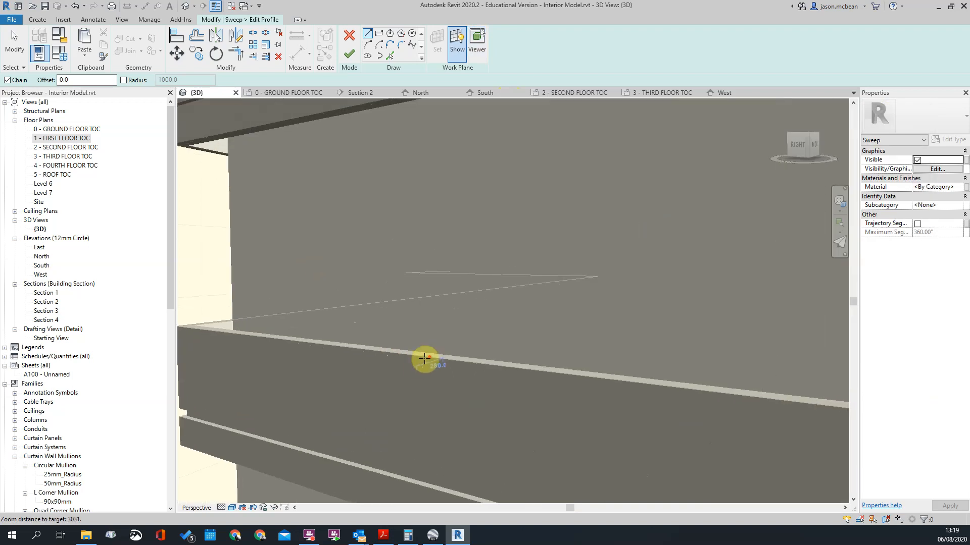
scroll(427, 357, "up", 5)
Step: Switch the 3D view to orthographic projection and bring the profile plane on the band's top edge into close view
right_click(805, 151)
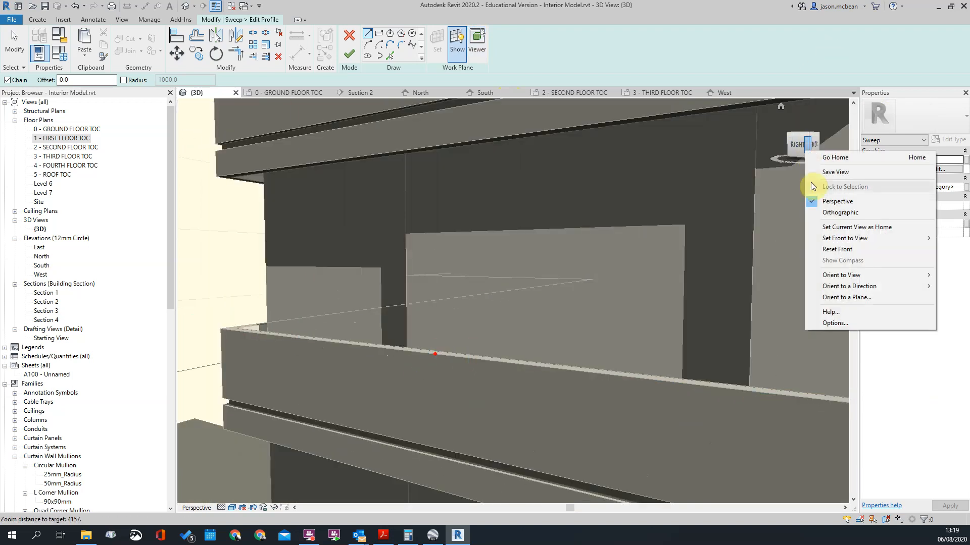
left_click(839, 212)
middle_click_drag(434, 356, 524, 333, "shift")
scroll(523, 332, "up", 5)
left_click(423, 298)
scroll(421, 302, "up", 5)
left_click(396, 146)
Step: Sketch a four-sided sweep profile across the band's top, with vertical sides and a top sloping down towards the outer edge
left_click(368, 34)
left_click(412, 295)
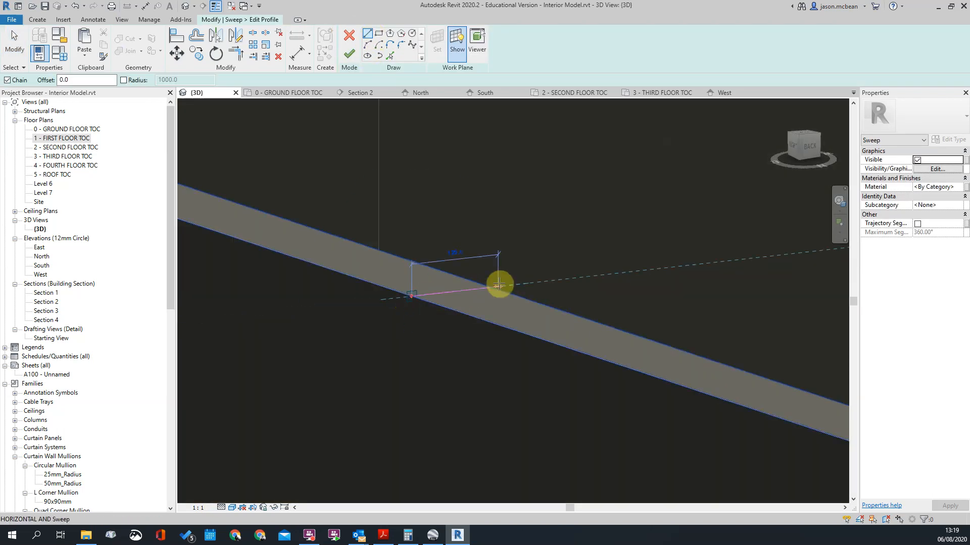
scroll(492, 286, "up", 2)
left_click(492, 288)
left_click(494, 228)
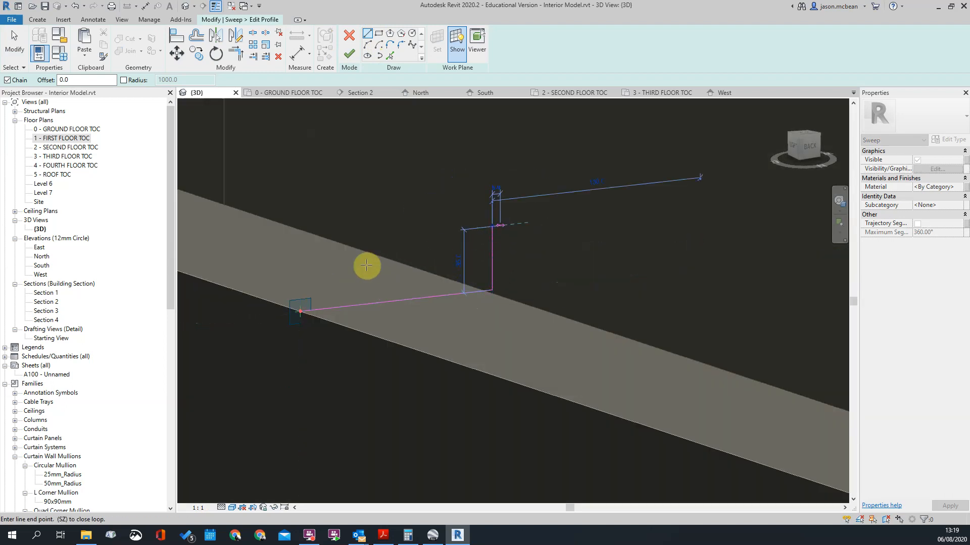
left_click(295, 273)
scroll(290, 311, "up", 2)
left_click(298, 308)
key("Escape")
key("Escape")
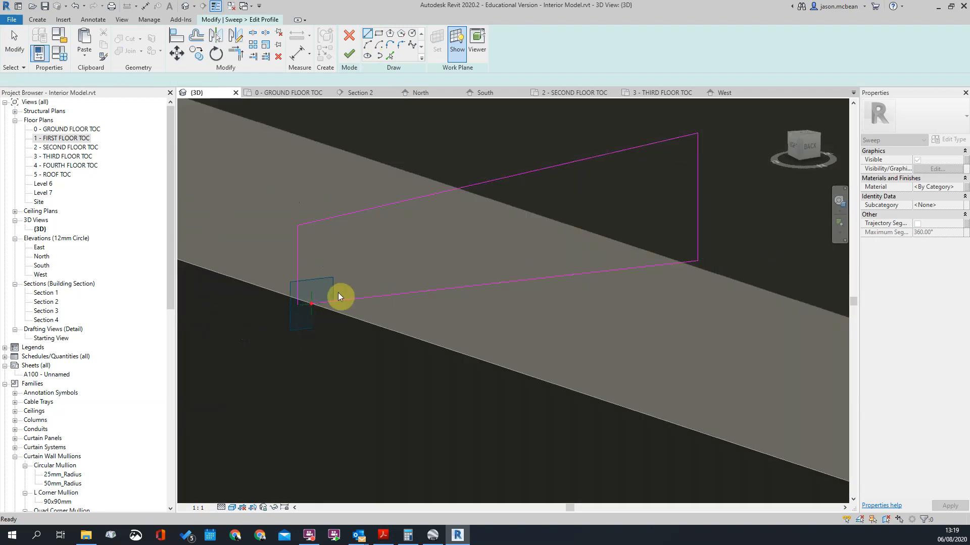
Step: Trim the profile's base line and outer vertical line to meet at their shared lower corner
scroll(337, 293, "down", 2)
key("t")
key("r")
left_click(316, 278)
left_click(365, 293)
key("Escape")
left_click(328, 252)
scroll(329, 254, "down", 2)
scroll(323, 264, "up", 2)
key("Escape")
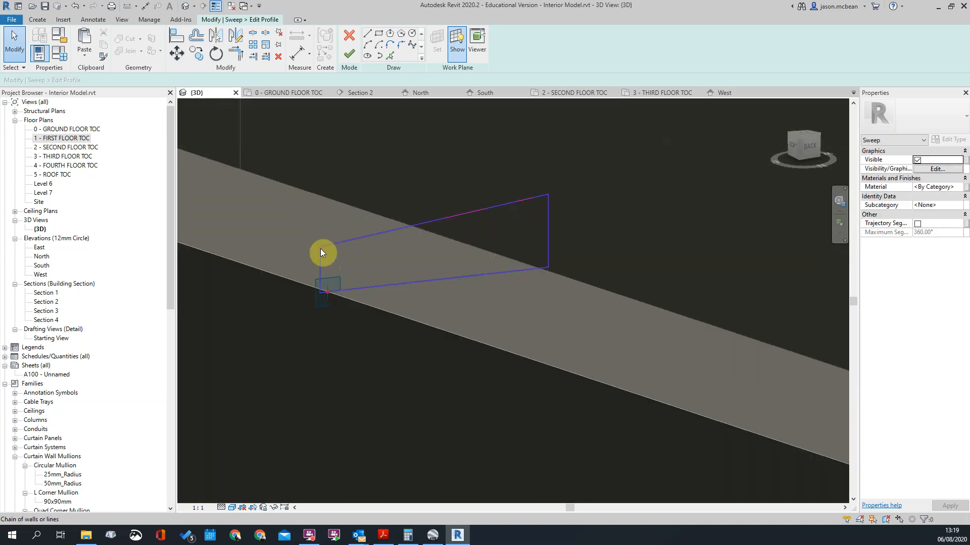
Step: Try to change the length of the profile's shorter outer vertical line
left_click(324, 273)
scroll(337, 268, "up", 1)
left_click(339, 264)
key("Return")
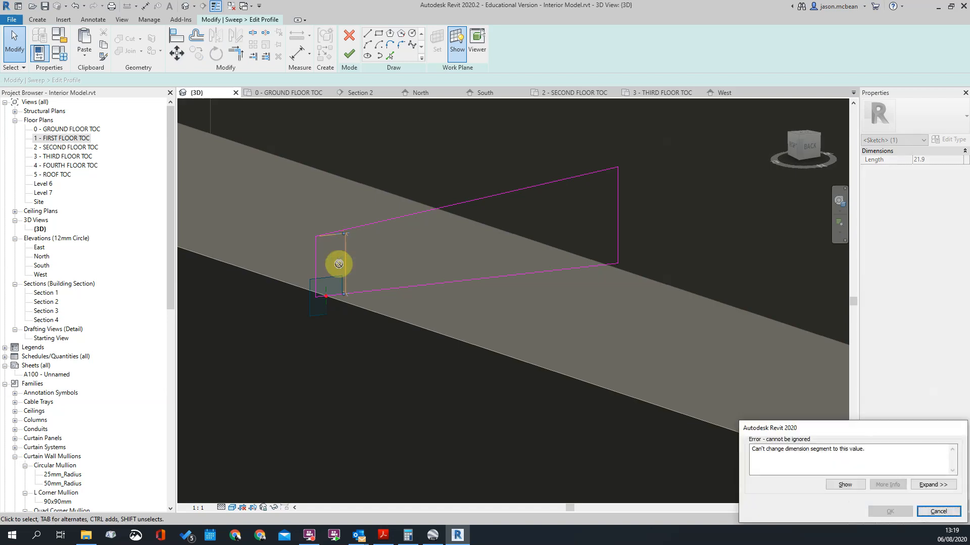
key("Escape")
Step: Delete the profile's sloping top line and set the shorter outer vertical line's length to 50 mm
left_click(345, 230)
key("Delete")
key("Tab")
key("Tab")
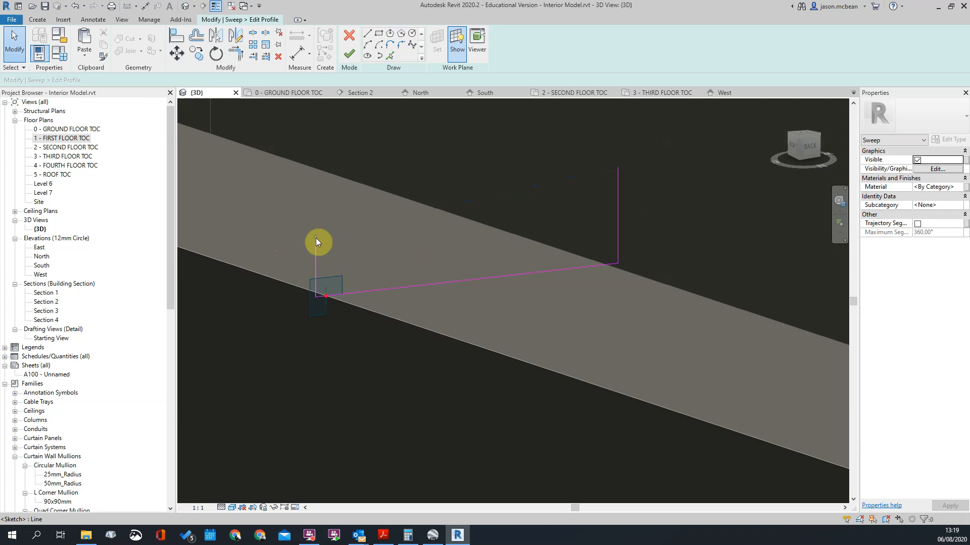
left_click(334, 266)
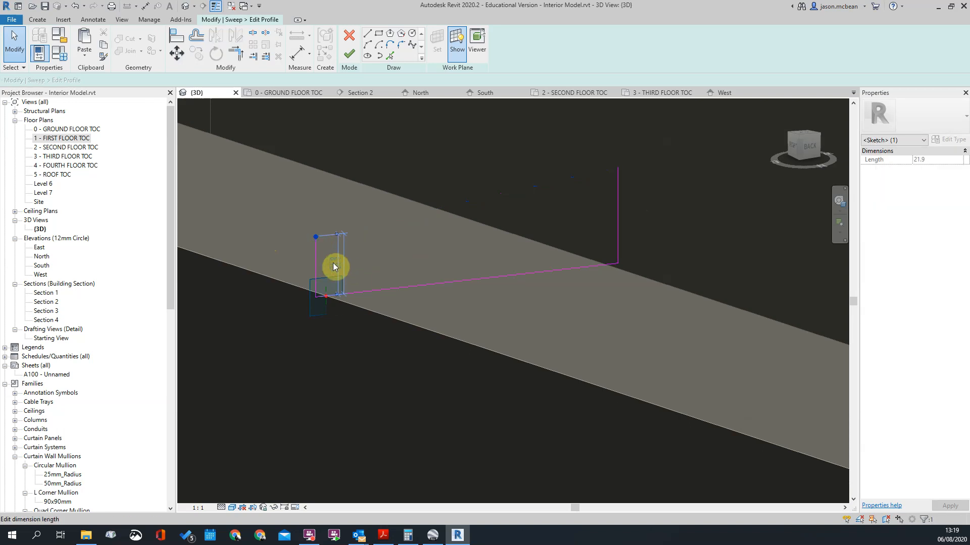
Step: Set the length of the profile's taller inner vertical line to 75 mm
scroll(354, 227, "down", 3)
left_click(458, 223)
key("Tab")
left_click(467, 204)
left_click(484, 217)
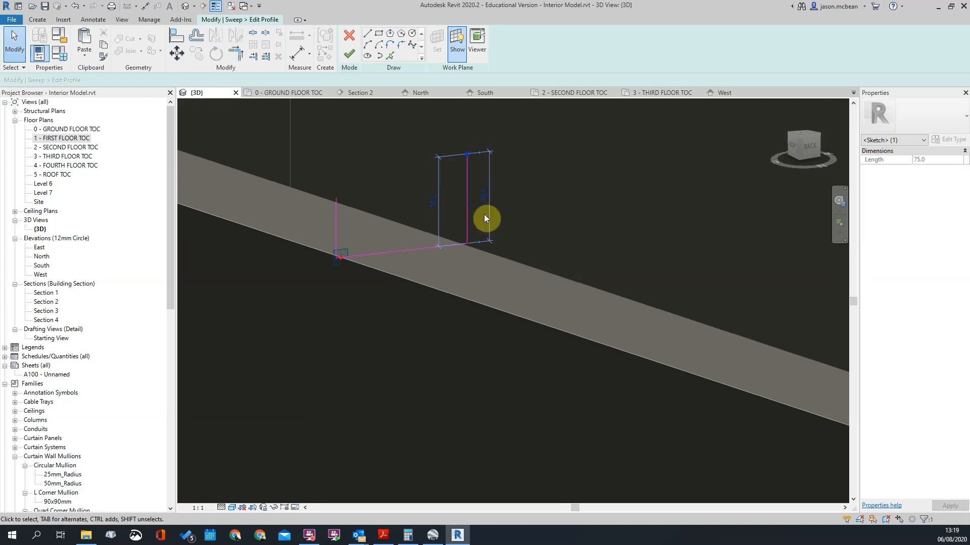
left_click(483, 185)
scroll(523, 202, "down", 3)
mouse_move(555, 246)
middle_mouse_down("shift")
mouse_move(523, 247)
mouse_move(561, 229)
middle_mouse_up("shift")
scroll(465, 222, "up", 2)
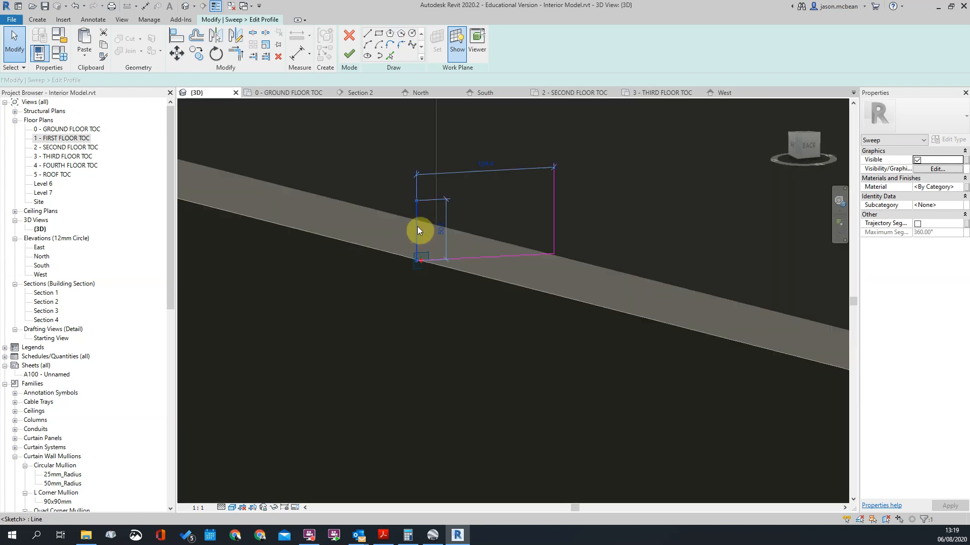
Step: Set the length of the profile's taller inner vertical line to 60 mm
left_click(417, 226)
left_click(534, 195)
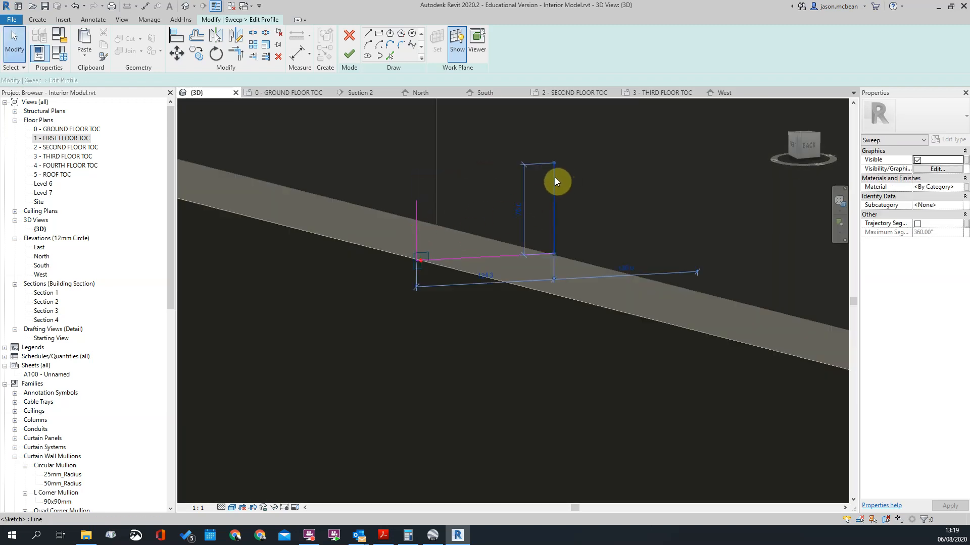
left_click(555, 177)
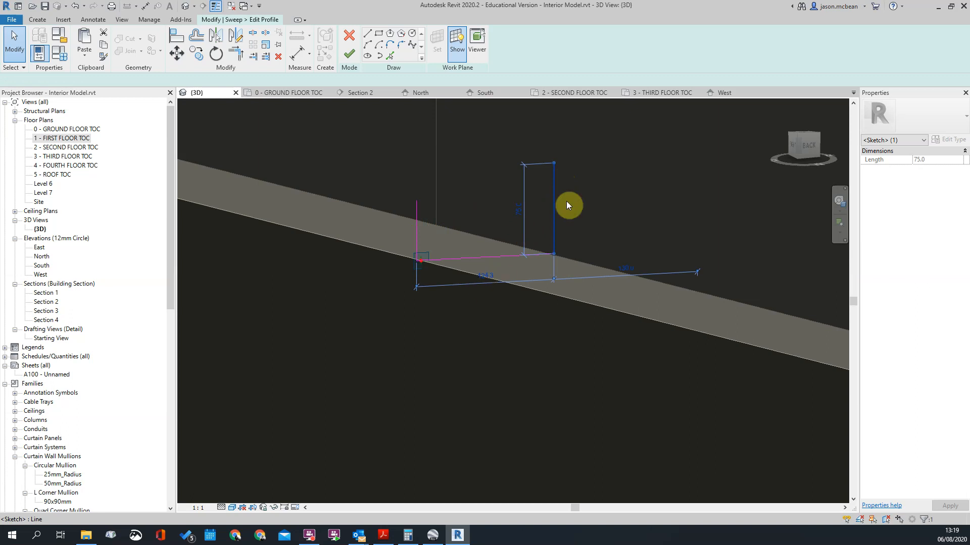
left_click(502, 202)
scroll(502, 202, "down", 1)
left_click(502, 202)
left_click(523, 231)
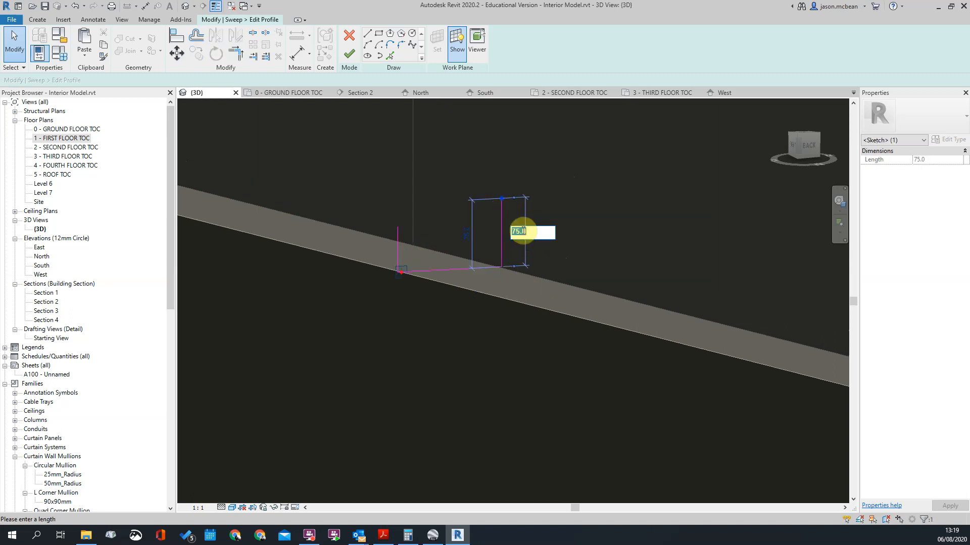
key("Return")
left_click(522, 231)
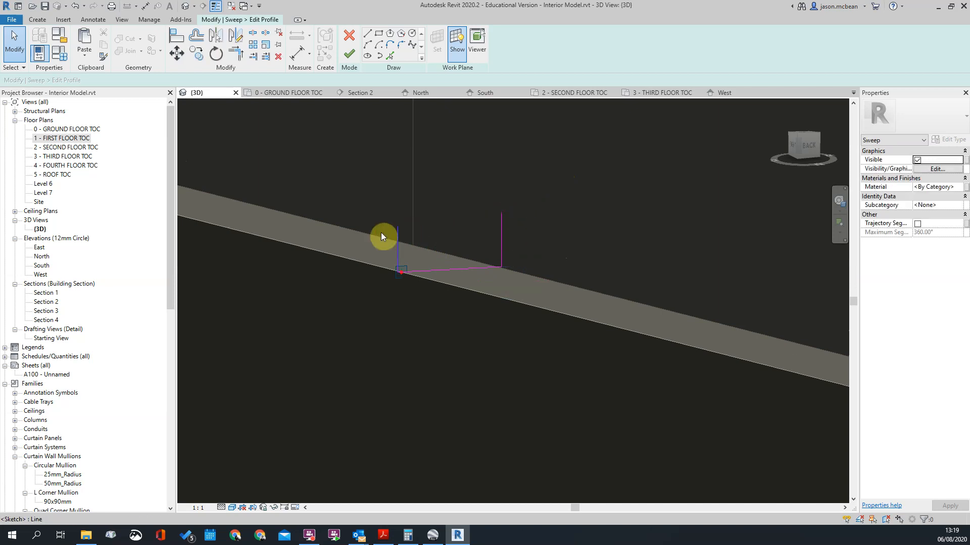
Step: Set the length of the profile's shorter outer vertical line to 35 mm
left_click(399, 229)
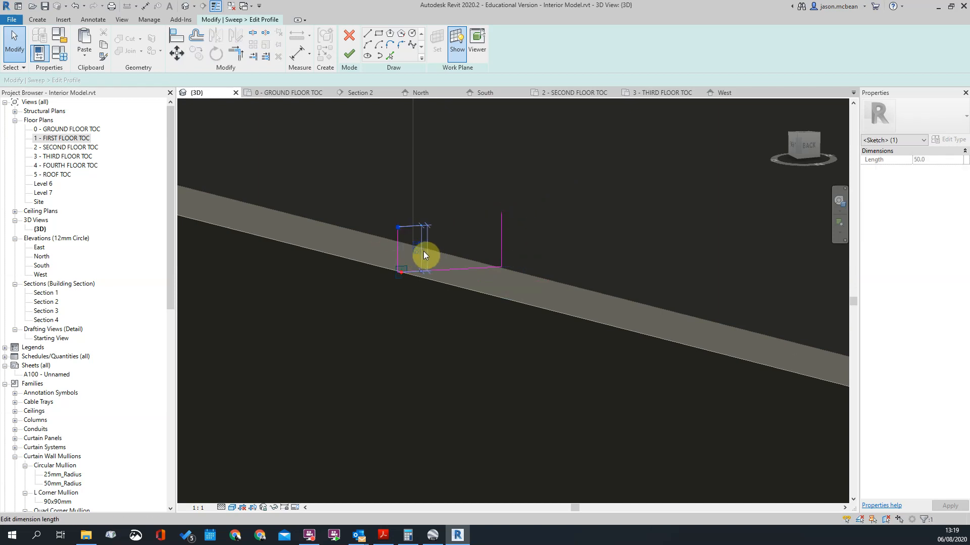
key("Escape")
scroll(398, 256, "up", 2)
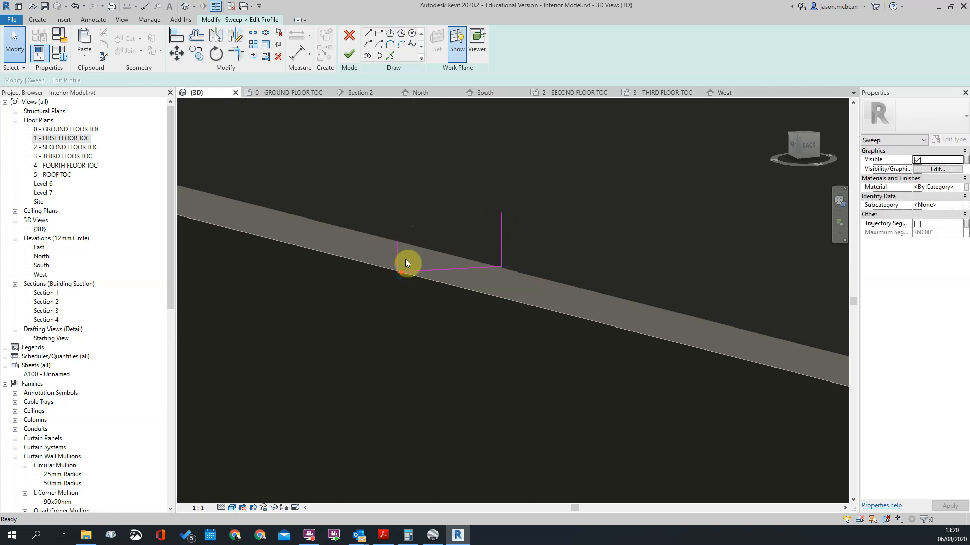
Step: Move the outer vertical line outward so the profile overhangs the band's outer face
left_click(399, 256)
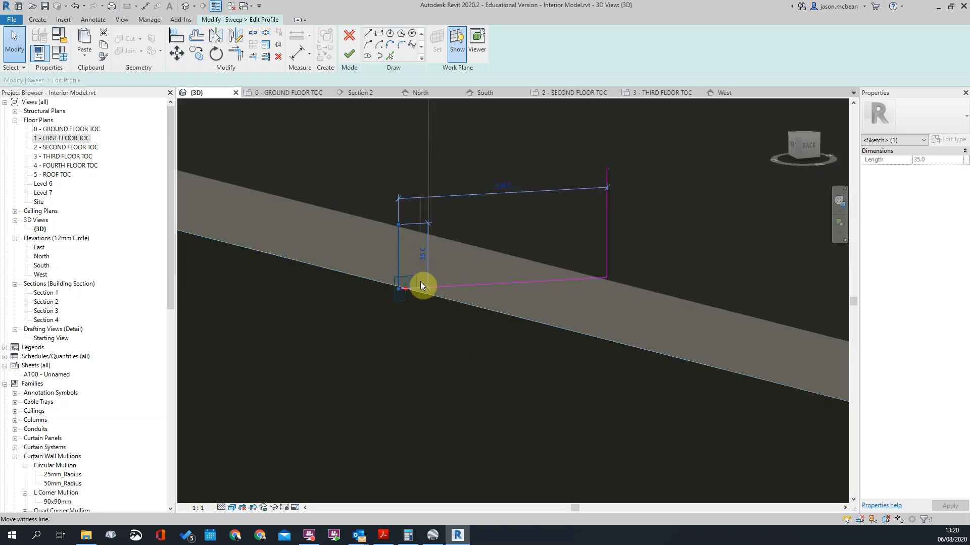
scroll(413, 283, "up", 2)
scroll(432, 317, "down", 2)
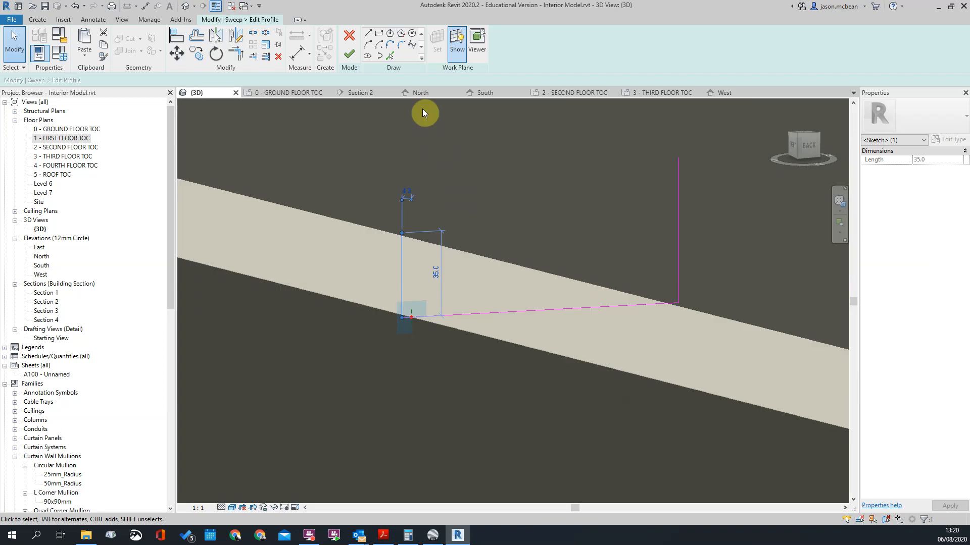
key("Return")
left_click(407, 185)
scroll(429, 235, "down", 2)
middle_click_drag(558, 269, 481, 208)
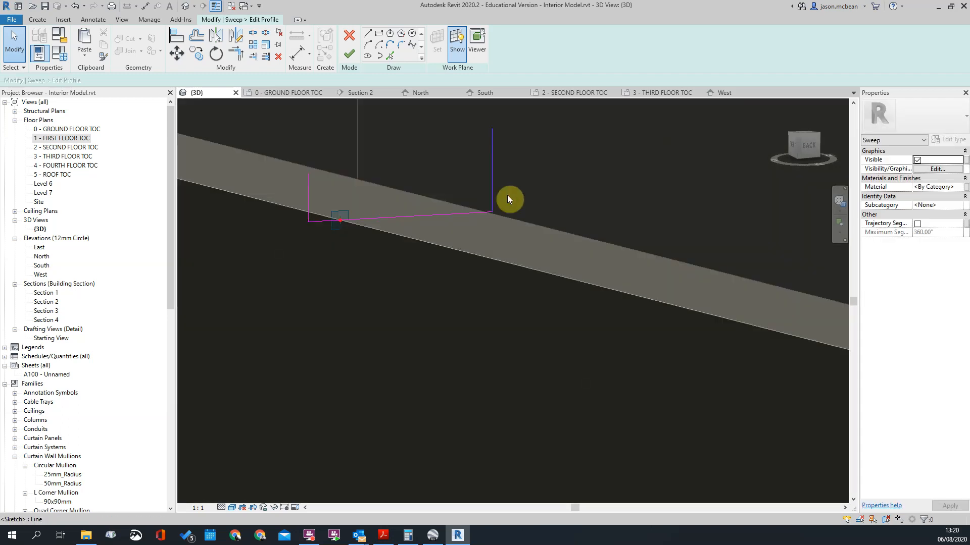
Step: Move the taller vertical line past the band's inner edge and set its offset from that edge to 25 mm
left_click_drag(507, 195, 511, 191)
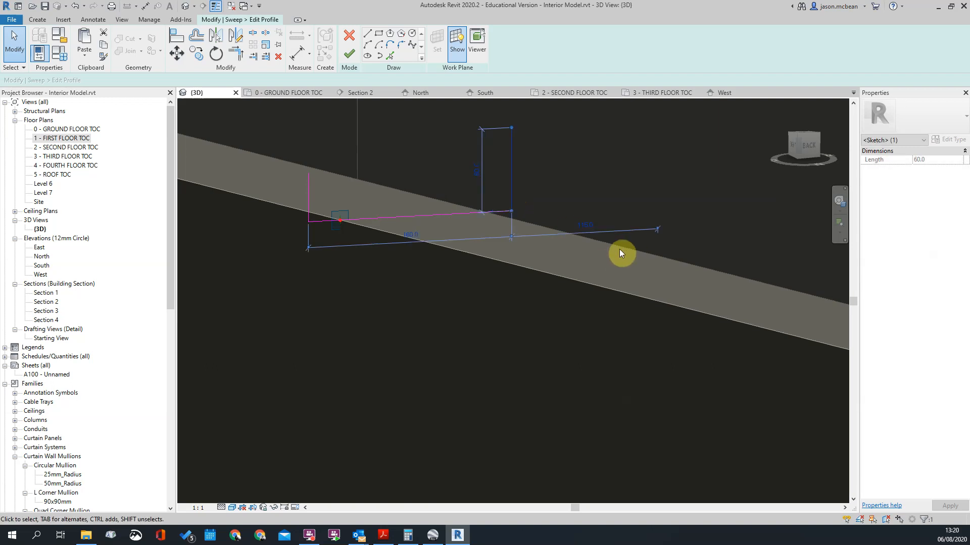
middle_click_drag(315, 250, 302, 252)
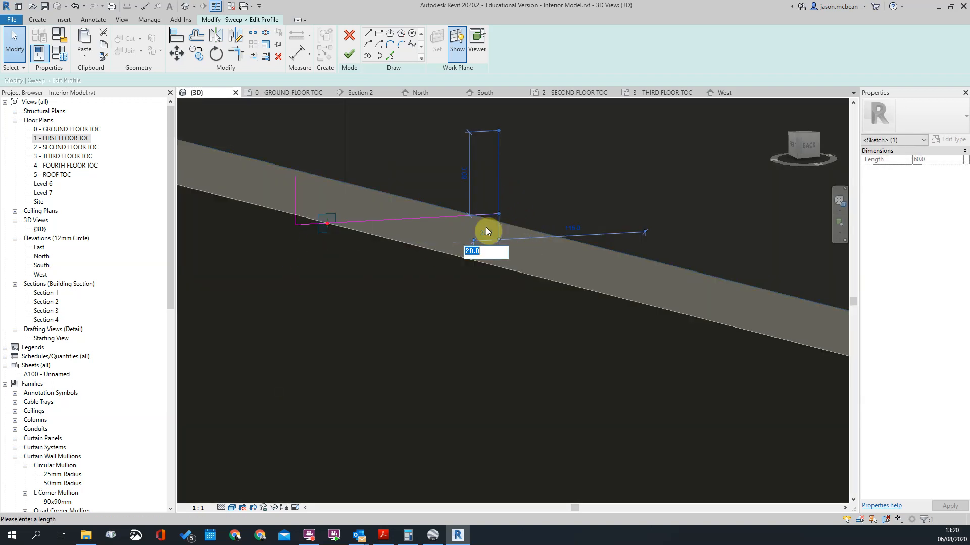
type("25")
key("Return")
key("Escape")
scroll(486, 227, "down", 1)
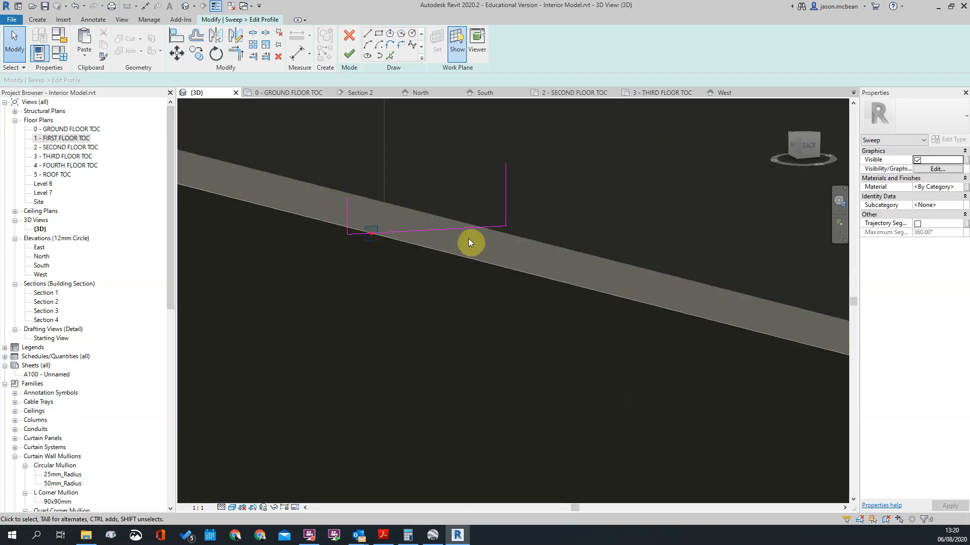
Step: Draw a sloping line joining the tops of the two vertical lines, and finish the profile and the sweep
left_click(367, 34)
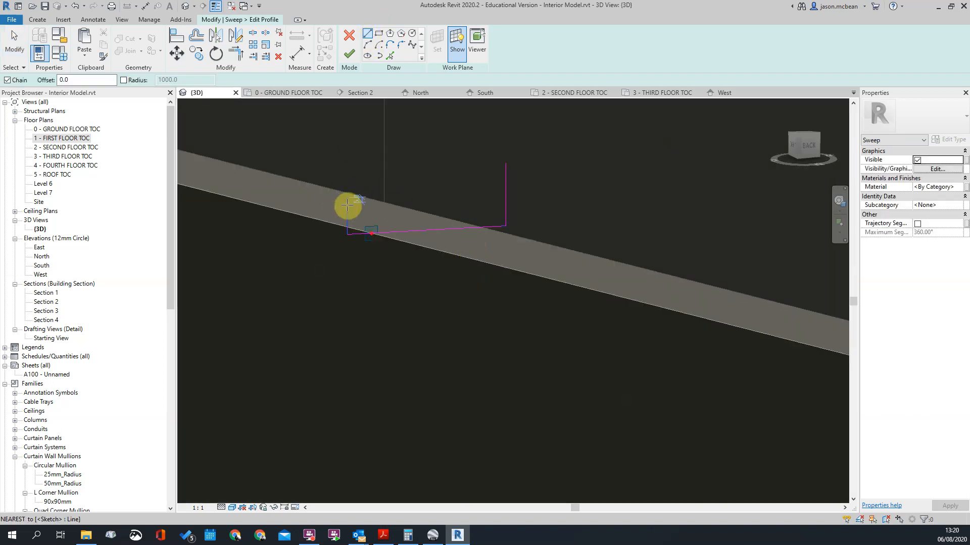
scroll(508, 253, "down", 5)
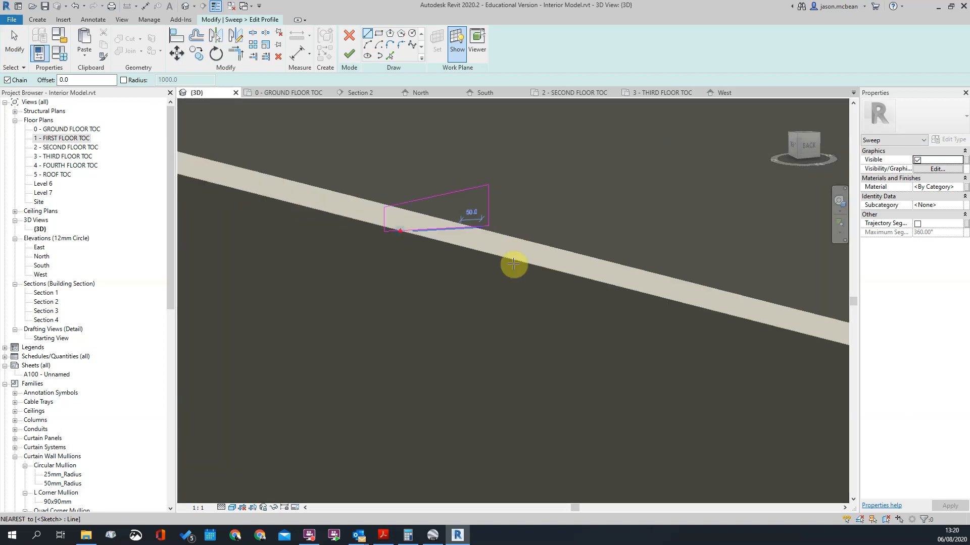
left_click(349, 53)
left_click(349, 52)
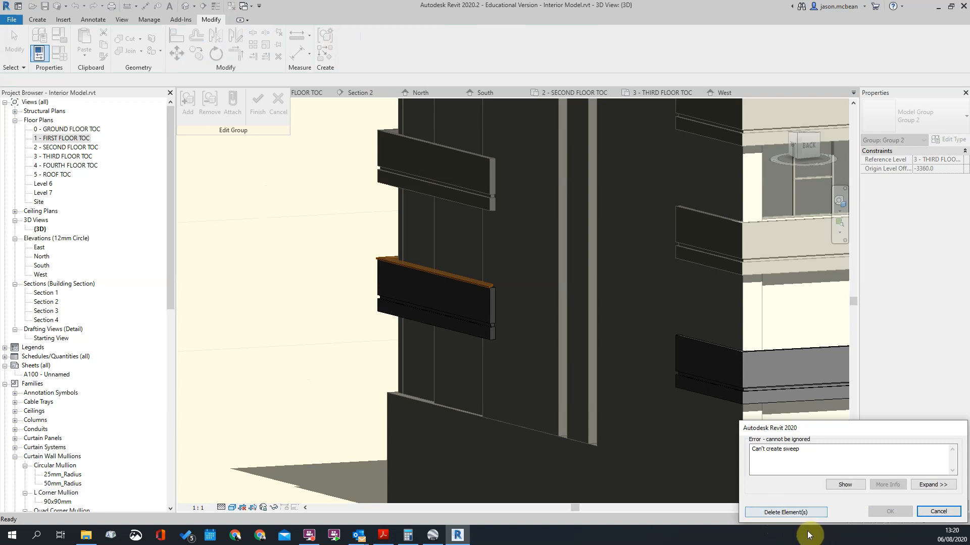
Step: Delete the elements of the attempted coping sweep and inspect the open end of the band
left_click(788, 513)
scroll(474, 273, "up", 6)
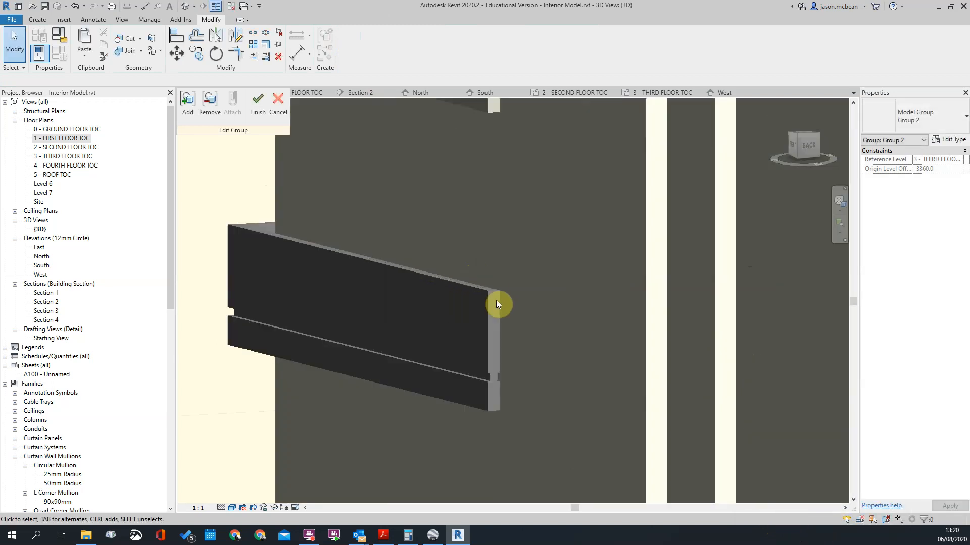
double_click(495, 292)
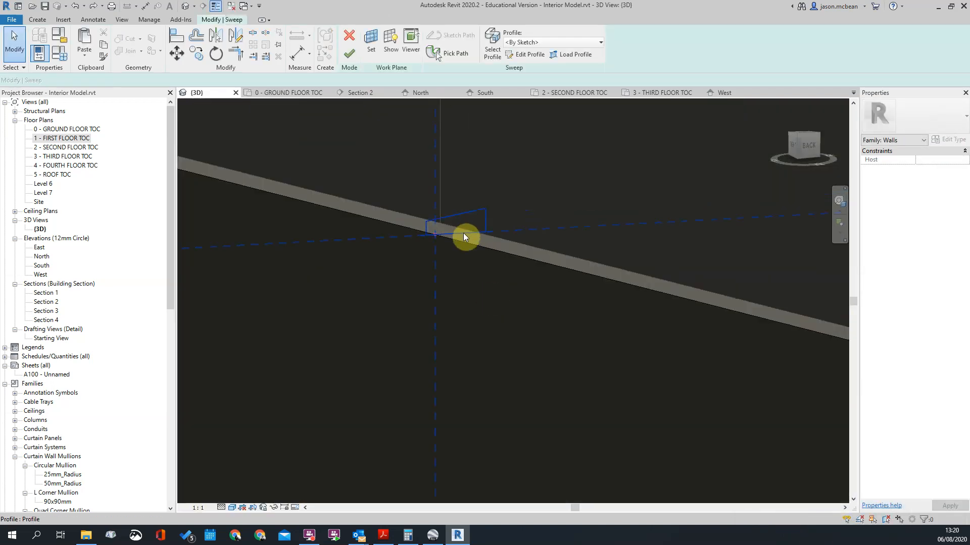
Step: Reopen the coping sweep's picked path, check it at the band's open end, and finish the path and the sweep
left_click(465, 229)
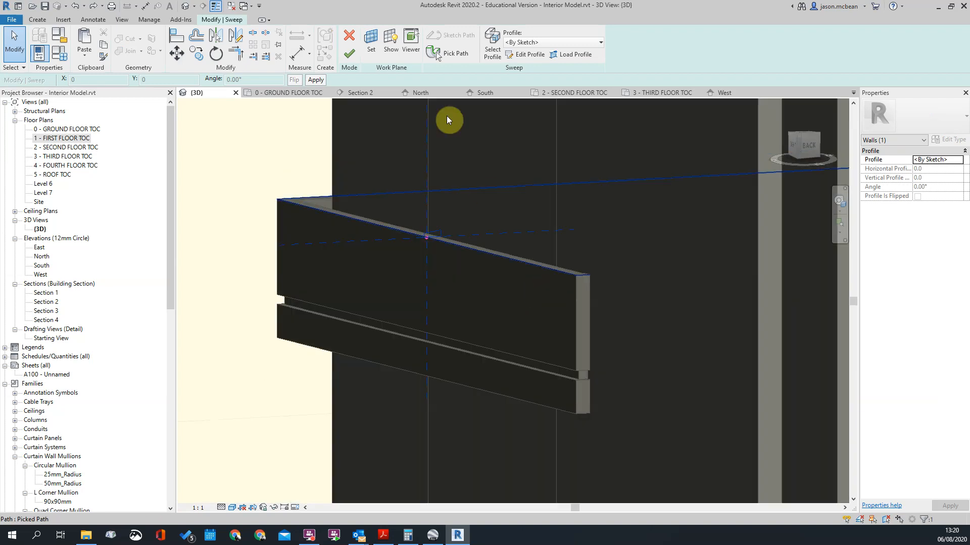
left_click(435, 53)
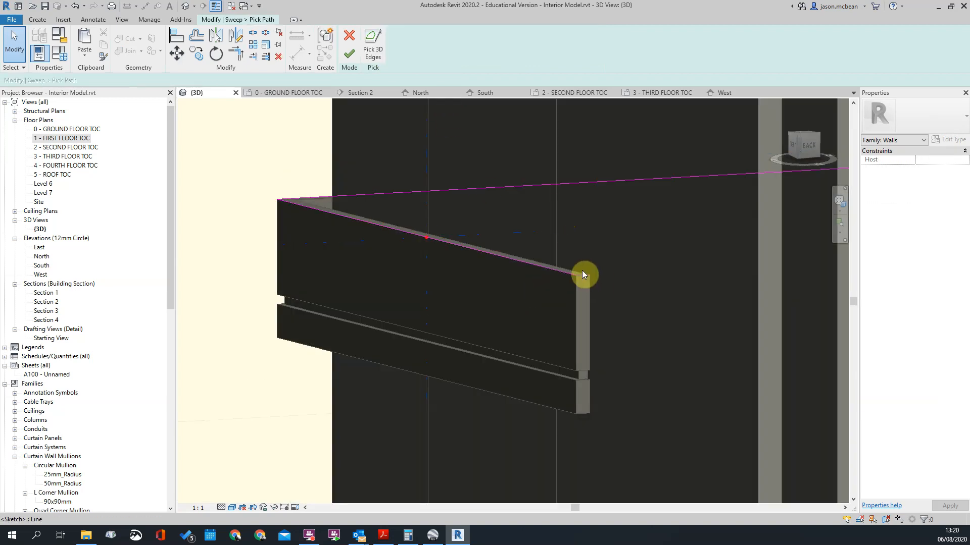
scroll(520, 308, "down", 6)
middle_click_drag(576, 340, 697, 362, "shift")
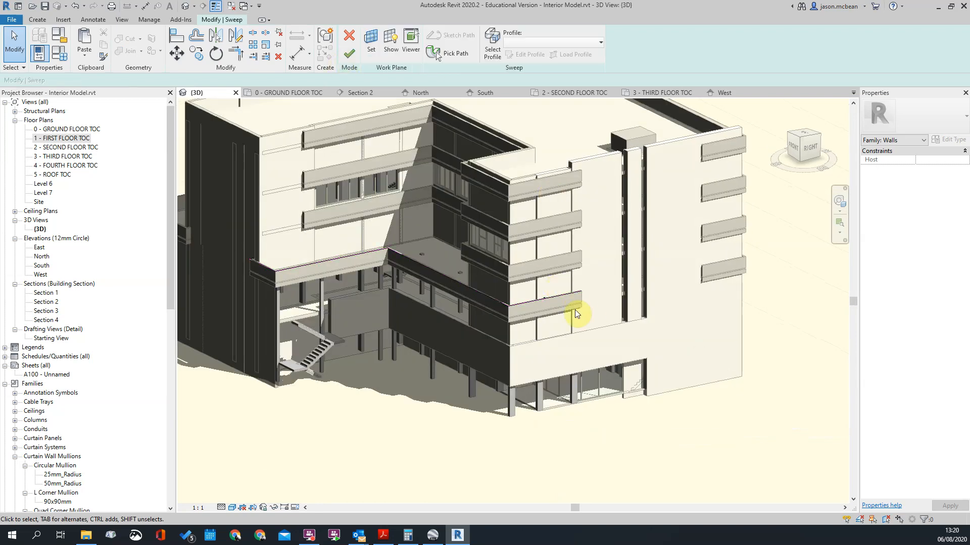
scroll(585, 318, "up", 3)
left_click(349, 54)
Step: Examine the finished coping's sloped profile and overhang at the band's open end from several sides
left_click(646, 280)
scroll(618, 273, "up", 6)
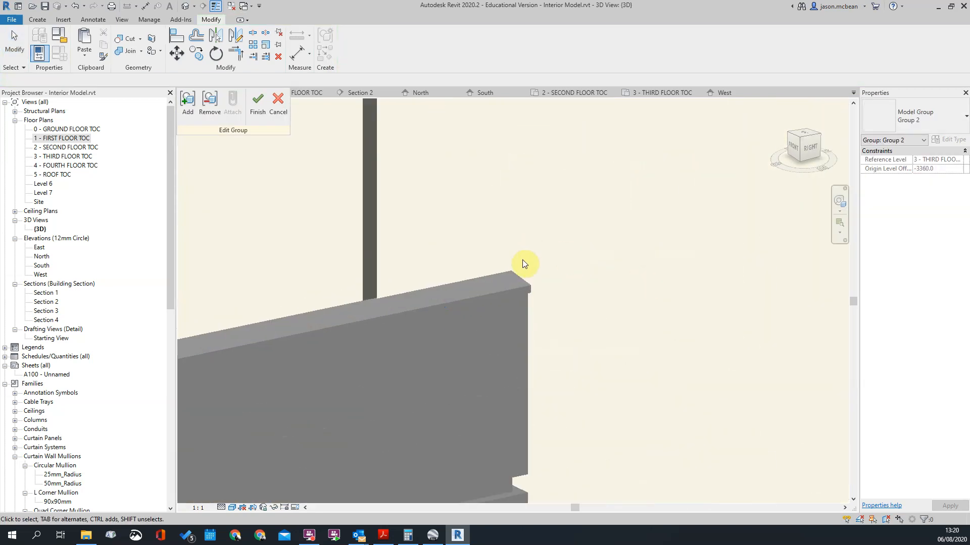
left_click(530, 288)
scroll(533, 275, "down", 3)
middle_click_drag(695, 361, 484, 347, "shift")
middle_click_drag(392, 239, 392, 393, "shift")
scroll(391, 394, "up", 2)
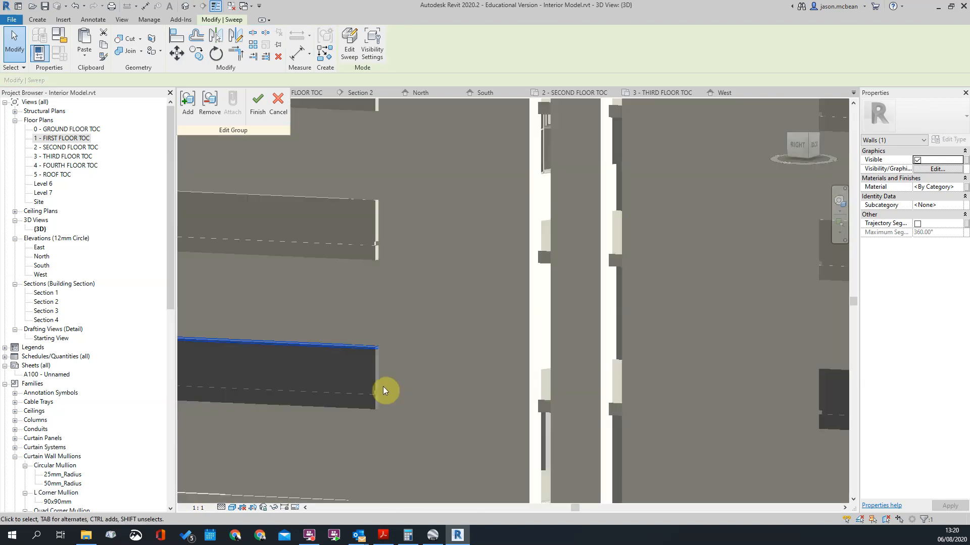
scroll(672, 394, "down", 5)
left_click(583, 388)
scroll(535, 388, "up", 5)
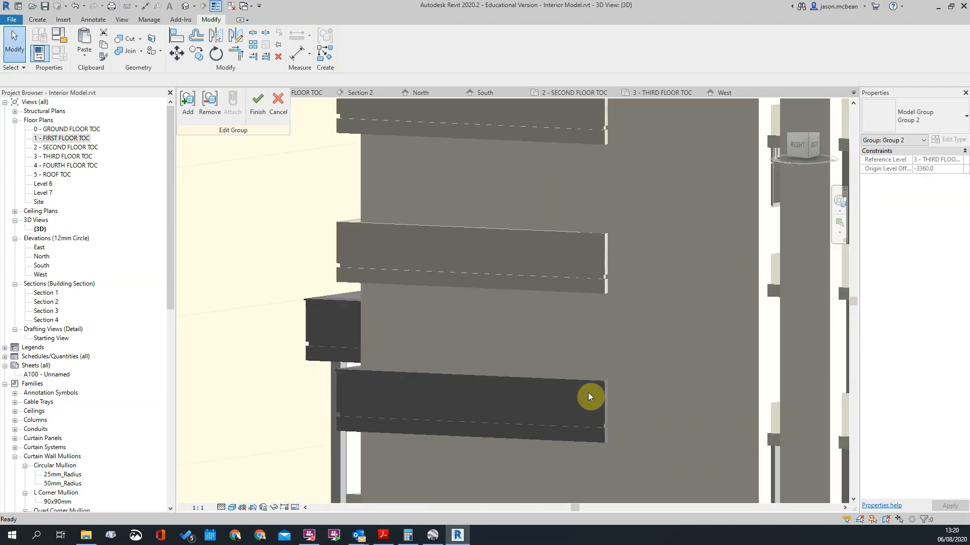
Step: Examine how the coping runs around the band's corners and meets the wall at its far end
left_click(589, 393)
scroll(581, 396, "up", 3)
scroll(676, 328, "down", 6)
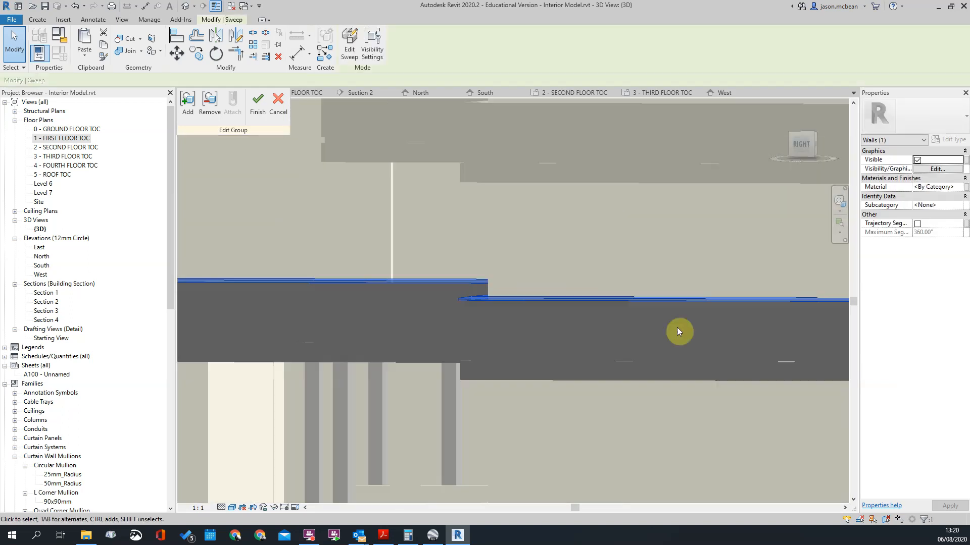
middle_click_drag(514, 346, 616, 378, "shift")
left_click(315, 318)
scroll(388, 350, "up", 6)
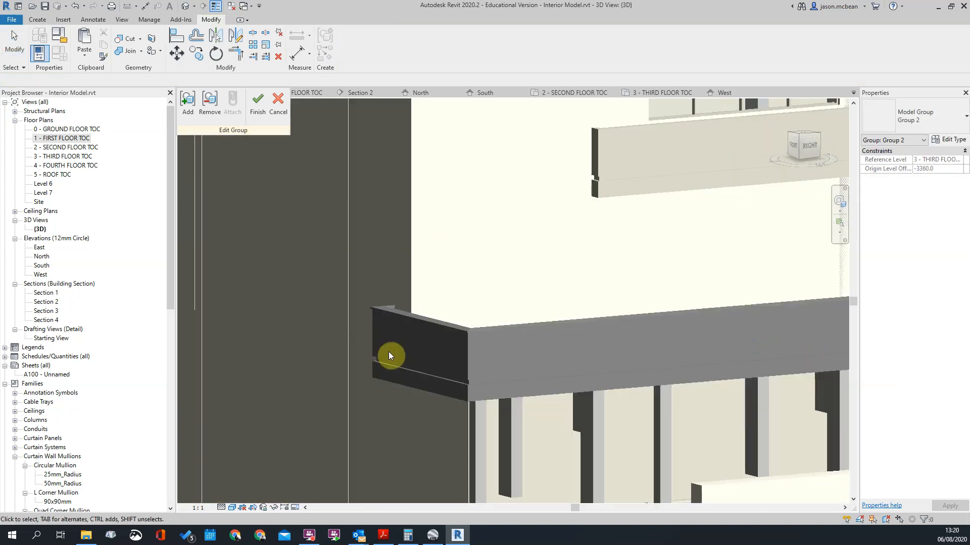
scroll(388, 349, "down", 5)
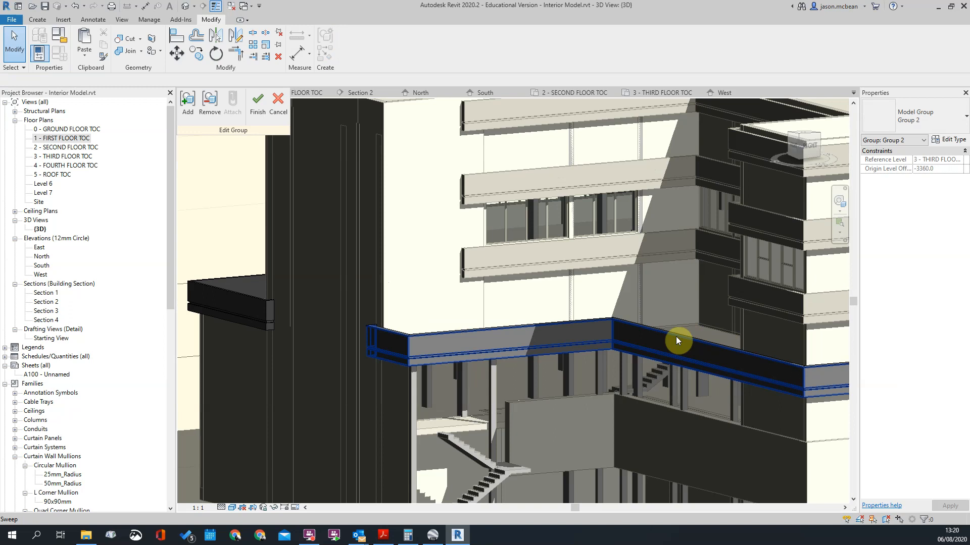
Step: Start a new sweep similar to the finished coping and pick the other band's outer top edge at its open end as path
right_click(676, 336)
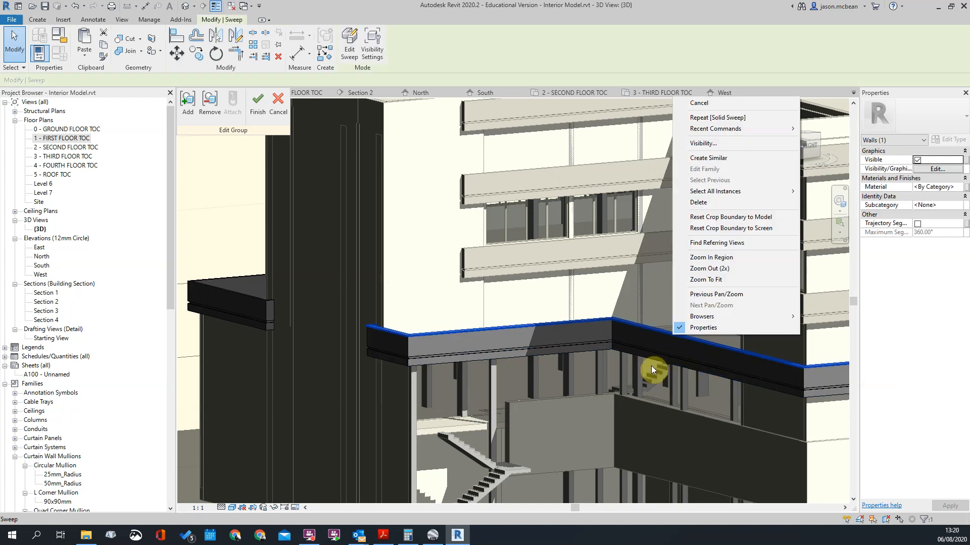
left_click(722, 162)
scroll(620, 341, "down", 4)
middle_click_drag(557, 355, 546, 350, "shift")
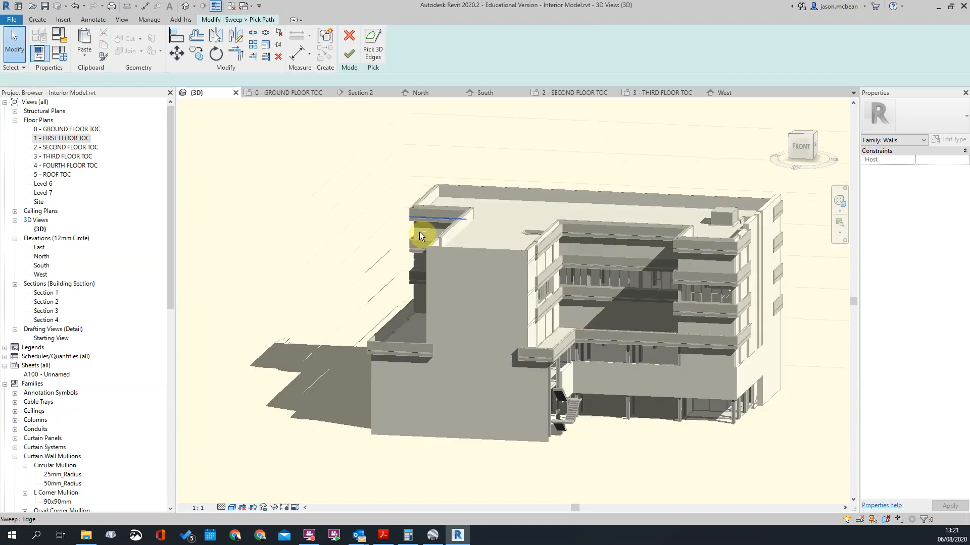
scroll(420, 234, "up", 3)
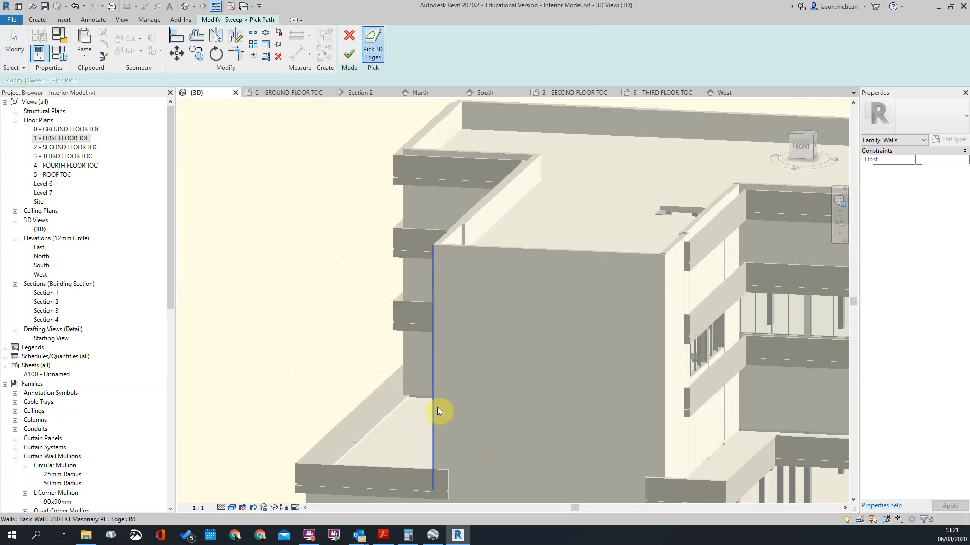
middle_click_drag(436, 414, 446, 273)
scroll(451, 314, "up", 4)
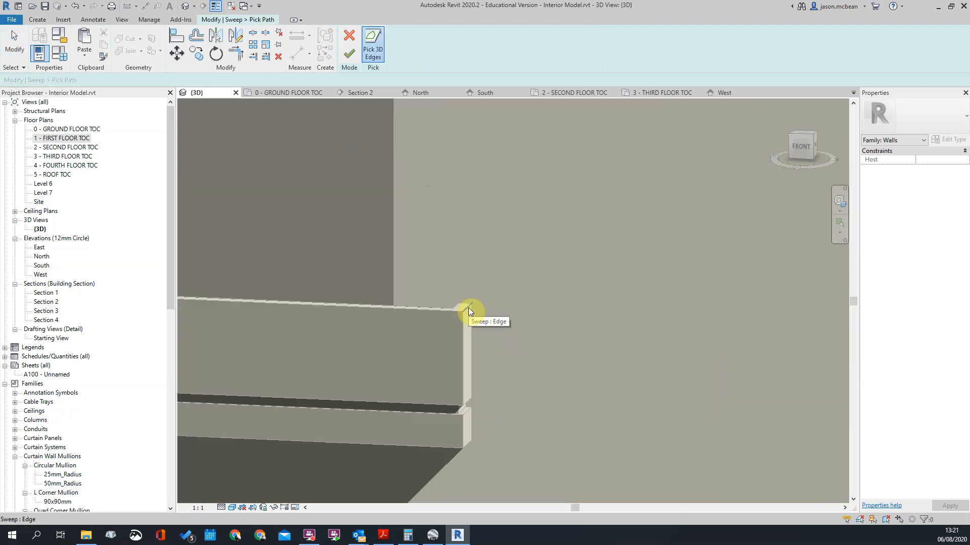
left_click(449, 310)
Step: Pick the remaining outer top edges of the band around its corners to its far end, and finish the sweep path
scroll(606, 284, "down", 3)
scroll(606, 285, "down", 3)
middle_click_drag(471, 288, 588, 331, "shift")
middle_click_drag(455, 317, 374, 326, "shift")
scroll(470, 329, "up", 3)
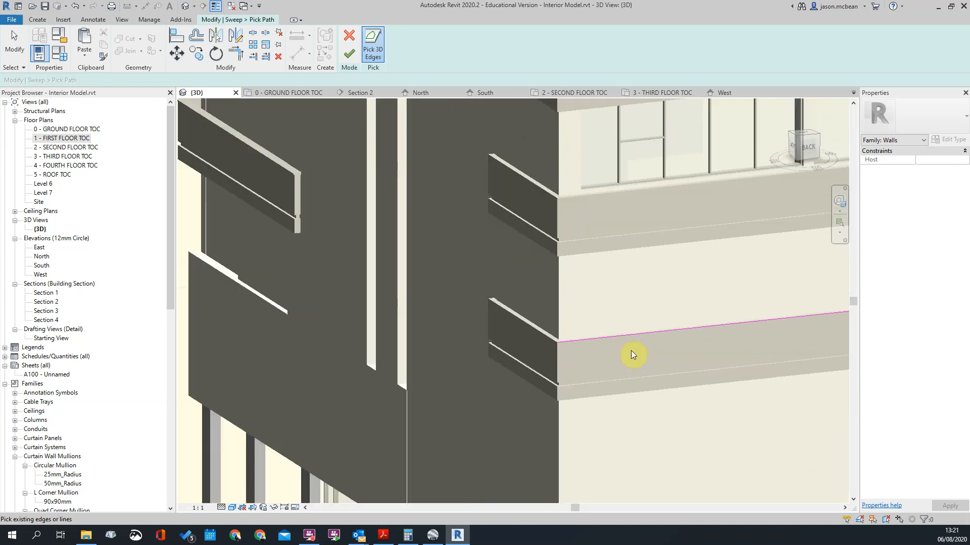
scroll(632, 355, "up", 3)
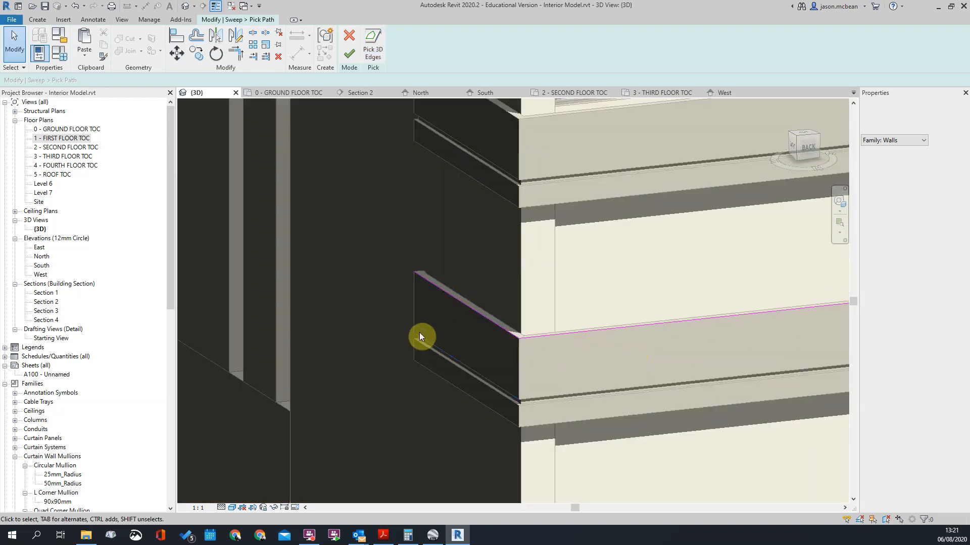
scroll(419, 336, "down", 3)
scroll(589, 365, "down", 3)
middle_click_drag(589, 365, 299, 378, "shift")
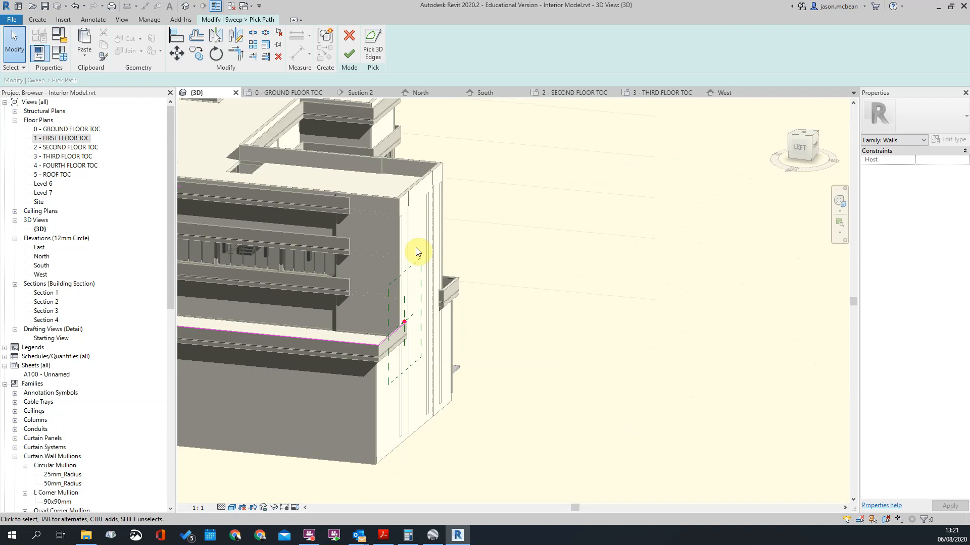
left_click(350, 55)
Step: Reopen the picked path, move the profile plane onto the short edge at the band's open end, and finish the path
scroll(404, 323, "up", 5)
scroll(446, 303, "up", 4)
scroll(489, 289, "down", 5)
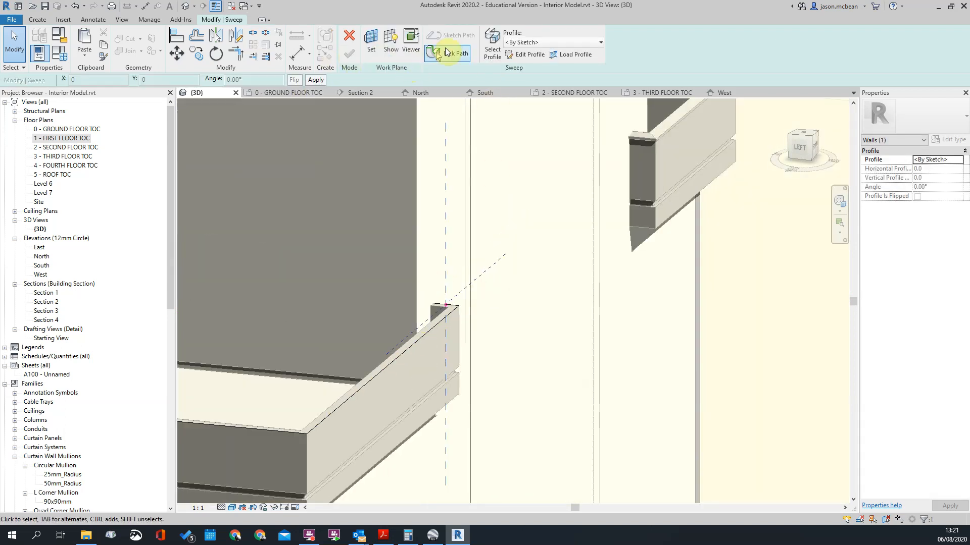
left_click(446, 52)
scroll(448, 308, "up", 2)
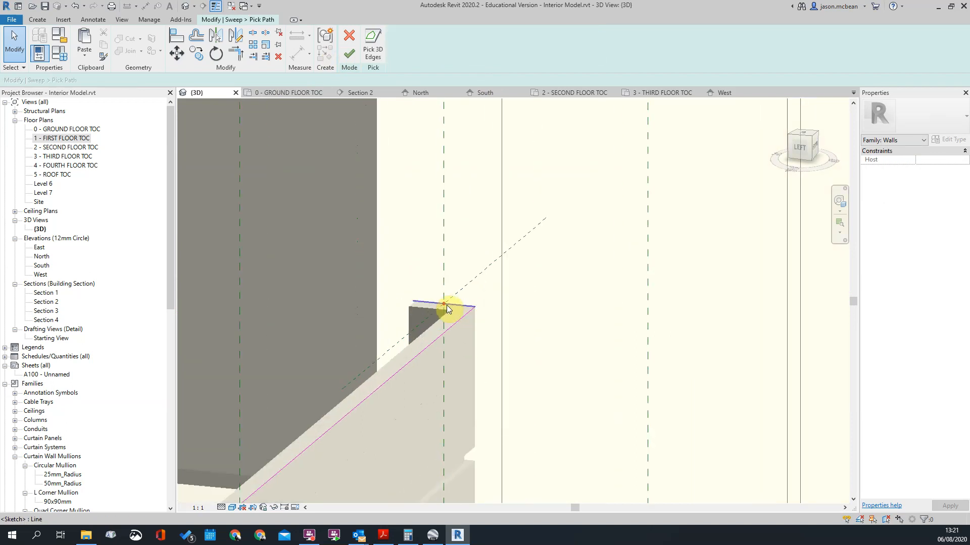
left_click(445, 305)
scroll(461, 358, "down", 3)
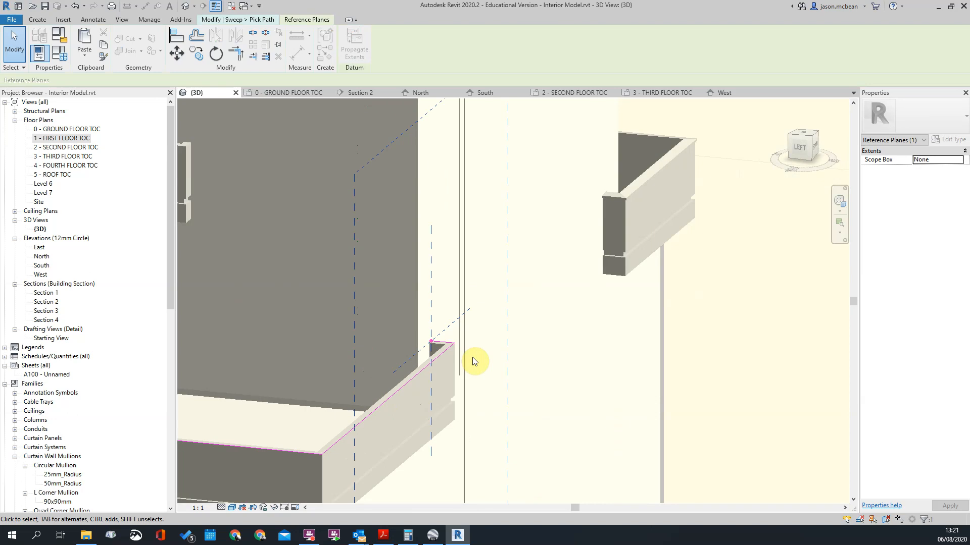
middle_click_drag(474, 362, 423, 394, "shift")
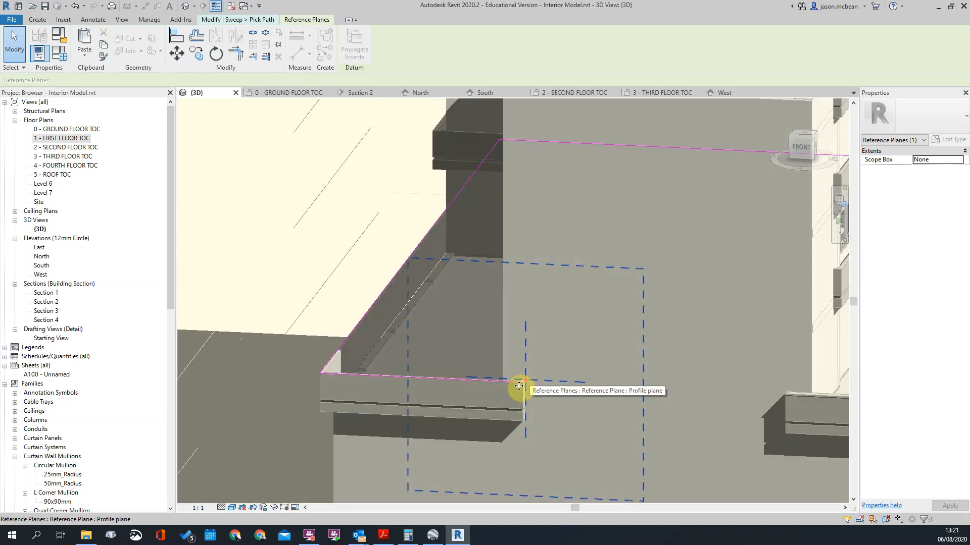
scroll(519, 377, "down", 3)
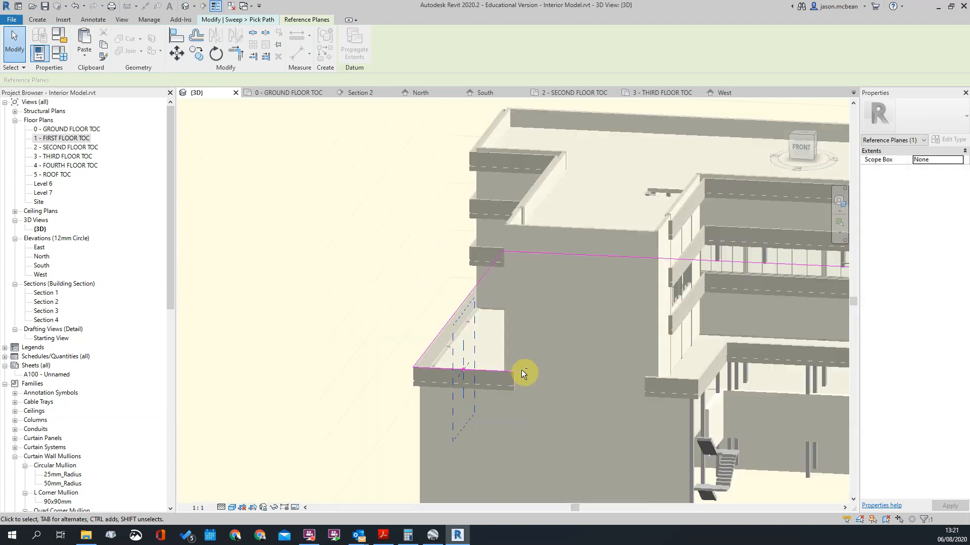
middle_click_drag(521, 370, 369, 244, "shift")
key("Escape")
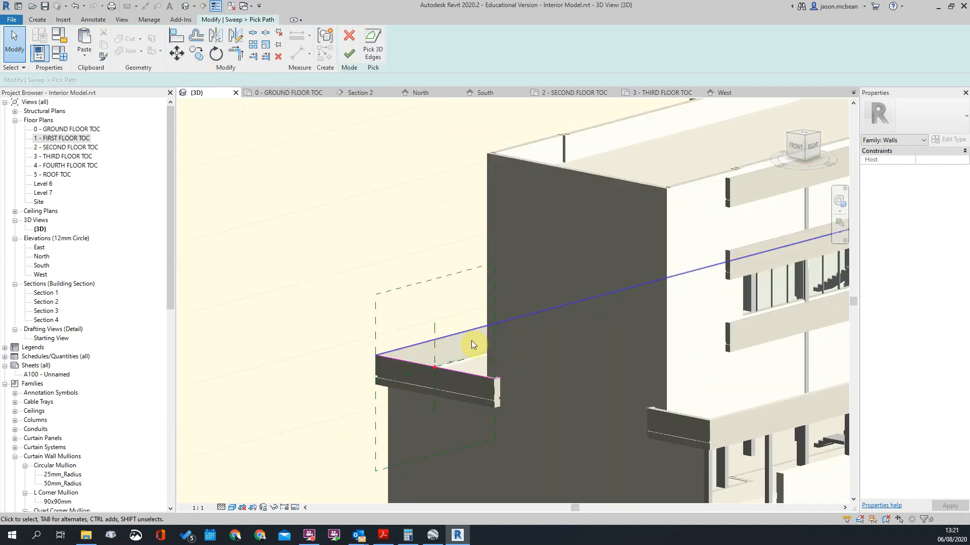
scroll(480, 344, "up", 4)
left_click(347, 60)
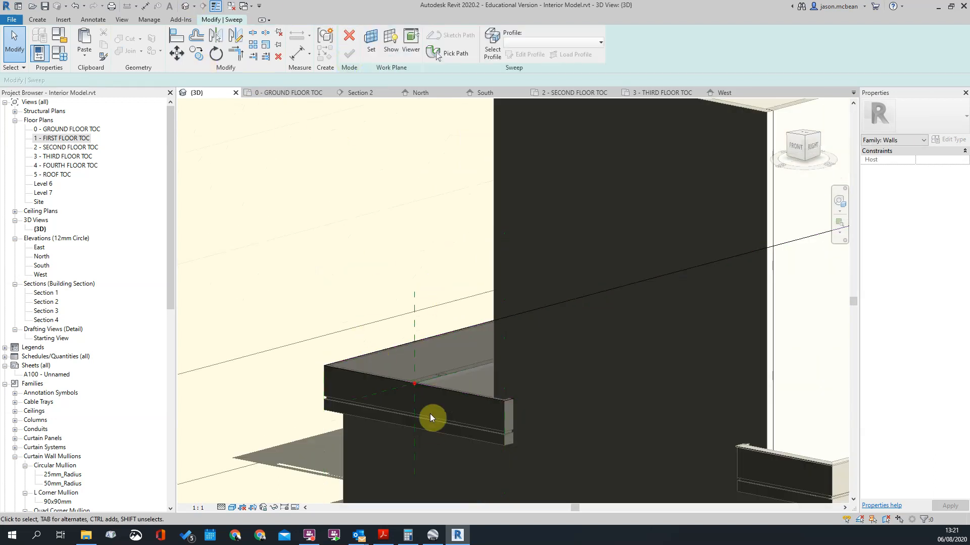
left_click(556, 43)
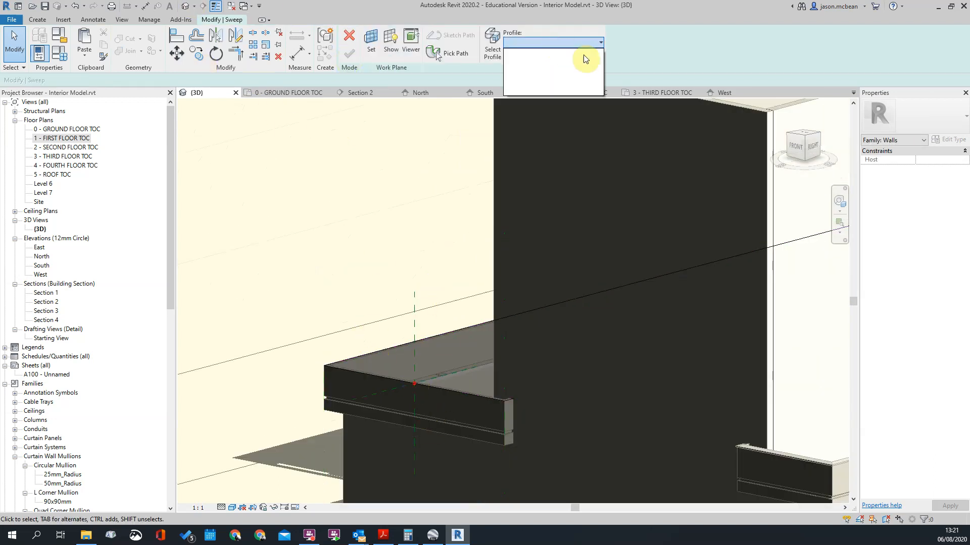
left_click(600, 44)
left_click(598, 44)
left_click(597, 44)
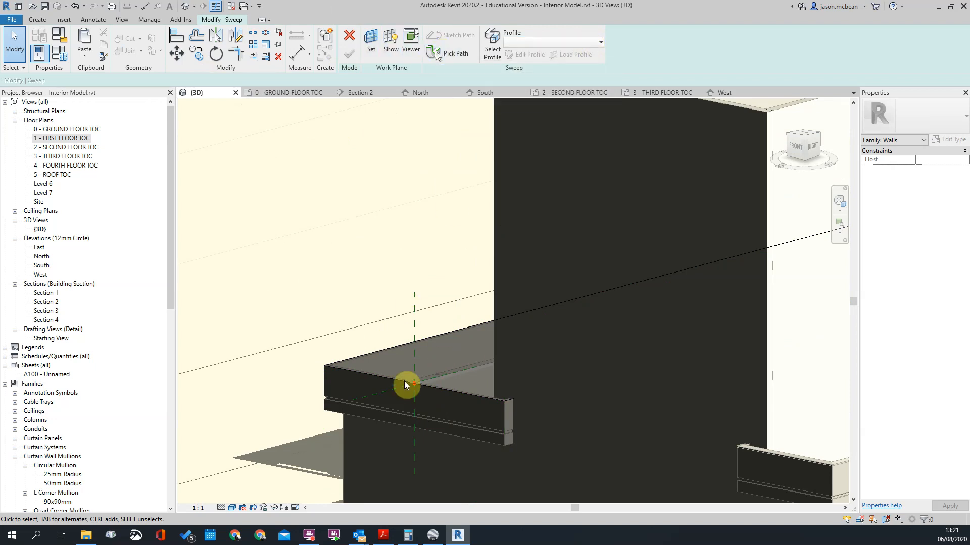
left_click(462, 58)
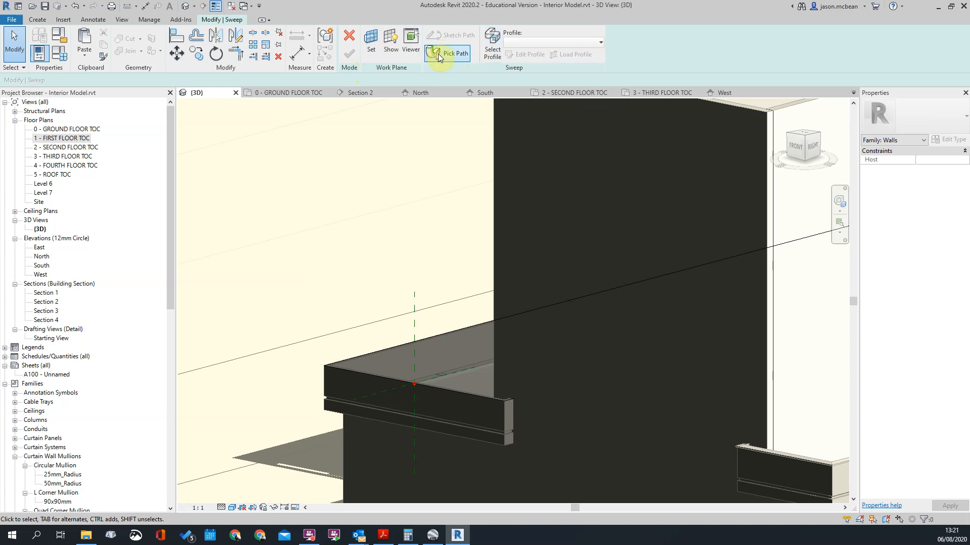
scroll(448, 202, "down", 3)
left_click(448, 302)
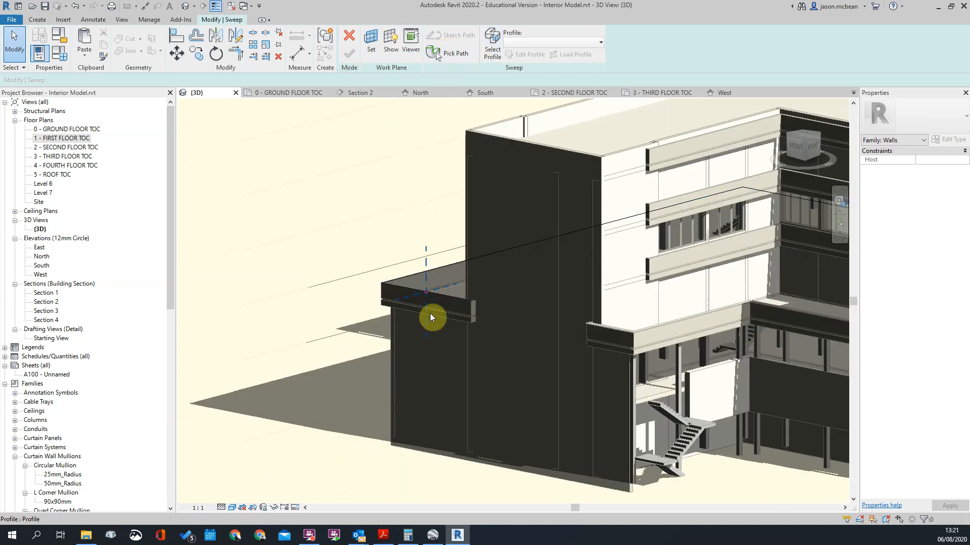
Step: Sketch a closed four-sided coping profile overhanging the band's outer face at the profile plane, and finish the profile and the sweep
left_click(496, 45)
left_click(558, 41)
left_click(564, 35)
left_click(525, 55)
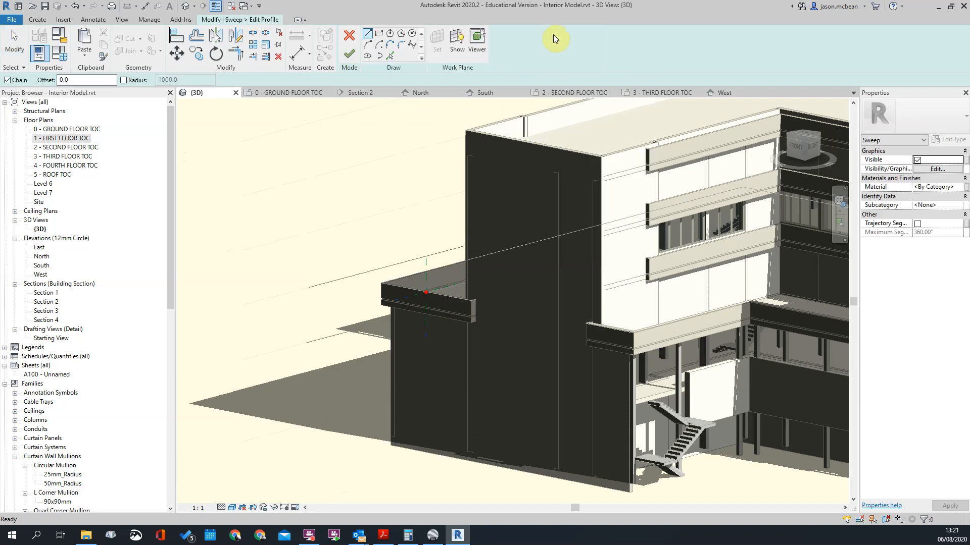
scroll(426, 295, "up", 5)
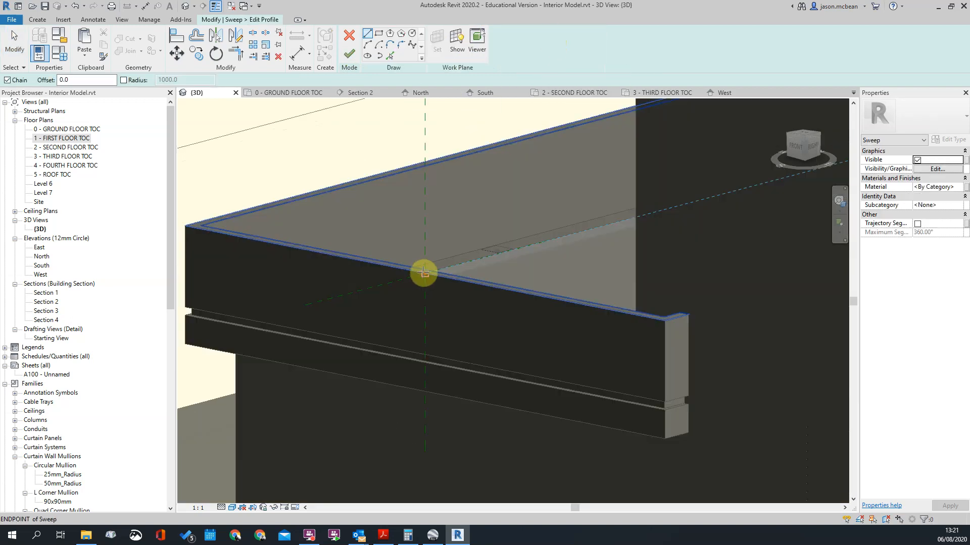
scroll(433, 268, "up", 4)
left_click(421, 289)
left_click(469, 276)
left_click(470, 259)
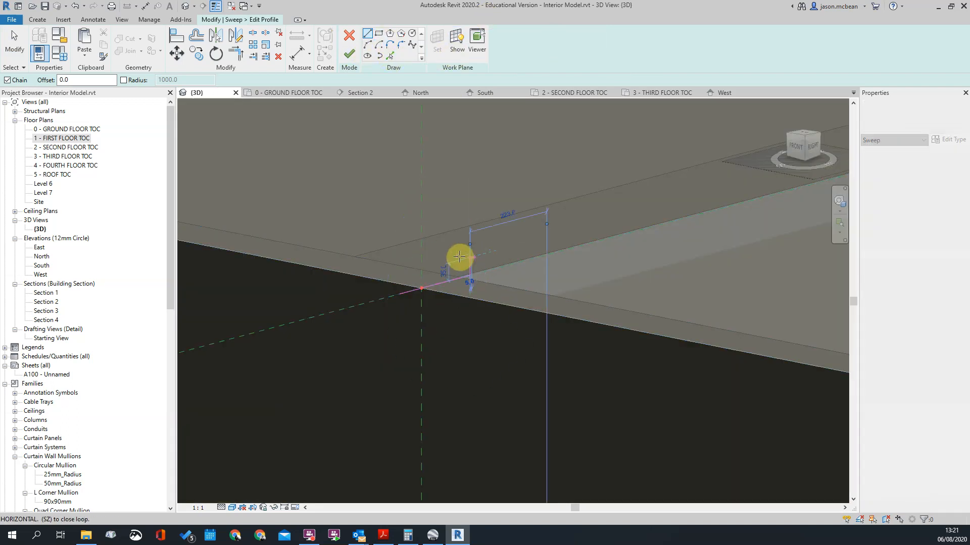
left_click(406, 273)
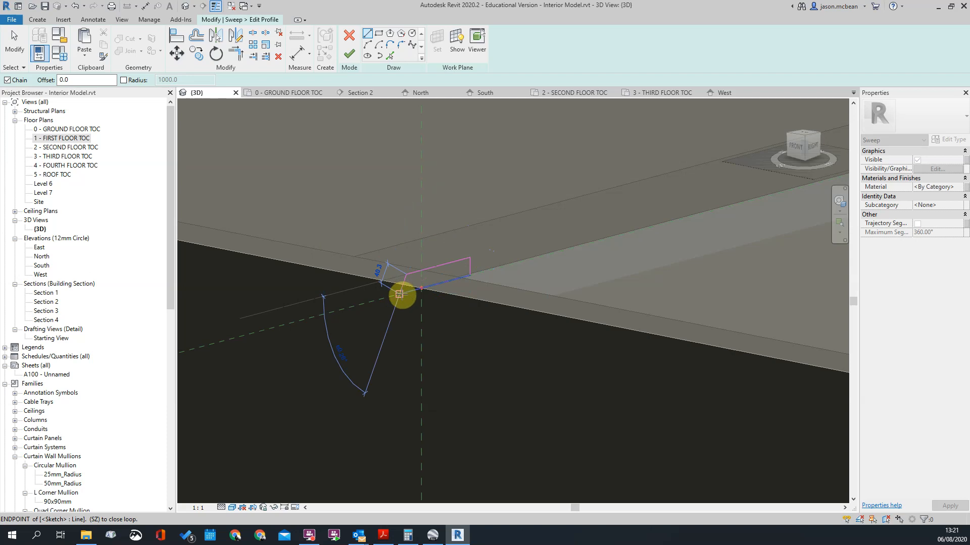
left_click(400, 294)
left_click(350, 58)
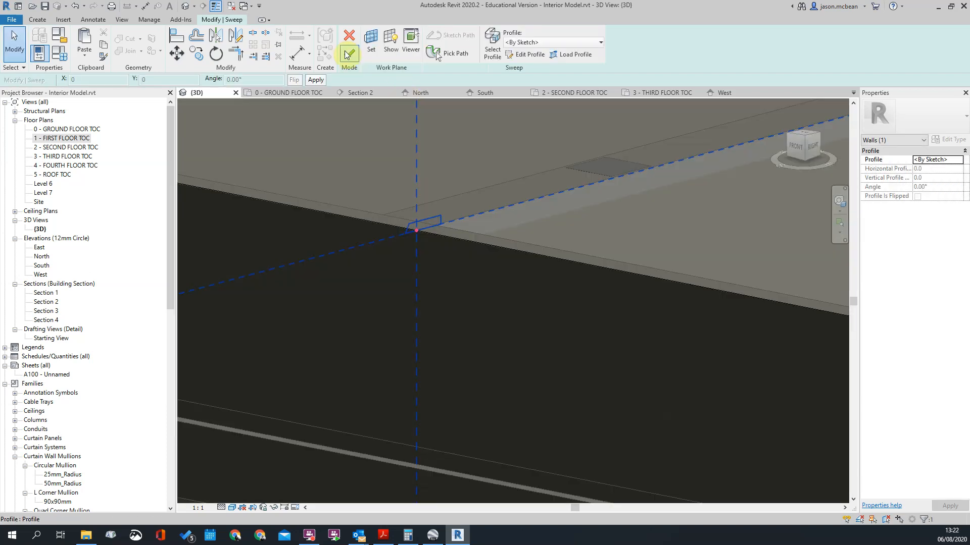
left_click(348, 53)
Step: Reopen the earlier coping sweep above the external stair for editing and select its profile
scroll(411, 284, "down", 3)
middle_click_drag(534, 305, 137, 339)
scroll(356, 341, "down", 2)
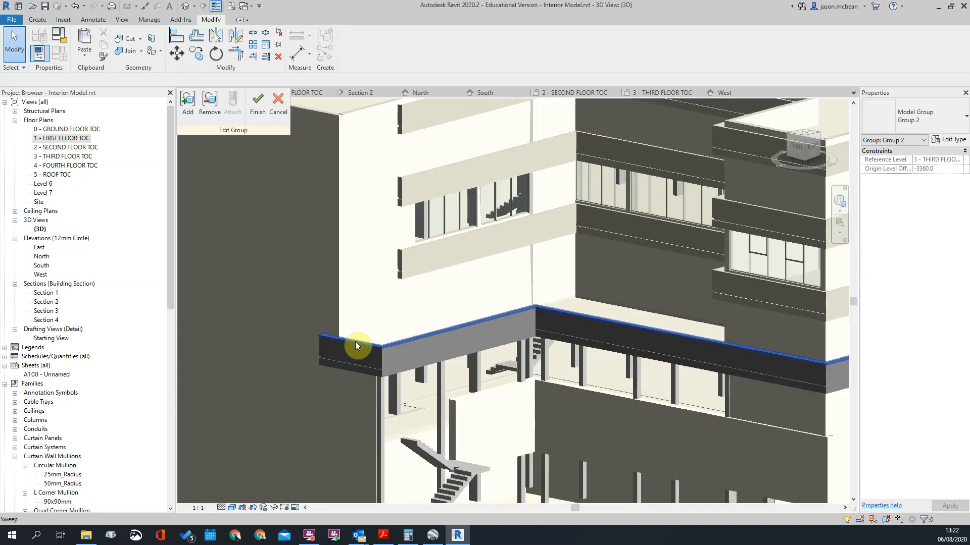
scroll(392, 350, "up", 2)
left_click(392, 349)
left_click(344, 42)
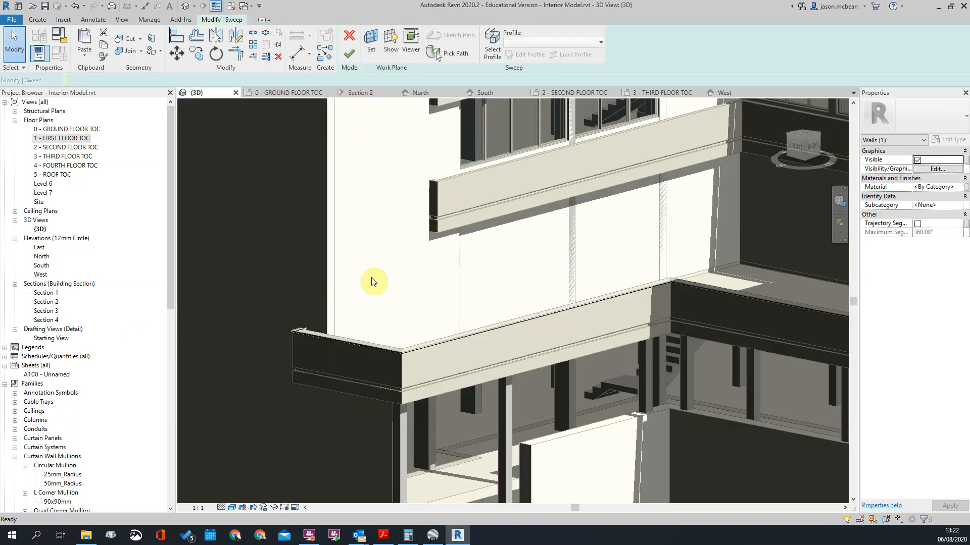
scroll(469, 219, "down", 3)
left_click(433, 56)
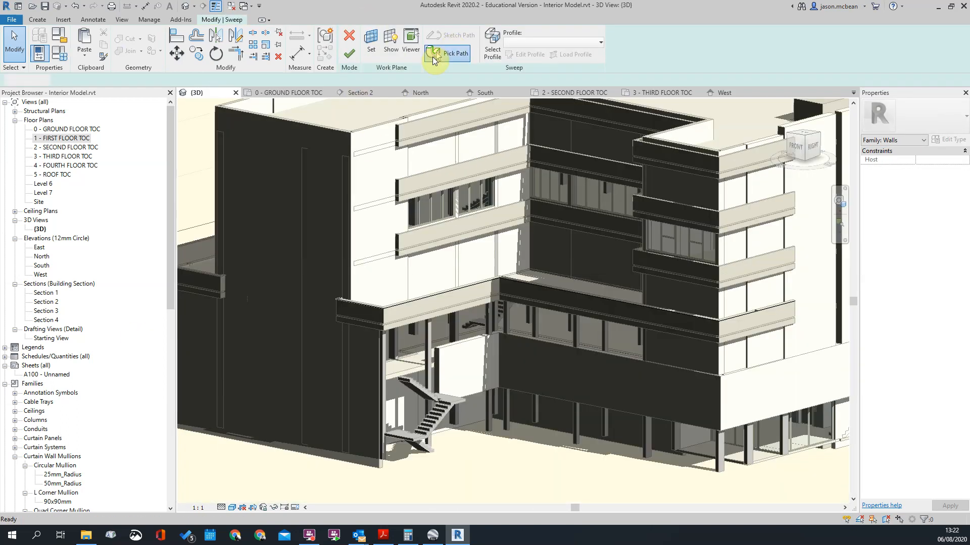
left_click(357, 37)
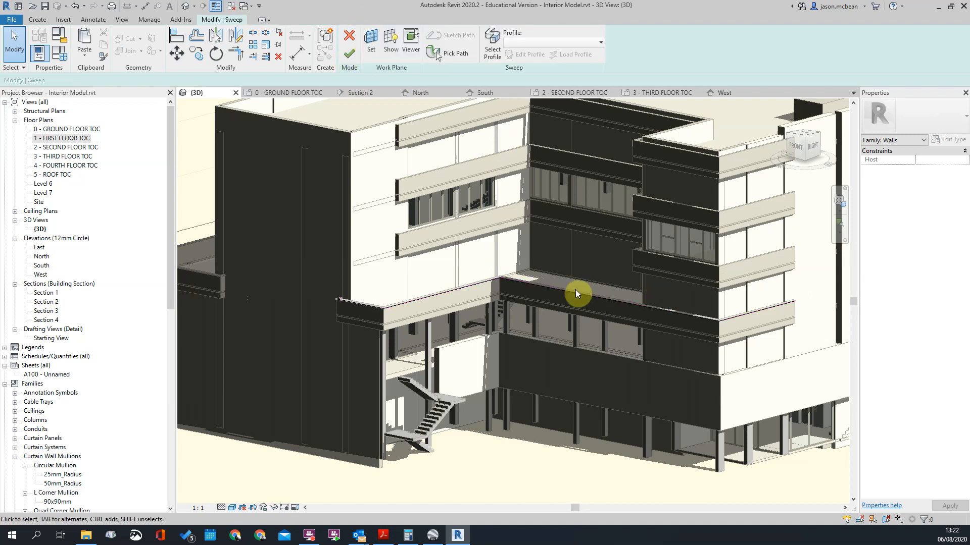
left_click(500, 40)
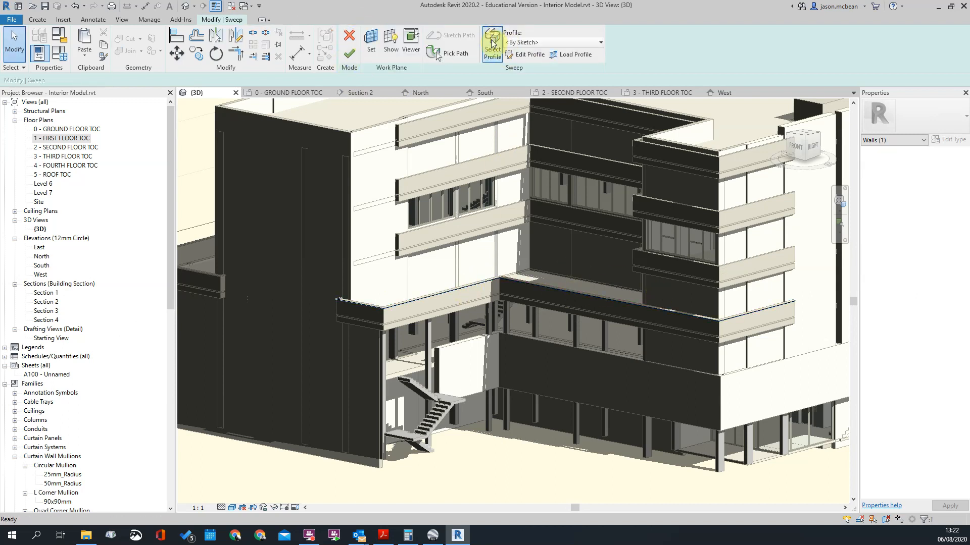
Step: Copy the earlier coping's sloped profile lines to the clipboard, and finish the profile and the sweep
scroll(791, 325, "up", 4)
left_click_drag(636, 221, 728, 319)
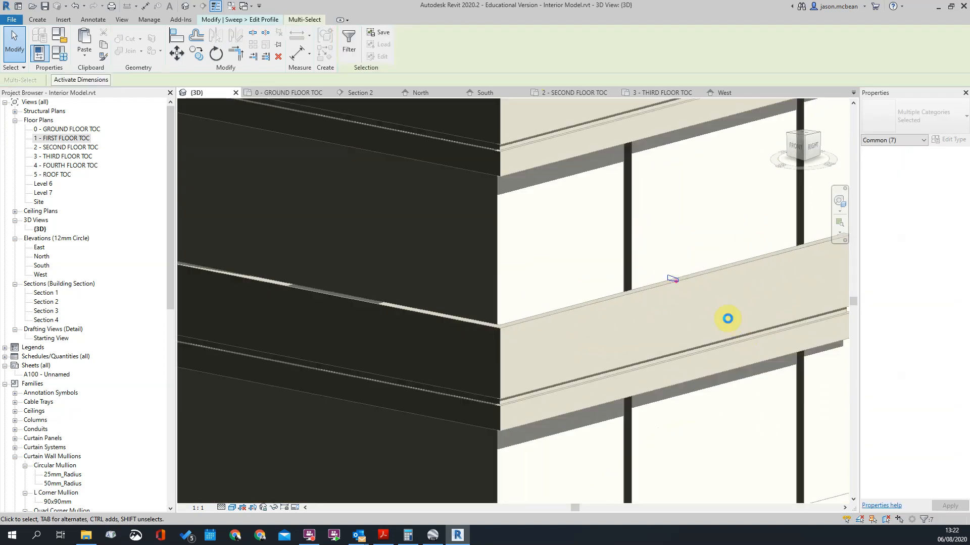
key("ctrl+c")
left_click(650, 253)
scroll(672, 277, "up", 3)
key("Tab")
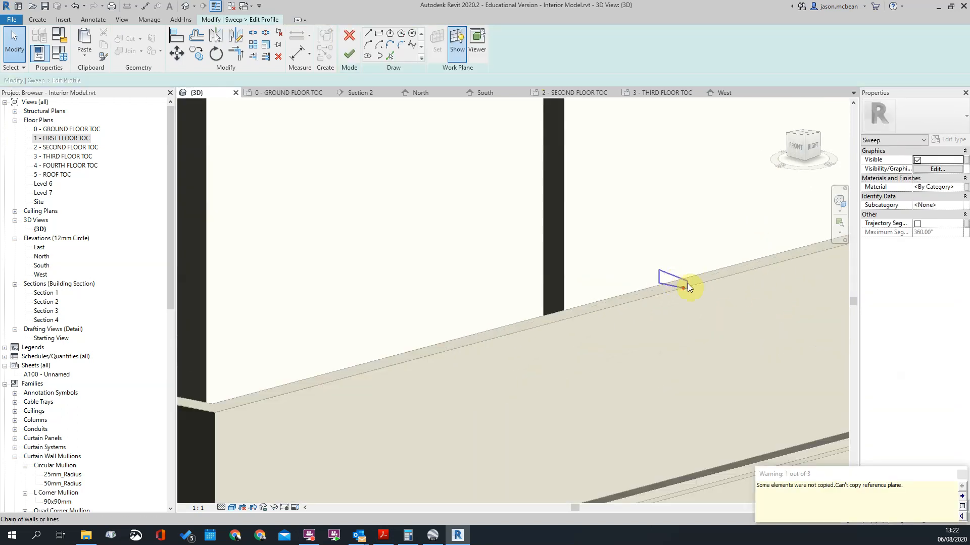
scroll(740, 280, "down", 8)
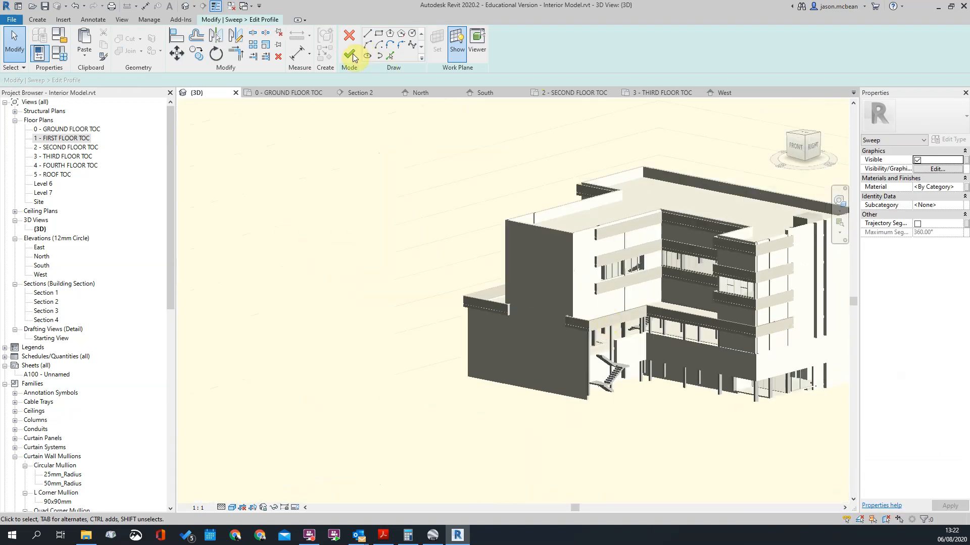
left_click(354, 53)
left_click(349, 55)
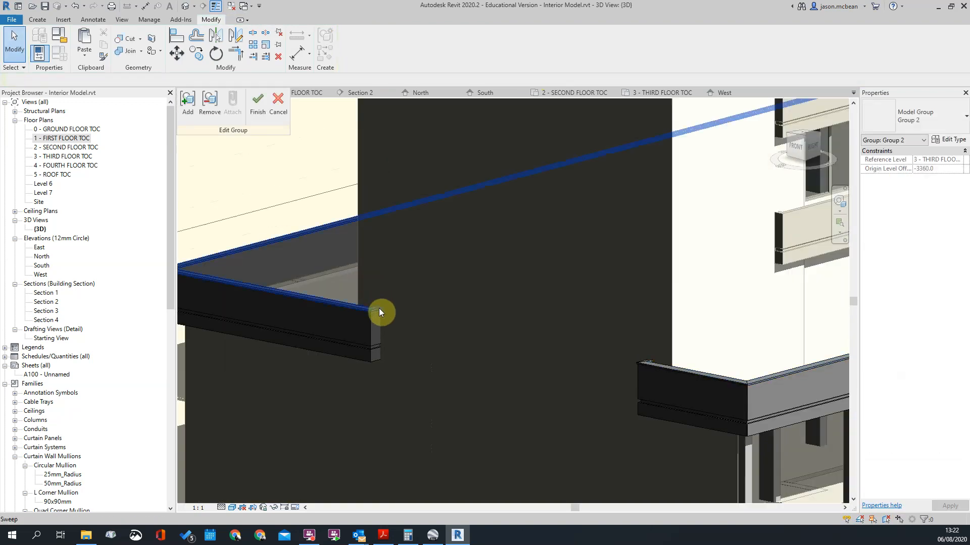
Step: Reopen the profile of the coping sweep on the lowest band beyond the dark wall, and paste the copied sloped profile lines
left_click(379, 308)
left_click(349, 47)
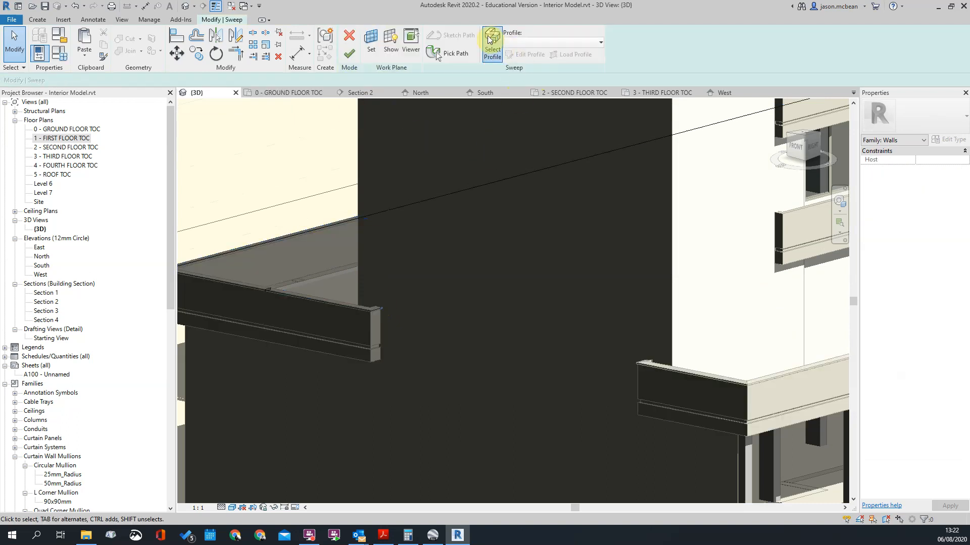
left_click(489, 40)
left_click(529, 54)
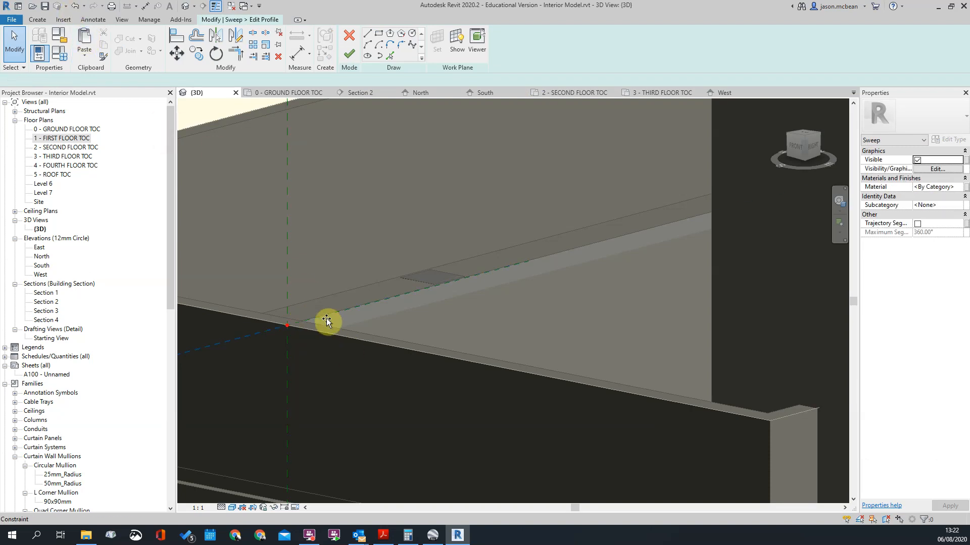
scroll(333, 287, "down", 5)
scroll(335, 279, "up", 1)
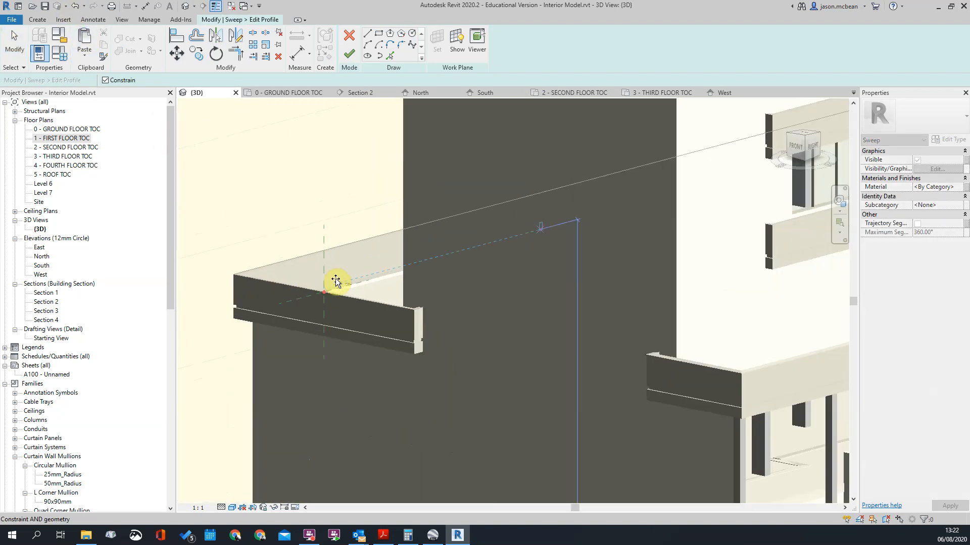
left_click(336, 279)
scroll(548, 222, "up", 6)
scroll(523, 243, "up", 3)
Step: Move the four pasted profile lines by their corner, unconstrained, onto the profile plane's origin on the band's outer top edge
left_click_drag(479, 178, 546, 313)
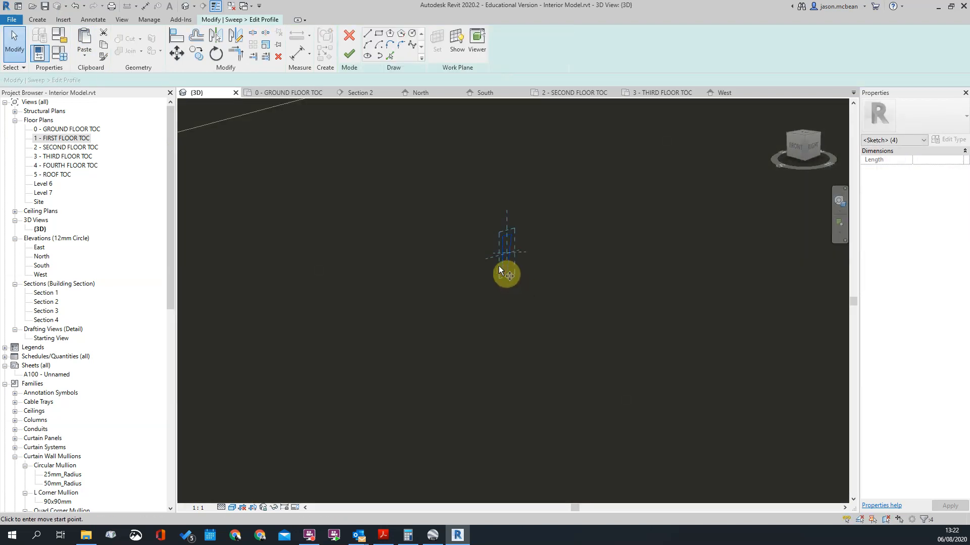
key("m")
key("v")
left_click(502, 273)
scroll(598, 244, "down", 6)
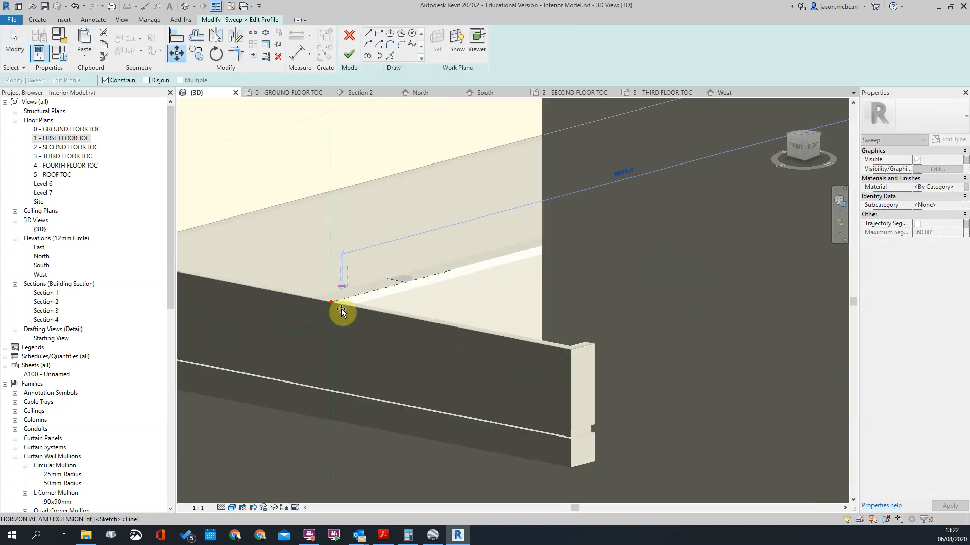
scroll(318, 305, "up", 6)
left_click(312, 304)
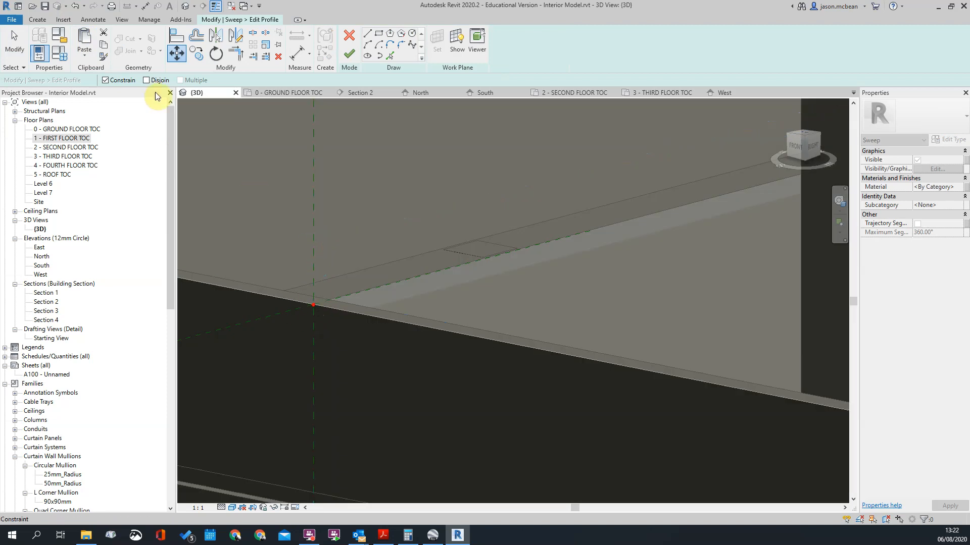
left_click(312, 305)
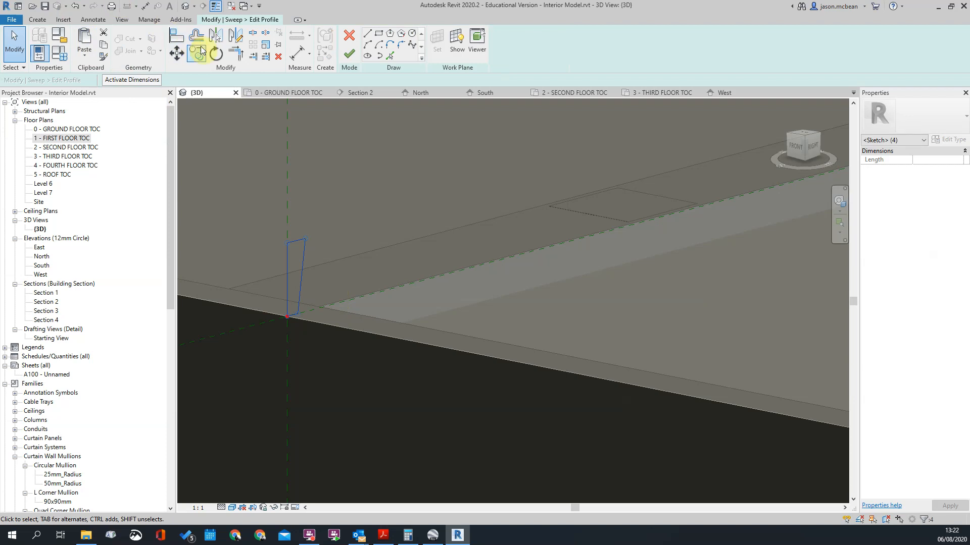
Step: Rotate the profile 90° about the profile origin so its base lies along the horizontal reference plane
left_click(216, 53)
left_click_drag(301, 278, 287, 317)
left_click(290, 317)
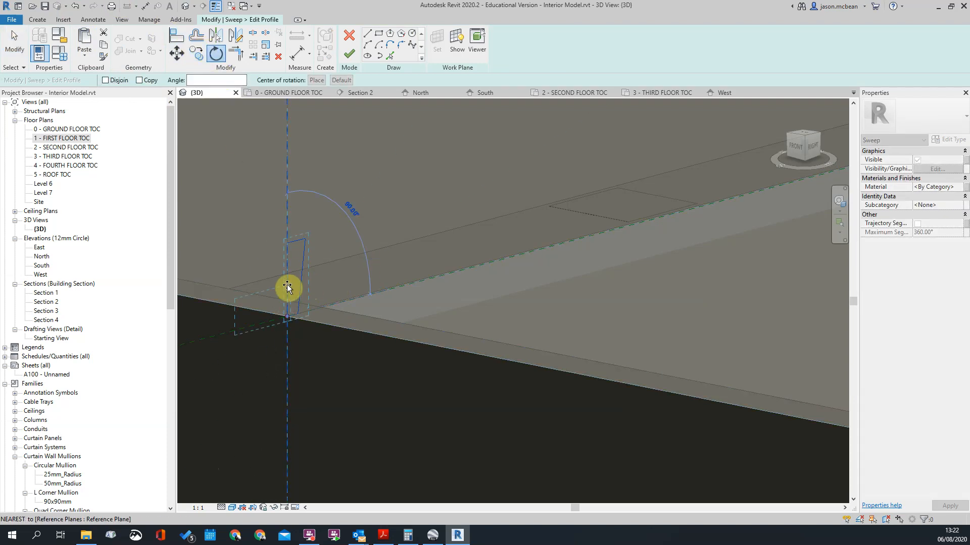
left_click(287, 198)
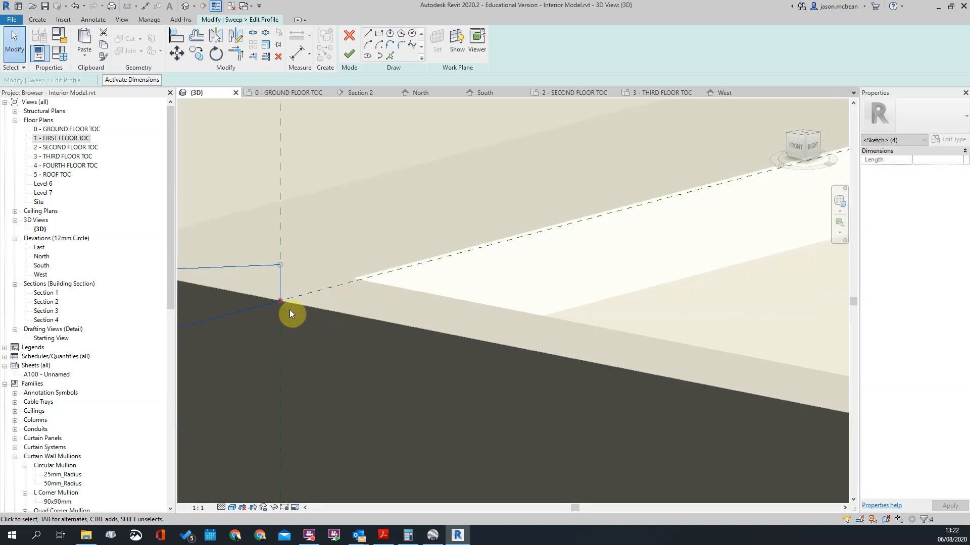
Step: Move the profile 25 mm along the horizontal reference plane towards the inside of the band
key("m")
key("v")
left_click(281, 309)
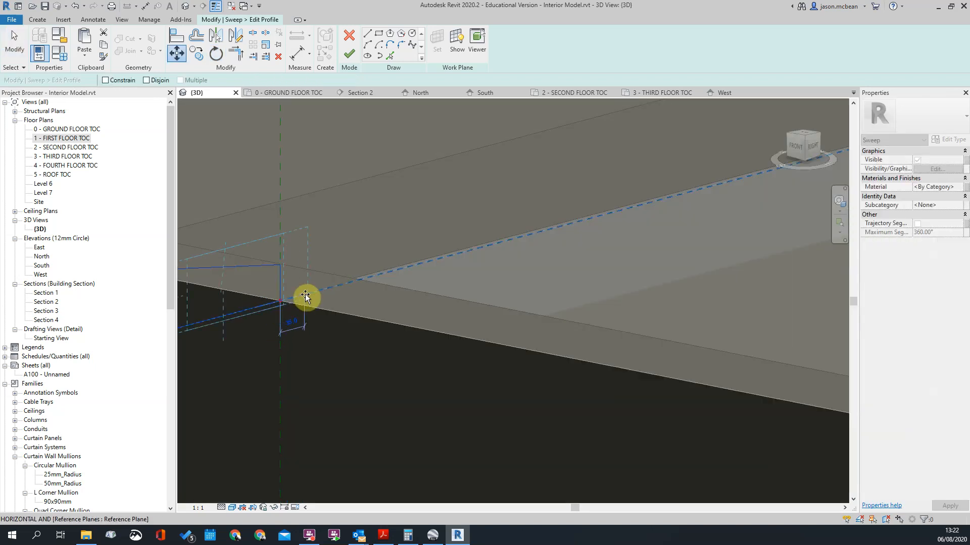
type("25")
key("Return")
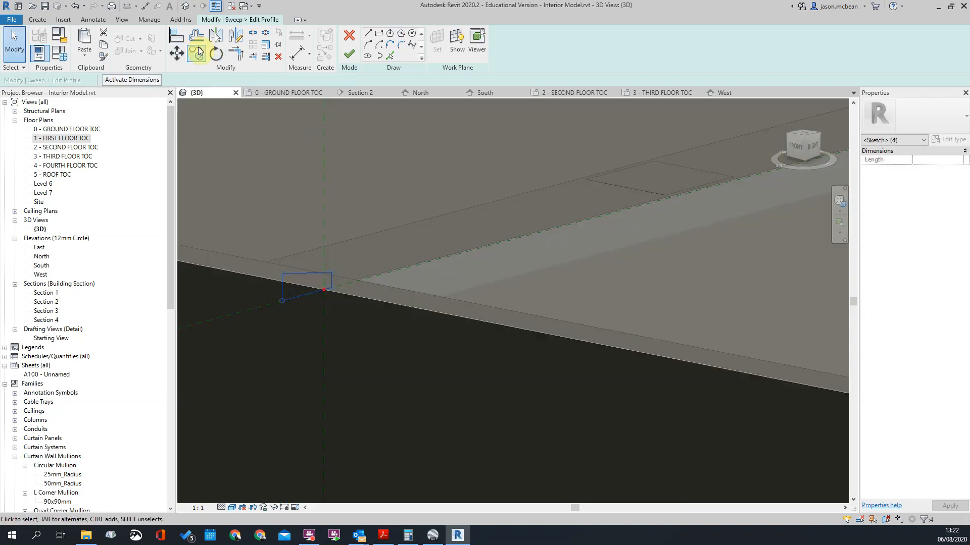
Step: Mirror the profile about the vertical reference plane without keeping the original, leaving it overhanging the band's outer face
left_click(214, 38)
left_click(104, 82)
left_click(326, 326)
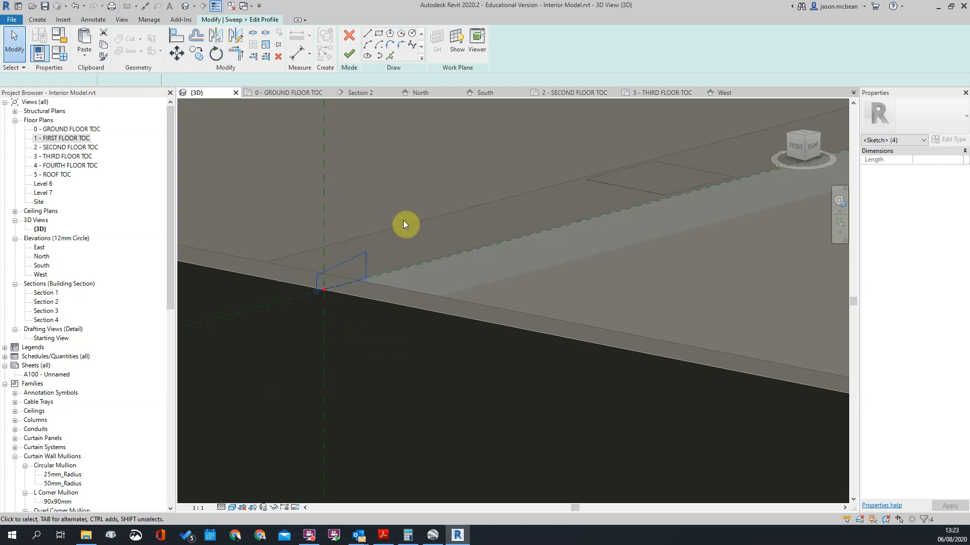
Step: Copy the mirrored profile lines to the clipboard, and finish the profile, the sweep and the group edit
left_click_drag(249, 174, 413, 334)
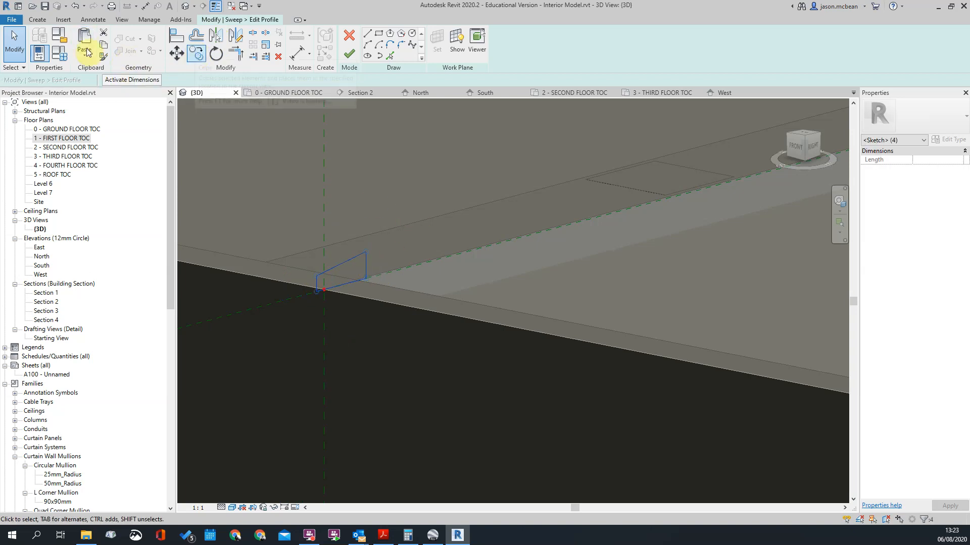
left_click(104, 46)
left_click(279, 228)
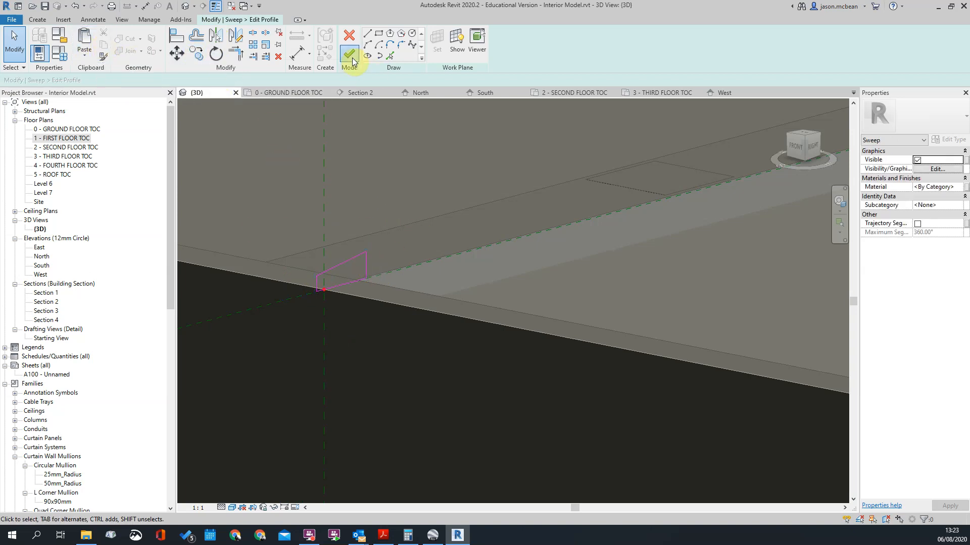
left_click(352, 59)
left_click(352, 65)
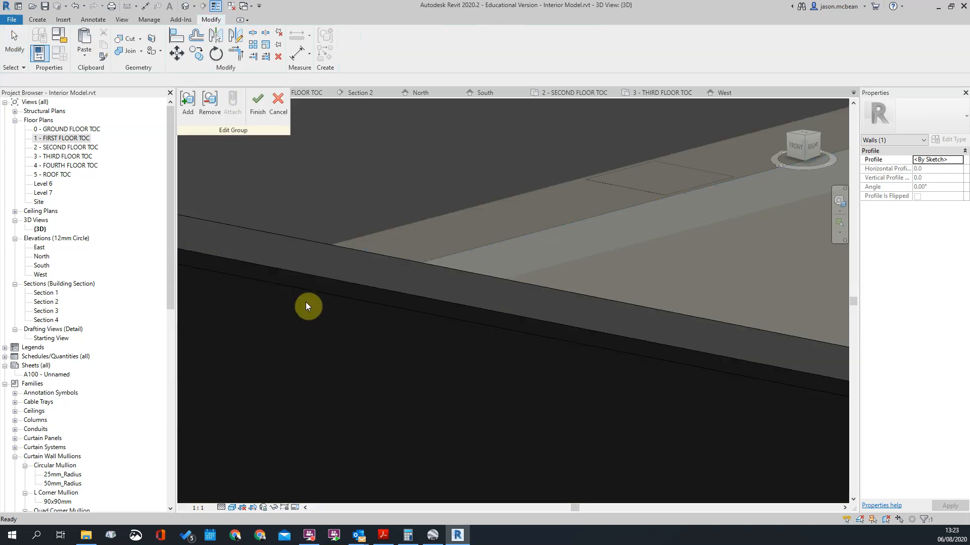
scroll(505, 366, "down", 3)
left_click(258, 103)
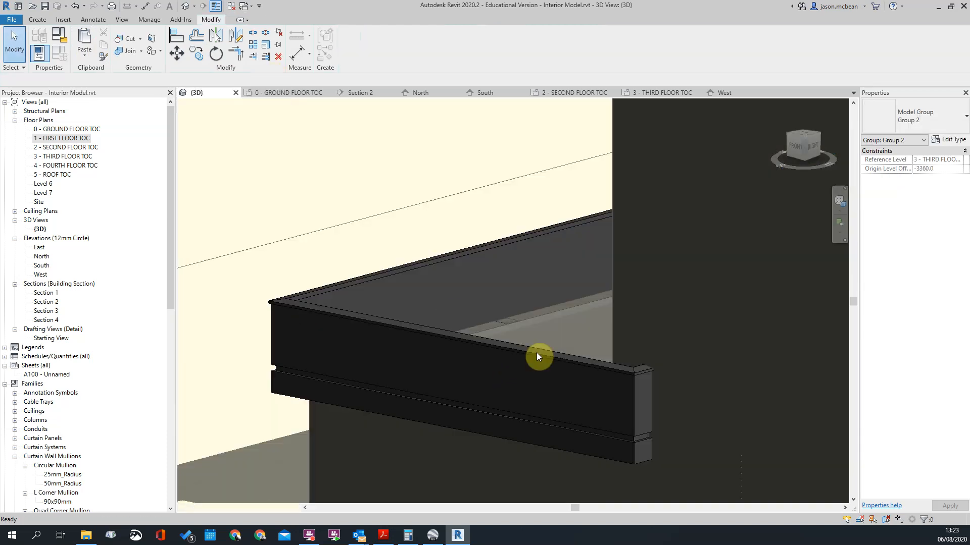
Step: Select the coping sweeps on both lowest bands, and finish the in-place model
scroll(423, 282, "down", 5)
scroll(393, 314, "up", 5)
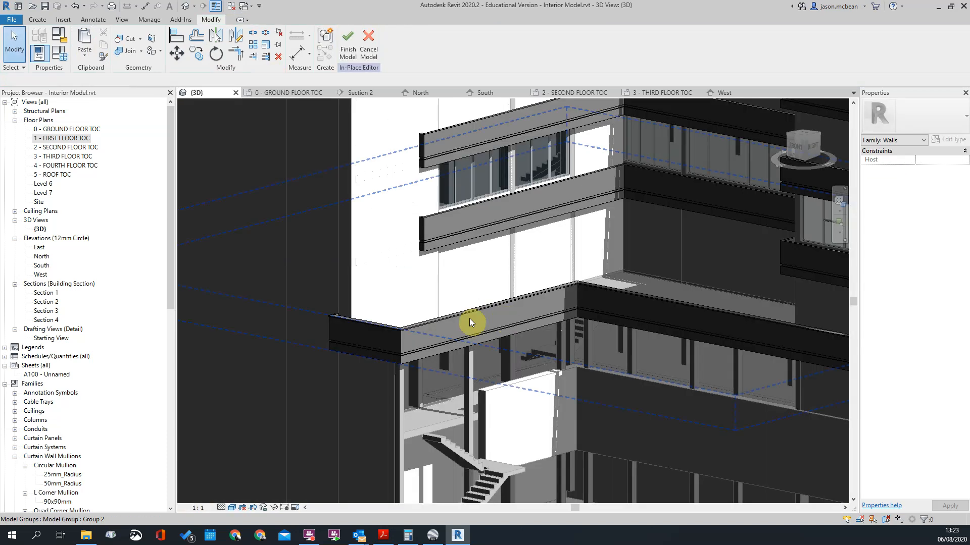
left_click(464, 314)
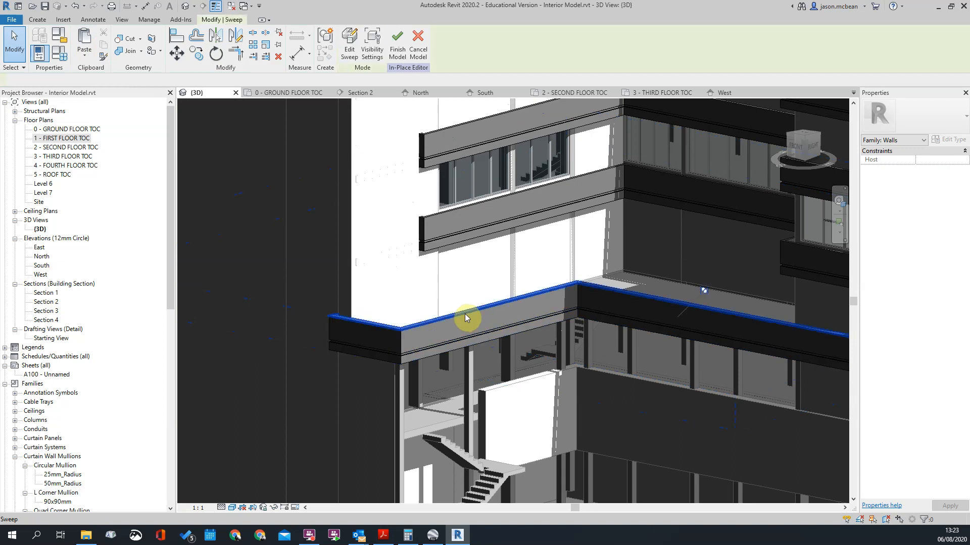
scroll(465, 314, "down", 5)
scroll(366, 305, "up", 6)
key("Tab")
left_click(367, 286, "ctrl")
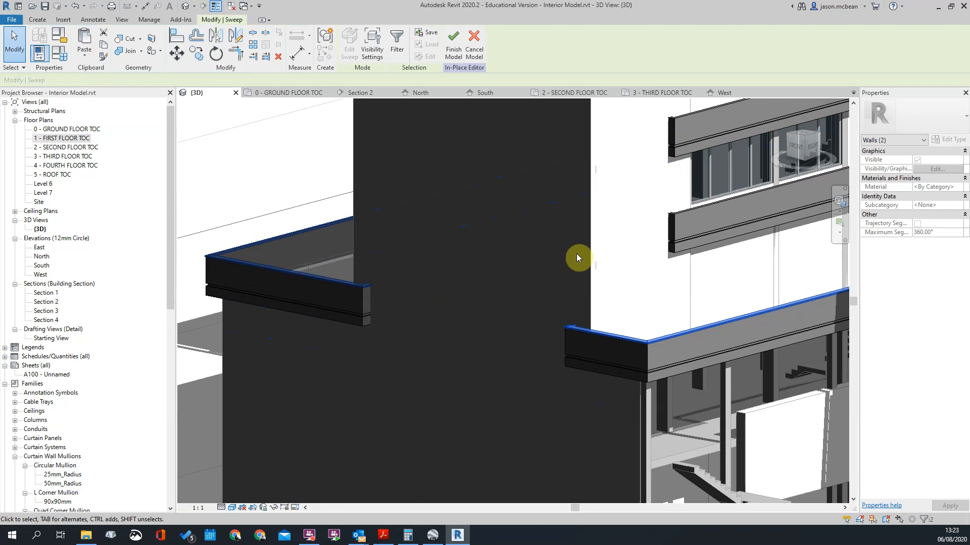
scroll(413, 256, "down", 6)
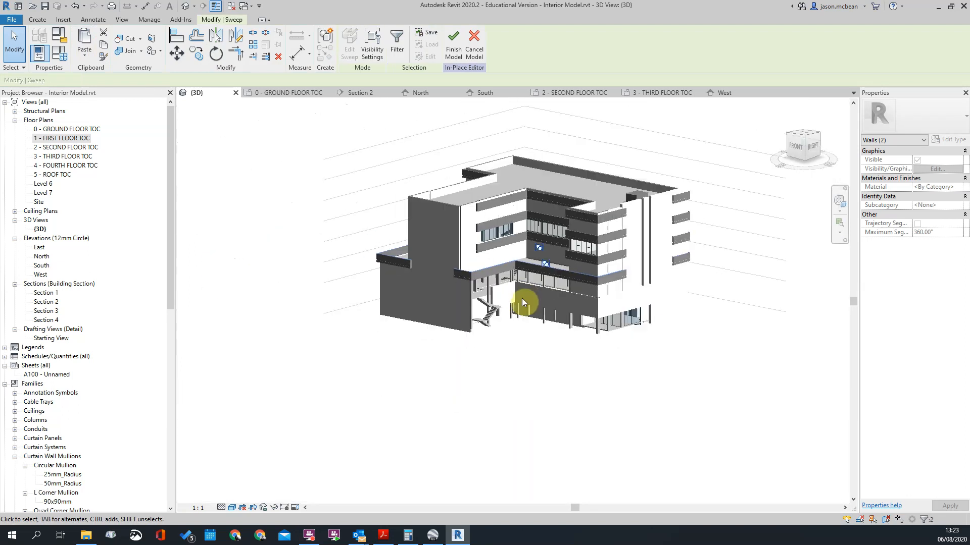
scroll(522, 293, "up", 3)
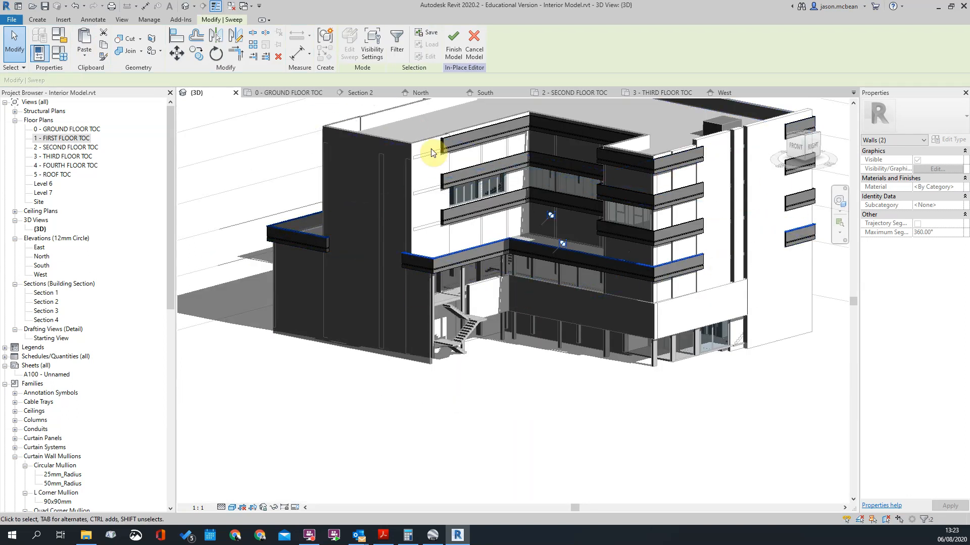
left_click(451, 46)
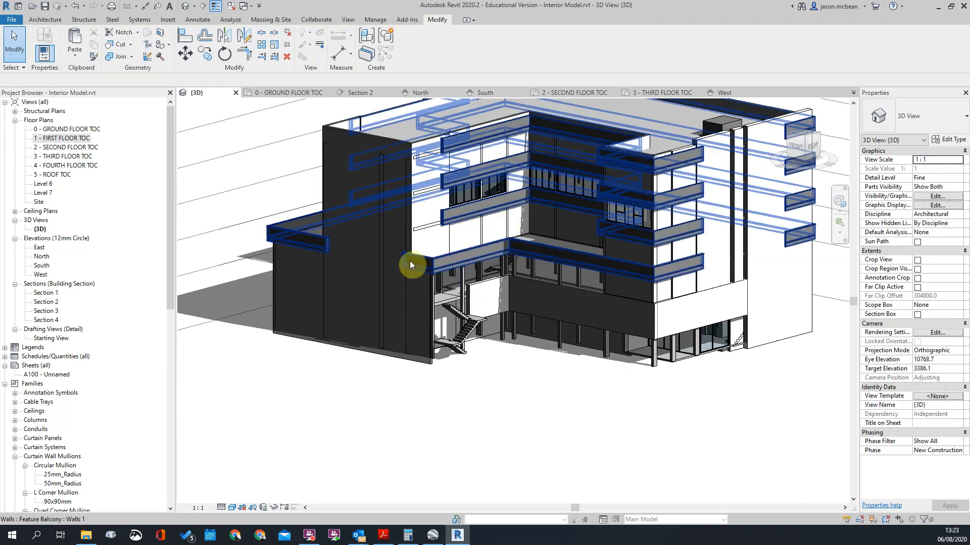
Step: Reopen the in-place facade model and edit the group containing the band just above the lowest one
scroll(408, 269, "up", 5)
left_click(454, 264)
key("Escape")
scroll(450, 262, "down", 5)
scroll(707, 220, "up", 1)
scroll(607, 245, "up", 4)
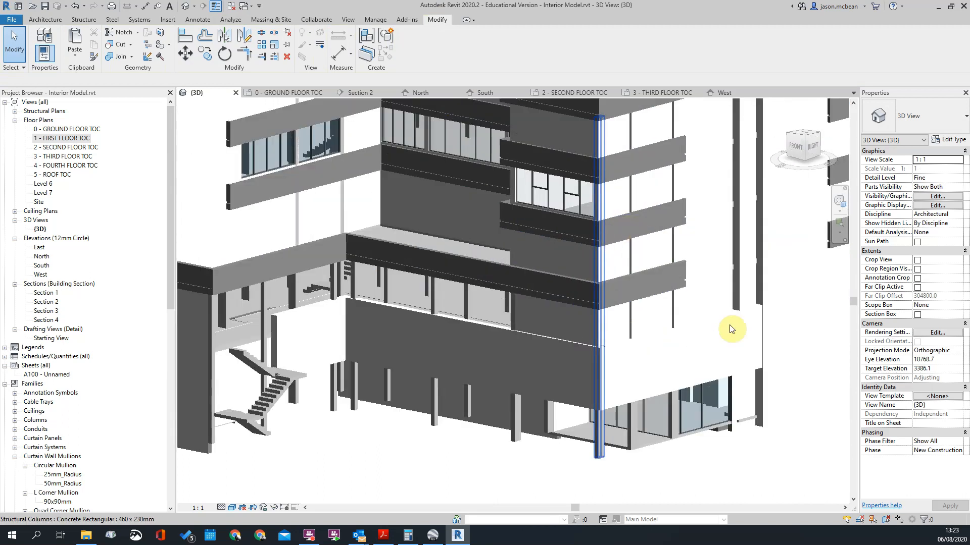
scroll(638, 234, "up", 5)
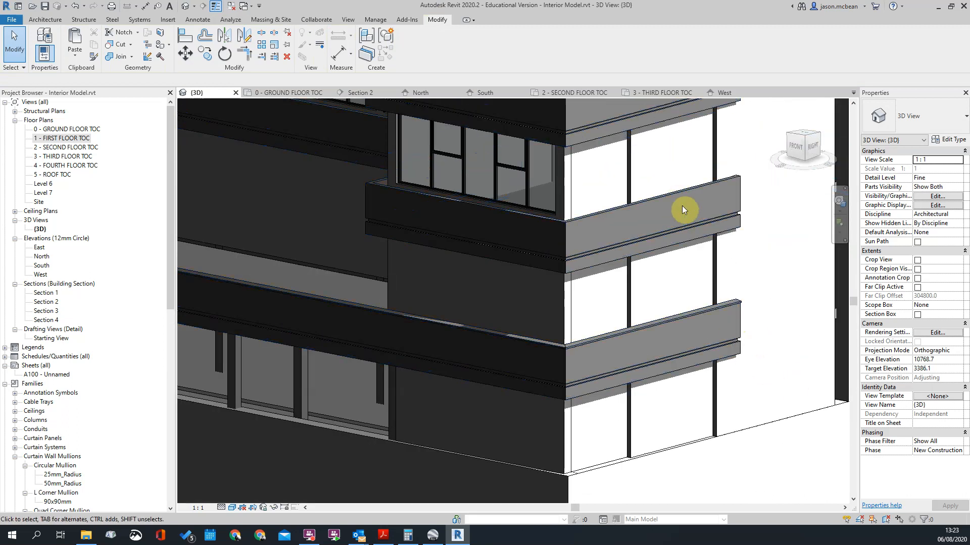
left_click(683, 209)
double_click(629, 209)
left_click(625, 211)
left_click(348, 45)
Step: Paste the clipboard contents into the group, aligned to the same place
left_click(85, 55)
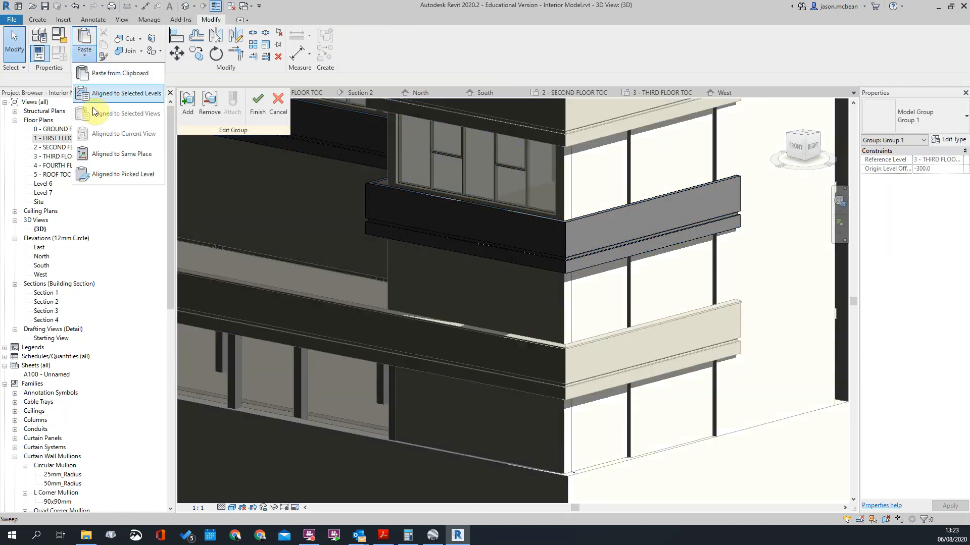
left_click(110, 159)
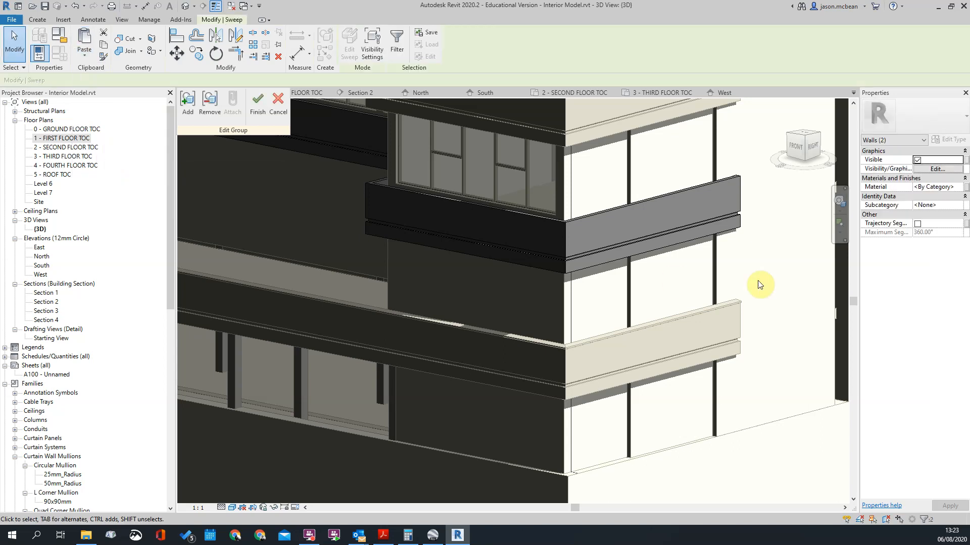
scroll(735, 157, "up", 2)
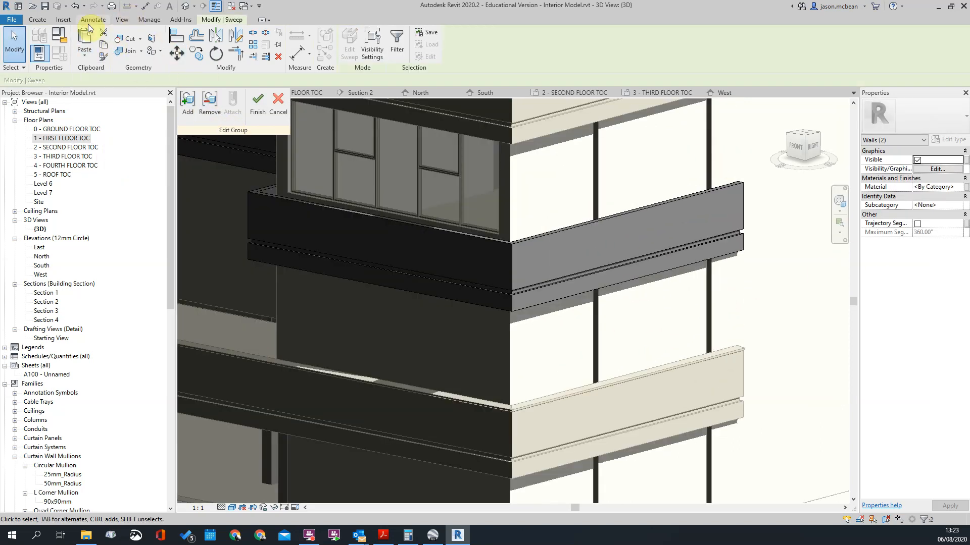
Step: Start a sweep and pick the second-lowest band's outer top edges on both sides of the front corner as its path
left_click(89, 21)
left_click(33, 21)
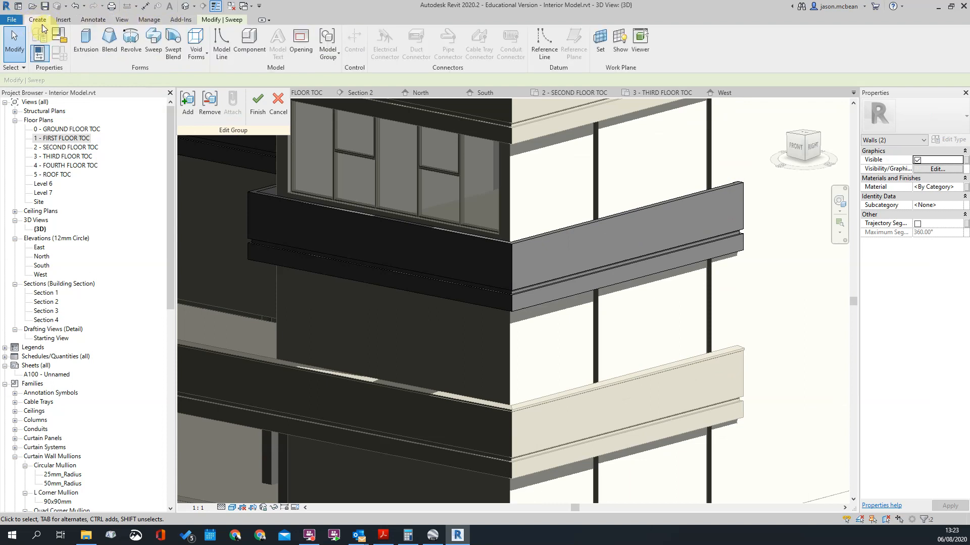
left_click(154, 39)
scroll(495, 230, "up", 3)
left_click(447, 53)
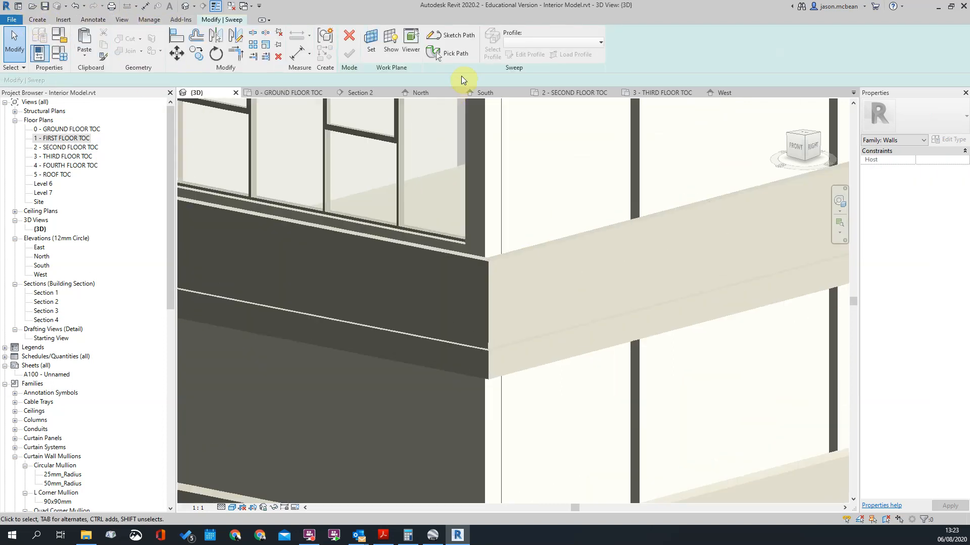
left_click(519, 253)
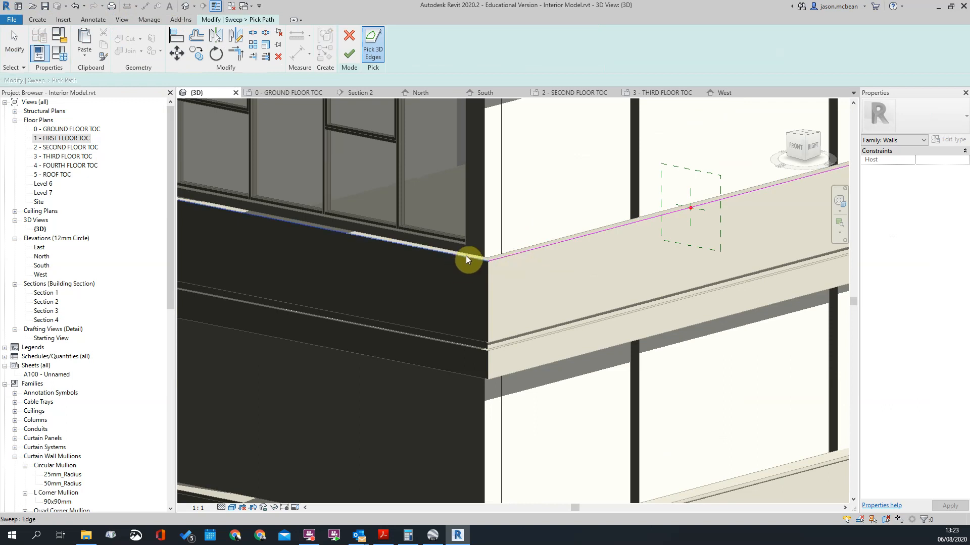
left_click(466, 255)
Step: Extend the sweep path around the short return edge and along the band's top edge on the recessed facade
scroll(712, 343, "down", 5)
scroll(565, 302, "up", 5)
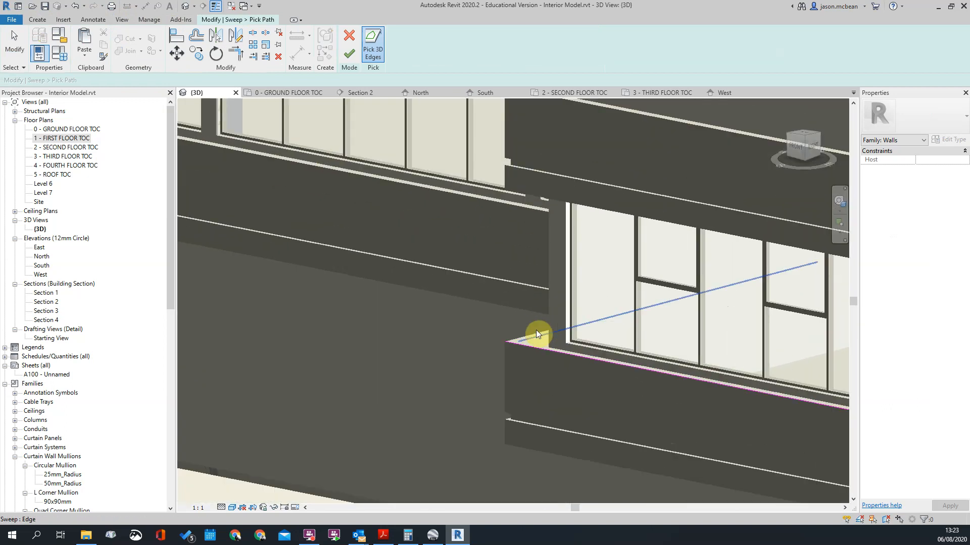
scroll(537, 334, "down", 4)
middle_click_drag(439, 358, 563, 355, "shift")
scroll(475, 198, "down", 1)
middle_click_drag(475, 199, 538, 321)
scroll(478, 262, "up", 3)
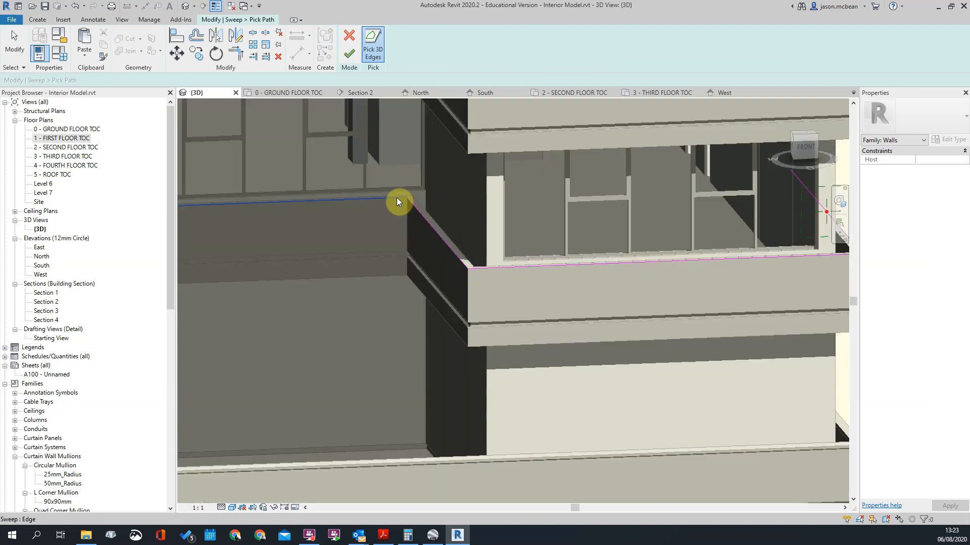
scroll(583, 259, "down", 8)
scroll(465, 311, "up", 6)
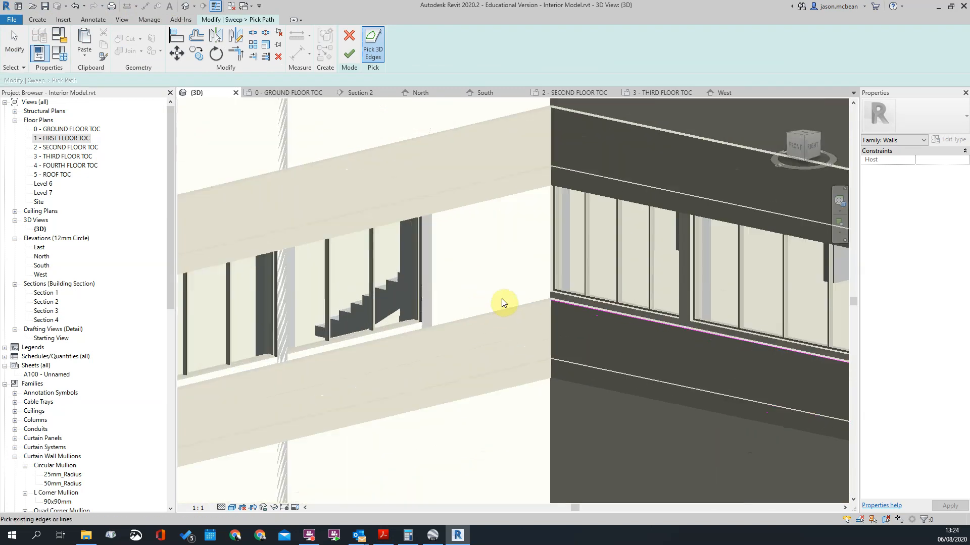
Step: Add the band's outer top edge on the stair-side wing to the sweep path, reaching the band's open end
left_click(508, 317)
scroll(323, 353, "down", 3)
scroll(377, 363, "up", 5)
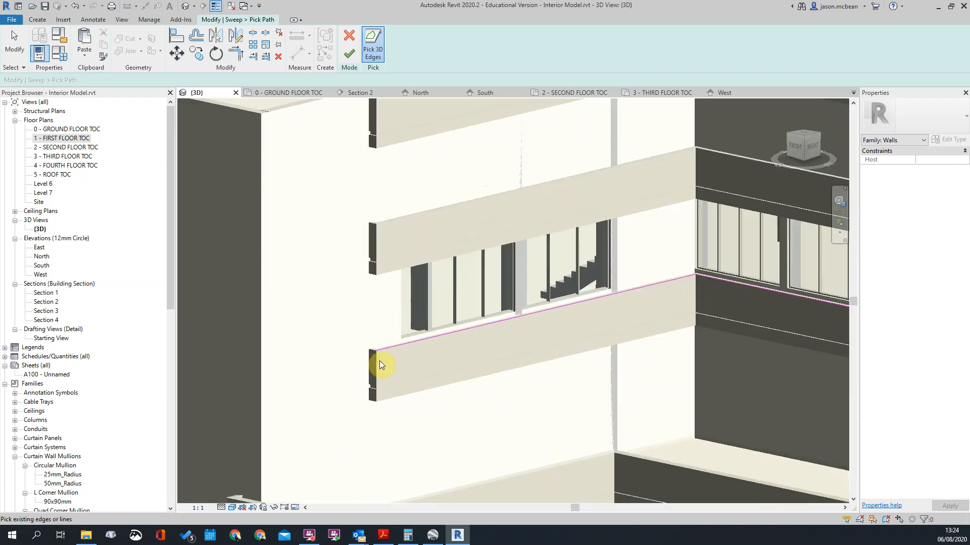
scroll(456, 363, "down", 4)
scroll(335, 315, "down", 5)
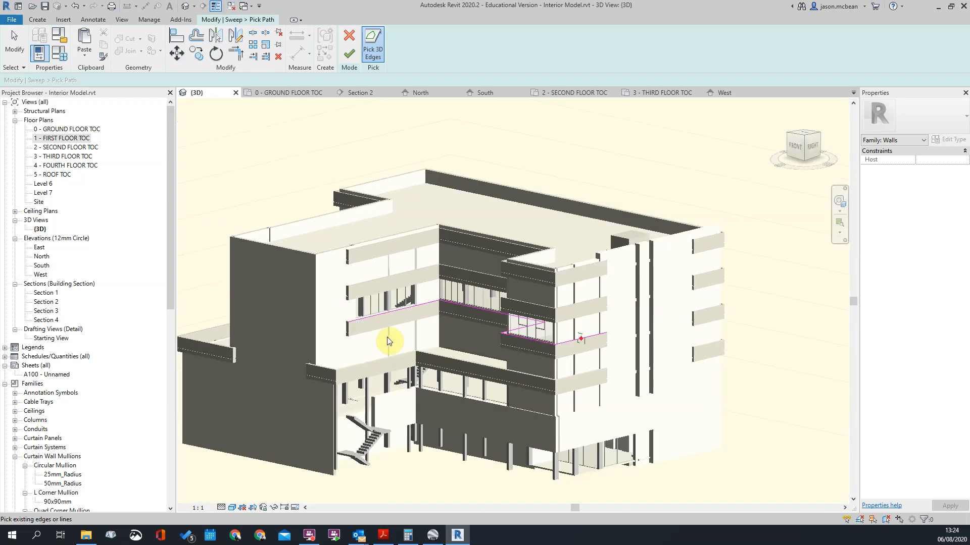
Step: Finish the sweep path along the second-lowest band and open the sweep's profile sketch for editing
middle_click_drag(608, 361, 484, 281, "shift")
scroll(484, 281, "down", 2)
left_click(349, 54)
scroll(478, 314, "up", 6)
left_click(519, 56)
left_click(84, 54)
scroll(467, 298, "up", 4)
scroll(328, 252, "down", 2)
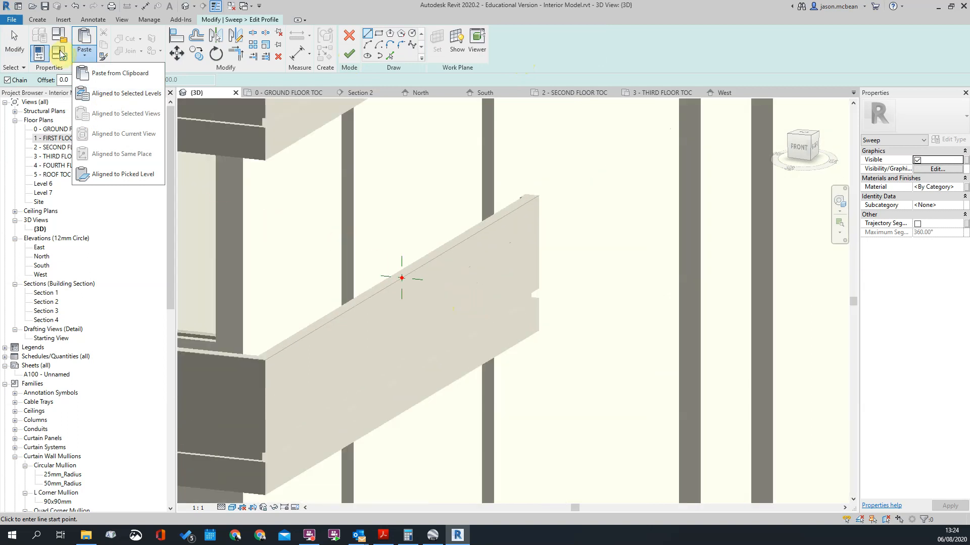
key("ctrl+v")
key("Escape")
Step: Sketch a coping profile from the path's reference point with a flat base, vertical sides and sloped top, overhanging the band's outer face
scroll(490, 251, "down", 5)
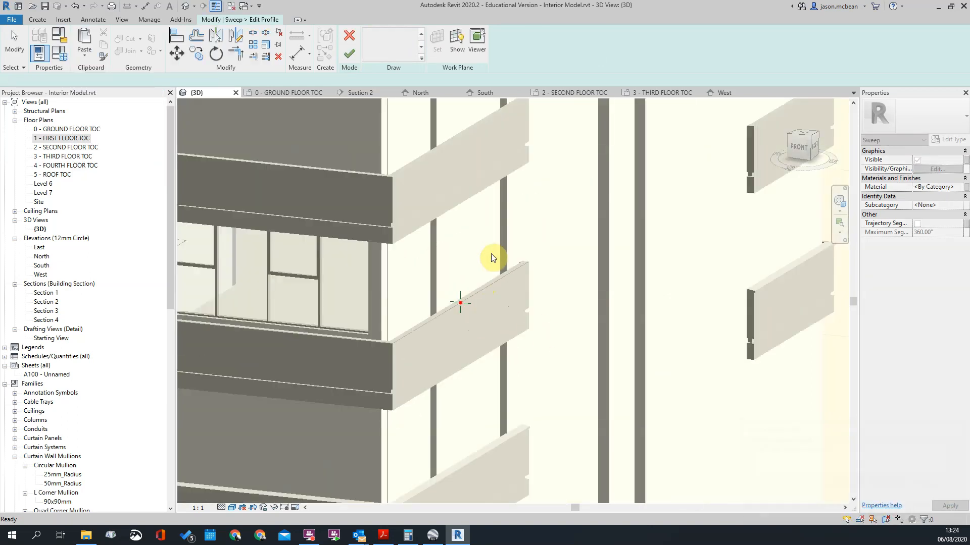
scroll(480, 283, "up", 2)
scroll(495, 286, "down", 3)
scroll(485, 283, "up", 5)
scroll(488, 273, "down", 4)
scroll(507, 324, "up", 3)
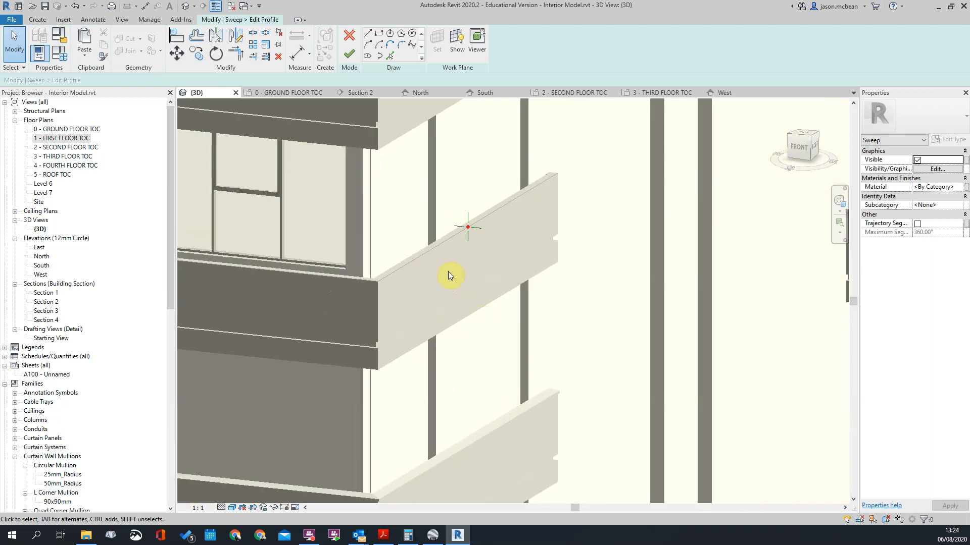
scroll(612, 405, "down", 4)
middle_click_drag(614, 406, 544, 320, "shift")
scroll(543, 320, "down", 3)
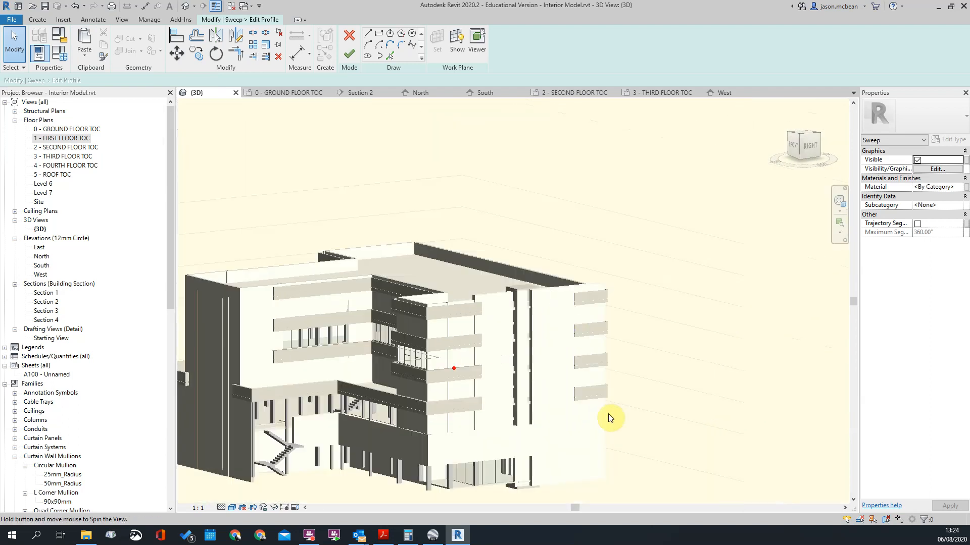
middle_click_drag(609, 418, 562, 328, "shift")
scroll(562, 329, "up", 5)
scroll(562, 327, "down", 3)
middle_click_drag(483, 273, 683, 265, "shift")
scroll(507, 256, "up", 6)
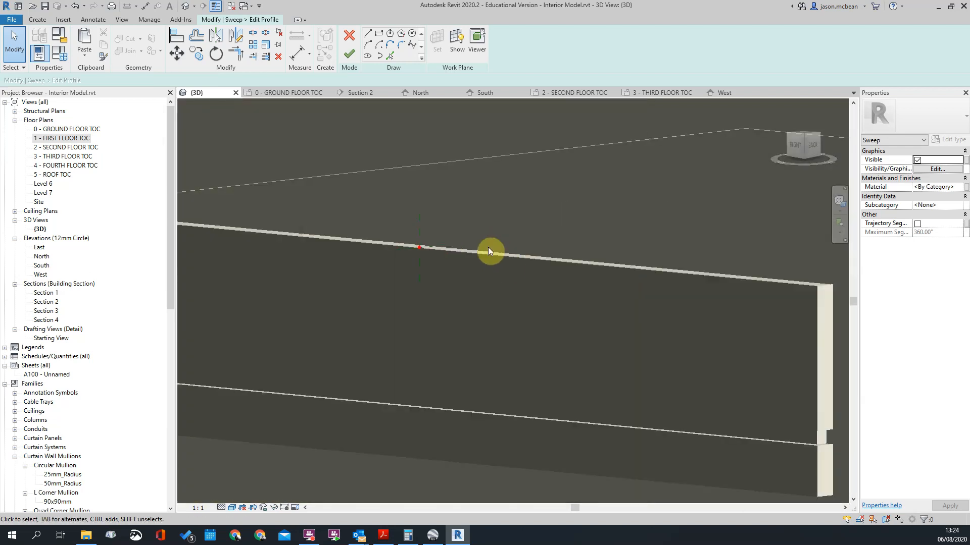
left_click(367, 34)
scroll(390, 230, "up", 4)
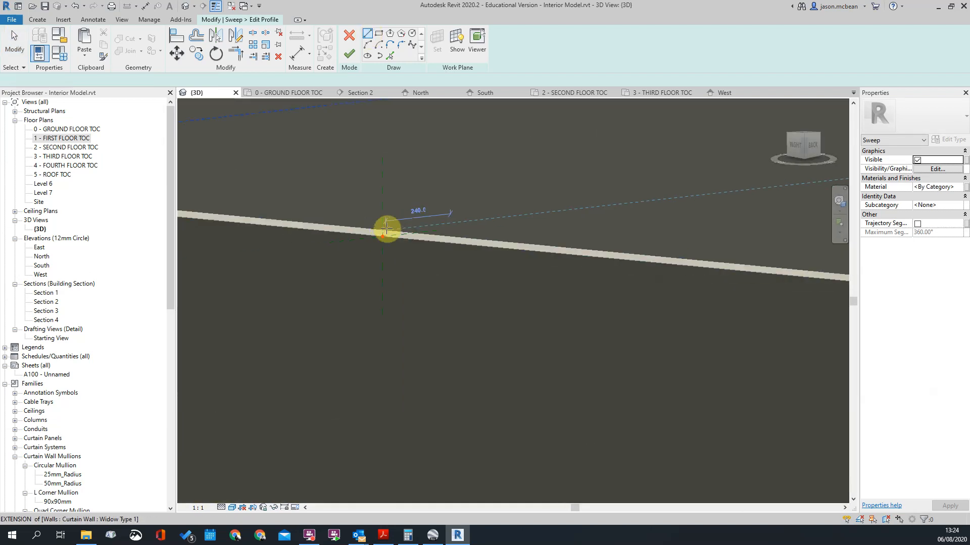
left_click(400, 237)
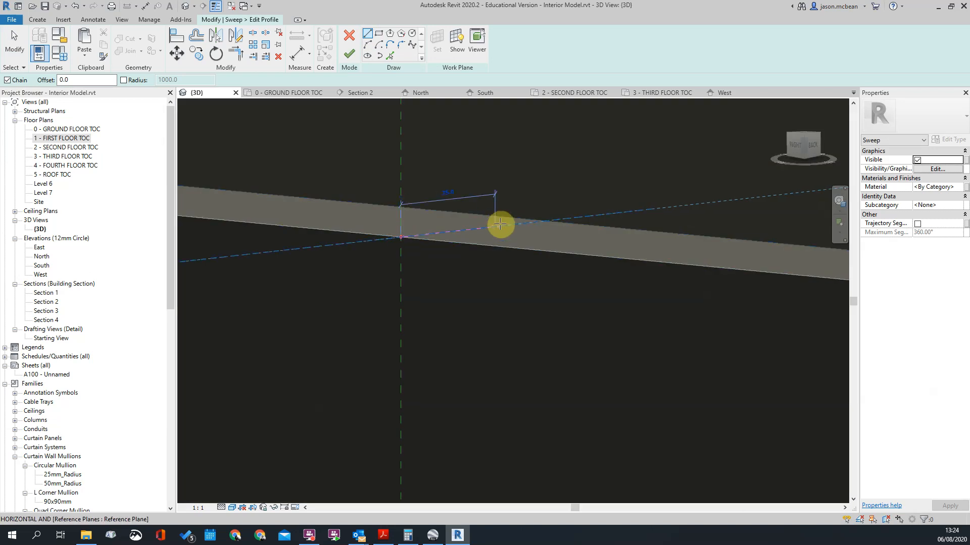
left_click(569, 219)
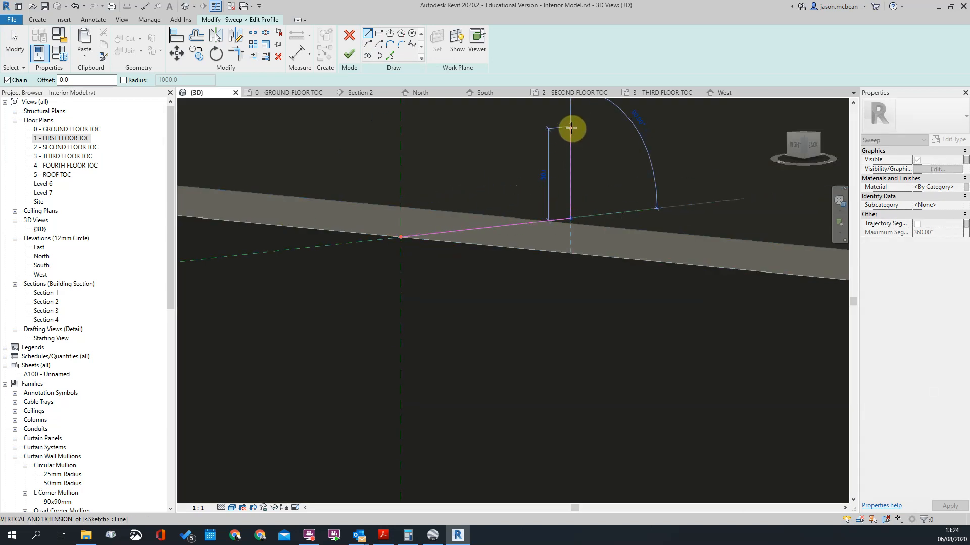
left_click(571, 127)
left_click(351, 173)
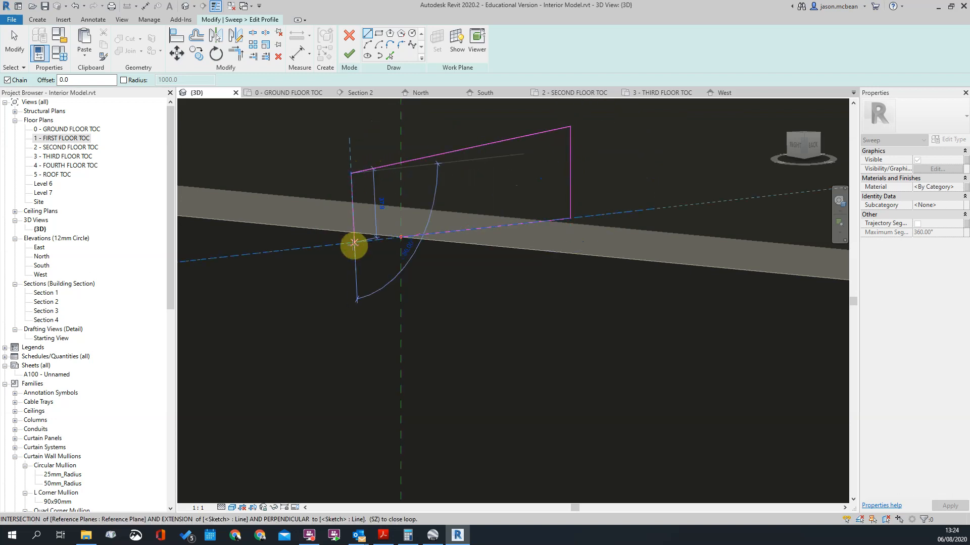
left_click(351, 245)
key("Escape")
Step: Trim/extend the profile's outer vertical line and base line so they meet at a closed corner
key("t")
key("r")
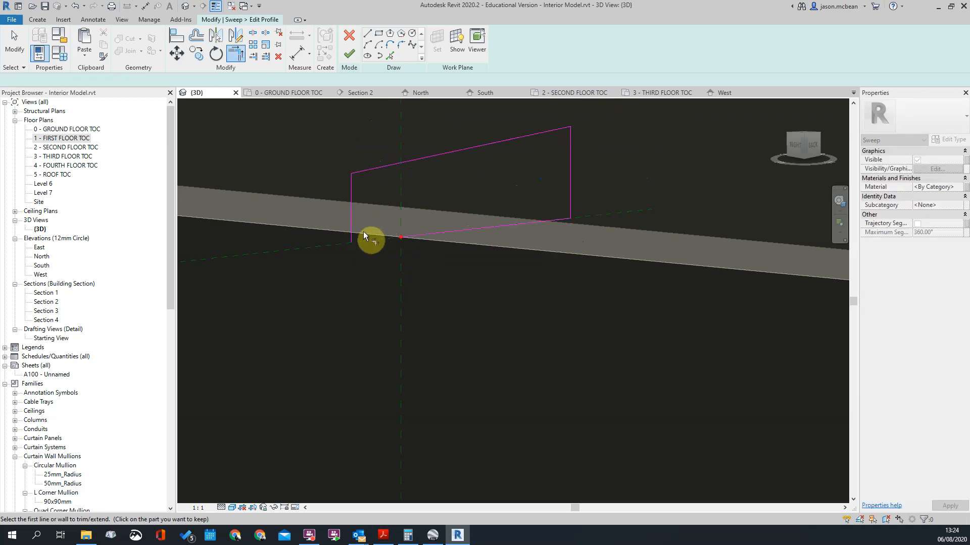
left_click(352, 229)
scroll(454, 255, "down", 3)
key("Escape")
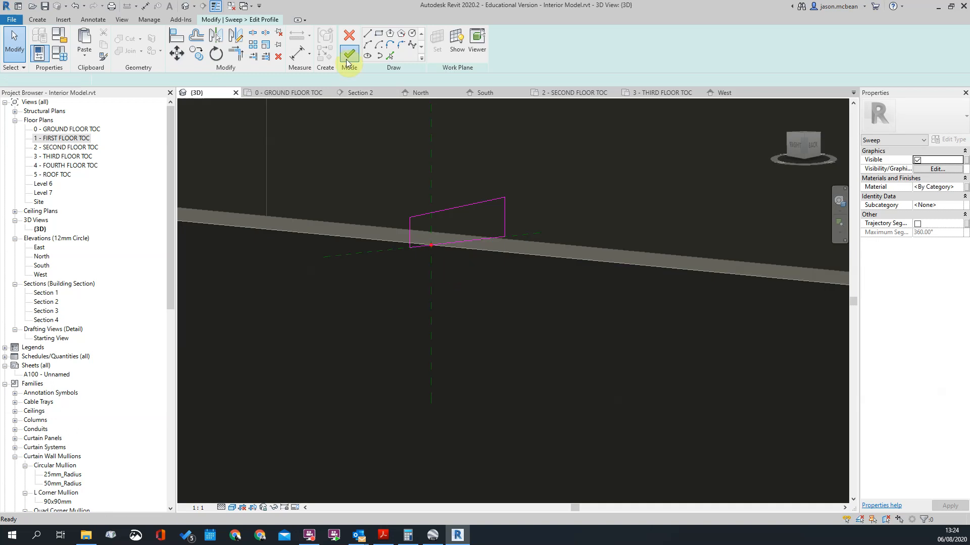
Step: Finish the coping profile and its sweep, and close the group edit
left_click(349, 54)
left_click(350, 61)
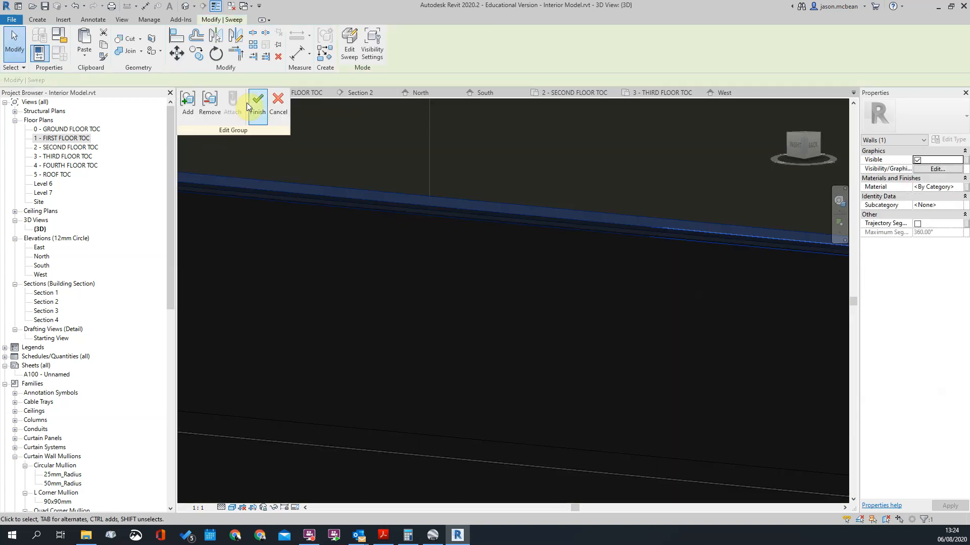
scroll(577, 316, "up", 5)
scroll(575, 311, "down", 6)
left_click(638, 290)
Step: Open the lowest band's group and its coping sweep for editing
scroll(639, 290, "up", 7)
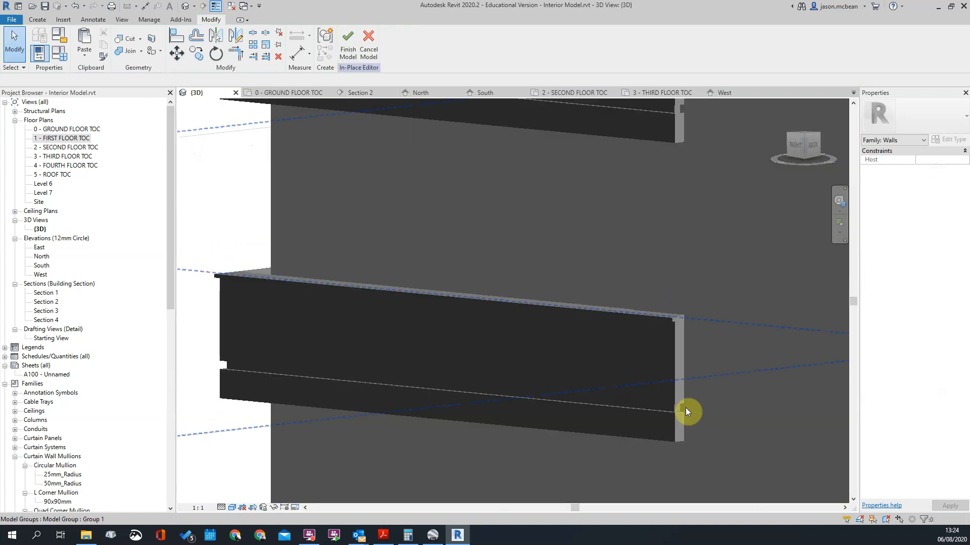
scroll(674, 243, "down", 5)
scroll(670, 458, "up", 3)
left_click(675, 390)
scroll(675, 390, "down", 3)
middle_click_drag(675, 390, 552, 284)
key("Escape")
left_click(573, 323)
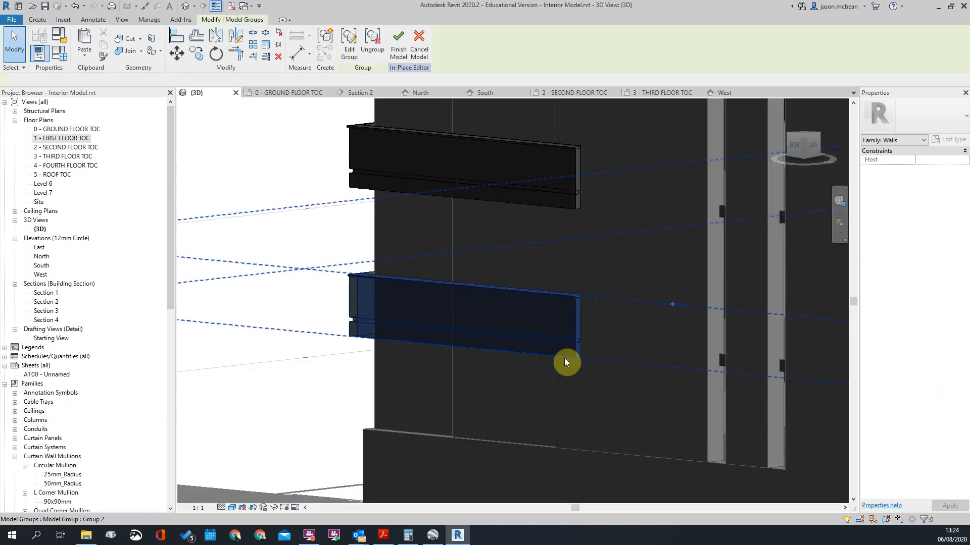
left_click(347, 55)
left_click(579, 295)
left_click(352, 49)
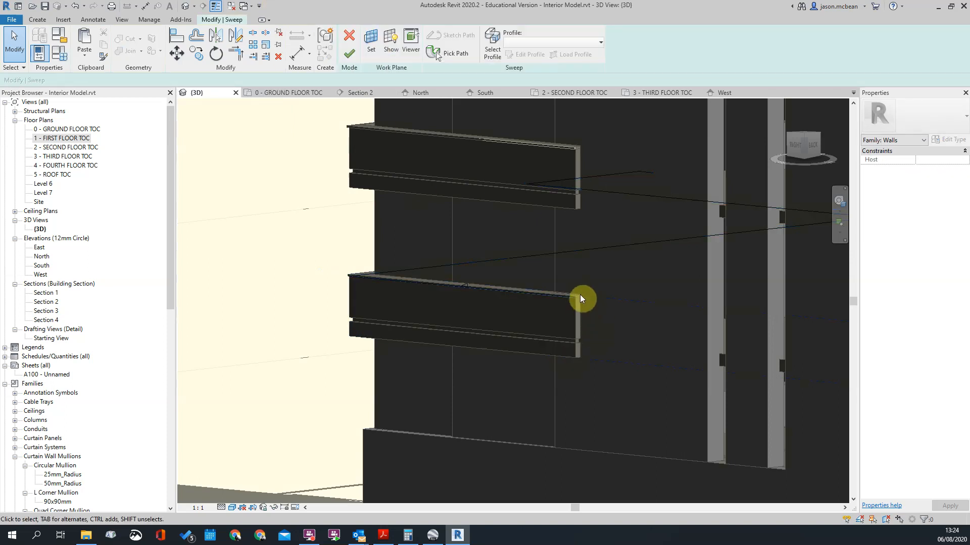
Step: Copy all four lines of the lowest band's coping profile, and close the profile and sweep edits
left_click(459, 292)
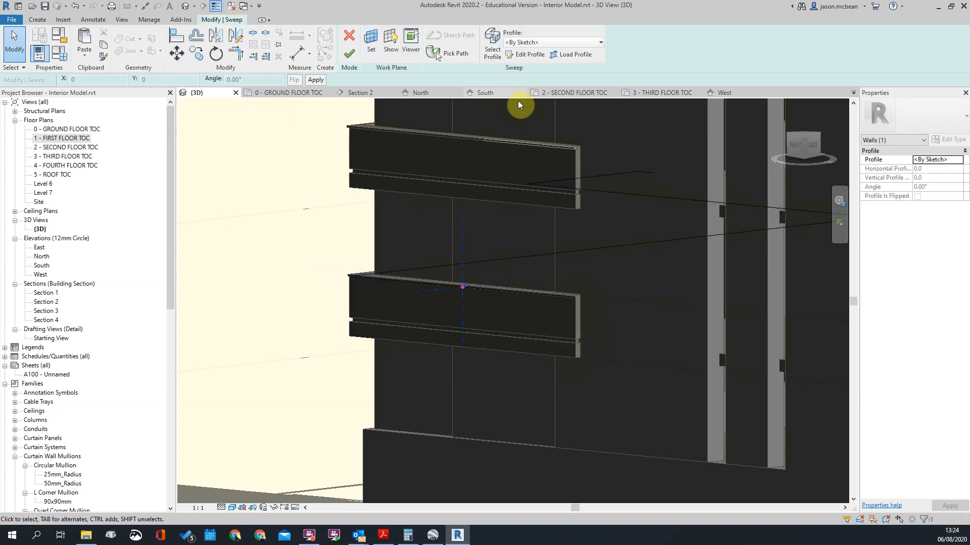
left_click(529, 54)
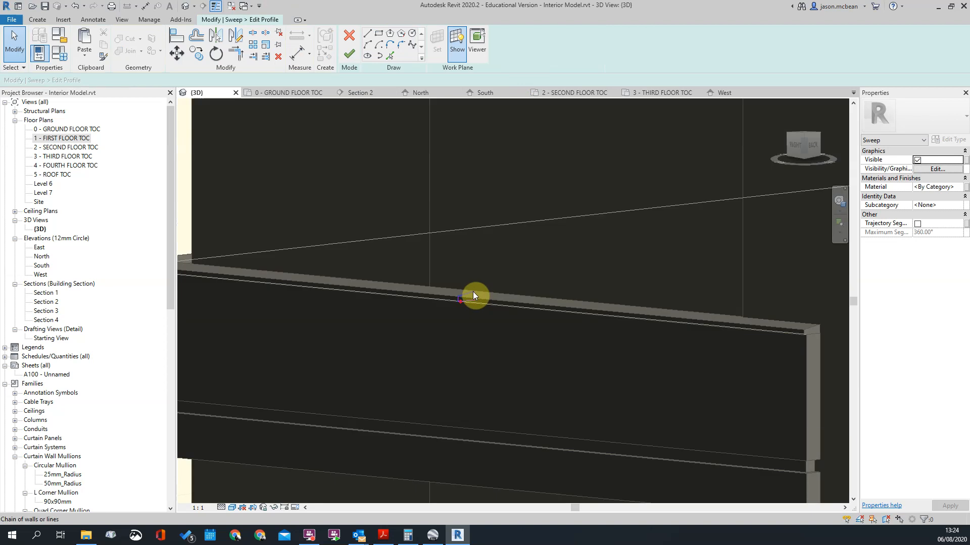
left_click(350, 54)
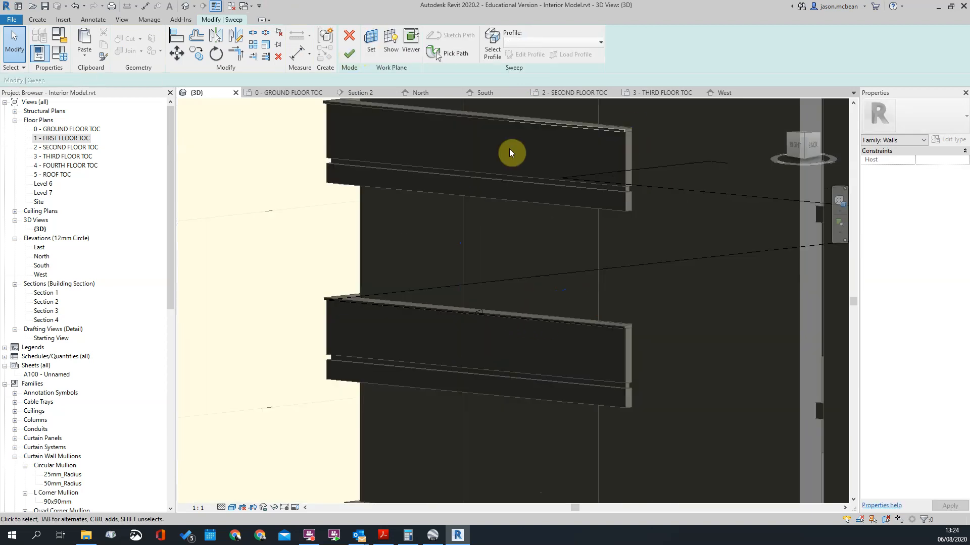
left_click(348, 59)
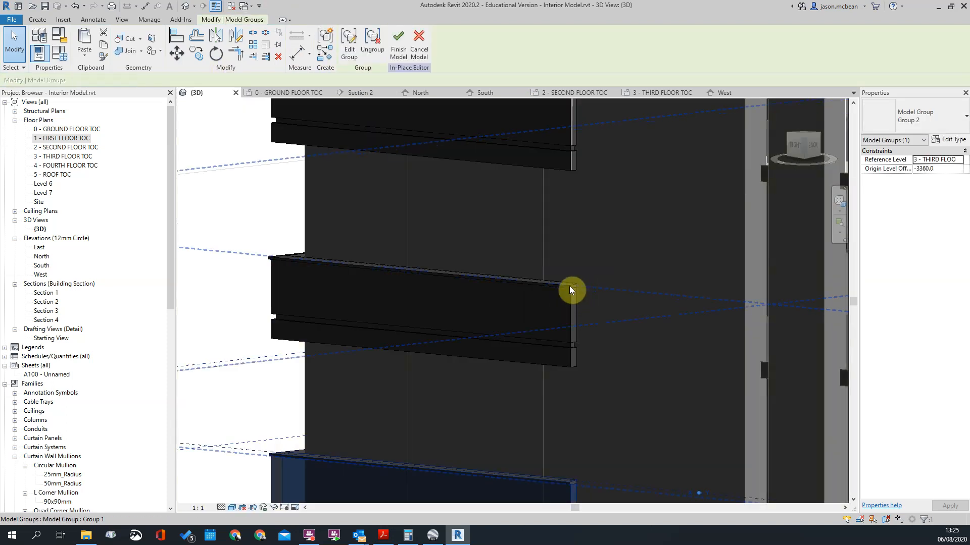
left_click(569, 285)
left_click(351, 49)
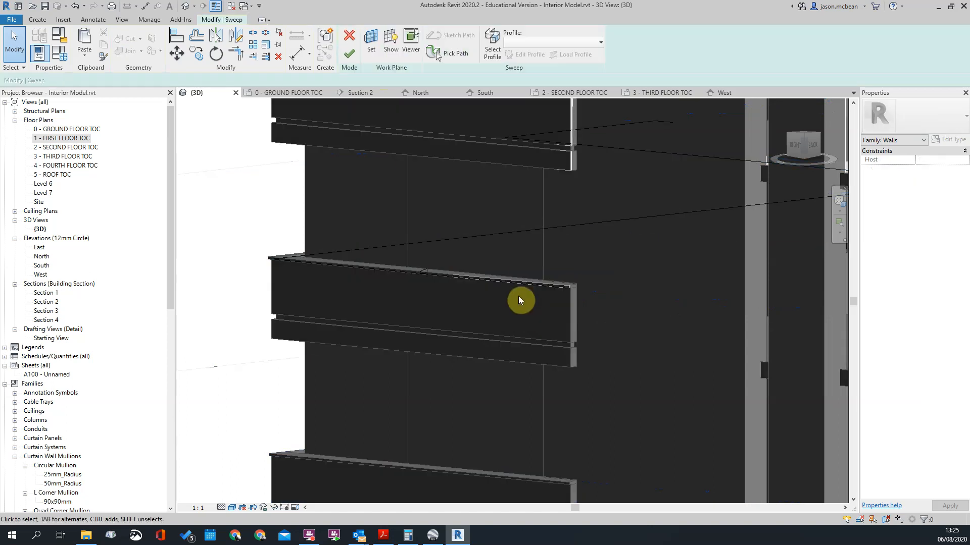
left_click(423, 271)
left_click(529, 54)
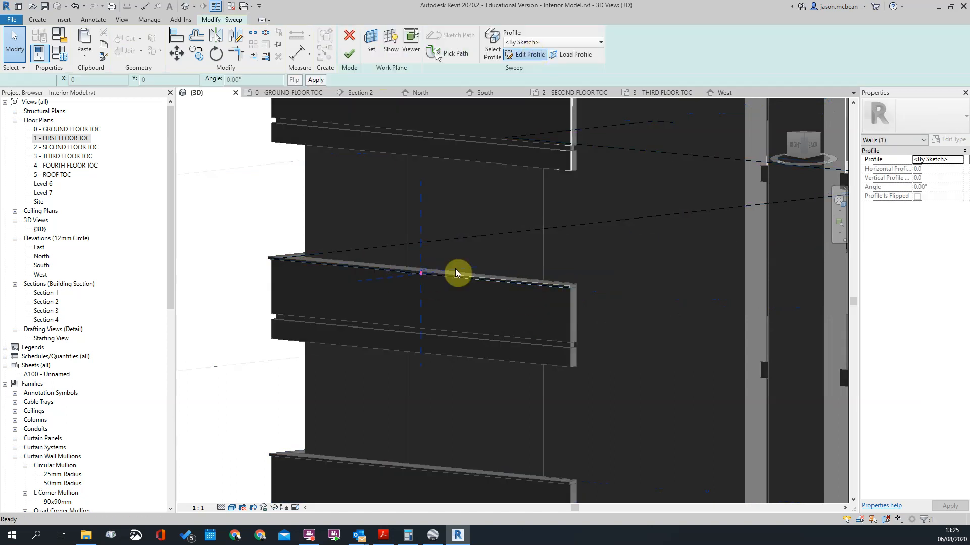
scroll(419, 277, "up", 3)
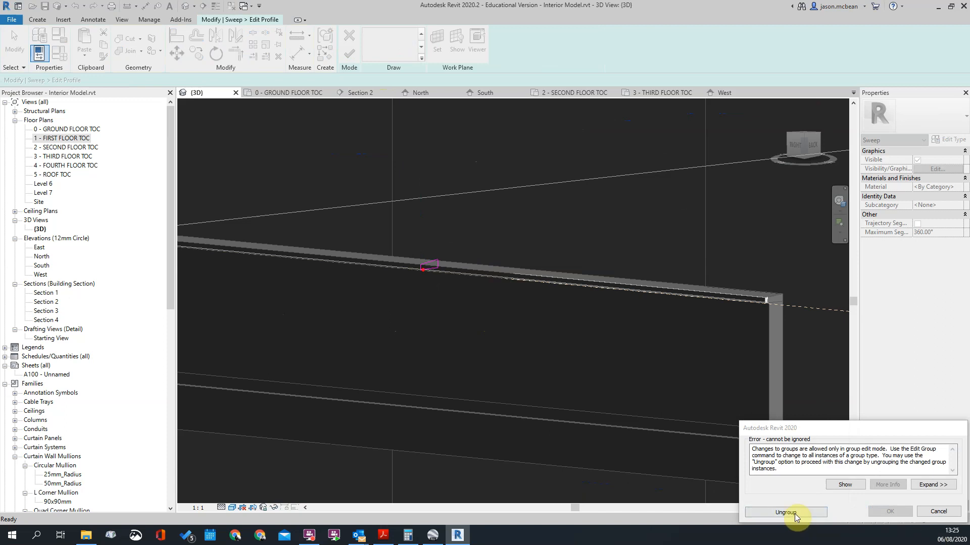
scroll(548, 227, "down", 4)
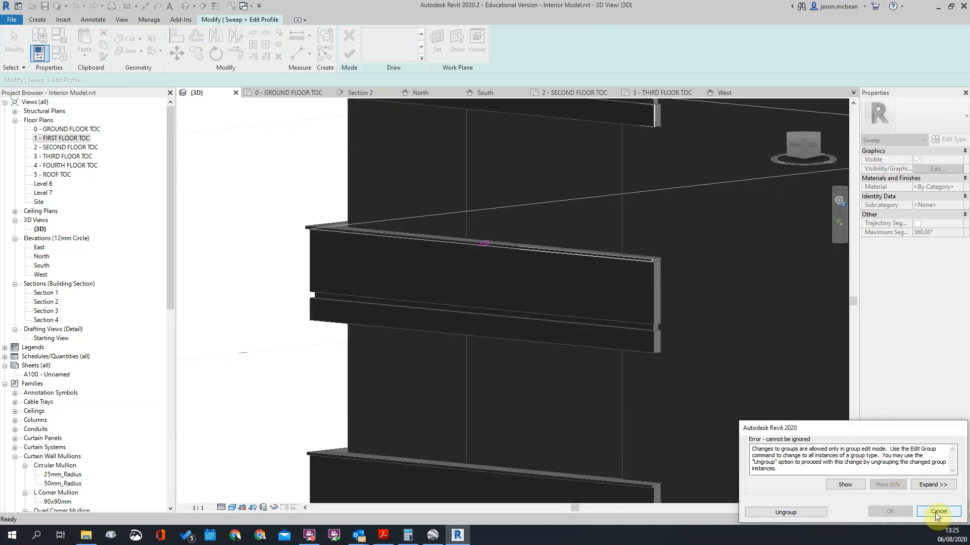
left_click(938, 512)
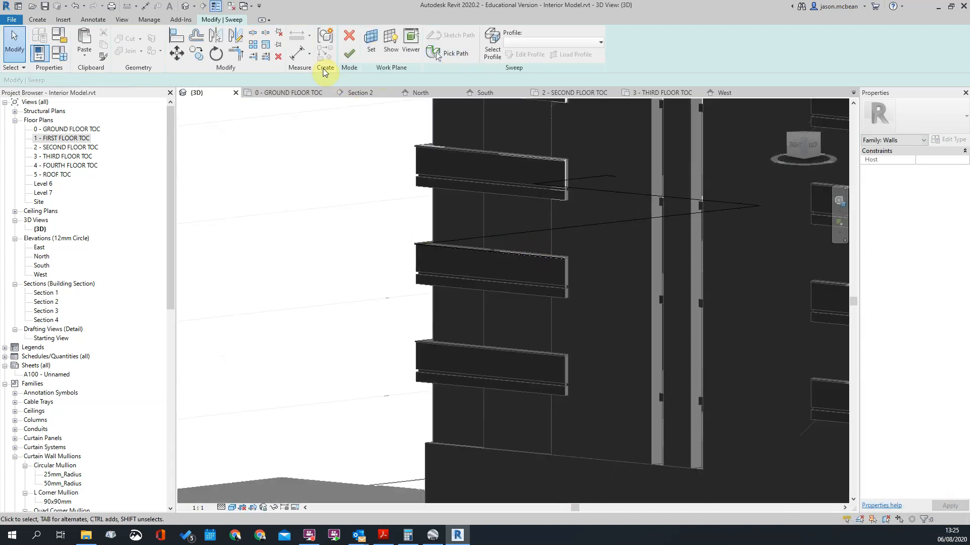
left_click(349, 37)
Step: Edit the second-lowest band's group and open the profile sketch of its coping sweep
scroll(582, 304, "up", 3)
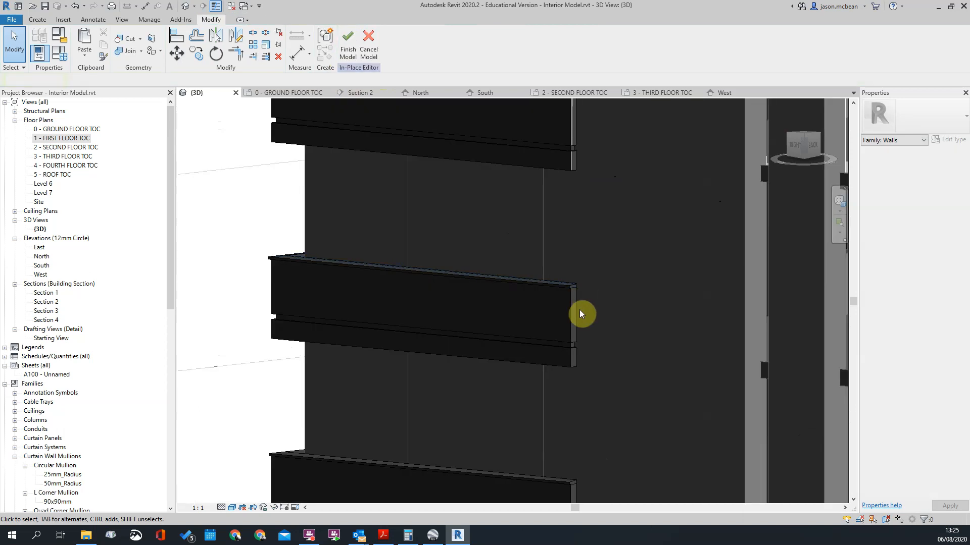
left_click(574, 316)
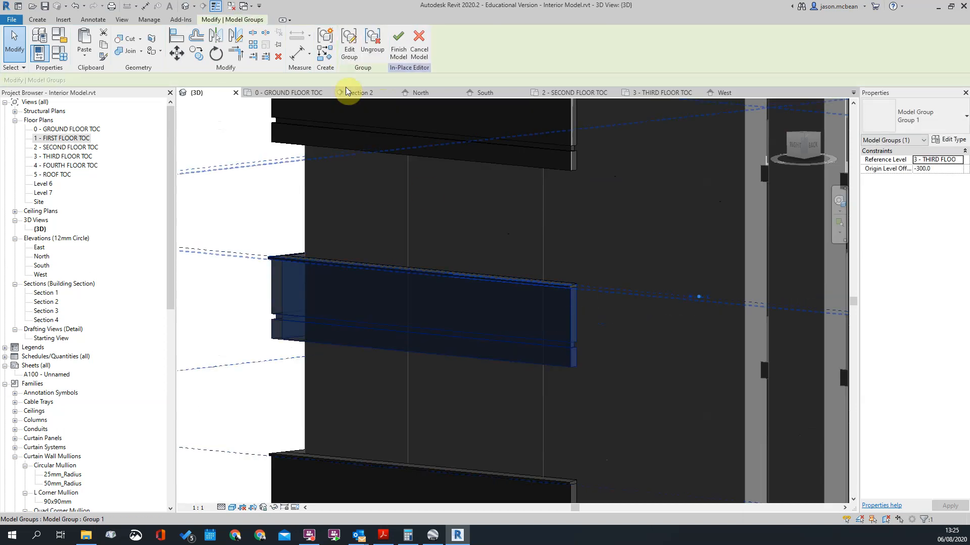
left_click(349, 43)
left_click(571, 286)
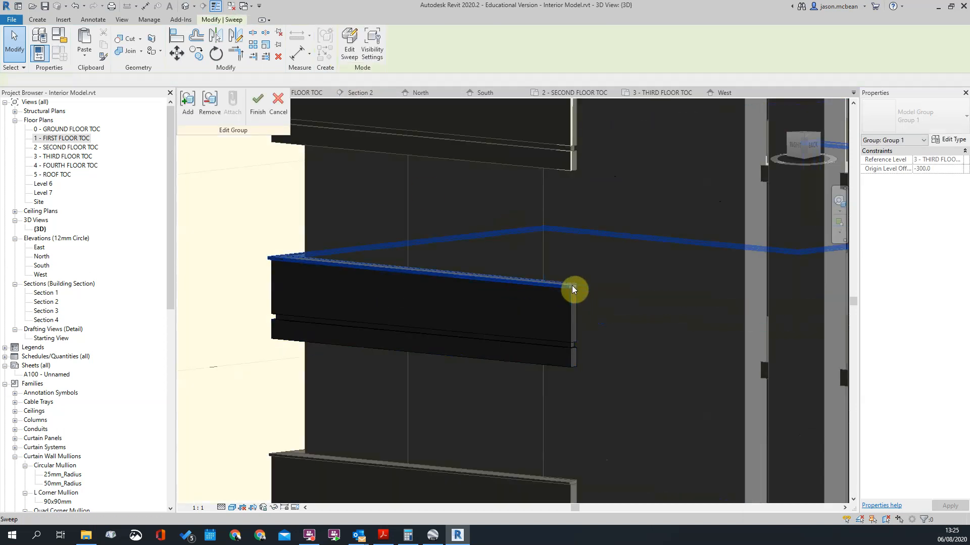
left_click(349, 49)
scroll(485, 268, "up", 3)
left_click(344, 283)
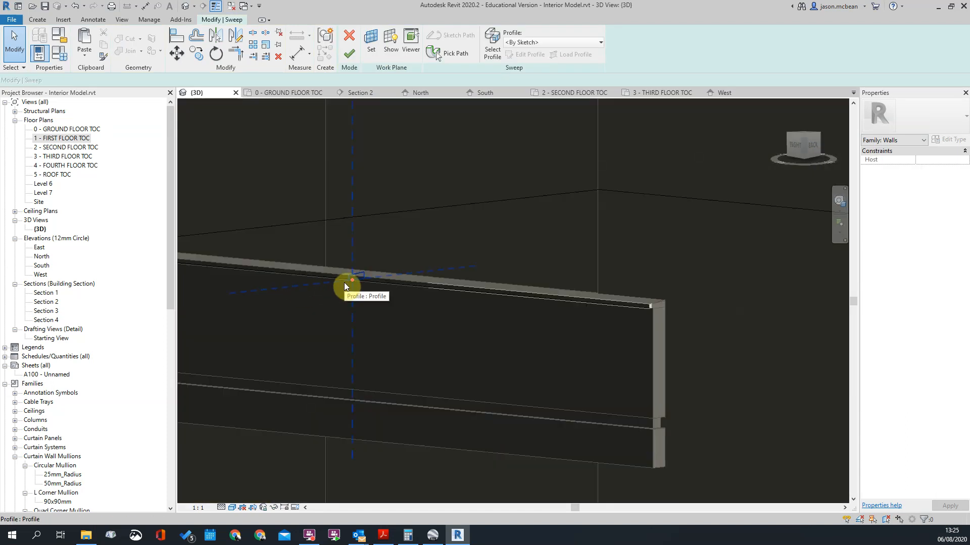
left_click(520, 54)
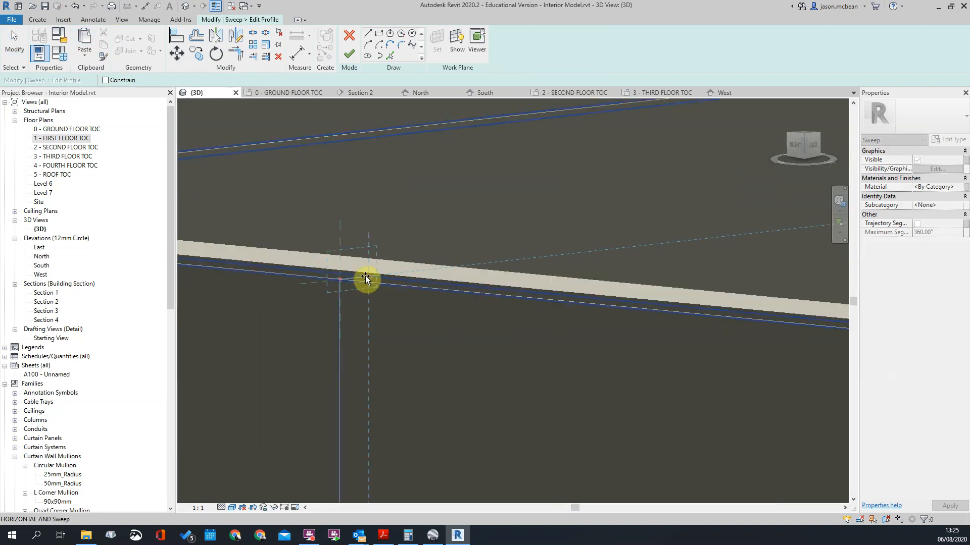
Step: Paste the copied coping profile into the second-lowest band's profile sketch, move it down toward the path origin, and finish the paste
key("ctrl+v")
key("m")
key("v")
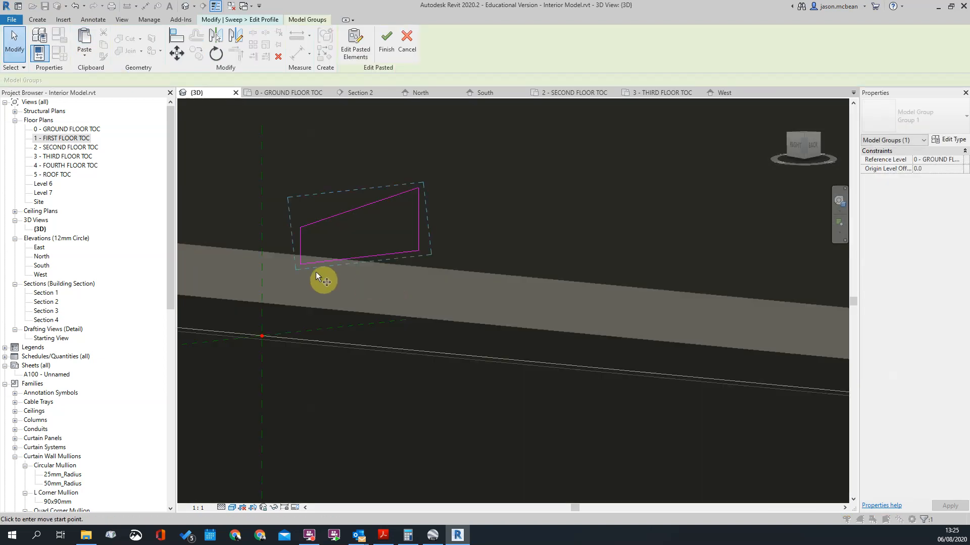
left_click(301, 264)
scroll(265, 340, "up", 4)
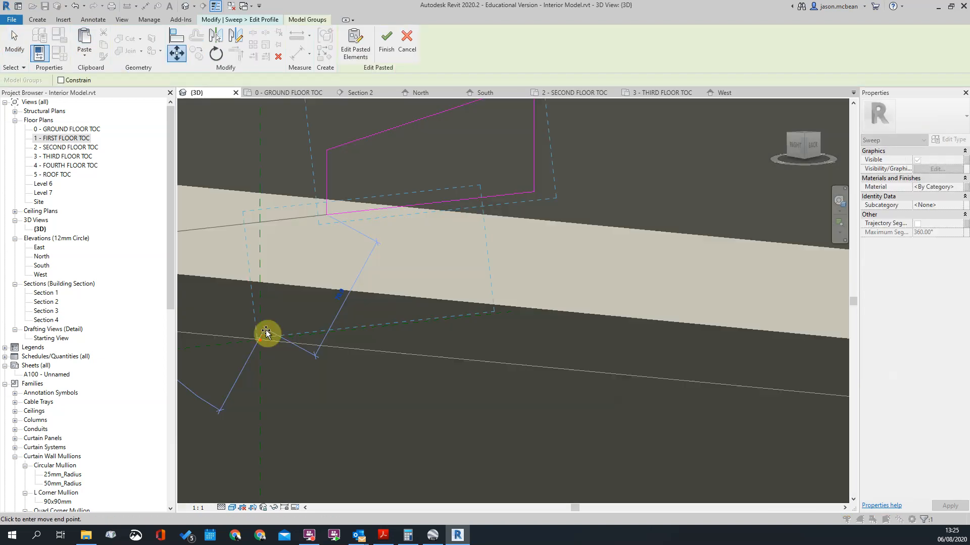
scroll(263, 343, "up", 3)
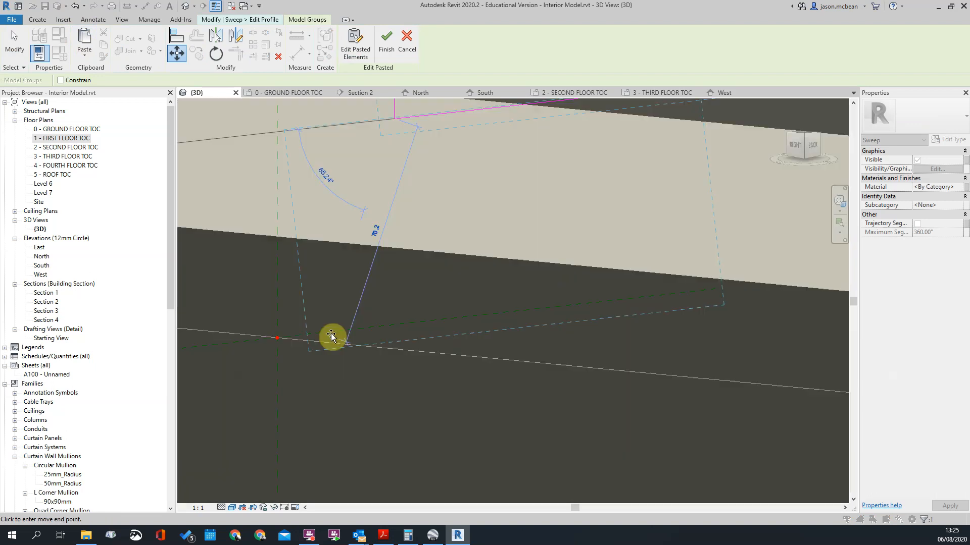
left_click(331, 336)
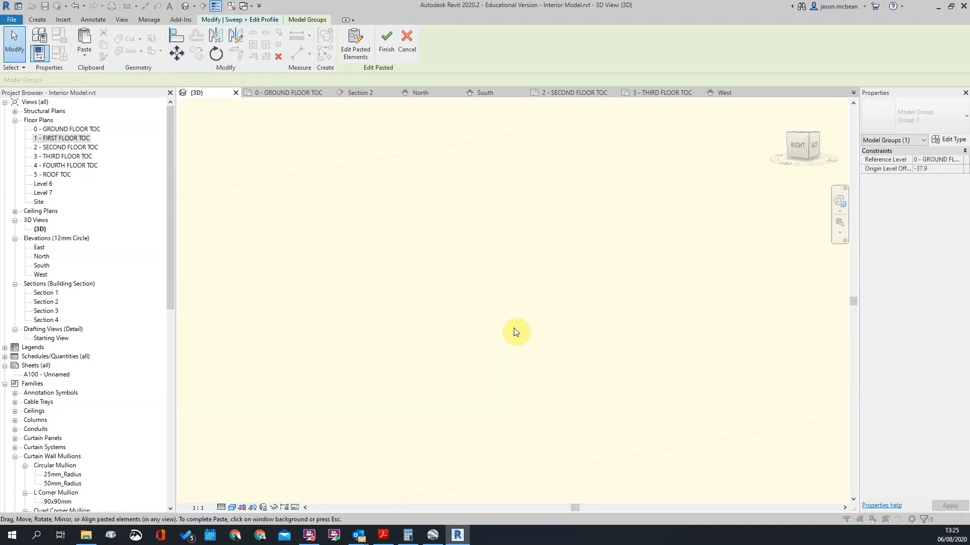
scroll(555, 359, "down", 6)
middle_click_drag(596, 397, 615, 395, "shift")
scroll(526, 348, "up", 10)
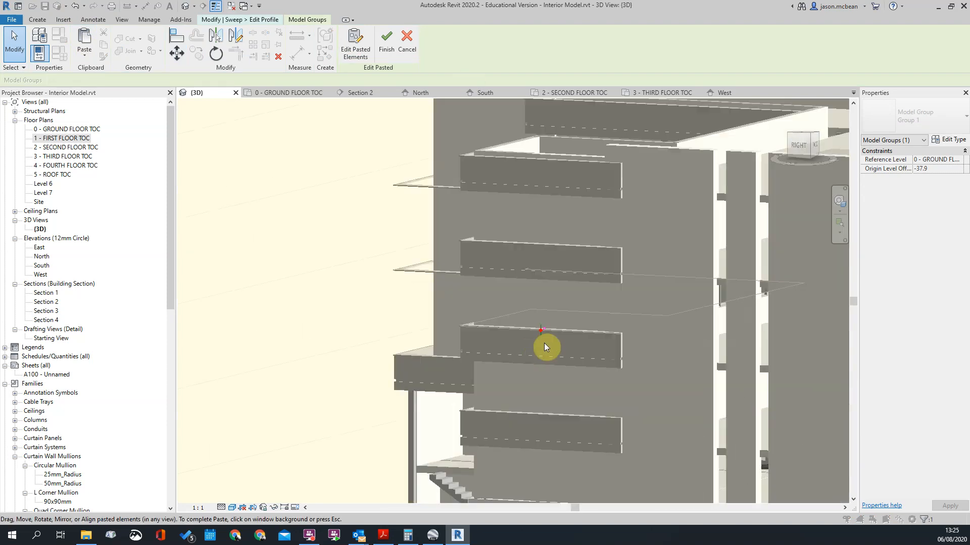
scroll(598, 332, "up", 1)
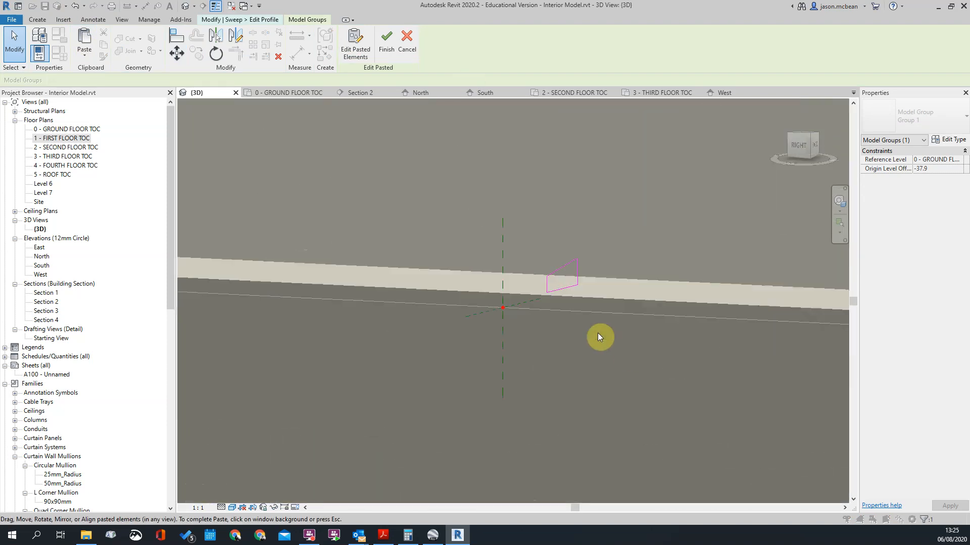
key("Escape")
Step: Select all four pasted profile lines and move them by their lower outer corner toward the profile plane's origin
left_click_drag(508, 202, 659, 386)
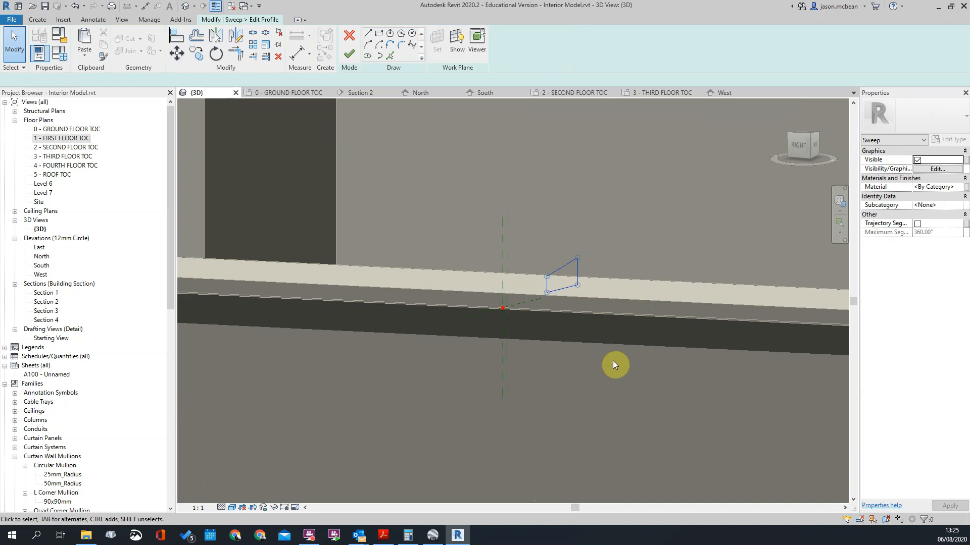
scroll(574, 316, "up", 3)
key("m")
key("v")
left_click(521, 273)
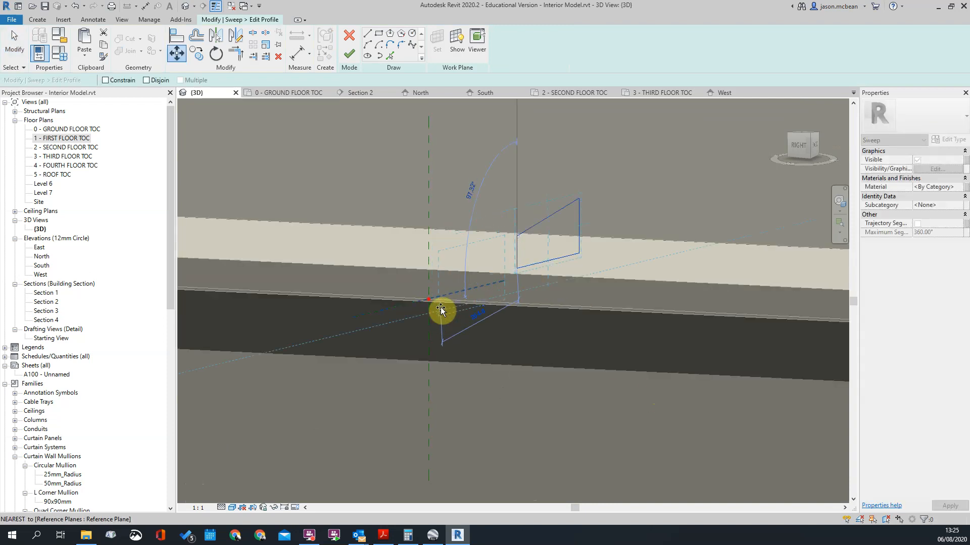
scroll(440, 308, "up", 2)
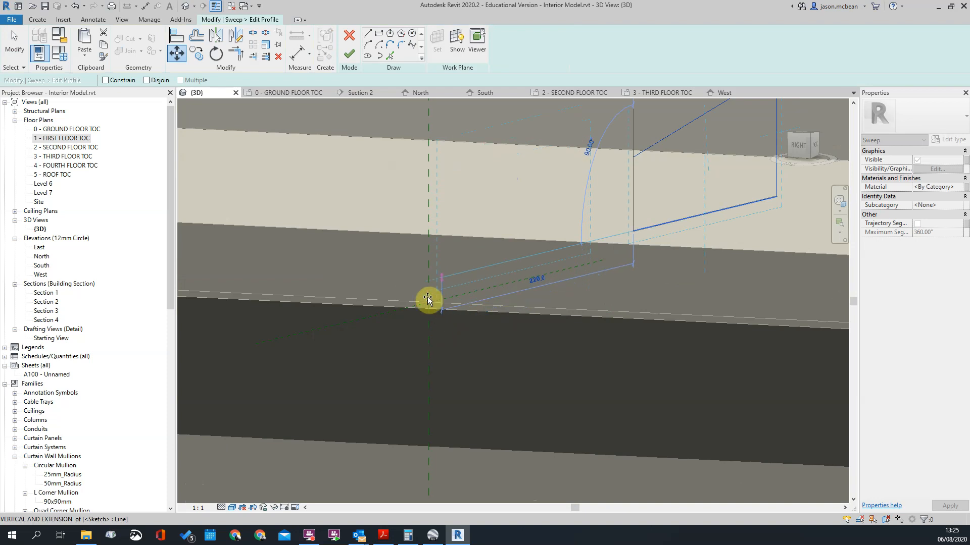
left_click(431, 306)
scroll(433, 333, "down", 2)
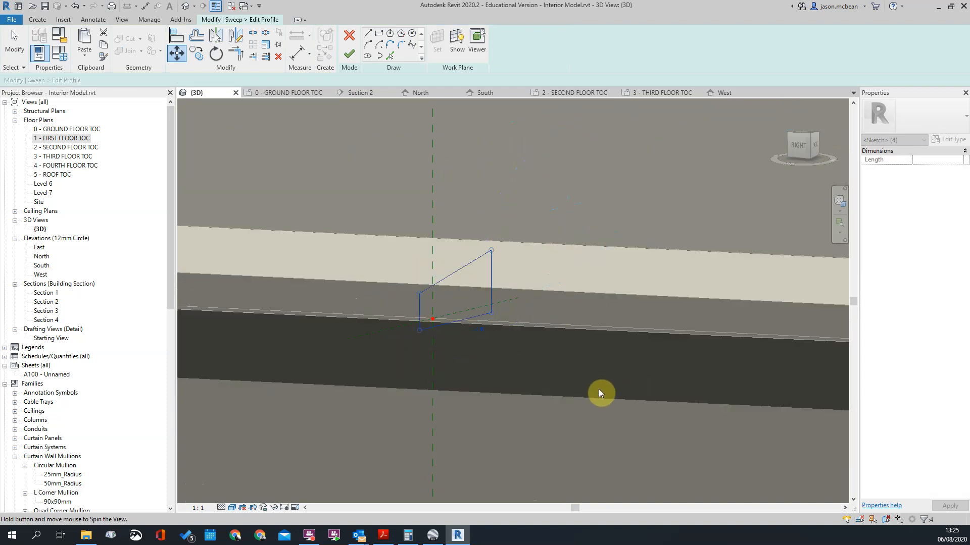
Step: Show the profile's work plane, check the workplane viewer and close it, and view the profile square-on from the Back
left_click(457, 46)
left_click(477, 47)
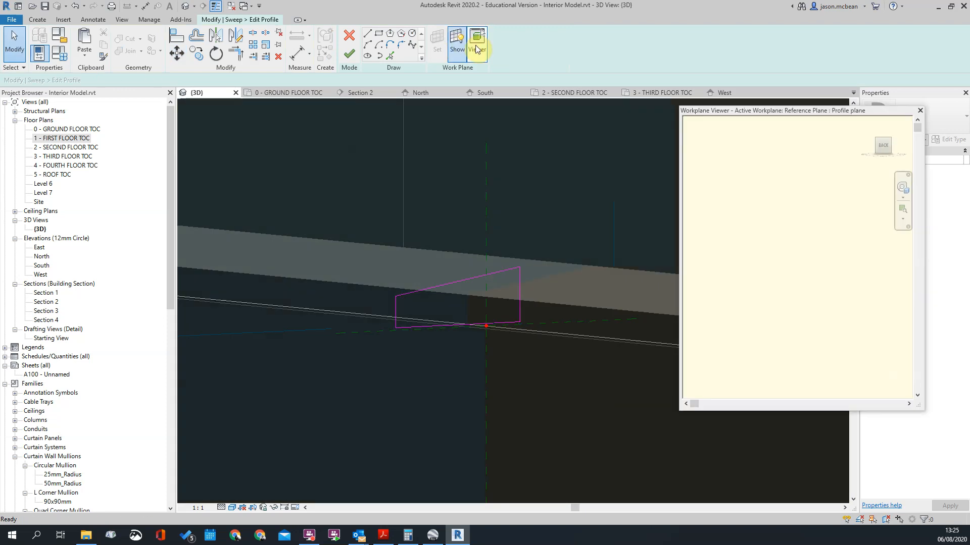
left_click(920, 110)
scroll(453, 319, "up", 4)
scroll(595, 345, "down", 3)
scroll(580, 346, "down", 6)
scroll(358, 288, "down", 3)
middle_click_drag(478, 326, 470, 360, "shift")
scroll(404, 305, "up", 6)
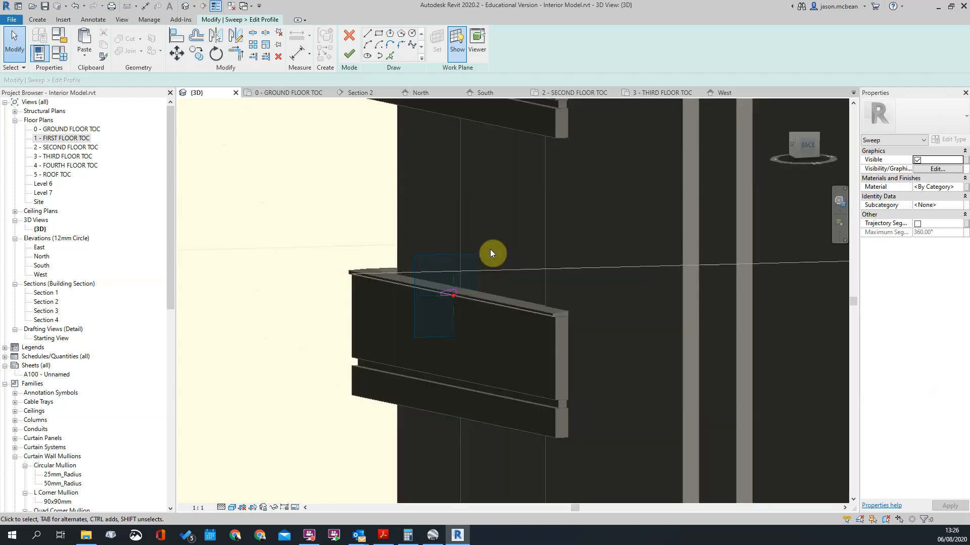
left_click(806, 146)
scroll(603, 299, "up", 5)
scroll(379, 328, "up", 5)
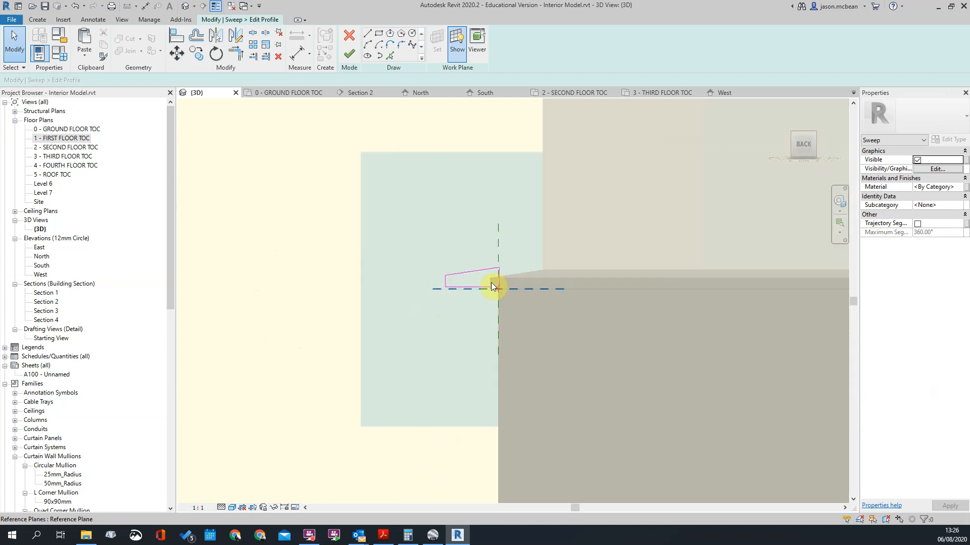
scroll(480, 283, "up", 5)
scroll(477, 259, "down", 3)
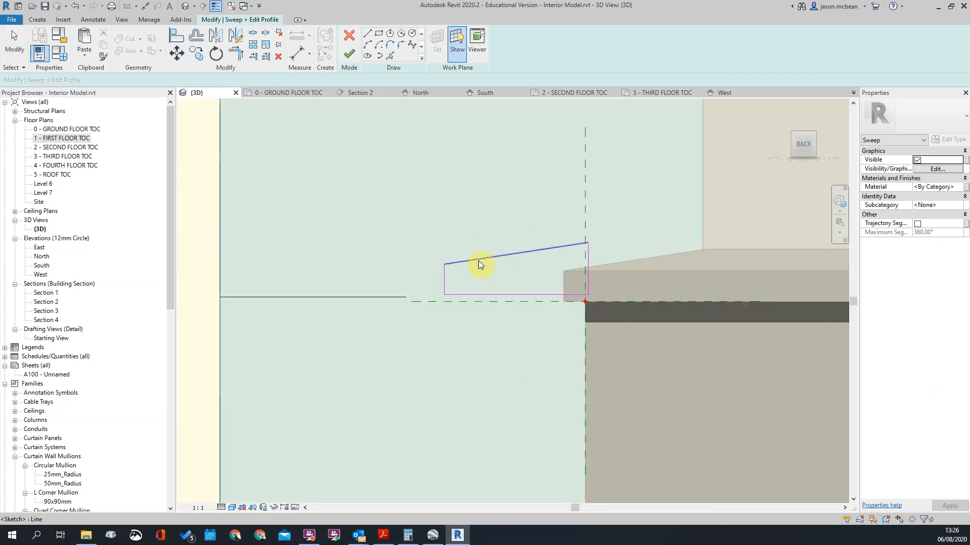
Step: Select the whole profile loop and move its lower outer corner across to the vertical reference plane
left_click(478, 260)
scroll(454, 301, "up", 3)
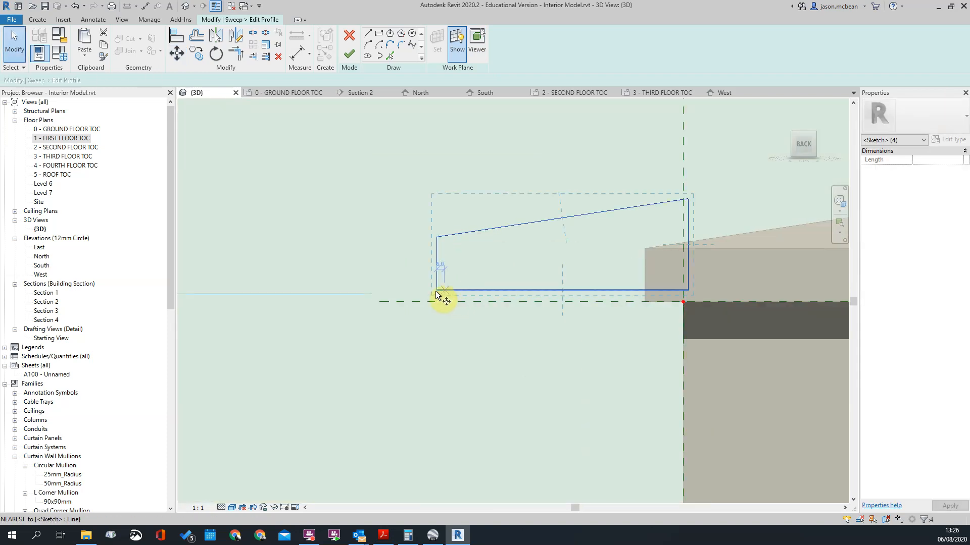
left_click(436, 291)
left_click(683, 215)
scroll(723, 258, "up", 1)
middle_click_drag(719, 251, 638, 250)
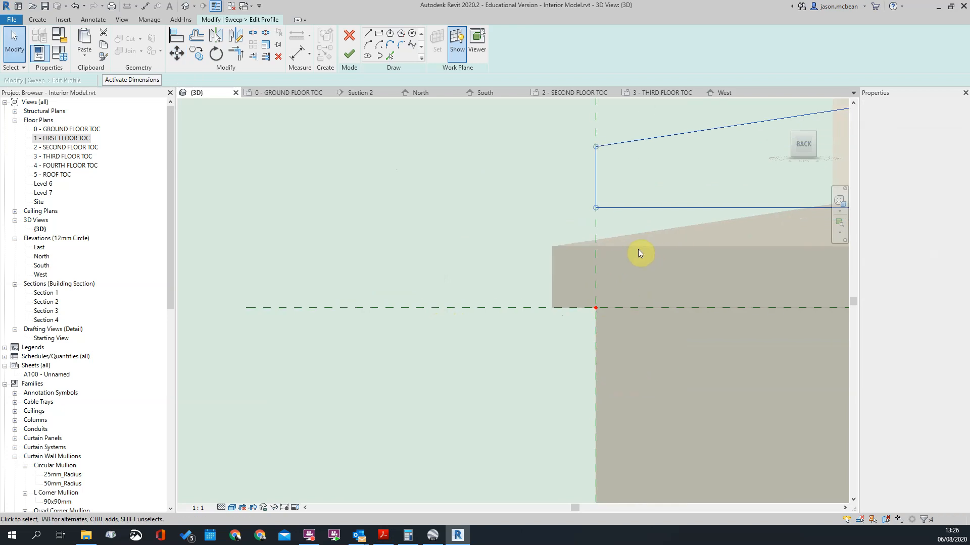
Step: Move the profile loop down onto the horizontal reference plane, overhanging the band's face in line with the existing coping
key("m")
key("v")
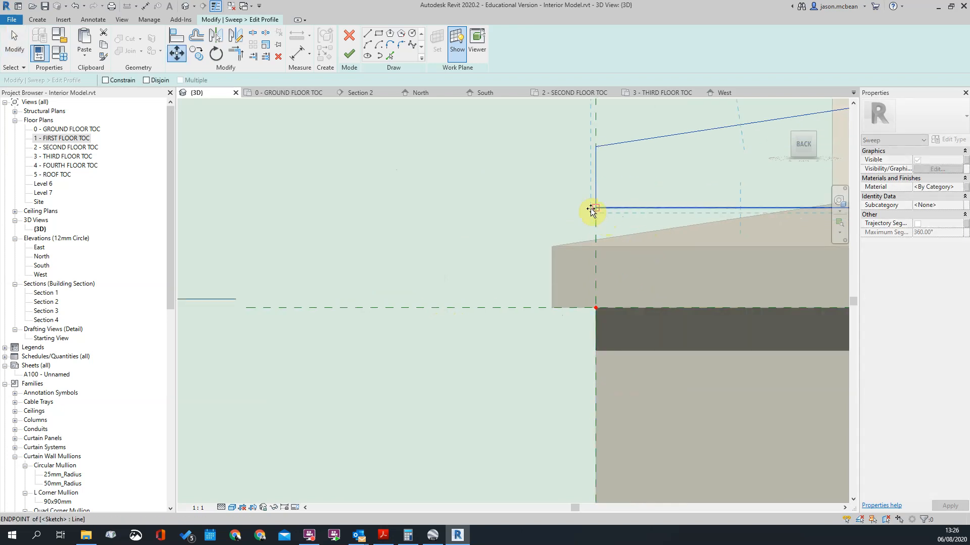
left_click(591, 209)
left_click(596, 308)
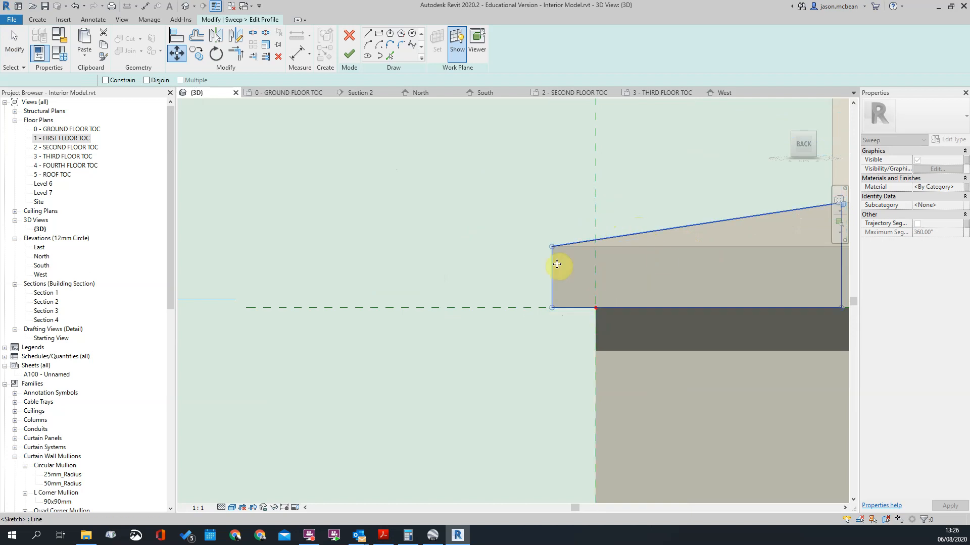
scroll(513, 199, "down", 3)
Step: Finish the profile sketch, try to finish the coping sweep, and cancel back to the sweep edit
left_click(351, 56)
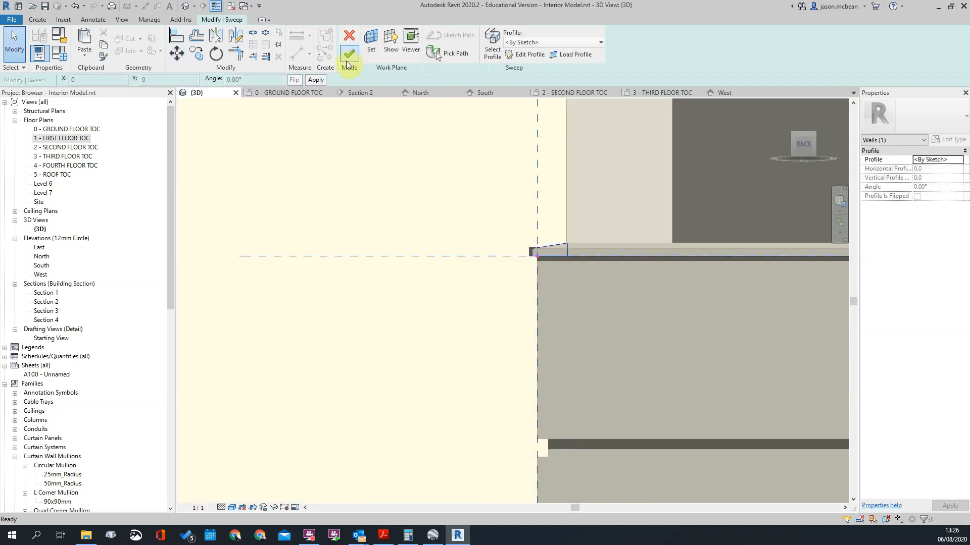
left_click(345, 58)
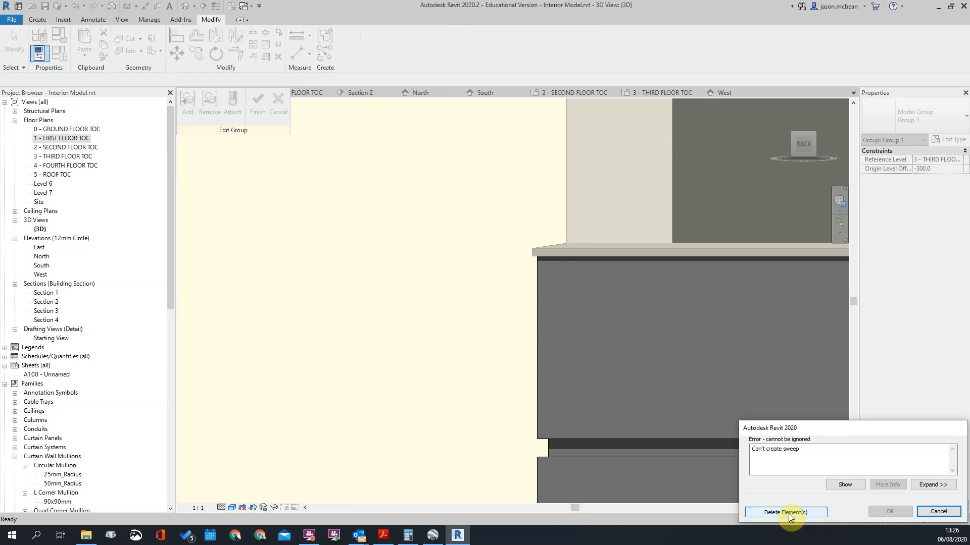
left_click(938, 512)
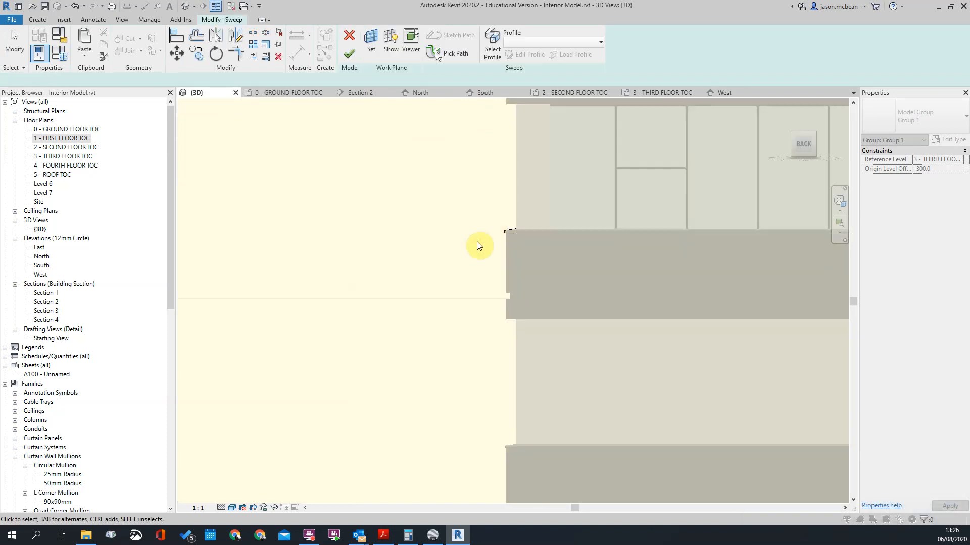
Step: Inspect the second-lowest band's coping from several sides and open the sweep's picked path to examine where its edges run
middle_click_drag(588, 242, 610, 311, "shift")
scroll(616, 306, "up", 4)
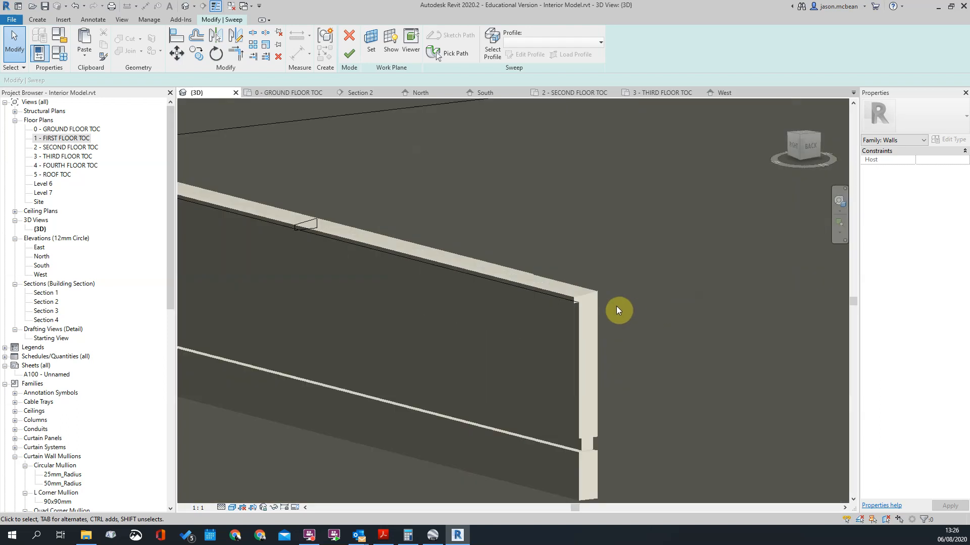
scroll(616, 306, "down", 4)
scroll(535, 287, "up", 2)
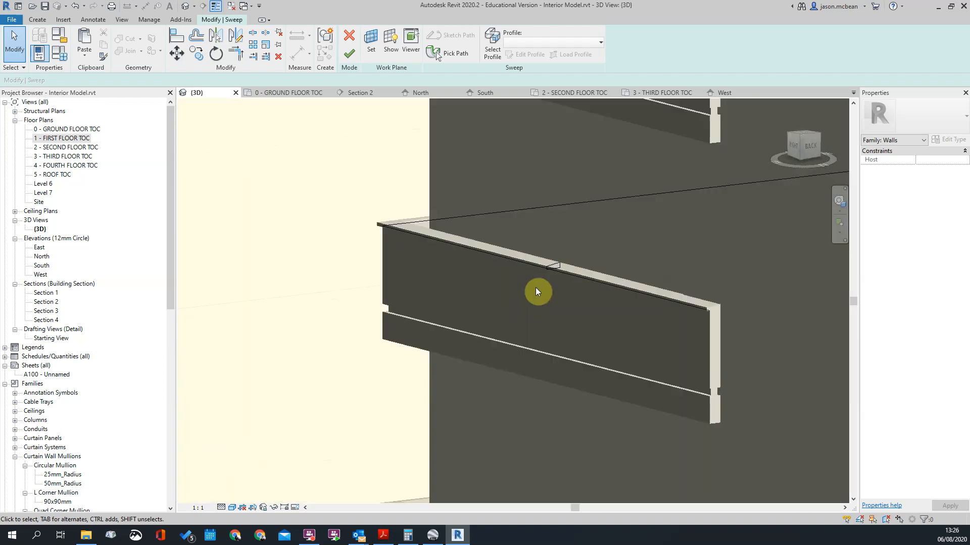
scroll(490, 249, "down", 2)
left_click(490, 249)
scroll(490, 250, "down", 1)
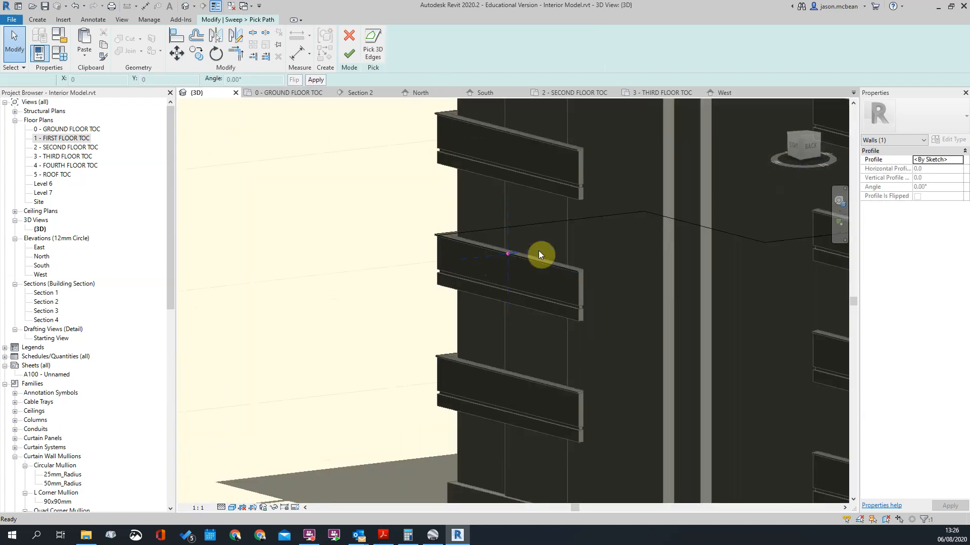
scroll(525, 283, "down", 5)
middle_click_drag(530, 287, 653, 324, "shift")
scroll(555, 268, "up", 4)
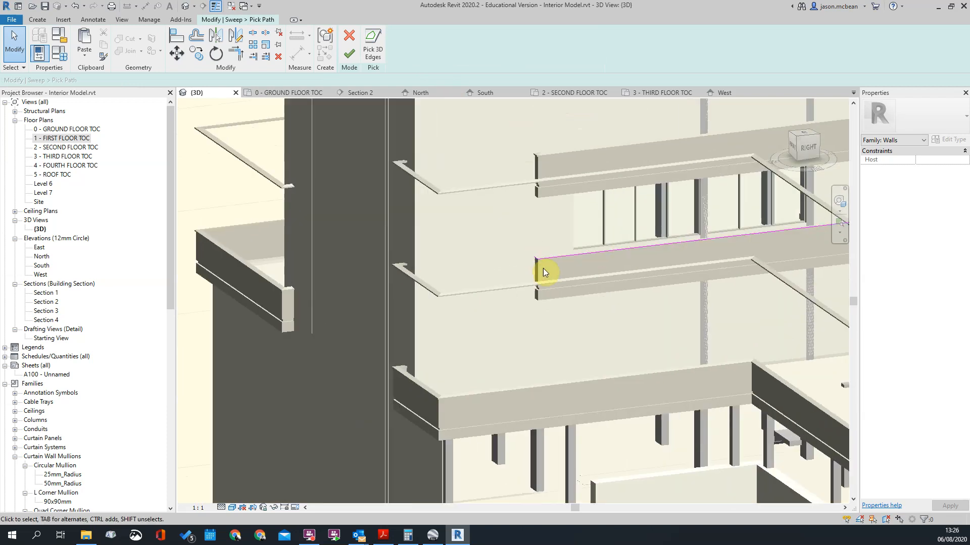
scroll(525, 247, "up", 3)
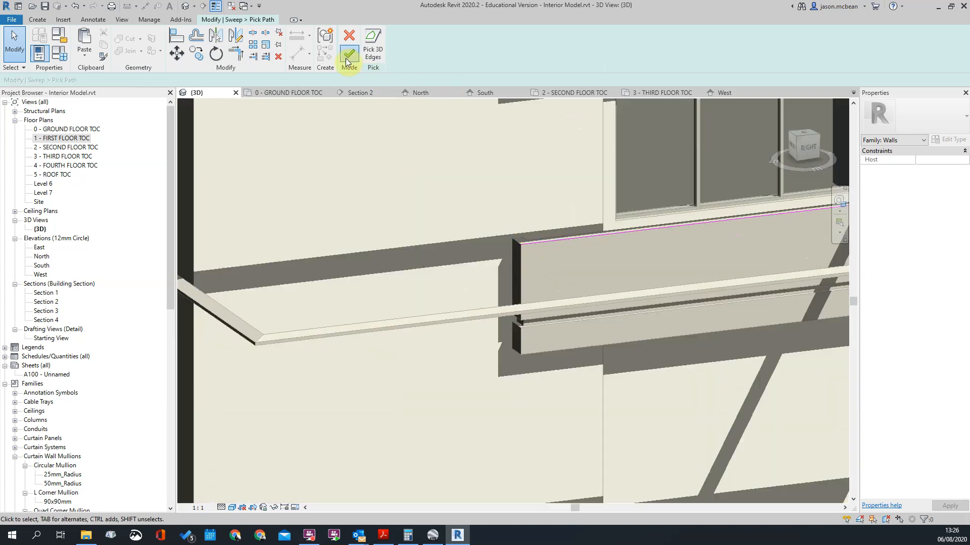
Step: Close the path and try to finish the sweep, delete the failing element, and undo back into the sweep edit
left_click(348, 60)
scroll(486, 260, "down", 3)
left_click(349, 53)
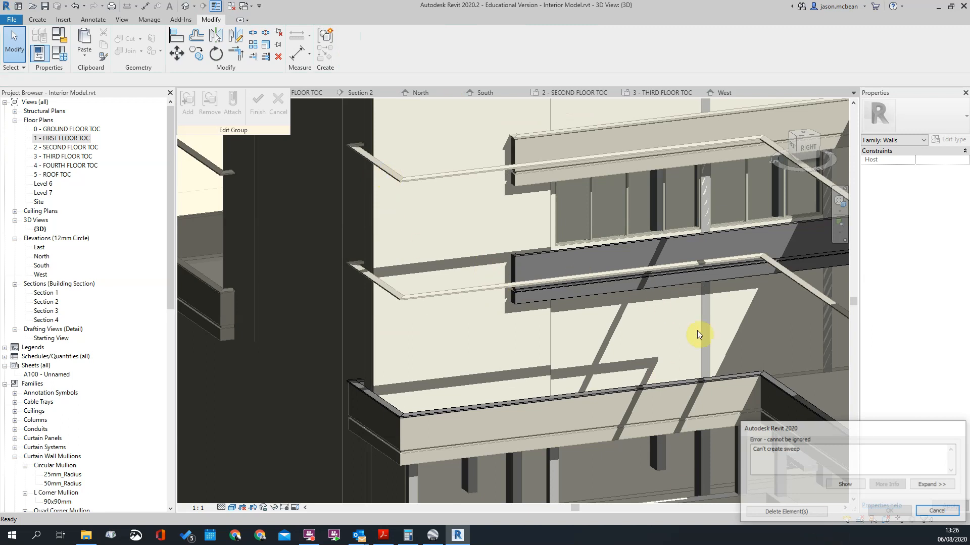
scroll(557, 318, "down", 3)
scroll(571, 316, "up", 5)
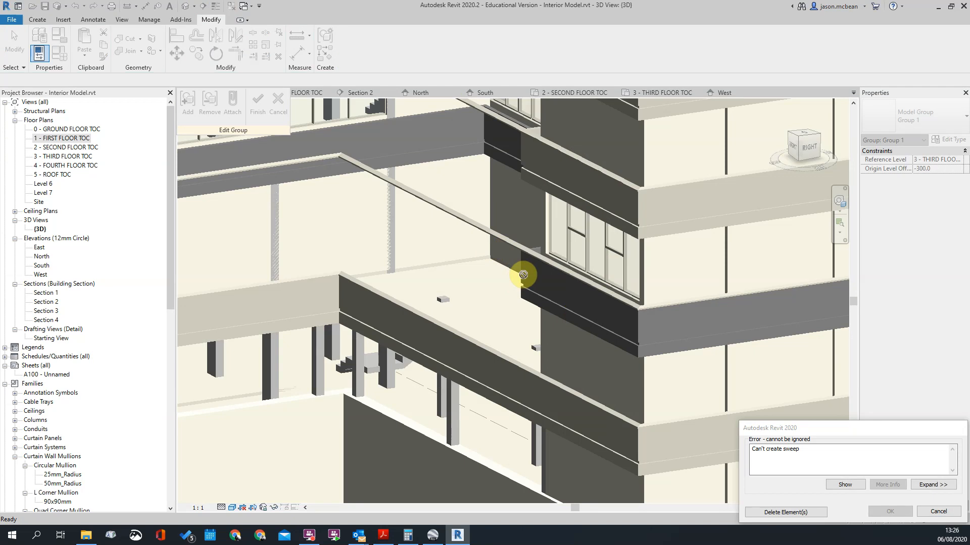
scroll(523, 275, "down", 5)
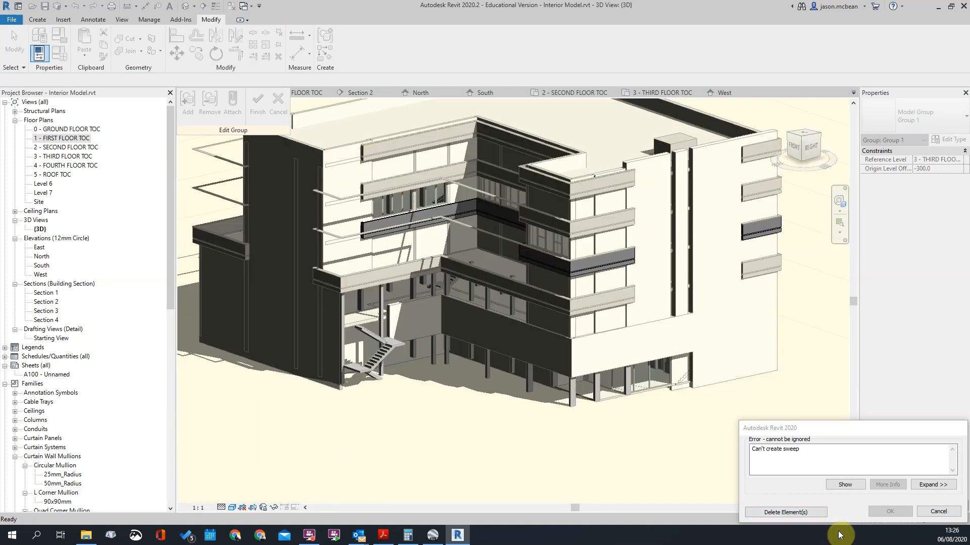
left_click(803, 513)
scroll(543, 249, "up", 4)
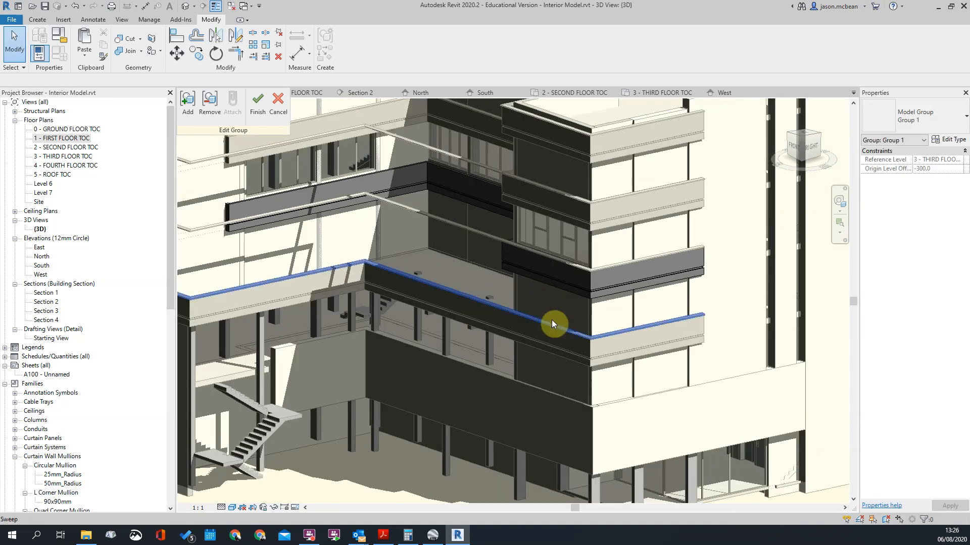
scroll(565, 320, "up", 3)
scroll(534, 310, "down", 6)
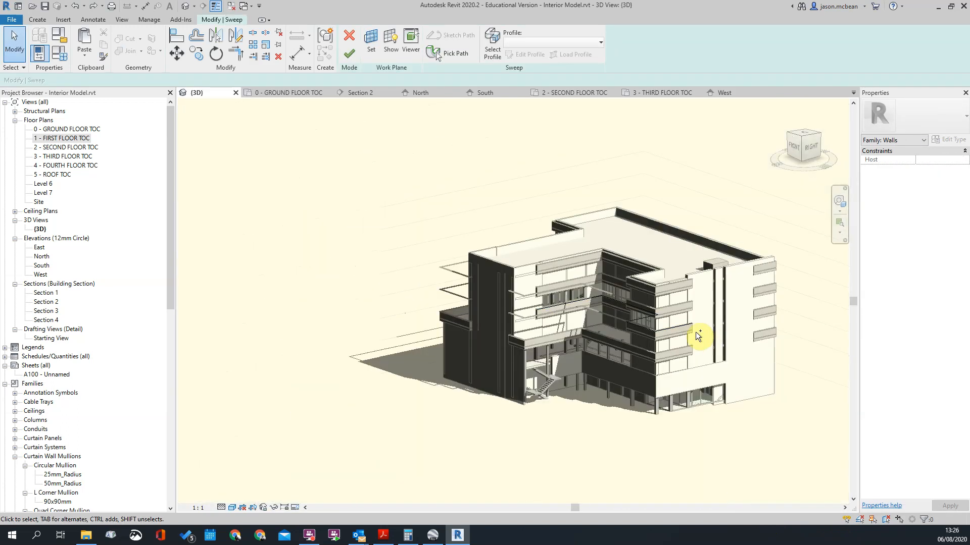
Step: Reopen the sweep's picked path, check its edges along the band, and finish the path edit
left_click(448, 53)
scroll(637, 321, "up", 8)
scroll(592, 324, "down", 5)
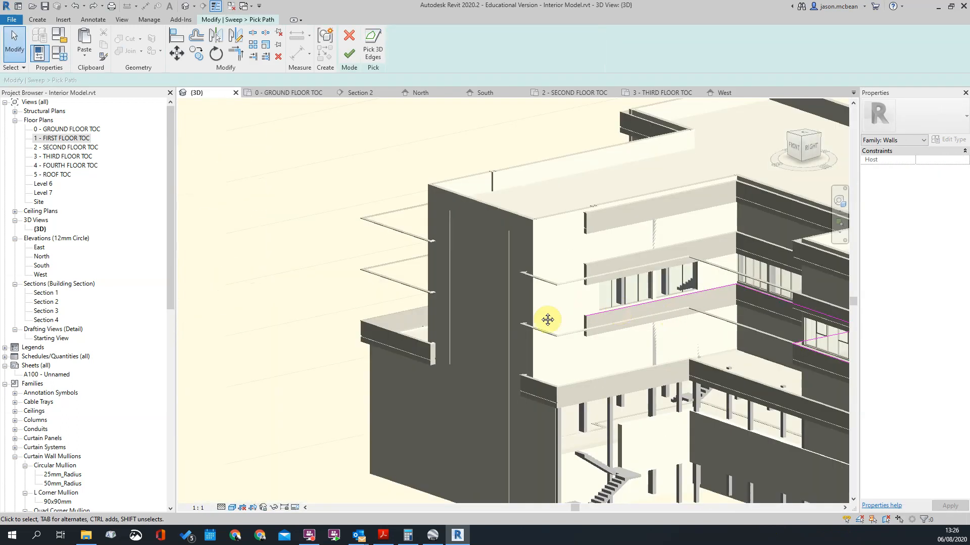
scroll(547, 320, "up", 3)
middle_click_drag(542, 323, 504, 323)
scroll(687, 374, "up", 4)
middle_click_drag(695, 378, 646, 371, "shift")
left_click(349, 53)
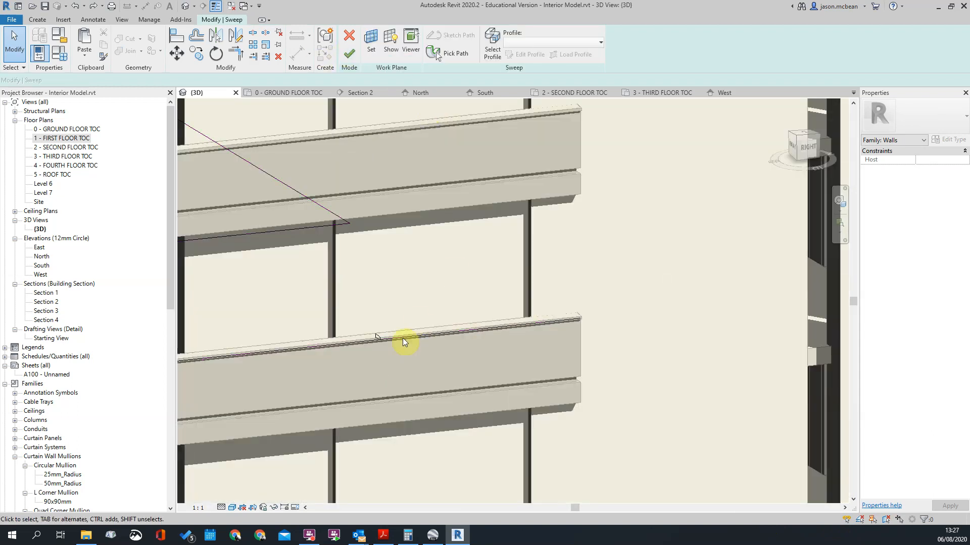
Step: Examine where the sweep's profile sits relative to the band's top edge and the picked path
mouse_move(405, 340)
middle_mouse_down("shift")
mouse_move(487, 367)
mouse_move(635, 330)
middle_mouse_up("shift")
scroll(711, 355, "down", 2)
middle_click_drag(711, 357, 677, 409, "shift")
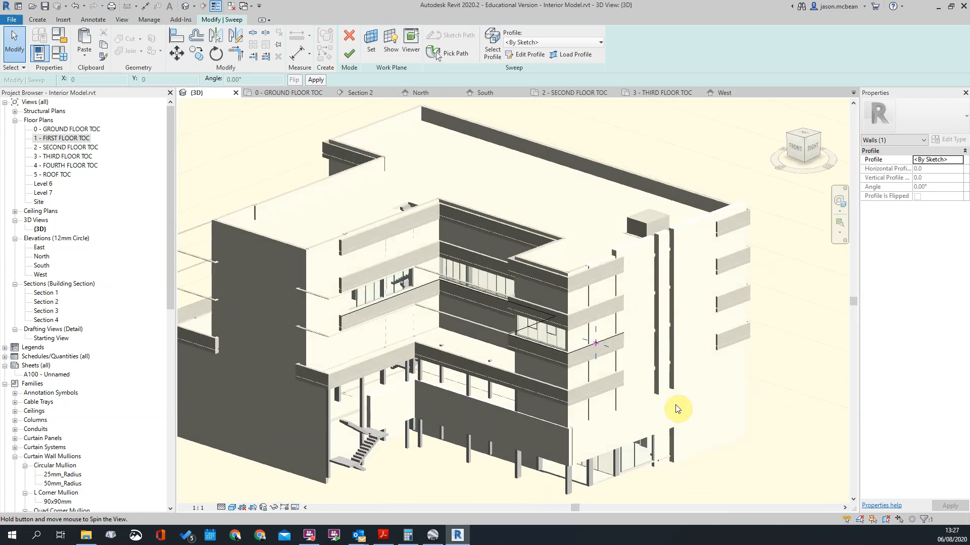
scroll(724, 328, "up", 5)
middle_click_drag(725, 331, 613, 302, "shift")
scroll(653, 302, "down", 2)
left_click(613, 301)
left_click(637, 334)
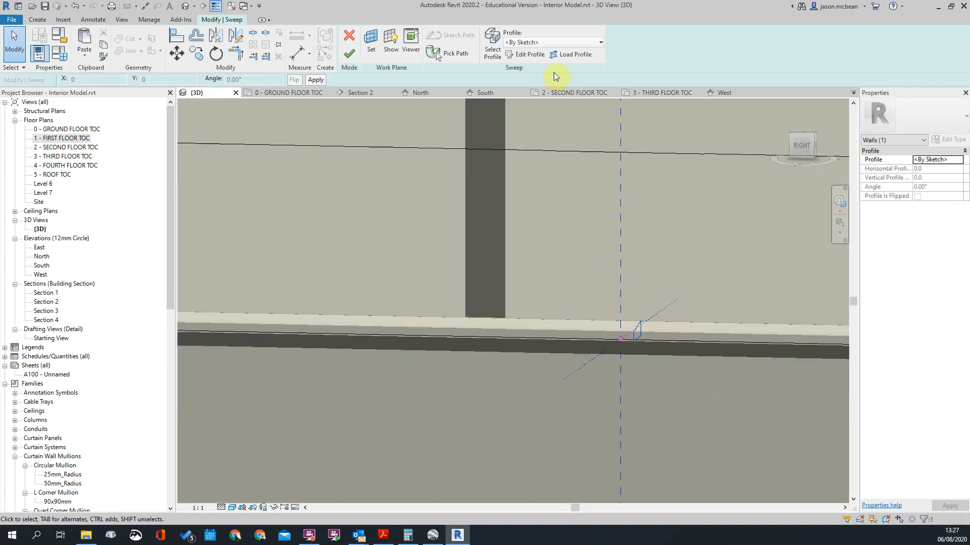
Step: Open the sweep's profile sketch and try to move the whole profile from its lower corner onto the path point
left_click(525, 54)
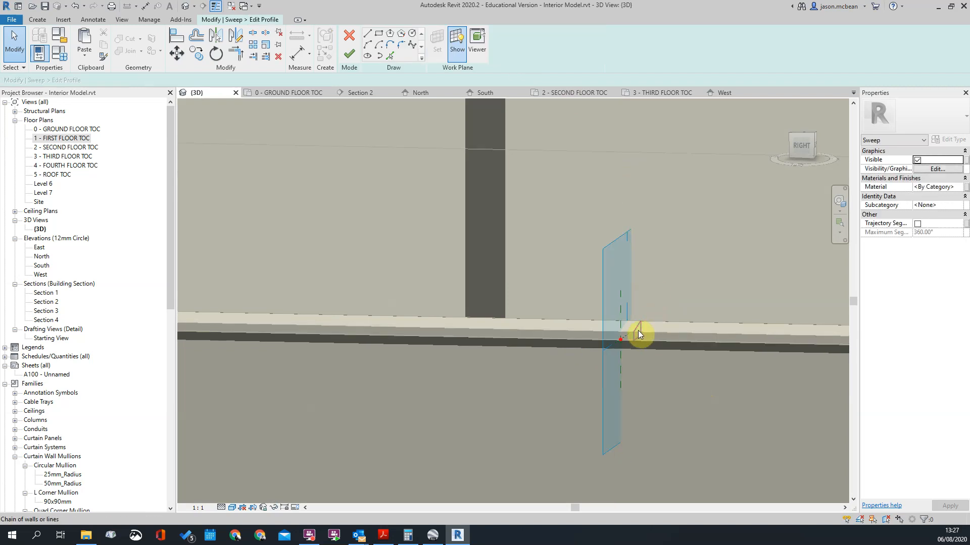
left_click(637, 331)
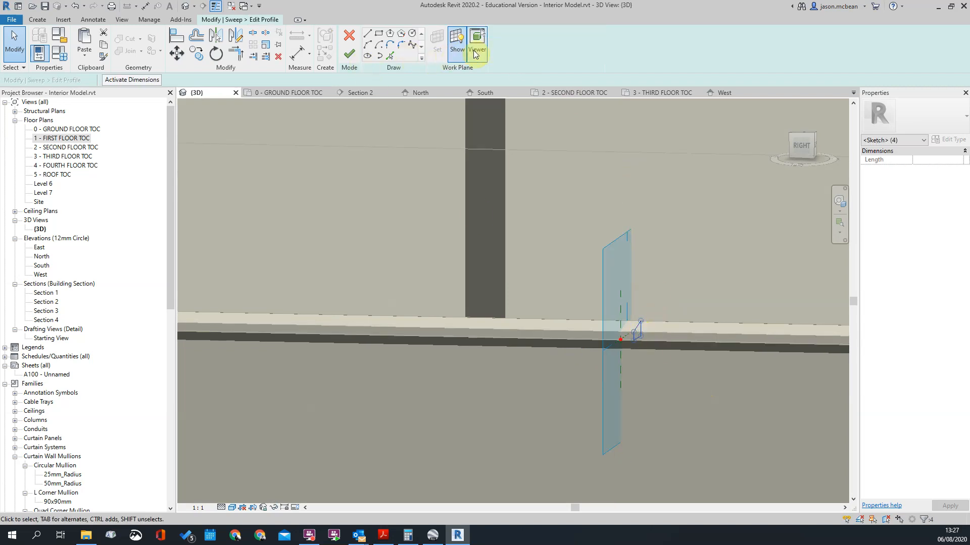
middle_click_drag(644, 301, 632, 377, "shift")
scroll(640, 318, "up", 5)
scroll(598, 305, "up", 4)
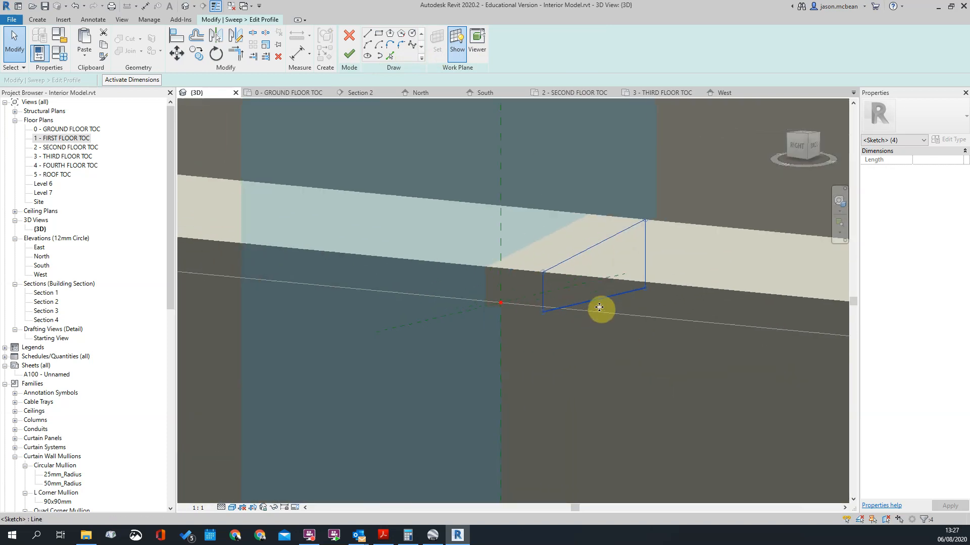
scroll(599, 310, "down", 1)
key("v")
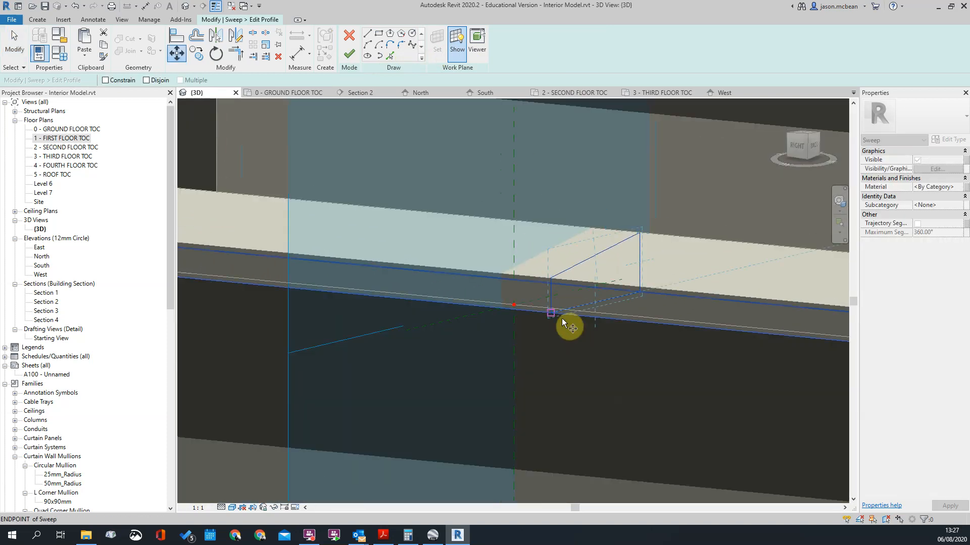
left_click(550, 310)
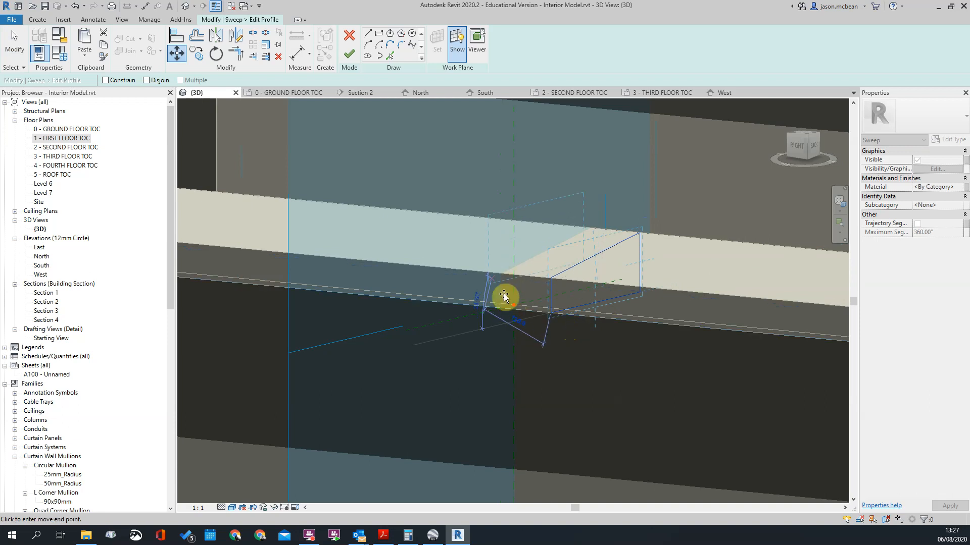
left_click(512, 309)
middle_click_drag(512, 308, 575, 399, "shift")
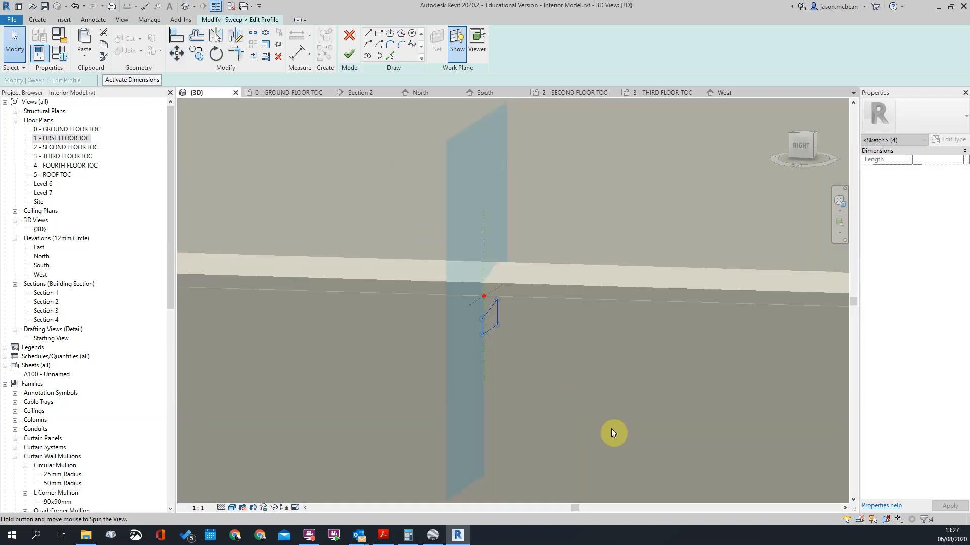
Step: Remove the misplaced profile lines from the sweep's profile sketch and locate the profile plane on the band
left_click(602, 330)
scroll(601, 329, "down", 3)
mouse_move(602, 330)
middle_mouse_down("shift")
mouse_move(523, 348)
mouse_move(513, 305)
mouse_move(517, 340)
mouse_move(505, 330)
middle_mouse_up("shift")
scroll(580, 277, "up", 4)
scroll(535, 331, "up", 1)
scroll(514, 306, "down", 12)
scroll(516, 320, "up", 2)
scroll(511, 320, "down", 6)
scroll(504, 321, "up", 4)
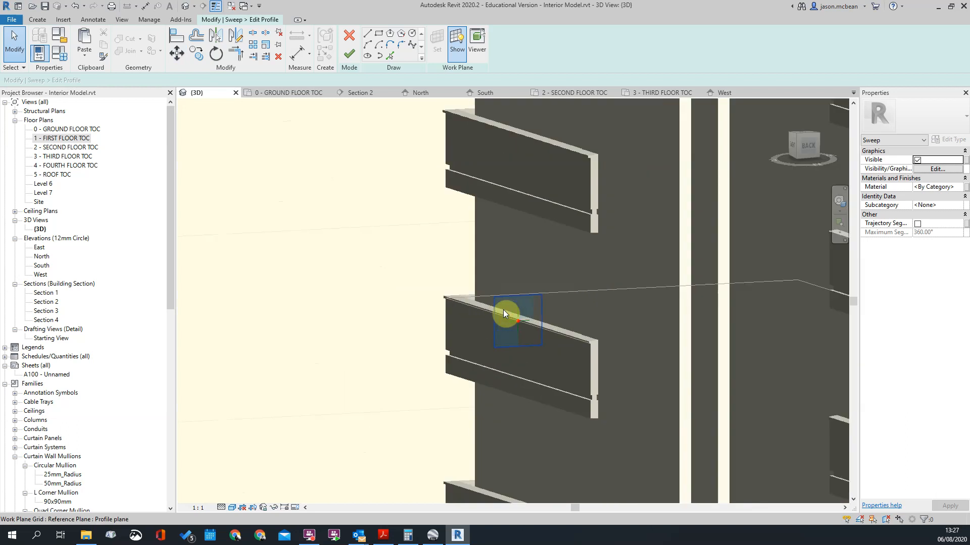
scroll(505, 313, "up", 4)
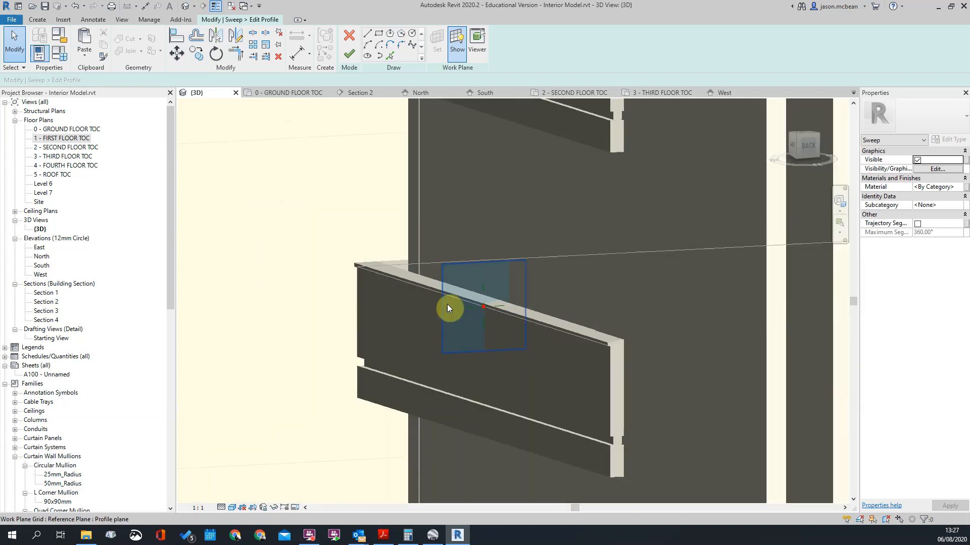
scroll(462, 304, "down", 3)
scroll(582, 330, "up", 4)
scroll(407, 279, "up", 3)
middle_click_drag(483, 237, 547, 237)
Step: Try to paste the copied coping profile aligned to selected levels
left_click(428, 230)
left_click(216, 101)
left_click(87, 54)
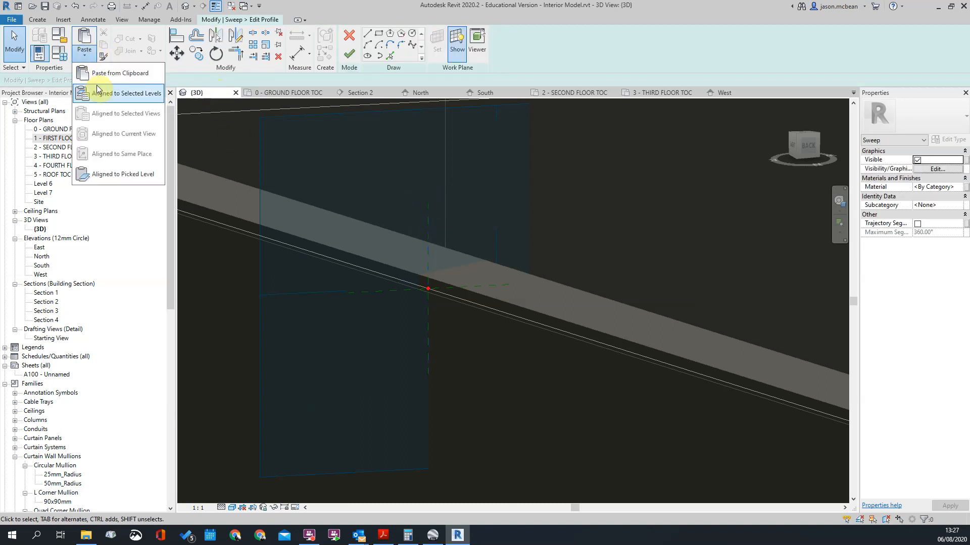
left_click(118, 95)
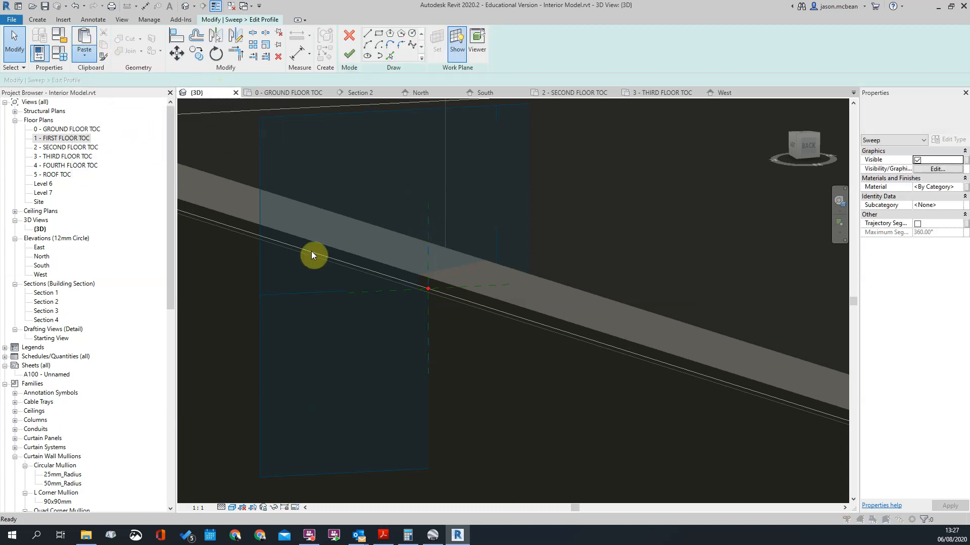
left_click(523, 335)
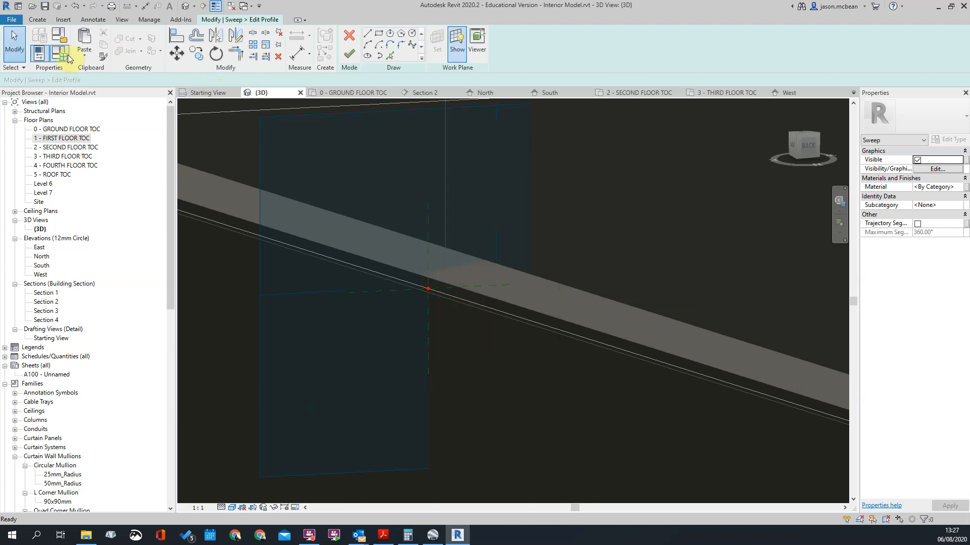
Step: Paste the copied coping profile from the clipboard at the path point on the profile plane and finish the paste
left_click(84, 37)
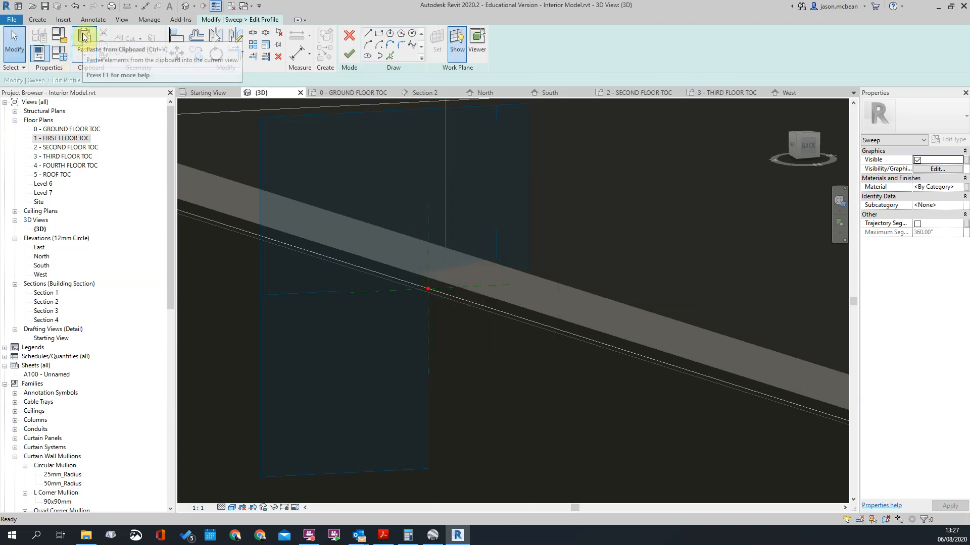
left_click(425, 288)
mouse_move(389, 318)
middle_mouse_down("shift")
mouse_move(470, 299)
mouse_move(552, 308)
mouse_move(526, 308)
middle_mouse_up("shift")
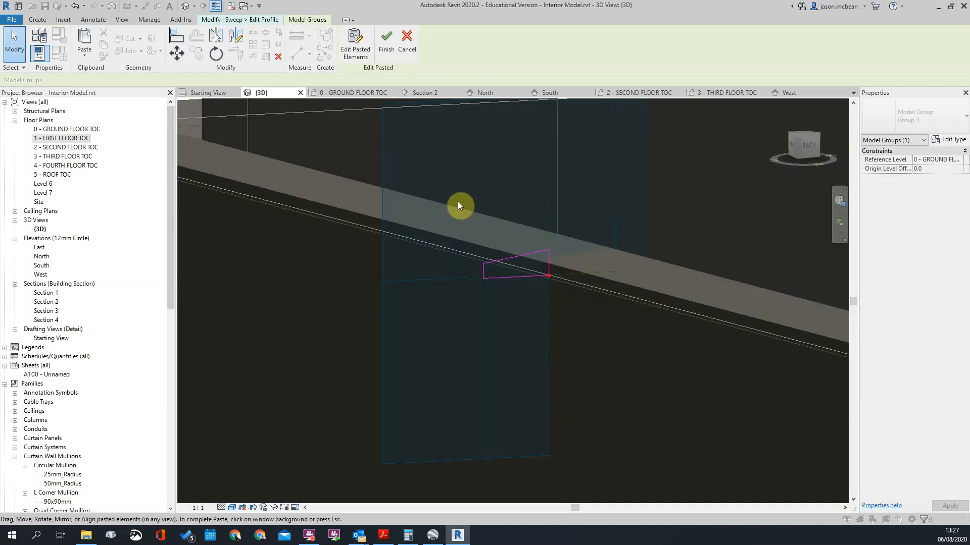
left_click(386, 40)
Step: Move the pasted profile so its lower outer corner sits on the path point
scroll(585, 308, "up", 2)
key("m")
key("v")
left_click(380, 254)
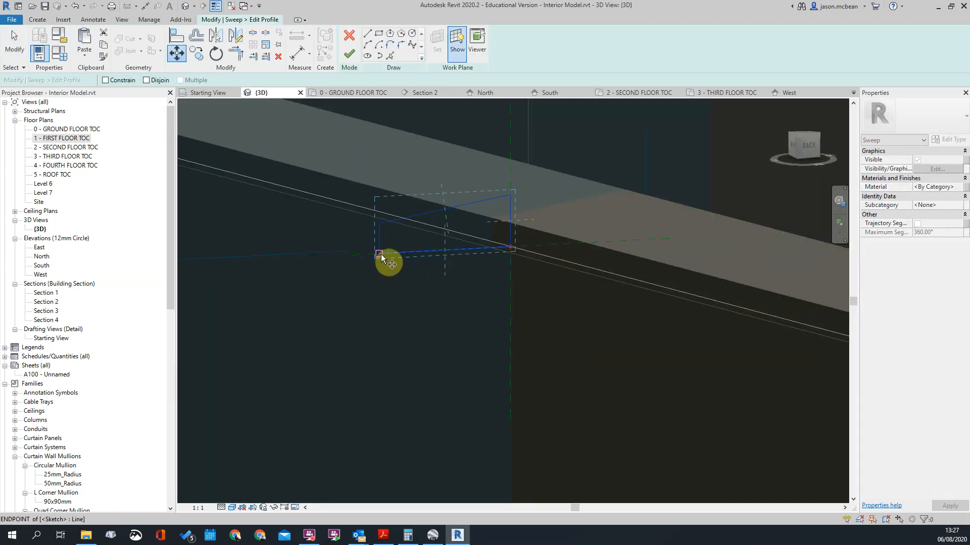
scroll(535, 252, "up", 2)
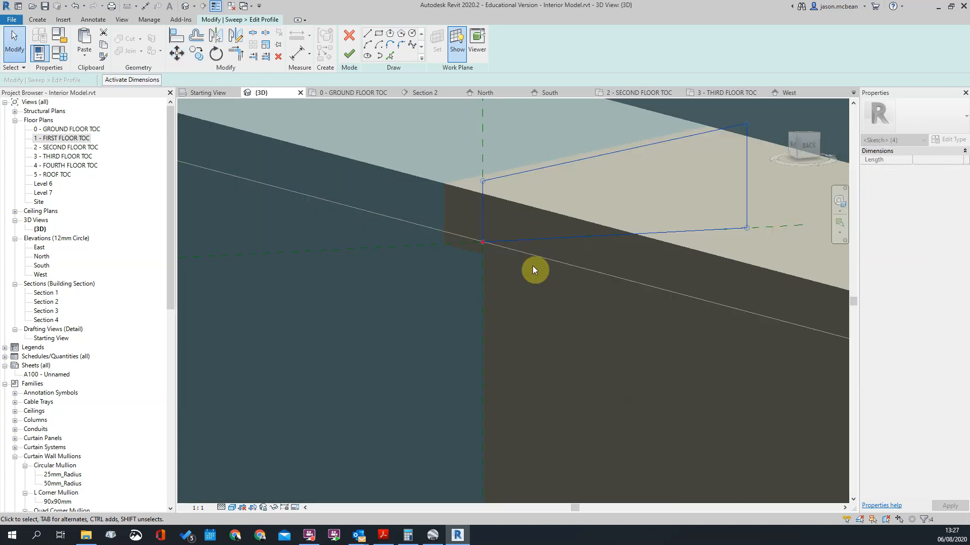
Step: Move the coping profile 25 mm outward along the horizontal reference so that it overhangs the band's face
key("m")
key("v")
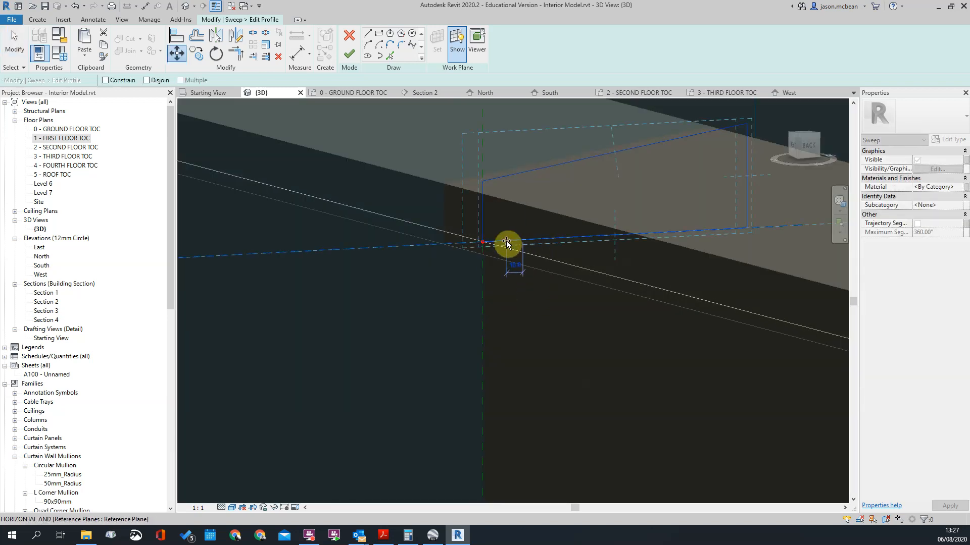
type("25")
key("Return")
scroll(507, 243, "down", 3)
left_click(522, 262)
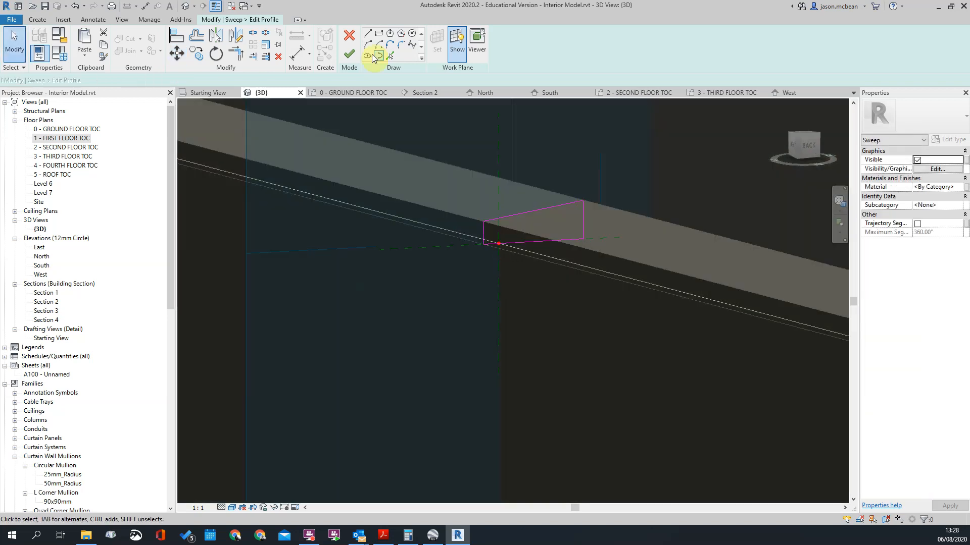
Step: Finish the profile sketch and complete the band's coping sweep
left_click(348, 53)
scroll(542, 254, "down", 3)
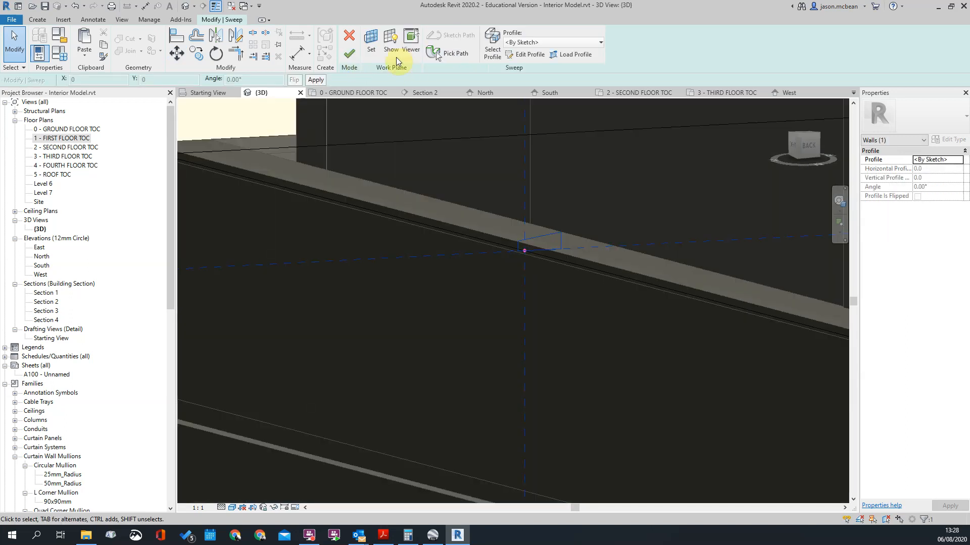
left_click(350, 54)
scroll(498, 285, "down", 5)
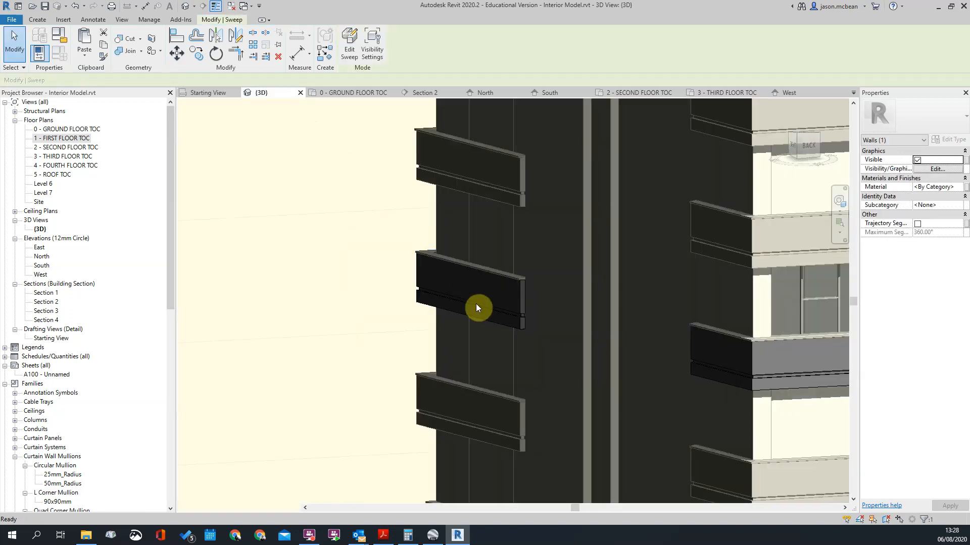
Step: Inspect the finished coping around the building and check which facade elements belong to the third-floor model group
key("Escape")
middle_click_drag(456, 330, 549, 329, "shift")
scroll(551, 328, "up", 3)
scroll(689, 325, "up", 3)
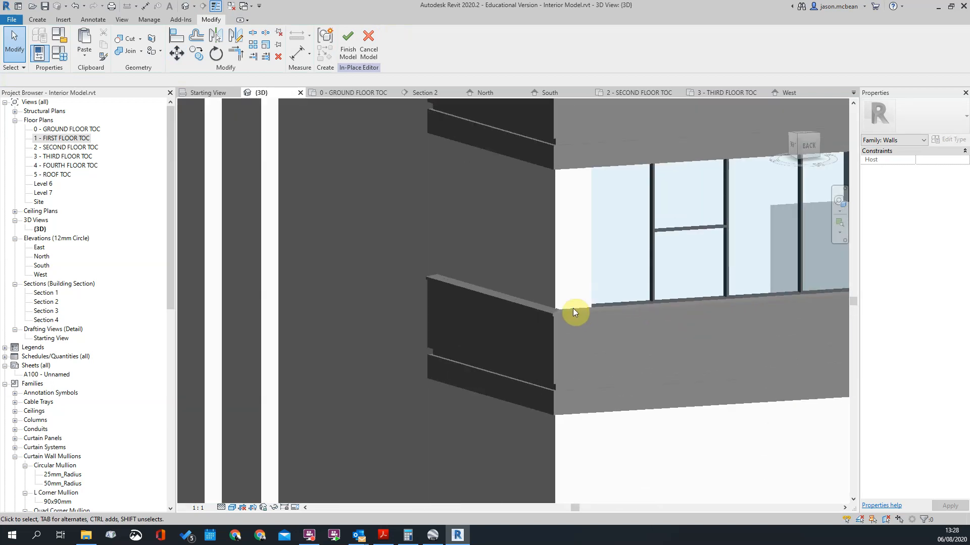
left_click(574, 308)
scroll(524, 299, "down", 6)
middle_click_drag(487, 329, 627, 298, "shift")
scroll(562, 306, "up", 5)
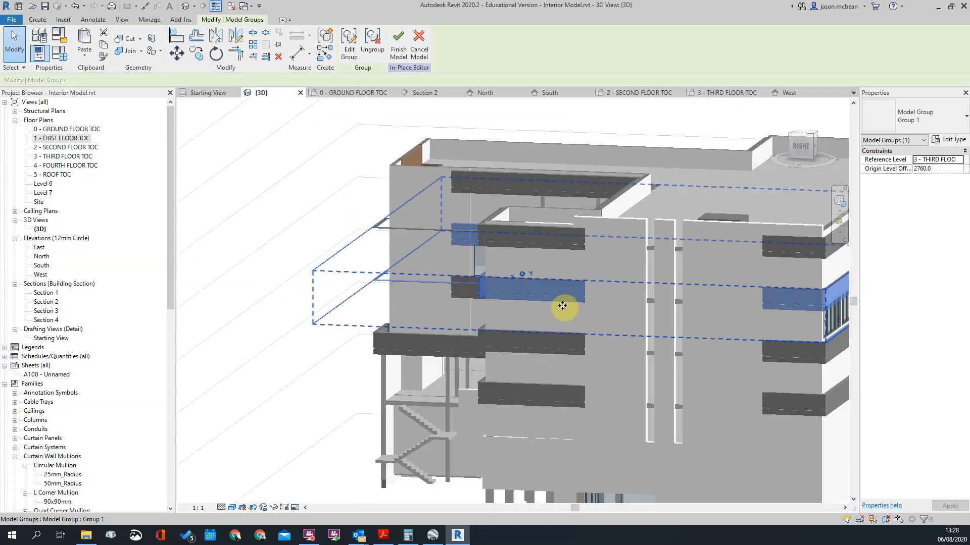
scroll(562, 306, "up", 3)
left_click(586, 347)
scroll(586, 358, "down", 4)
middle_click_drag(539, 391, 707, 324, "shift")
scroll(574, 264, "up", 3)
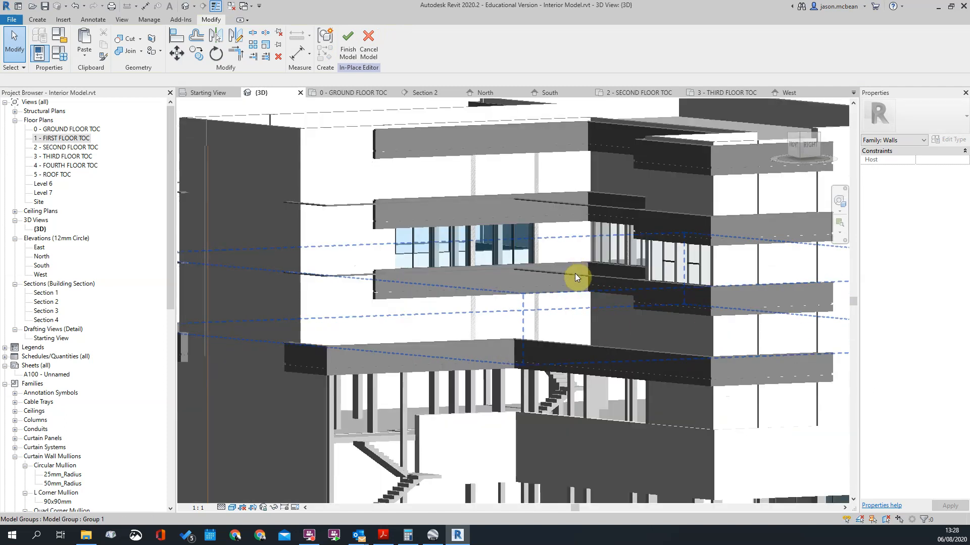
Step: Edit the third-floor model group, delete the stray coping sweep running along the front facade, and finish the group
left_click(575, 273)
scroll(635, 300, "down", 3)
middle_click_drag(634, 301, 662, 352, "shift")
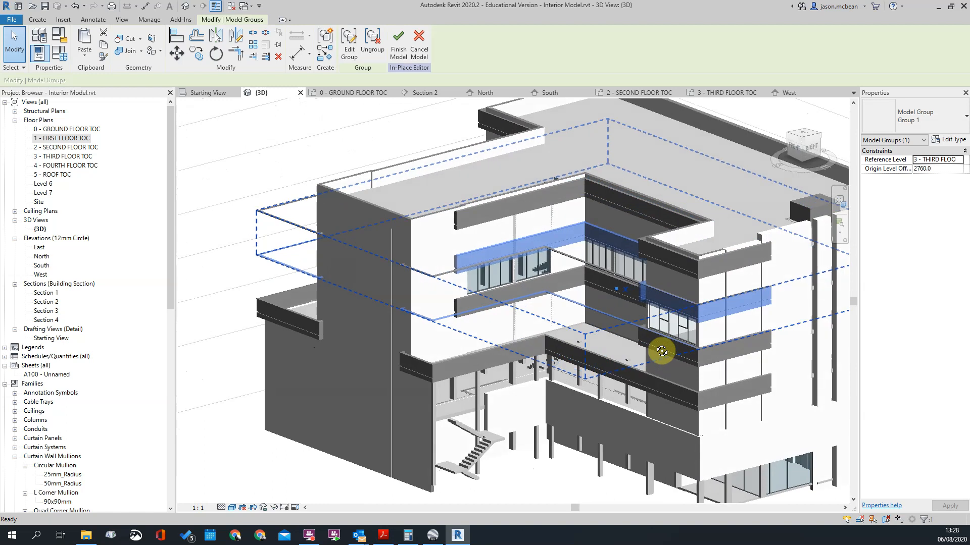
left_click(354, 55)
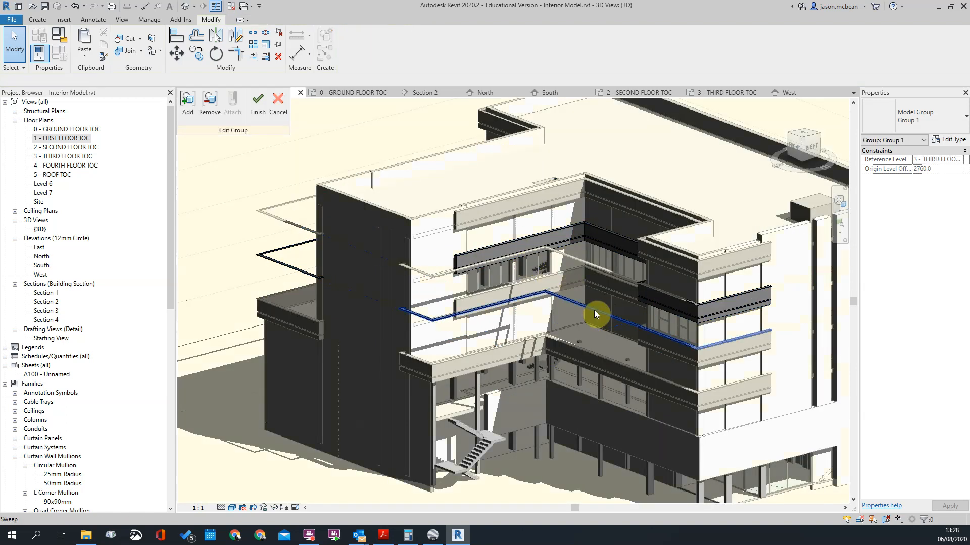
scroll(599, 260, "down", 3)
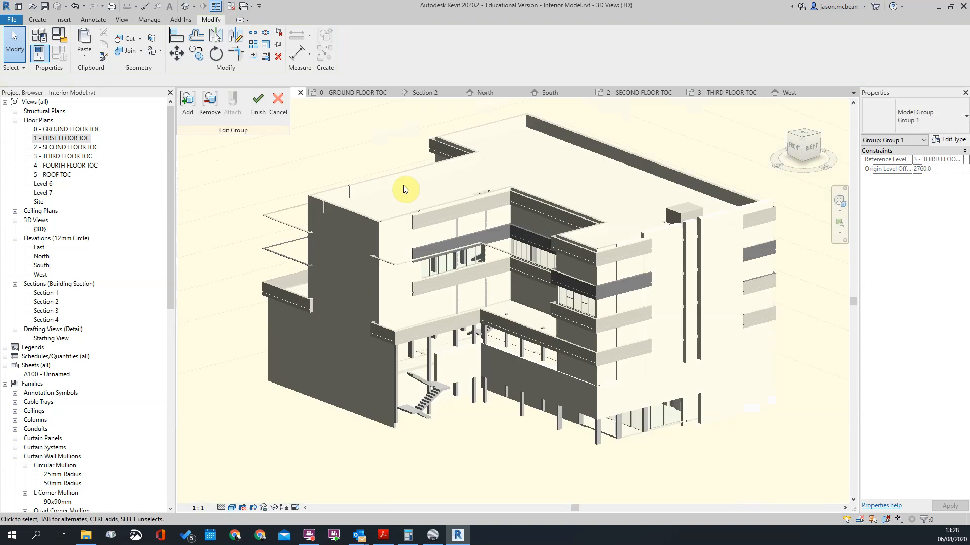
left_click(256, 100)
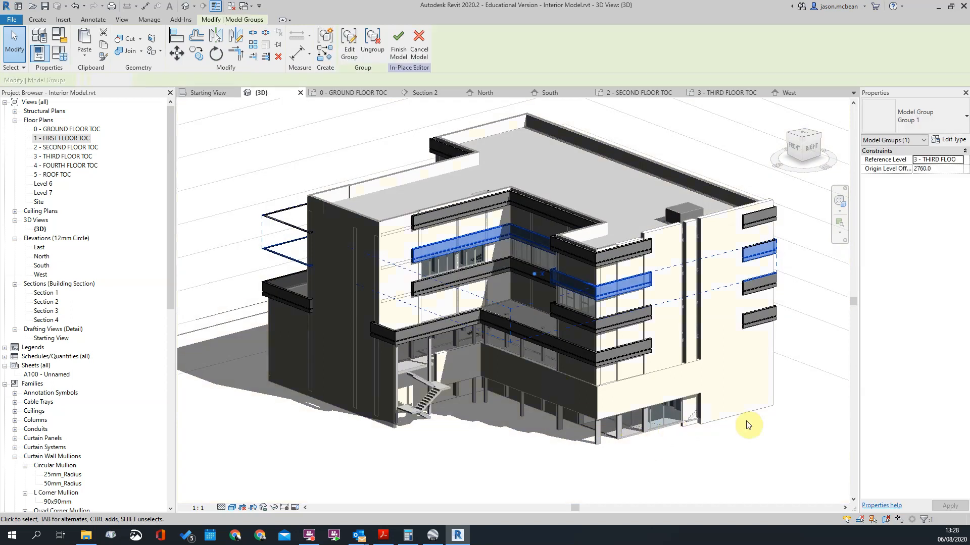
Step: Edit the model group again, delete its remaining stray coping sweep along the rear facade, and finish the group
double_click(736, 299)
middle_click_drag(741, 358, 552, 335, "shift")
scroll(493, 325, "up", 8)
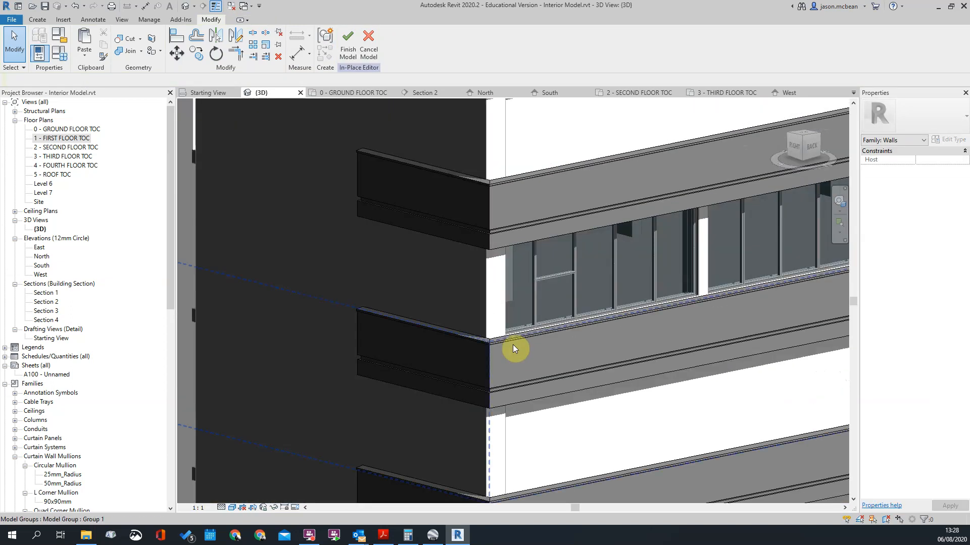
left_click(507, 338)
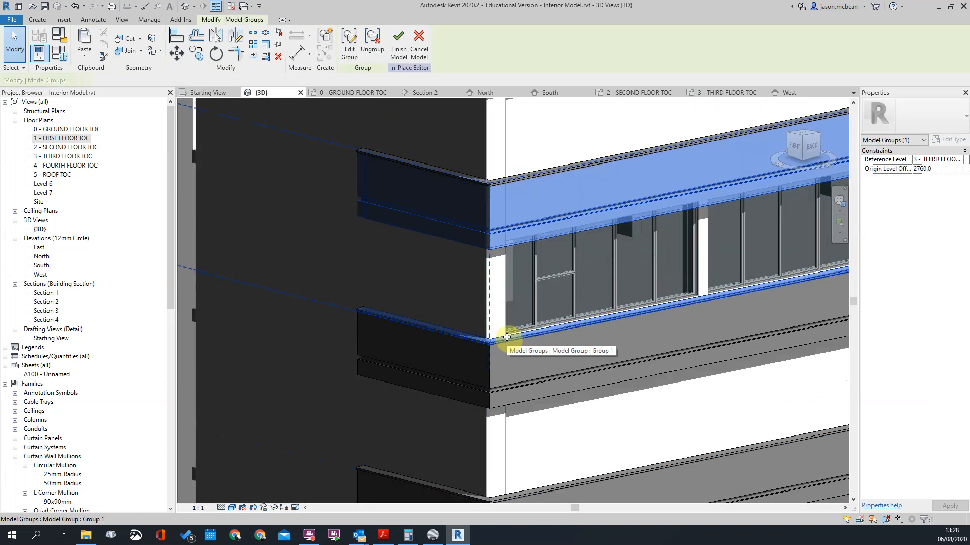
scroll(505, 334, "down", 3)
left_click(348, 40)
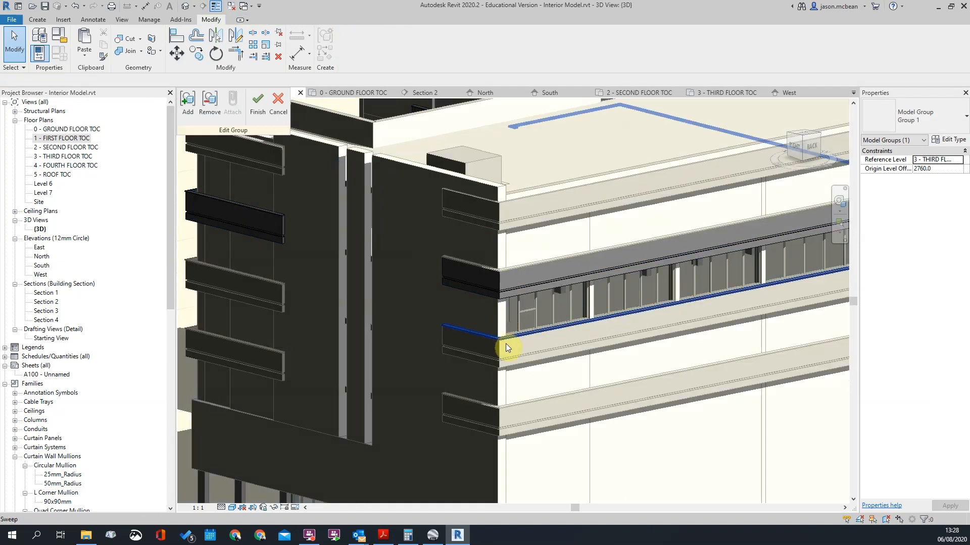
left_click(508, 337)
scroll(508, 337, "down", 4)
middle_click_drag(736, 357, 684, 439, "shift")
left_click(747, 449)
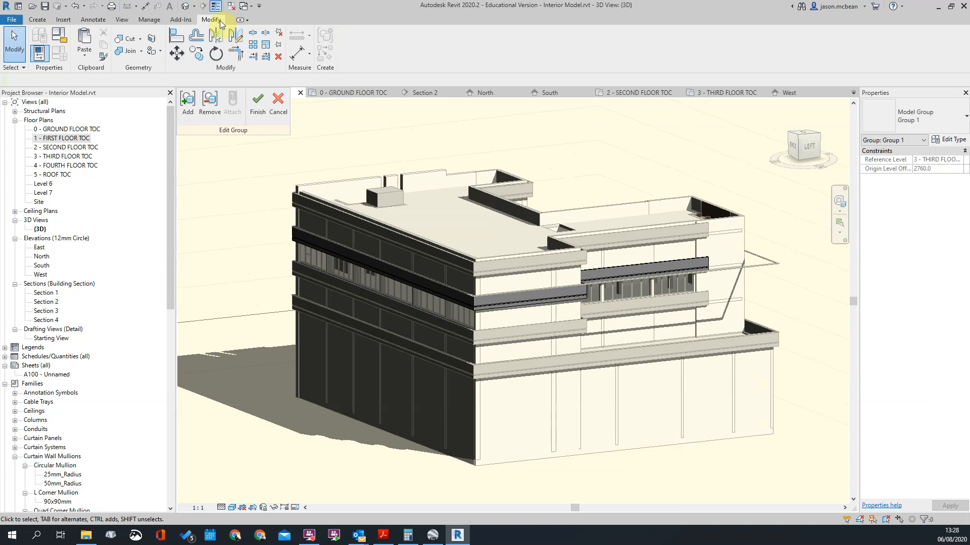
left_click(260, 107)
Step: Check the facade bands around the building and examine the copings at the front corner
scroll(648, 313, "down", 2)
left_click(474, 413)
middle_click_drag(475, 413, 717, 393, "shift")
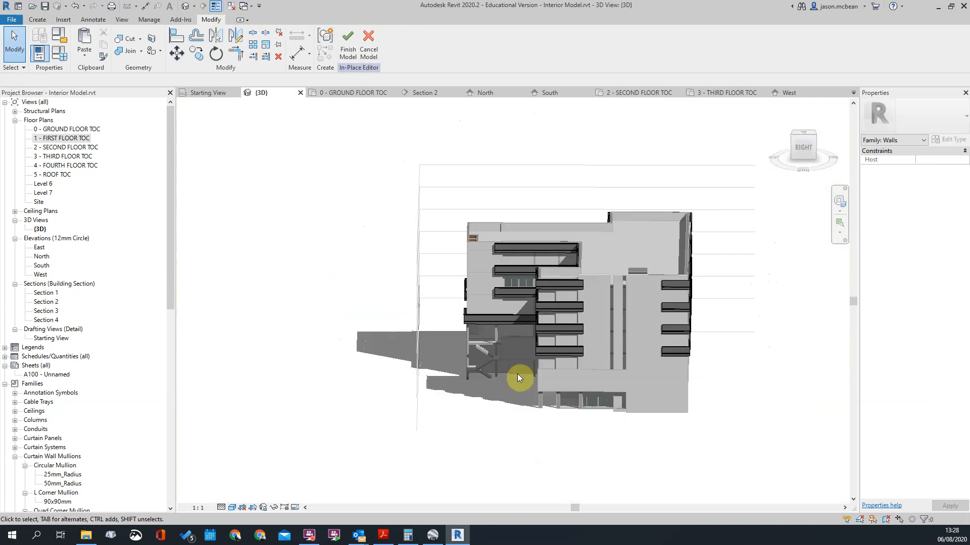
middle_click_drag(478, 350, 450, 277, "shift")
scroll(450, 277, "up", 5)
scroll(450, 277, "down", 2)
scroll(629, 235, "up", 1)
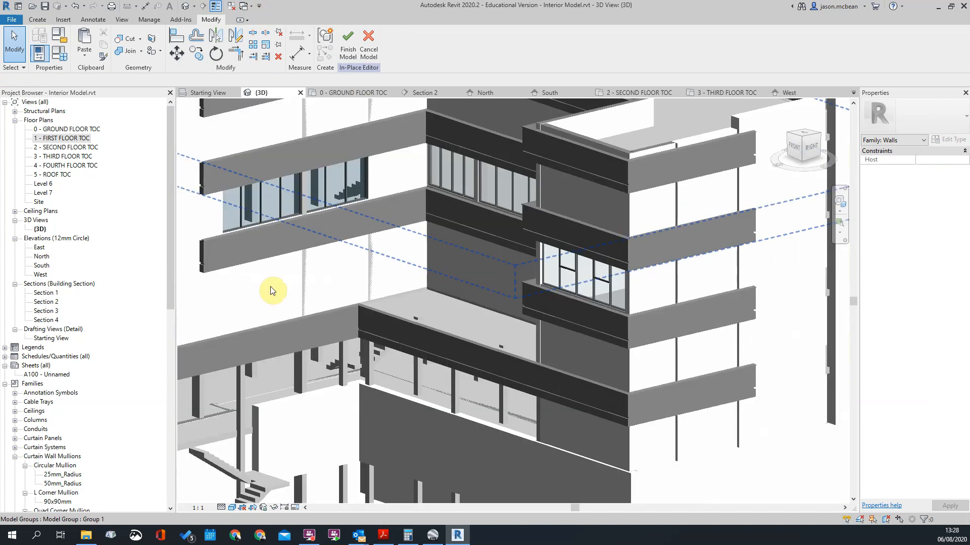
scroll(640, 246, "up", 3)
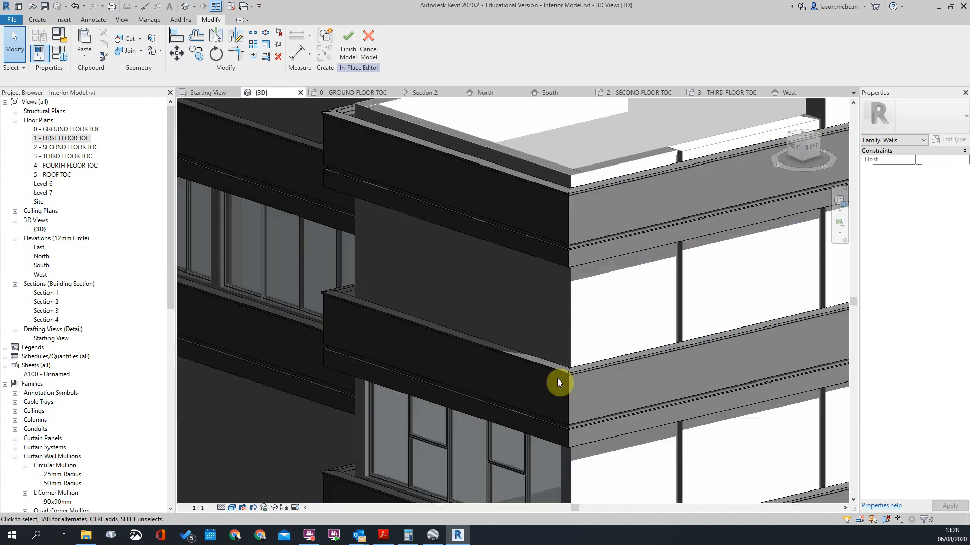
Step: Edit the third-floor model group and open its coping sweep for editing
scroll(563, 339, "down", 2)
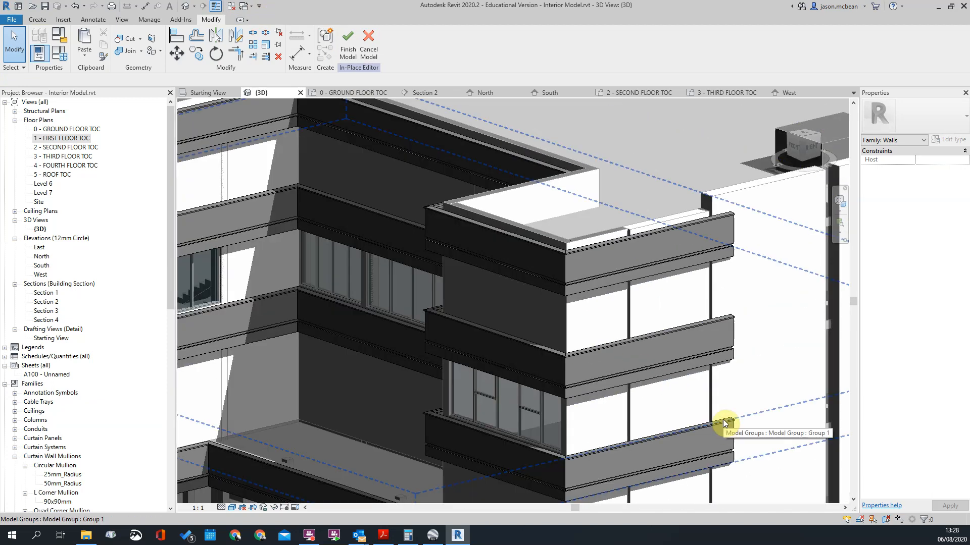
scroll(600, 278, "down", 2)
scroll(260, 189, "up", 4)
scroll(240, 233, "up", 2)
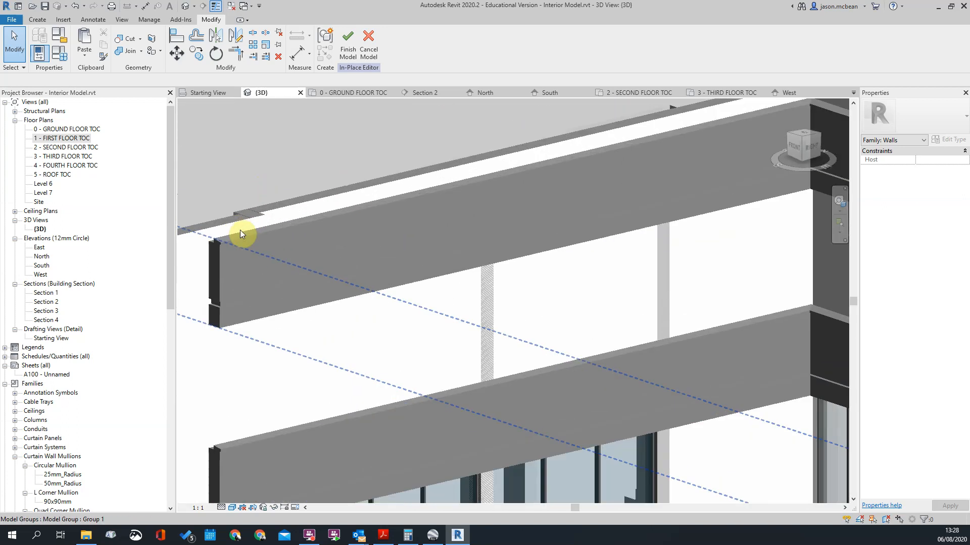
scroll(240, 234, "down", 1)
middle_click_drag(239, 234, 336, 181)
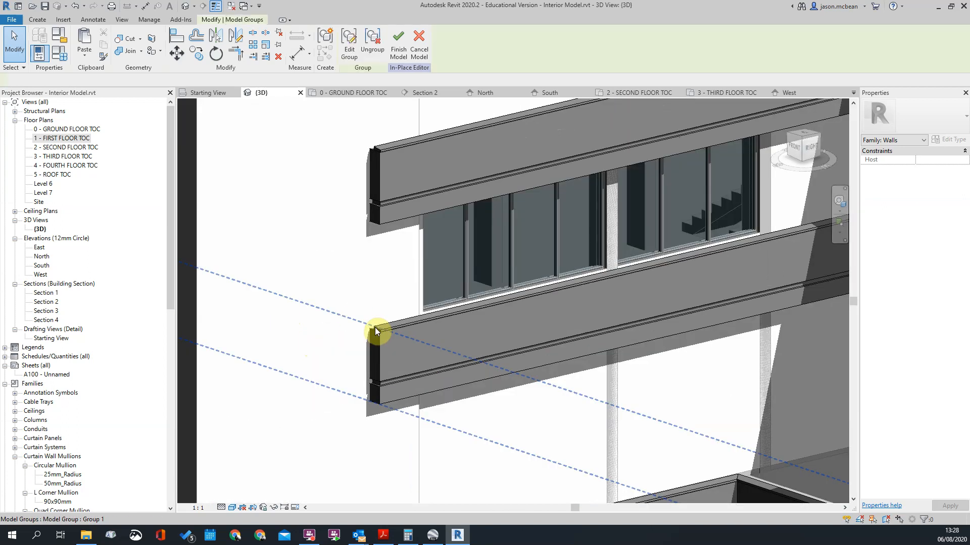
left_click(375, 328)
left_click(348, 45)
scroll(388, 328, "up", 3)
left_click(382, 330)
left_click(345, 45)
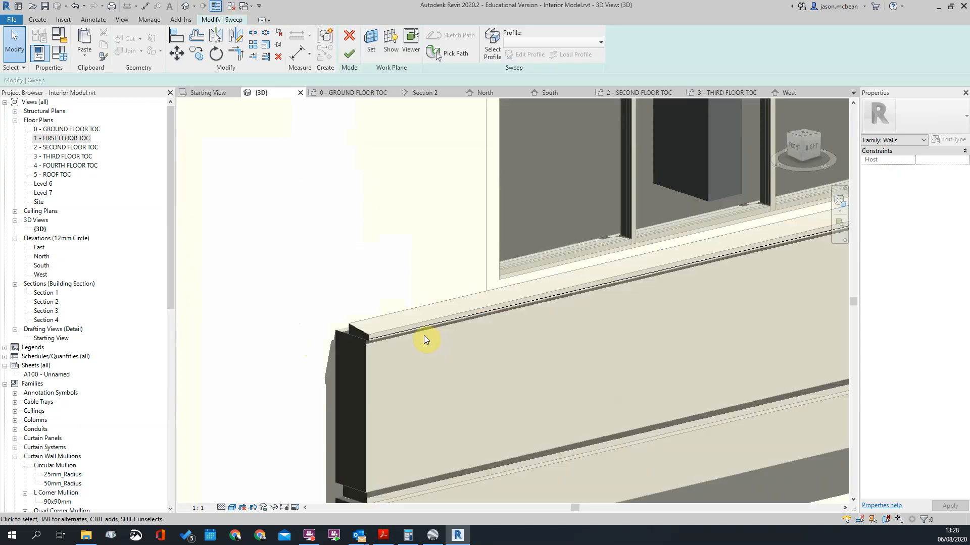
Step: Check the coping sweep's picked path along the third-floor band, then finish the sweep and the model group
scroll(389, 337, "up", 2)
left_click(457, 51)
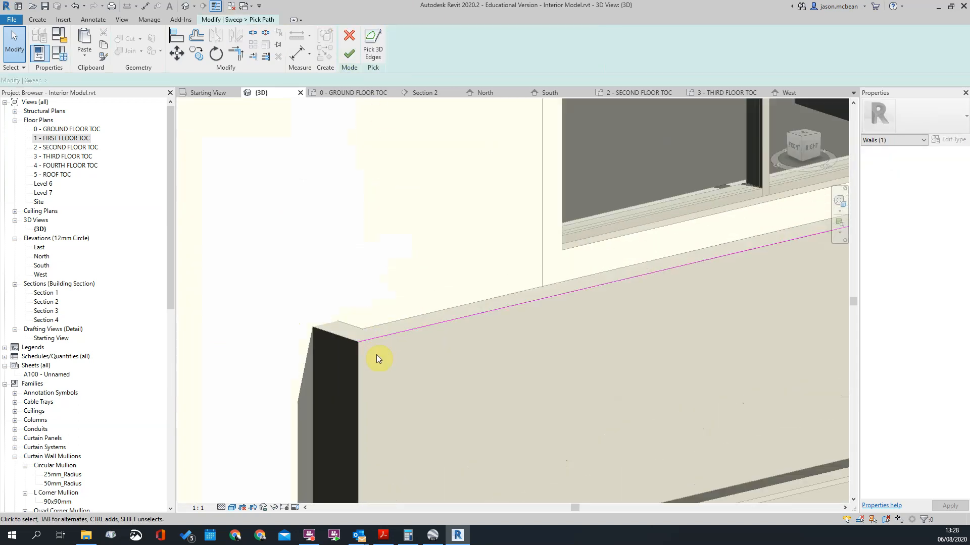
scroll(376, 333, "down", 3)
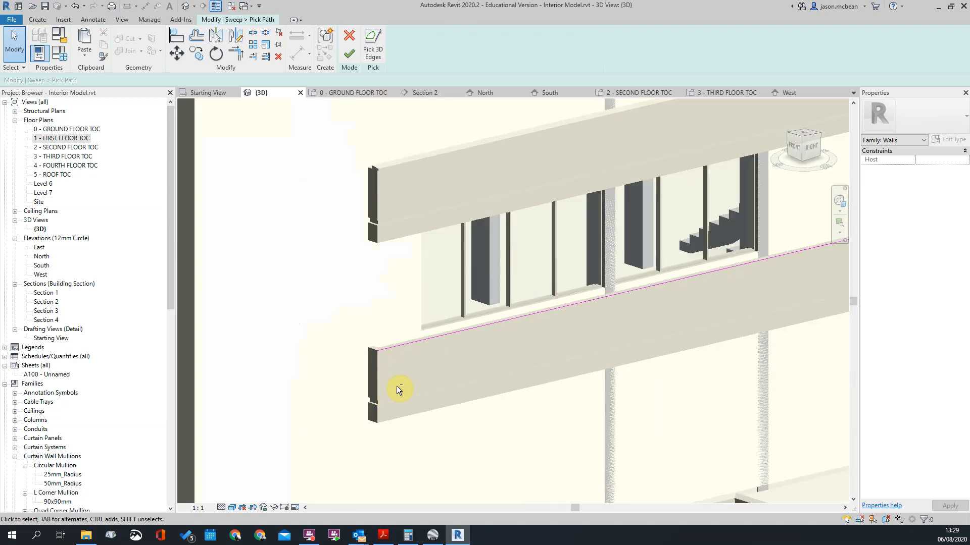
scroll(396, 386, "down", 5)
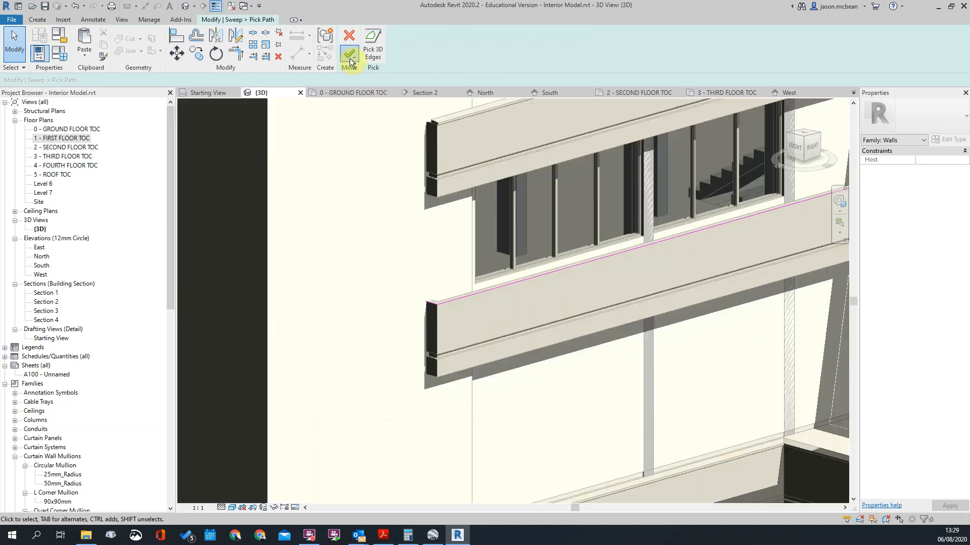
left_click(349, 58)
left_click(349, 58)
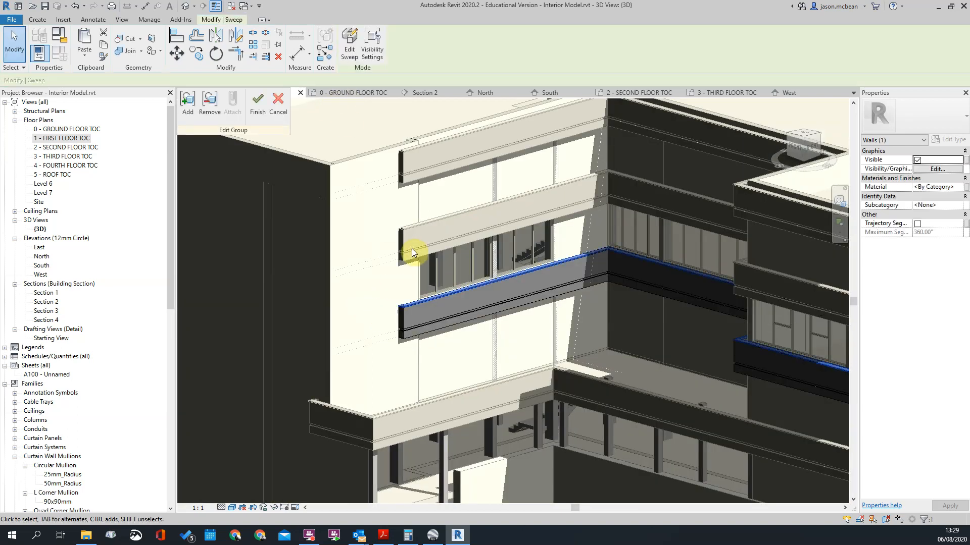
left_click(265, 111)
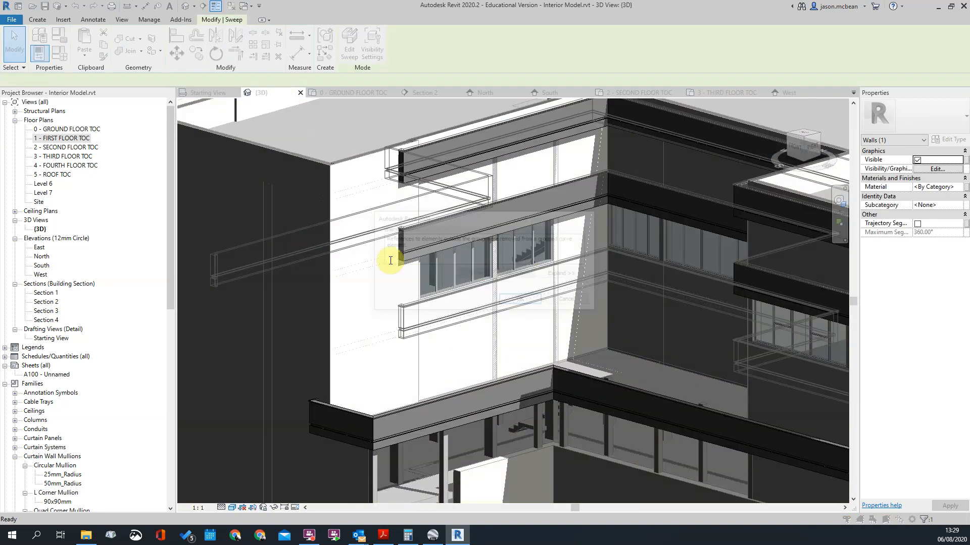
left_click(522, 301)
Step: Examine the bands and copings around the building and check which facade bands belong to the third-floor model group
scroll(459, 305, "up", 2)
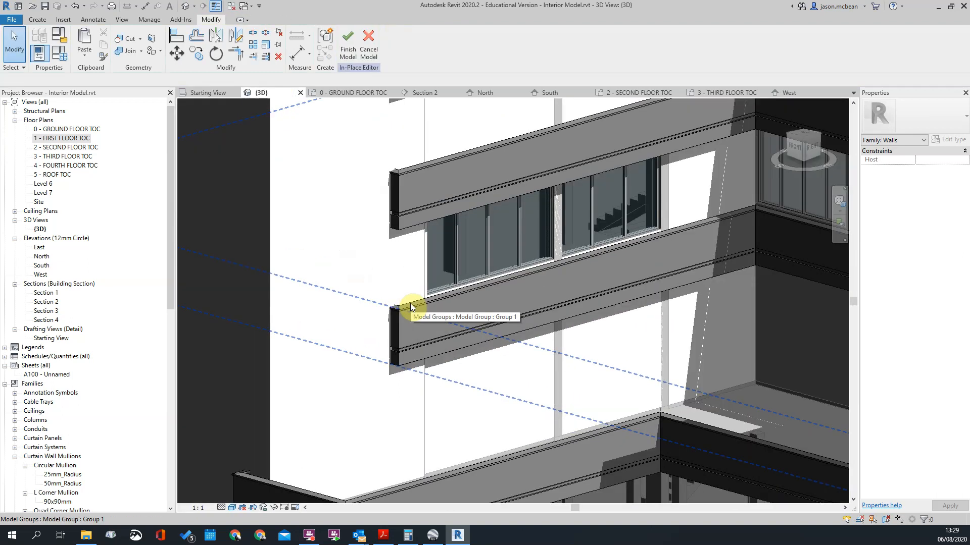
scroll(399, 304, "down", 4)
scroll(526, 314, "up", 4)
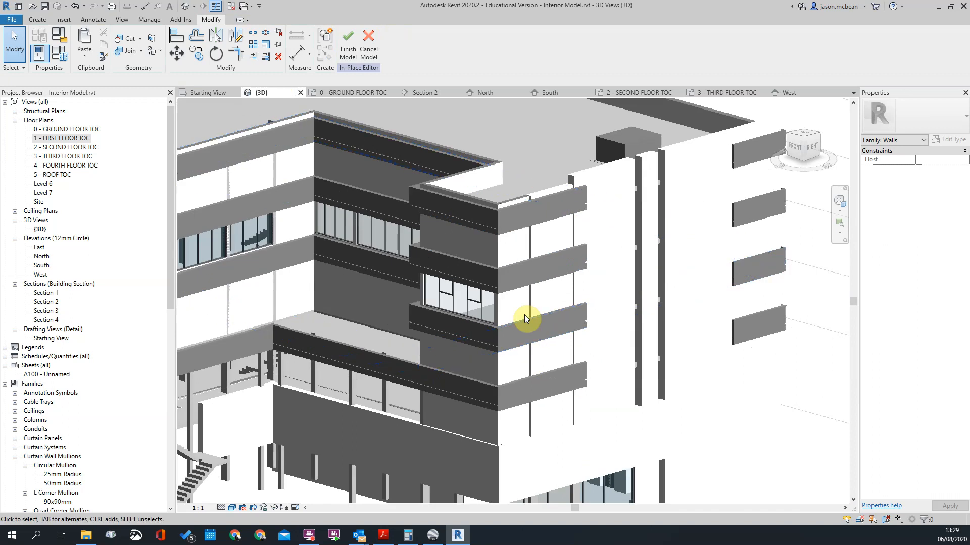
scroll(525, 314, "up", 3)
scroll(721, 308, "down", 2)
left_click(620, 285)
scroll(659, 369, "down", 3)
middle_click_drag(707, 367, 573, 335, "shift")
scroll(659, 286, "up", 2)
left_click(659, 286)
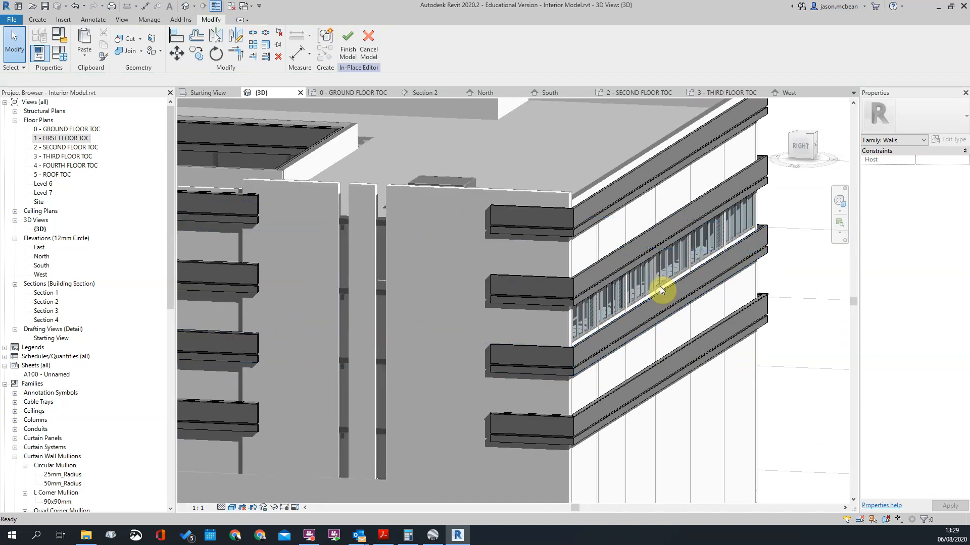
scroll(659, 286, "down", 2)
left_click(459, 314)
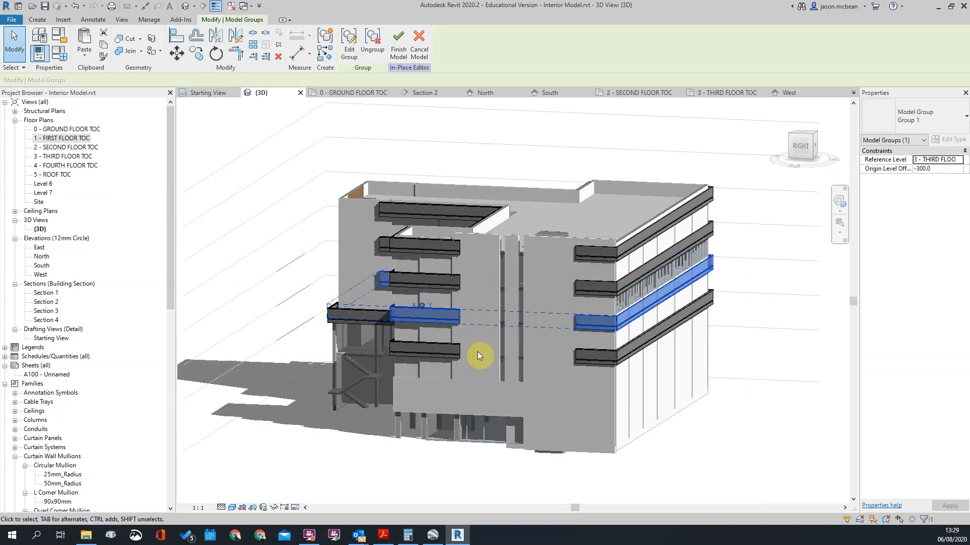
middle_click_drag(477, 351, 446, 347, "shift")
left_click(650, 349)
Step: Edit model group Group 2 on the lowest side-facade band, copy its coping sweep, and finish the group
scroll(585, 354, "up", 3)
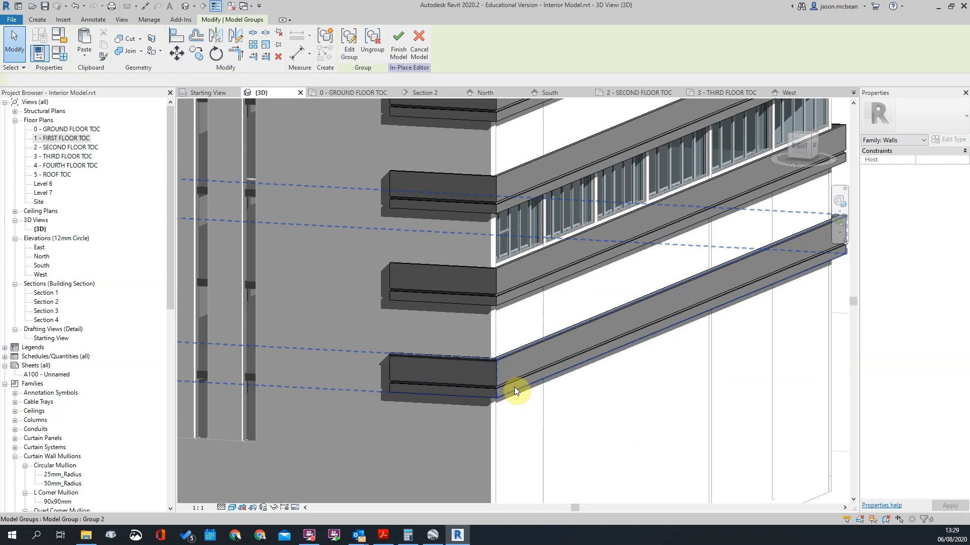
left_click(514, 387)
left_click(348, 49)
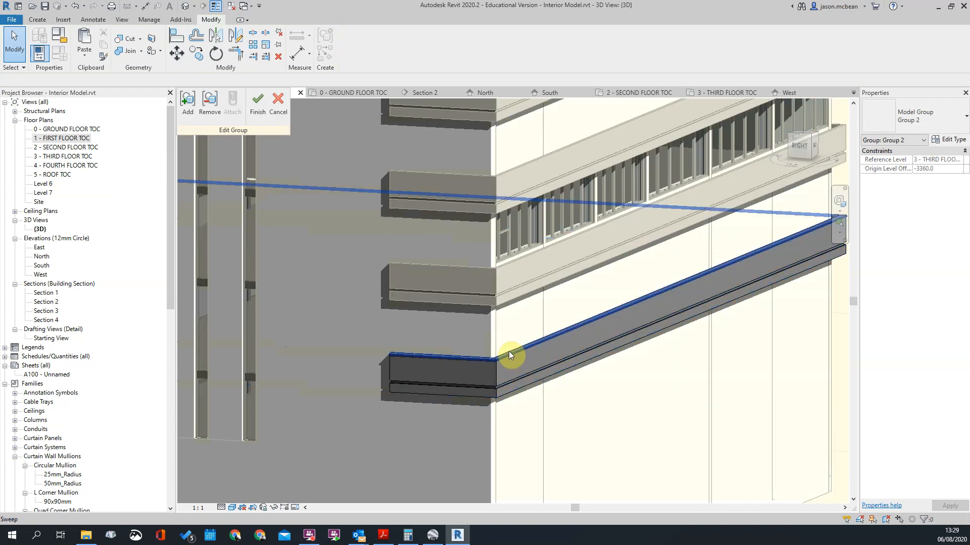
left_click(513, 352)
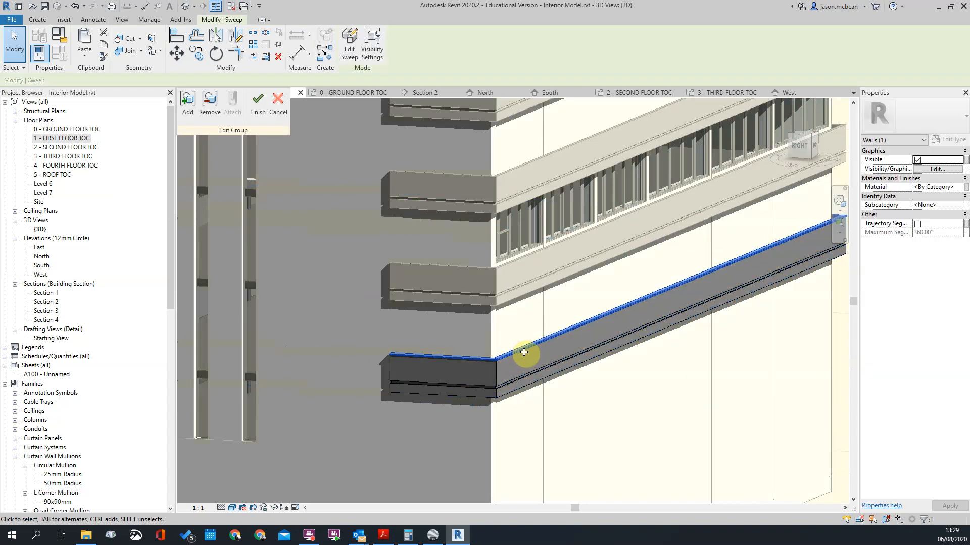
left_click(258, 103)
left_click(611, 377)
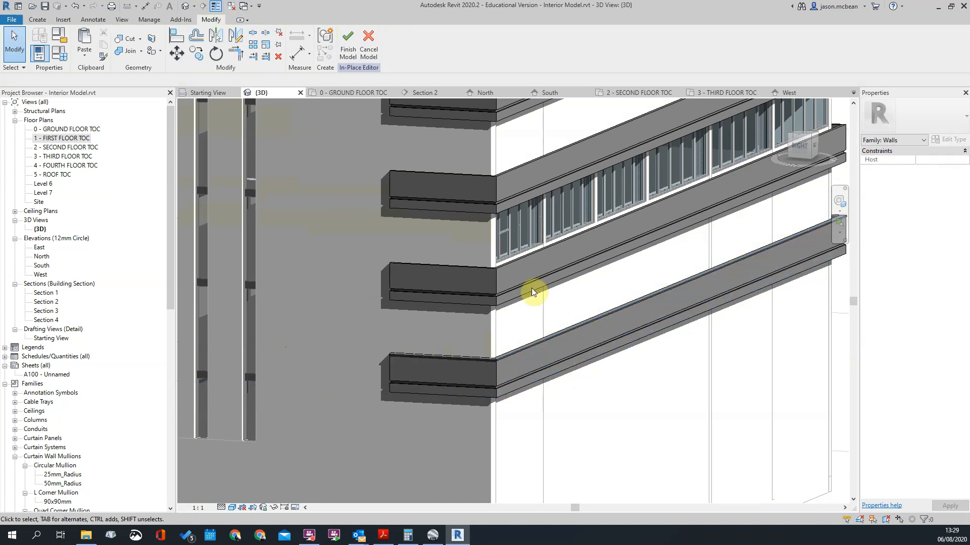
Step: Edit model group Group 1 on the third-floor band and paste the copied coping sweep into it
double_click(504, 262)
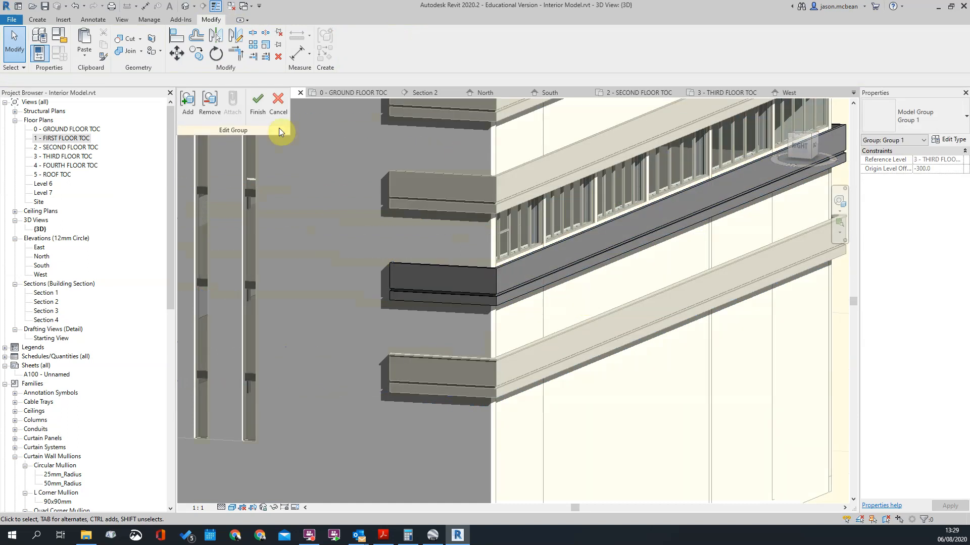
left_click(252, 116)
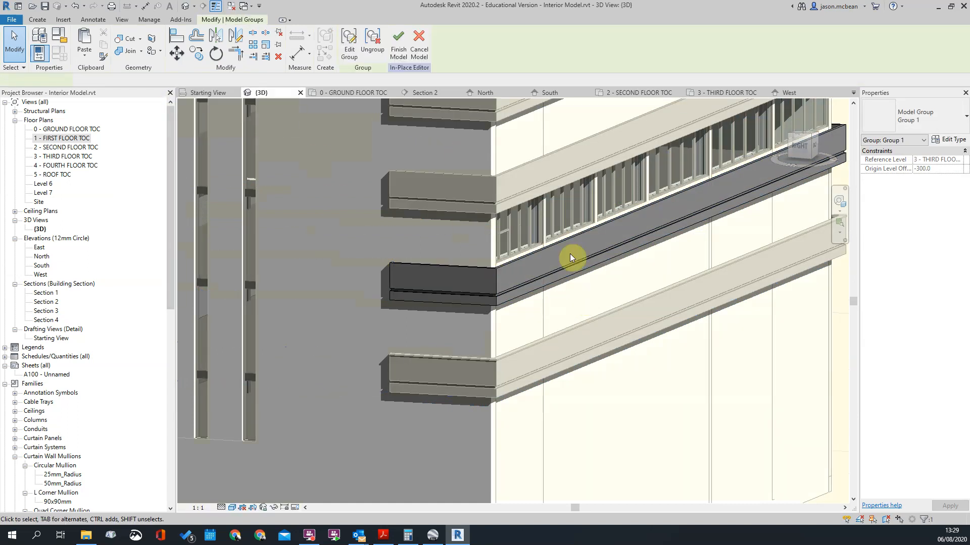
scroll(570, 254, "down", 5)
left_click(519, 282)
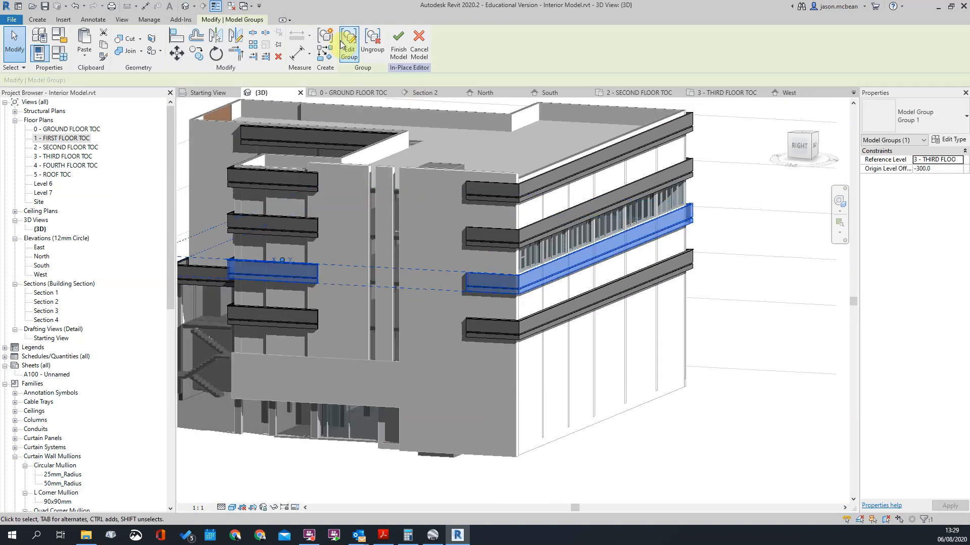
left_click(348, 46)
left_click(85, 39)
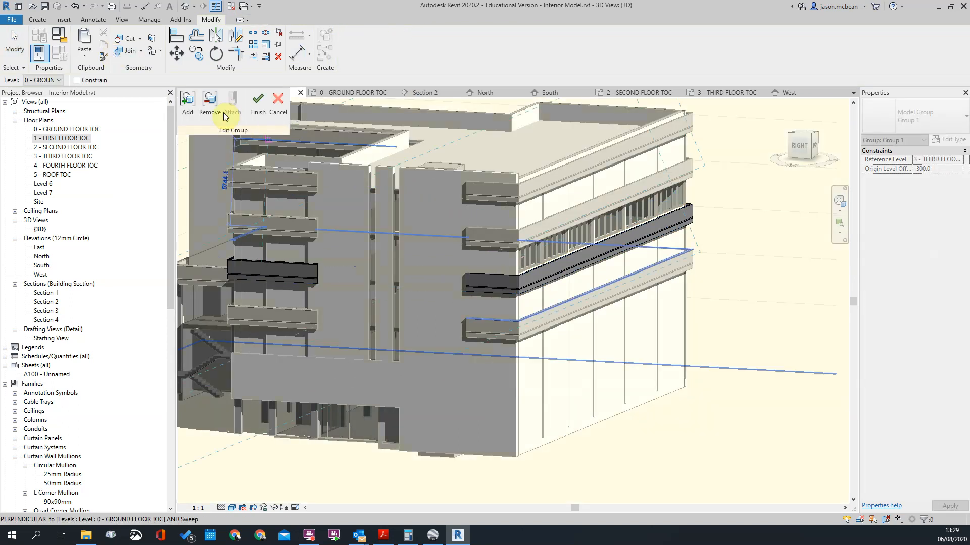
scroll(511, 274, "up", 2)
left_click(522, 279)
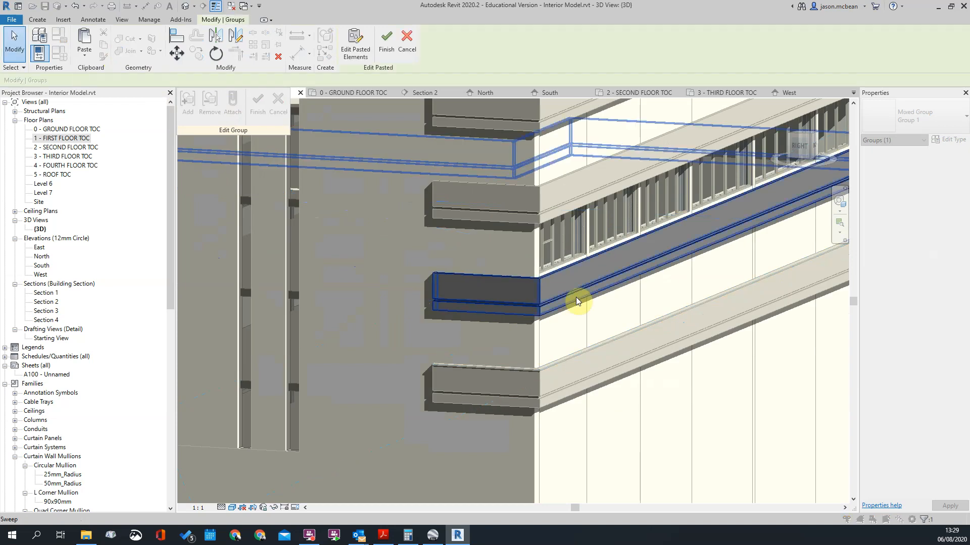
scroll(568, 298, "down", 3)
left_click(749, 439)
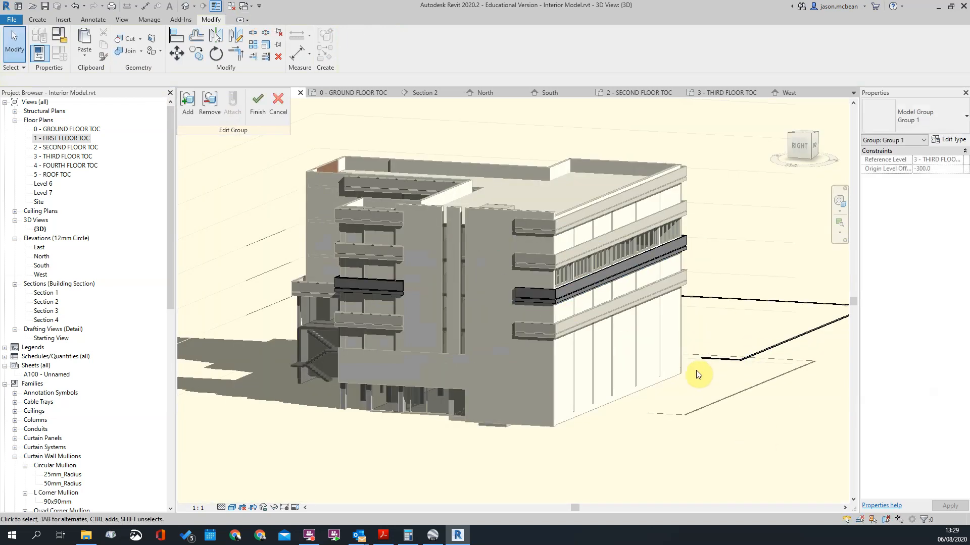
Step: Open the path of the pasted coping sweep lying beside the building and delete its existing path lines
left_click(741, 362)
middle_click_drag(726, 299, 668, 313, "shift")
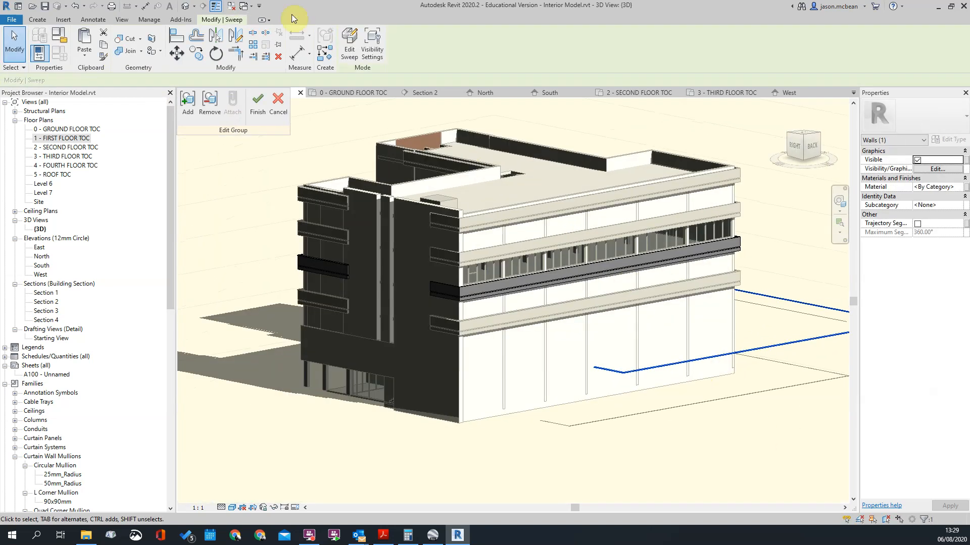
left_click(353, 50)
scroll(636, 319, "down", 3)
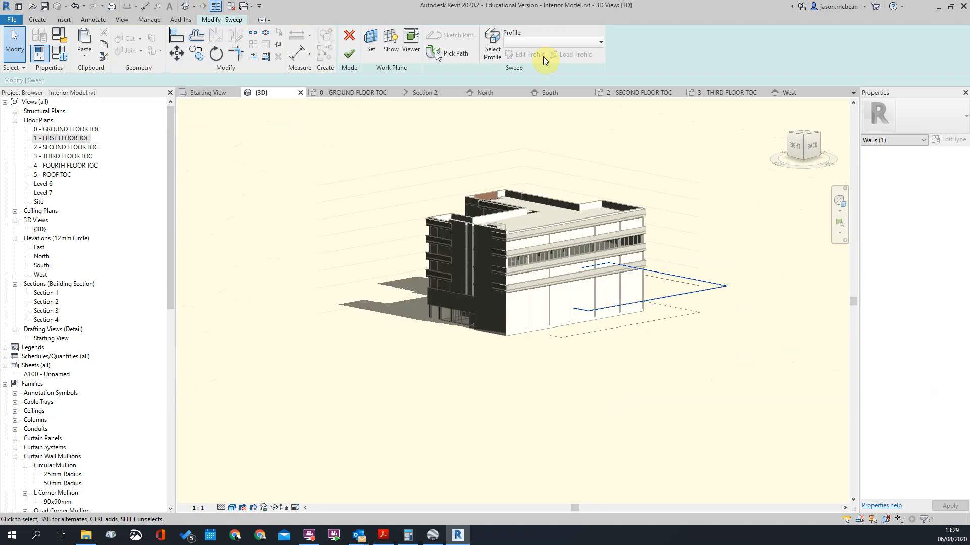
left_click(447, 56)
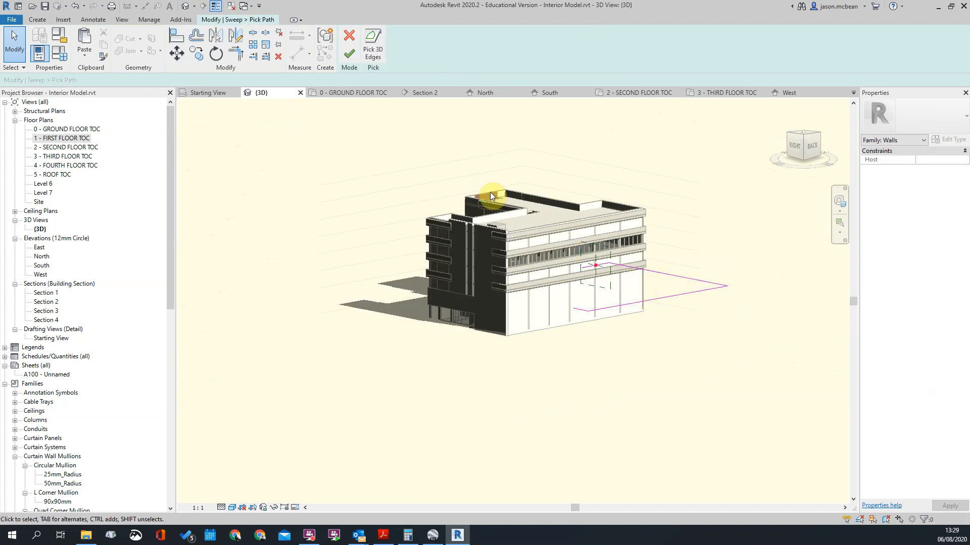
left_click_drag(478, 183, 818, 435)
scroll(592, 309, "up", 5)
middle_click_drag(572, 321, 606, 328)
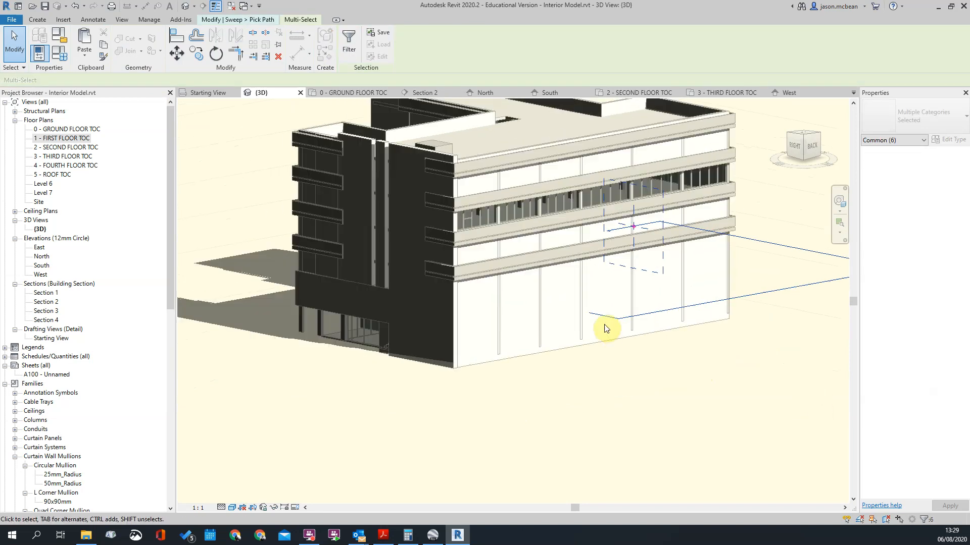
left_click_drag(504, 162, 700, 389)
left_click_drag(685, 324, 691, 331)
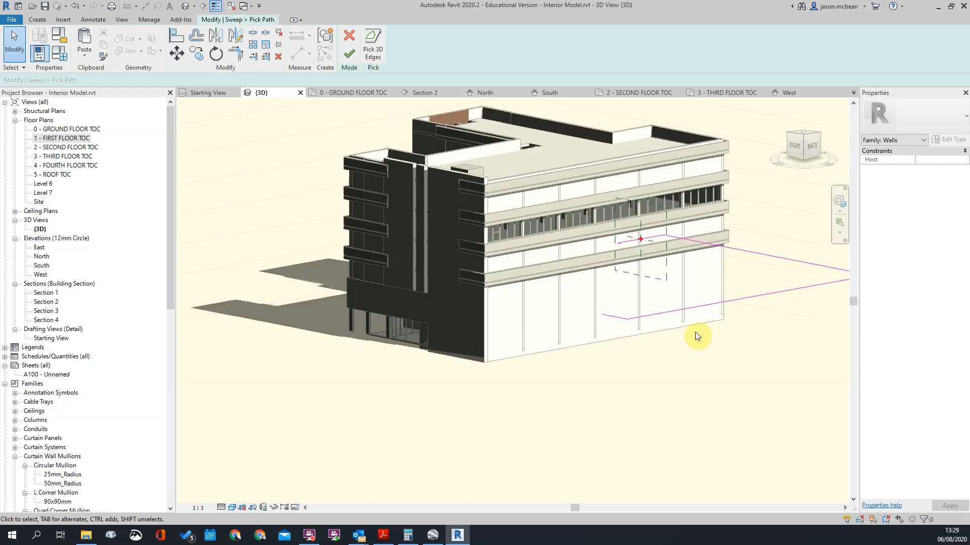
scroll(558, 290, "down", 4)
left_click_drag(519, 226, 763, 380)
scroll(540, 279, "up", 5)
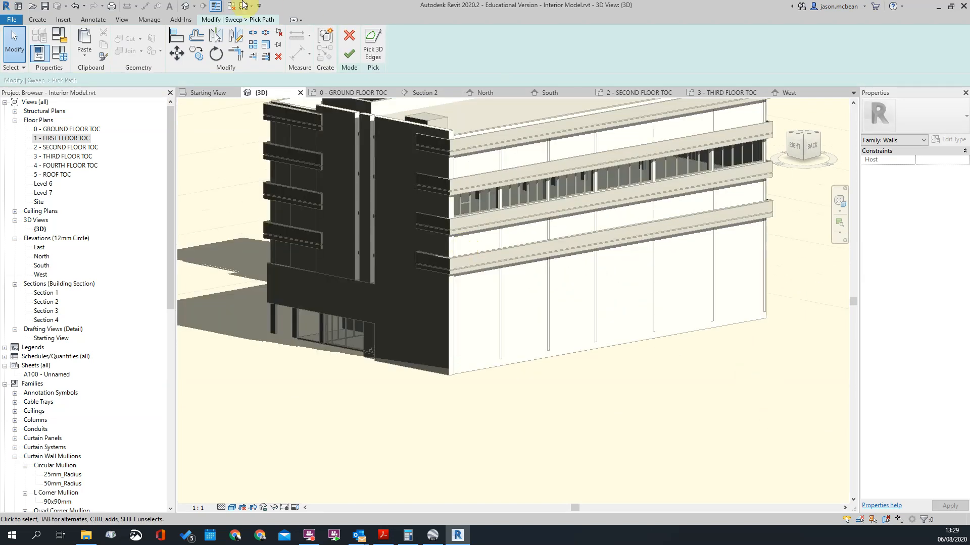
Step: Pick the outer top edges of the third-floor band around the building as the sweep's new path, and finish the path
left_click(374, 46)
scroll(422, 250, "up", 5)
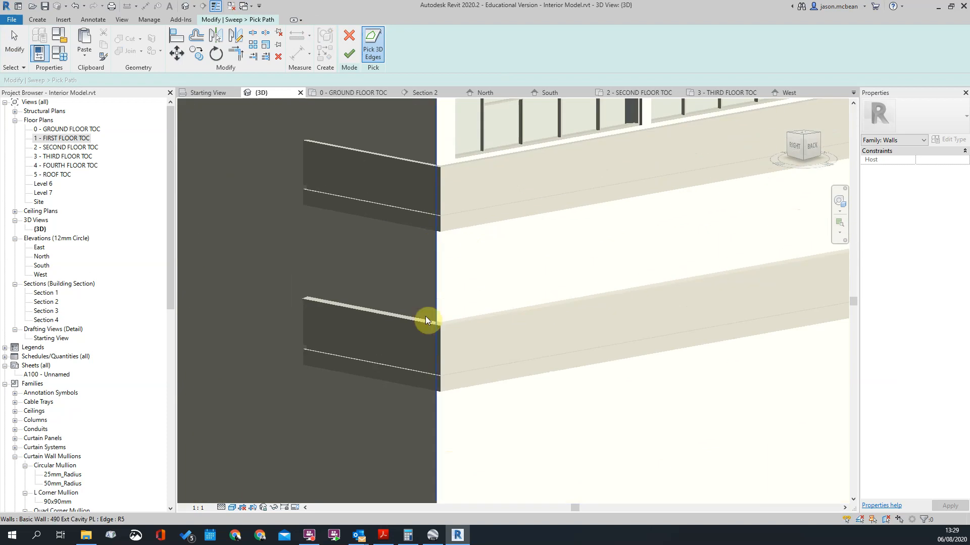
middle_click_drag(412, 263, 434, 263, "shift")
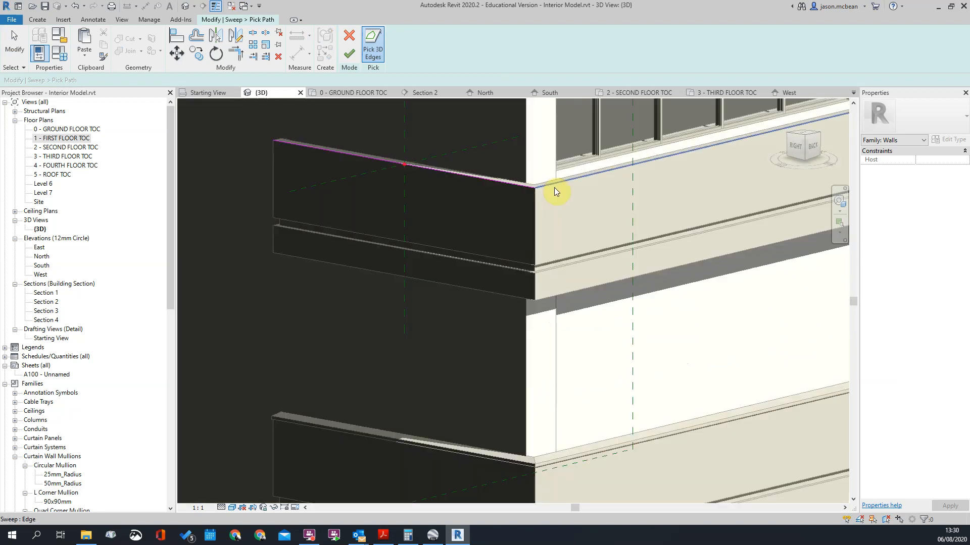
left_click(553, 186)
scroll(272, 229, "down", 5)
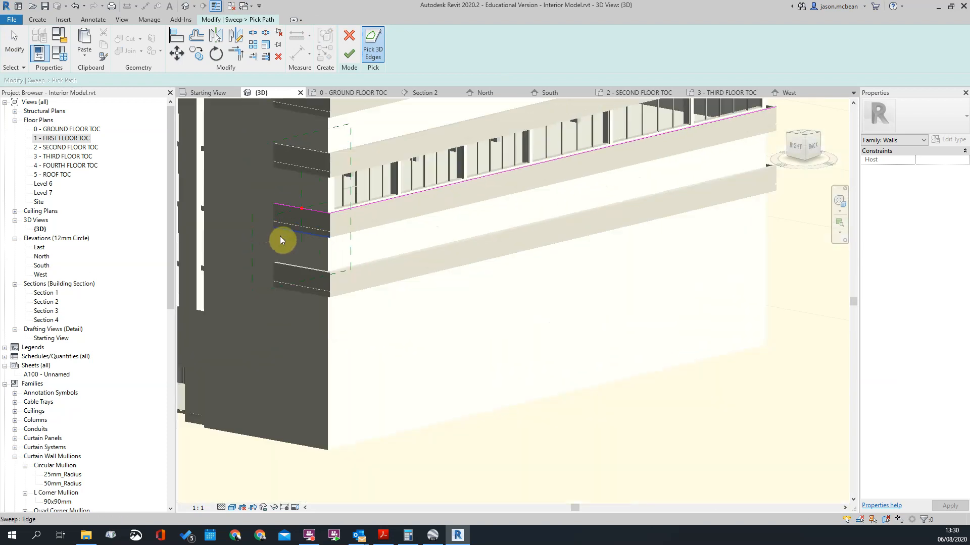
scroll(272, 232, "down", 5)
middle_click_drag(606, 281, 379, 283, "shift")
middle_click_drag(468, 259, 497, 298, "shift")
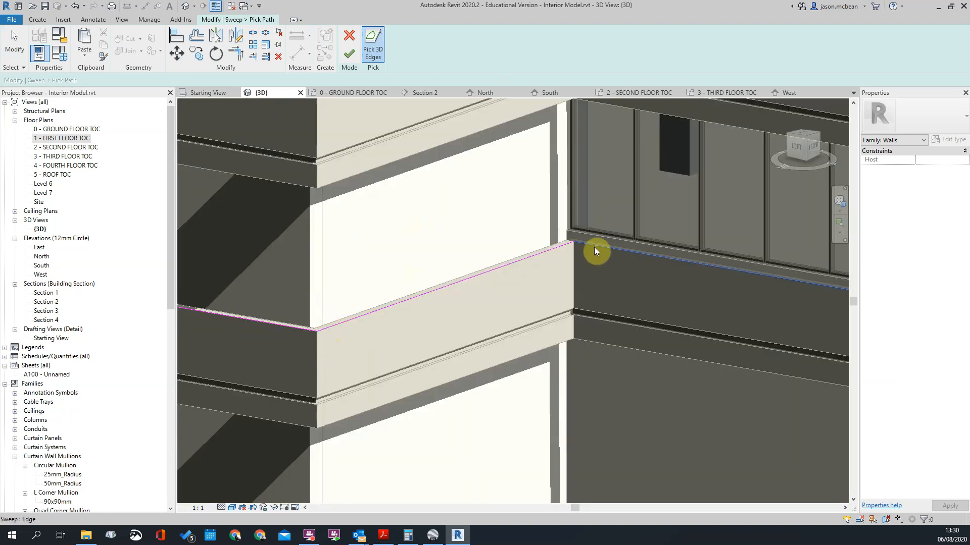
scroll(646, 264, "down", 5)
scroll(617, 256, "up", 6)
left_click(583, 259)
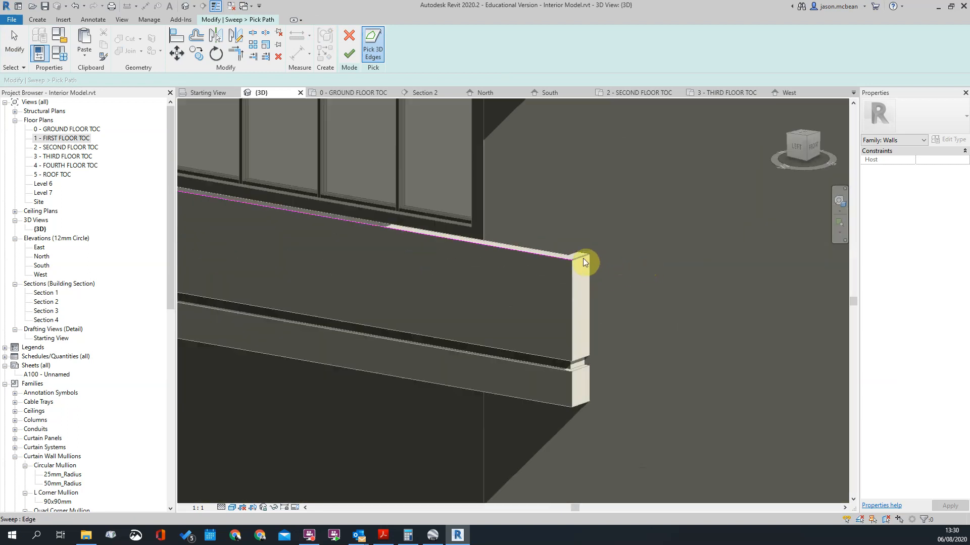
left_click(348, 54)
scroll(655, 233, "down", 4)
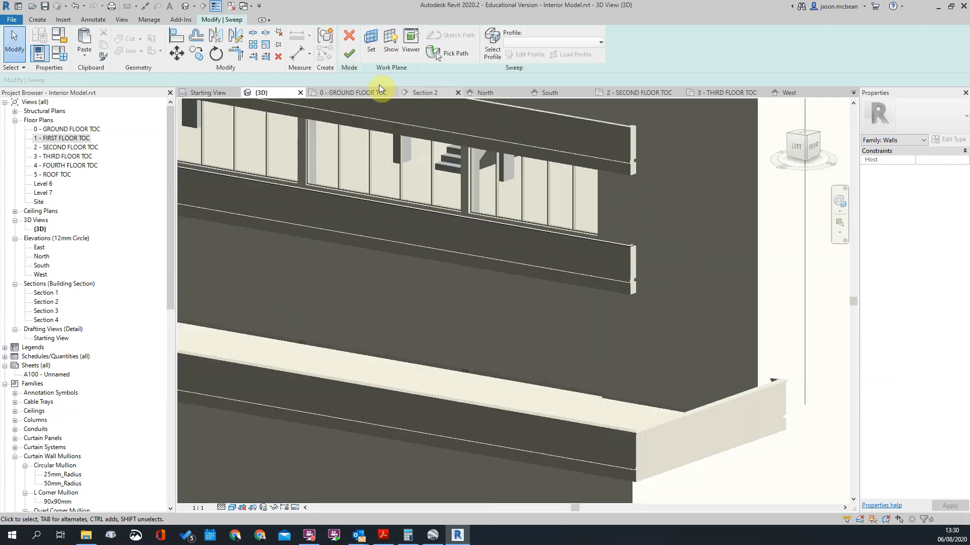
Step: Finish the coping sweep along the picked path on the third-floor band, and finish editing its model group
scroll(559, 318, "down", 3)
middle_click_drag(558, 318, 520, 313, "shift")
scroll(401, 253, "up", 3)
scroll(292, 247, "up", 5)
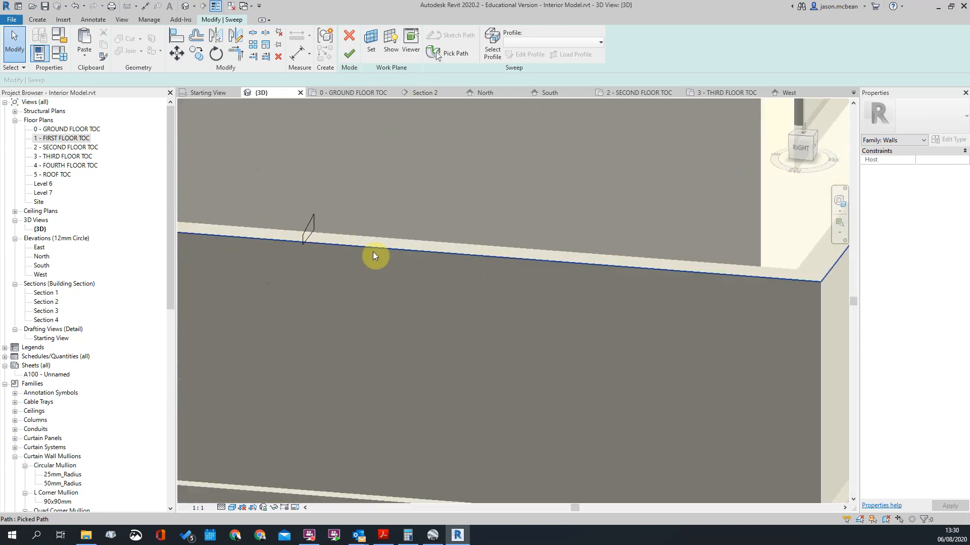
left_click(349, 53)
scroll(396, 195, "down", 3)
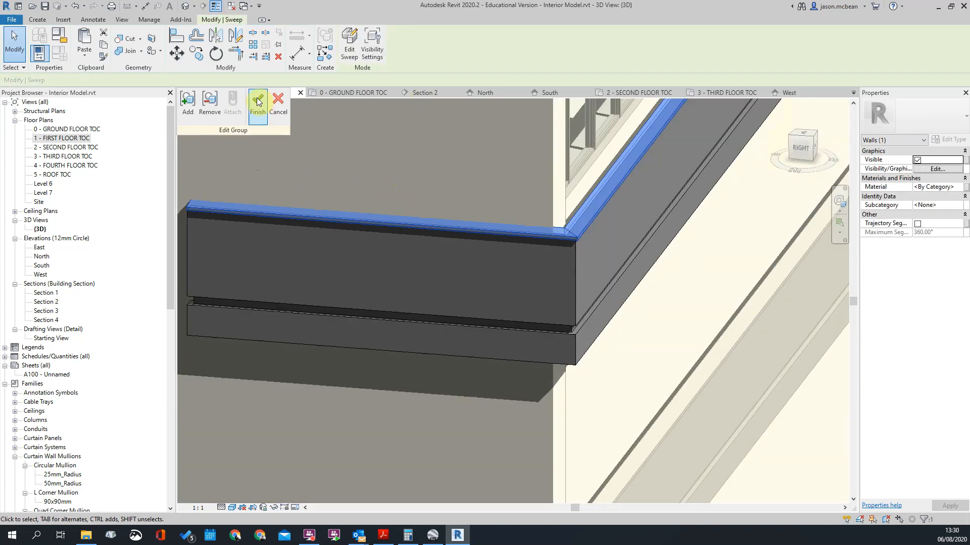
left_click(257, 102)
Step: Examine the copings on the facade bands at the building corner and across the whole elevation, and open the ViewCube's view options
scroll(530, 282, "down", 4)
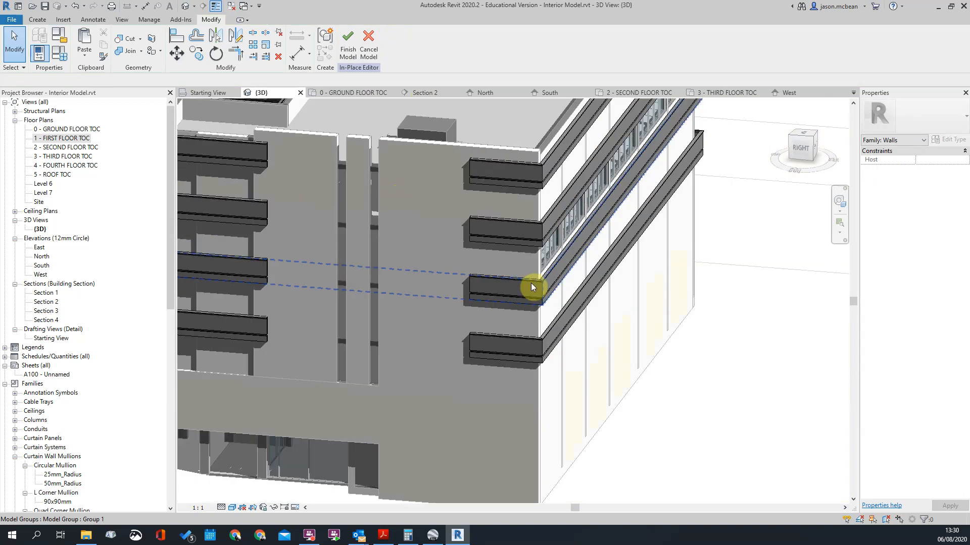
scroll(531, 287, "down", 5)
scroll(502, 350, "up", 5)
scroll(502, 292, "up", 1)
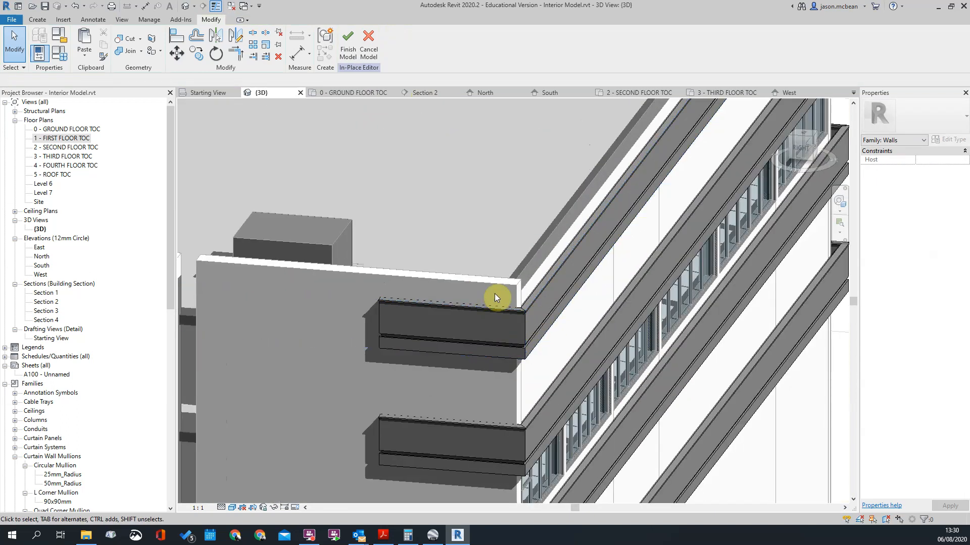
scroll(502, 290, "up", 3)
scroll(520, 362, "down", 3)
middle_click_drag(520, 363, 601, 376, "shift")
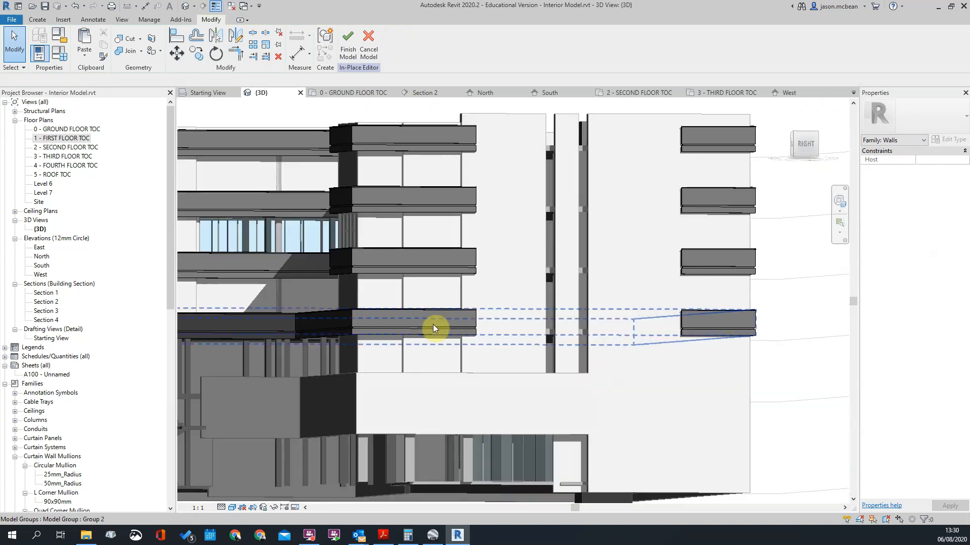
scroll(429, 326, "down", 3)
right_click(806, 144)
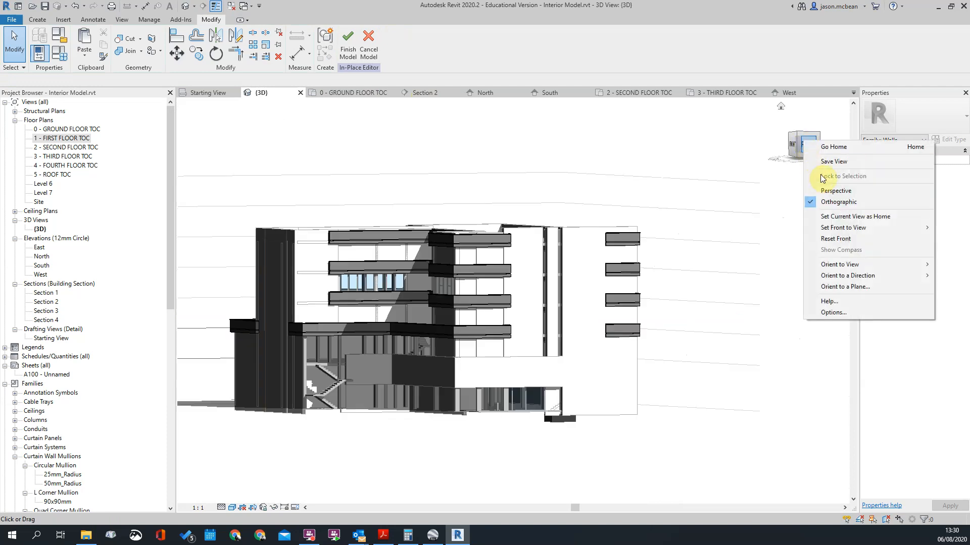